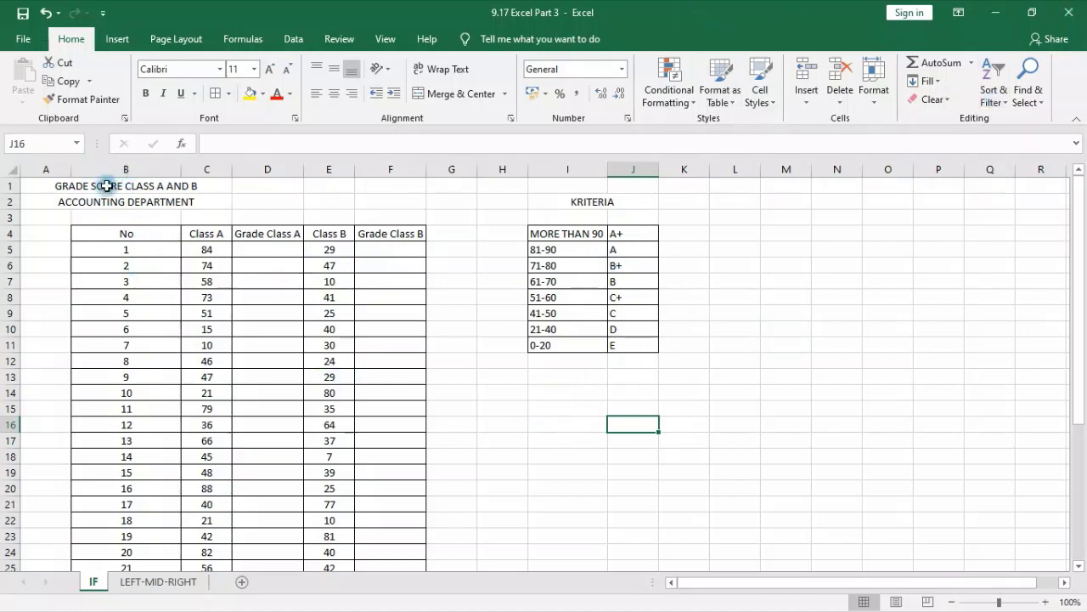
drag(106, 185, 115, 196)
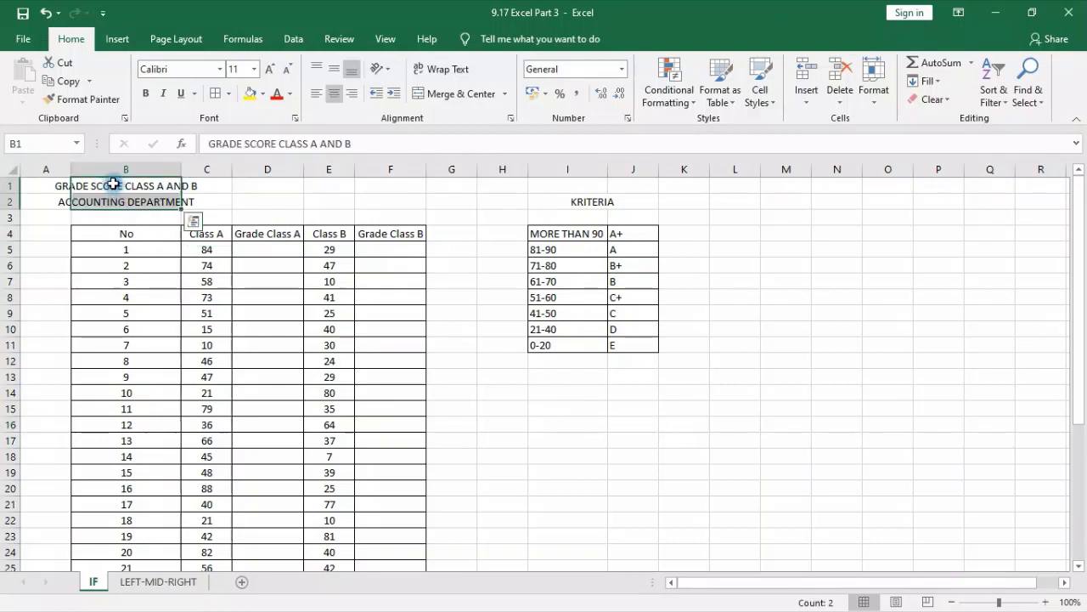
click(561, 424)
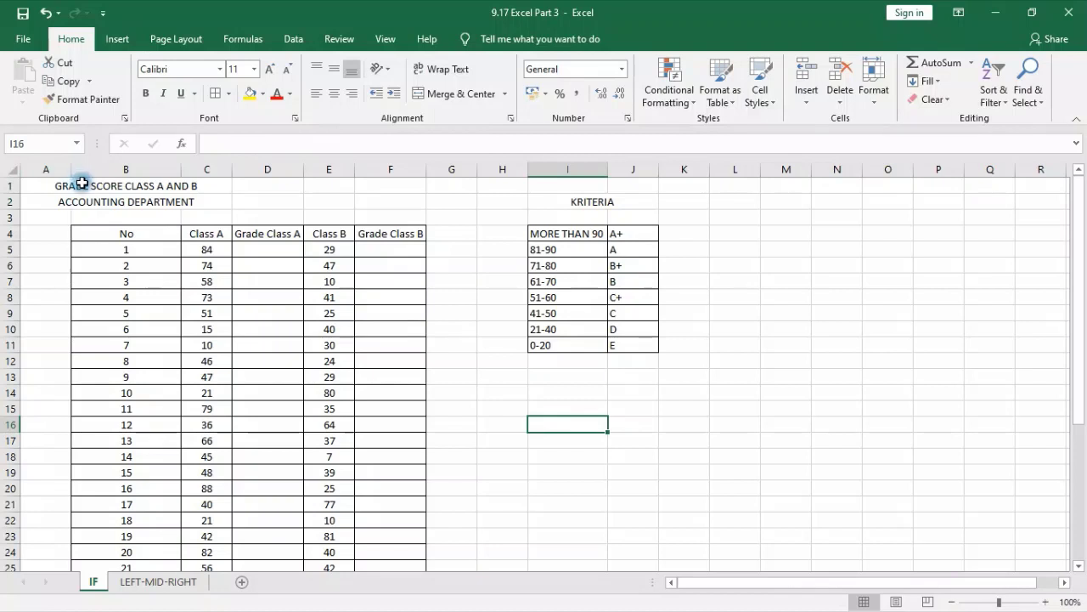
drag(81, 182, 395, 178)
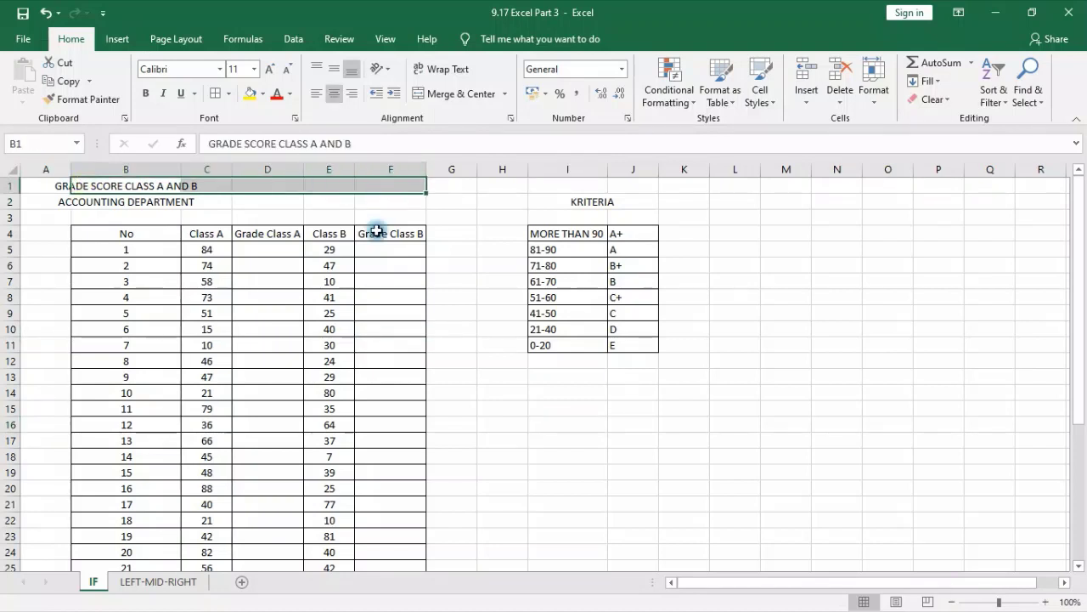
drag(79, 182, 405, 197)
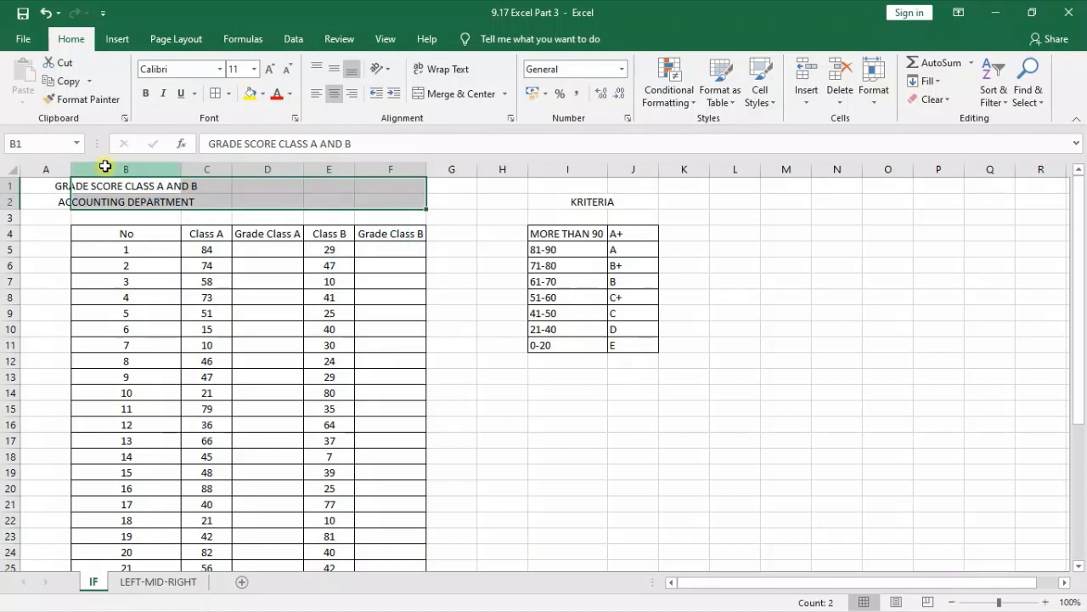
drag(104, 169, 389, 182)
click(500, 342)
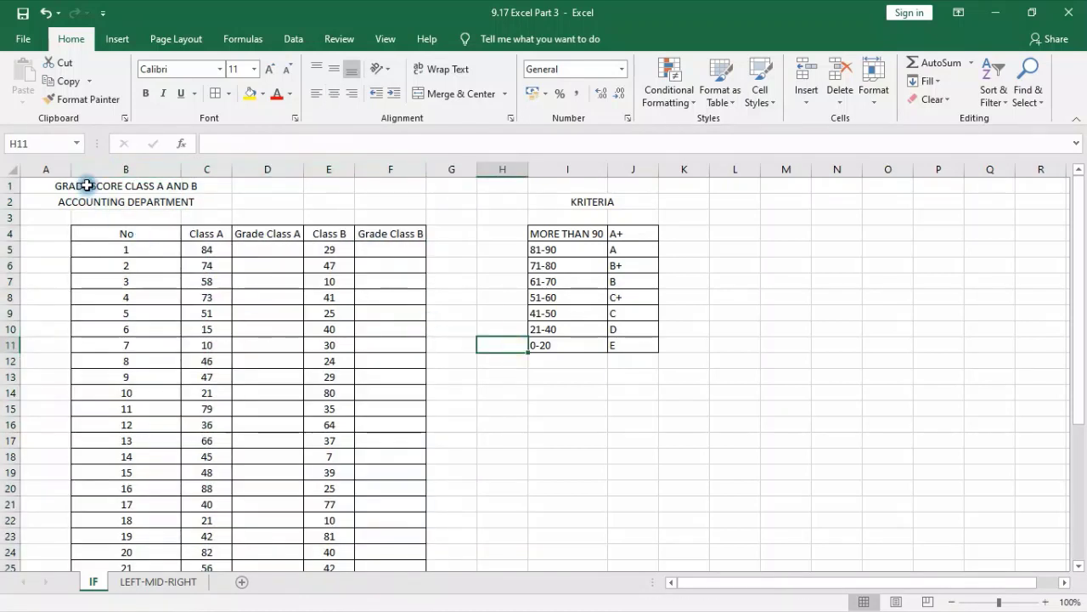
drag(87, 184, 376, 174)
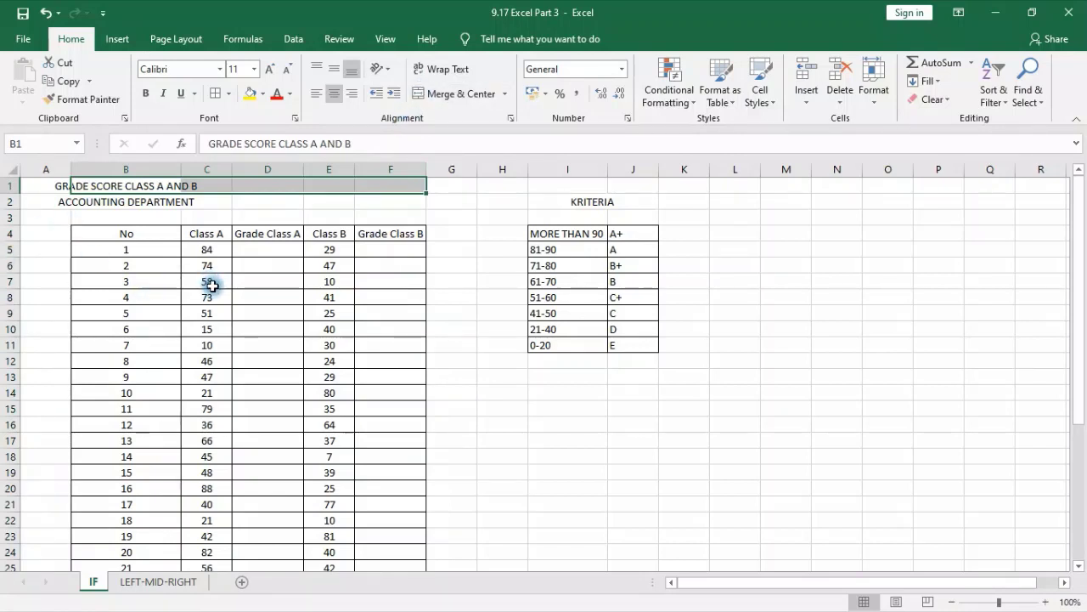
click(85, 185)
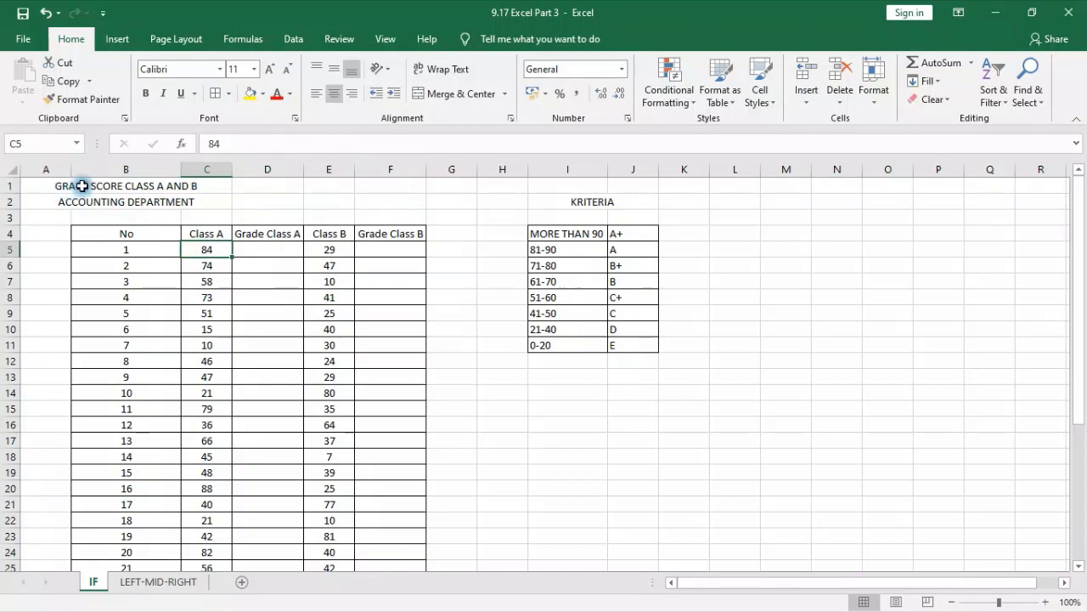
- Apply Center Across Selection to the two title lines over B1:F2 and make them bold
drag(80, 182, 406, 198)
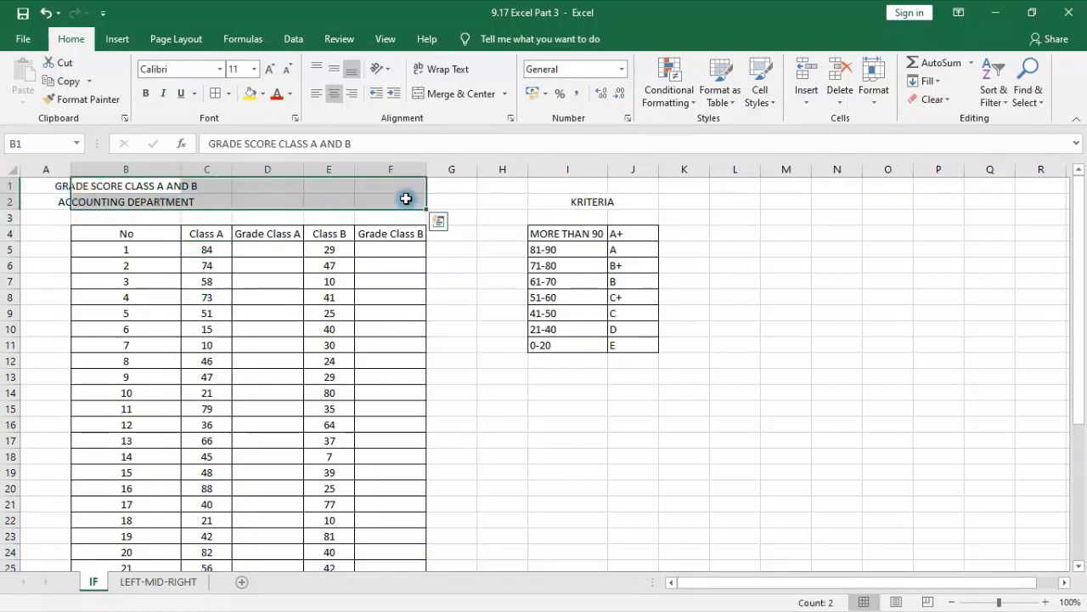
right_click(135, 198)
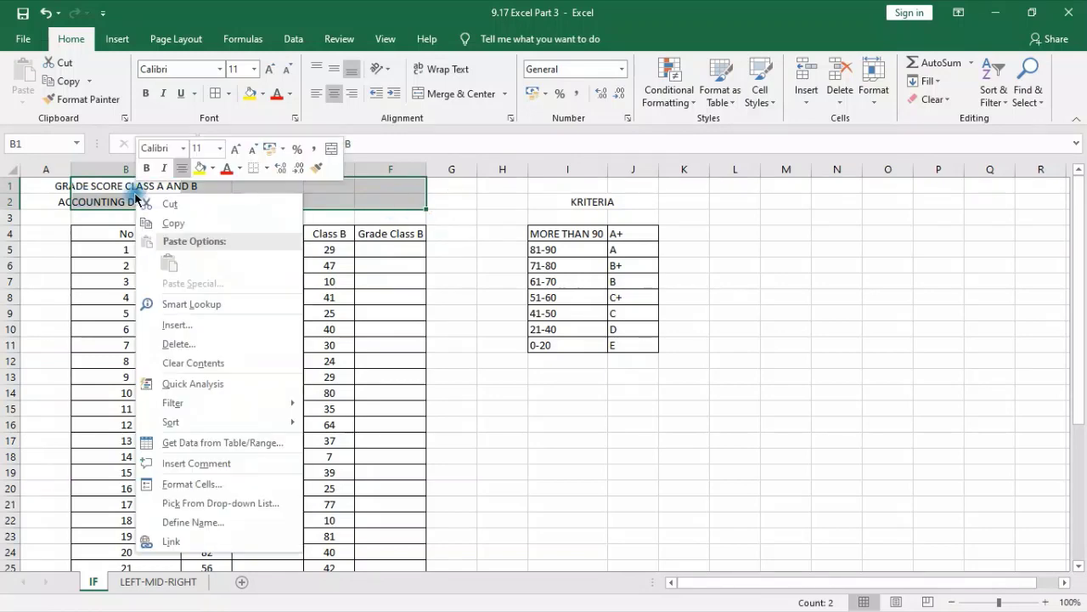
click(204, 483)
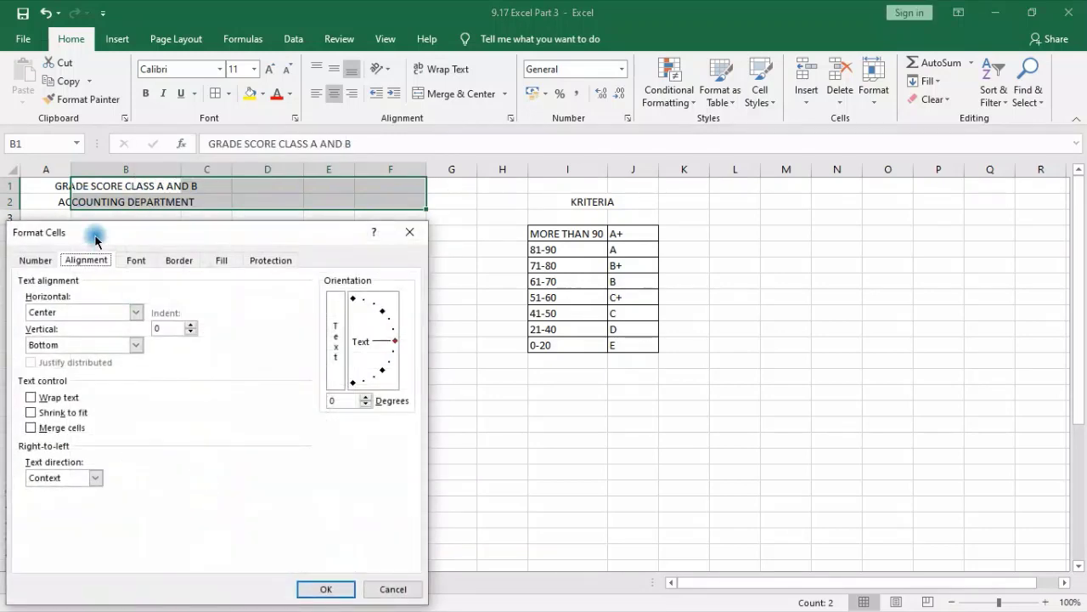
drag(87, 231, 353, 77)
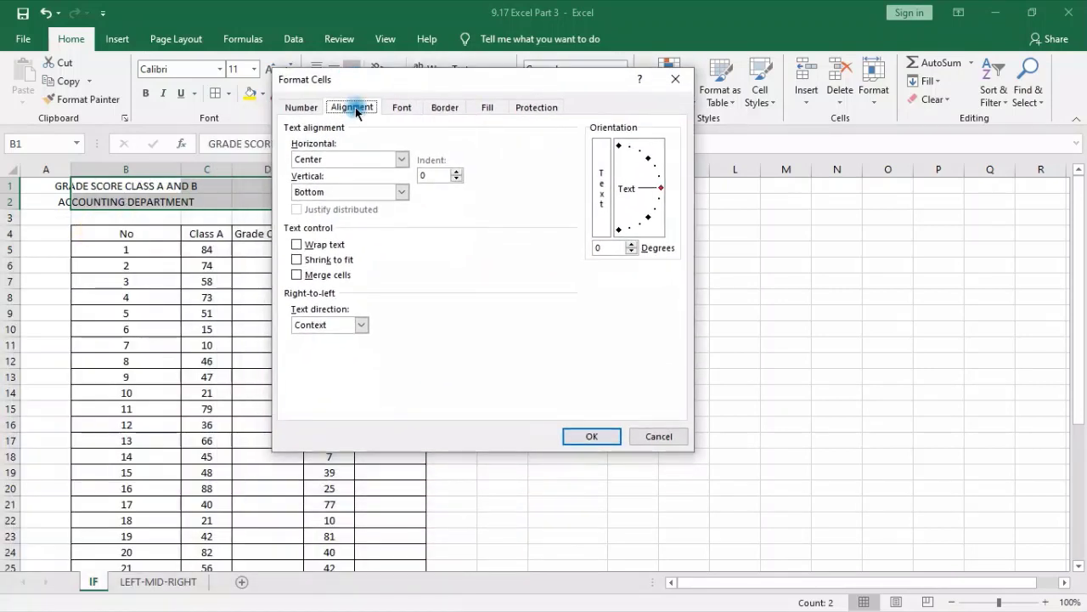
click(364, 154)
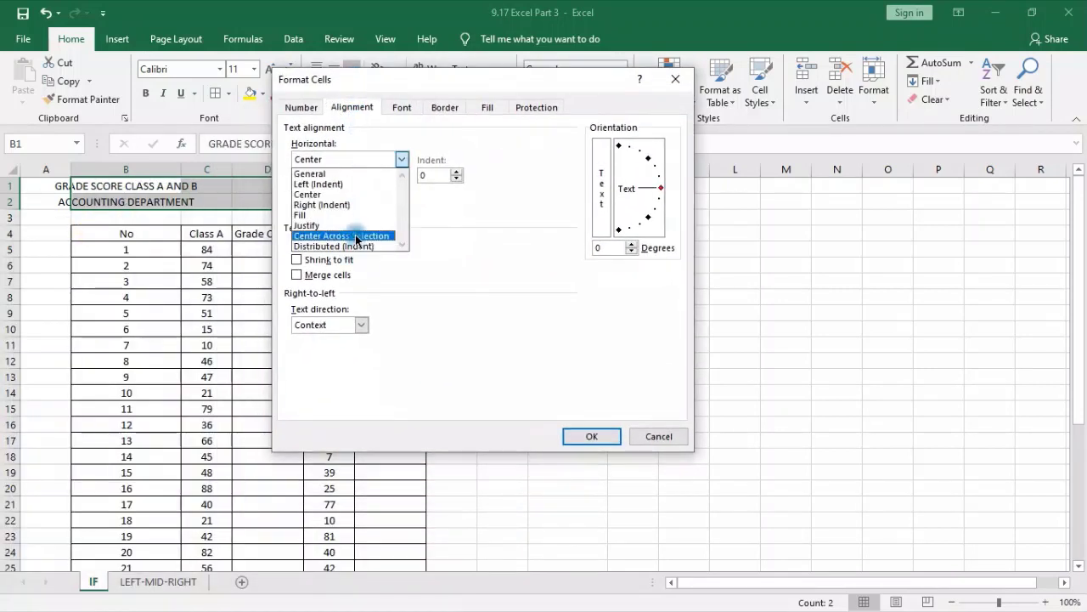
click(354, 235)
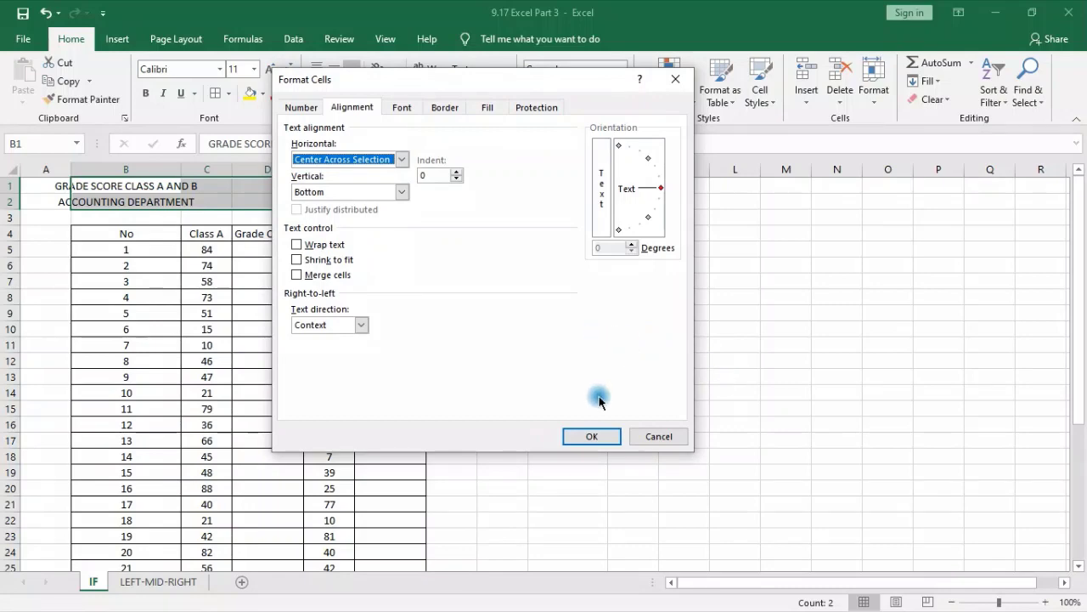
click(605, 440)
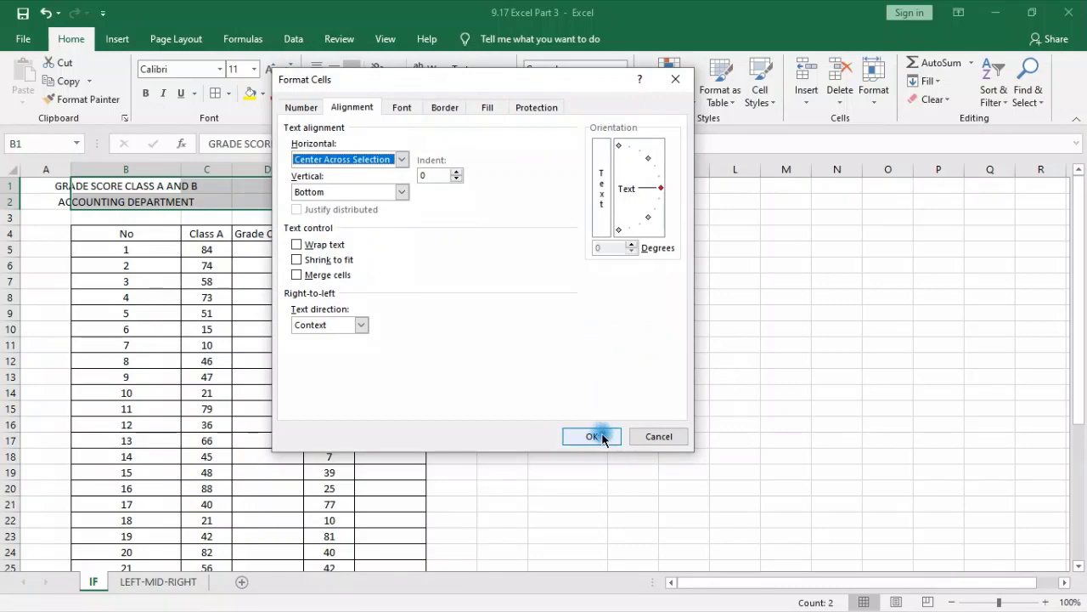
click(604, 439)
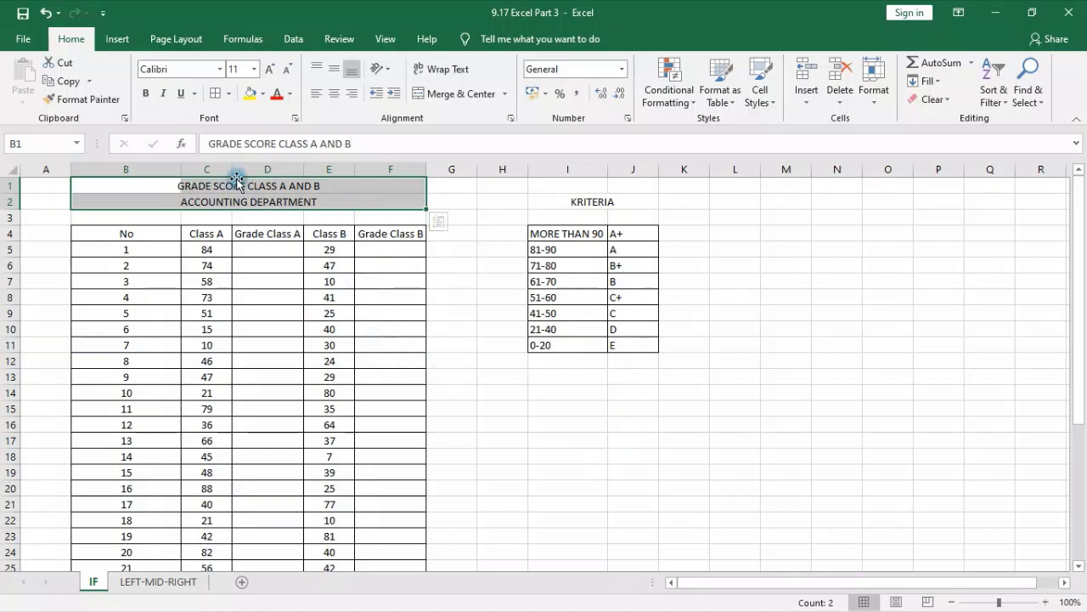
click(146, 93)
click(549, 376)
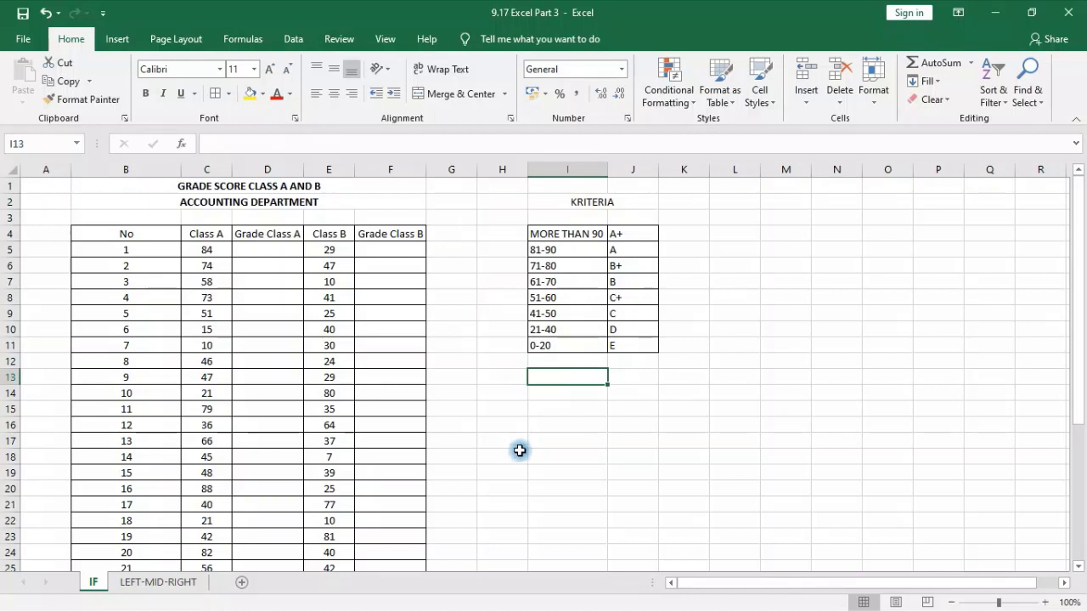
- Examine the No column from its header down to the NILAI TOTAL SEKELAS, JUMLAH DATA and NILAI RATA-RATA rows
click(126, 233)
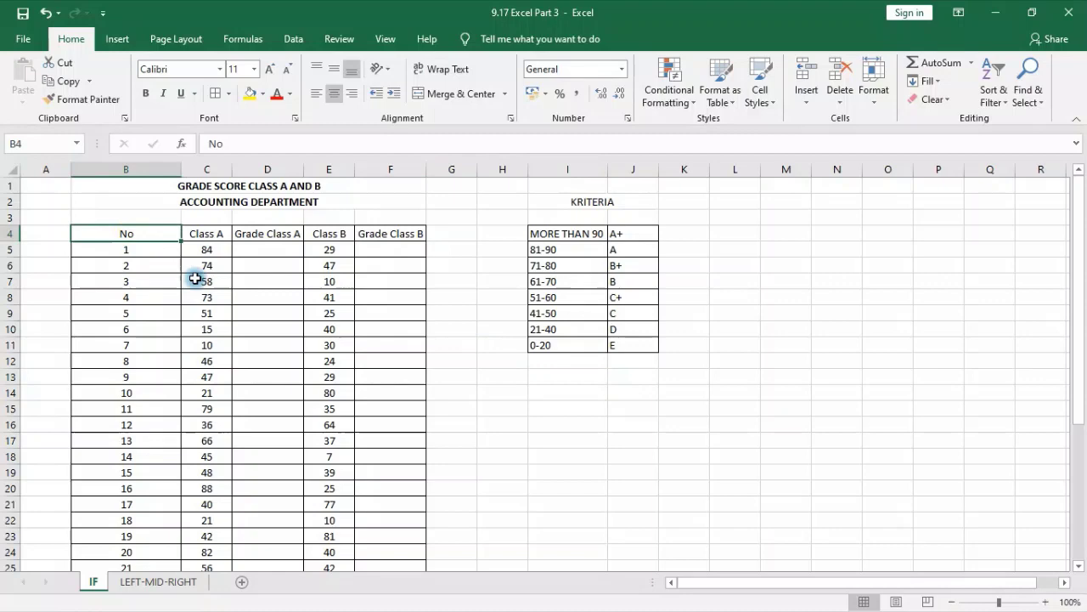
click(151, 248)
scroll(146, 297, down, 5)
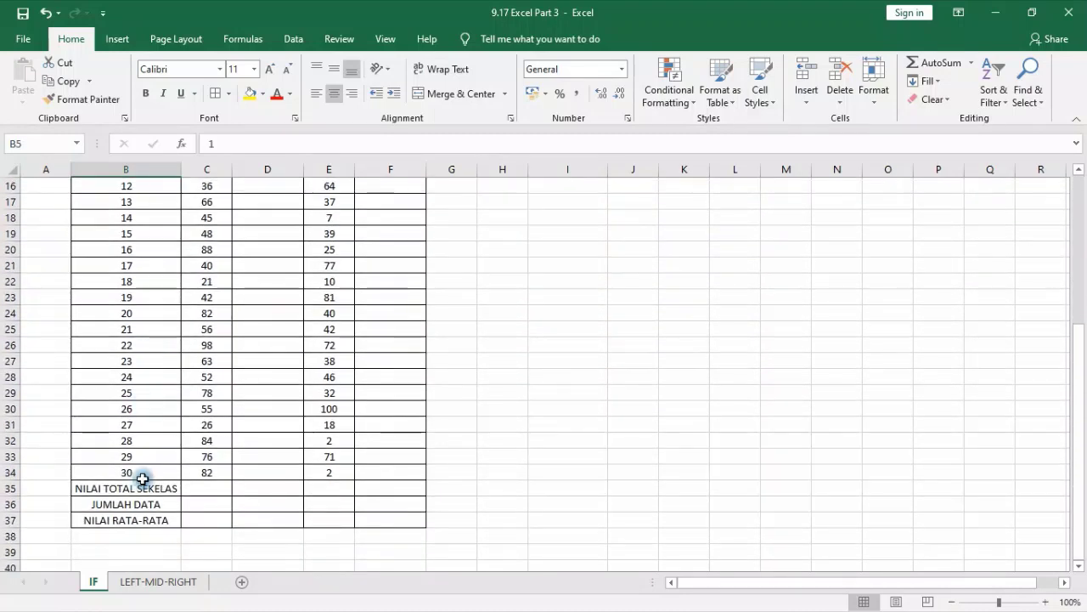
click(140, 475)
click(141, 488)
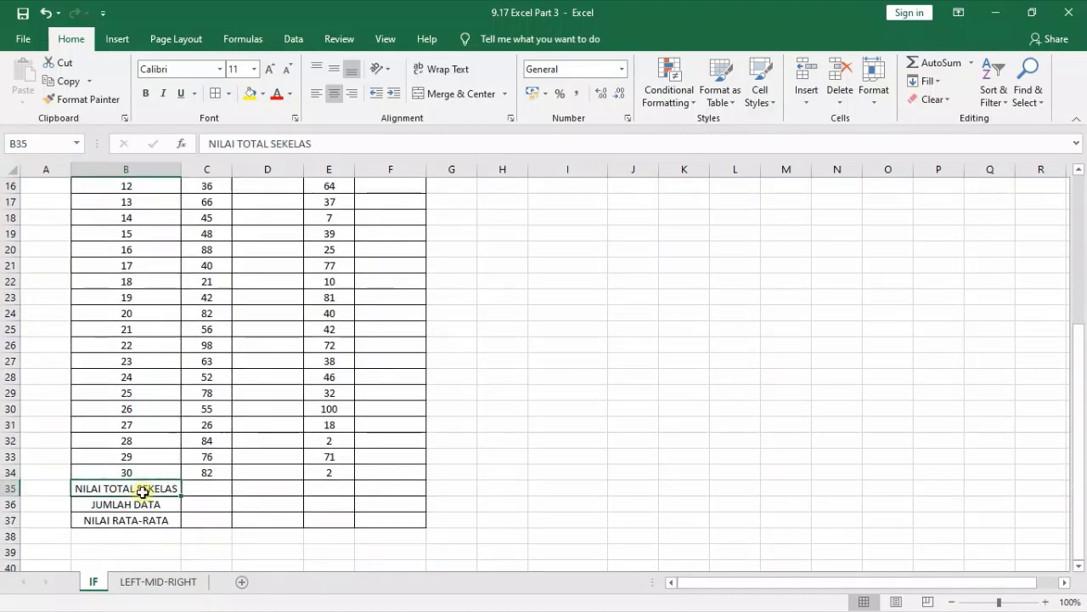
click(146, 503)
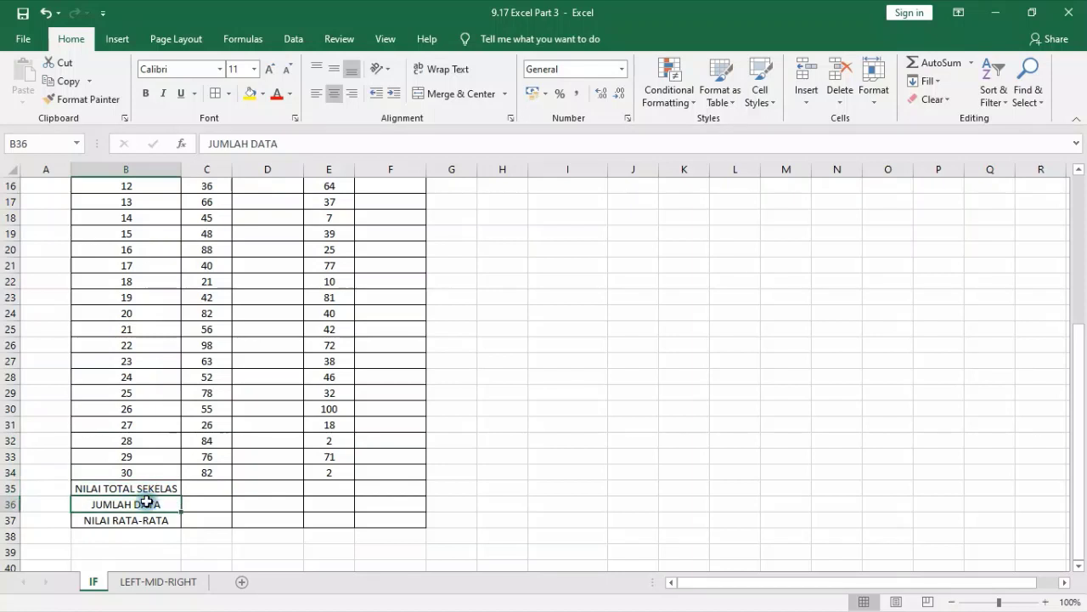
click(149, 516)
scroll(187, 504, up, 5)
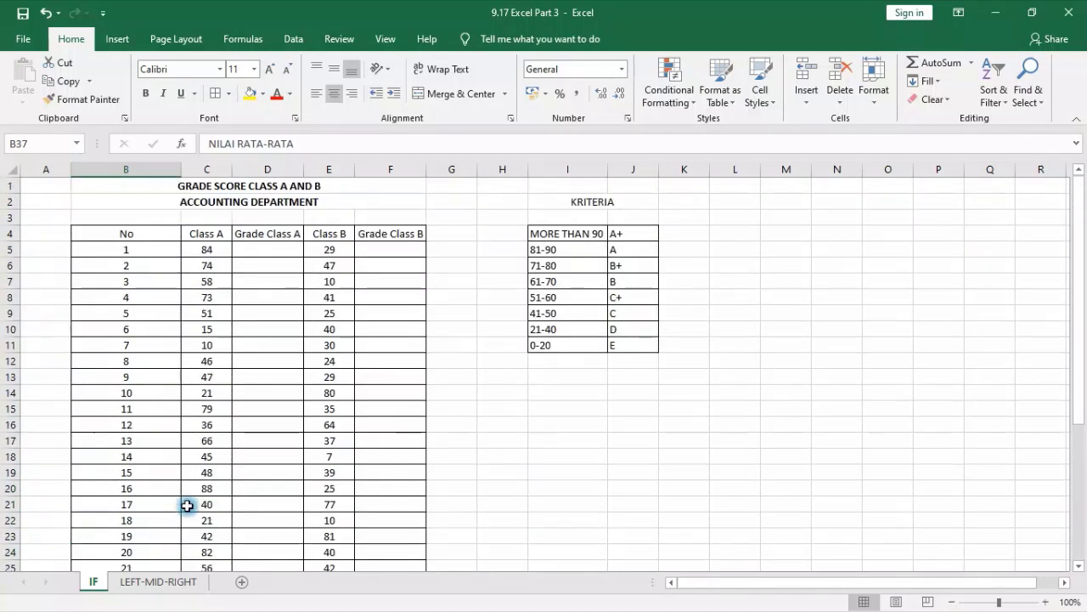
- Review the Class A and Class B scores of the numbered entries through the end of the IF sheet's table
click(212, 232)
click(213, 249)
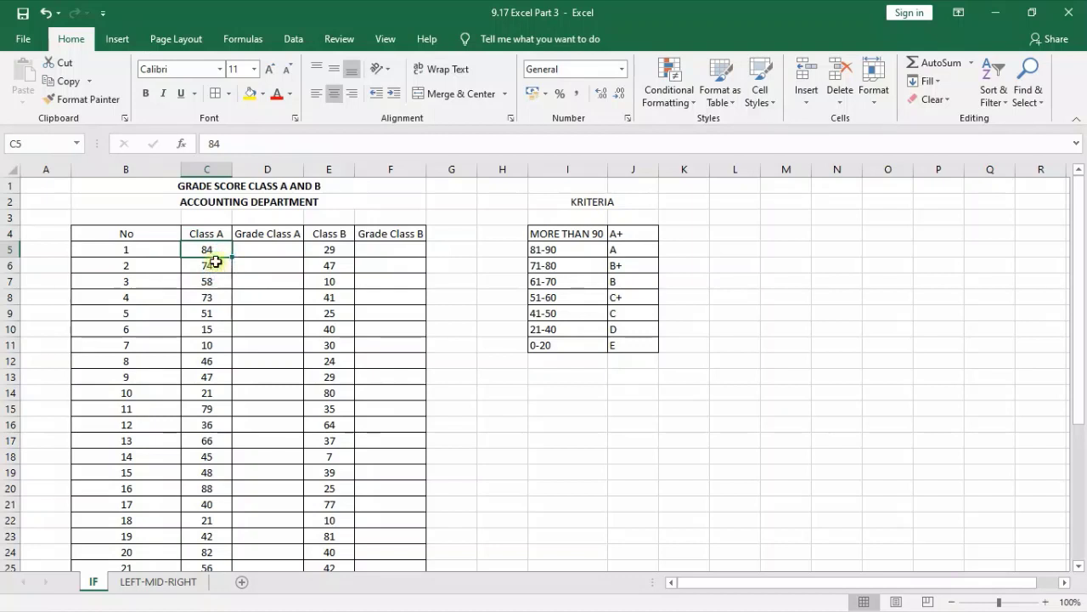
click(213, 266)
click(215, 280)
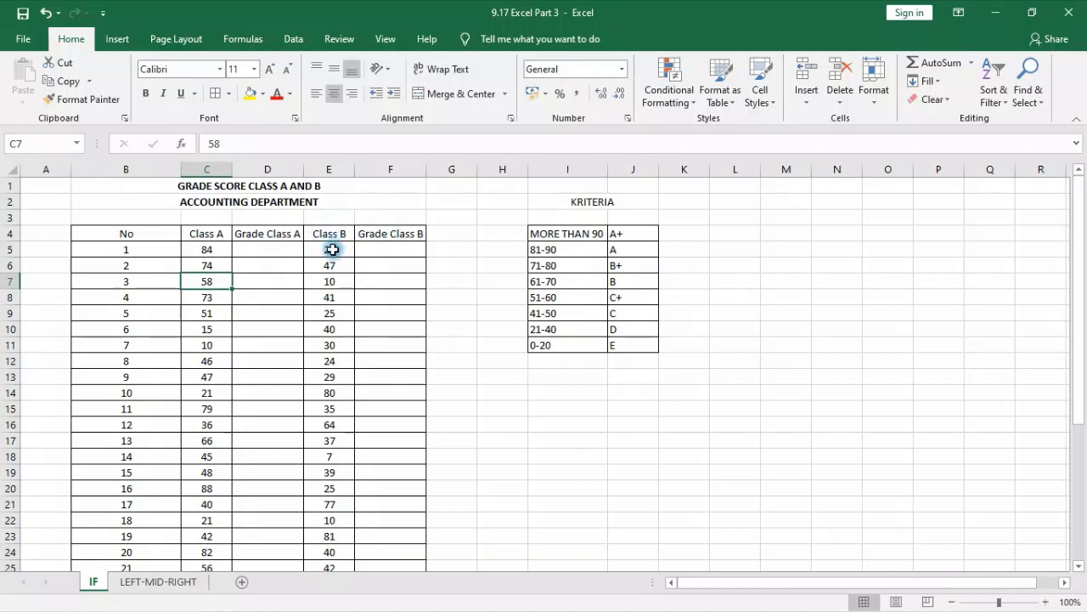
click(99, 250)
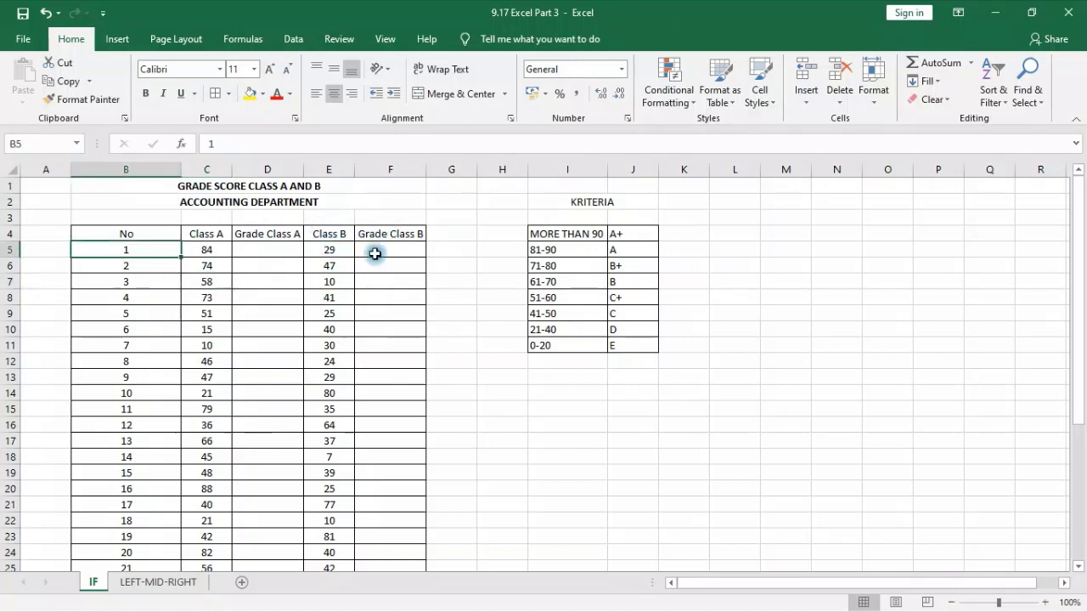
click(332, 250)
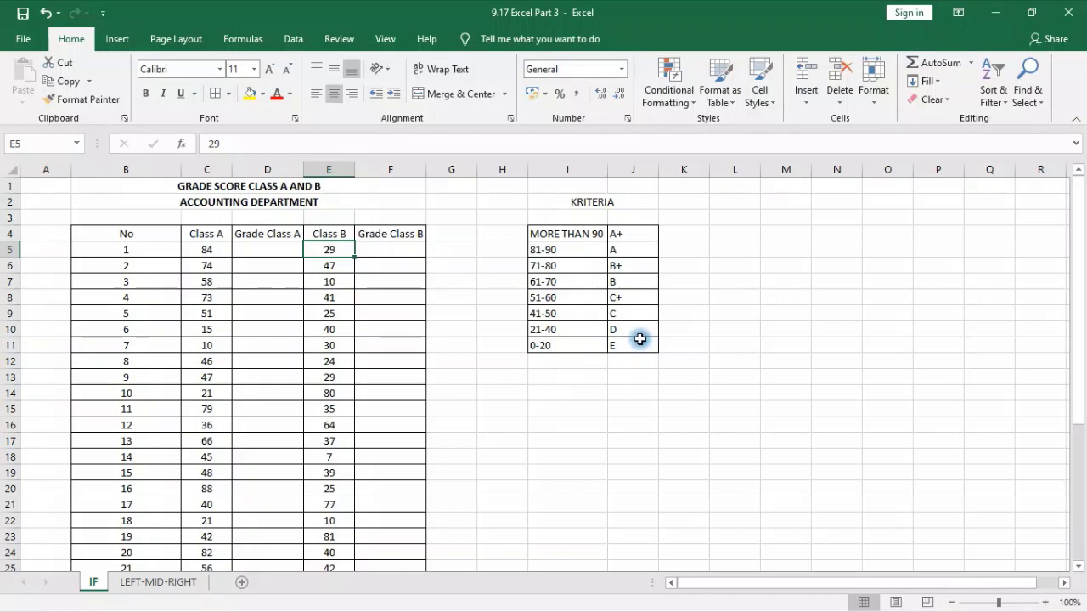
scroll(640, 339, down, 5)
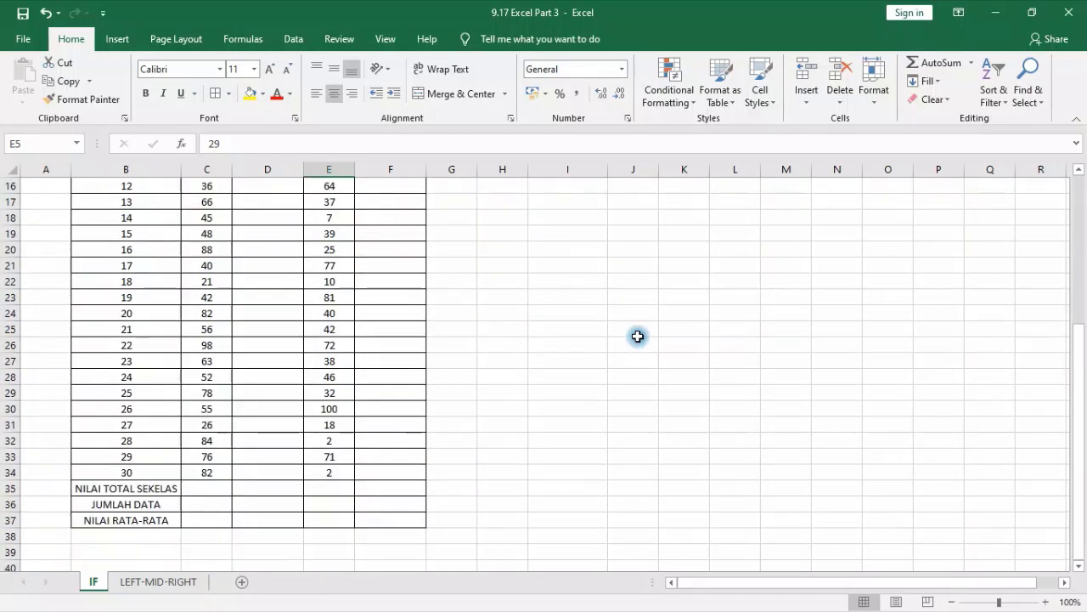
scroll(637, 337, up, 5)
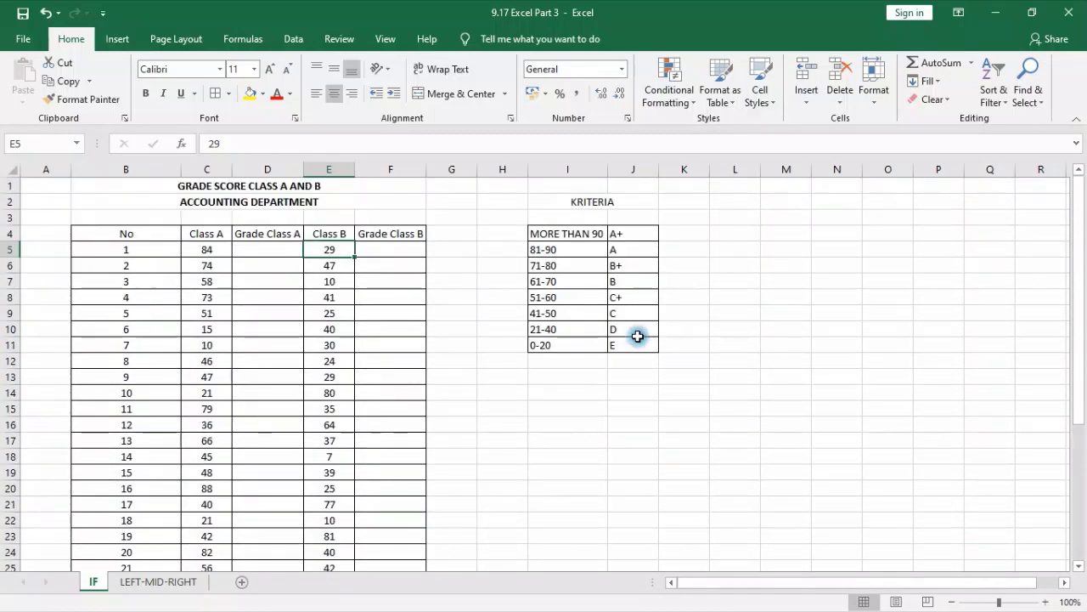
click(95, 581)
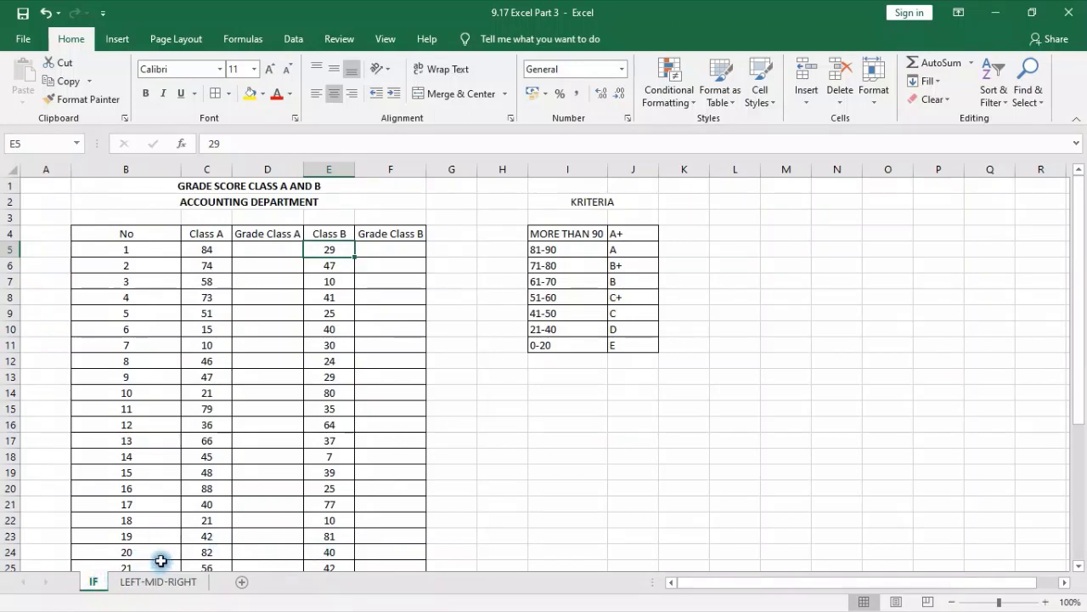
- Examine how columns A to D and rows 1 and 2 are addressed, ending on the first Grade Class A cell, D5
click(280, 248)
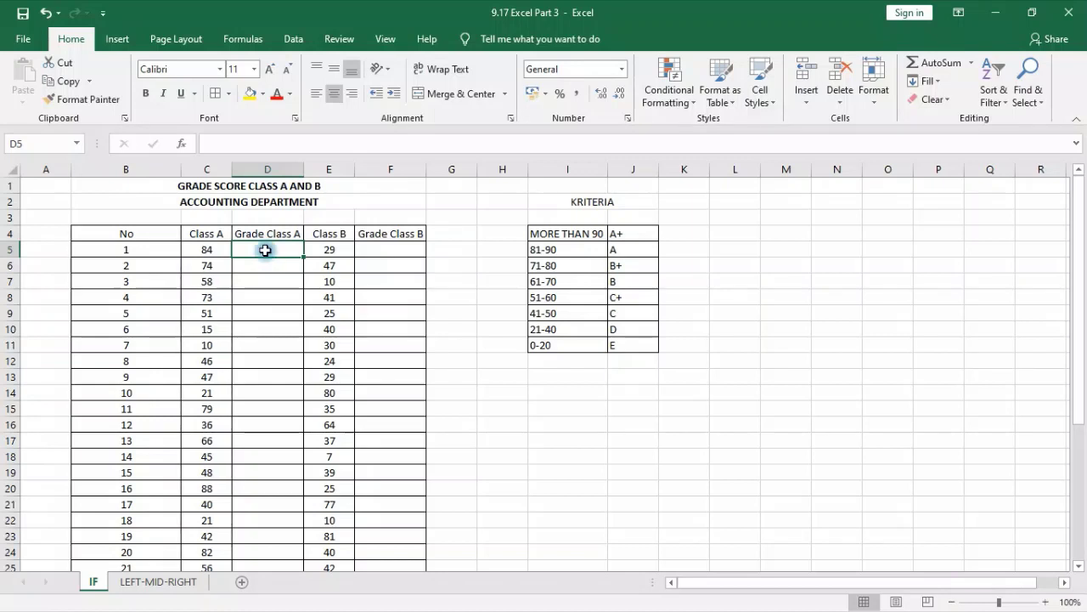
click(103, 167)
click(39, 167)
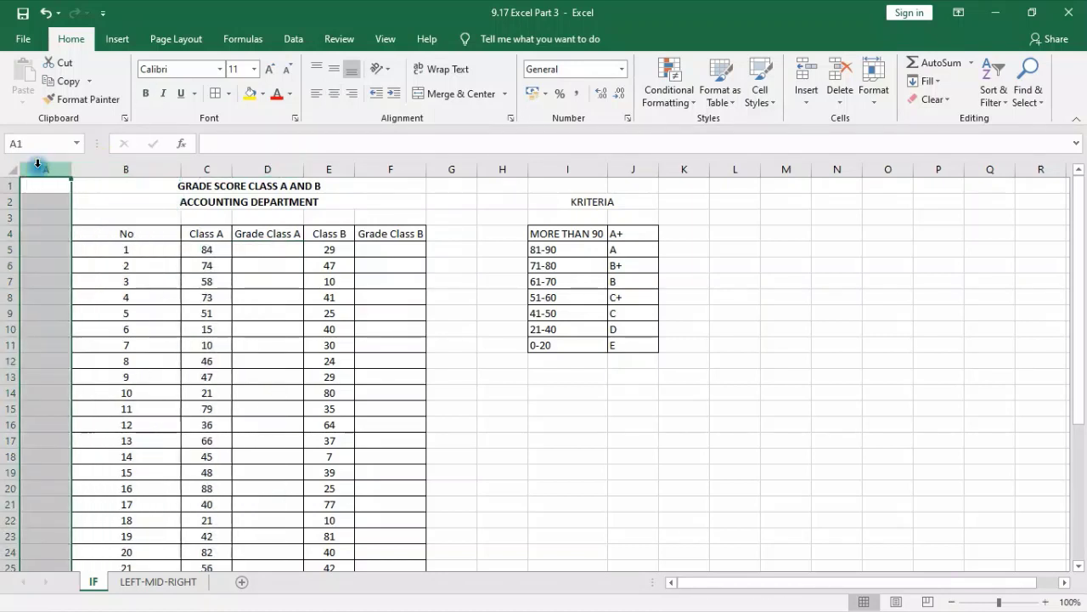
click(109, 163)
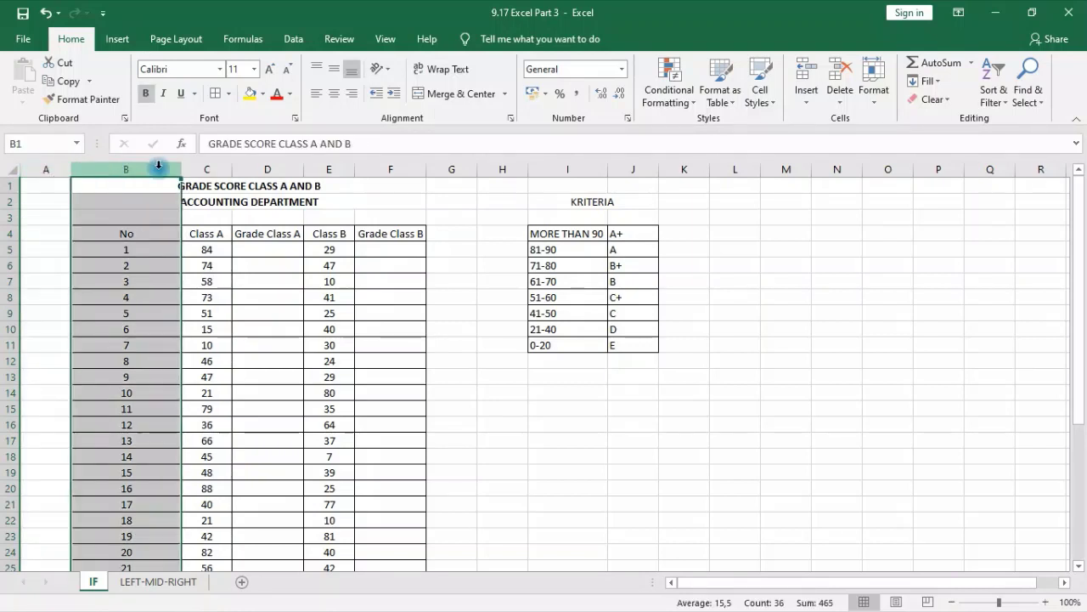
click(205, 169)
click(267, 168)
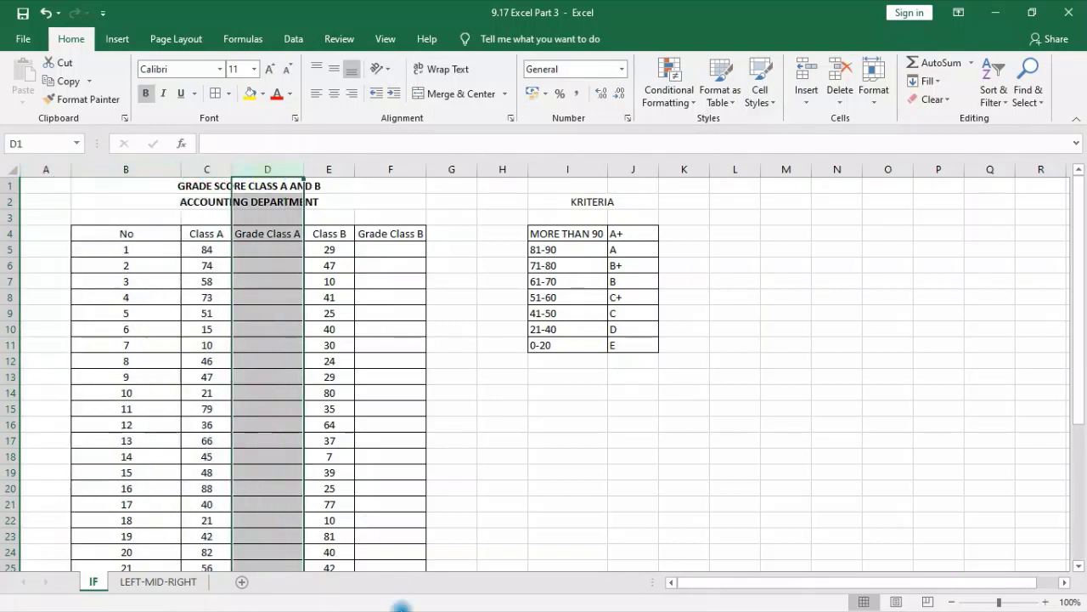
click(15, 184)
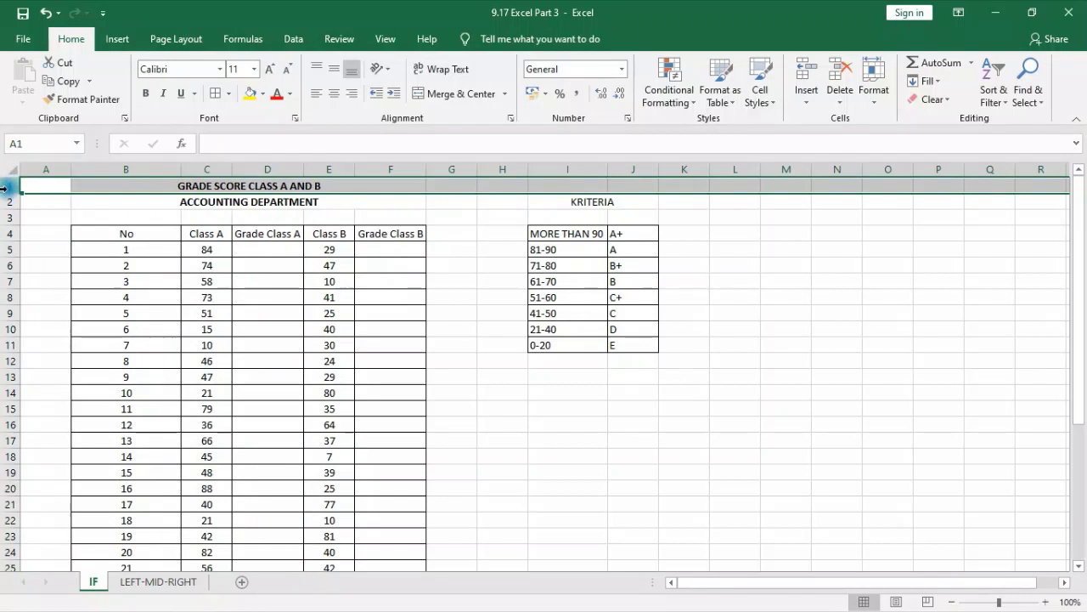
click(4, 201)
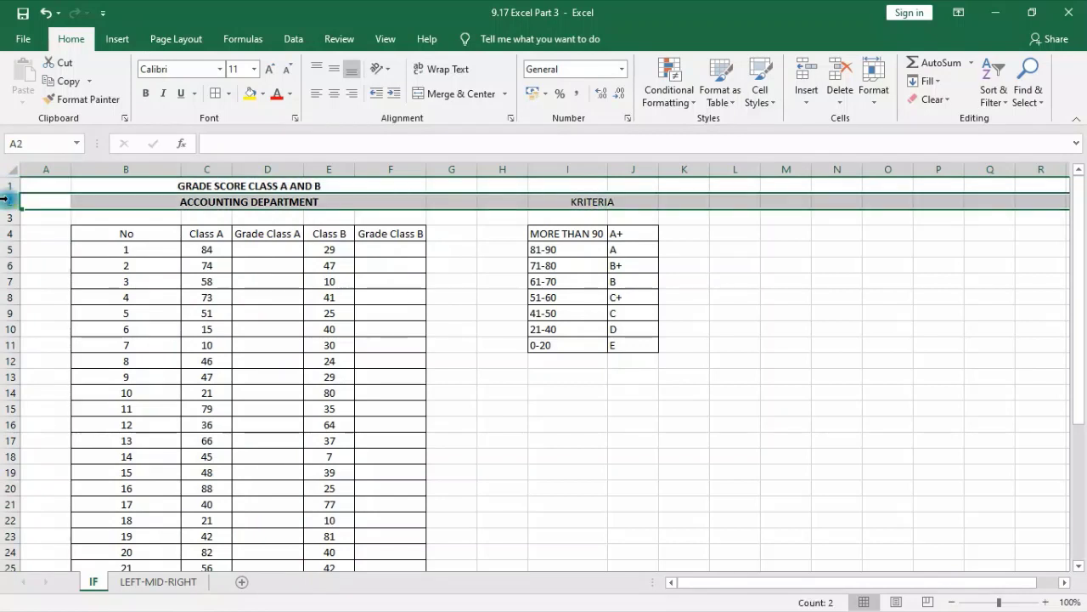
click(268, 250)
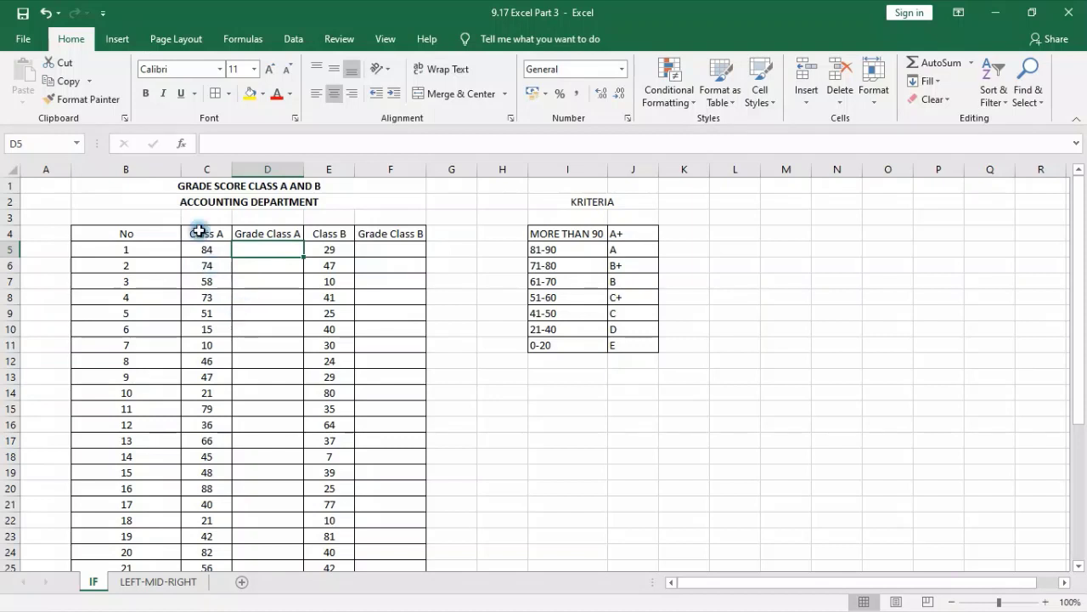
click(214, 144)
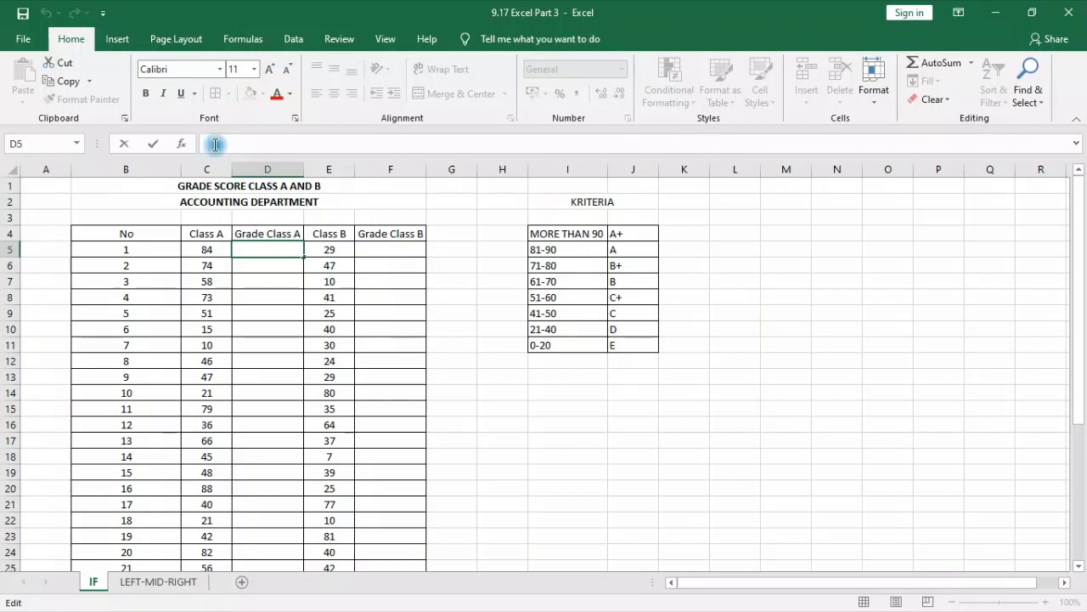
text(=)
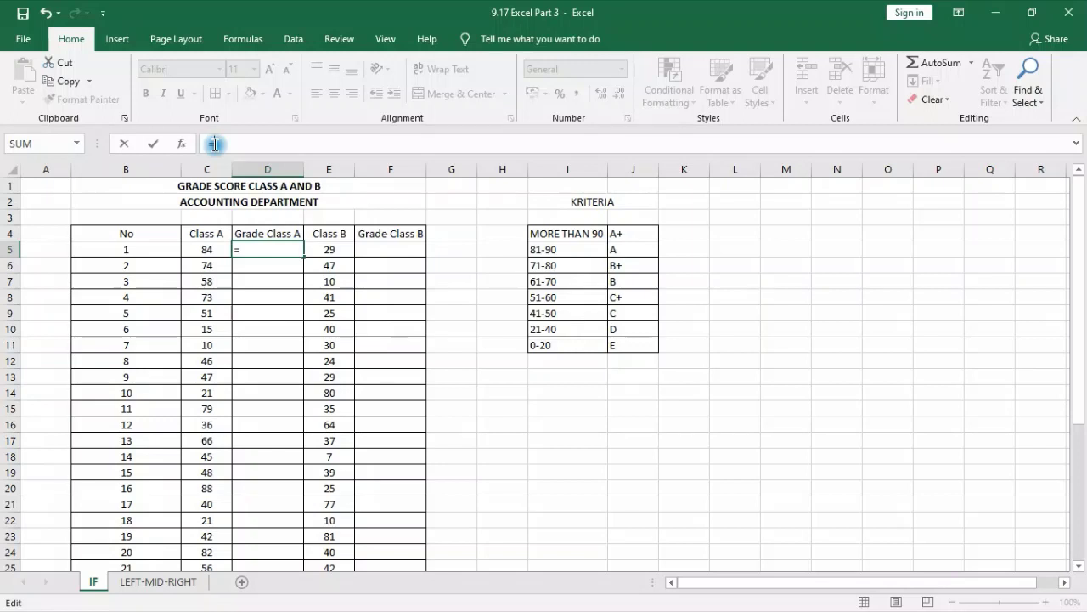
text(if)
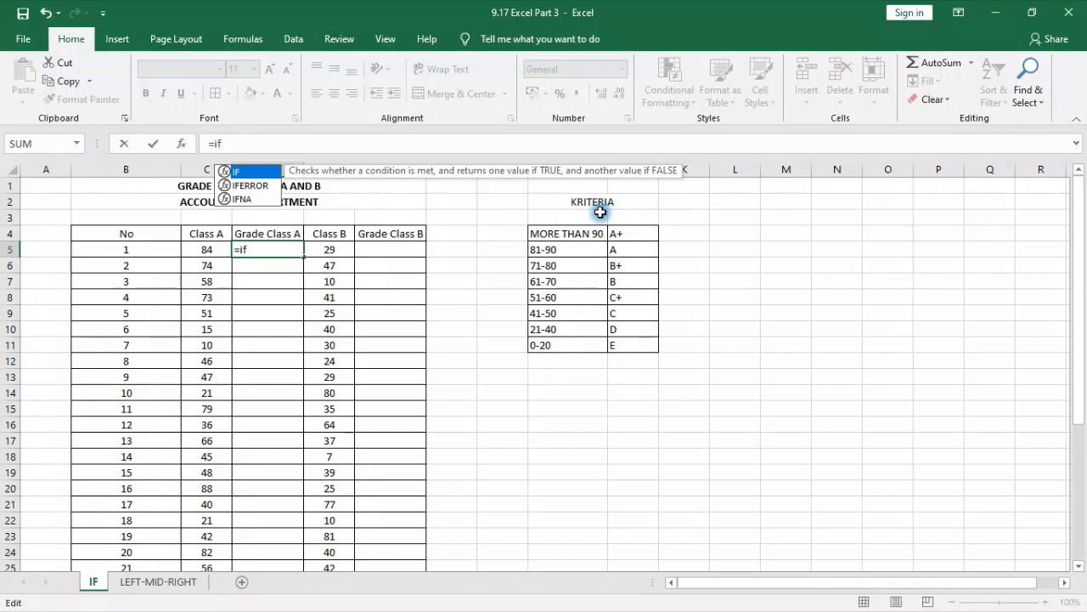
click(448, 142)
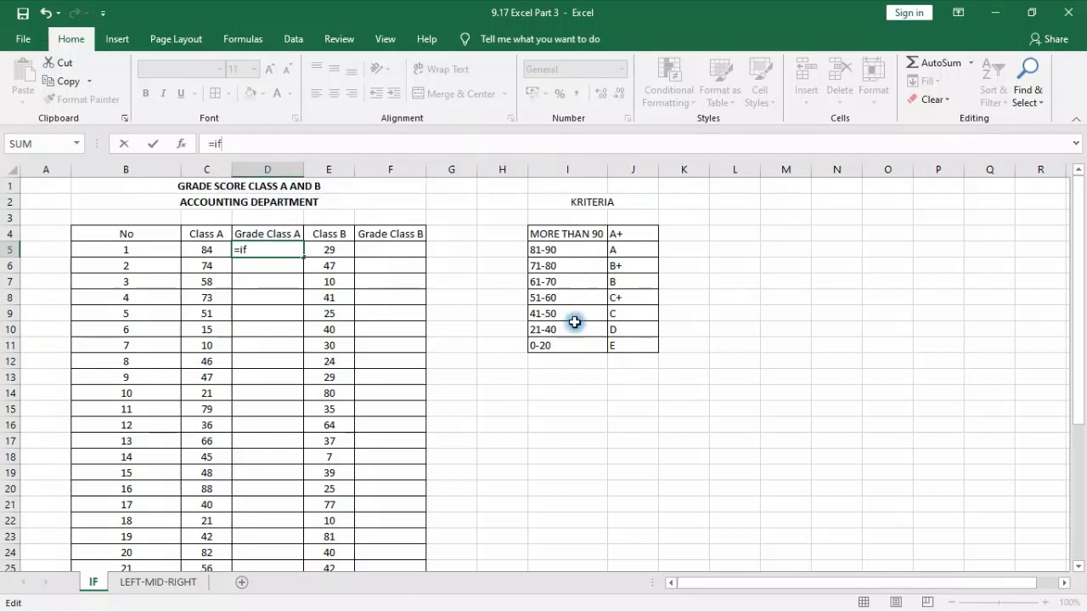
key(Escape)
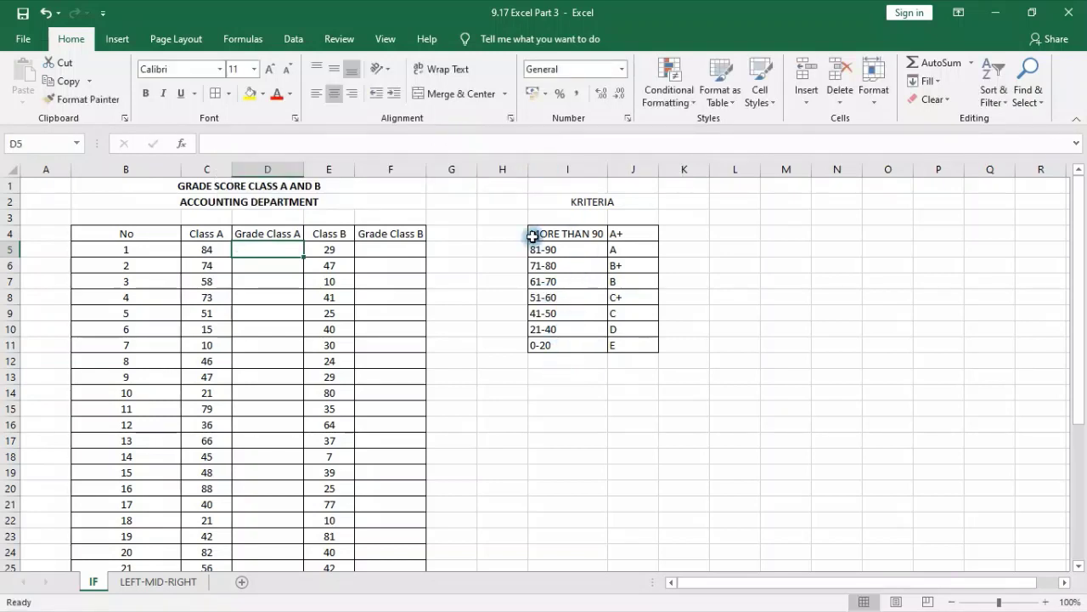
- Rename the KRITERIA heading above the grade criteria table in cell I2 as KRITERIA ASLI
drag(539, 167, 632, 169)
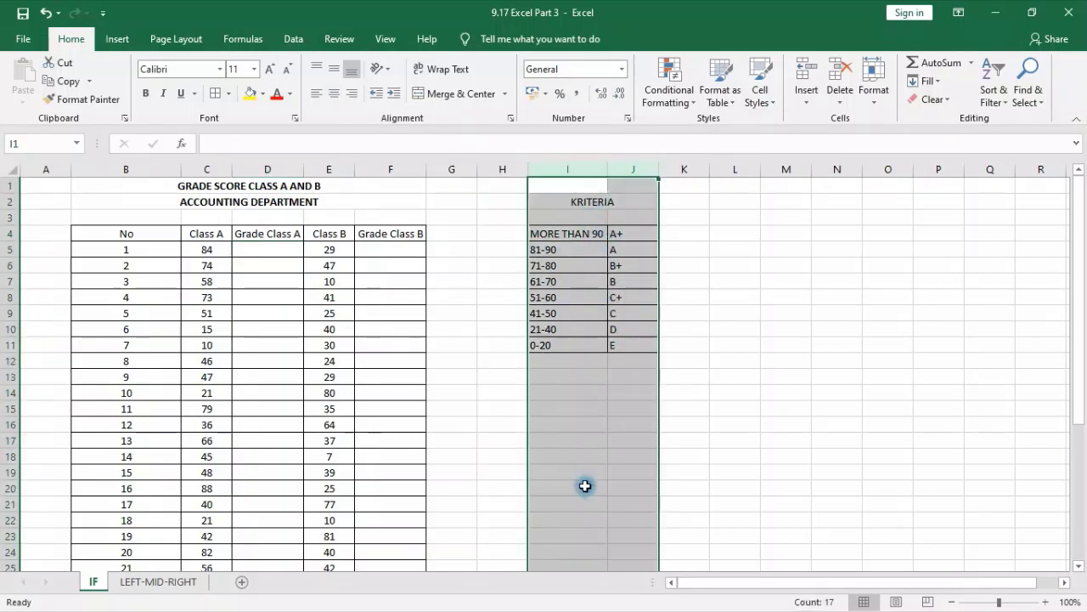
click(554, 422)
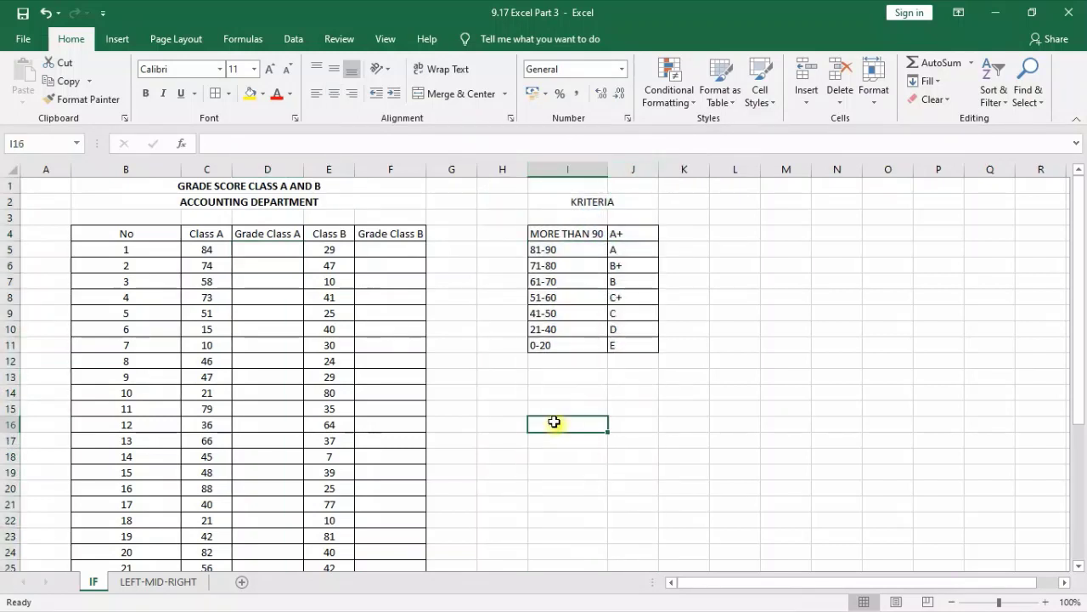
click(558, 200)
click(294, 143)
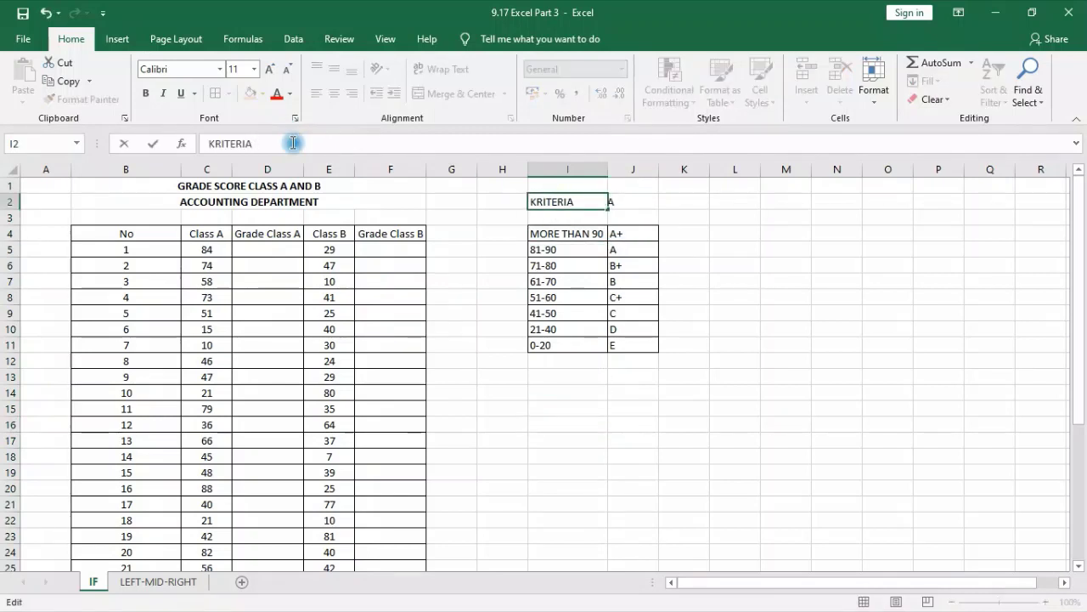
text(ASKL)
key(BackSpace)
key(BackSpace)
text(LI)
key(Return)
- Enter the heading PERCOBAAN in cell I14, below the original criteria table
key(Down)
key(Down)
key(Down)
key(Down)
key(Down)
key(Down)
key(Down)
key(Down)
key(Down)
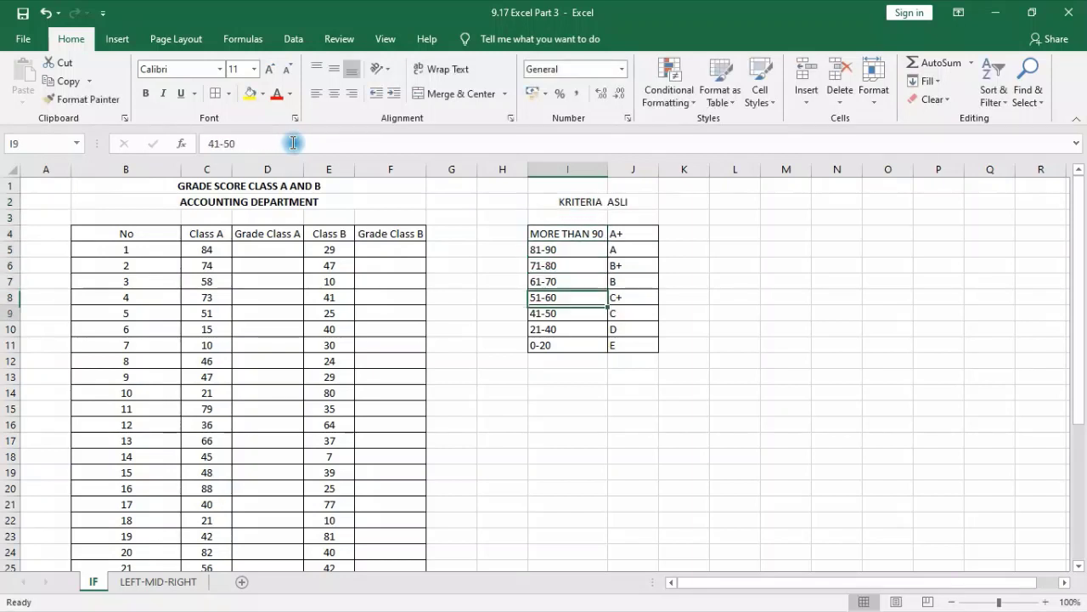
key(Down)
key(Down)
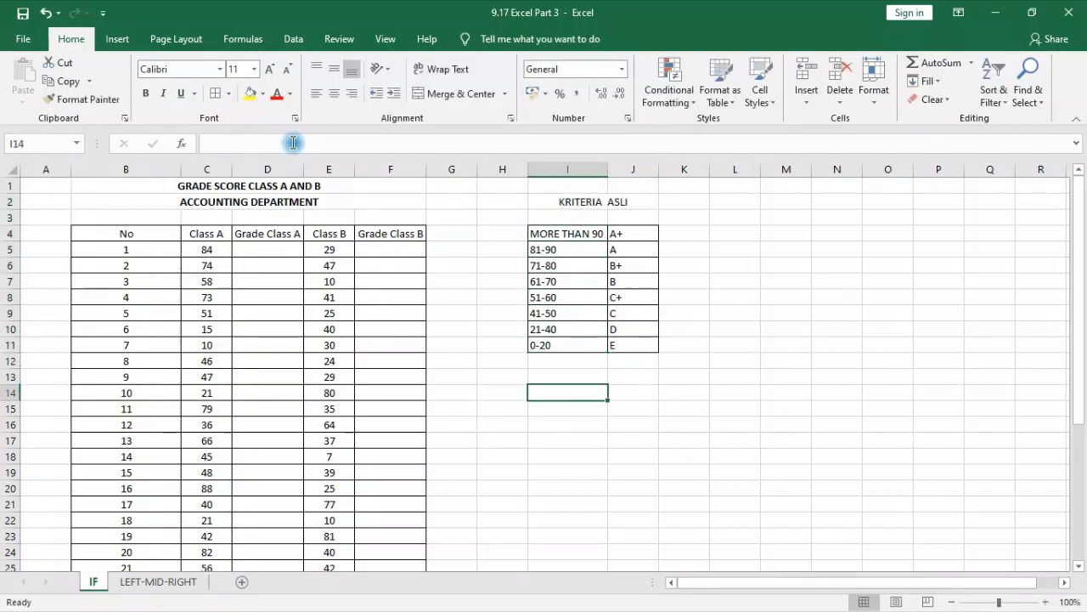
text(PER)
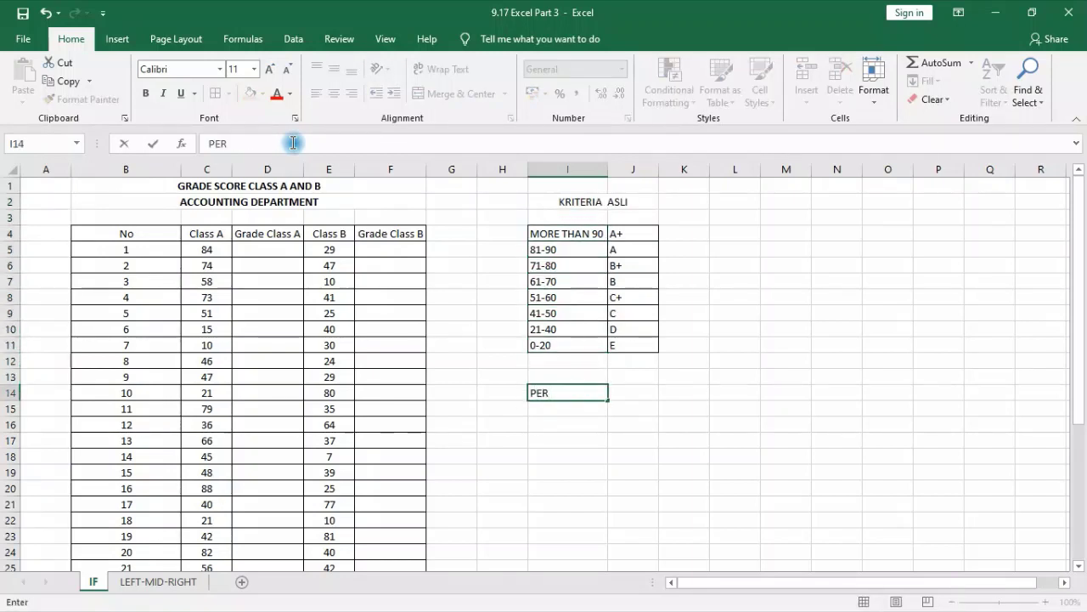
text(COBAAN)
key(Return)
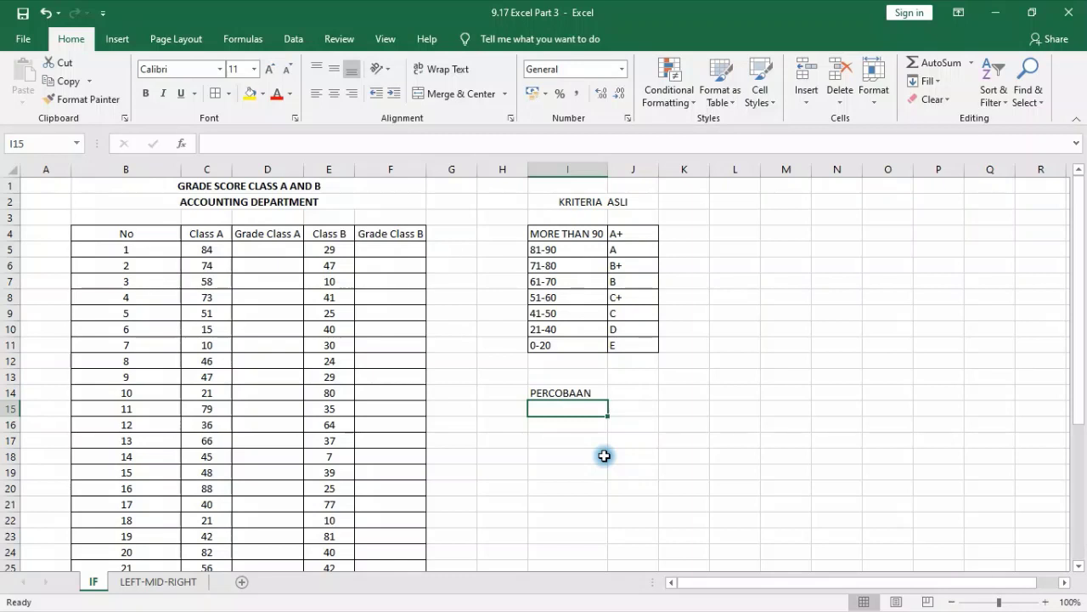
- Copy the MORE THAN 90 and A+ criteria row from I4:J4 to I15:J15 under the PERCOBAAN heading
click(545, 232)
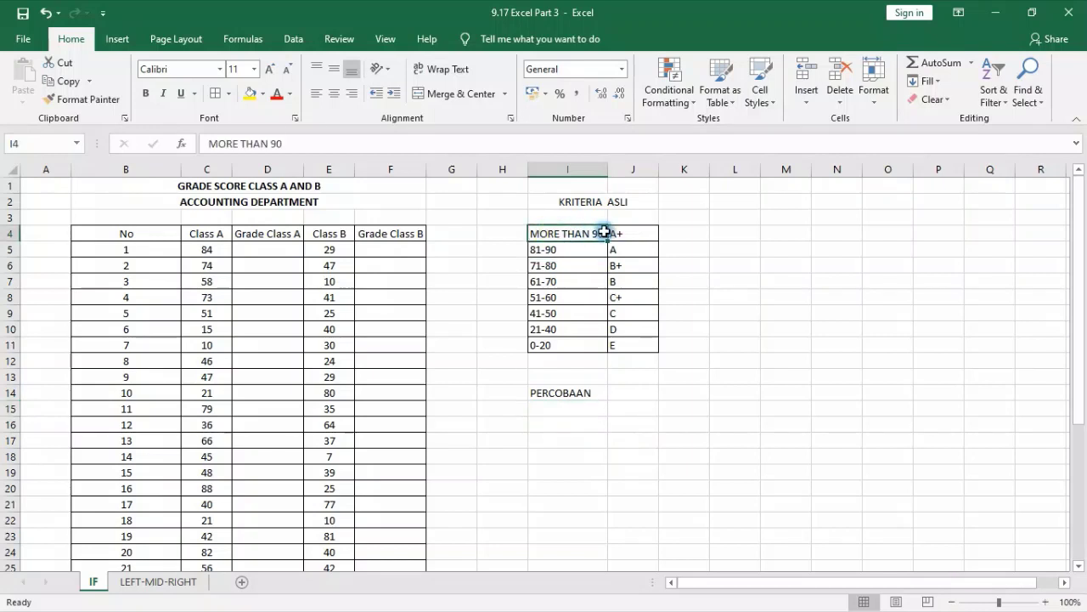
drag(603, 232, 617, 231)
key(ctrl+c)
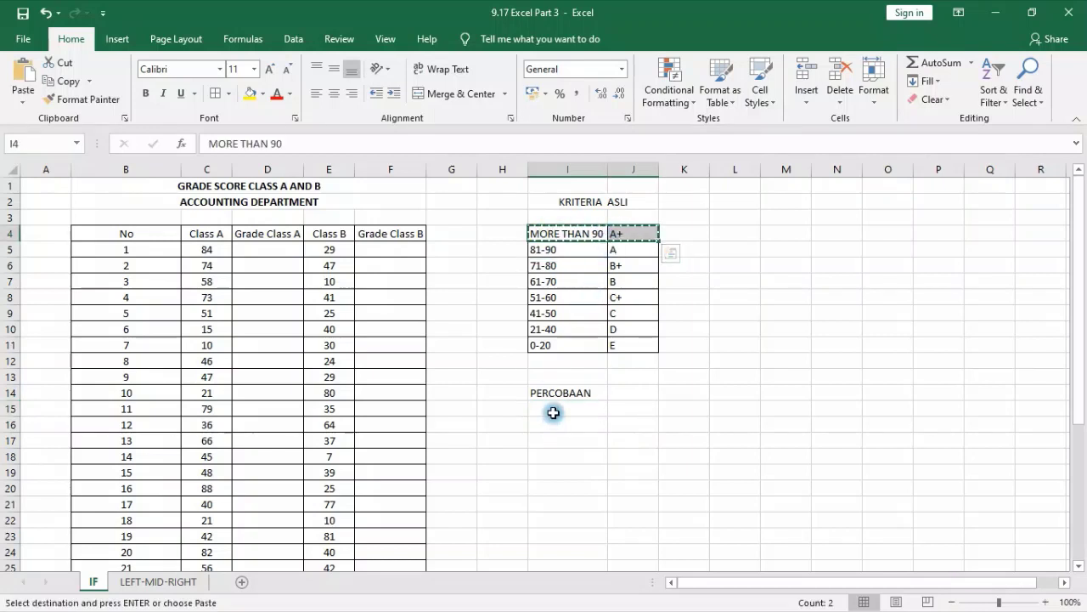
click(553, 413)
key(ctrl+v)
click(558, 439)
- Add a second PERCOBAAN criteria row with SELAIN ITU in I16 and grade B in J16
click(551, 420)
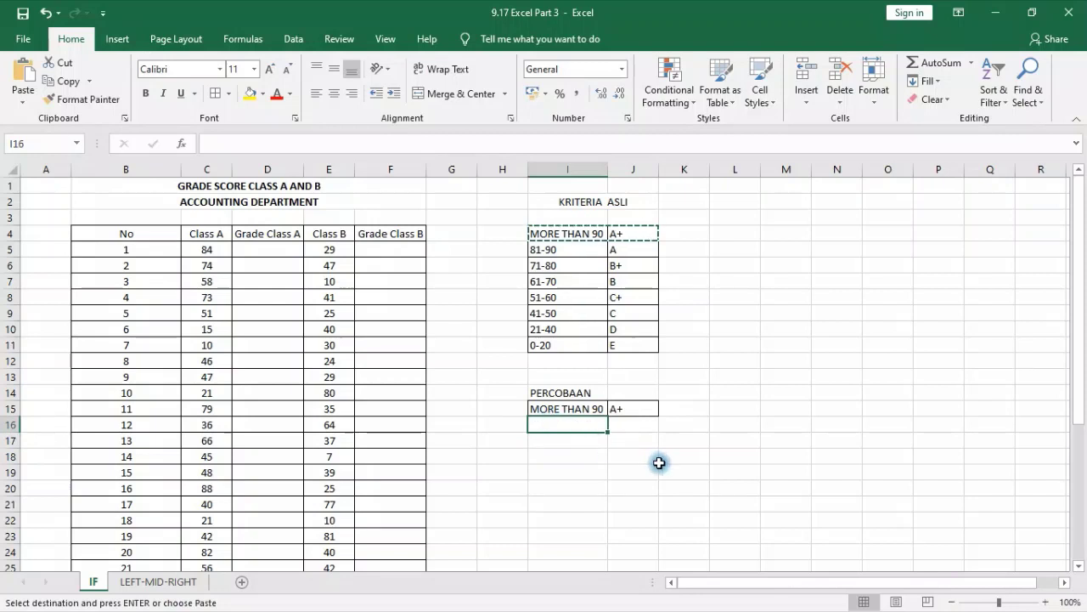
text(SELAI)
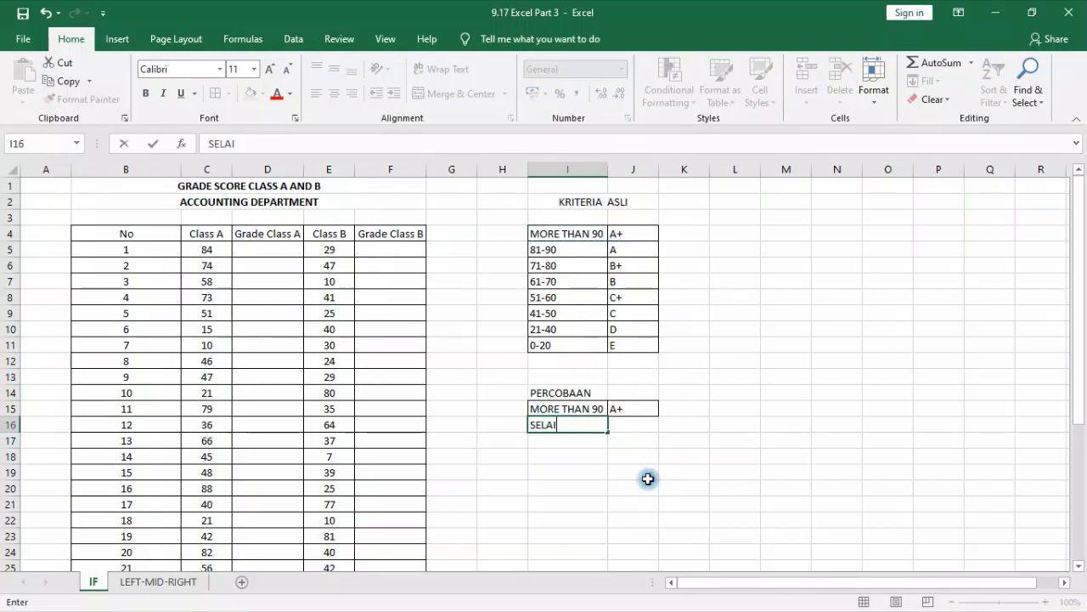
text(N ITU)
key(Tab)
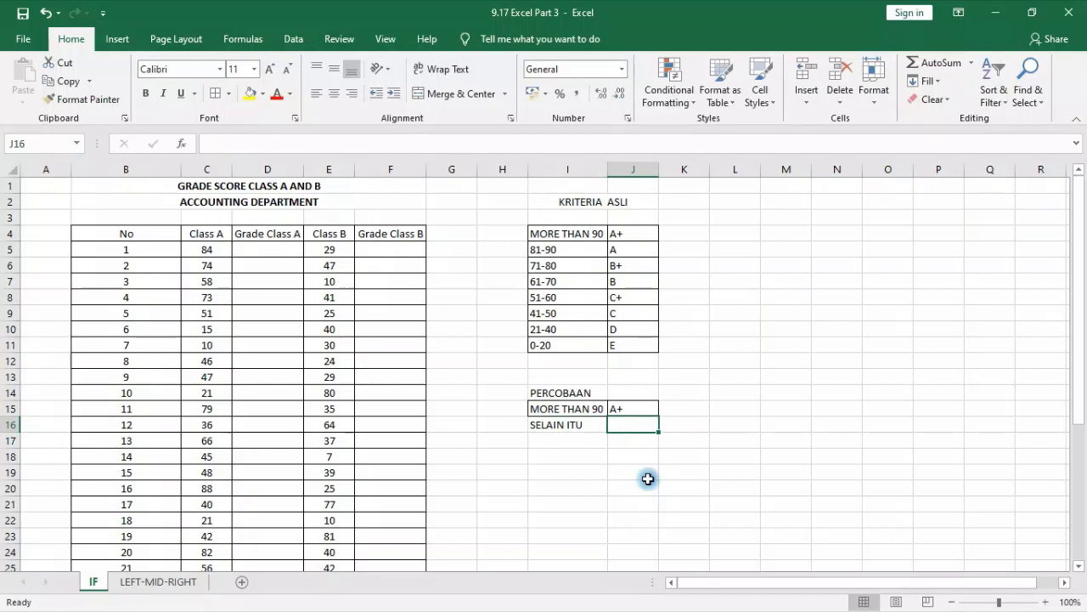
text(A+)
text(B)
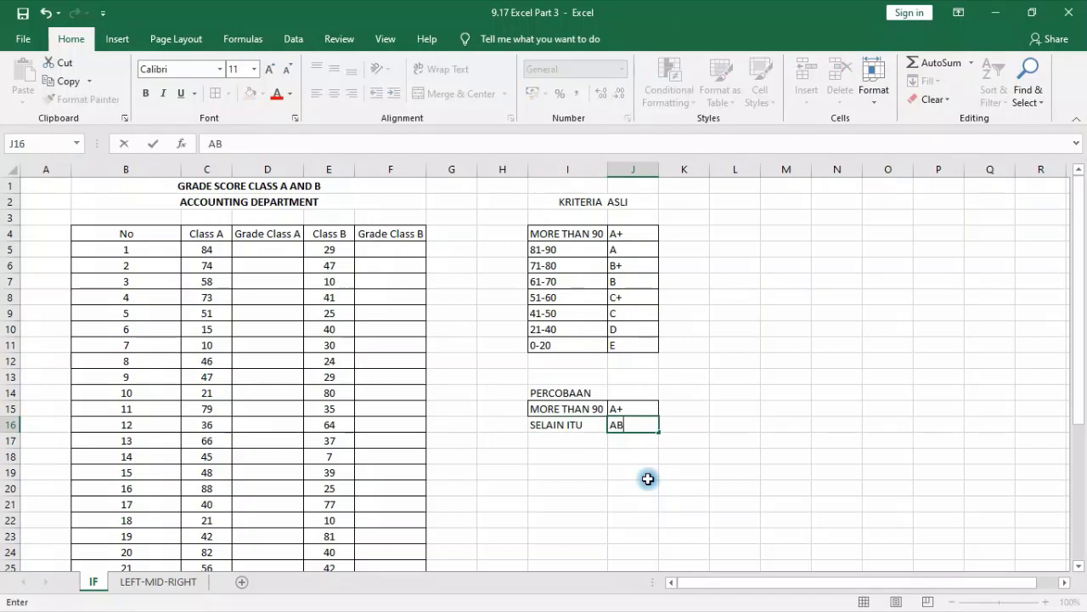
key(BackSpace)
key(BackSpace)
text(a+)
key(BackSpace)
key(BackSpace)
text(B)
key(Return)
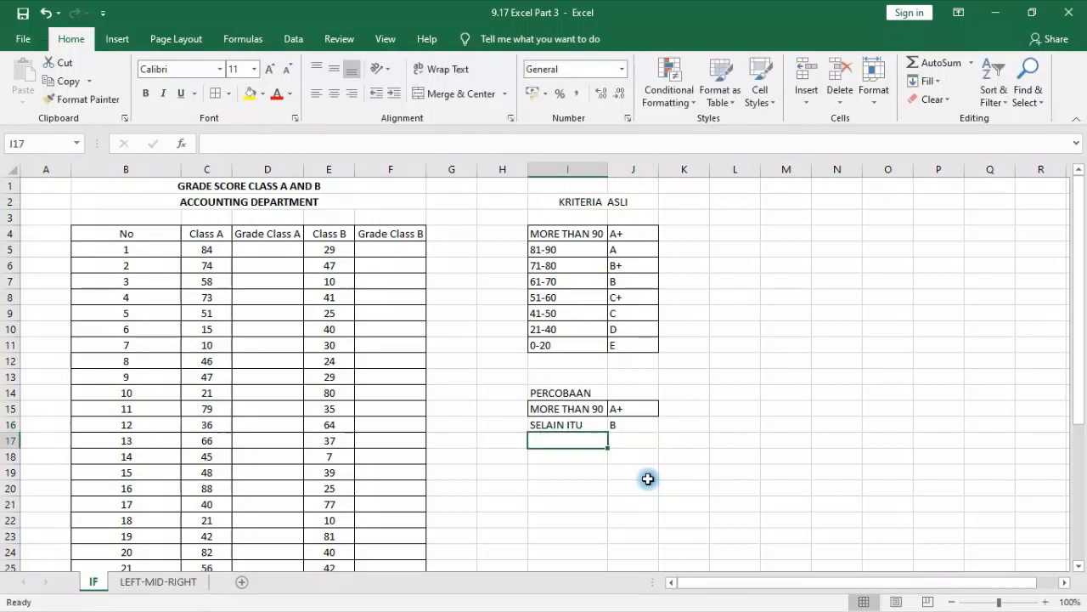
- Apply outline and inside borders to the PERCOBAAN criteria cells I15:J16
drag(535, 409, 621, 424)
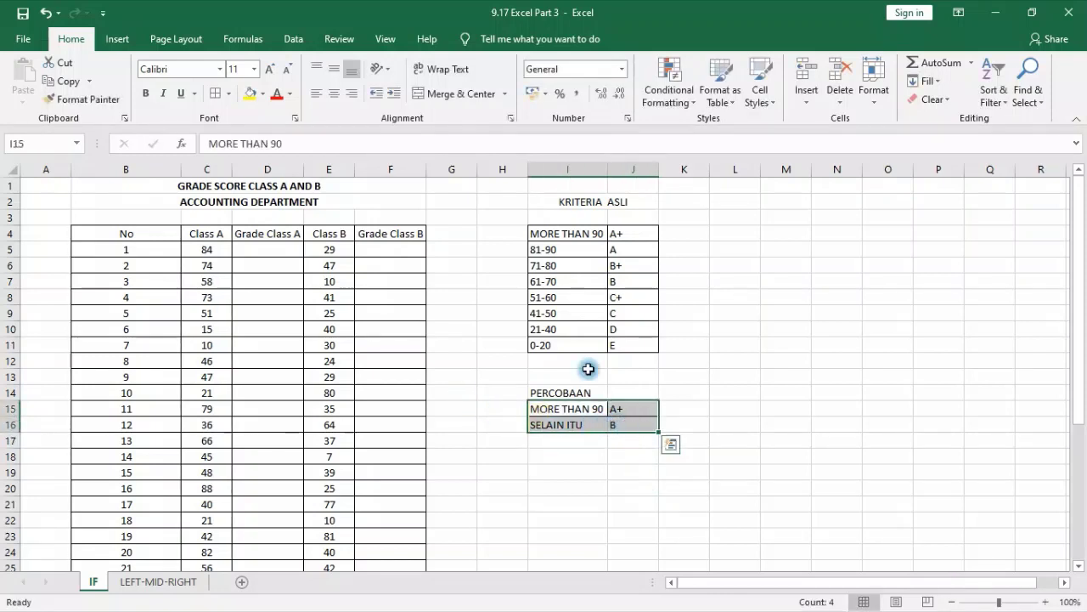
key(ctrl+1)
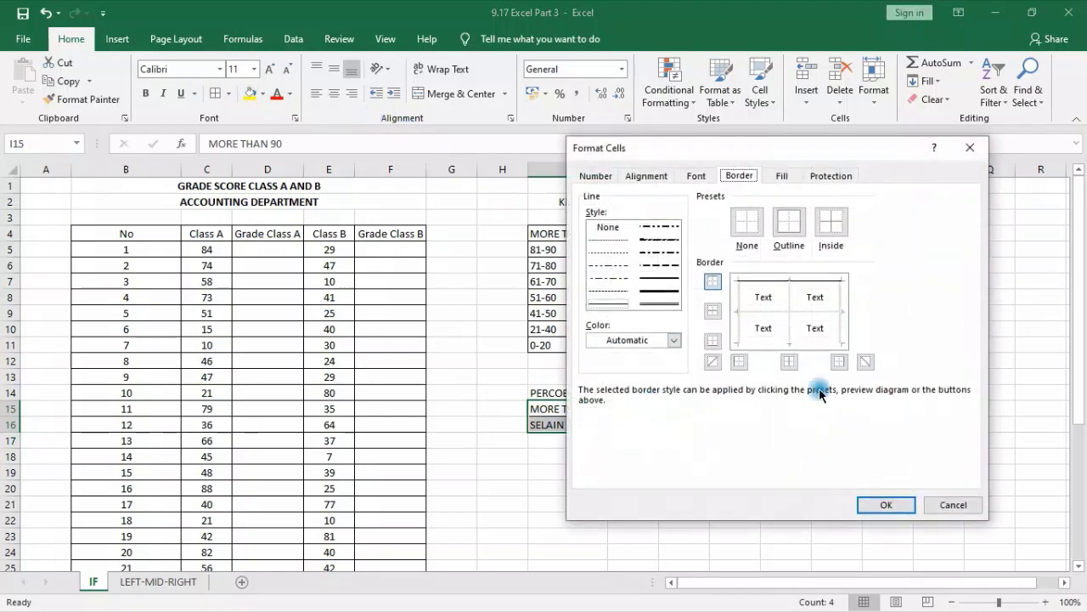
click(788, 223)
click(831, 222)
click(881, 509)
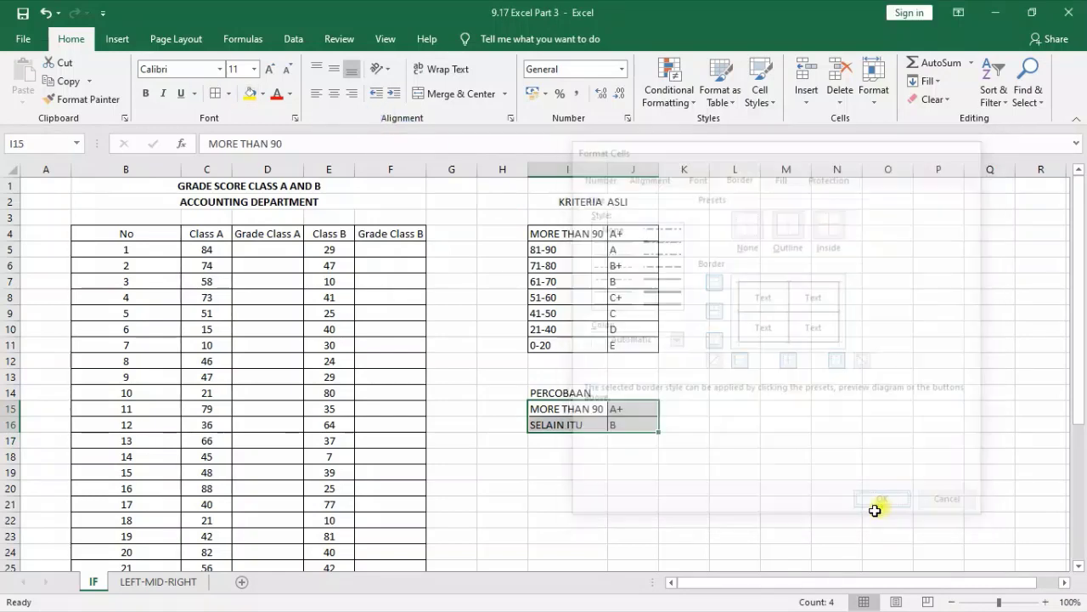
click(686, 536)
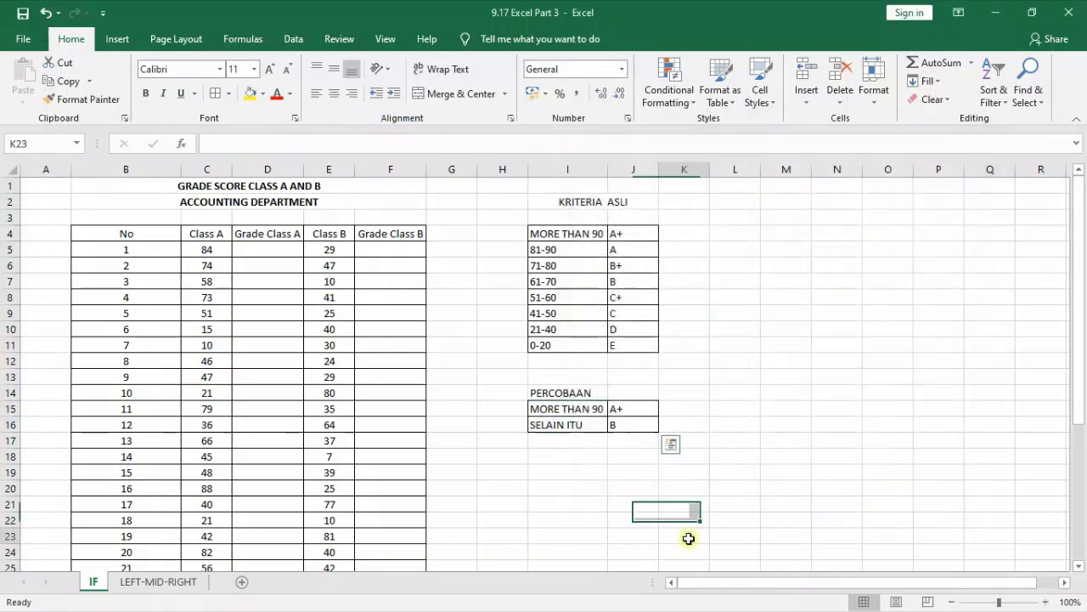
- Replace the PERCOBAAN criteria labels with LEBIH DARI 90 in I15 and 0-90 in I16
click(593, 409)
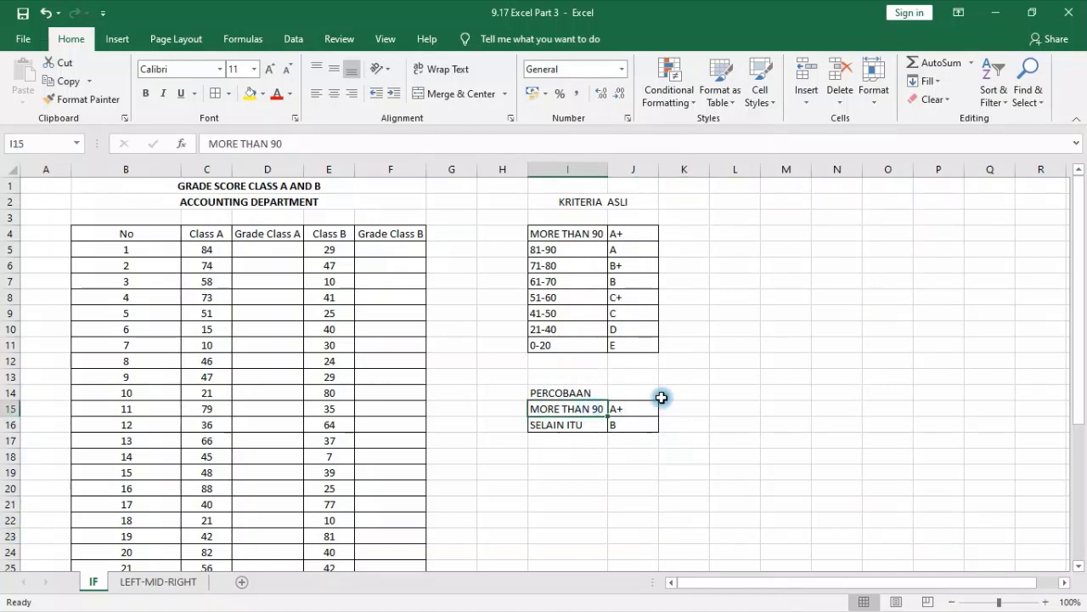
text(LEBIH D)
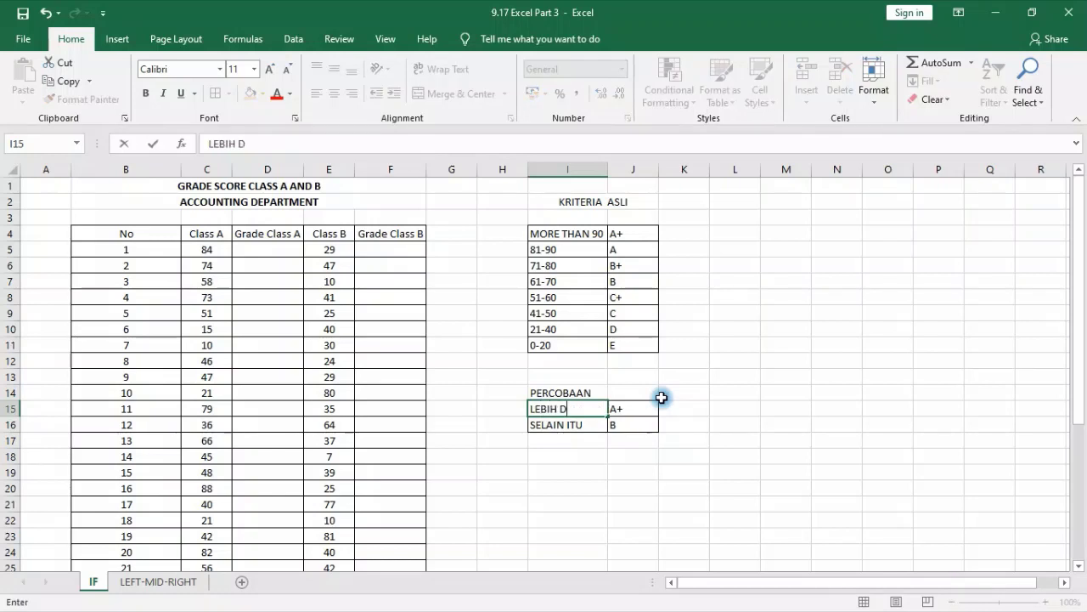
text(ARI 90)
key(Return)
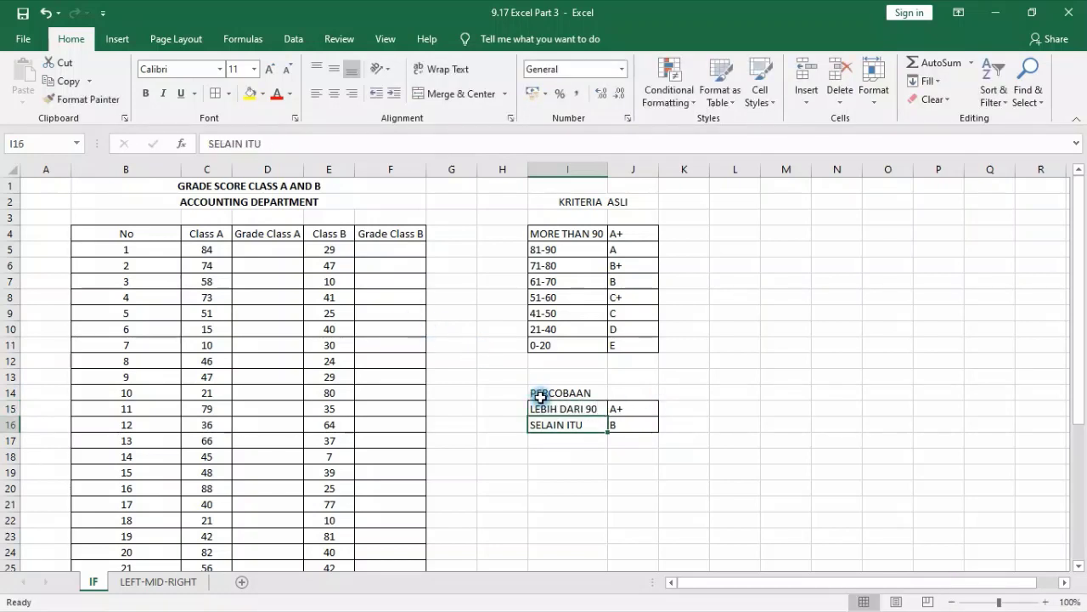
text(0-90)
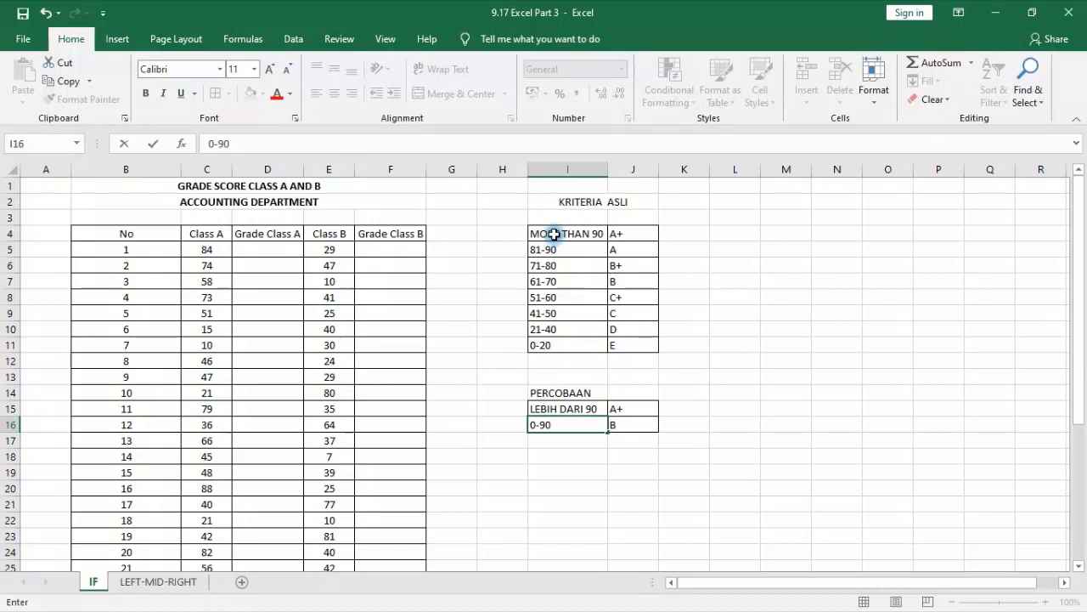
click(736, 456)
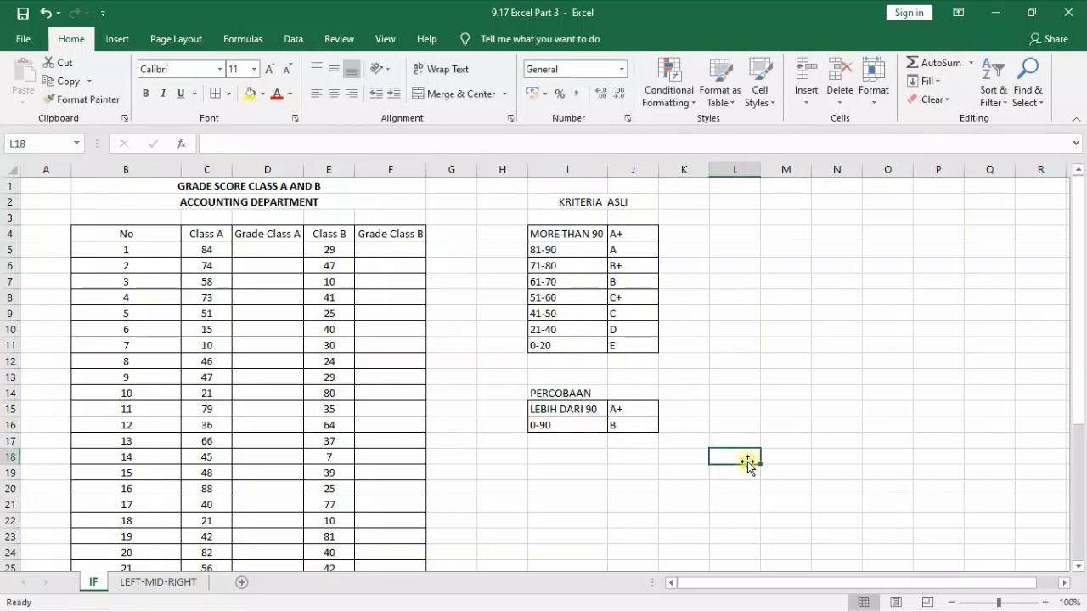
- Change the A+ criterion in cell I15 of the PERCOBAAN table to MULAI 91
click(574, 407)
text(MULAI 91)
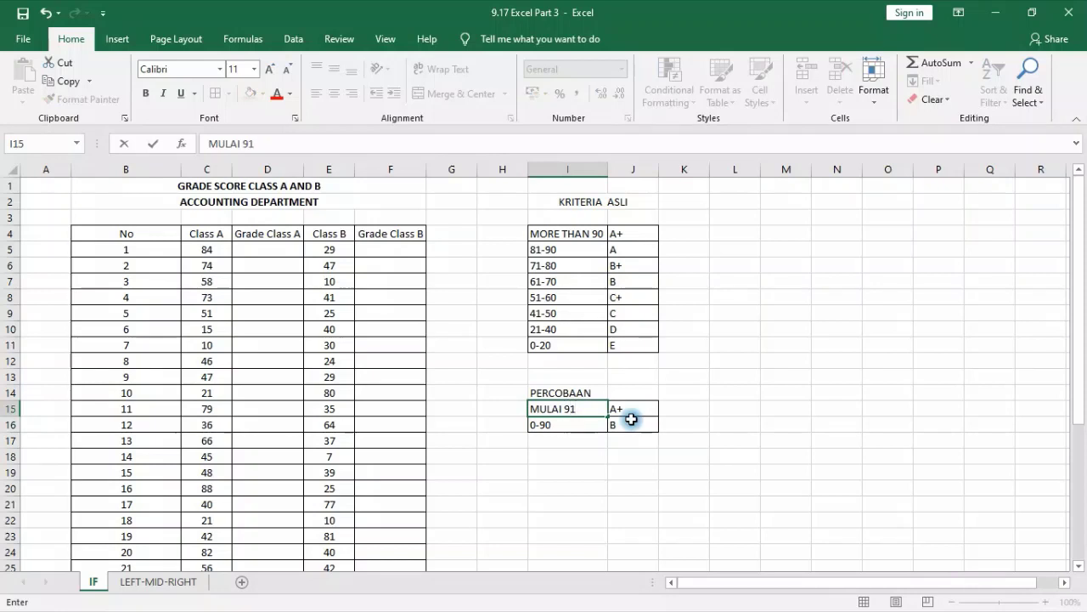
key(Return)
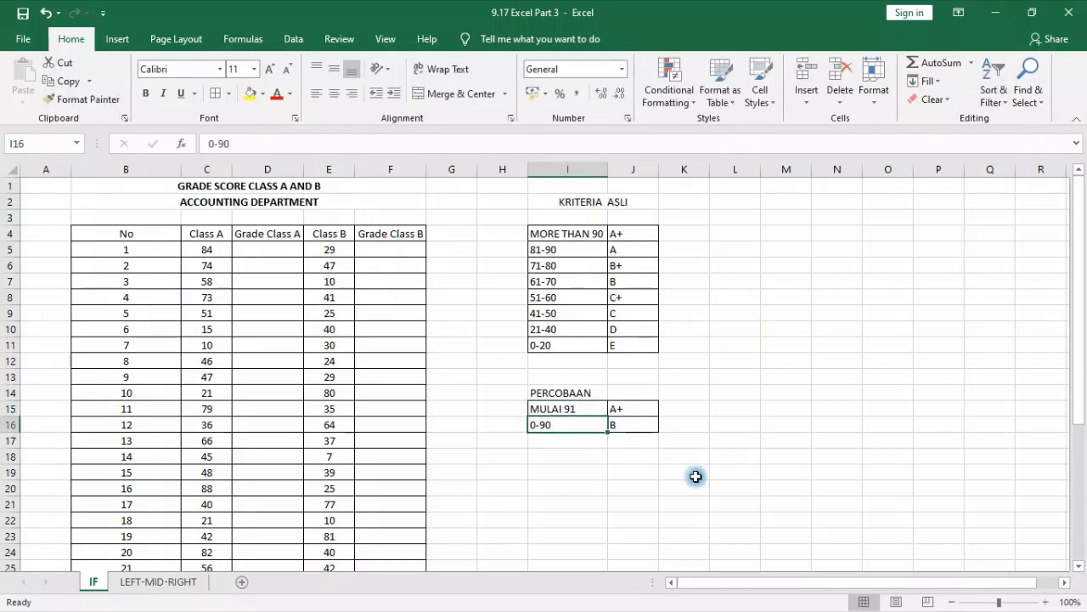
click(206, 248)
- Fill the PERCOBAAN block I14:J17 with a light green theme colour
drag(535, 389, 629, 439)
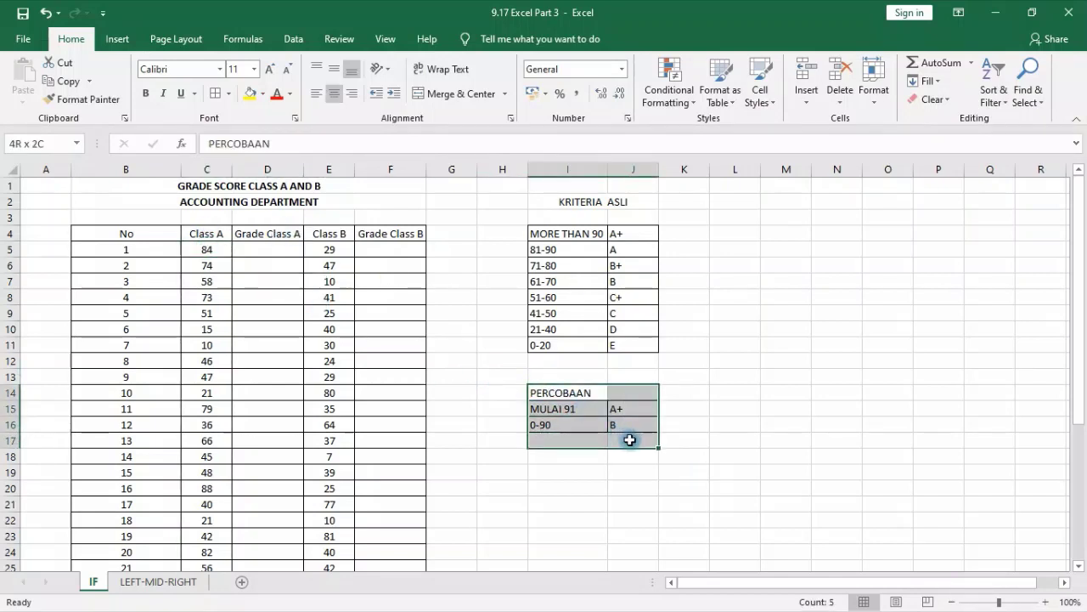
click(263, 93)
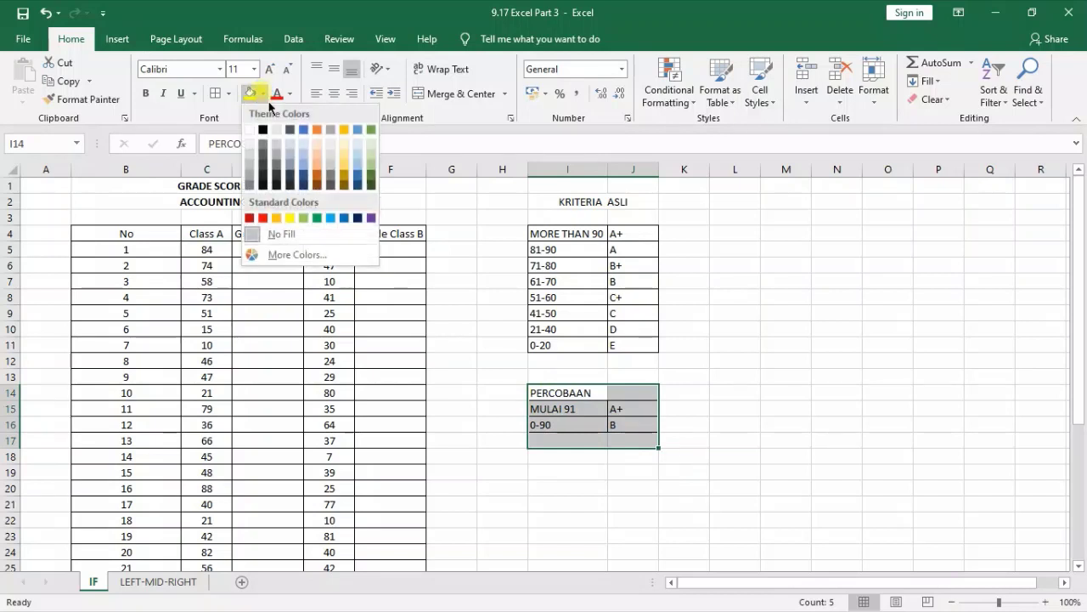
click(373, 171)
click(875, 459)
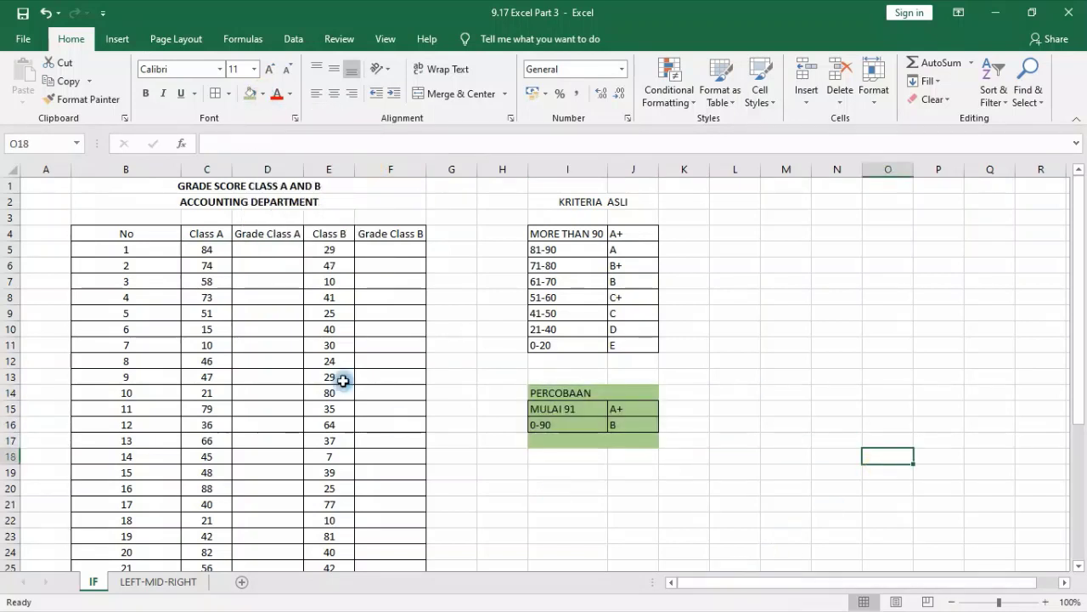
- Review the KRITERIA ASLI table from its heading to the last grade, ending on the first Grade Class A cell, D5
drag(571, 201, 646, 351)
click(834, 409)
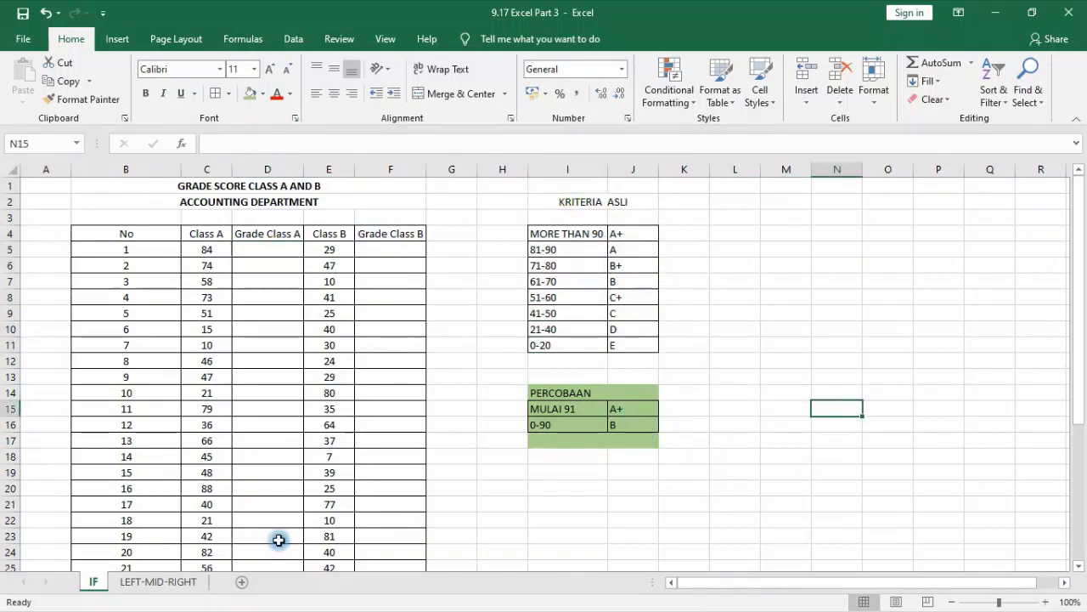
click(279, 247)
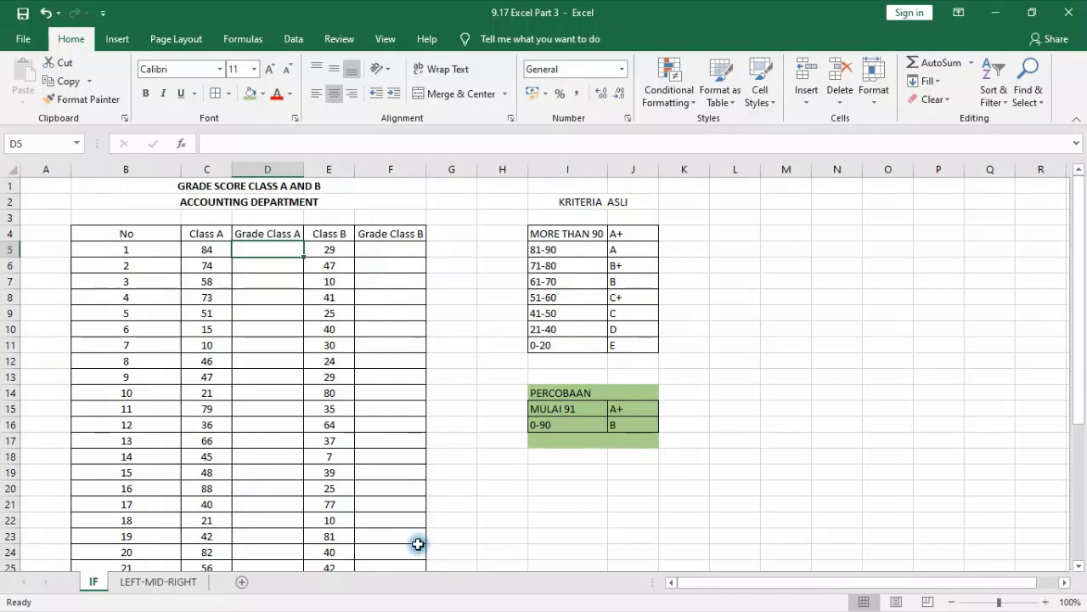
- Look through the Class A scores from C5 down to the last student's row
click(204, 248)
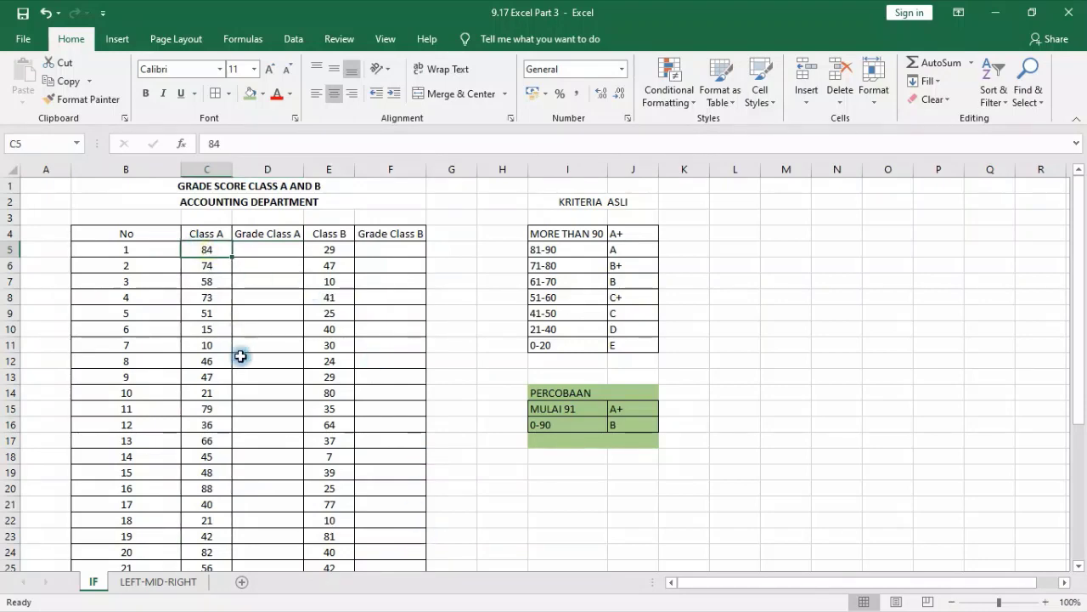
scroll(240, 363, down, 2)
scroll(240, 363, down, 5)
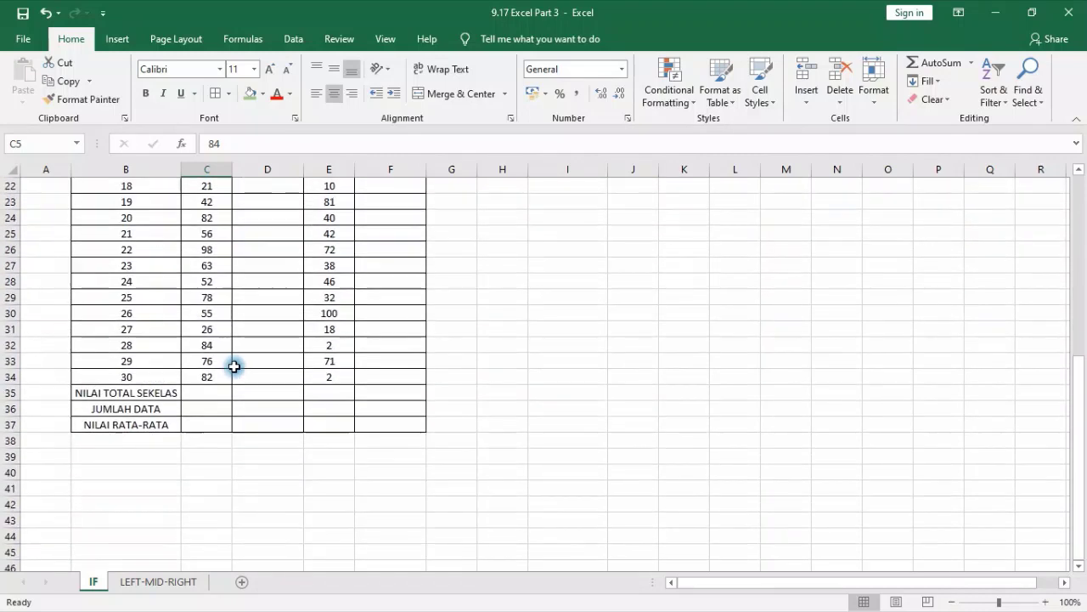
scroll(234, 366, up, 6)
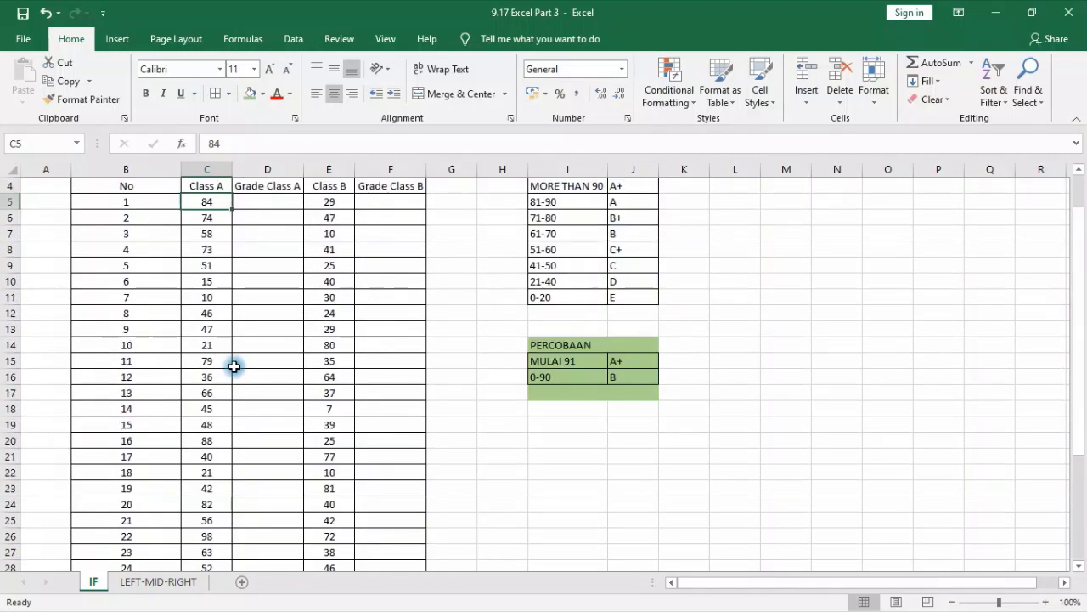
scroll(234, 367, down, 1)
scroll(234, 366, up, 2)
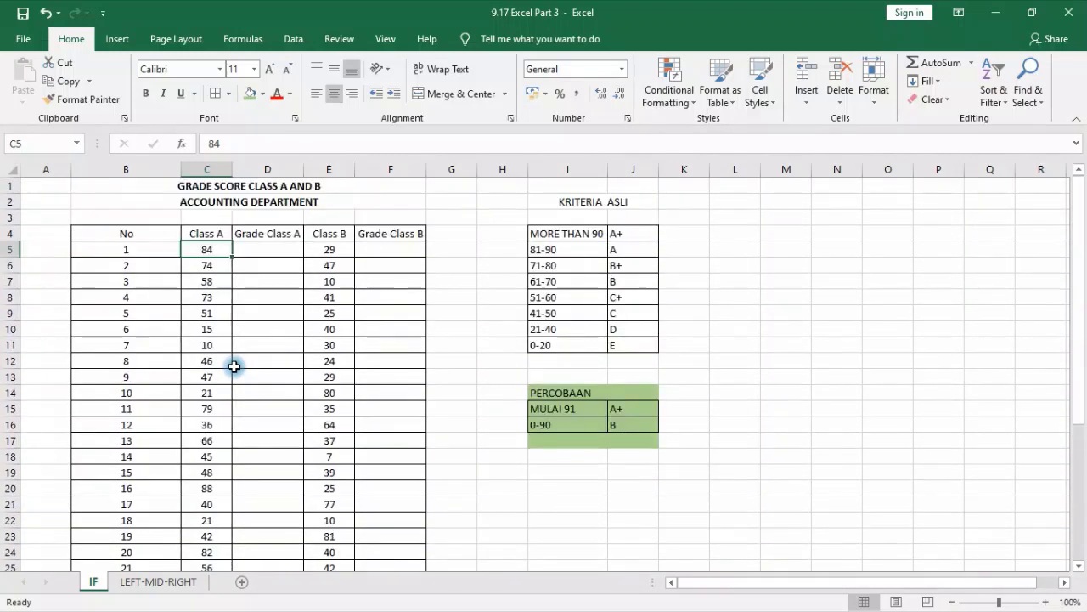
click(270, 245)
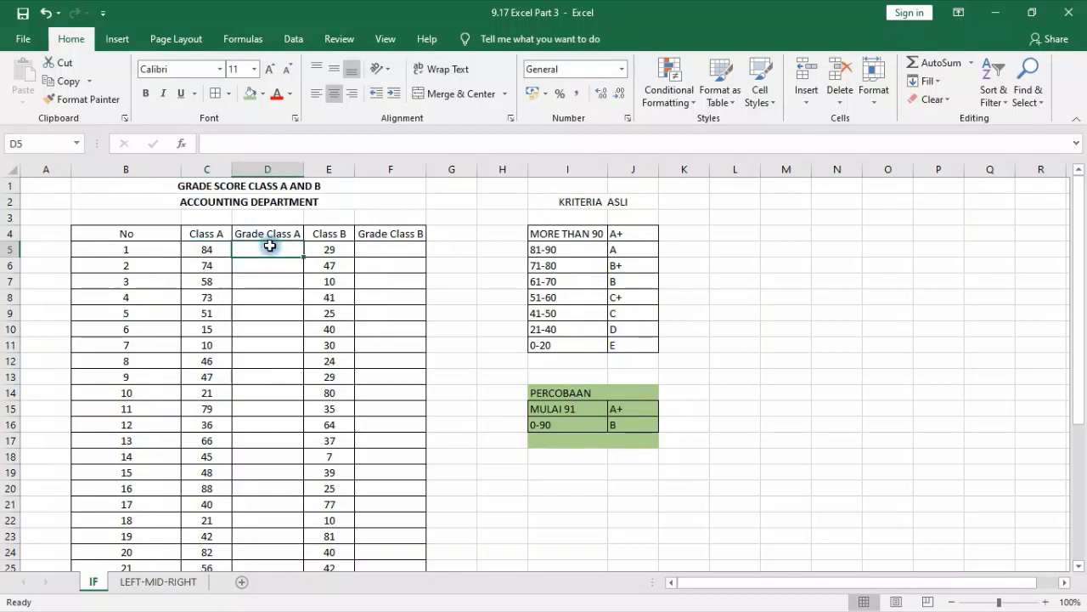
text(==)
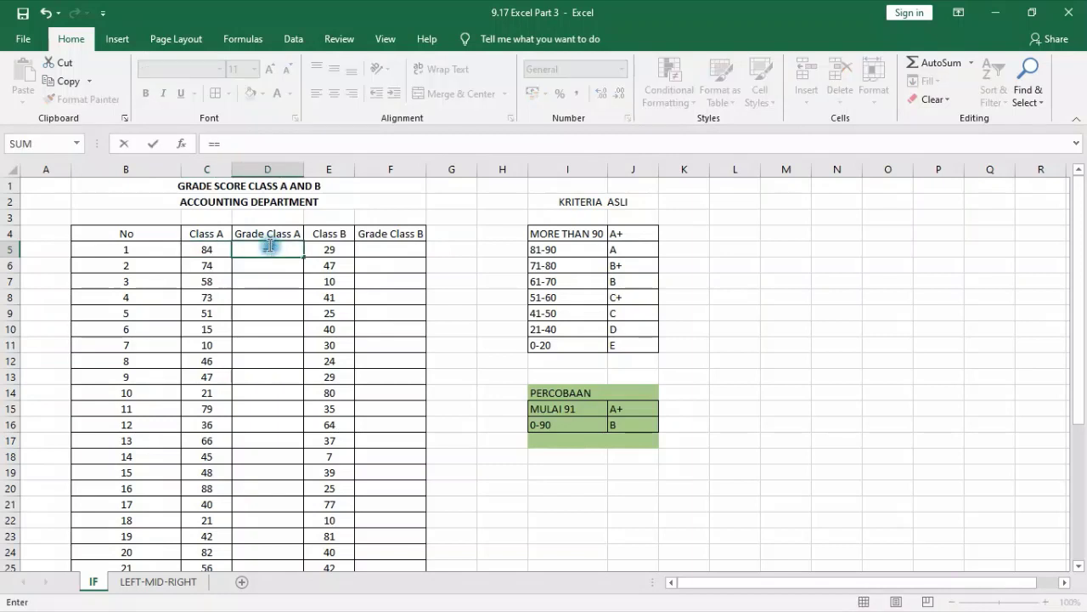
key(BackSpace)
text(IF)
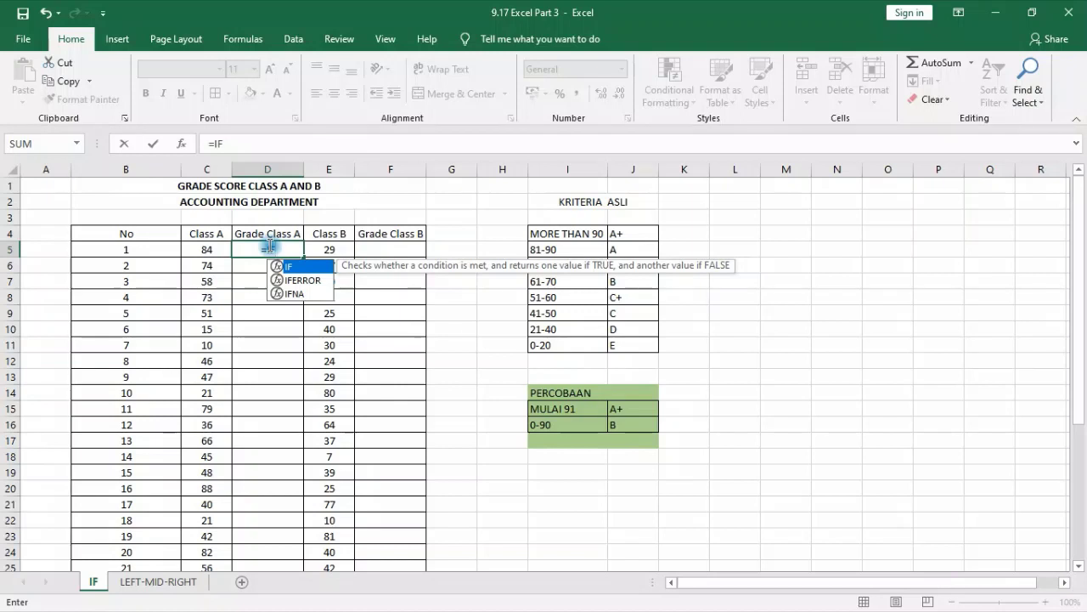
text(()
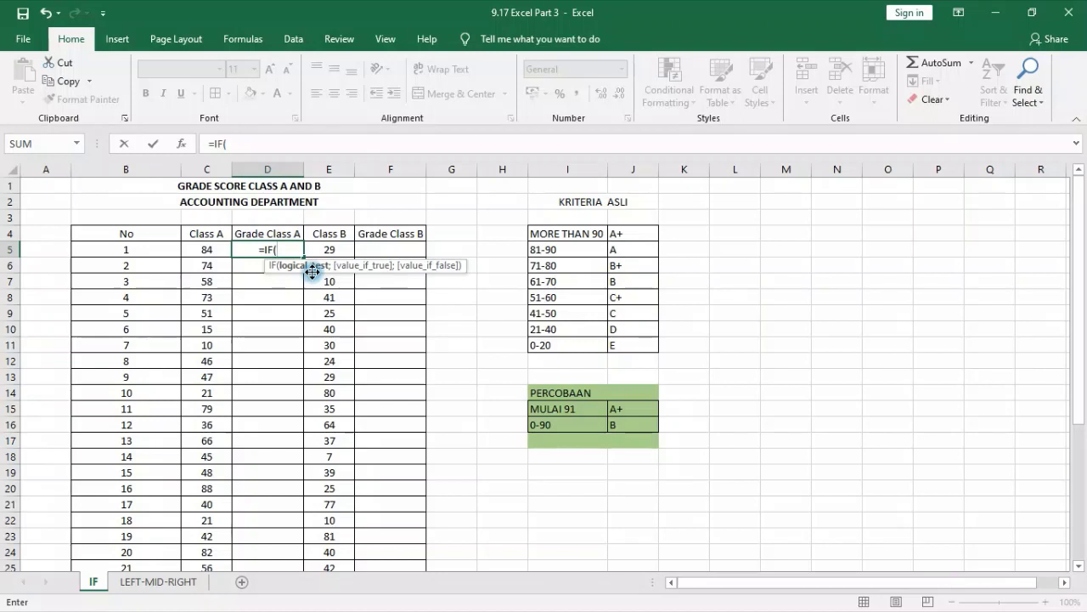
click(206, 250)
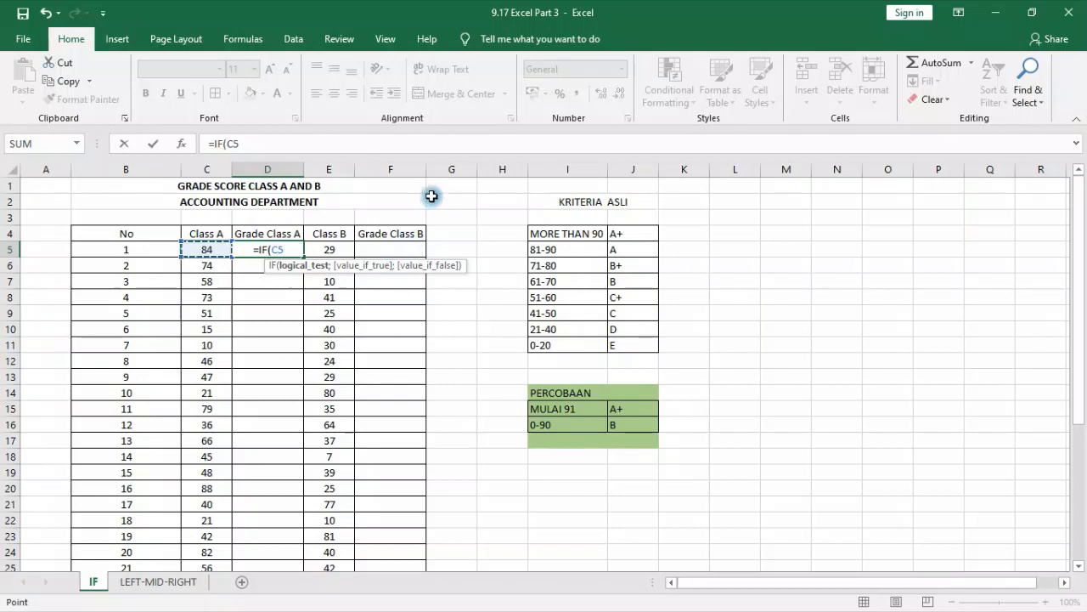
key(Escape)
- Enter the note "jika nilai lebih dari sama dengan 91 maka A+; selain itu B" in cell I20
click(569, 485)
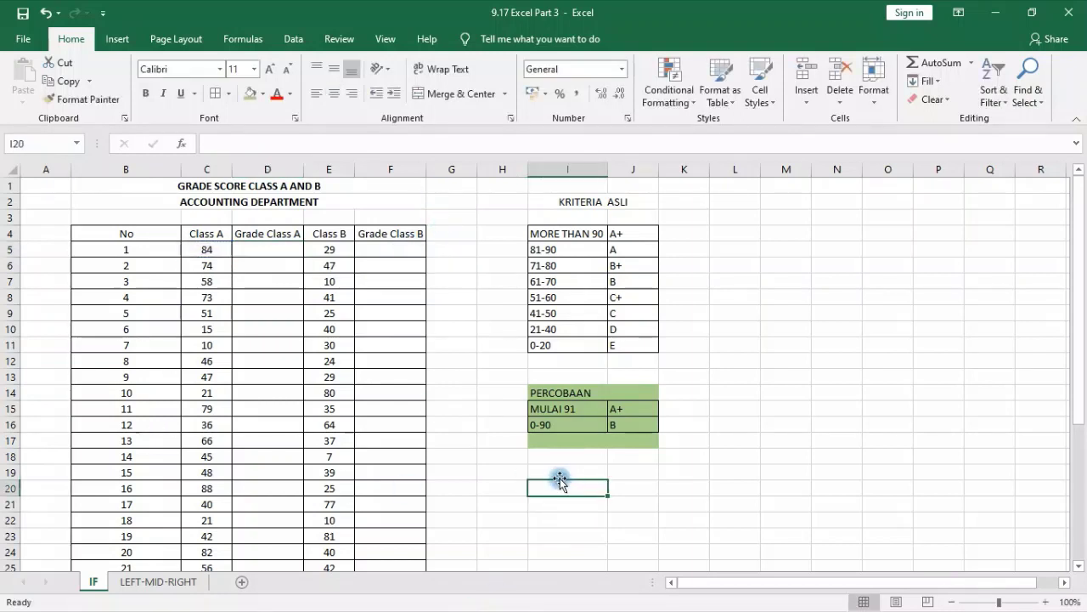
text(ji)
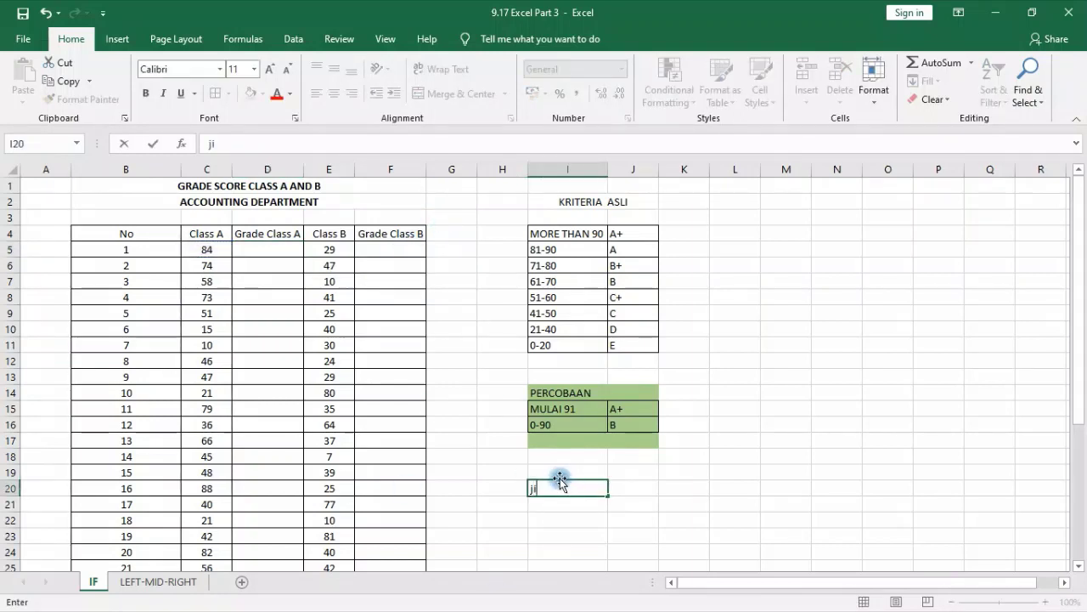
text(ka nilai lebih dari)
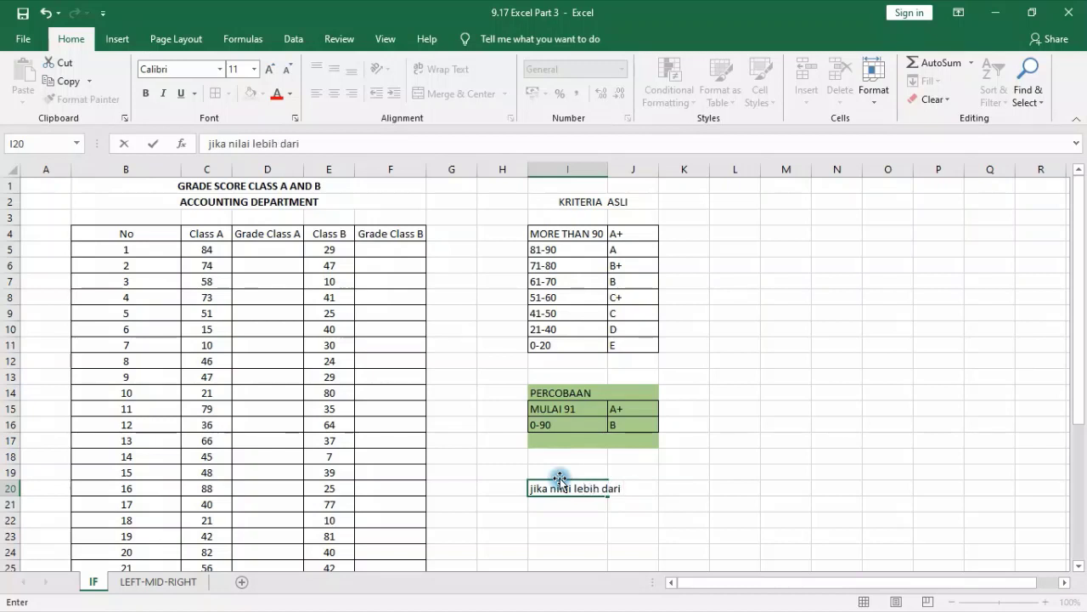
text( sama denga)
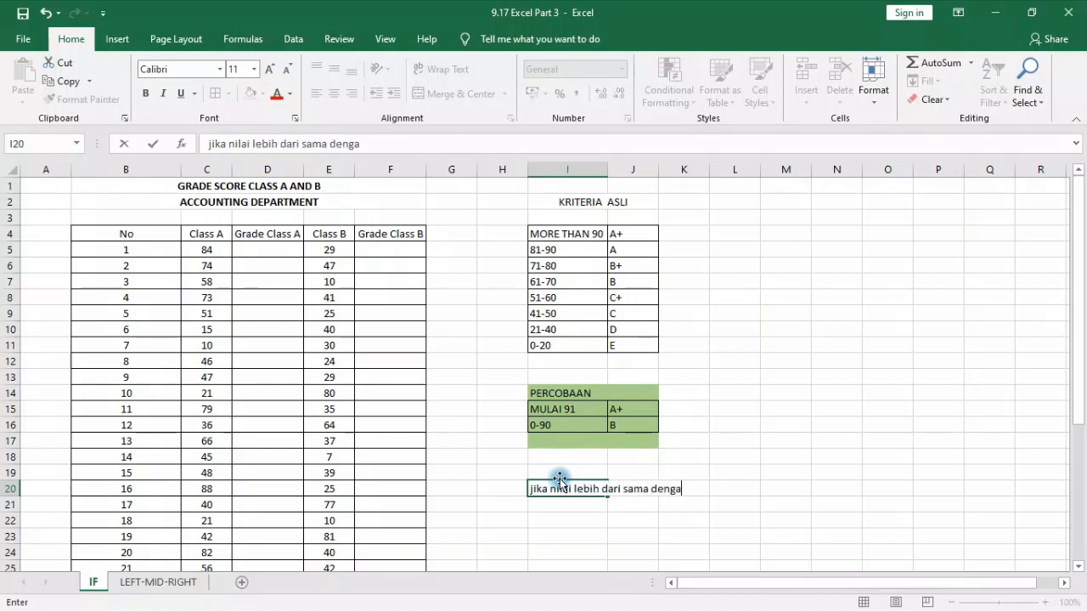
text(n 91 maka)
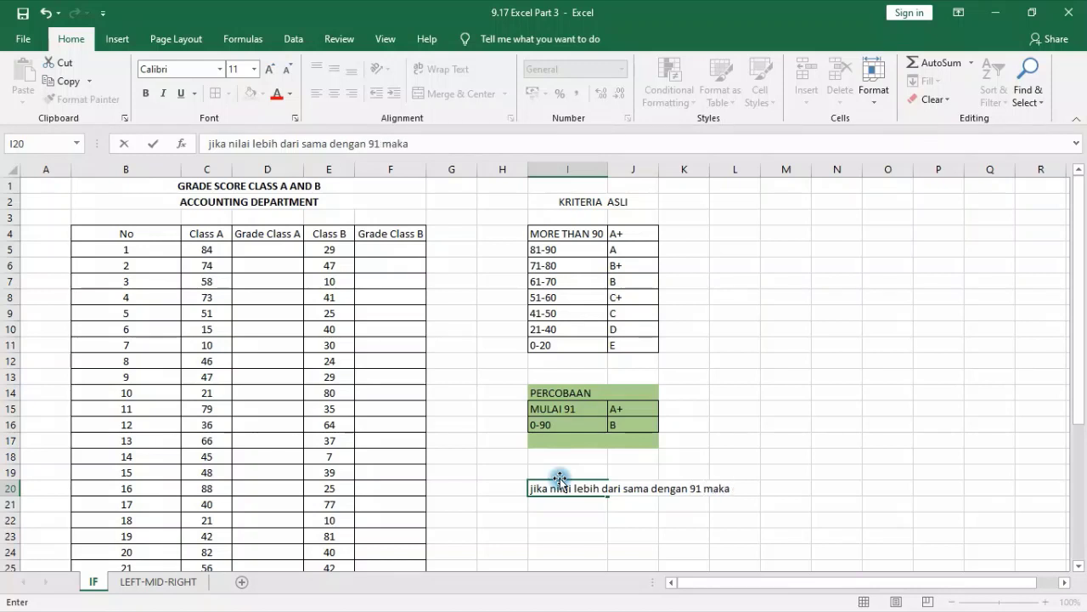
text( A+; selain itu B)
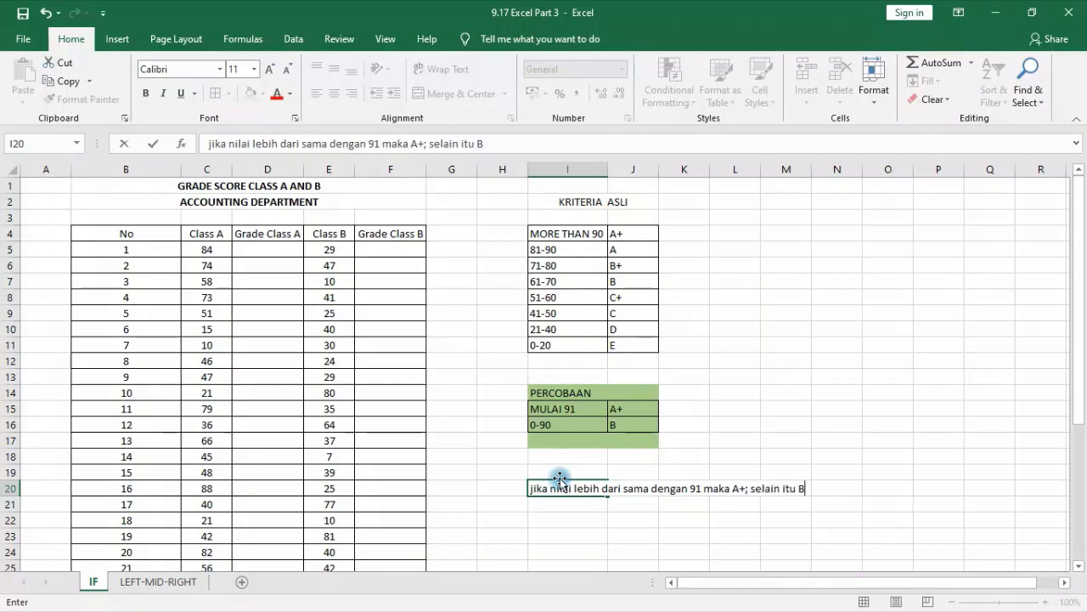
key(Return)
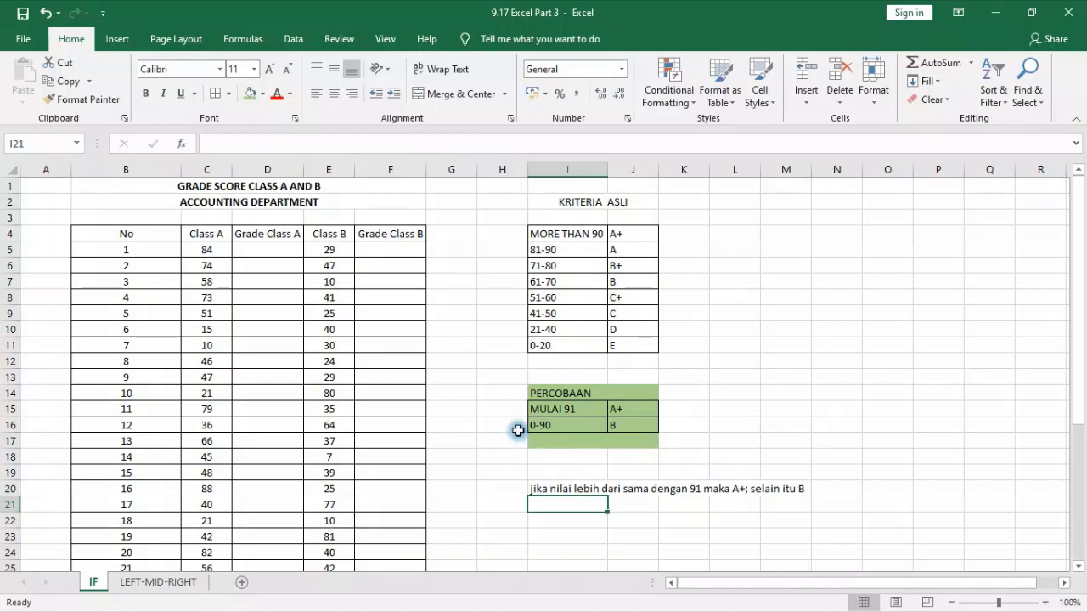
- Review the PERCOBAAN criteria in I14:J16 against the rule written in row 20
drag(595, 382, 629, 440)
click(614, 406)
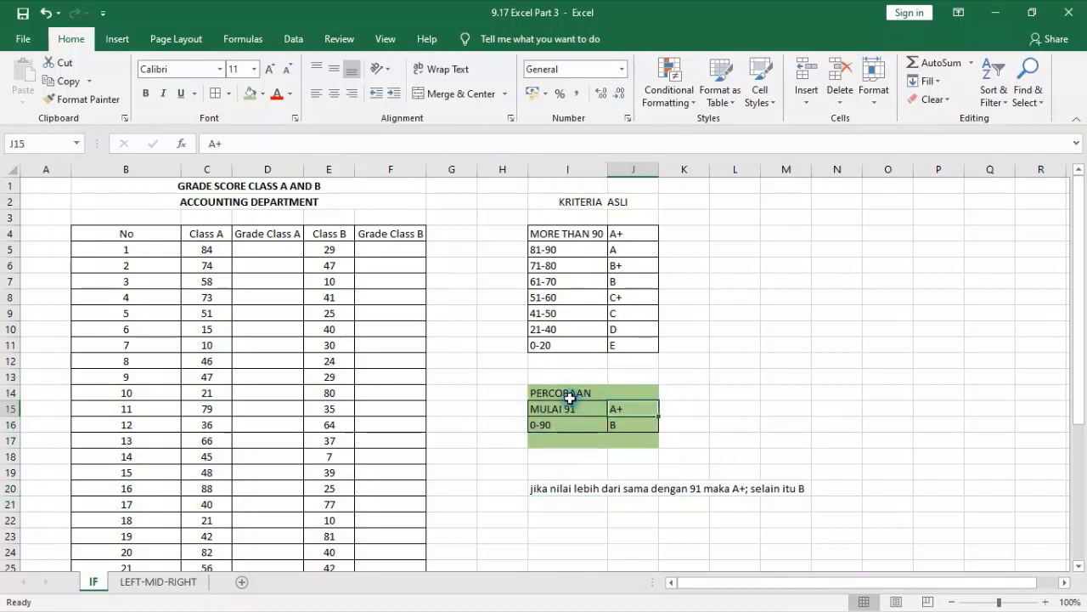
drag(570, 397, 629, 425)
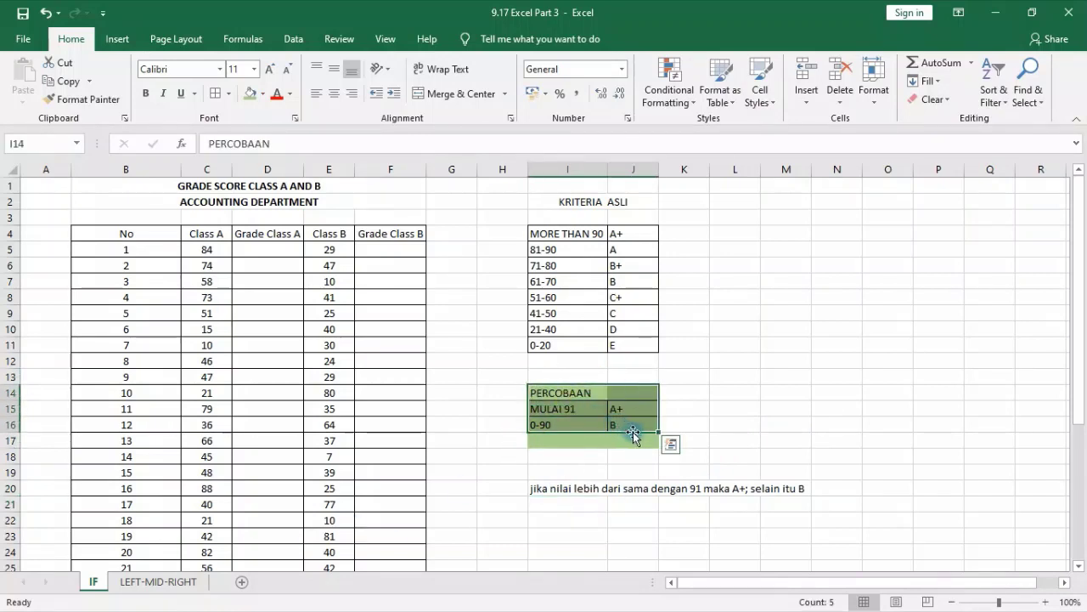
click(578, 482)
drag(626, 505, 633, 520)
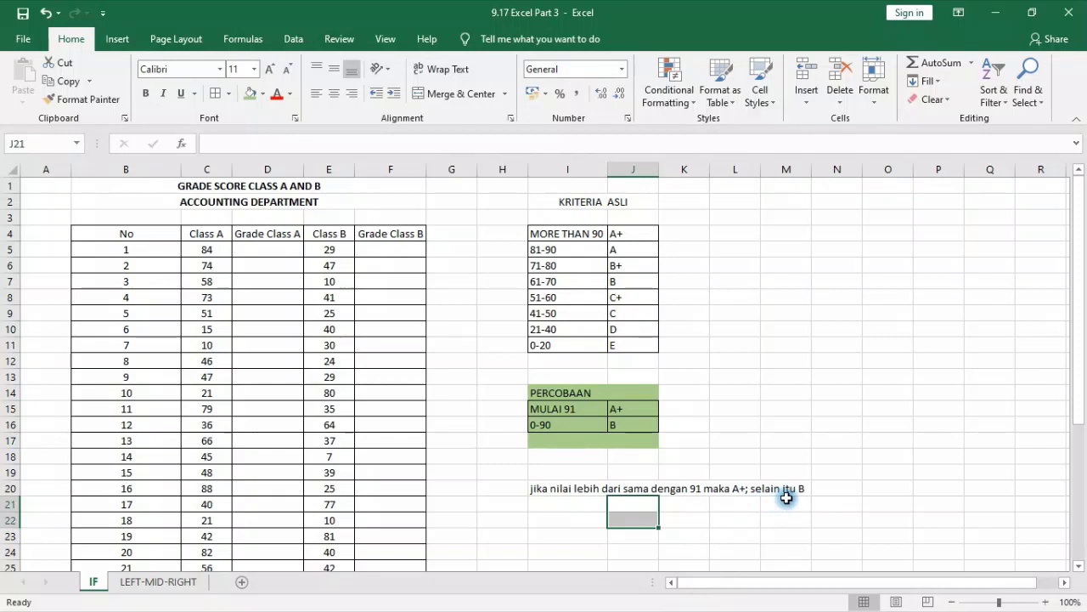
- Begin an IF formula in D5 with the Class A score in C5 as its tested cell
click(284, 247)
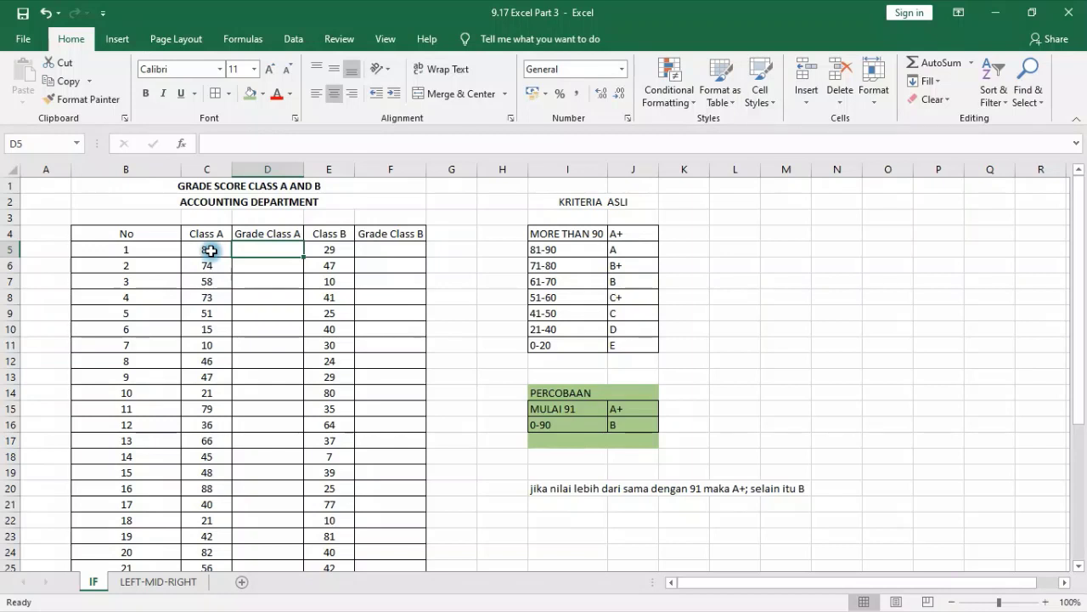
text(=if()
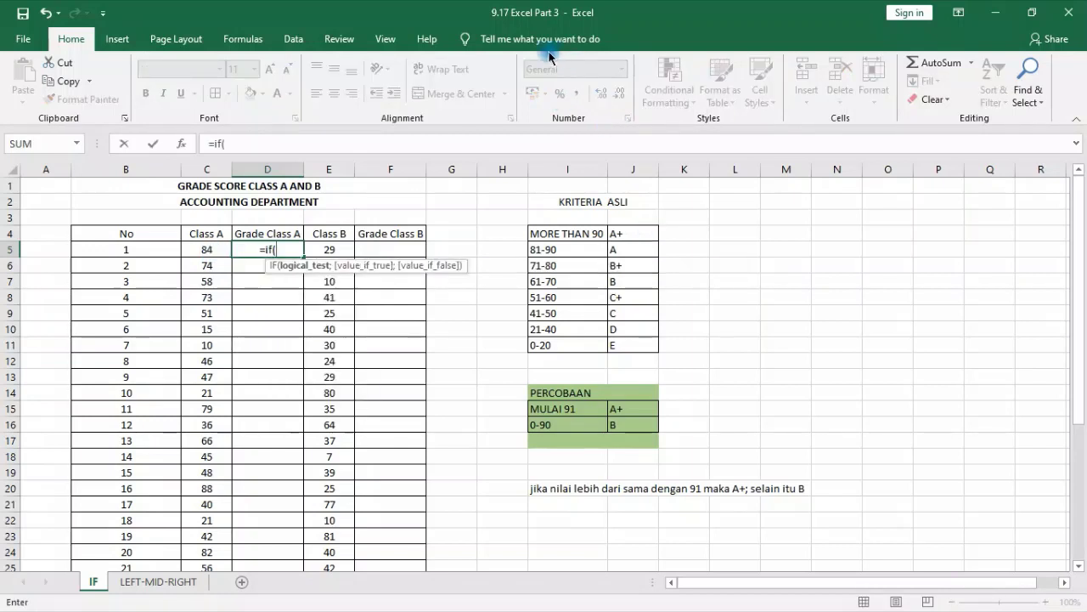
click(214, 249)
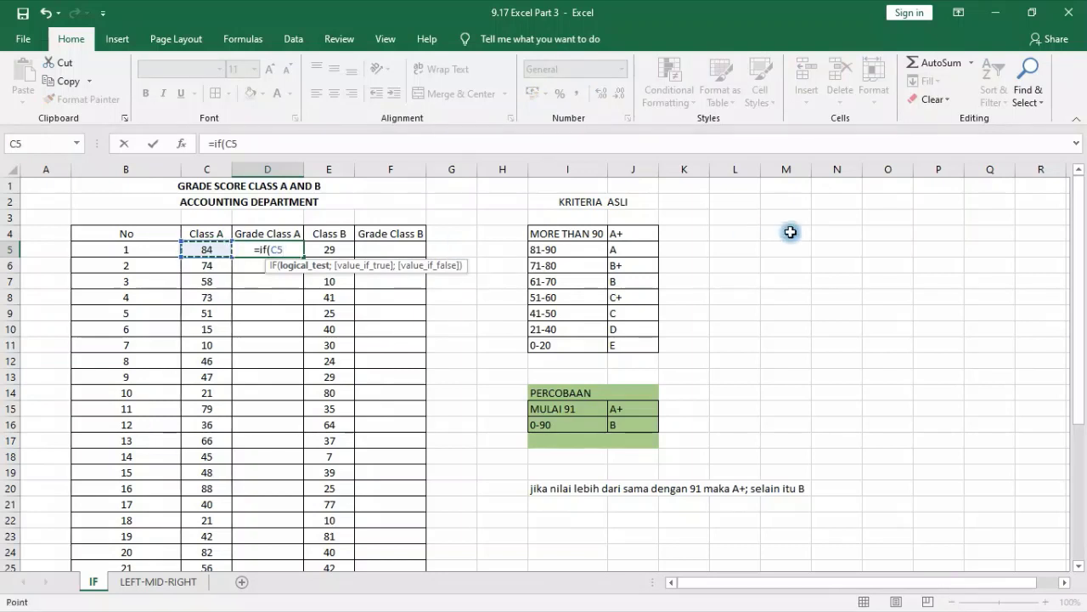
text(;)
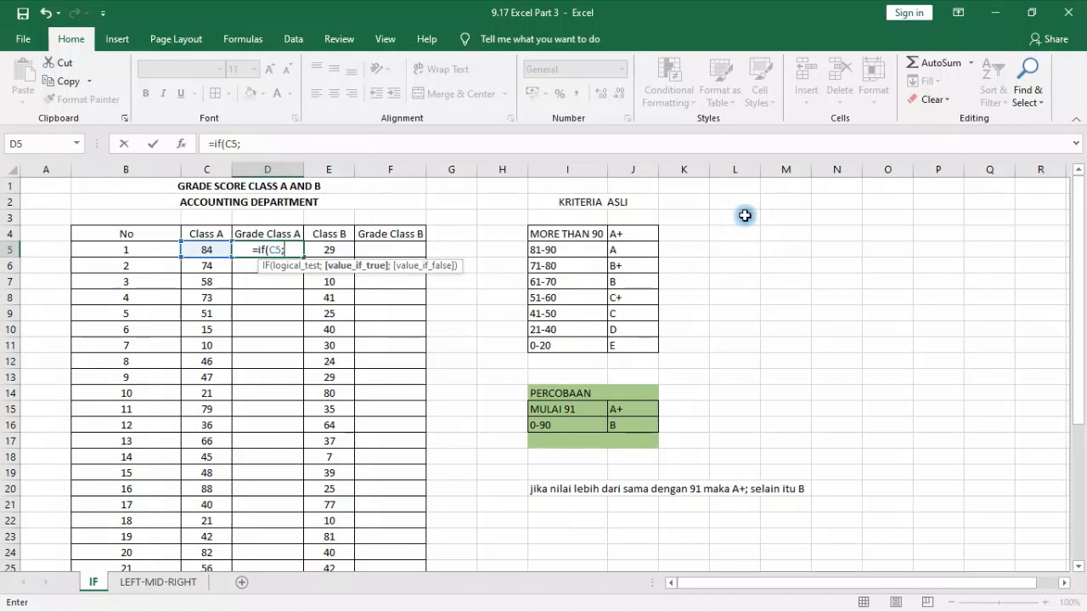
text(>)
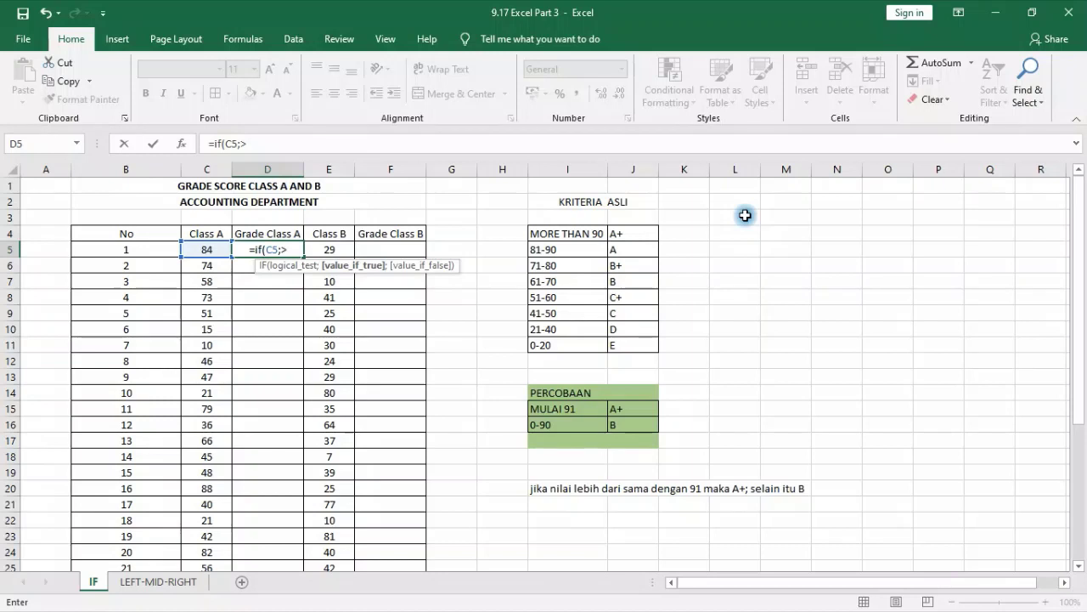
text(=)
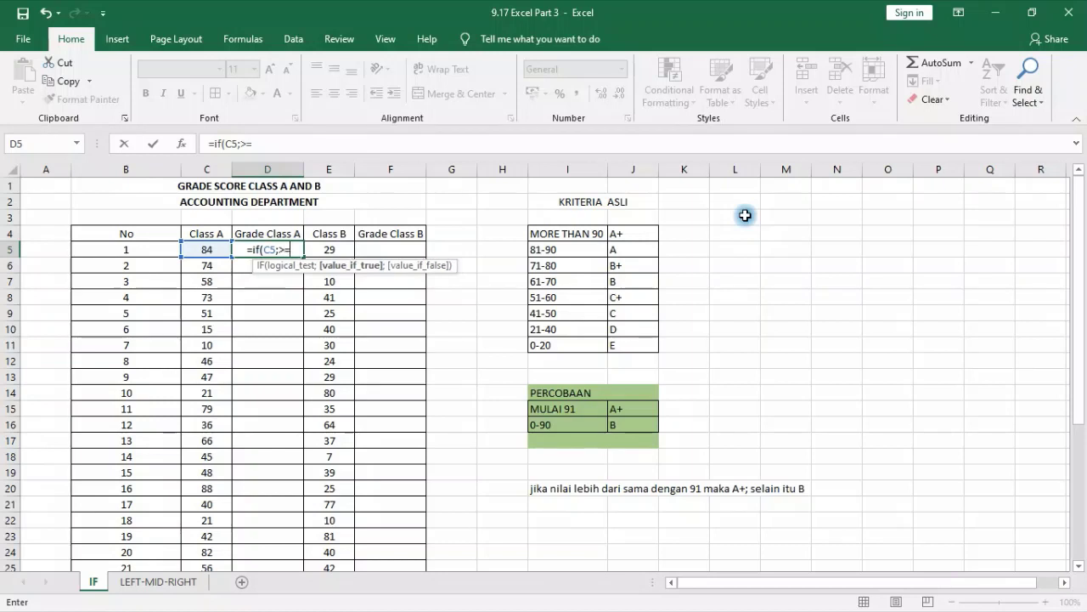
text(91)
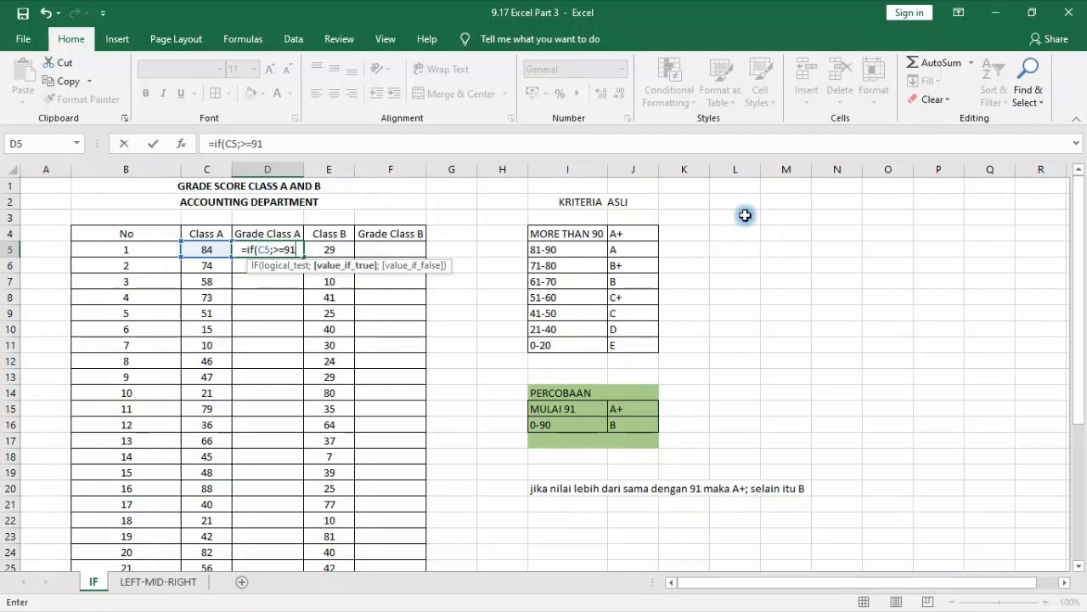
text(;)
key(BackSpace)
key(BackSpace)
key(BackSpace)
key(BackSpace)
key(BackSpace)
key(BackSpace)
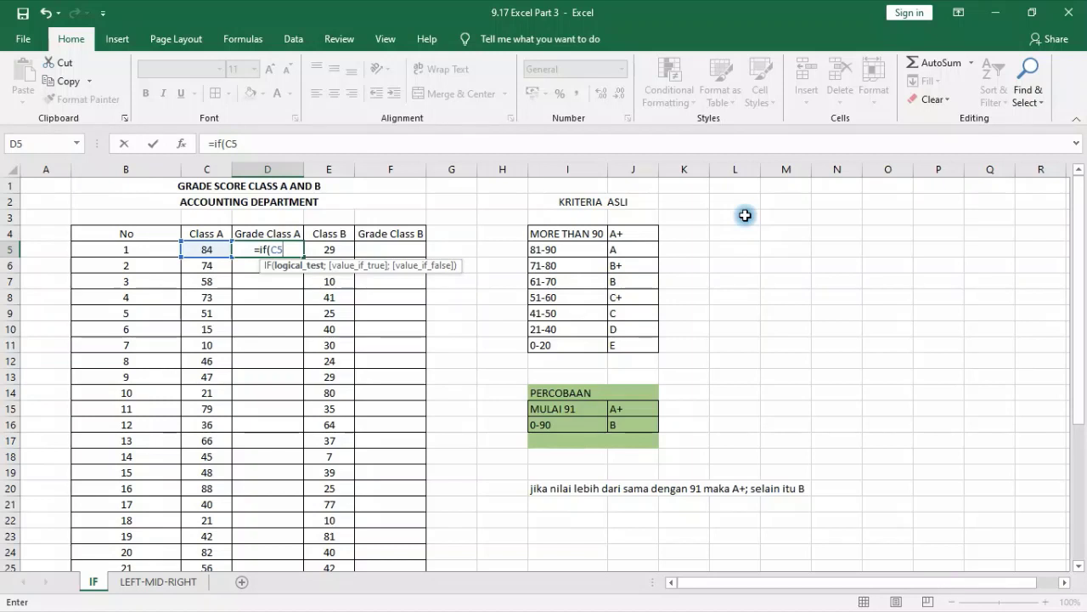
- Complete the D5 formula's test as C5>=91 and give "A+" as the result when true
text(>=)
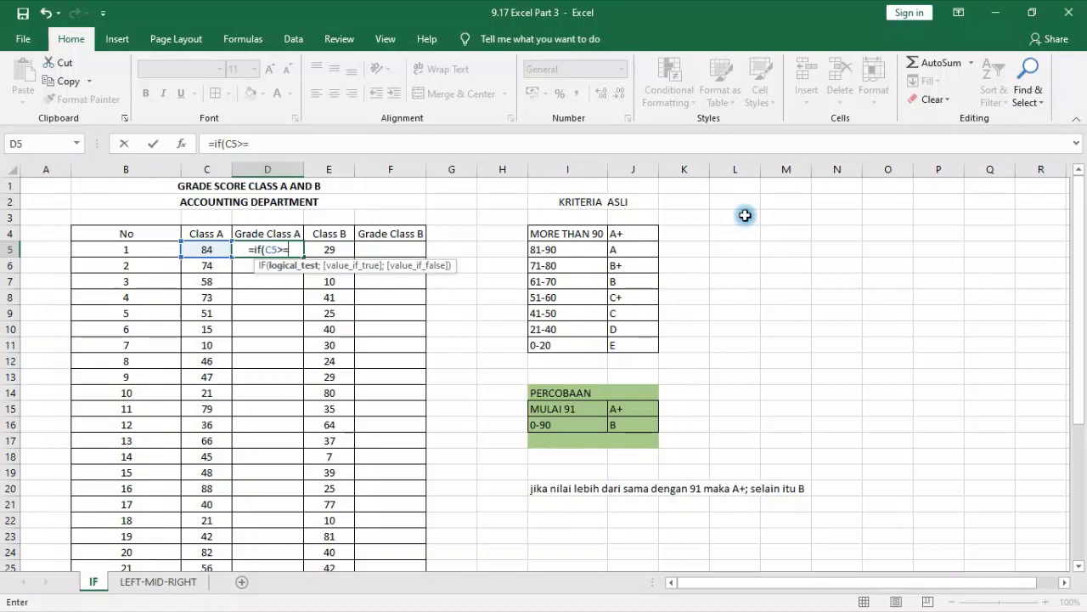
text(91)
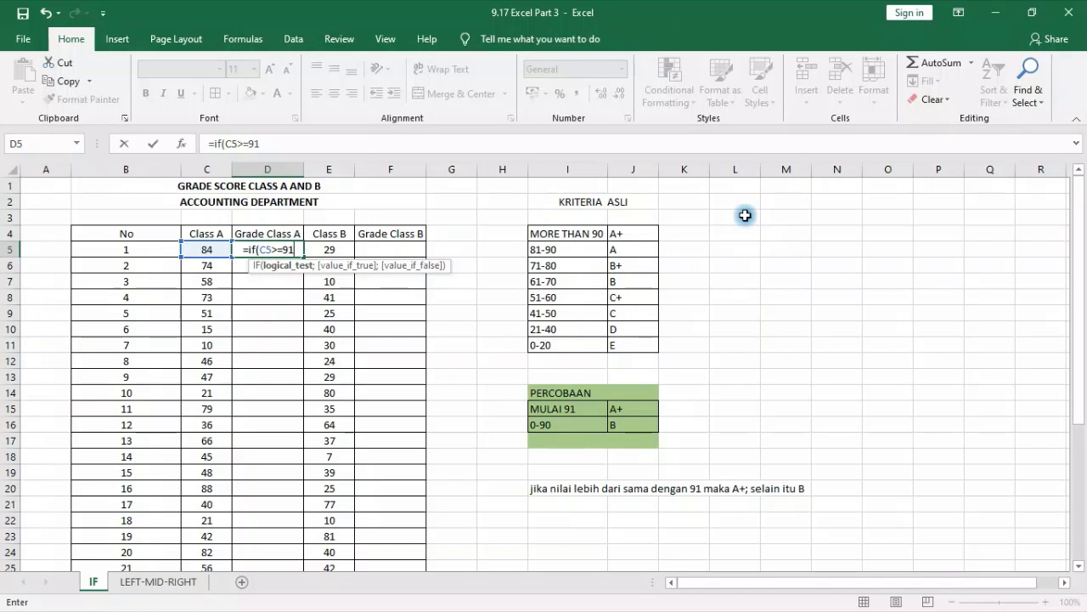
text(;)
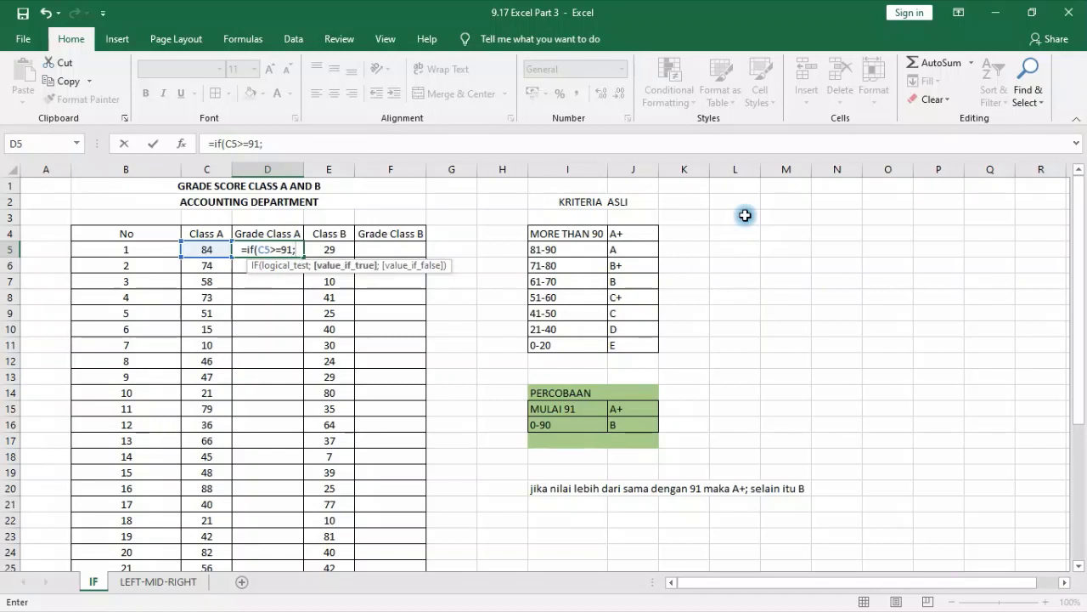
text(")
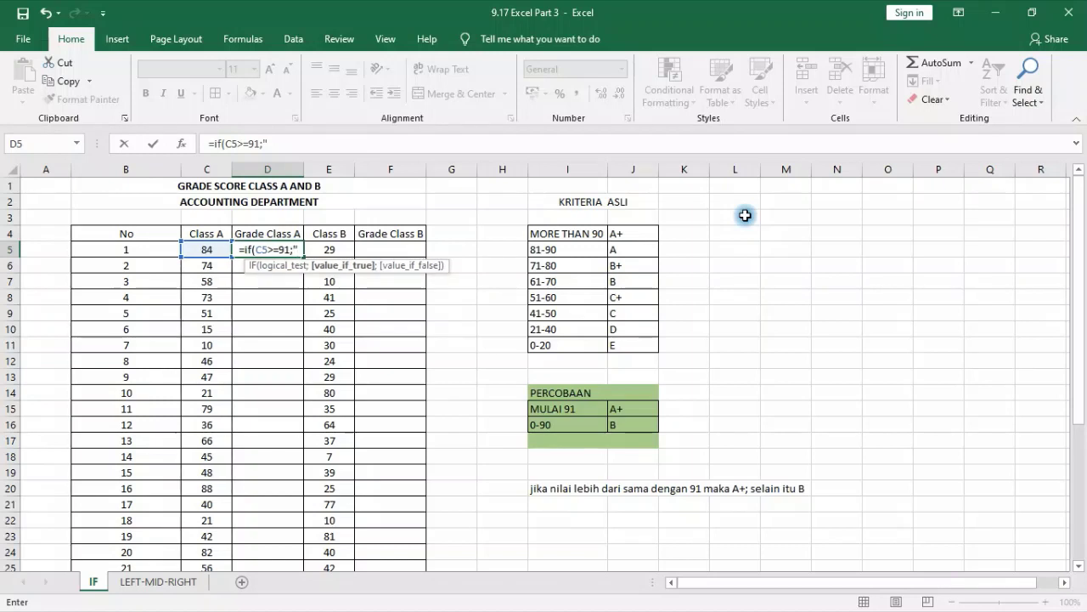
text(A)
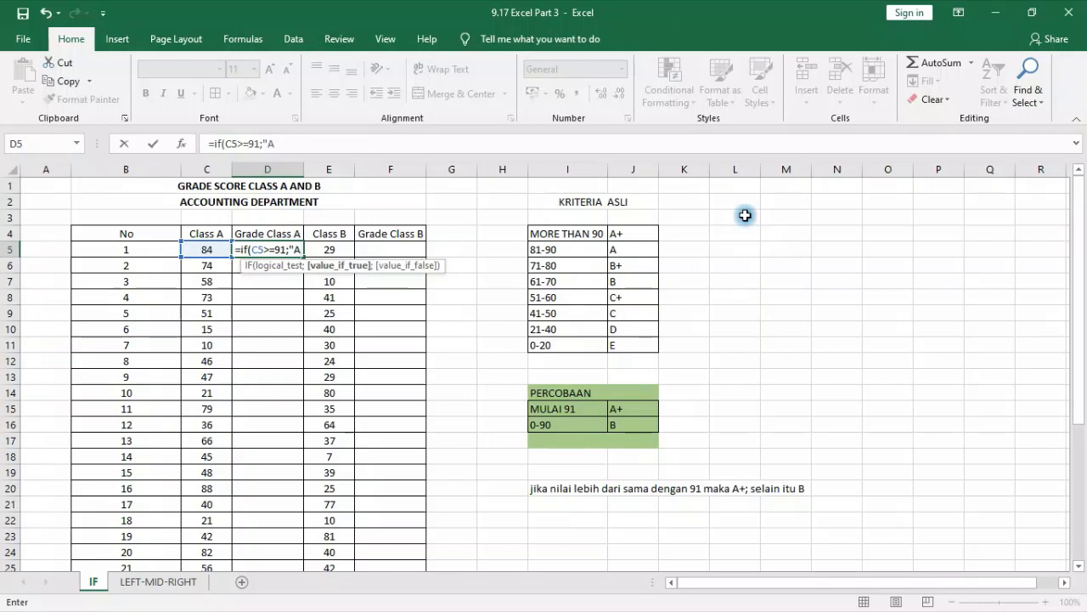
text(+")
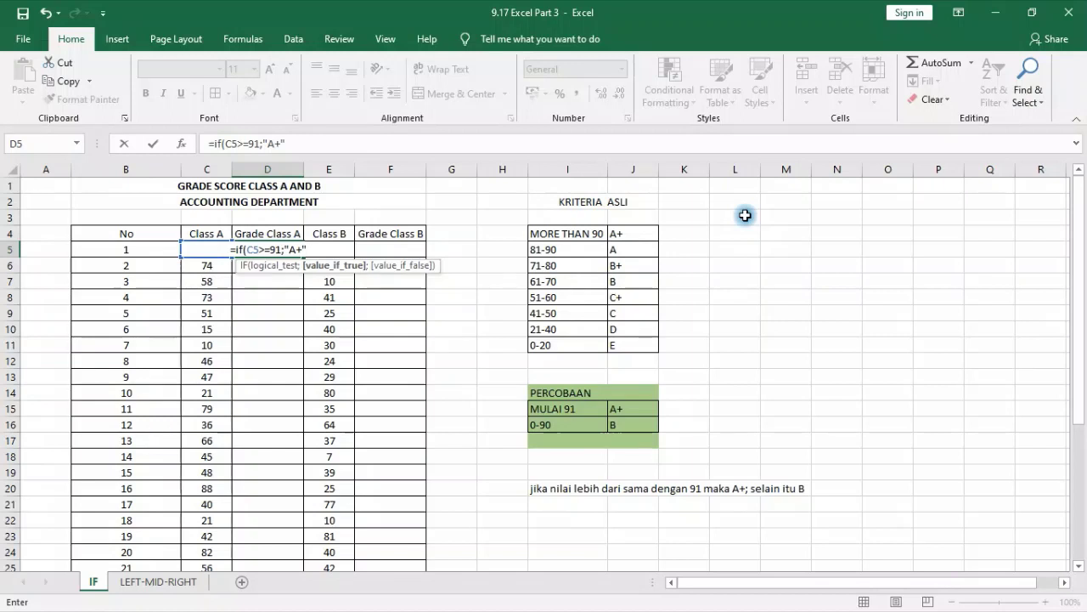
- Add "B" as the result when false, close the formula and commit it in D5
text(;)
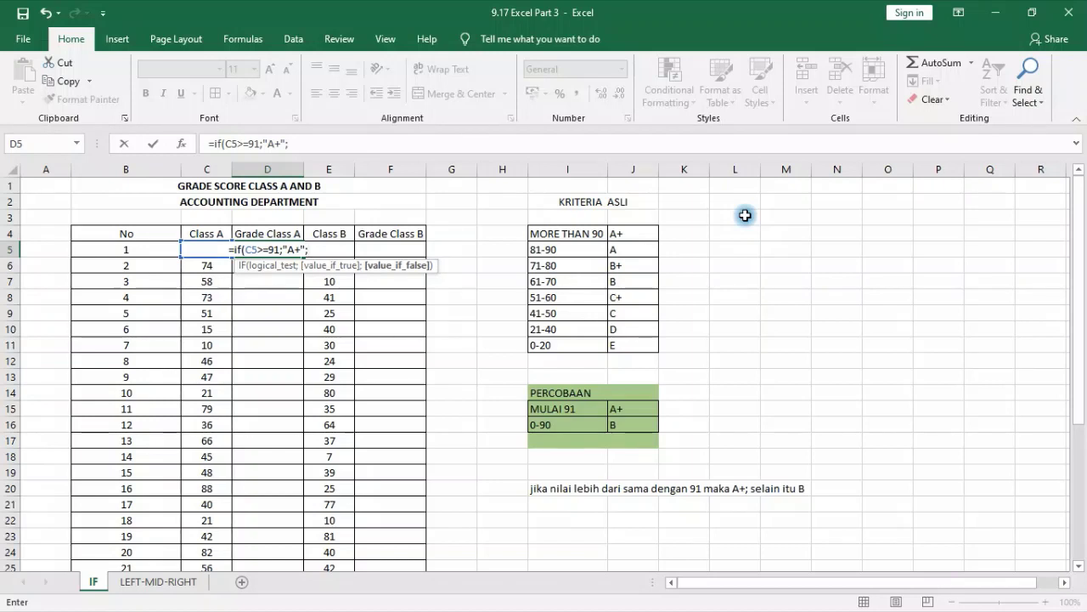
text("B)
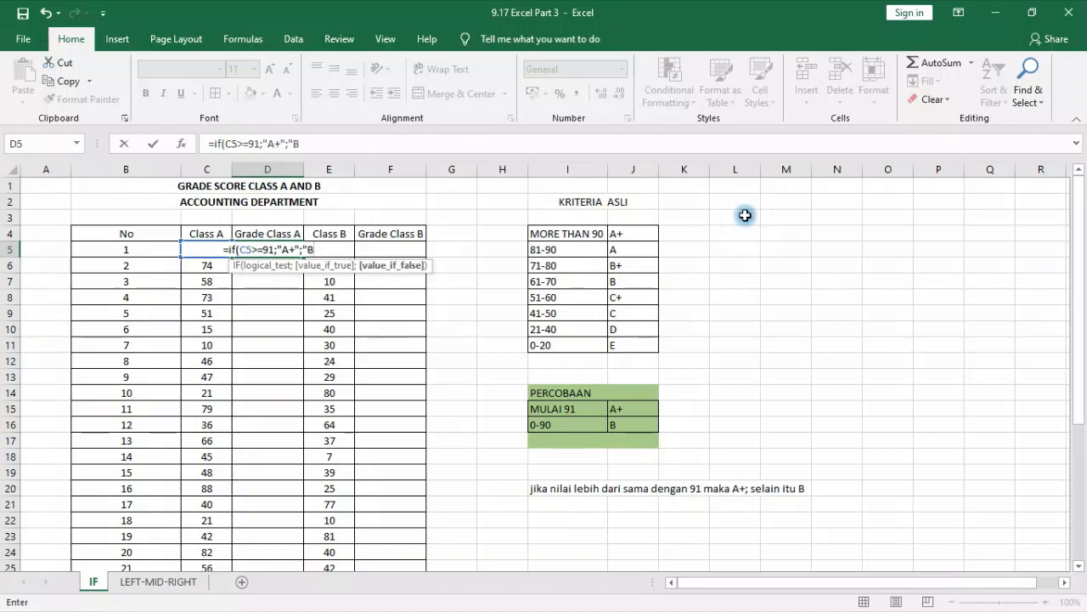
text(")
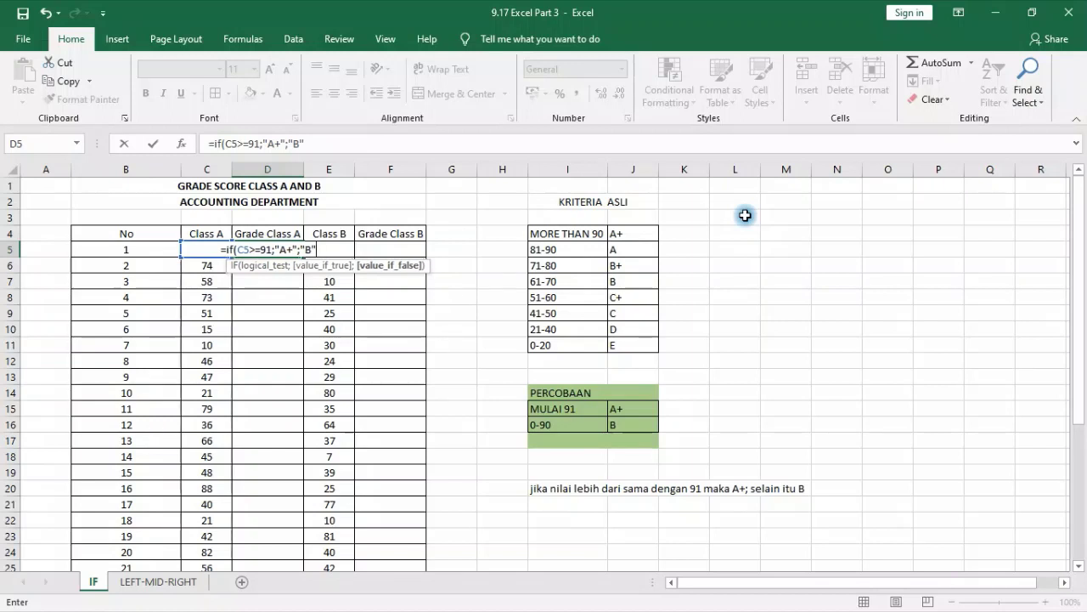
text())
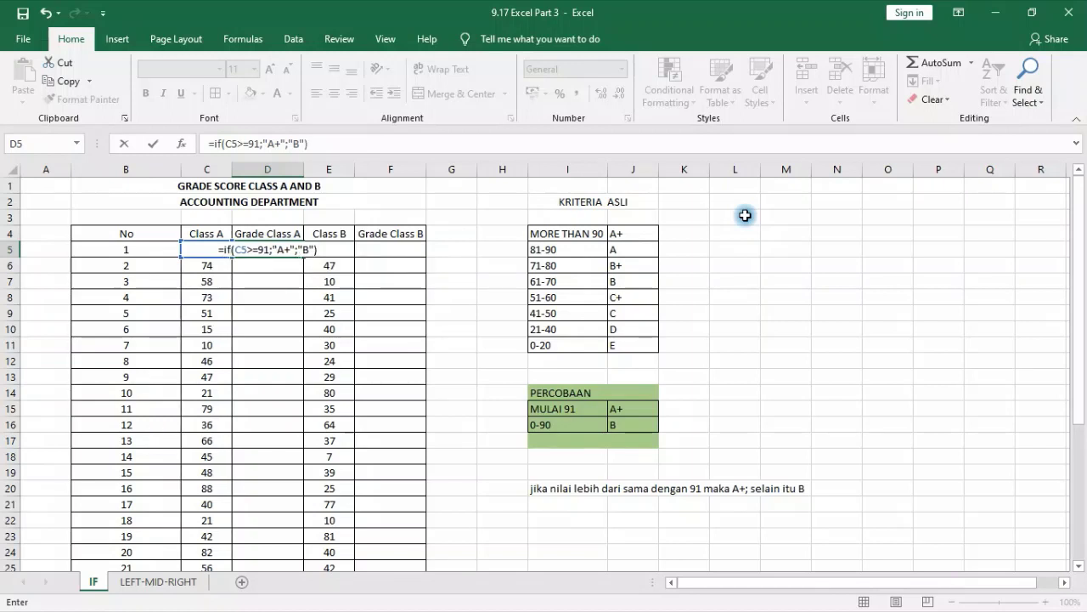
key(BackSpace)
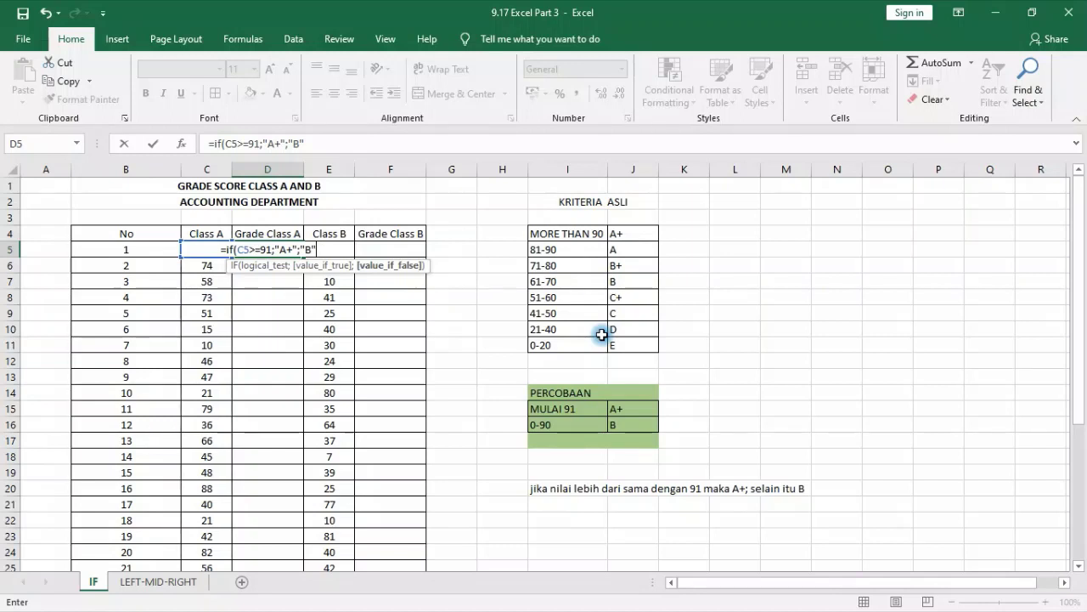
text())
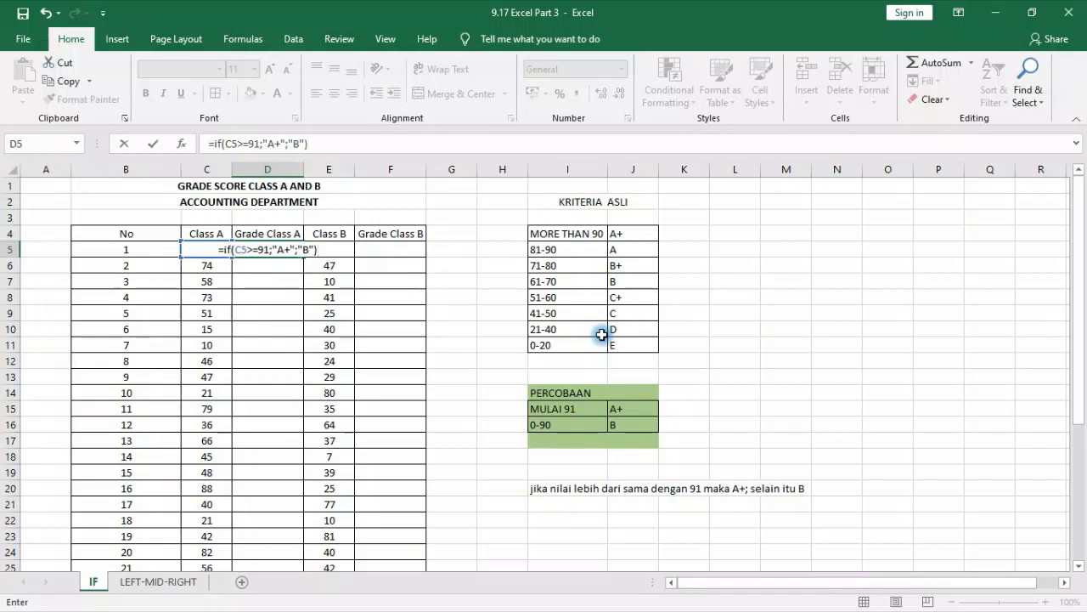
key(BackSpace)
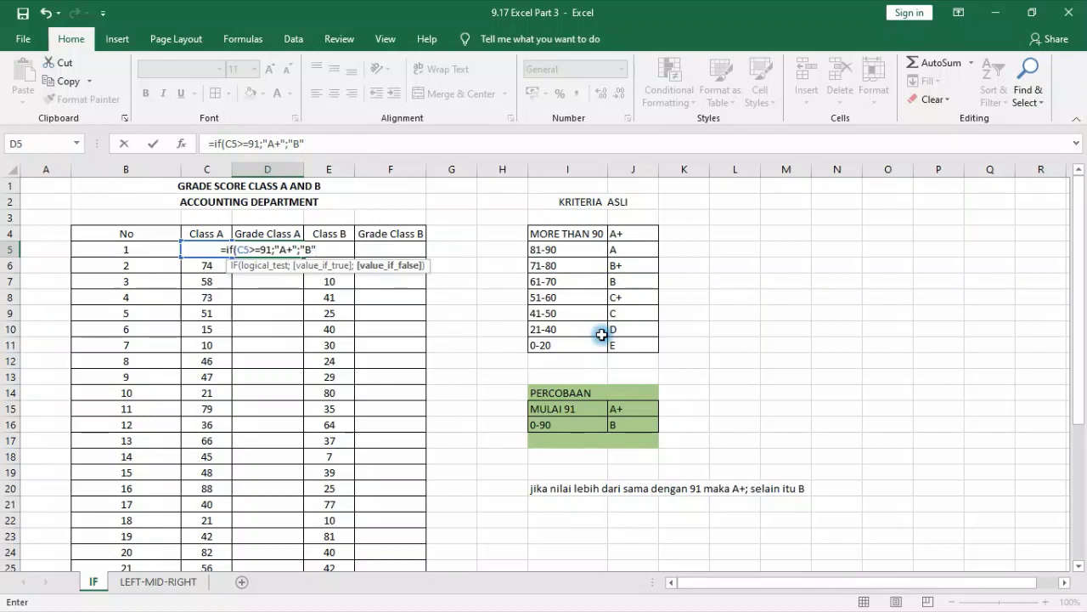
text())
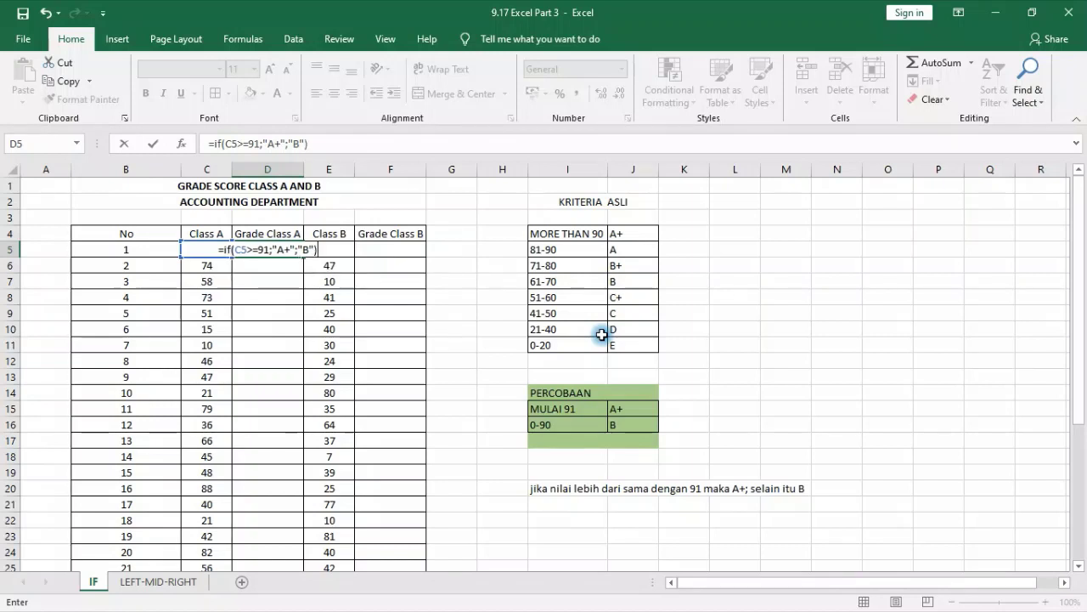
key(Return)
- Compare the grade in D5 with the PERCOBAAN 0-90 criterion and look for a Class A score above 90
click(265, 245)
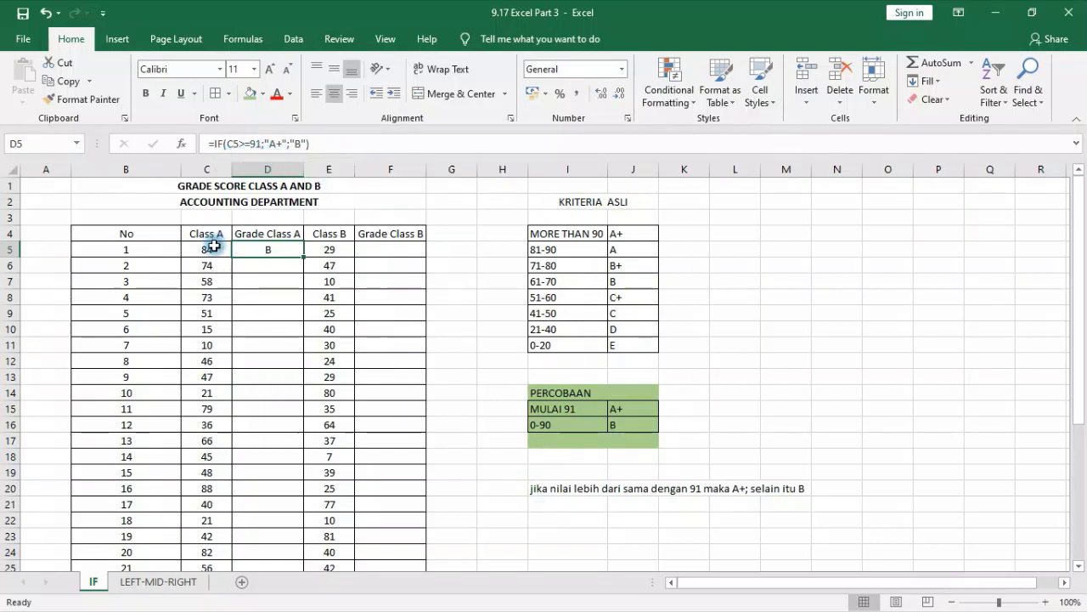
click(587, 425)
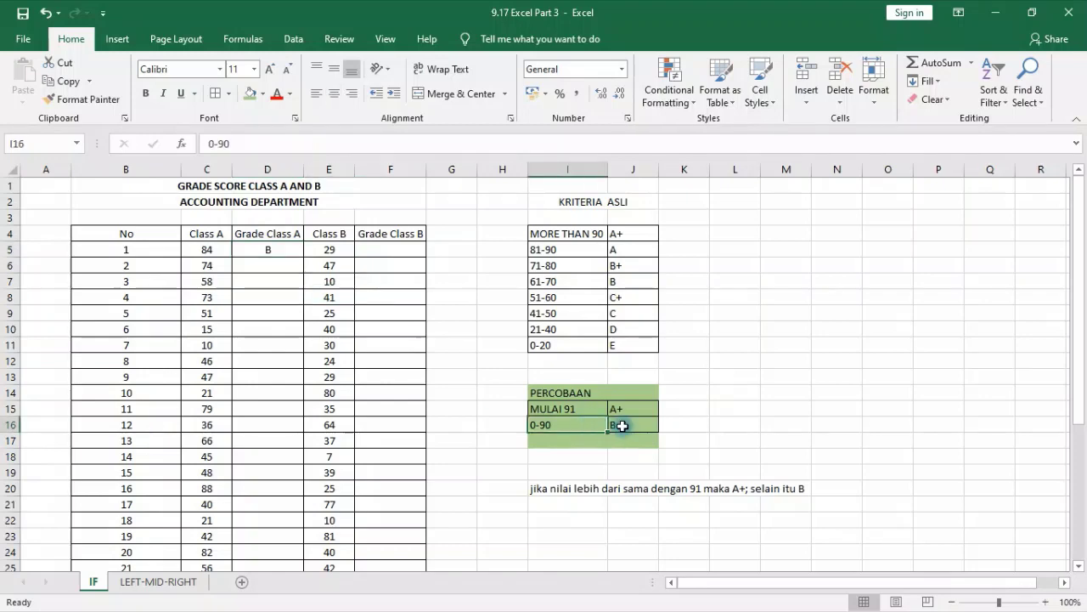
click(623, 424)
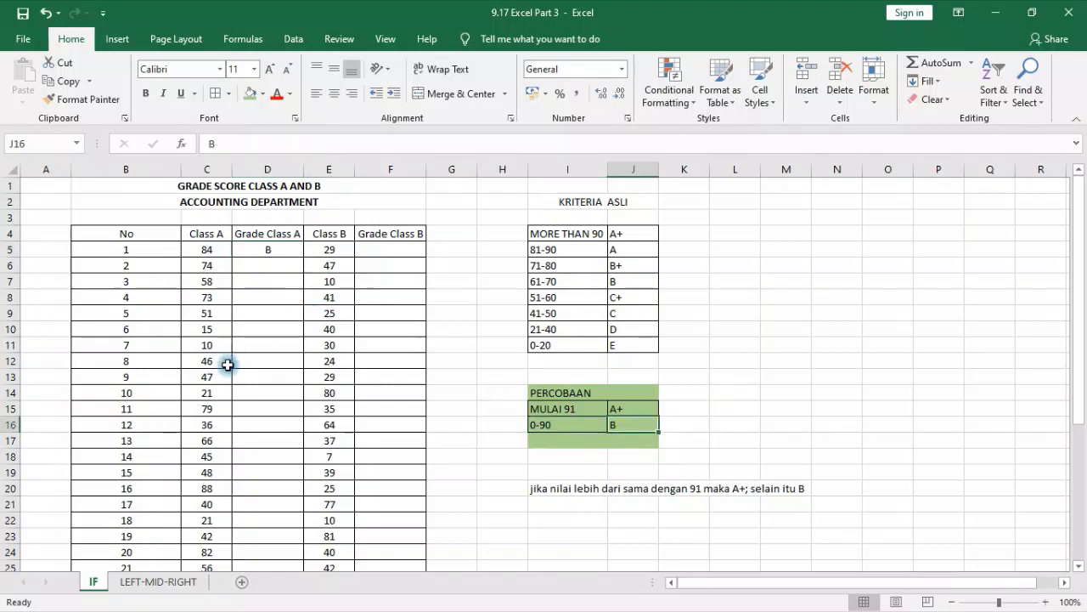
scroll(235, 447, down, 1)
scroll(236, 447, down, 2)
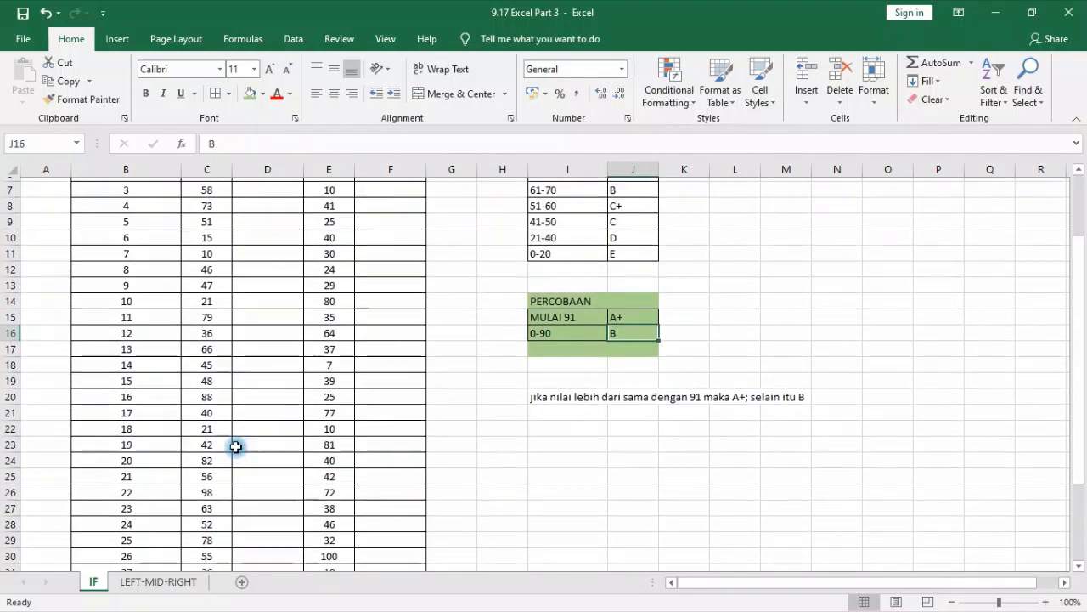
click(220, 485)
scroll(306, 459, up, 2)
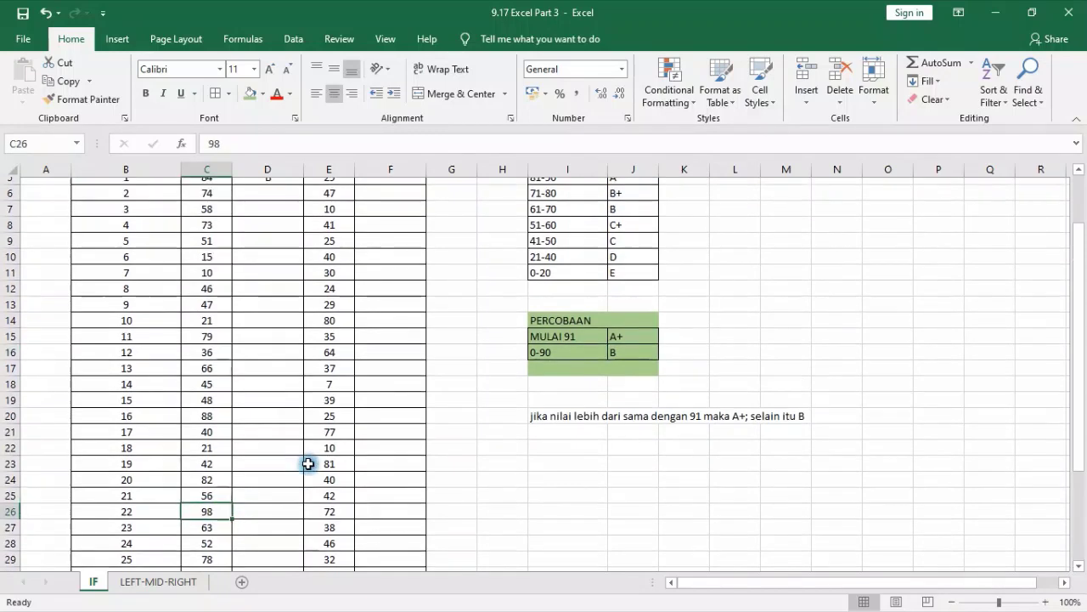
- Fill the D5 formula down the Grade Class A column and clear the copies in summary rows D35:D37
click(293, 249)
drag(304, 256, 303, 400)
click(270, 390)
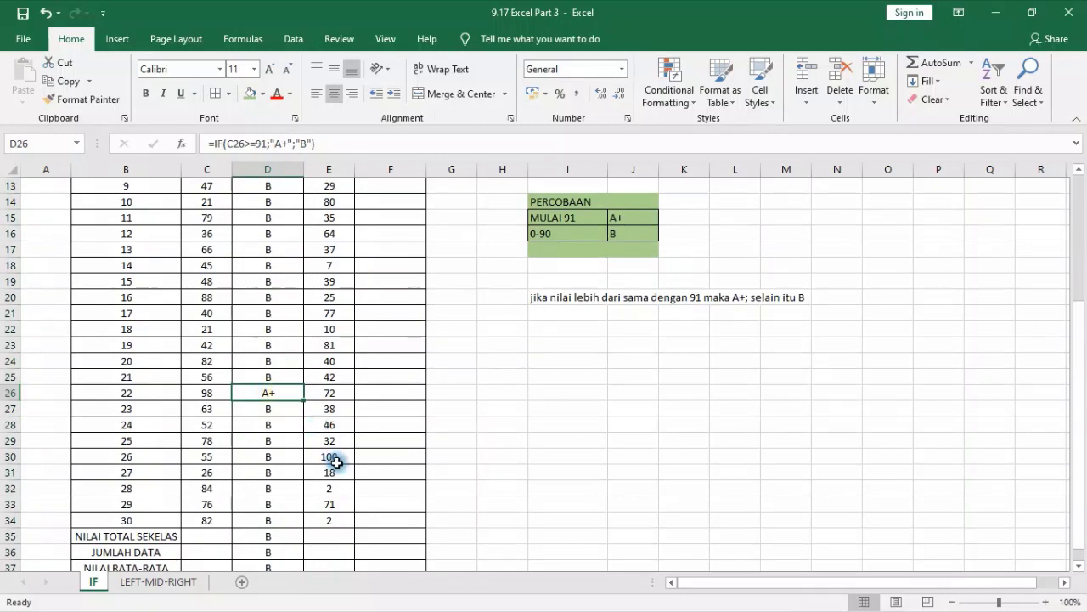
scroll(335, 461, down, 2)
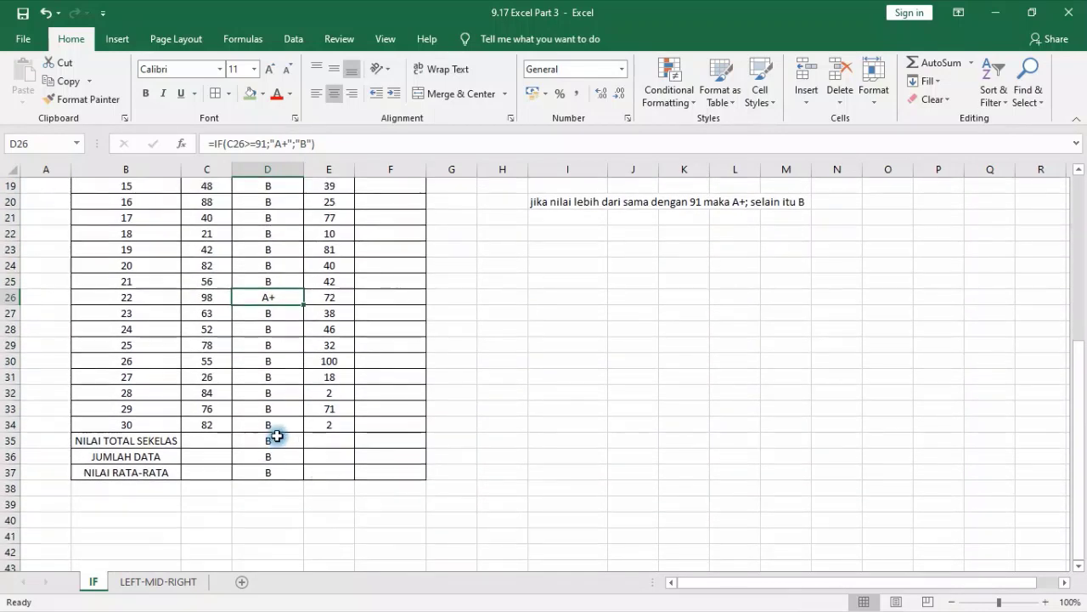
drag(279, 439, 274, 471)
key(Delete)
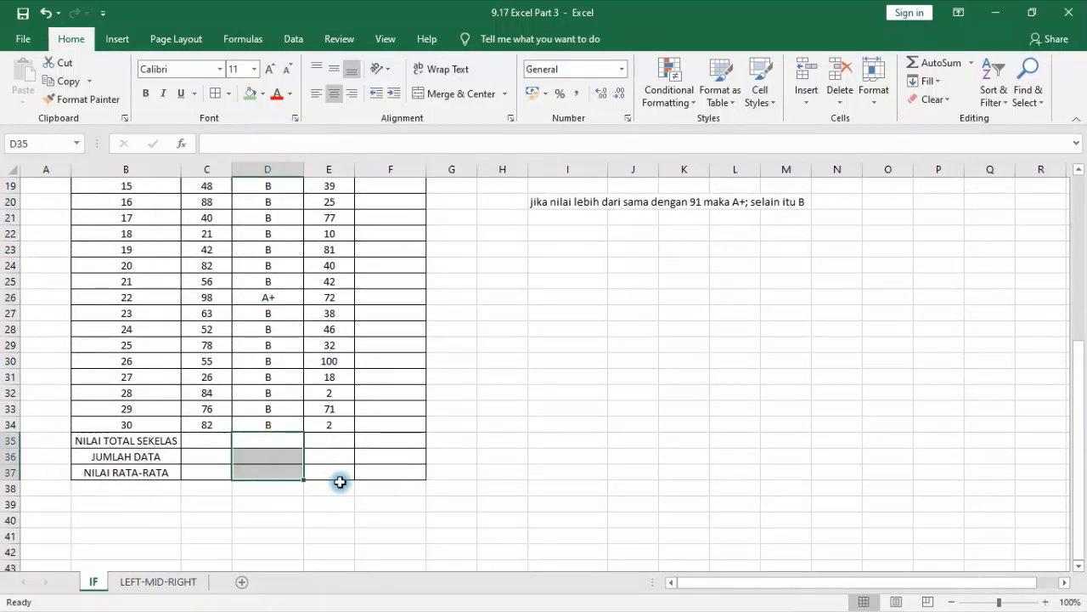
- Clear the trial grade formulas from D5 through the last student's row in the Grade Class A column
scroll(408, 498, up, 6)
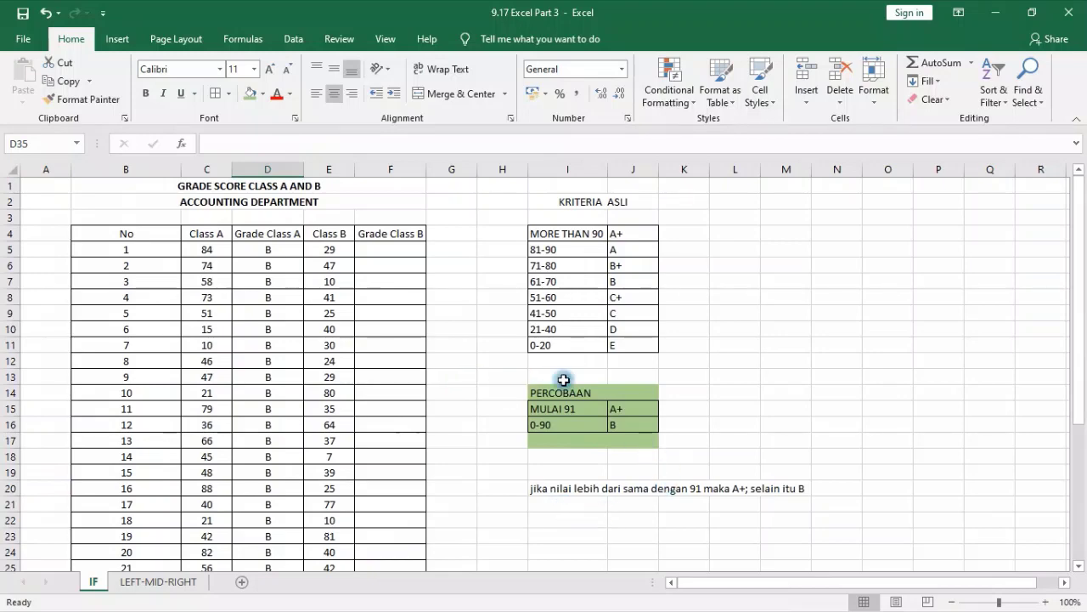
click(281, 253)
scroll(291, 342, down, 6)
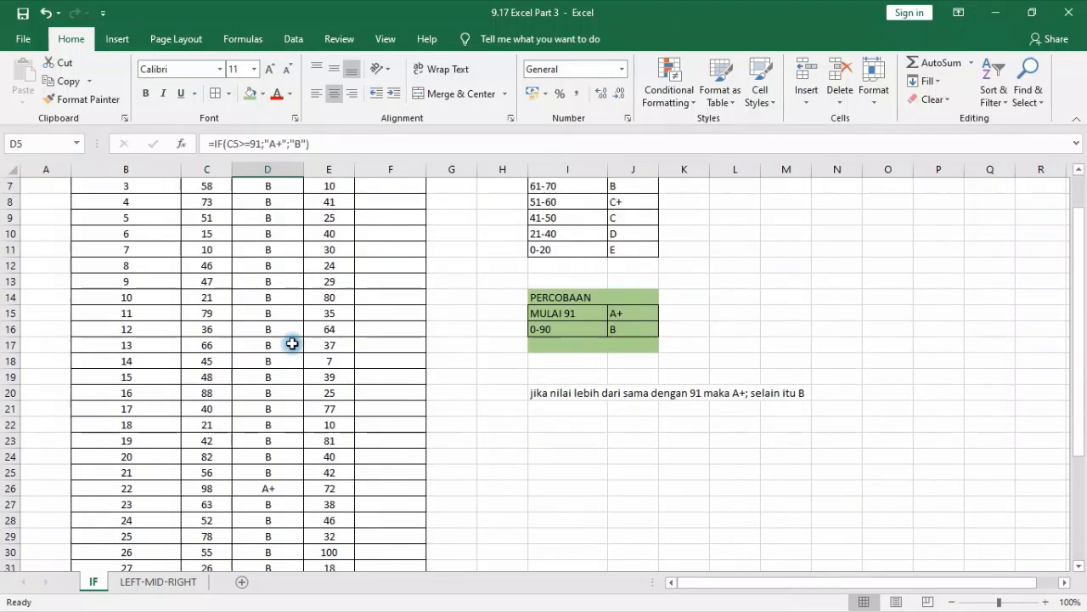
shift+click(269, 415)
key(Delete)
scroll(269, 416, up, 5)
scroll(270, 417, up, 2)
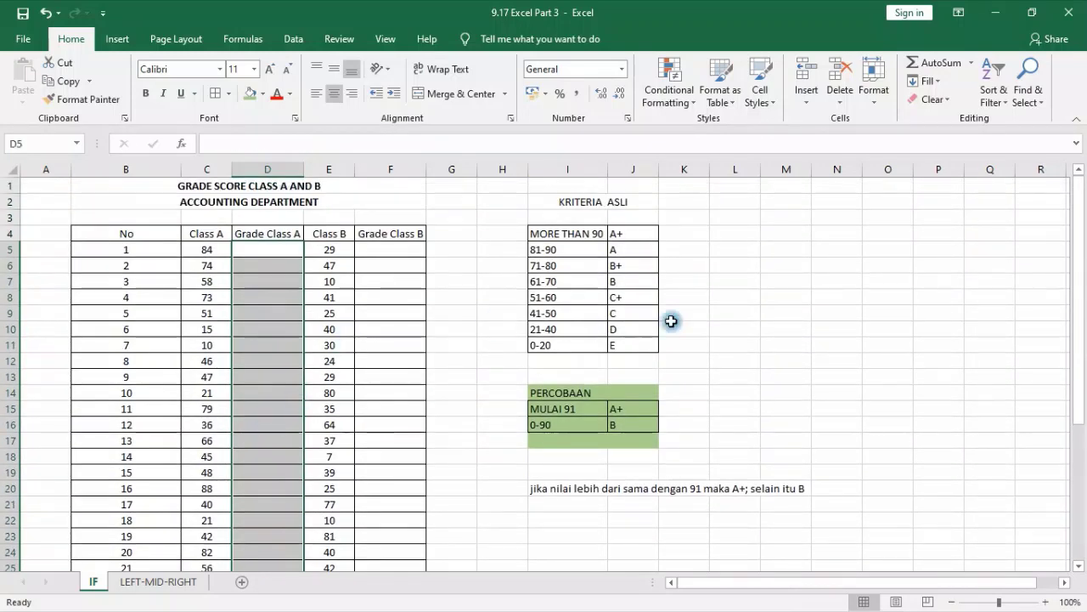
- Move the PERCOBAAN criteria block together with its rule note so that the block starts at M4
click(808, 456)
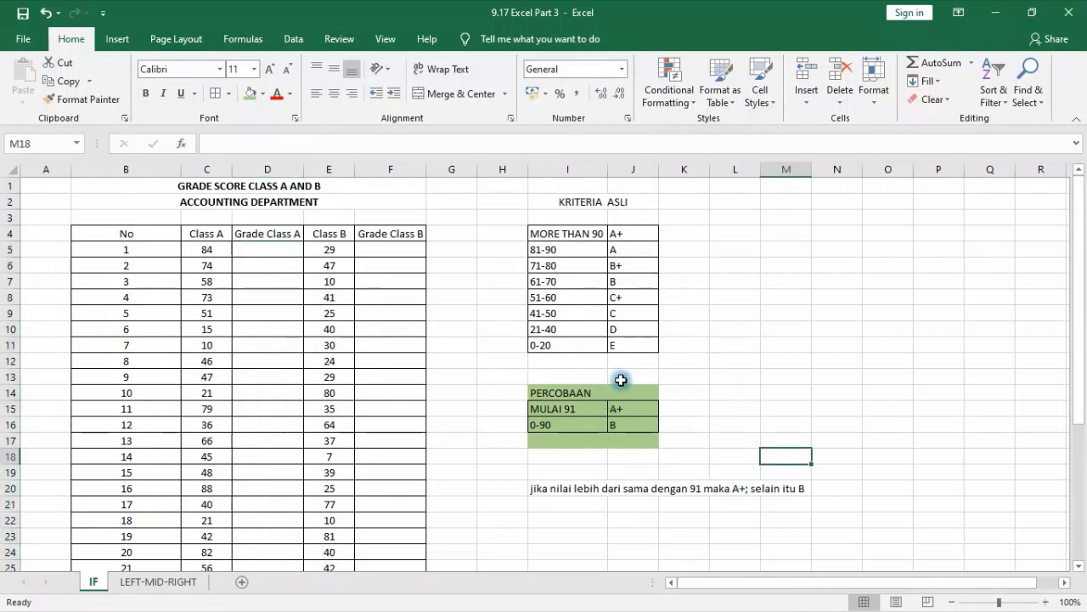
click(544, 394)
drag(544, 393, 762, 520)
drag(650, 388, 850, 231)
click(631, 281)
- Review the KRITERIA ASLI table and begin a new IF formula in D5 with C5 as its tested cell
click(568, 234)
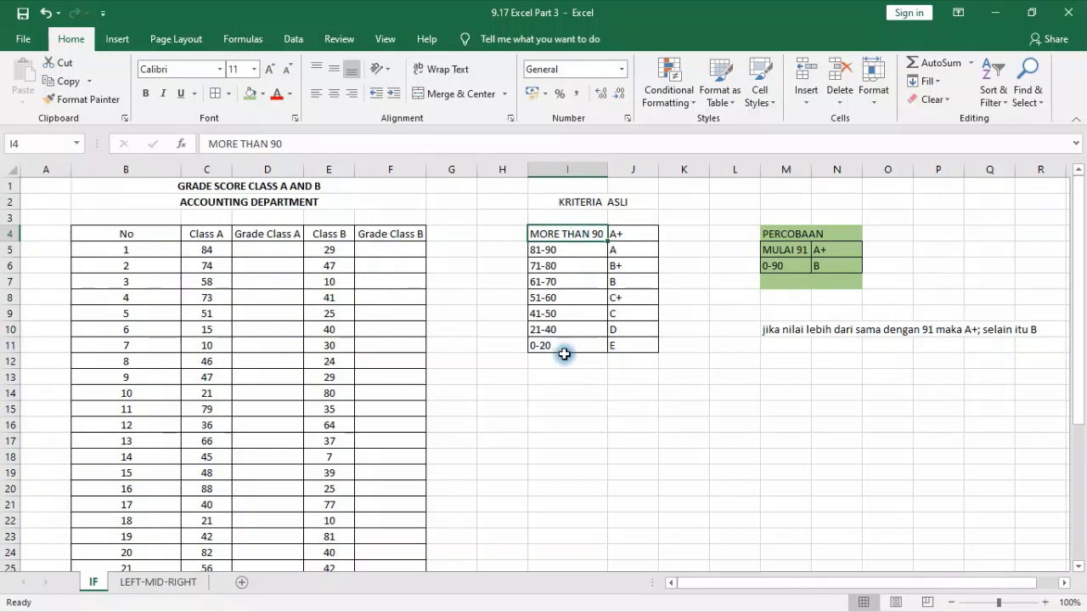
drag(563, 353, 626, 265)
click(553, 439)
click(244, 249)
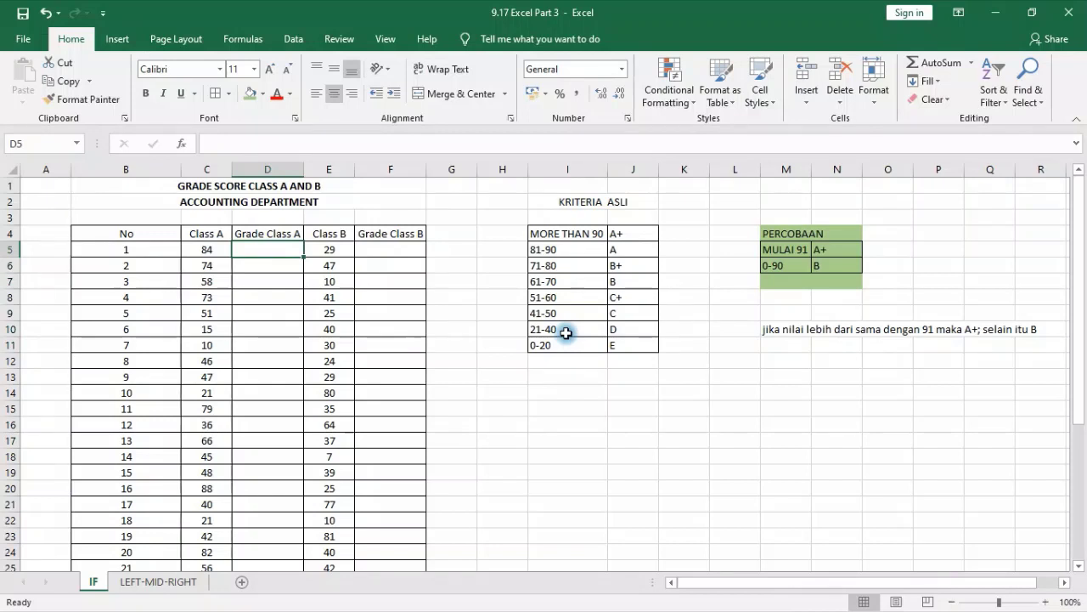
text(=if()
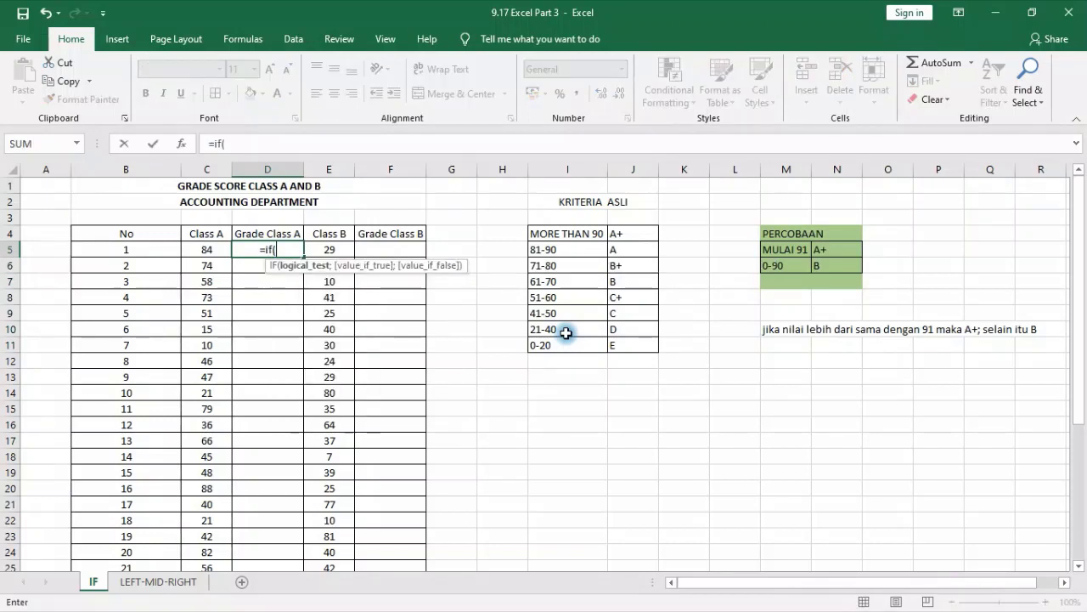
click(207, 249)
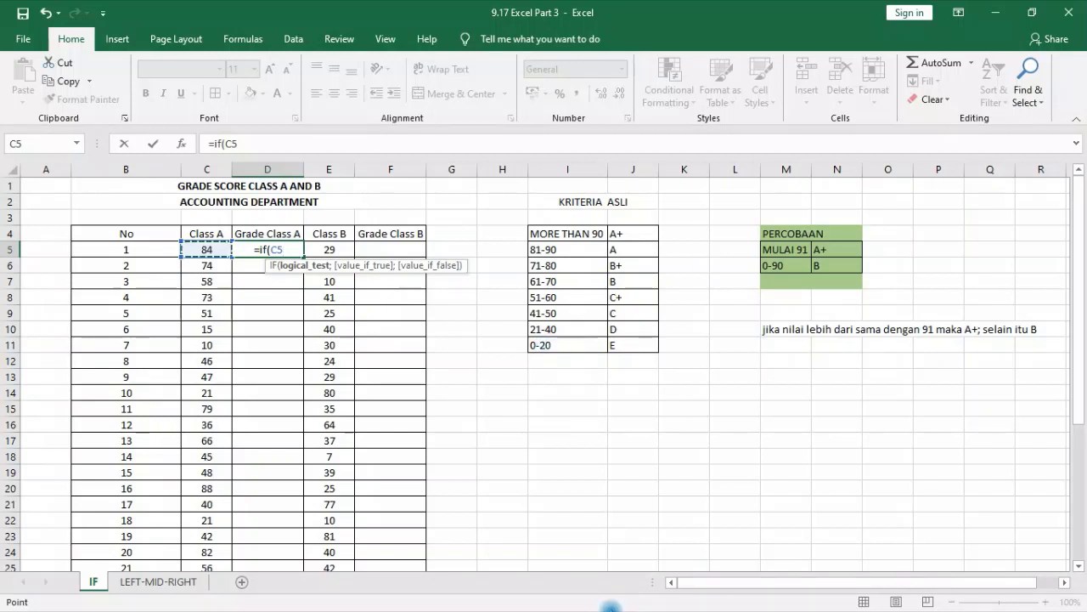
- Set the first condition of the D5 formula to C5<=20 with "E" as its result when true
text(<=)
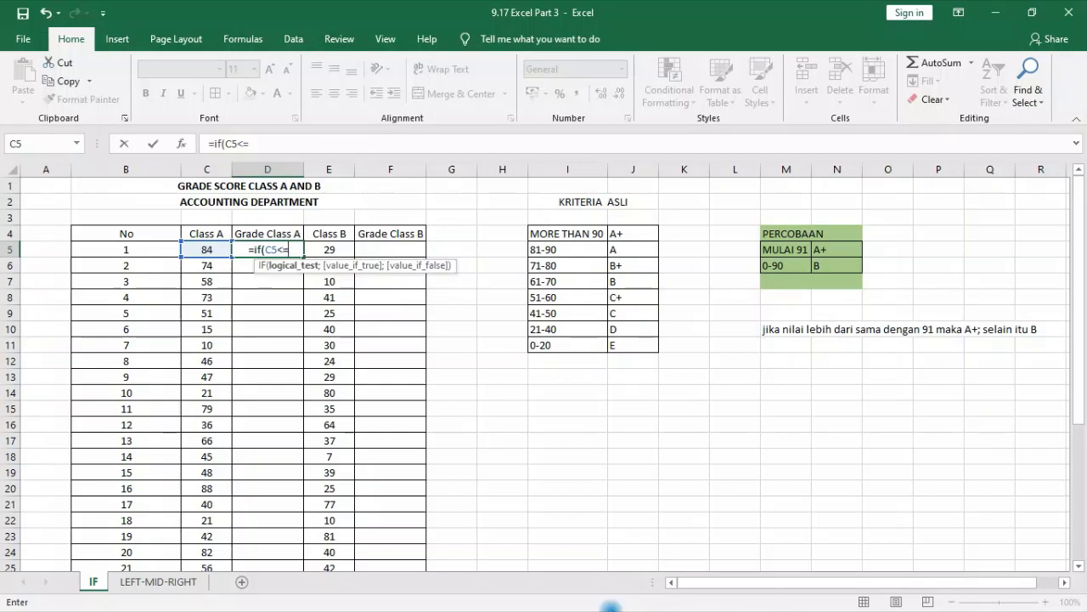
text(29)
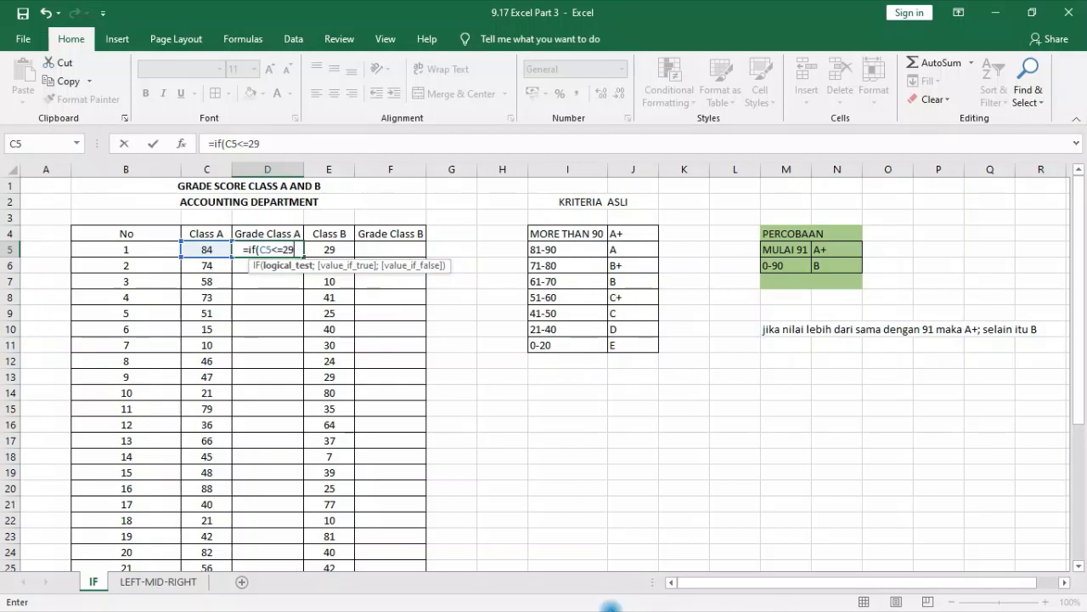
key(BackSpace)
text(0)
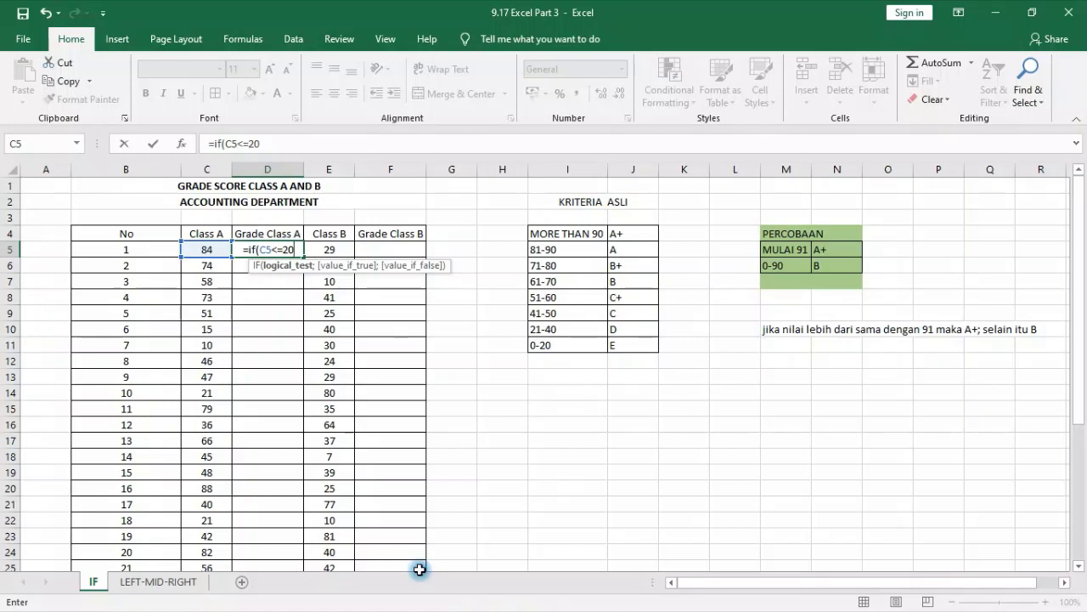
text(;)
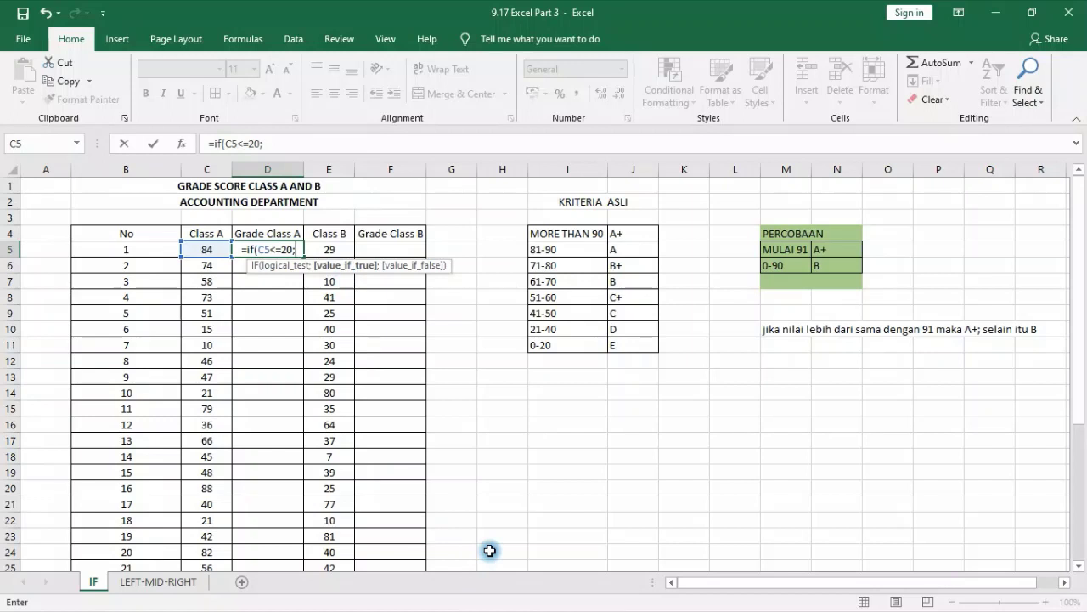
text("E")
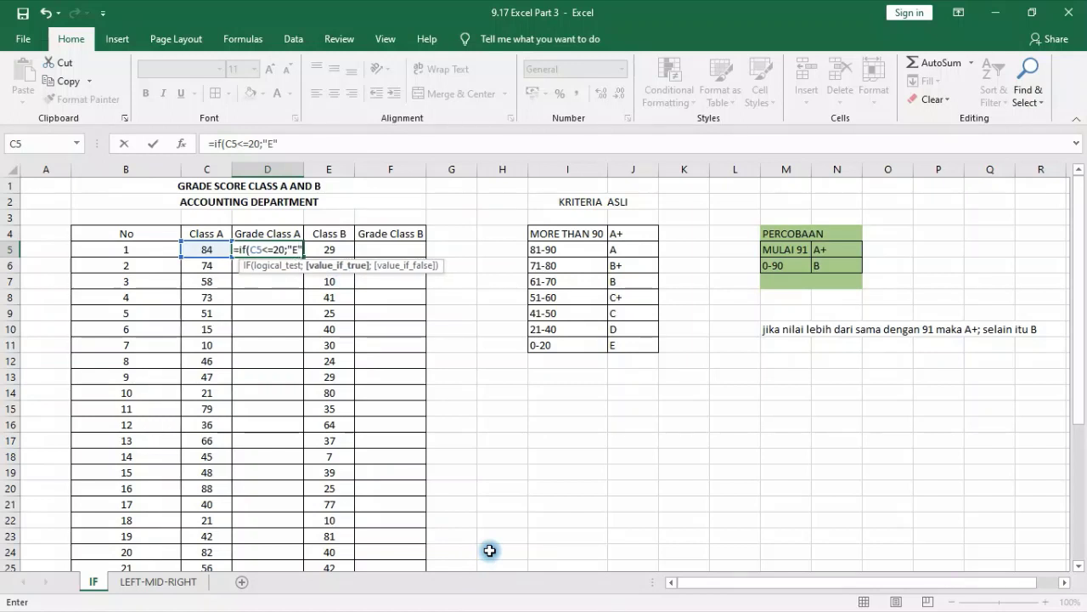
- Nest a second IF in the D5 formula that tests C5<=40 and gives "D" when true
text(;)
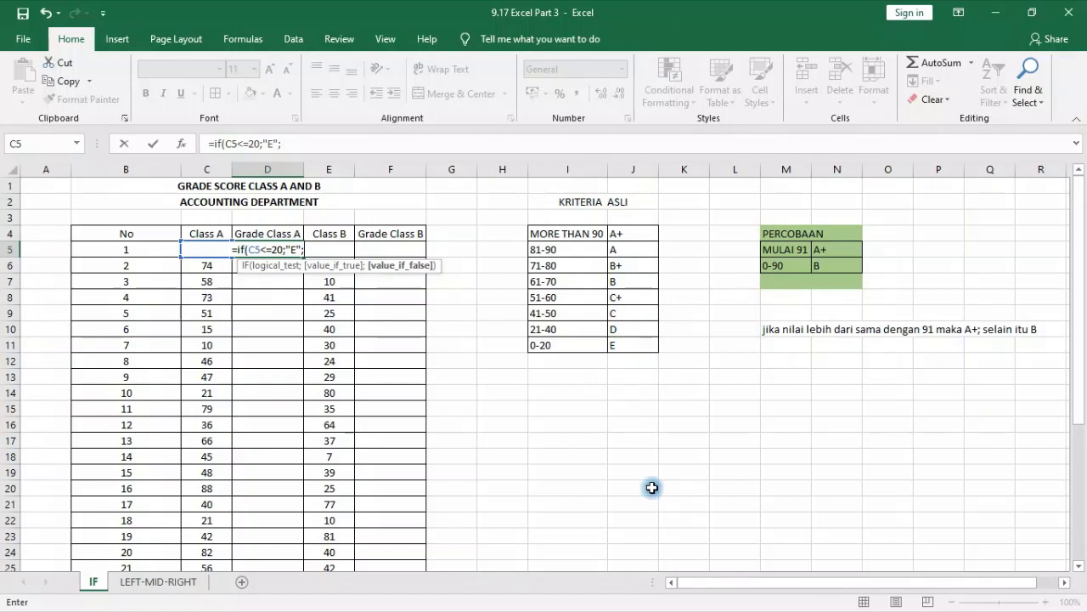
text(if()
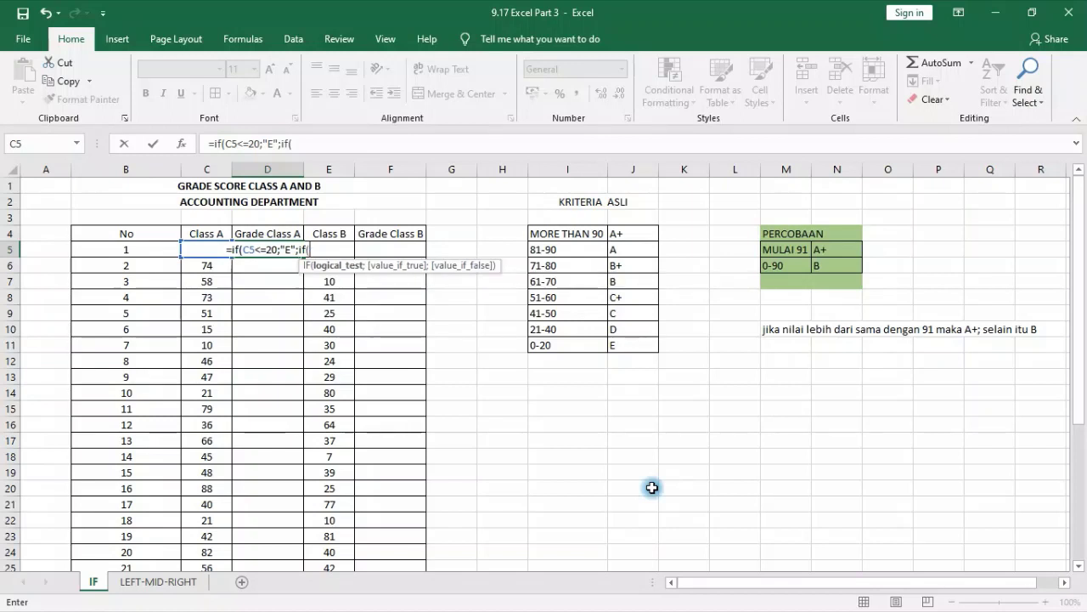
click(162, 248)
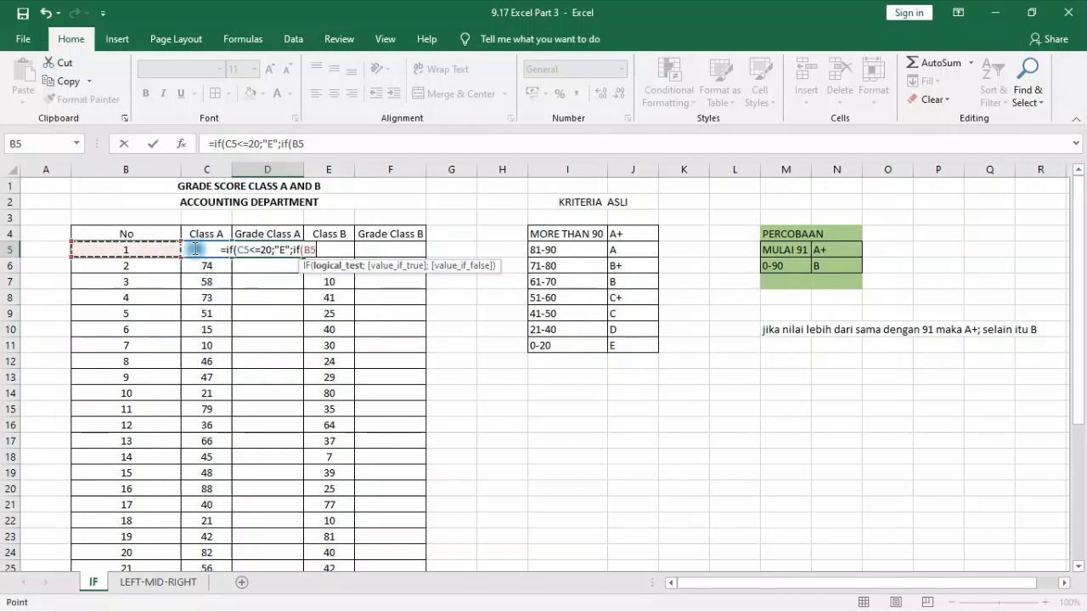
click(198, 249)
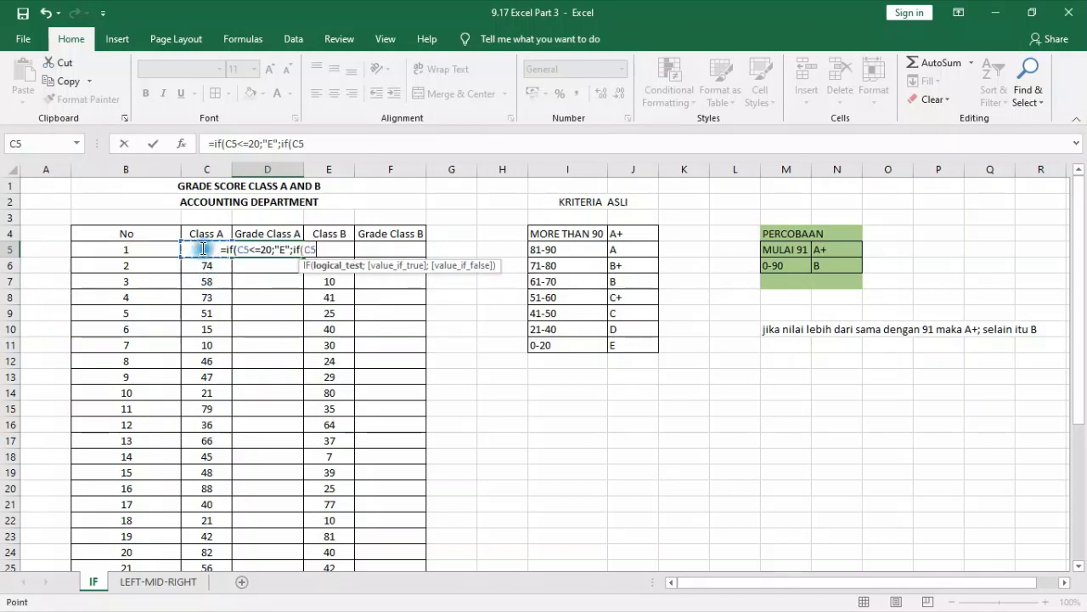
text(<)
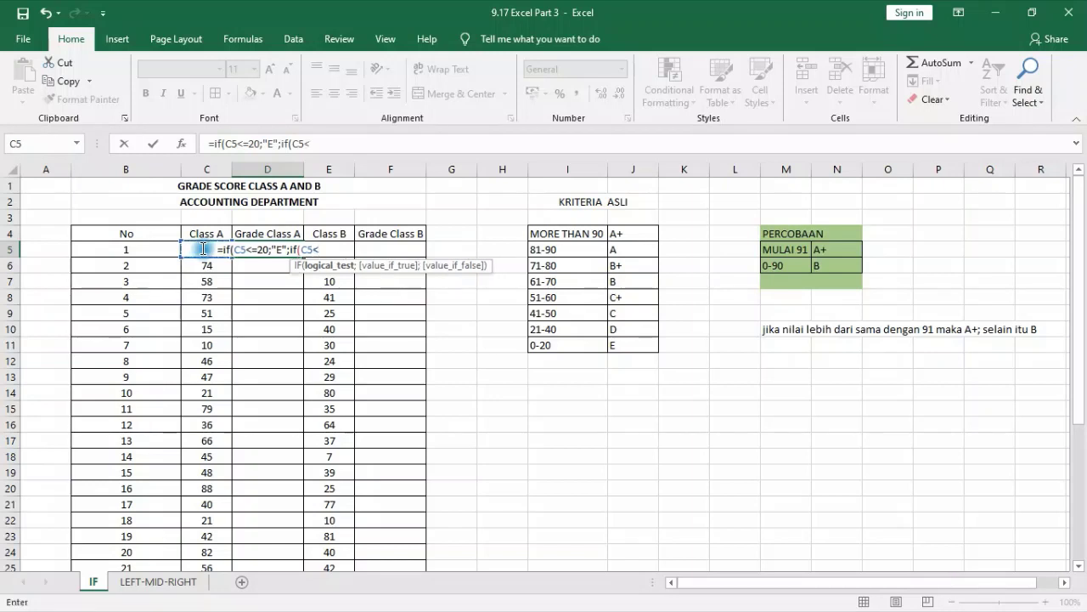
text(=4)
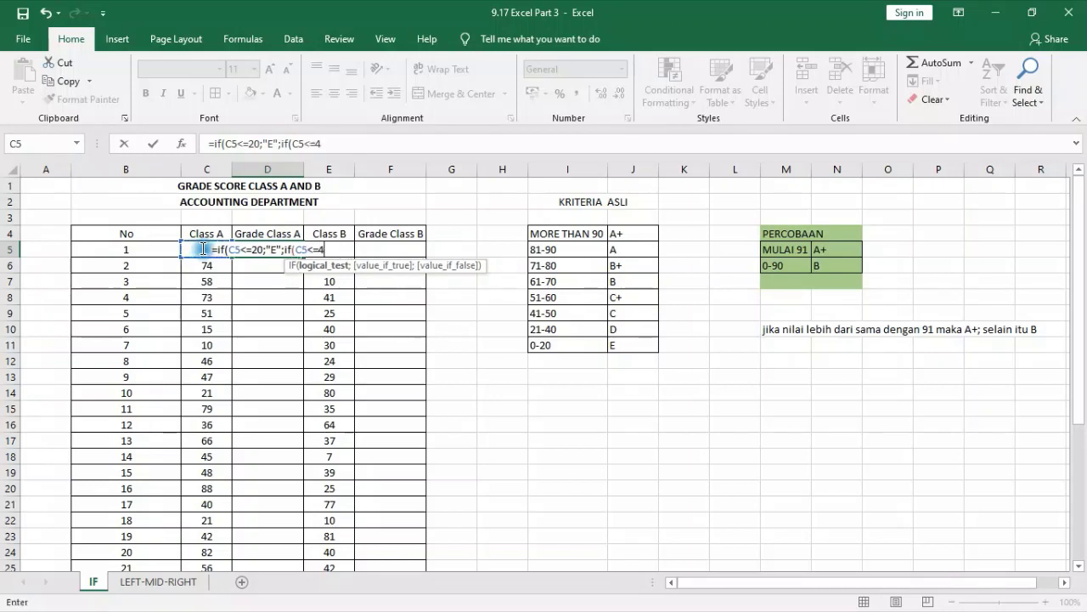
text(0)
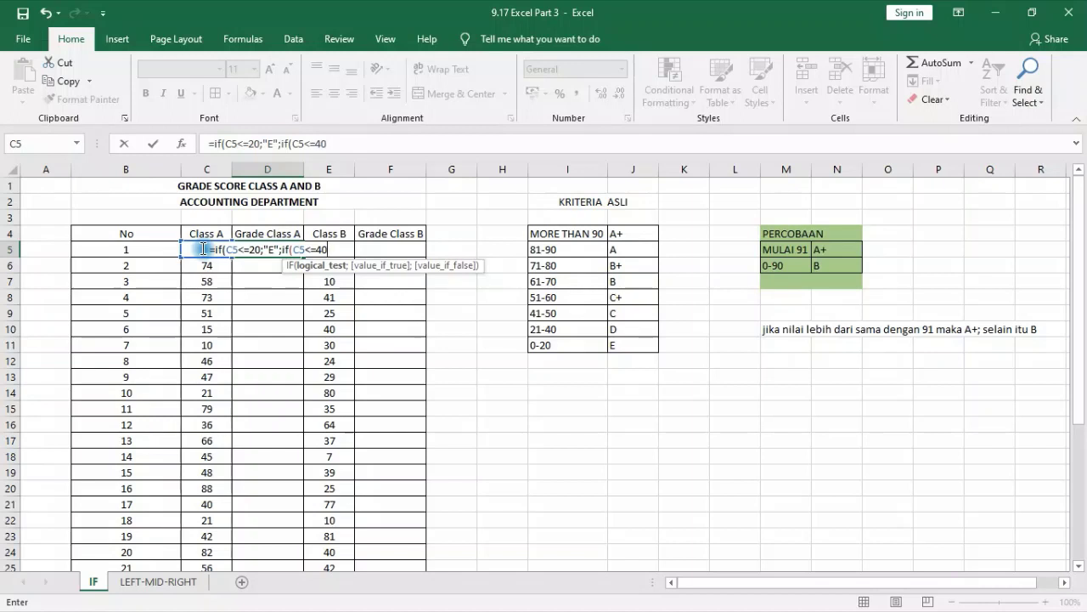
text(;)
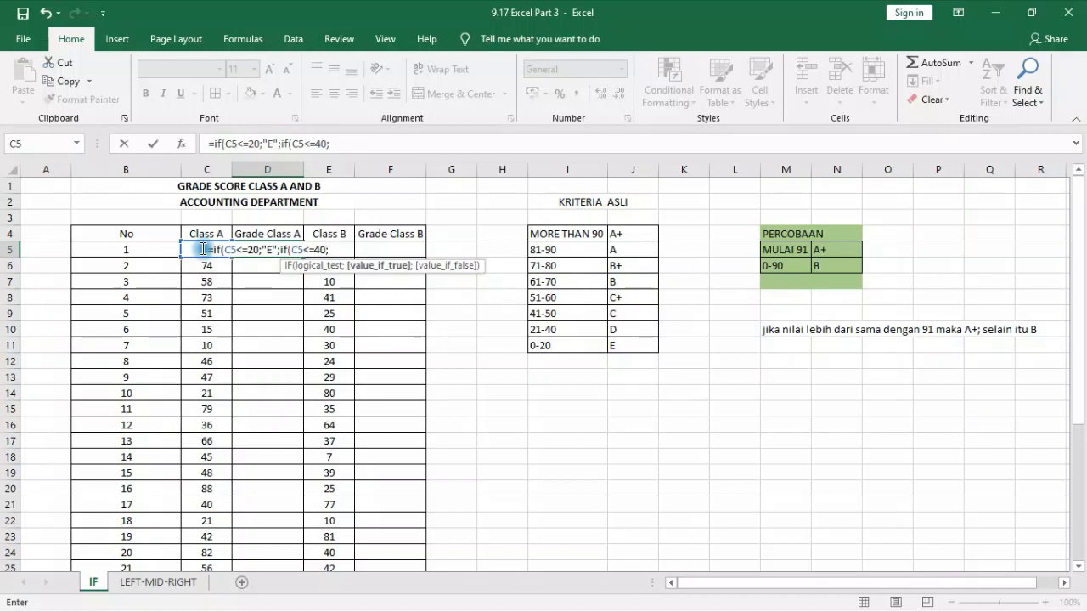
text(()
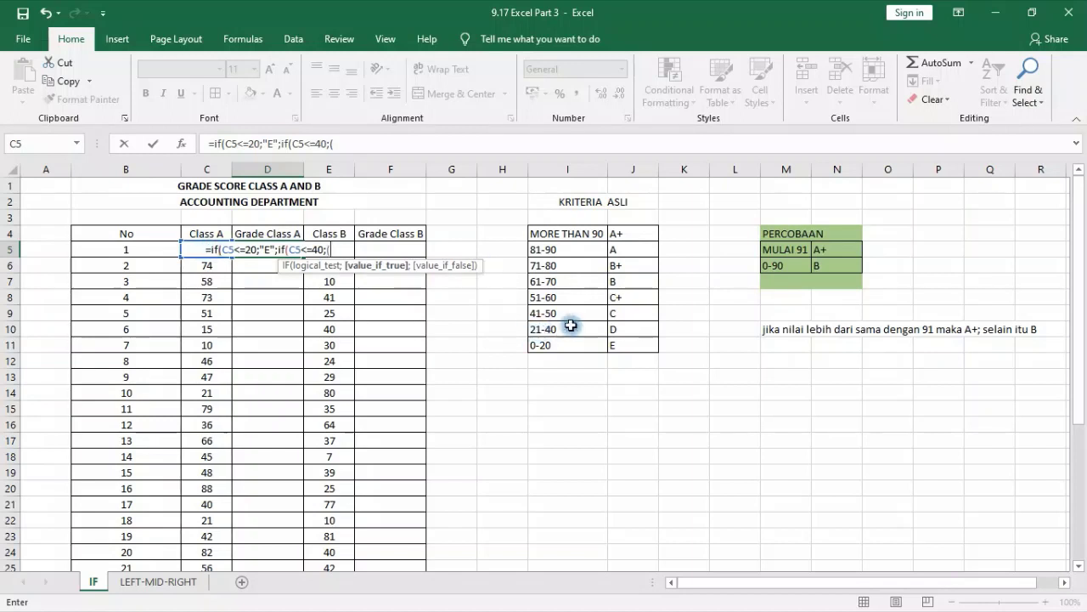
key(BackSpace)
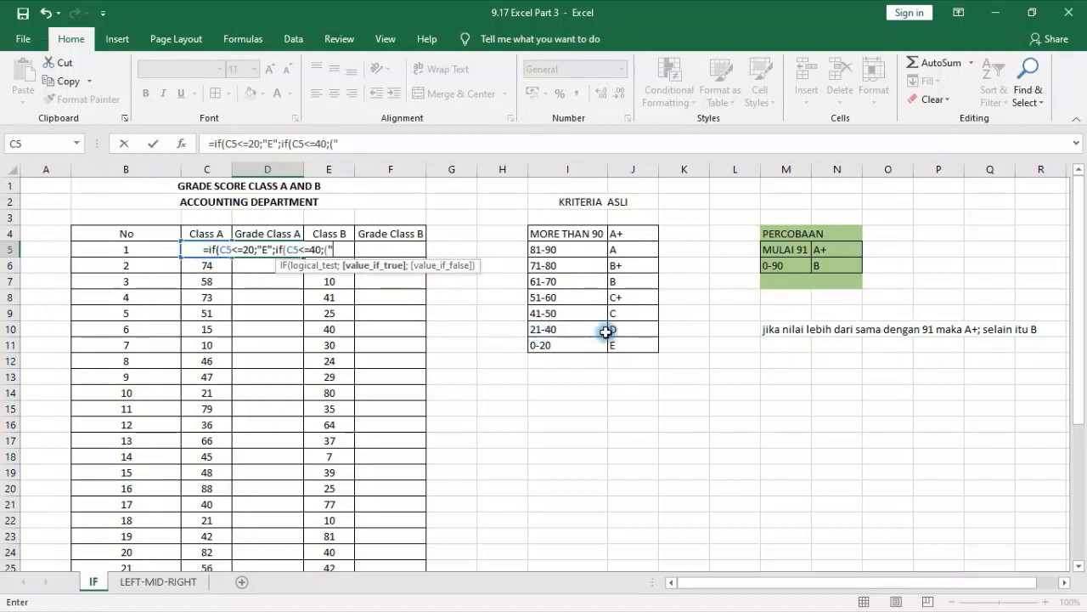
text("D")
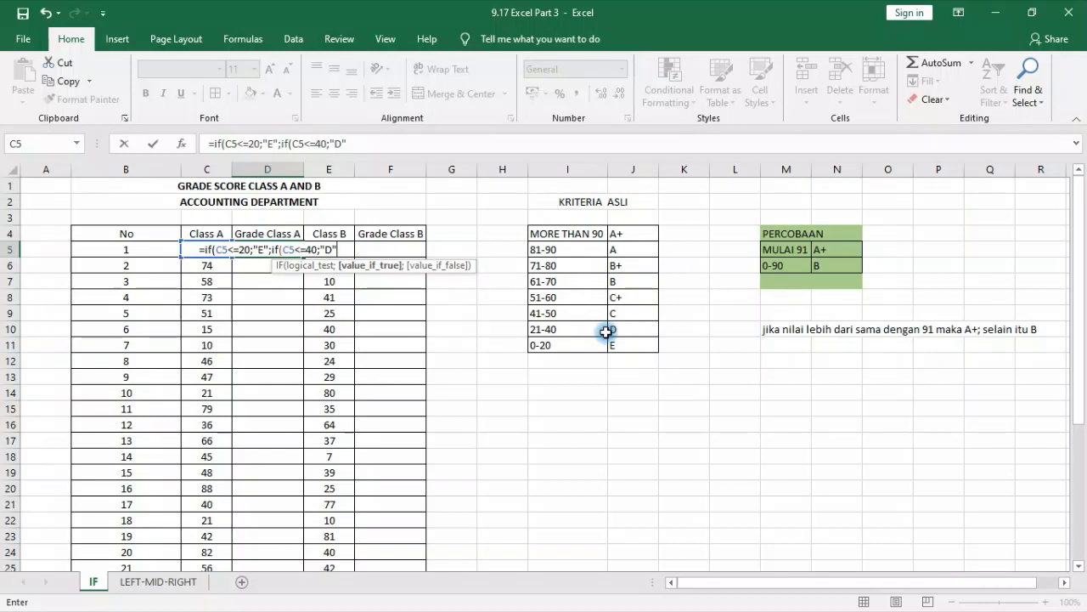
- Nest a third IF in the D5 formula that tests C5<=50 and gives "C" when true
text(;)
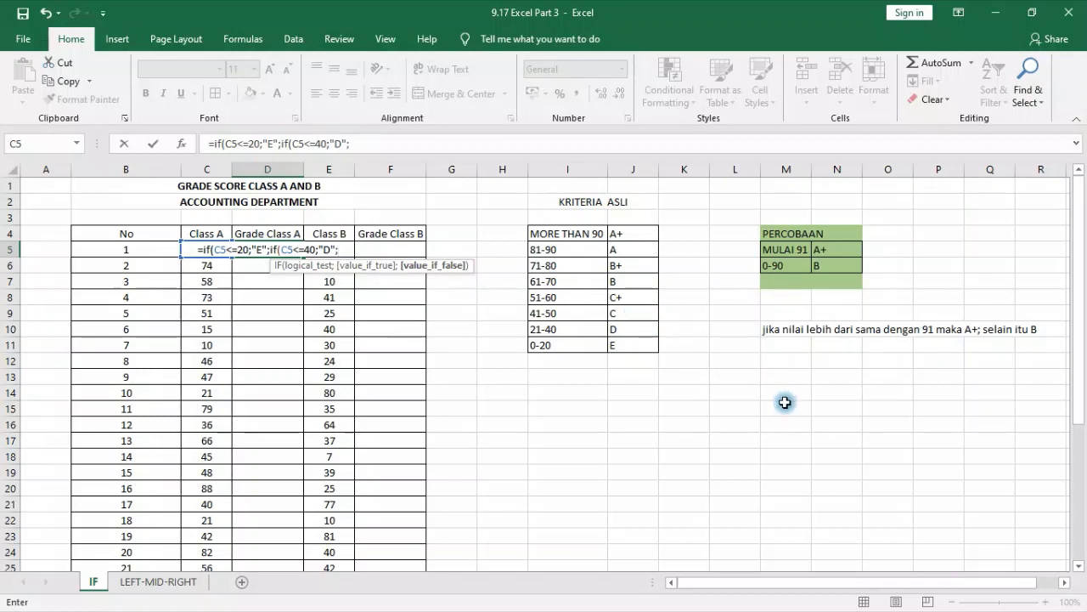
text(if()
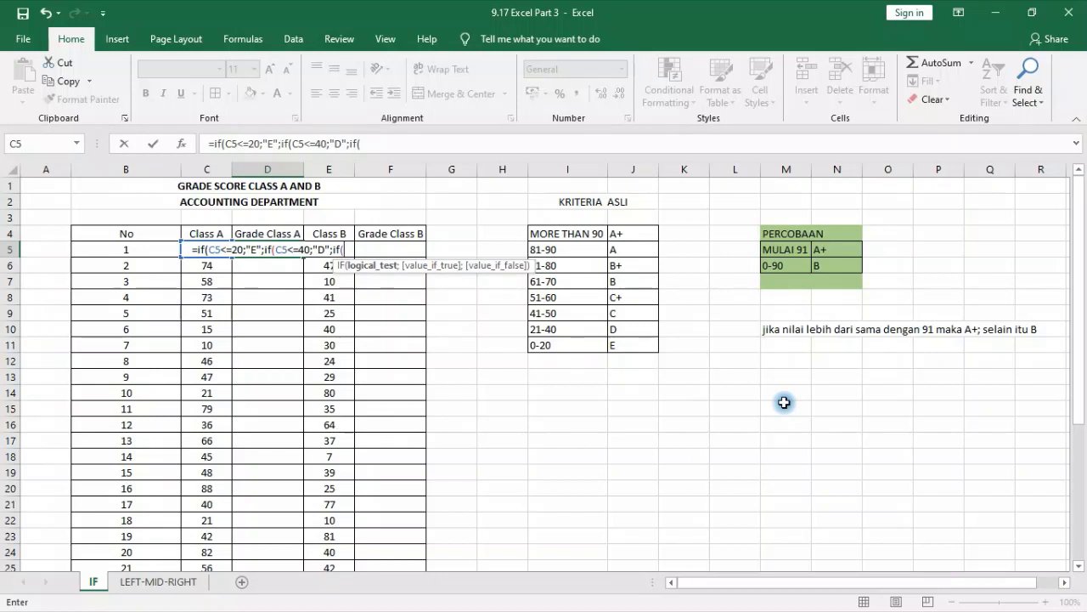
text(c5)
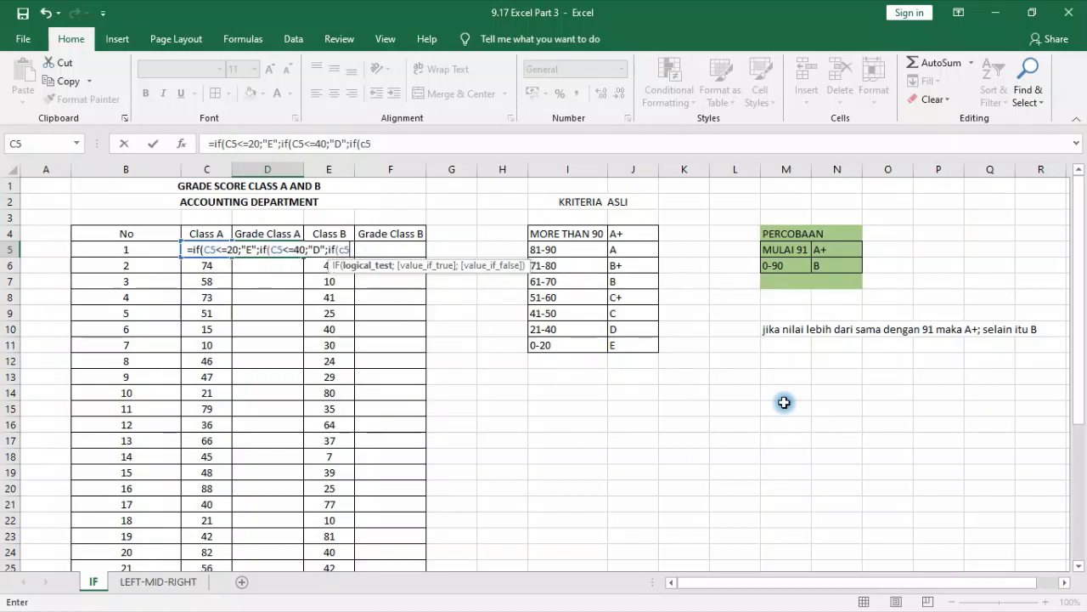
text(<=)
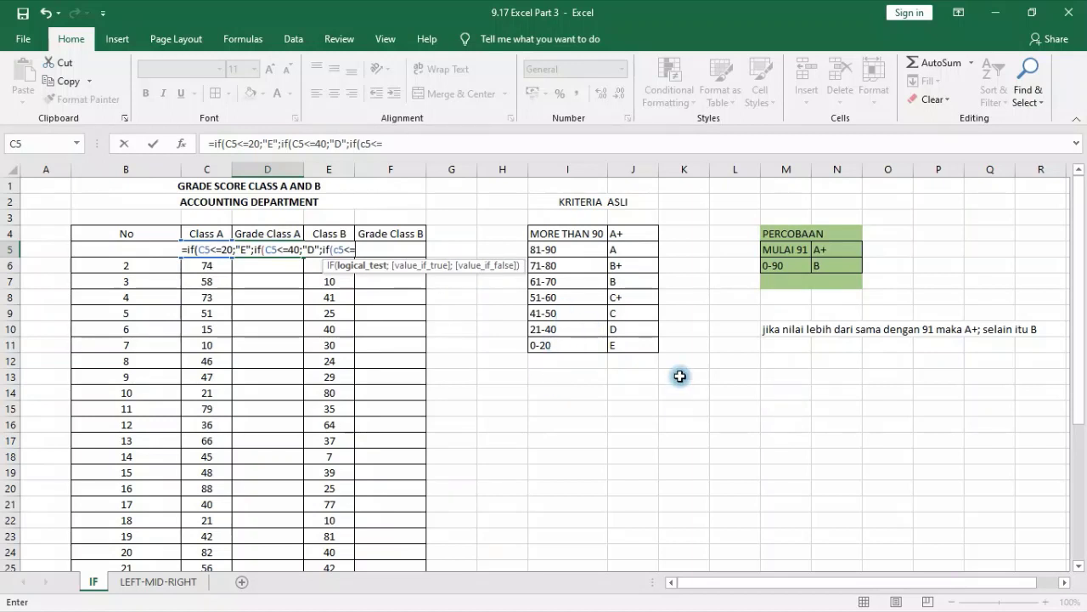
text(50)
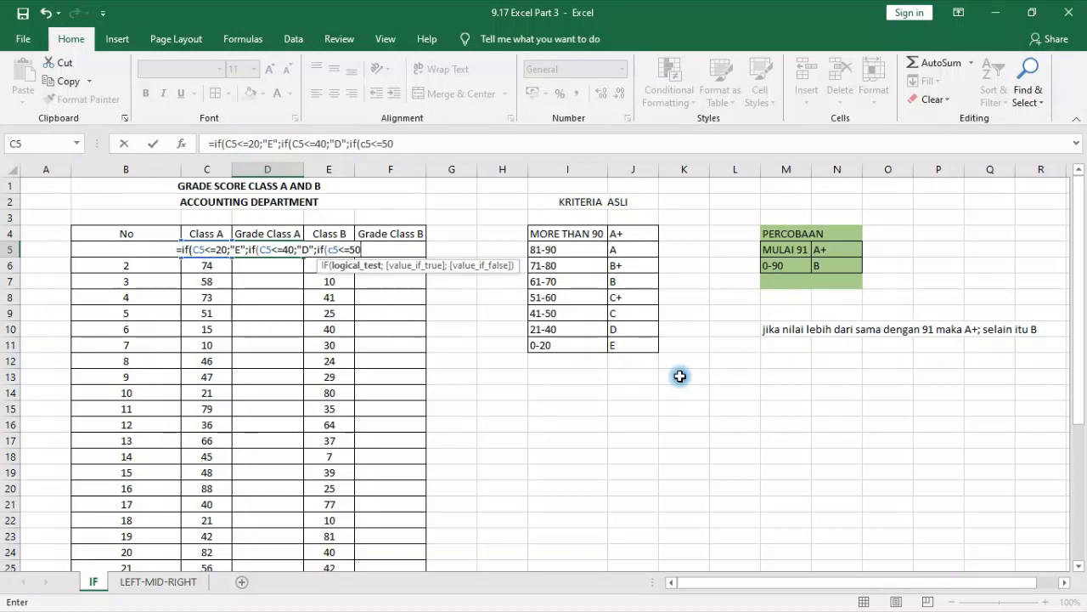
text(;)
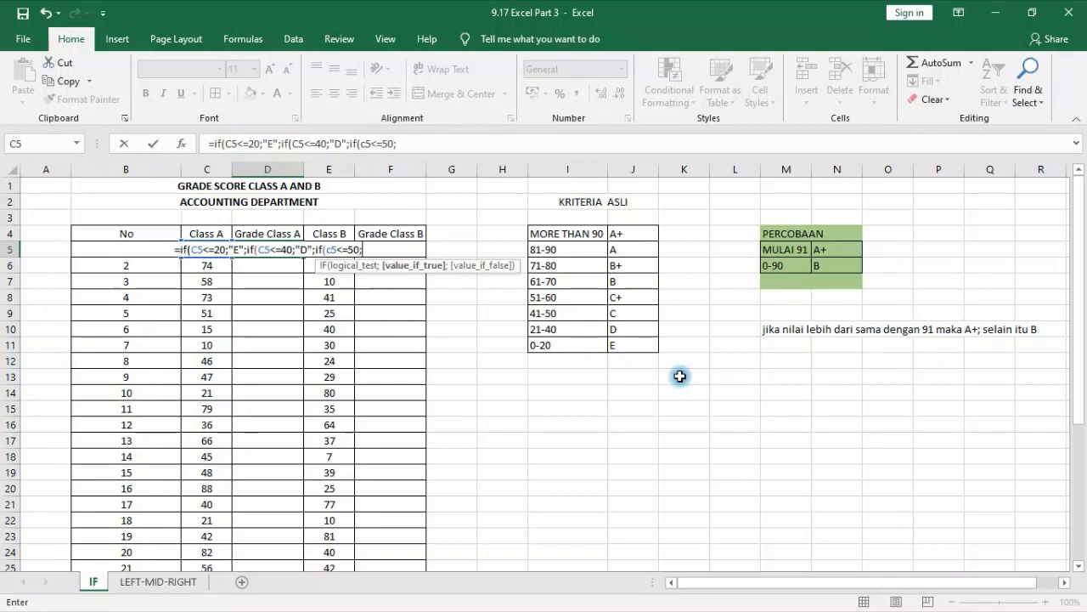
text(")
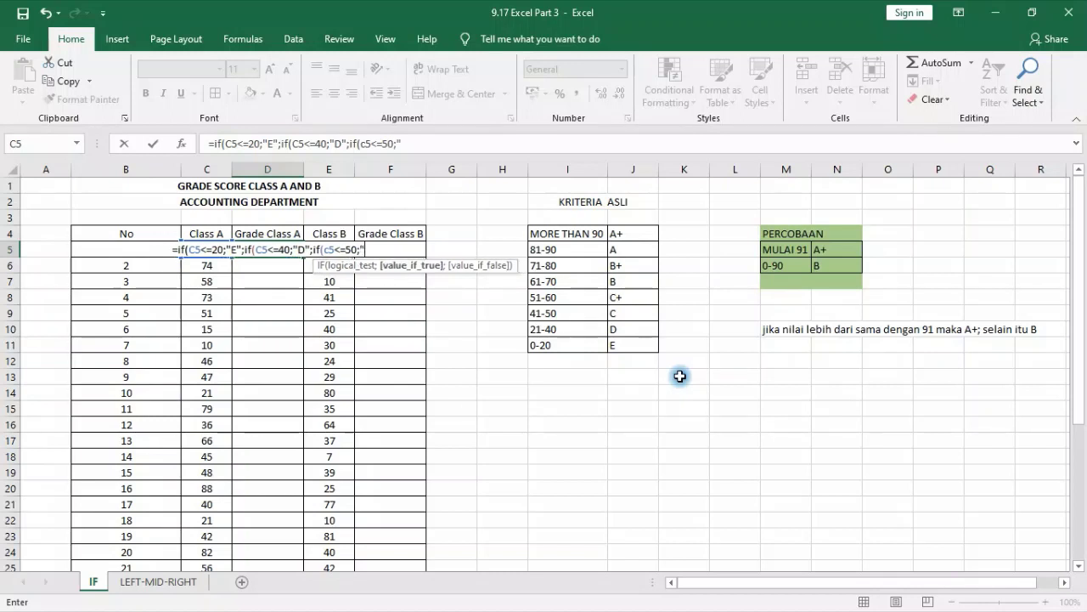
text(C")
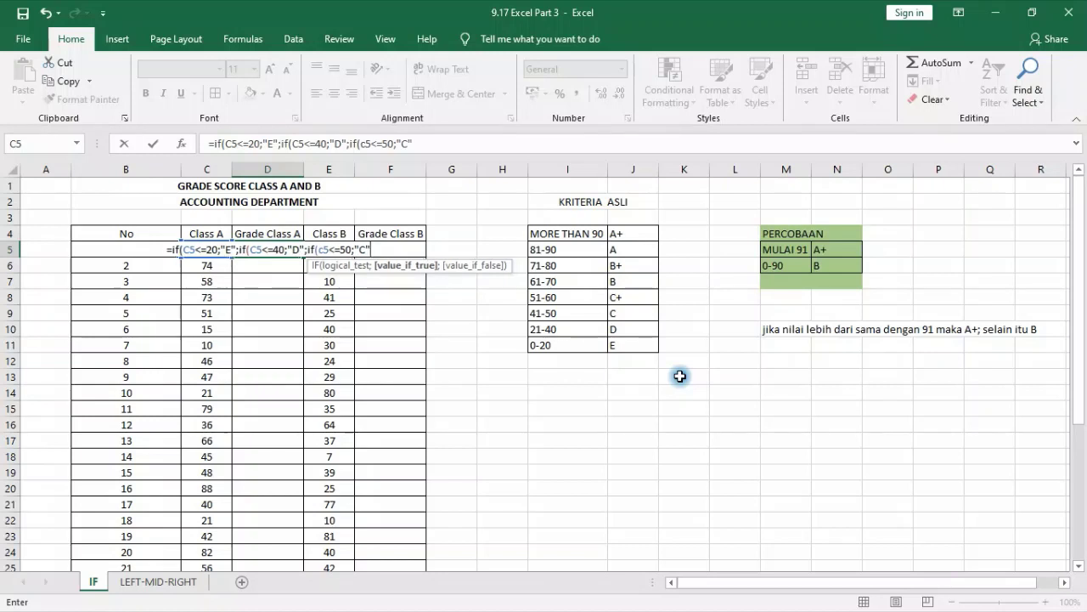
text(;)
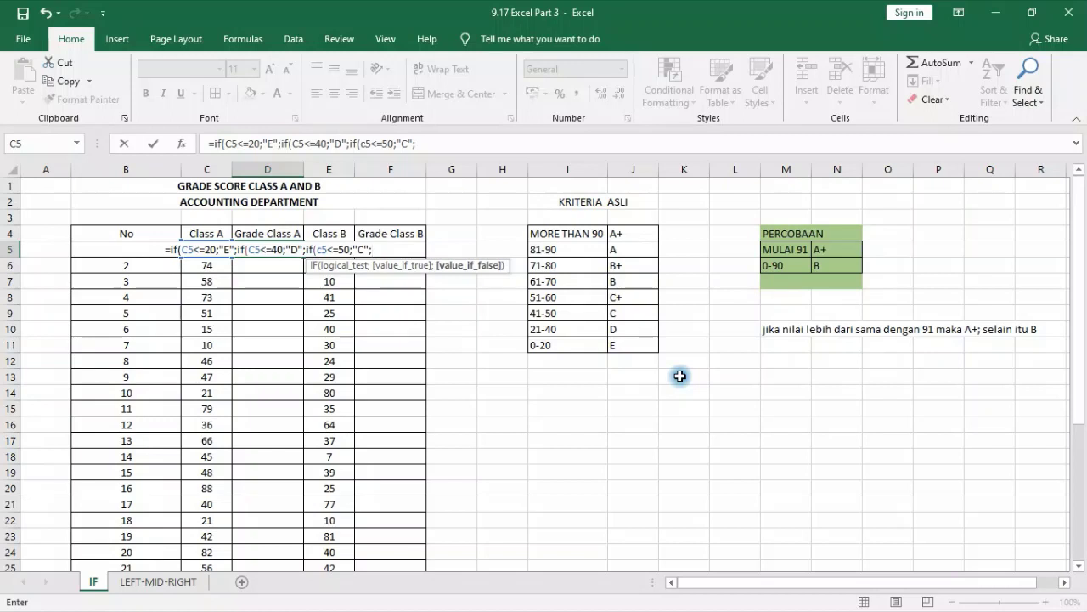
text("A)
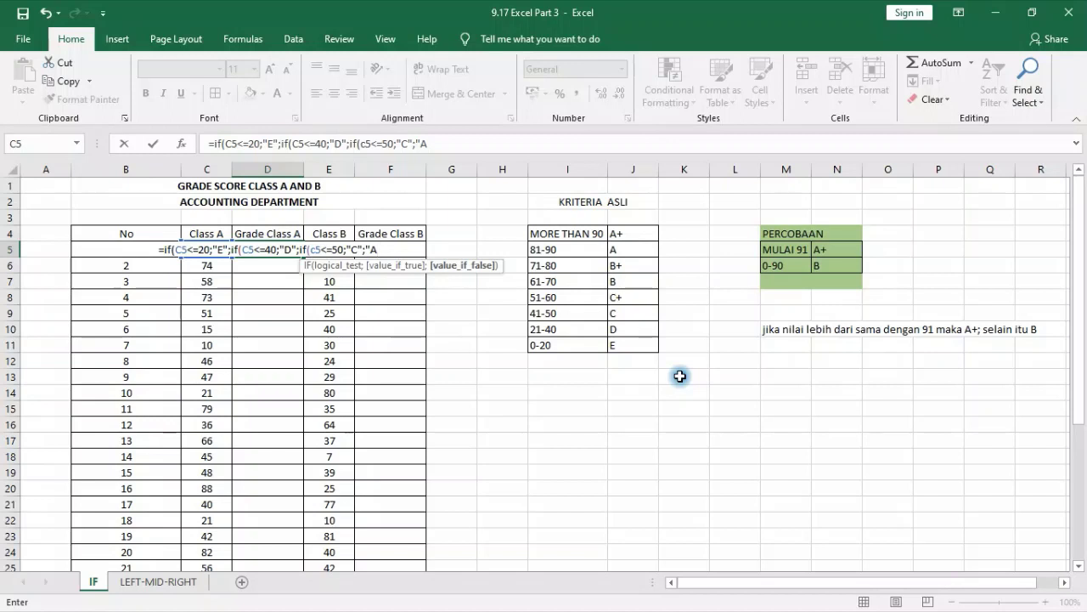
text(+")
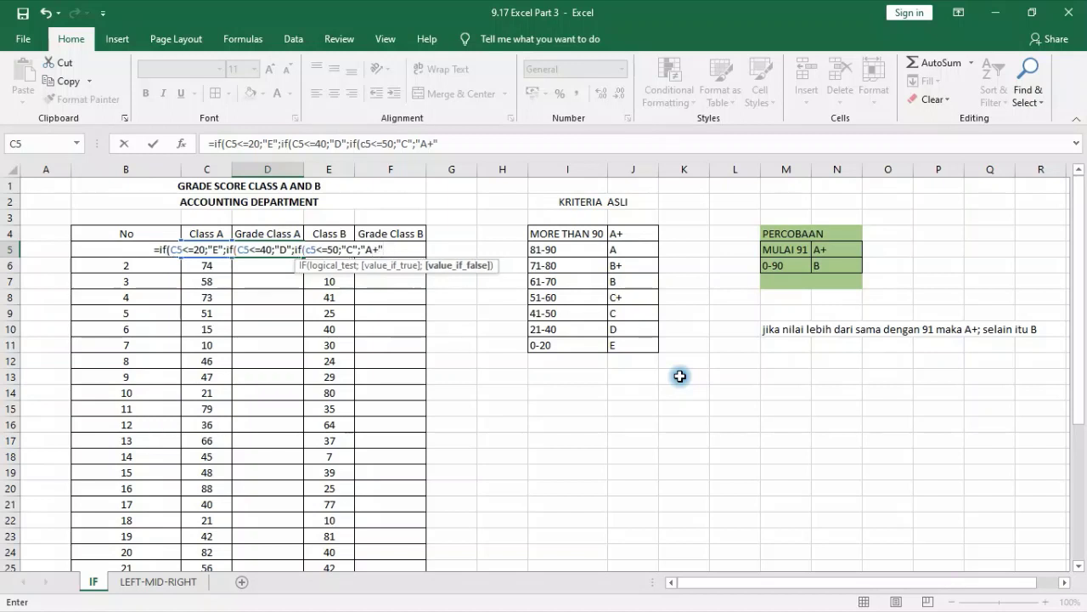
text())
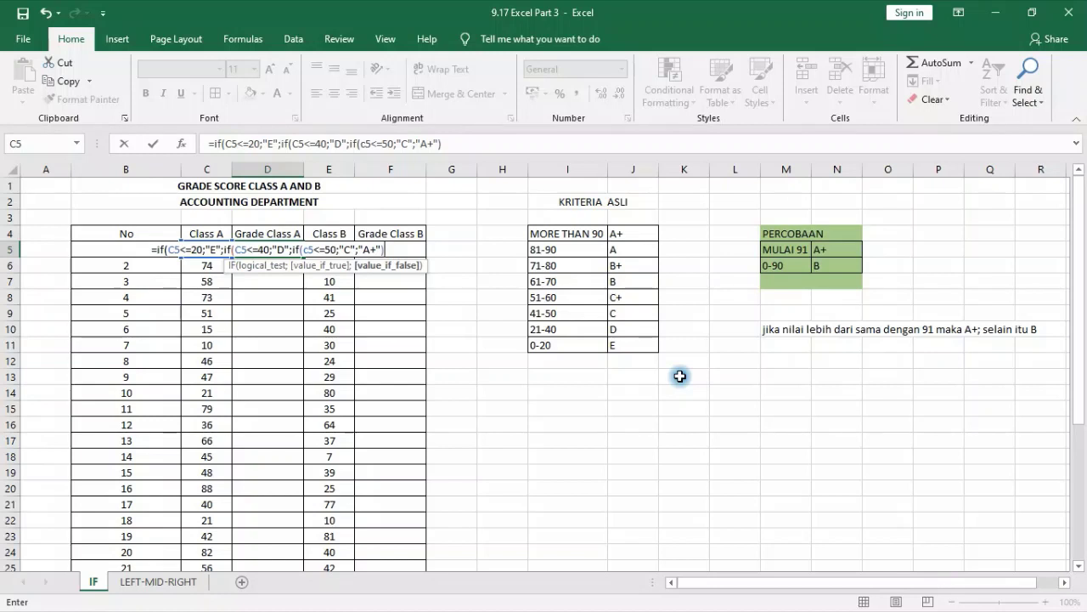
key(BackSpace)
key(BackSpace)
key(BackSpace)
key(BackSpace)
key(BackSpace)
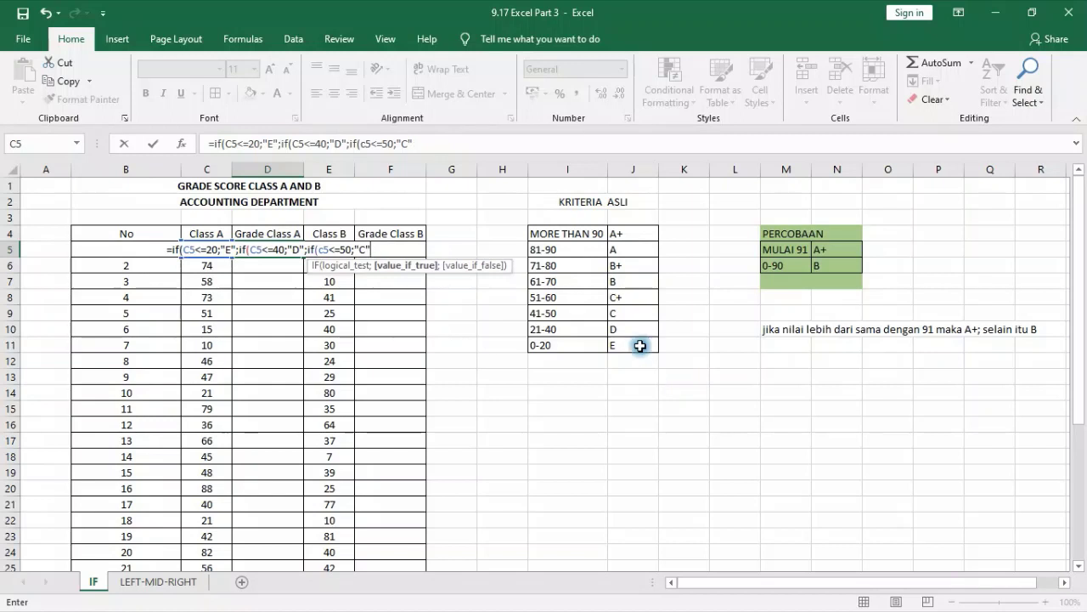
double_click(342, 251)
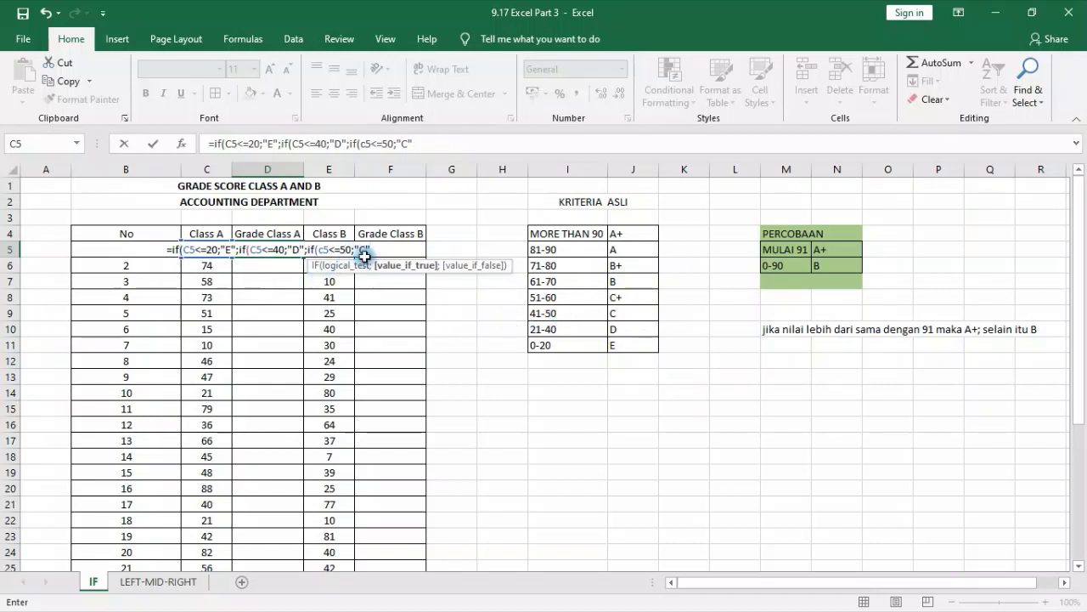
click(349, 250)
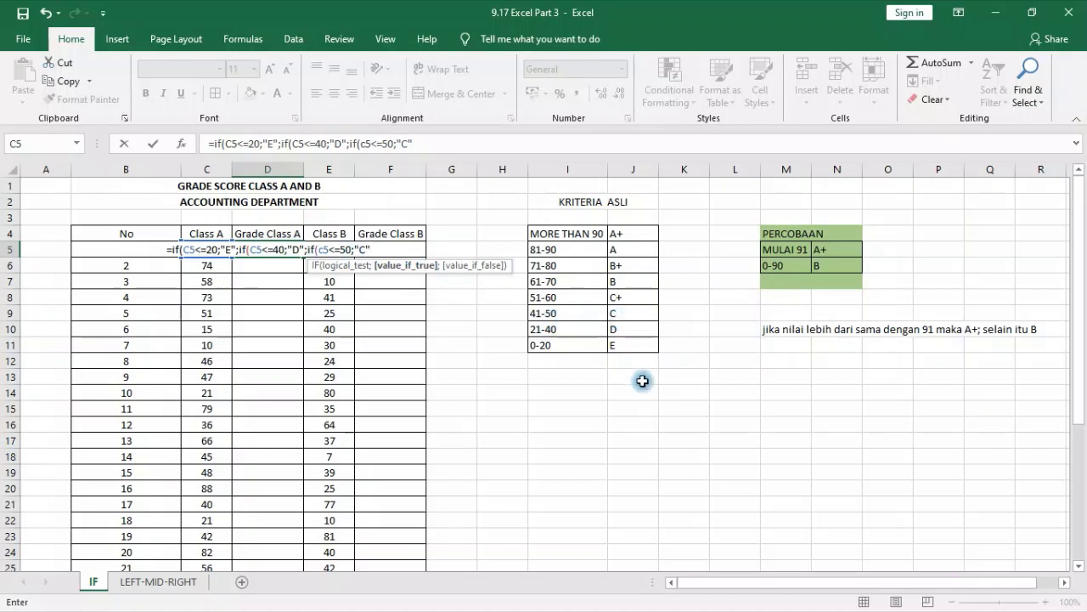
- Nest a fourth IF in the D5 formula that tests C5<=60 and gives "C+" when true
text(;)
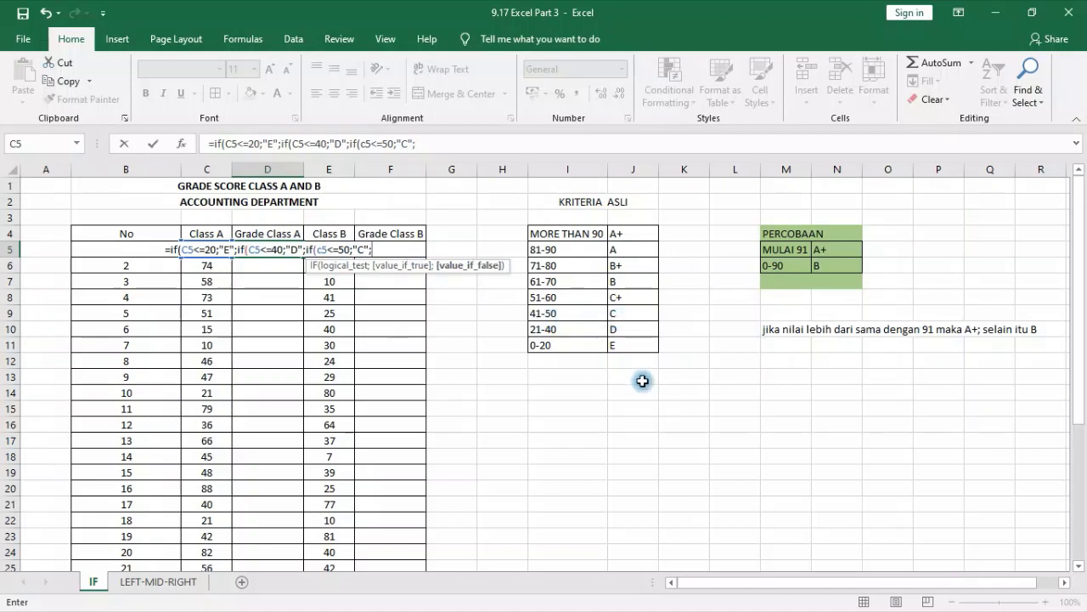
text(if()
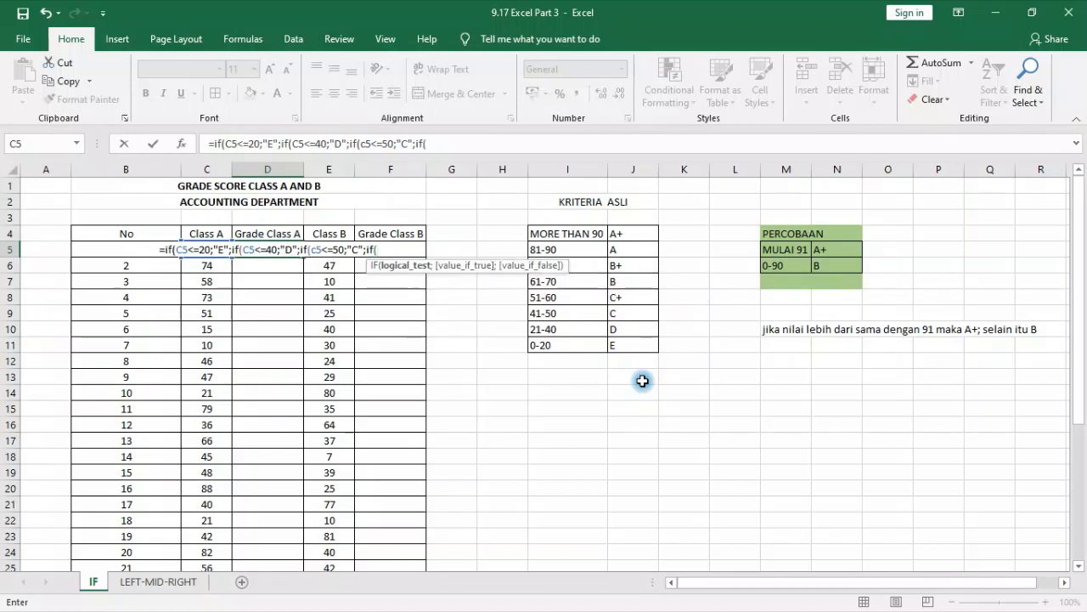
text(c5<=)
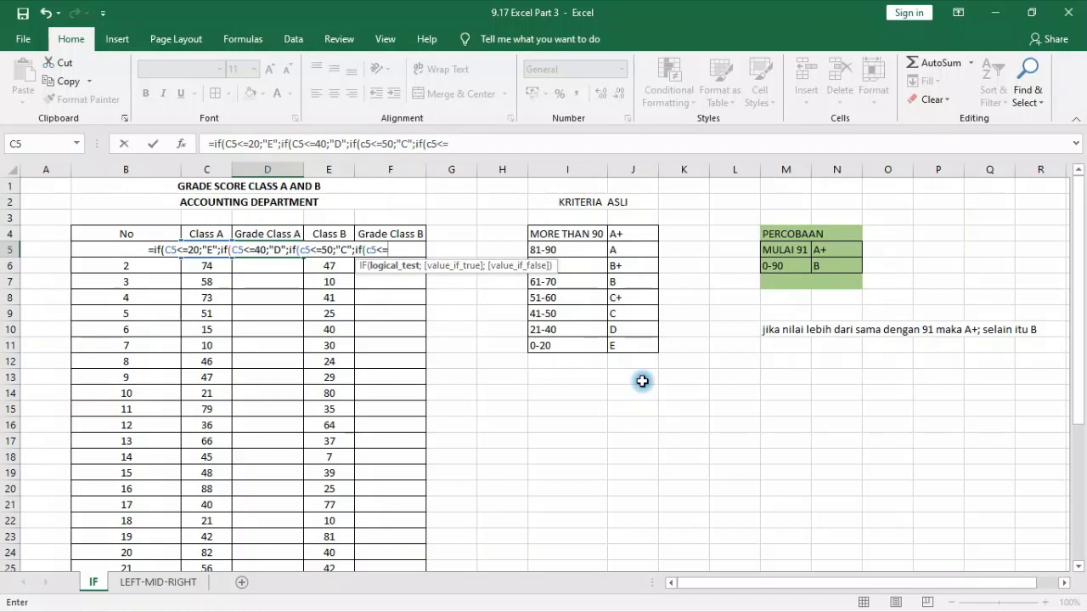
text(60)
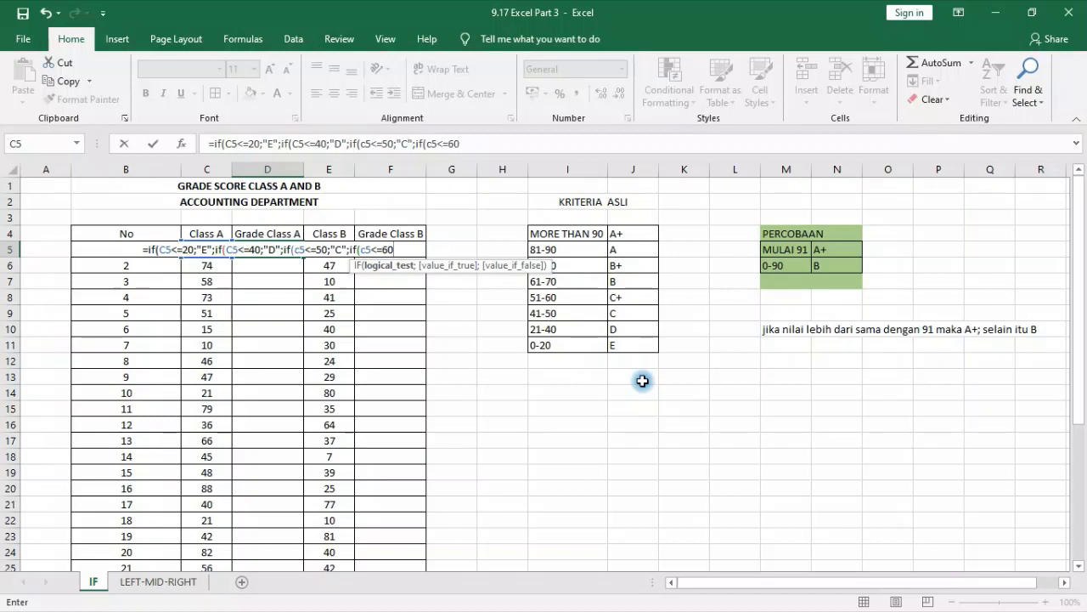
text(;)
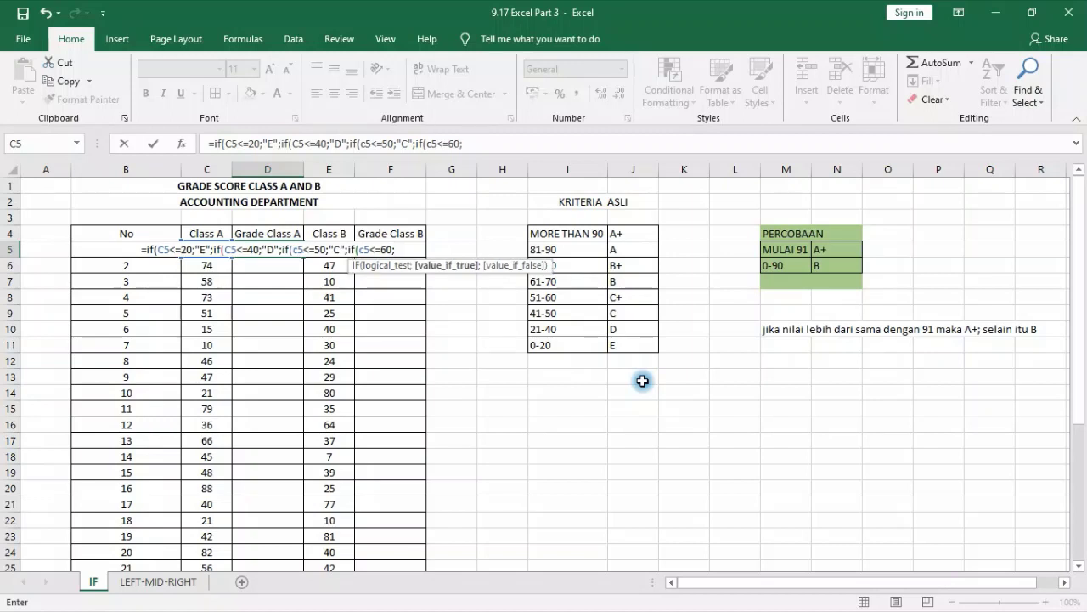
text("C)
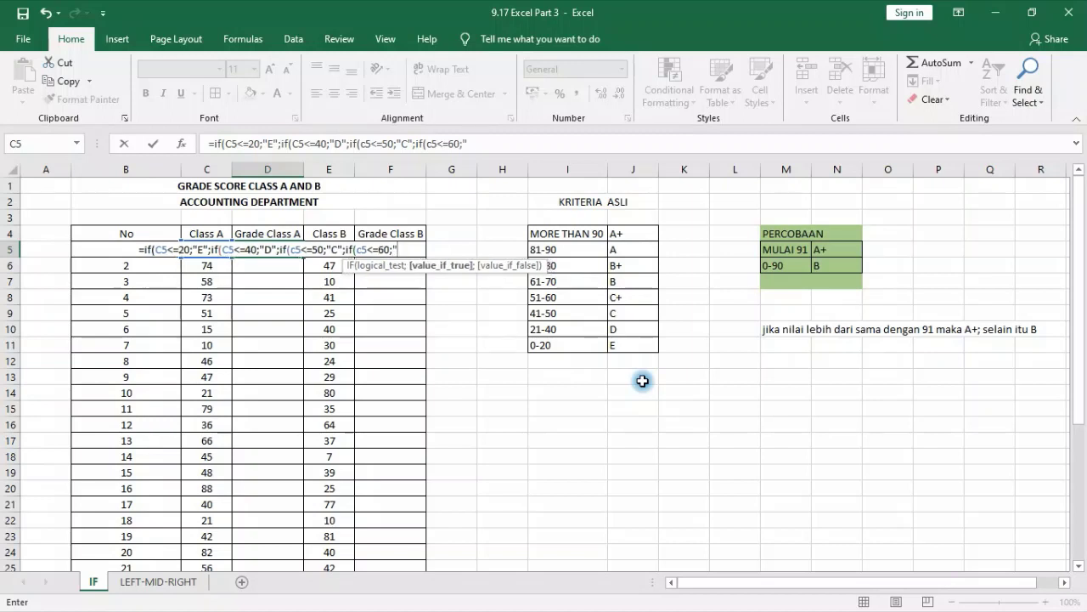
text(+)
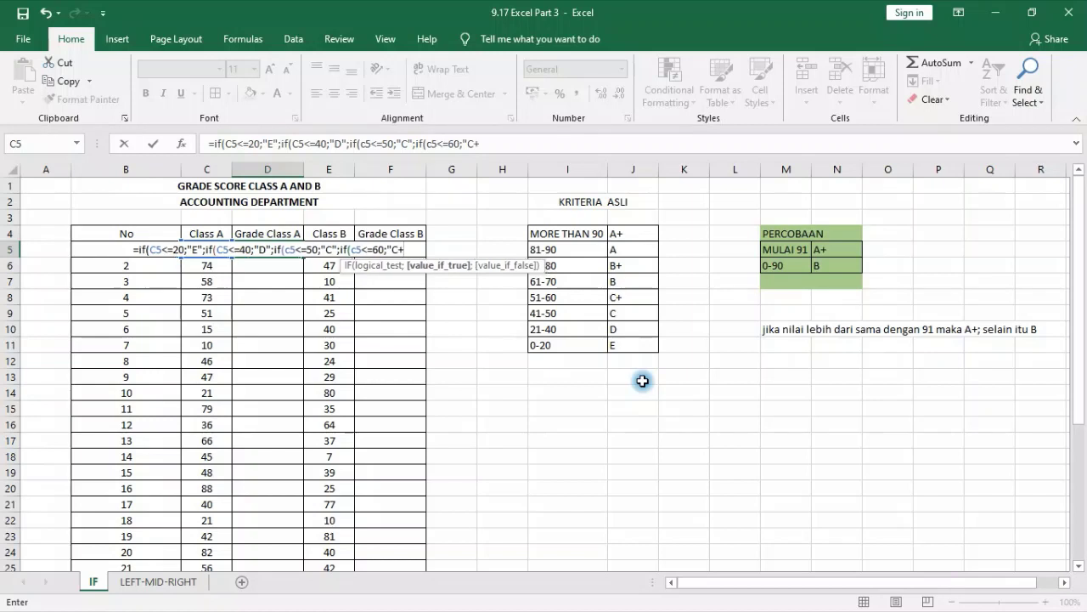
text(";)
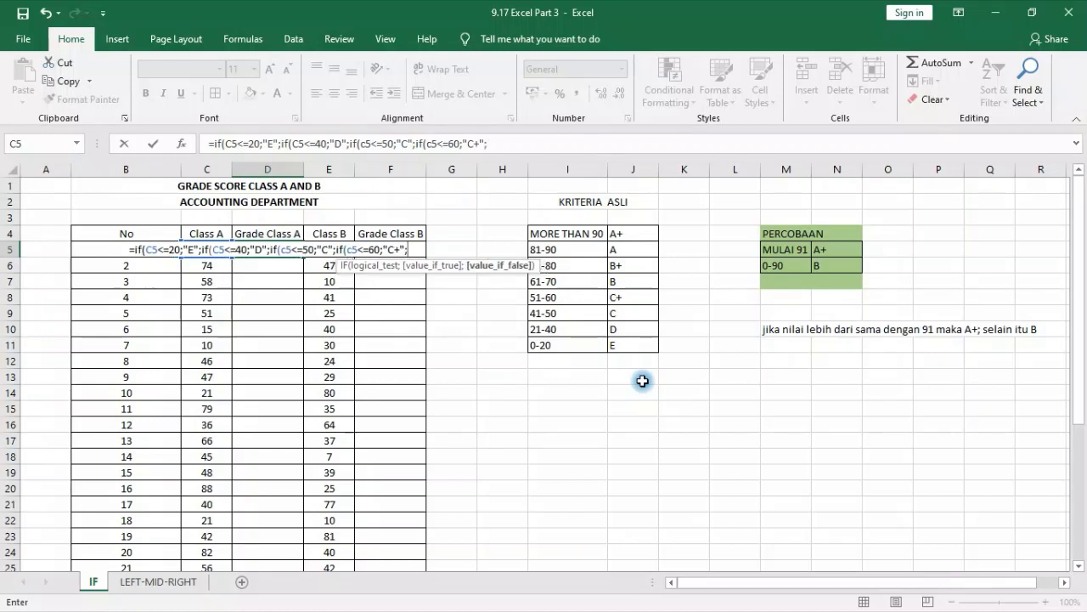
- Nest a fifth IF in the D5 formula that tests C5<=70 and gives "B" when true
text(if()
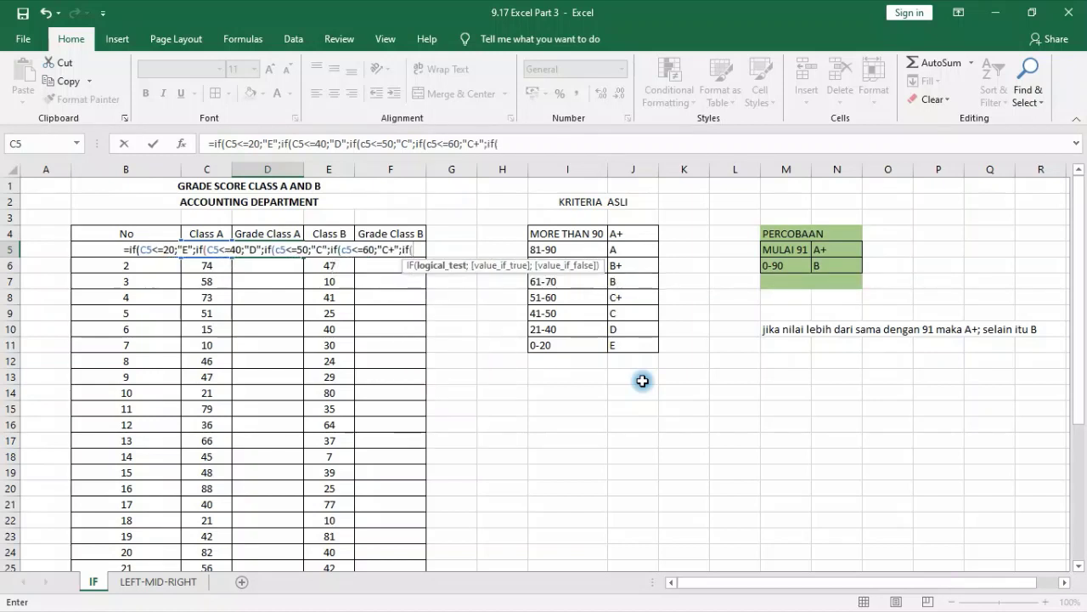
text(c5<)
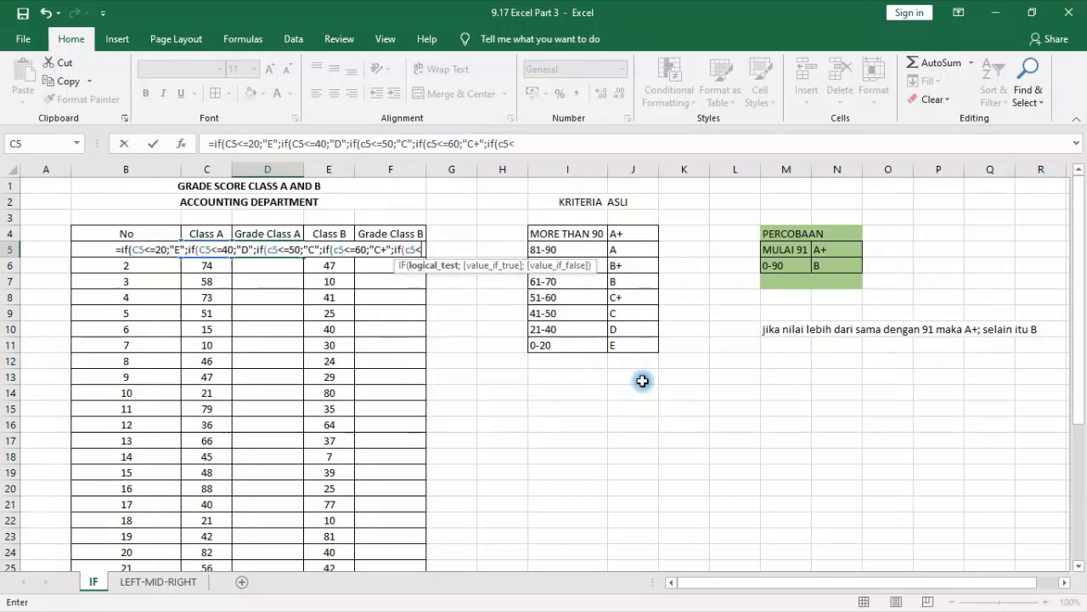
text(=)
text(=)
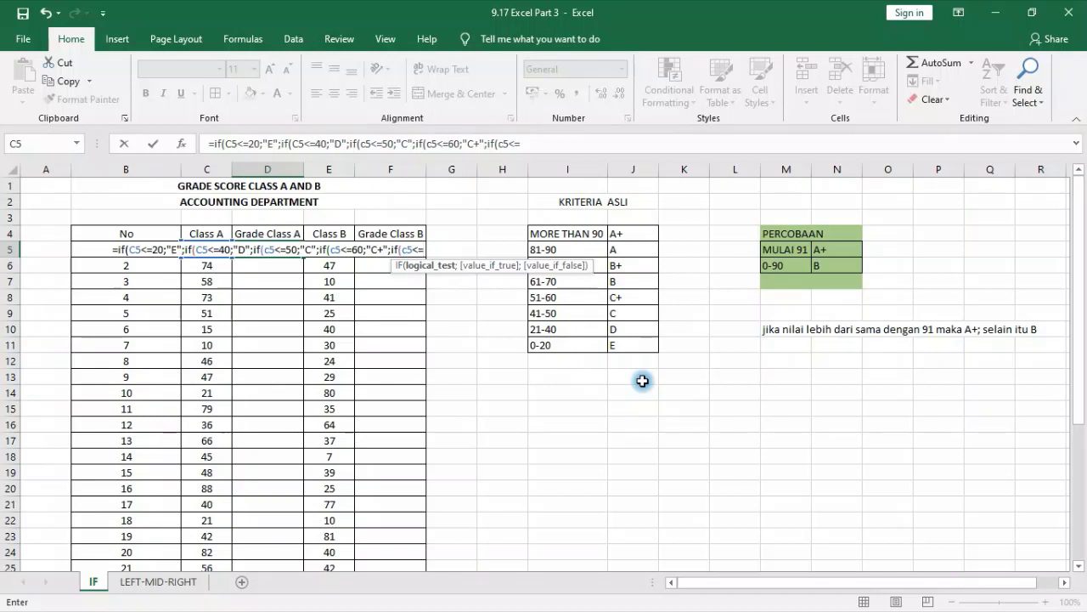
text(7)
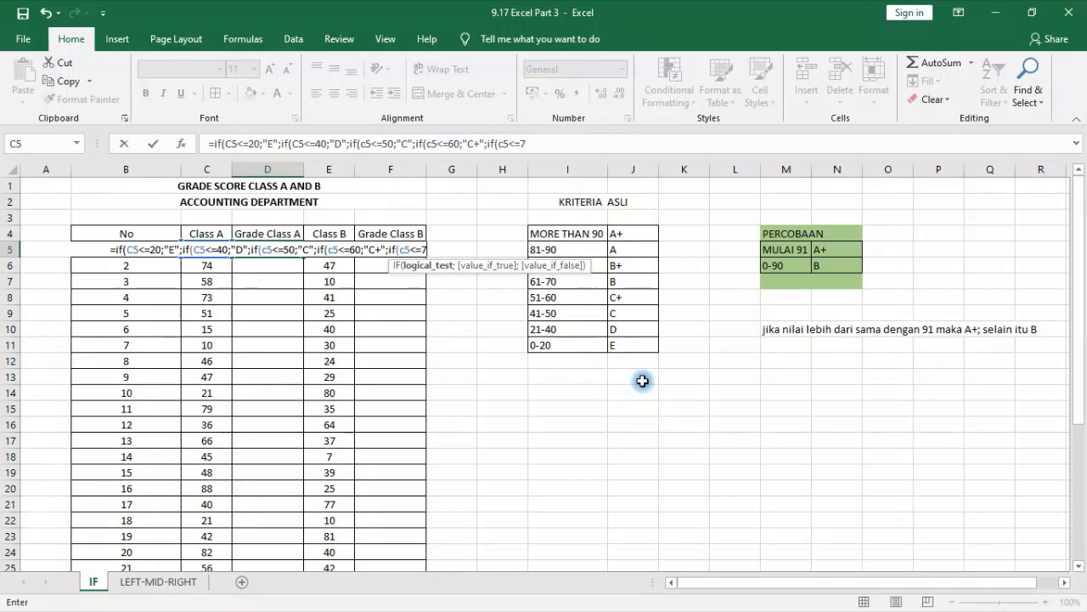
text(0;)
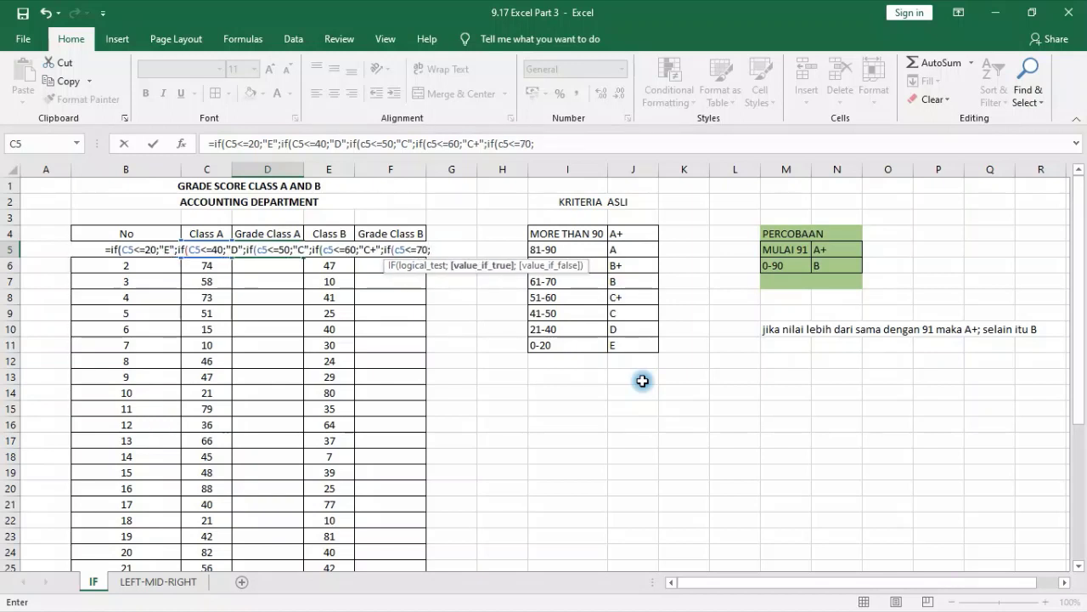
text("B)
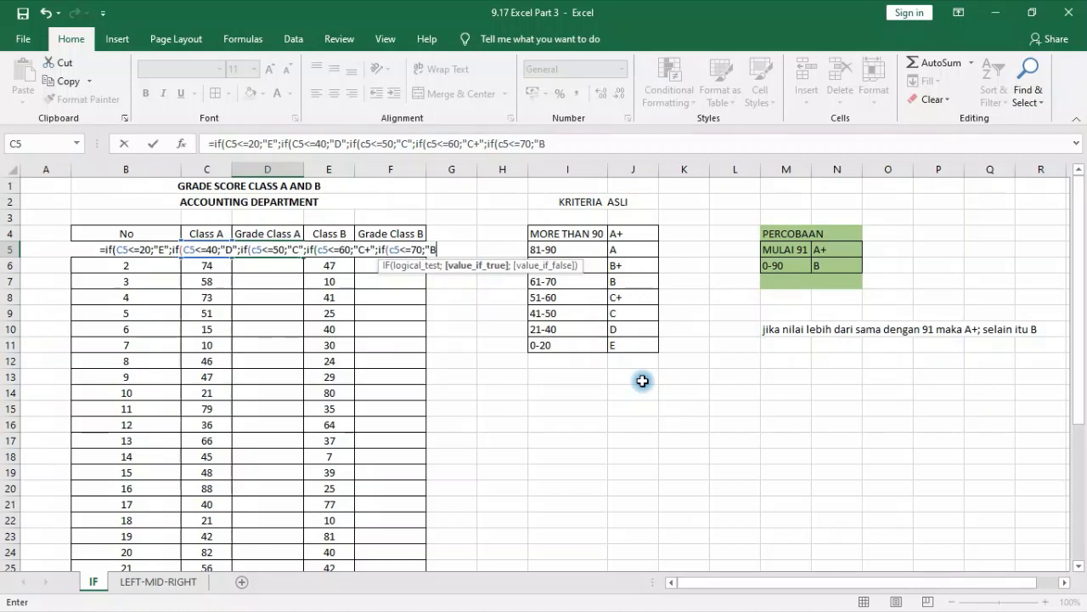
text(";)
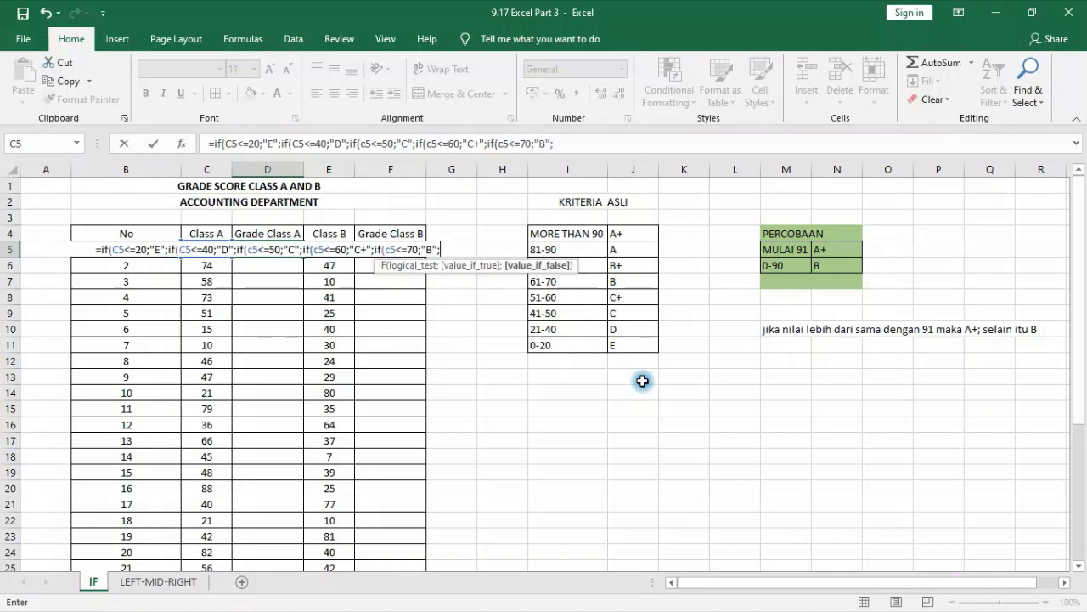
- Nest a sixth IF in the D5 formula that tests C5<=80 and gives "B+" when true
text(if()
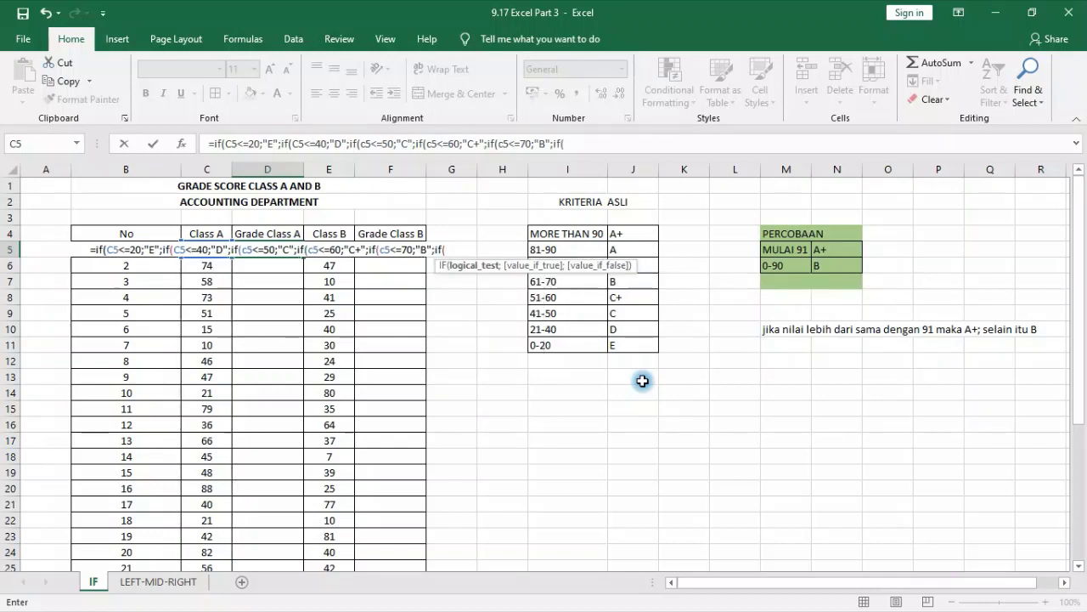
text(c5)
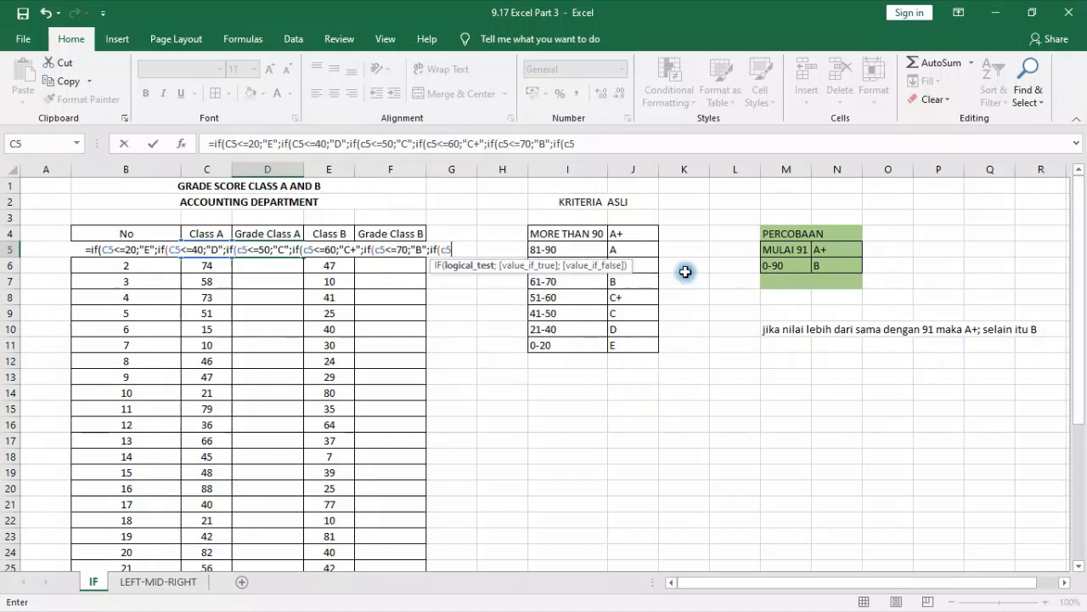
text(<-)
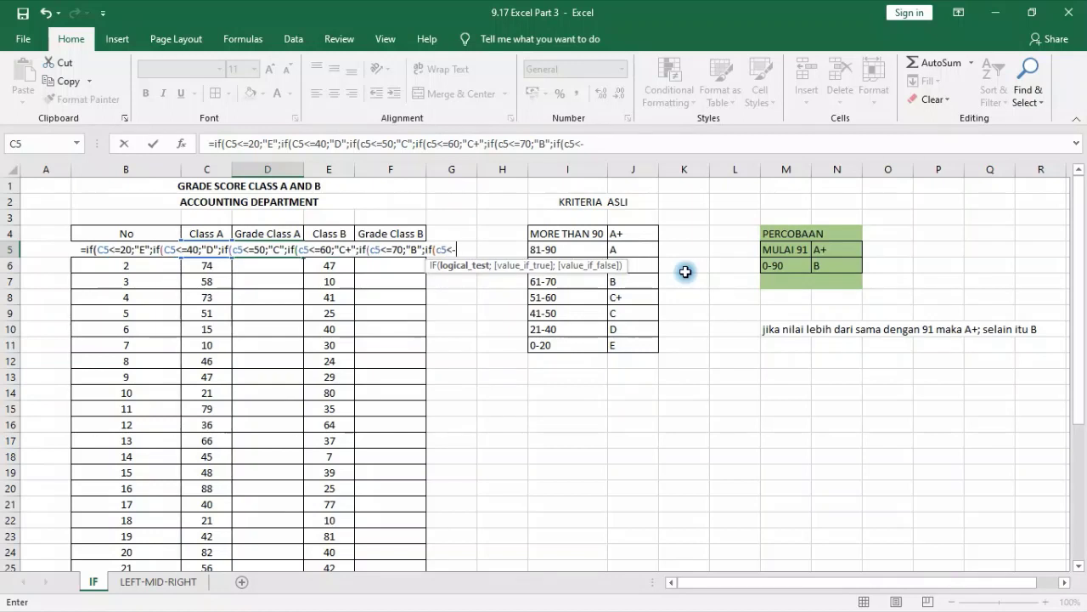
text(80)
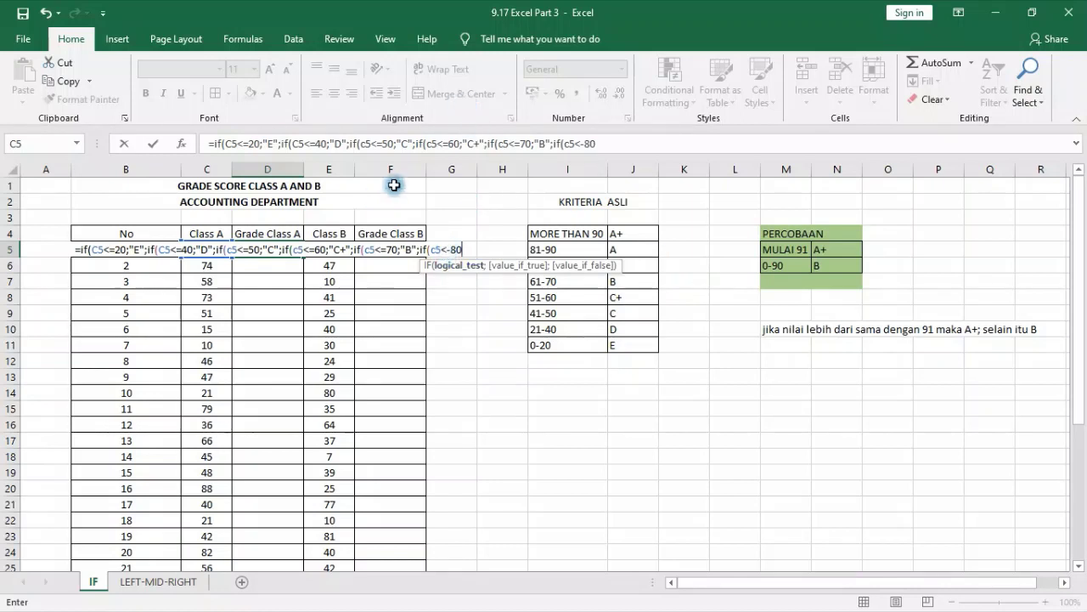
click(581, 146)
key(BackSpace)
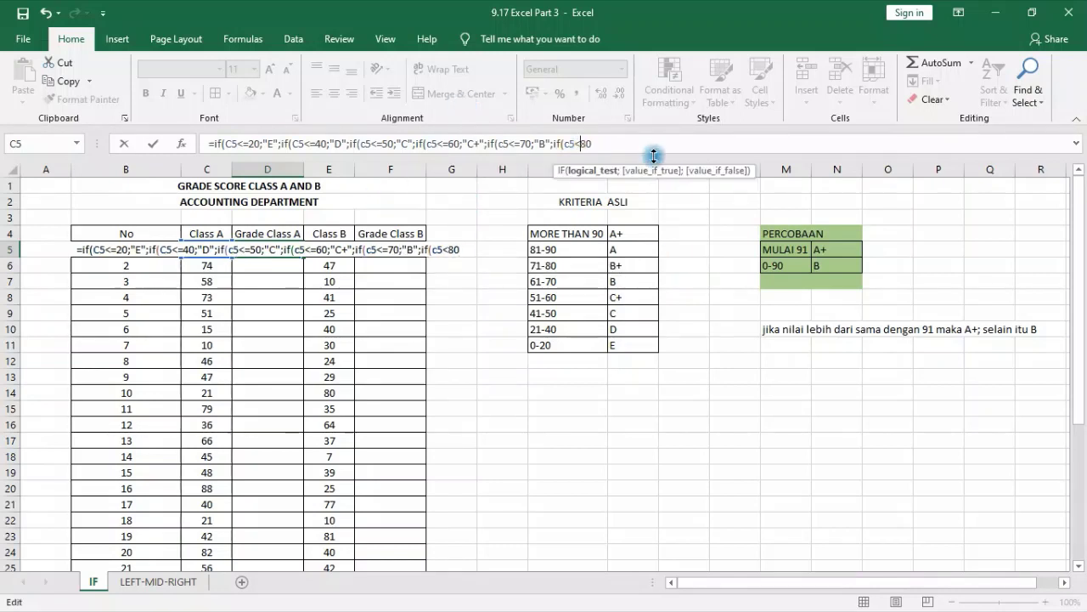
text(=)
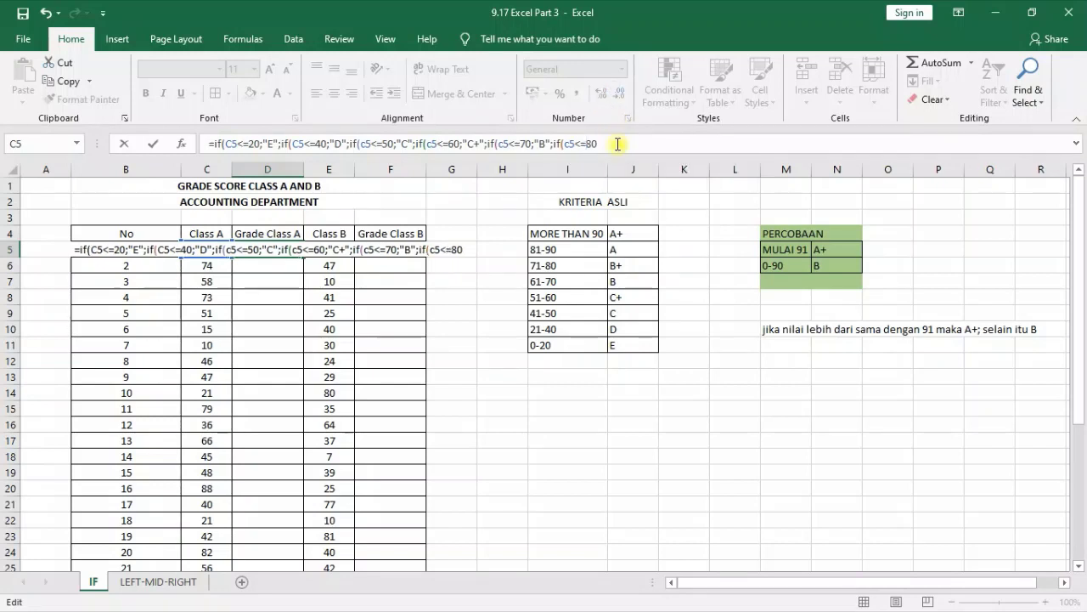
double_click(574, 144)
text(;)
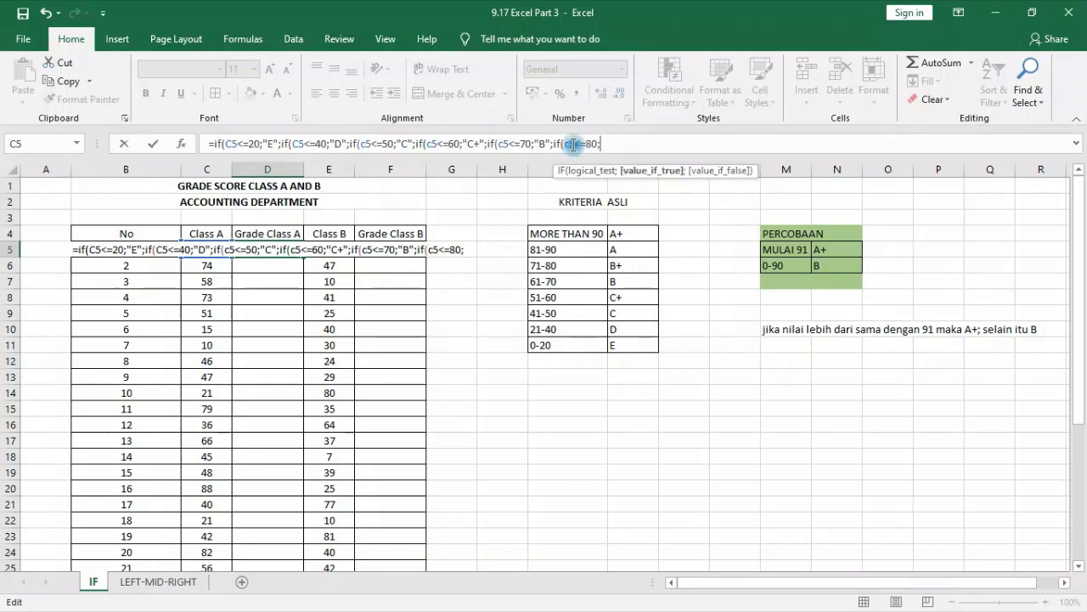
text(")
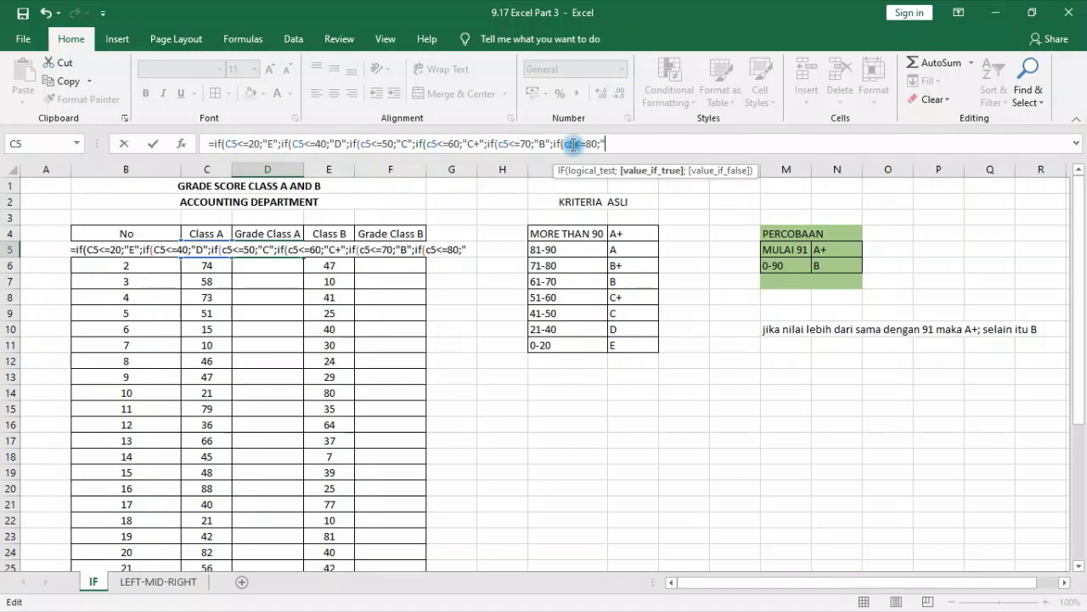
text(B+")
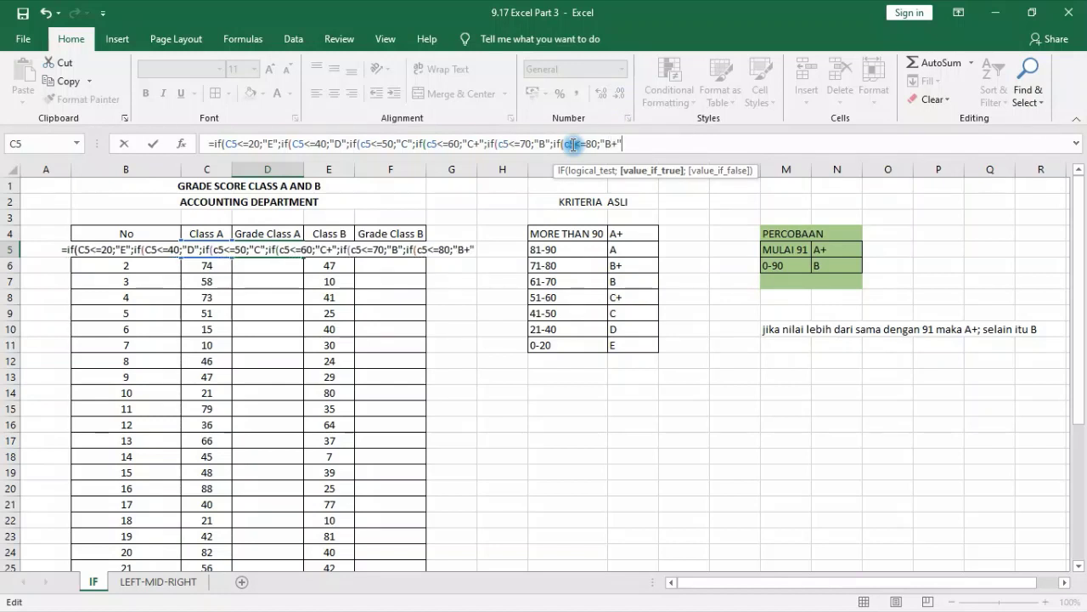
text(;)
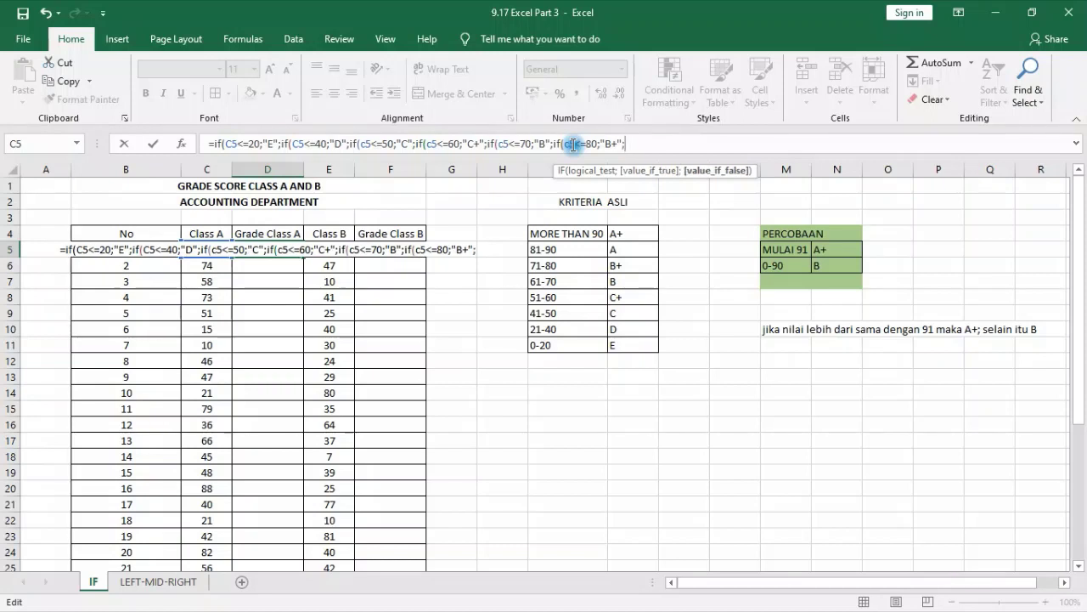
- Nest a seventh IF in the D5 formula that tests C5<=90 and gives "A" when true
text(if()
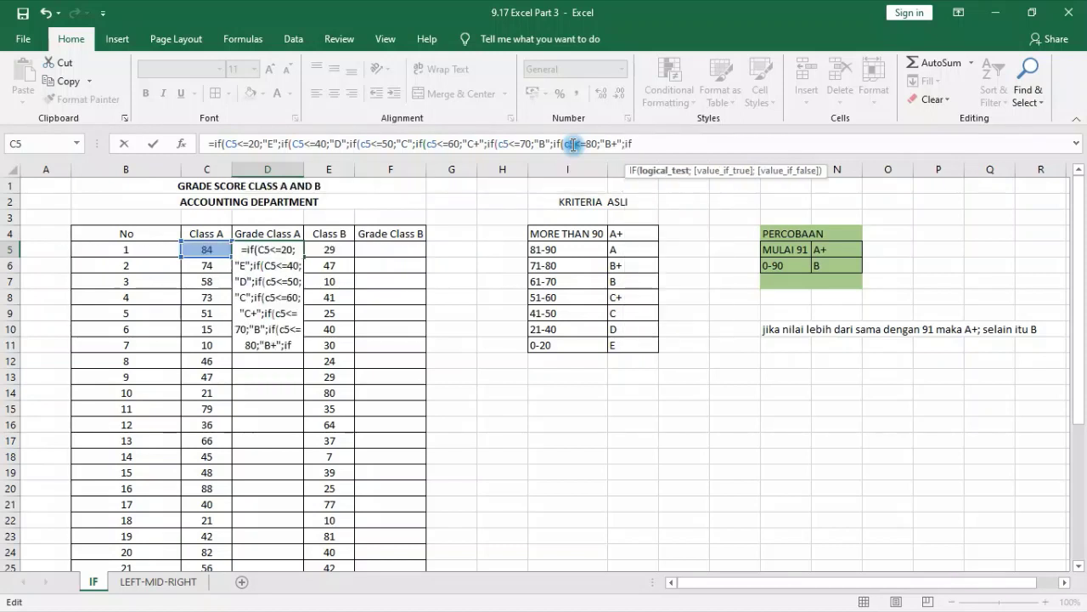
text(c5<)
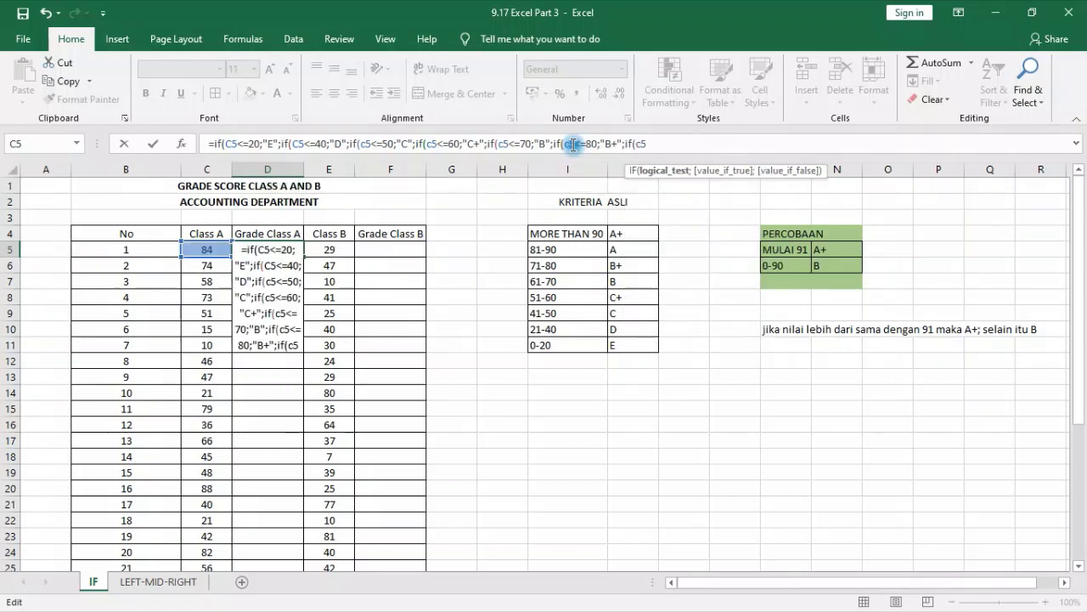
text(=)
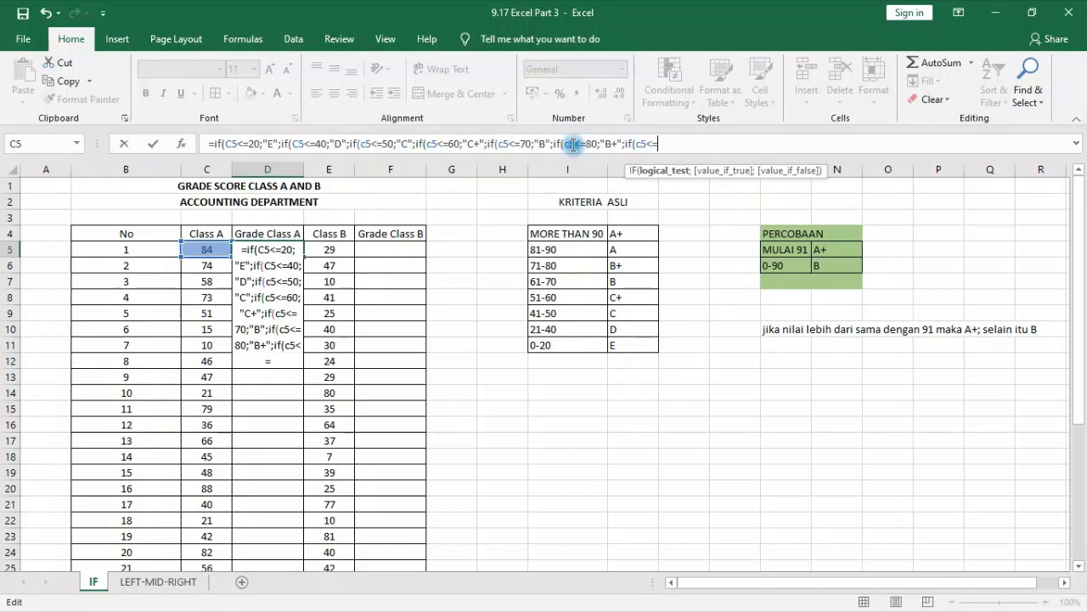
text(90;")
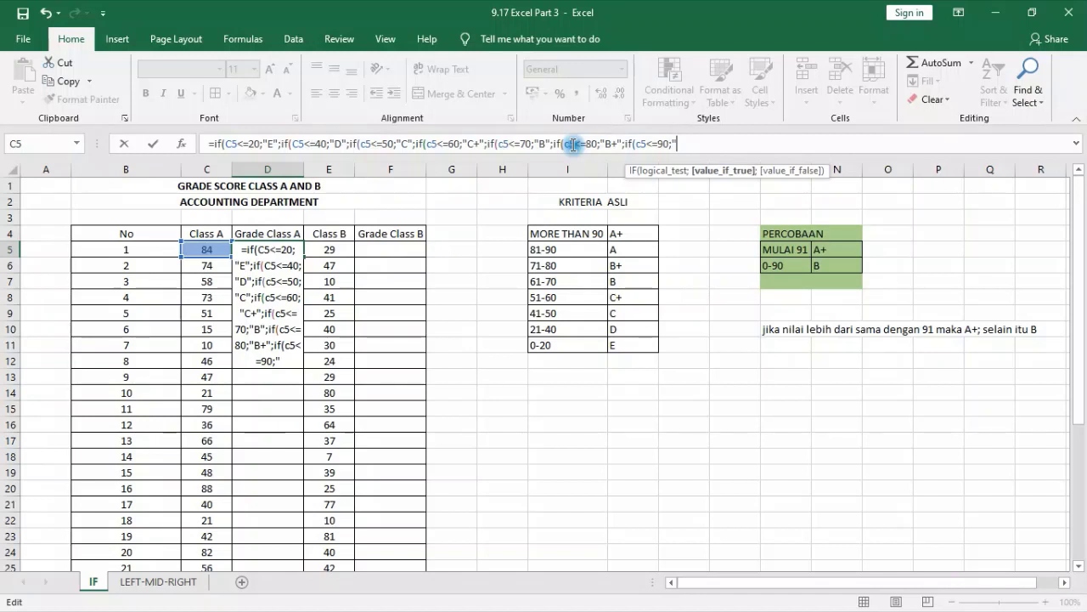
text(A";)
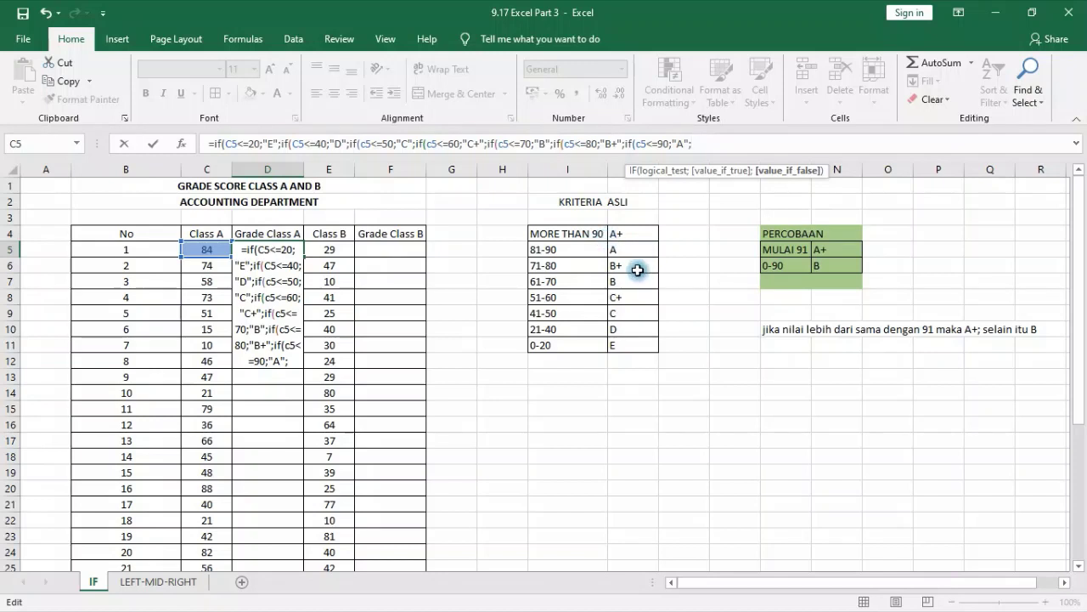
- Give "A+" as the final false result in D5, close all seven IF functions and enter the formula
text(A)
key(BackSpace)
text("A+")
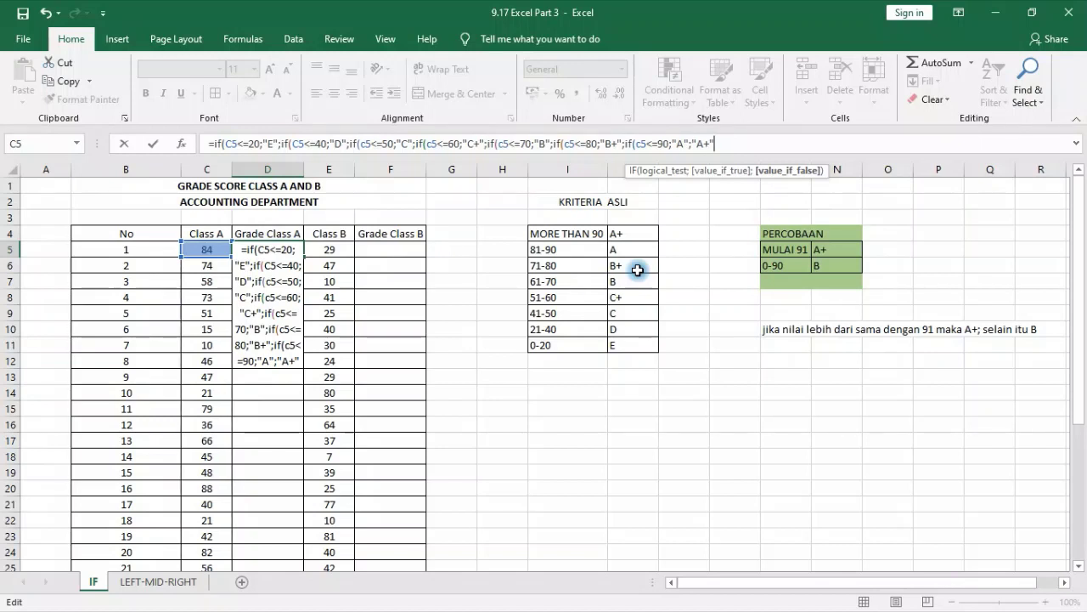
text())
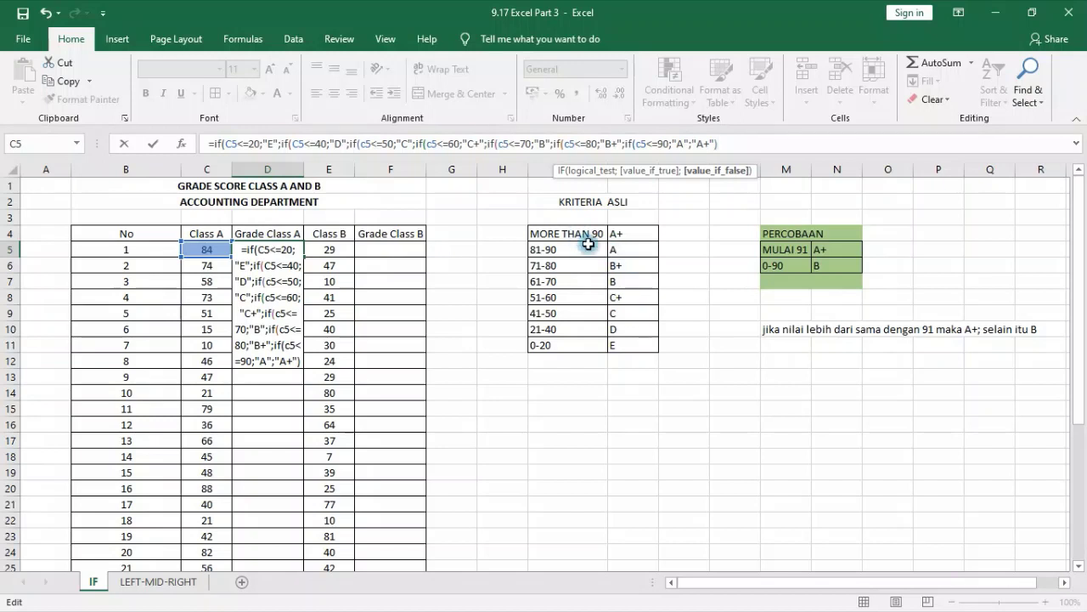
text())
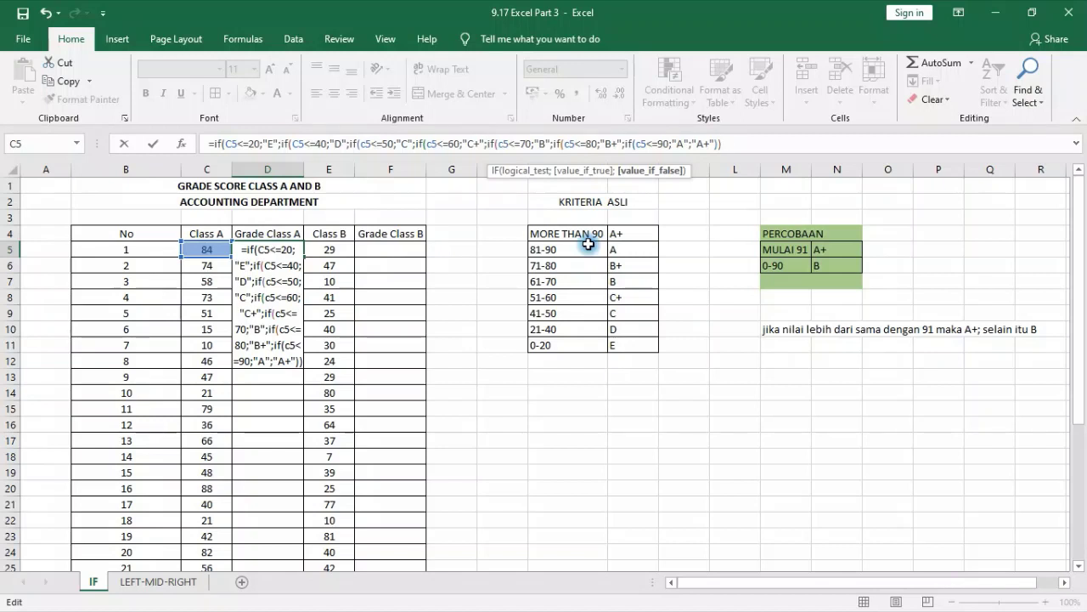
text())
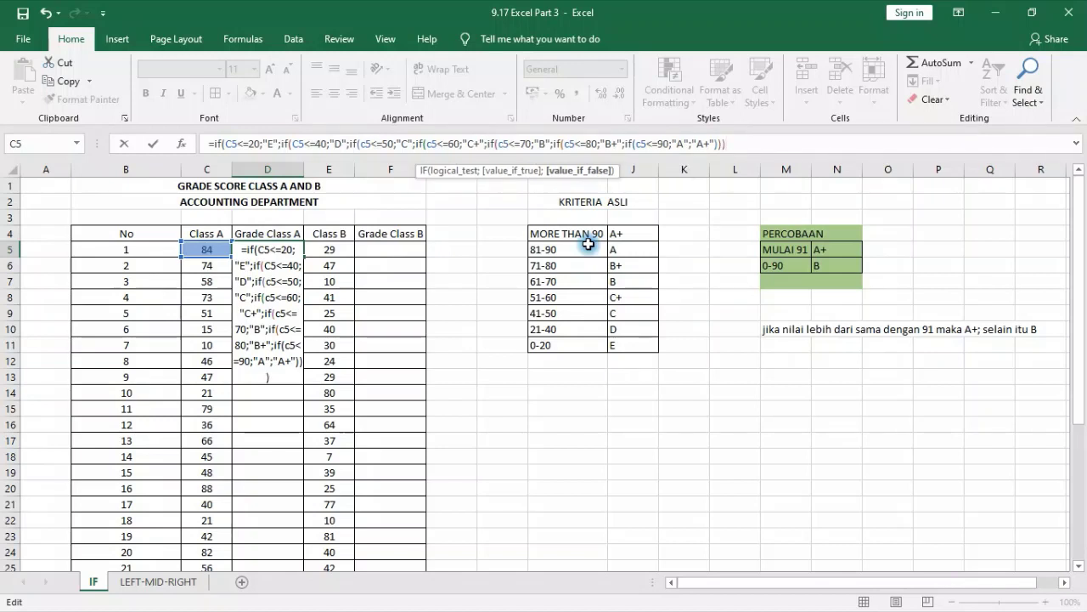
text()))
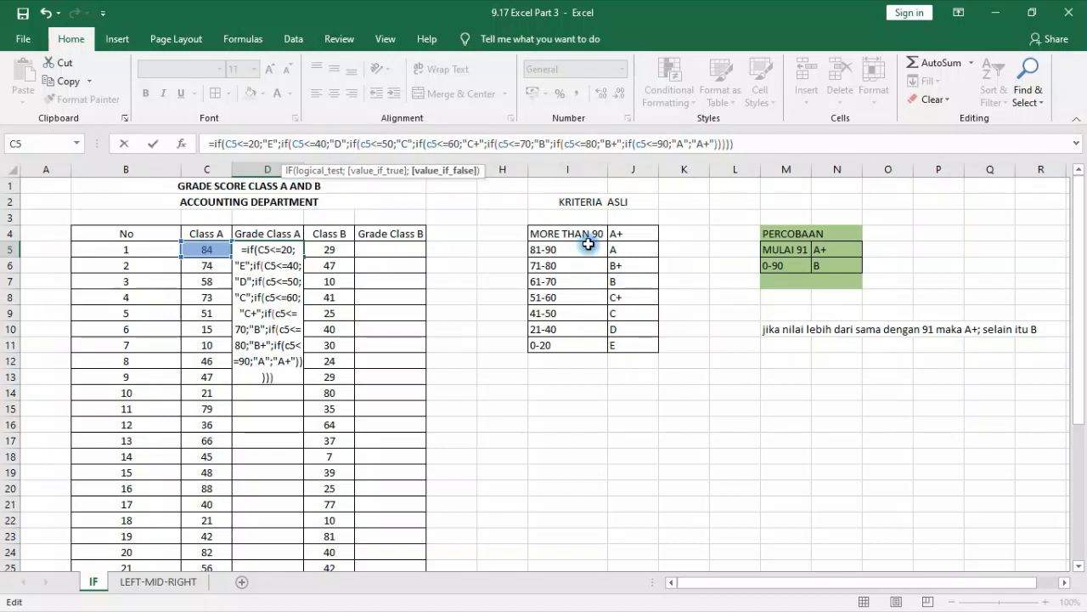
text()))
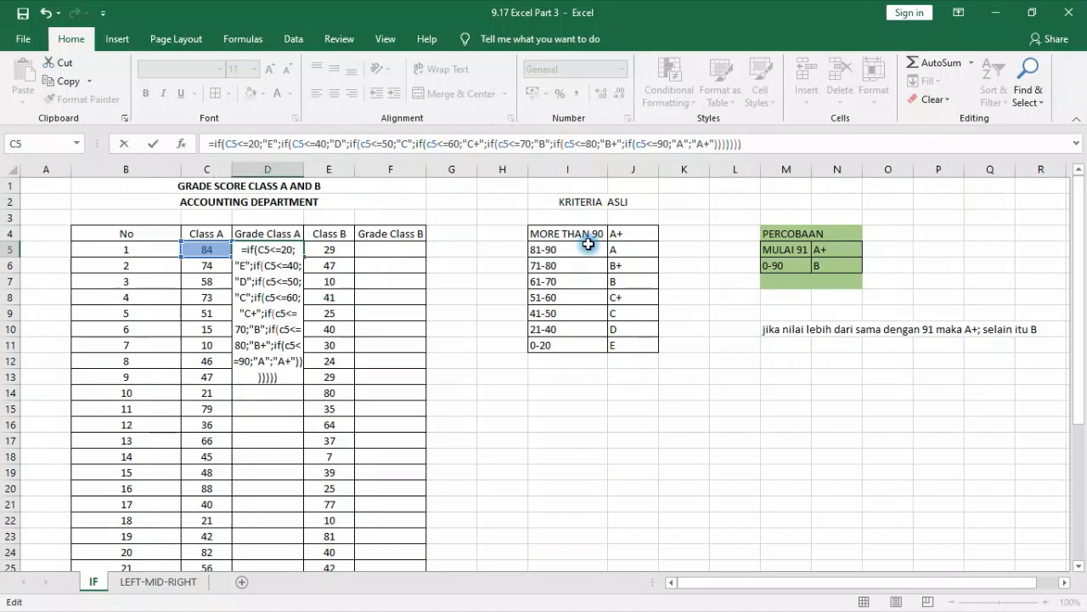
key(Return)
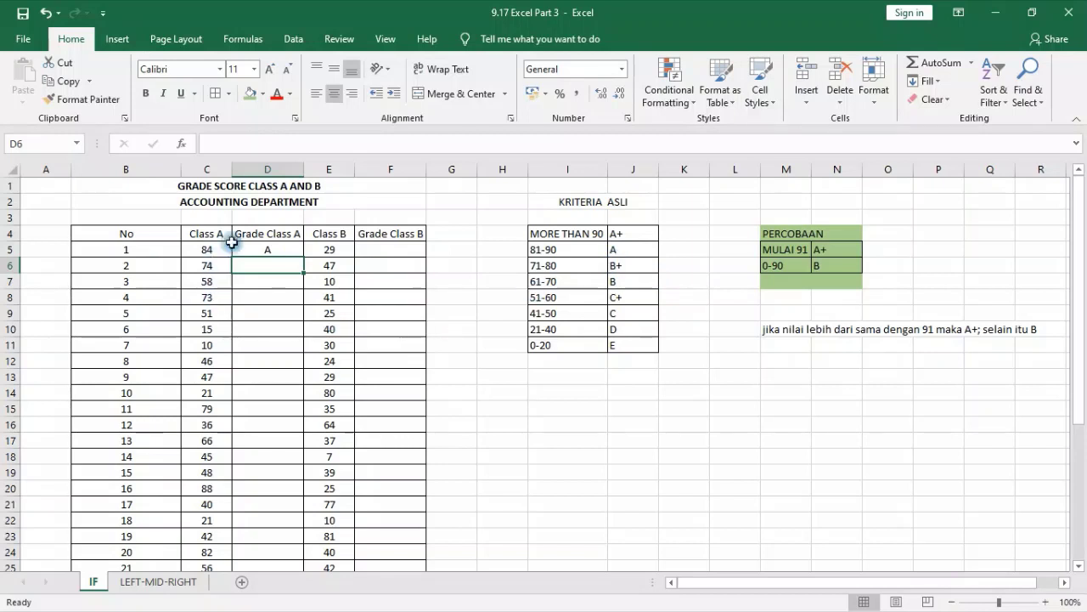
- Fill the D5 formula down the Grade Class A column and clear the copies in summary rows D35:D37
click(277, 248)
double_click(302, 255)
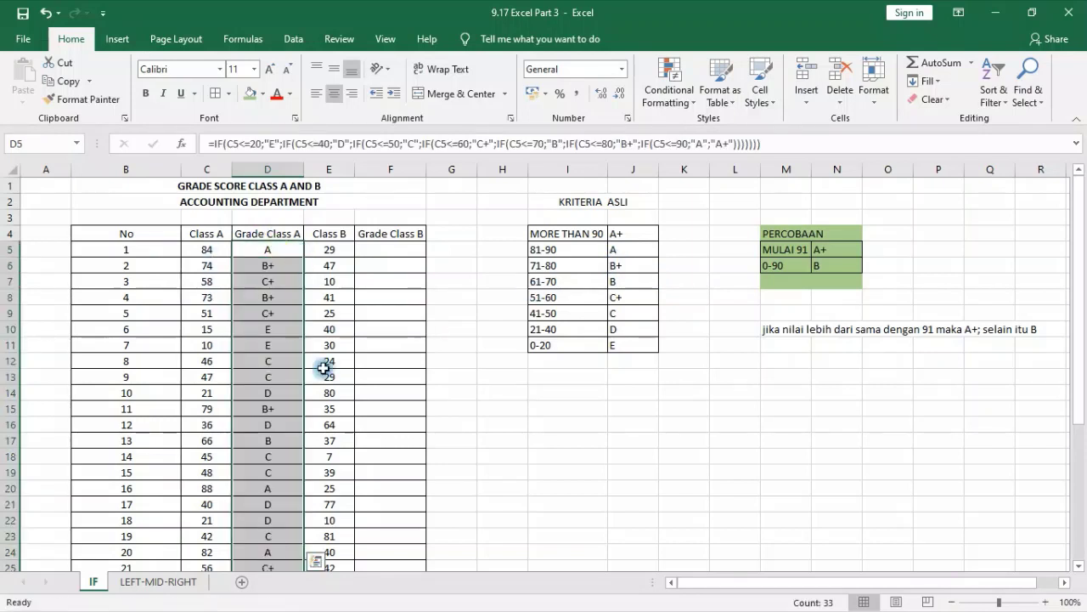
scroll(316, 374, down, 5)
drag(280, 488, 285, 520)
key(Delete)
scroll(126, 445, up, 5)
click(472, 377)
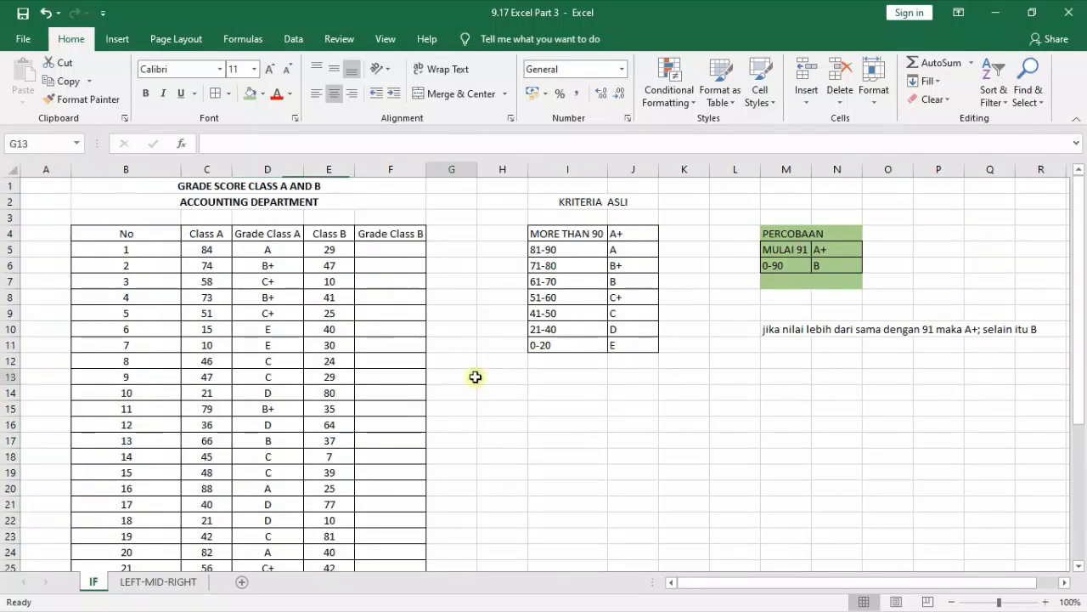
- Check the Grade Class A results, such as D7 and D9, against the 51-60 criterion and down to the last student
click(272, 281)
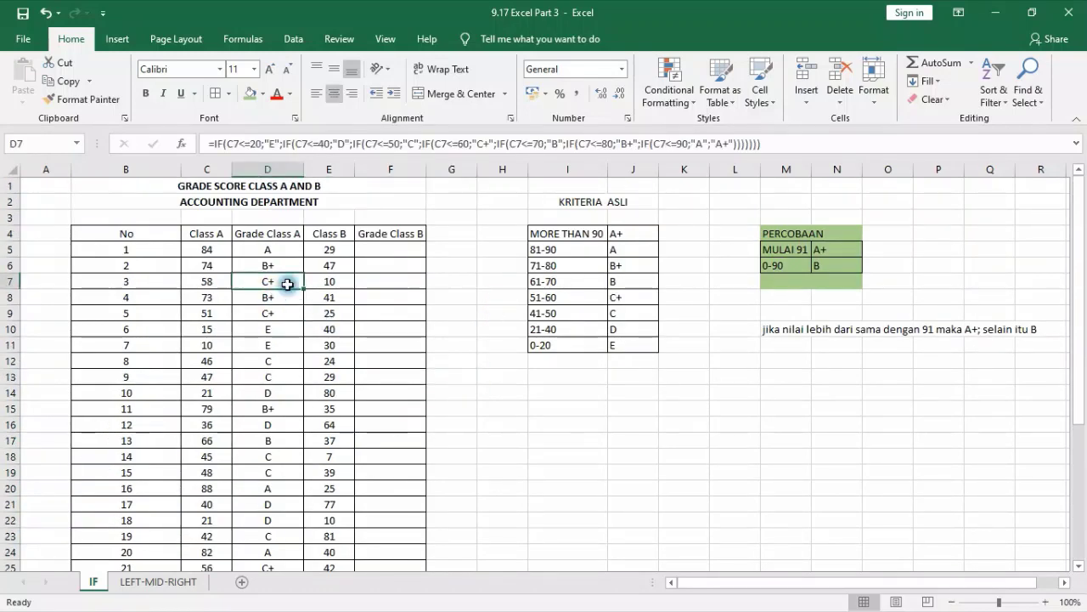
click(590, 299)
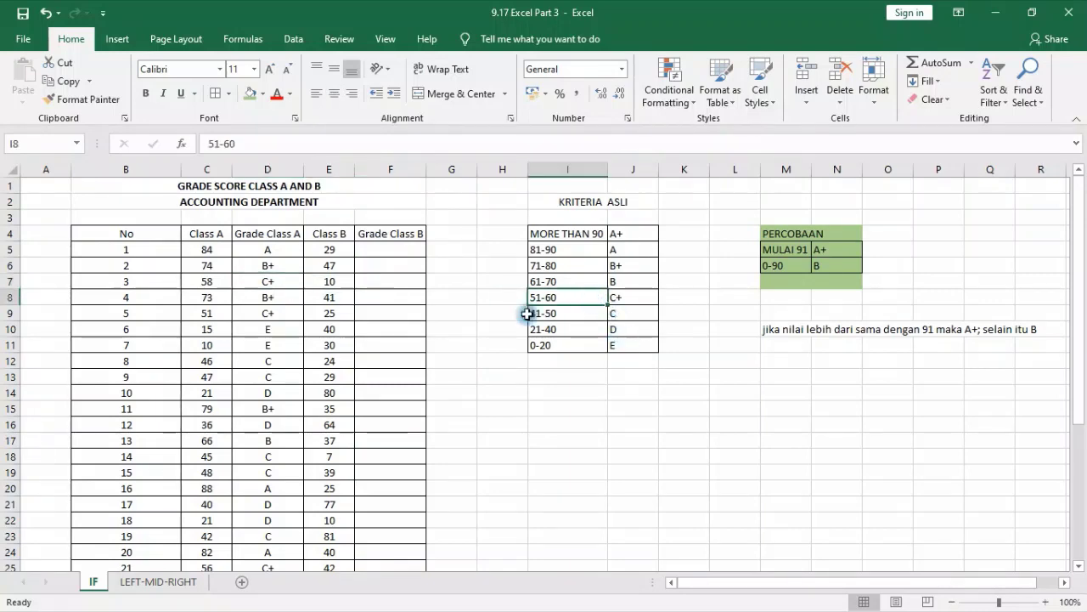
click(257, 311)
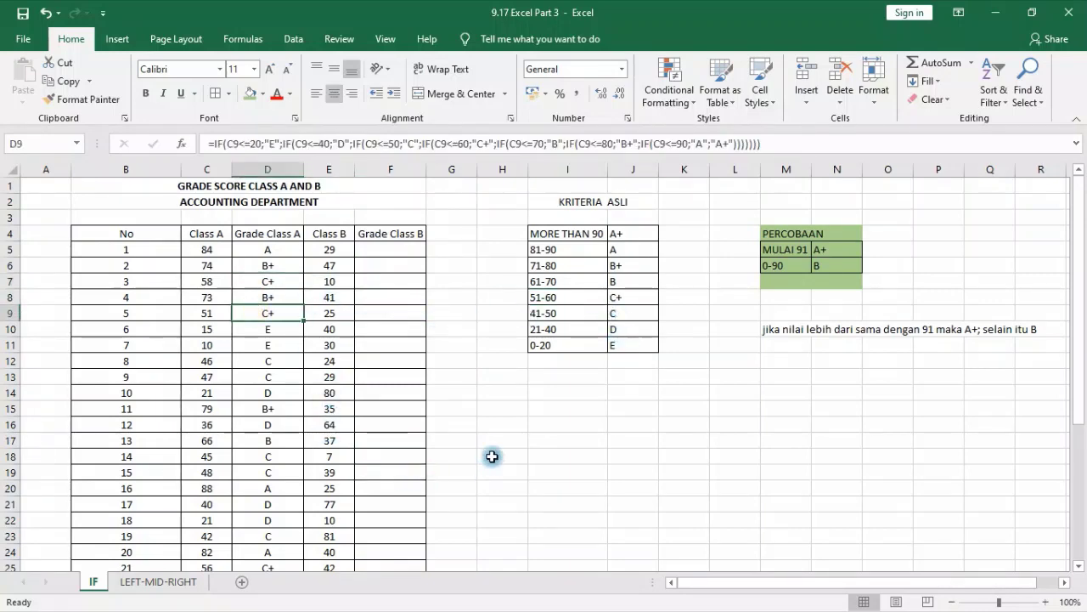
scroll(485, 447, down, 6)
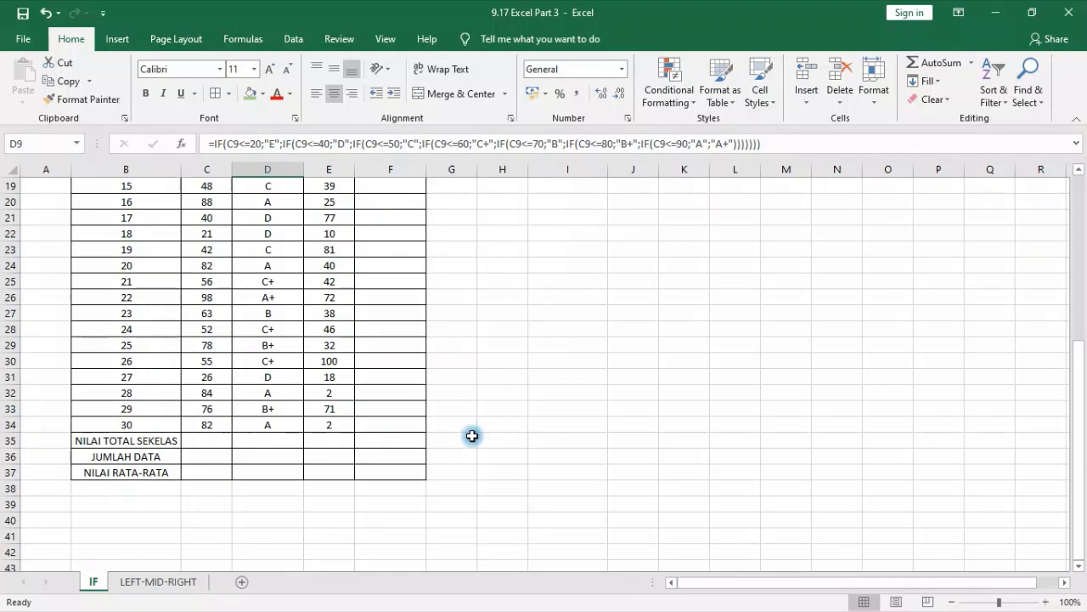
- Try reusing the Grade Class A formula by copying D5 to F5, review its references and clear F5 again
scroll(484, 445, up, 6)
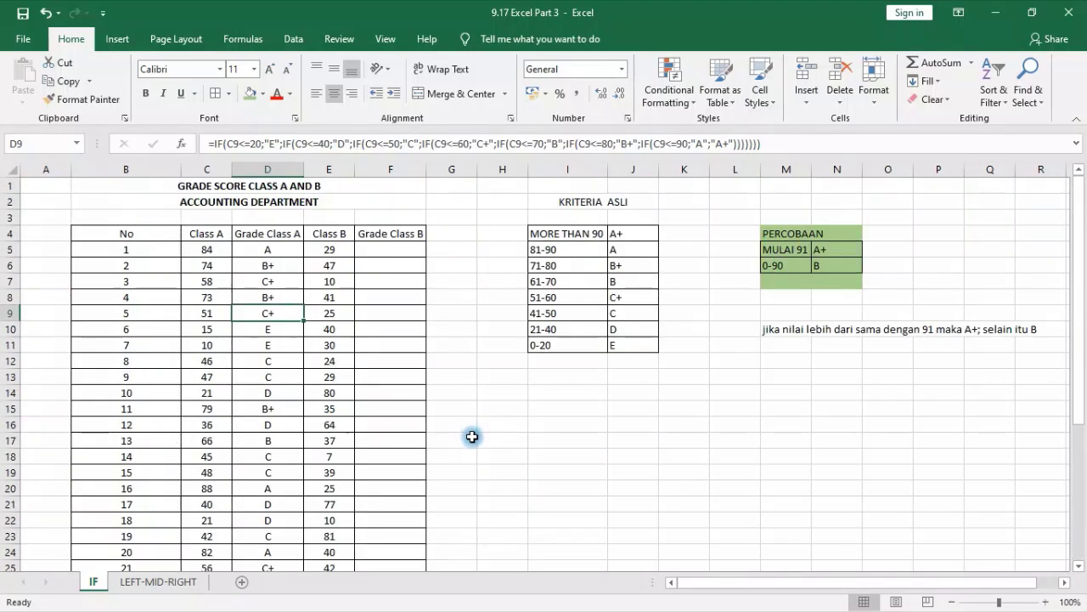
click(382, 244)
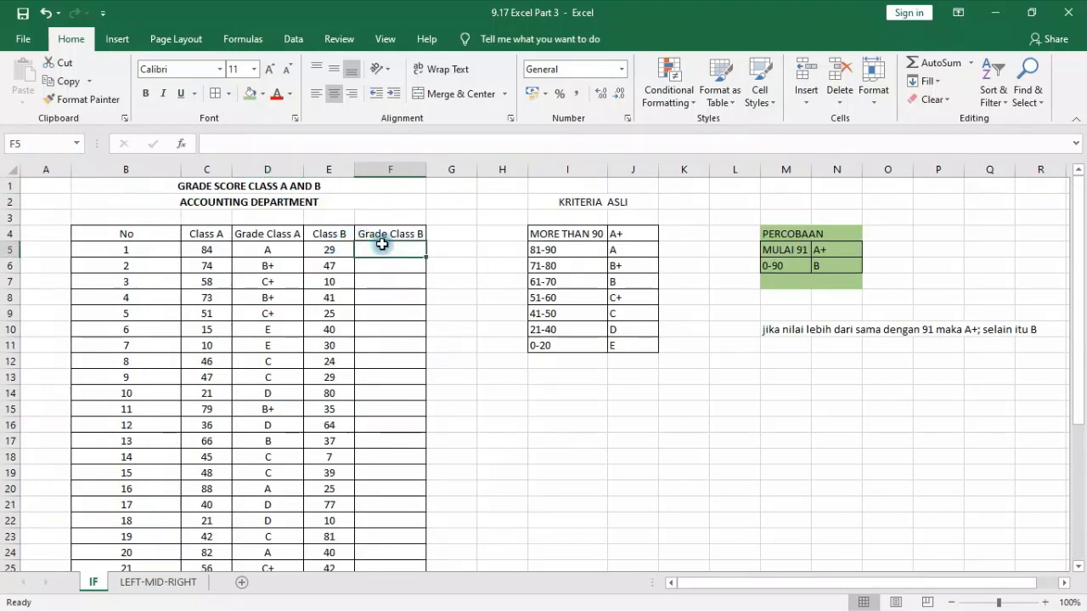
click(272, 248)
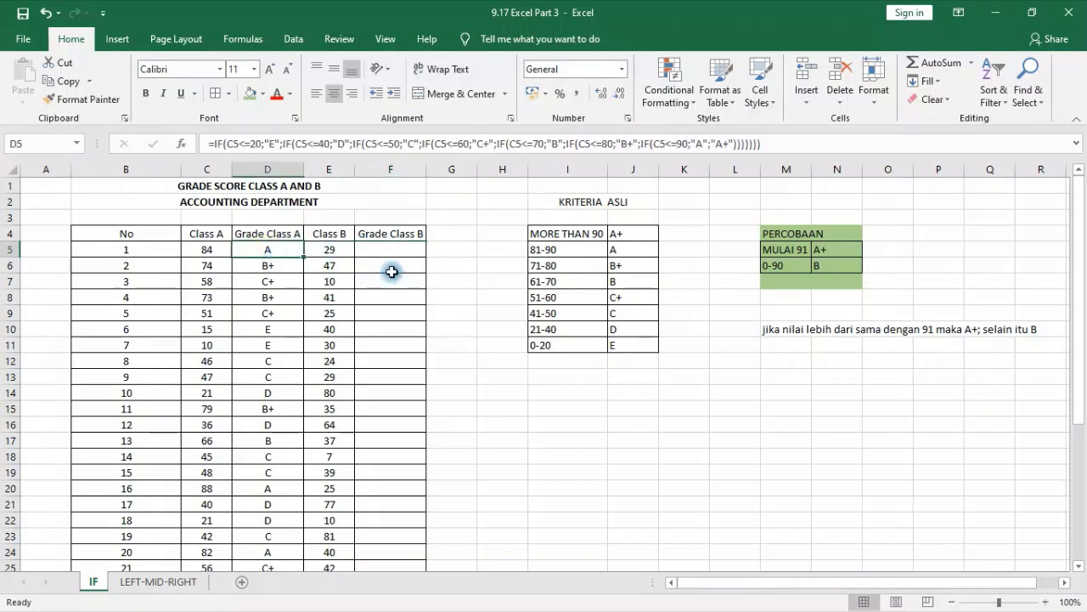
key(ctrl+c)
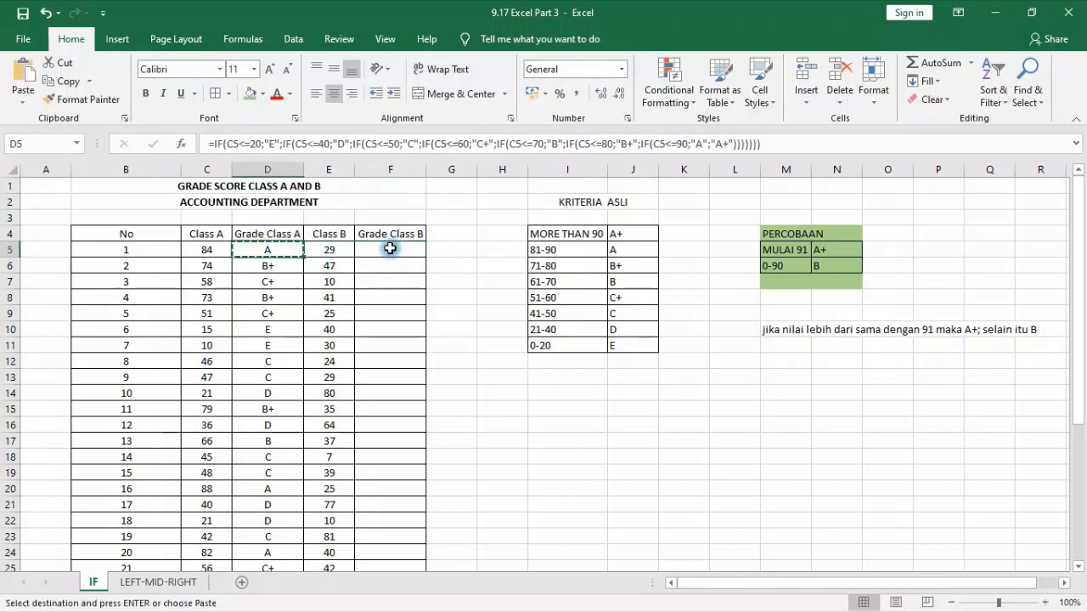
click(389, 248)
key(ctrl+v)
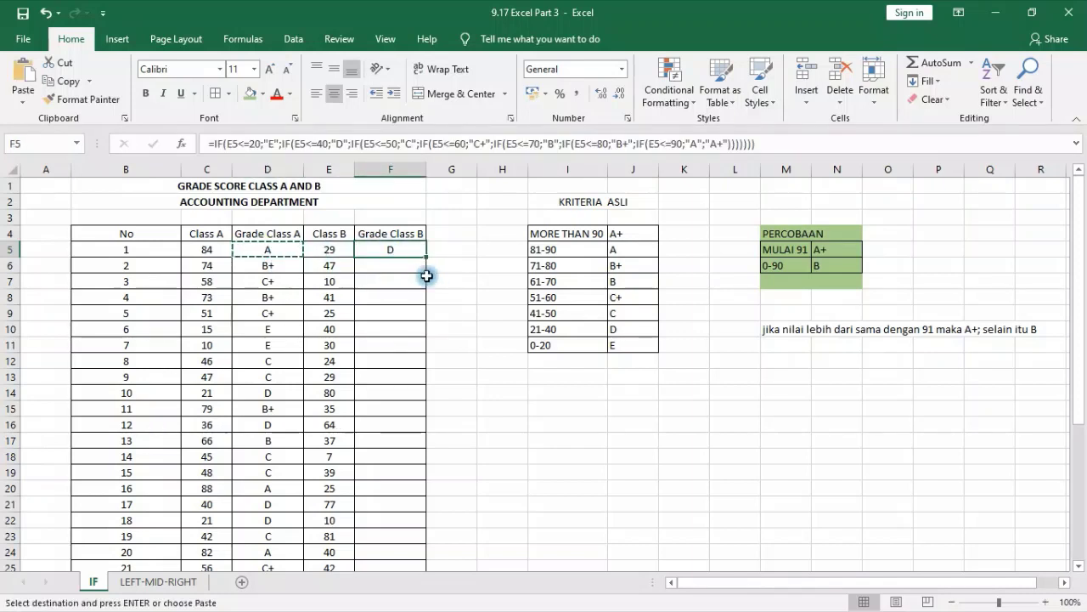
click(456, 141)
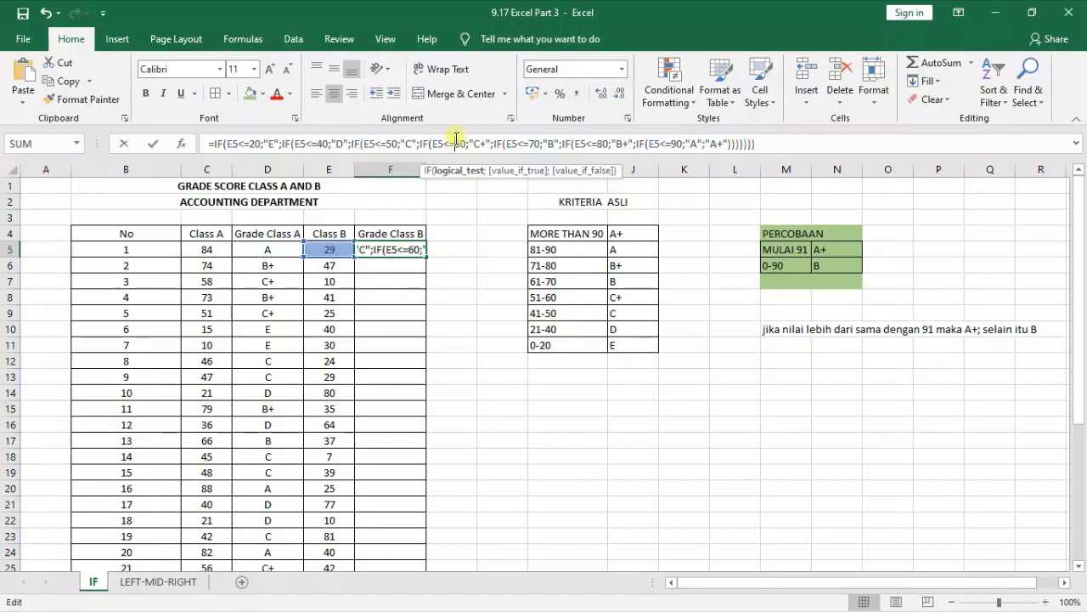
key(Escape)
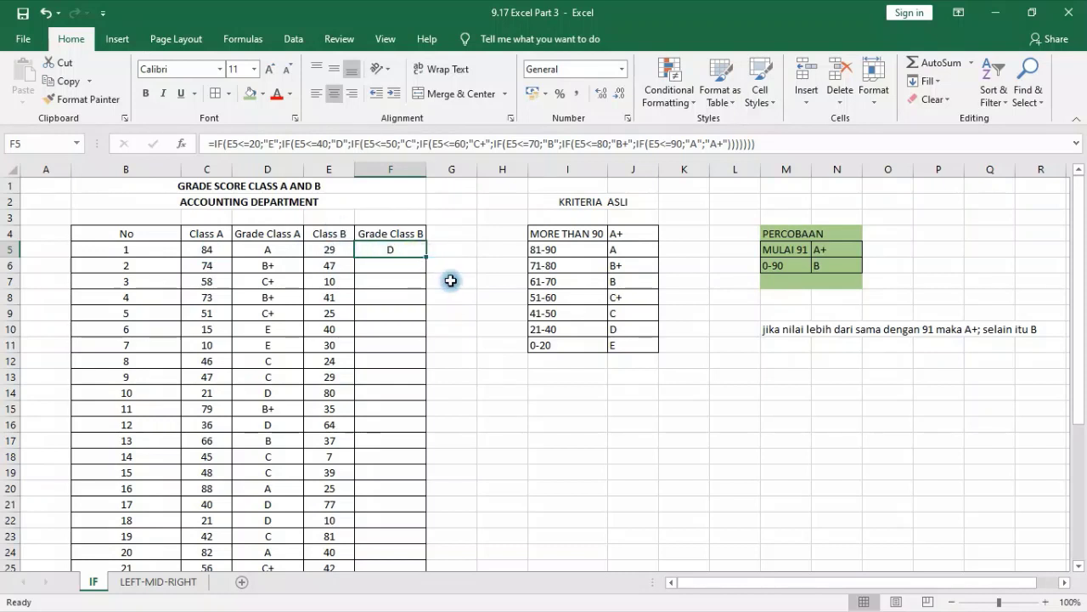
key(Delete)
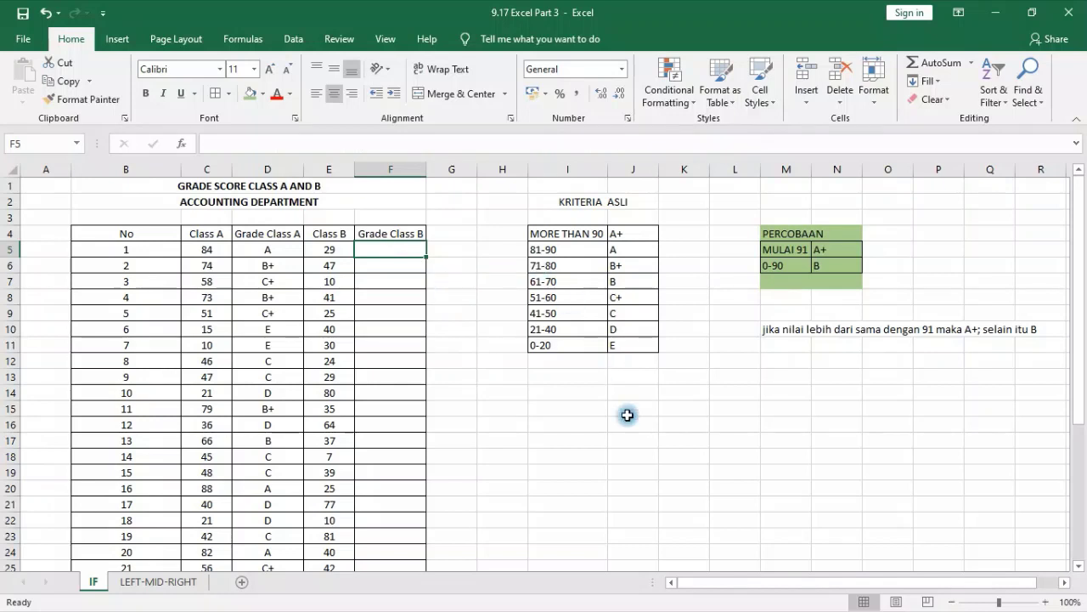
- Remove the green PERCOBAAN table by clearing the contents of columns M:O and the borders and fill of M3:N9
drag(781, 170, 869, 226)
key(Delete)
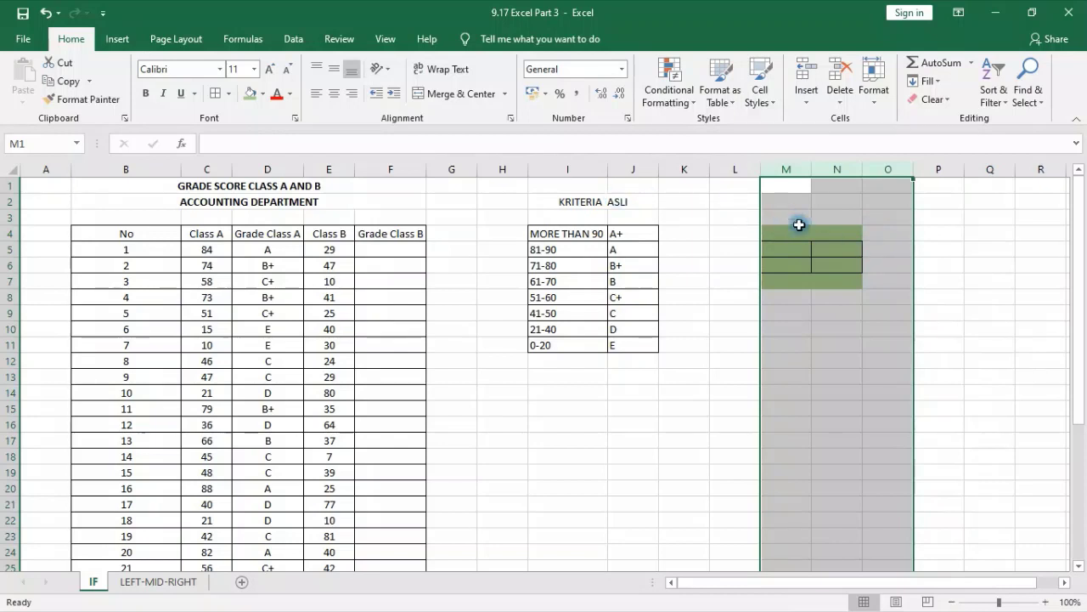
drag(798, 220, 839, 316)
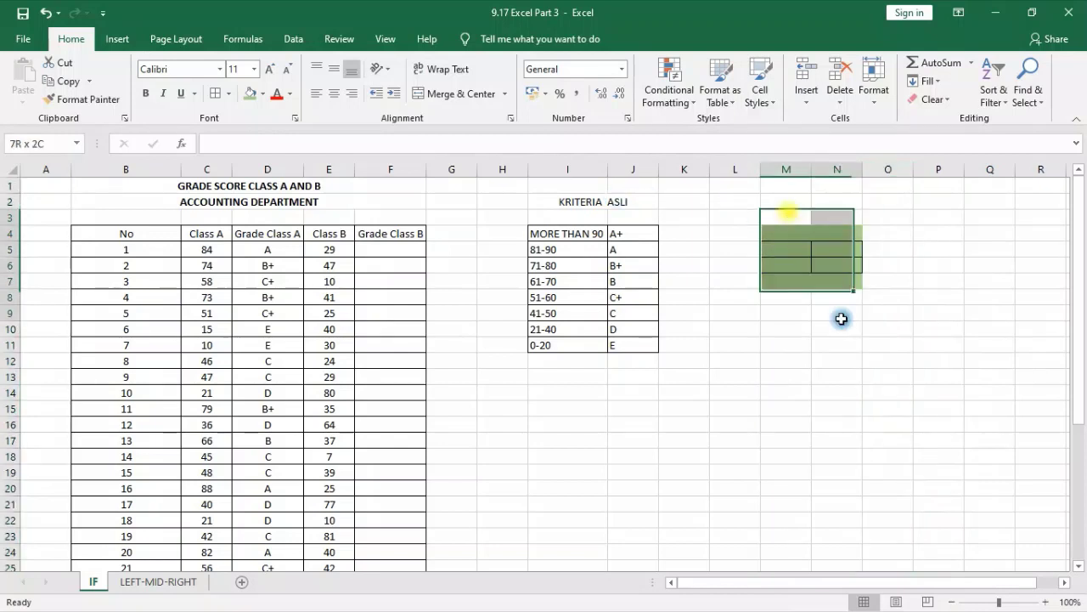
click(229, 96)
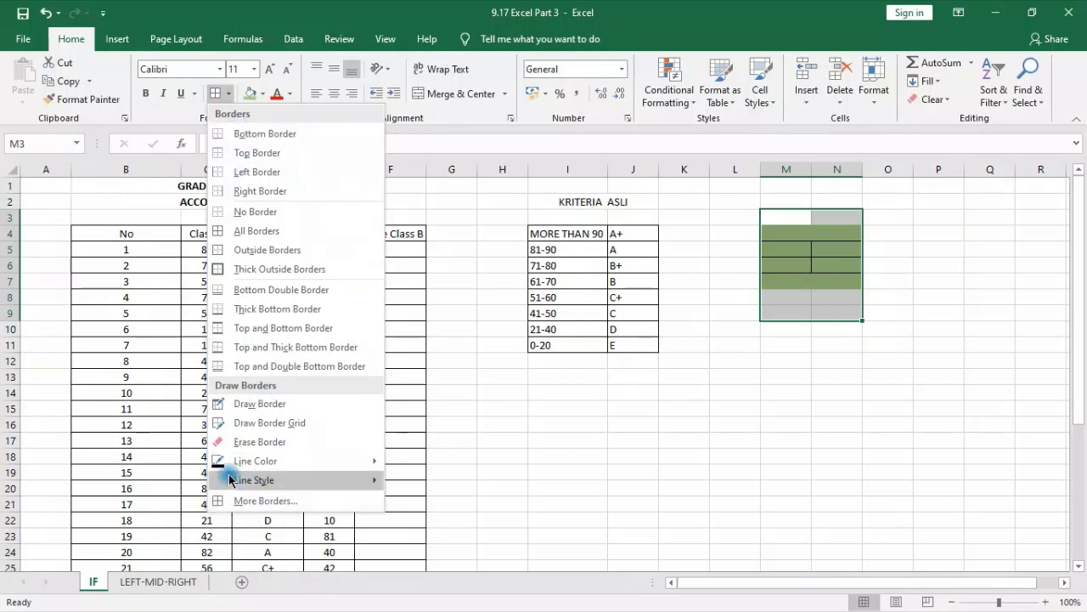
click(239, 231)
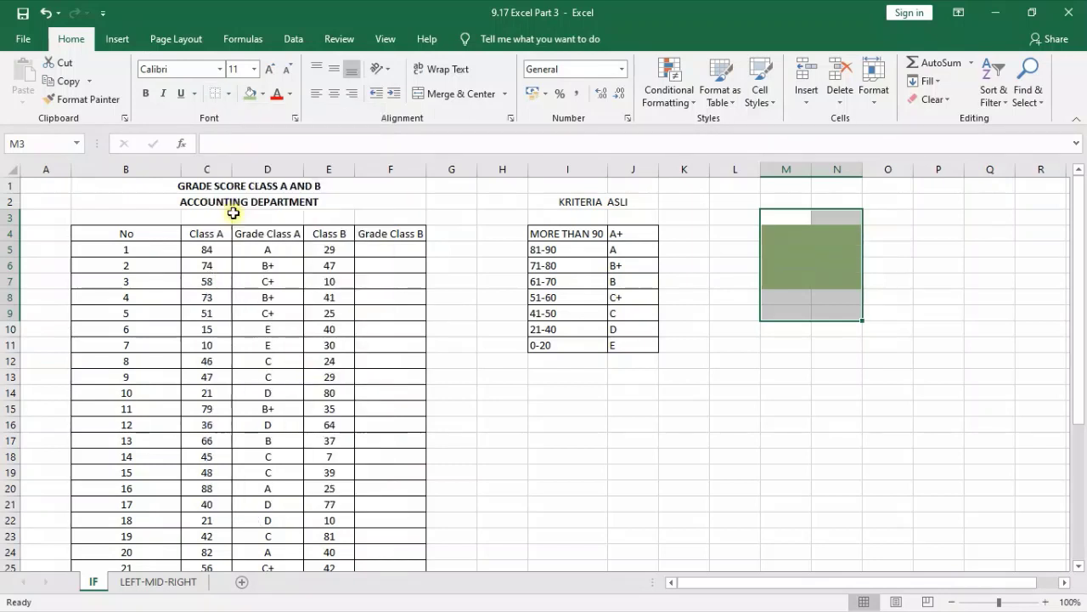
click(255, 94)
click(262, 94)
click(270, 232)
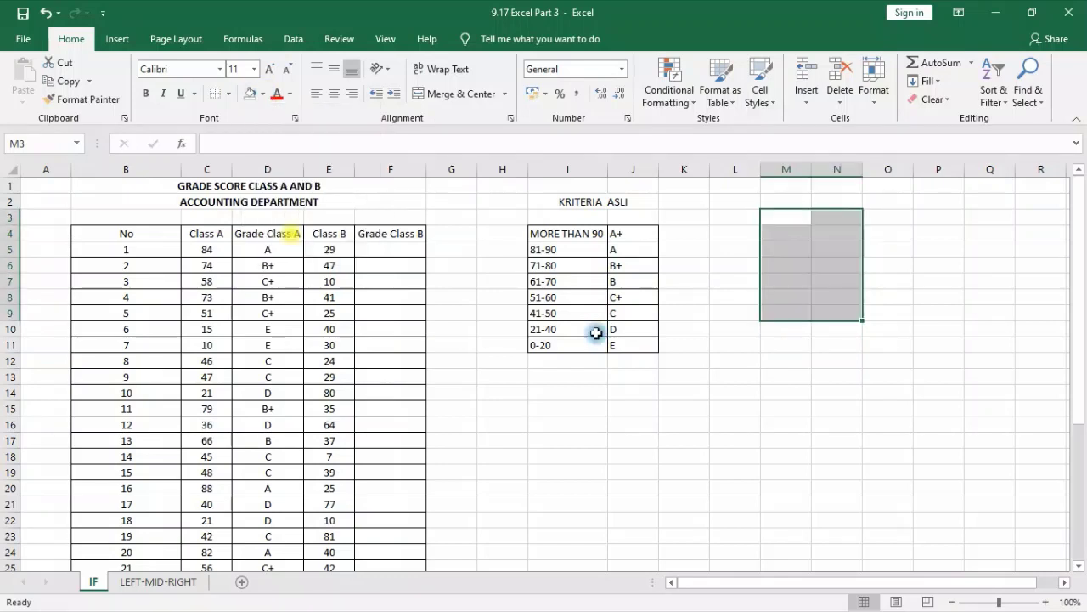
click(735, 391)
click(633, 201)
- Start an IF formula in F5 under Grade Class B that tests whether E5>90
click(378, 247)
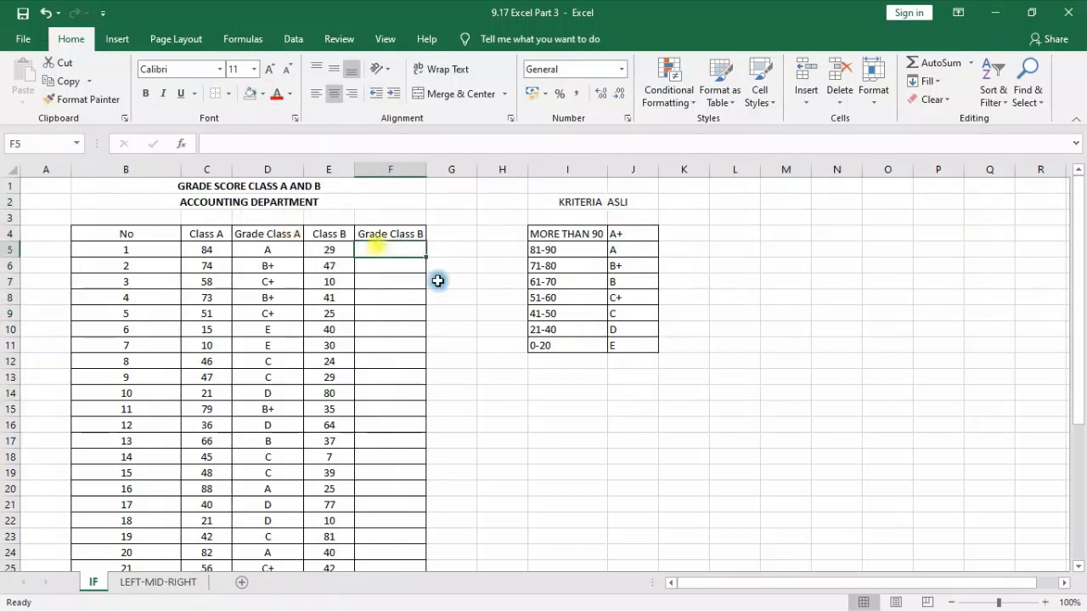
click(289, 248)
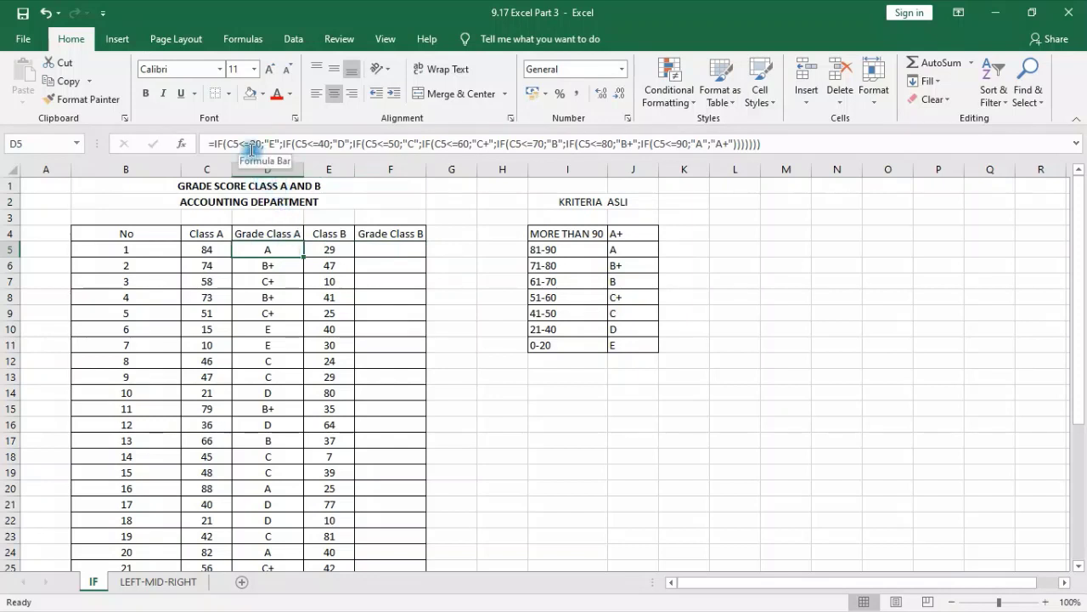
click(378, 249)
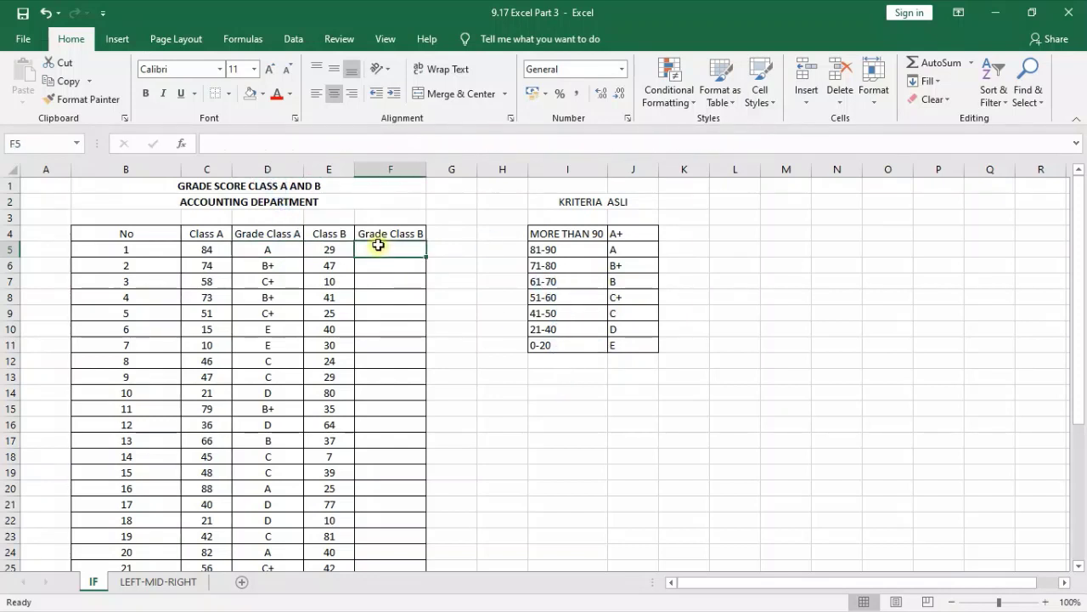
text(=)
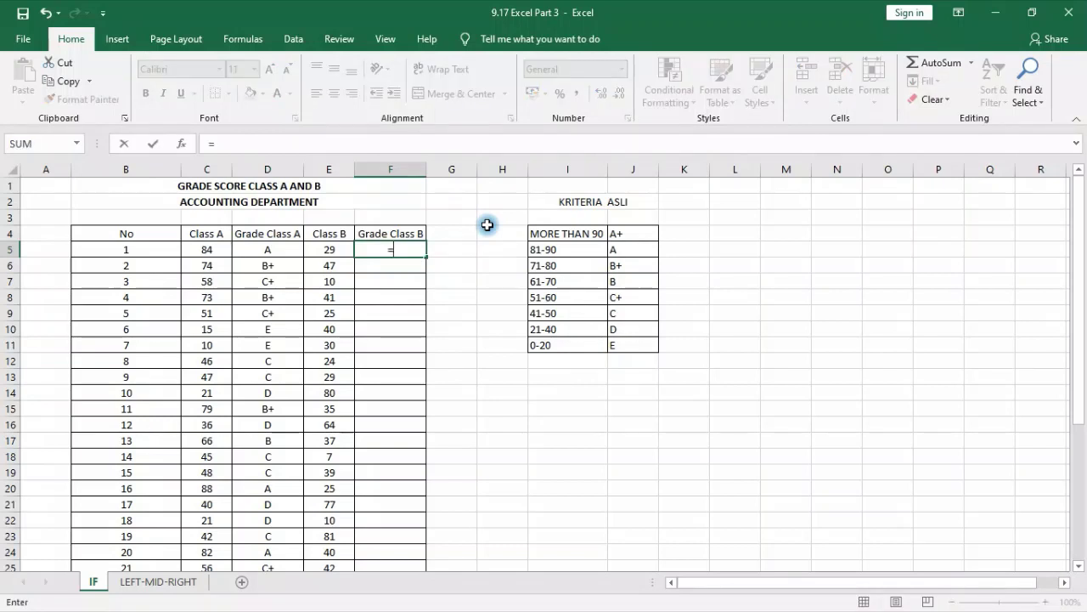
text(if)
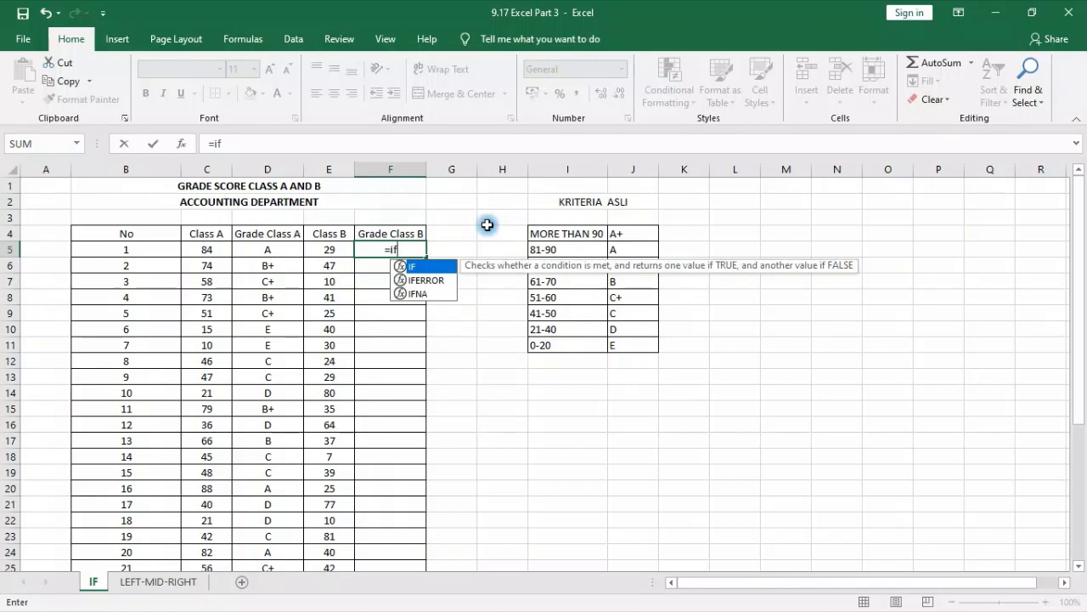
text(()
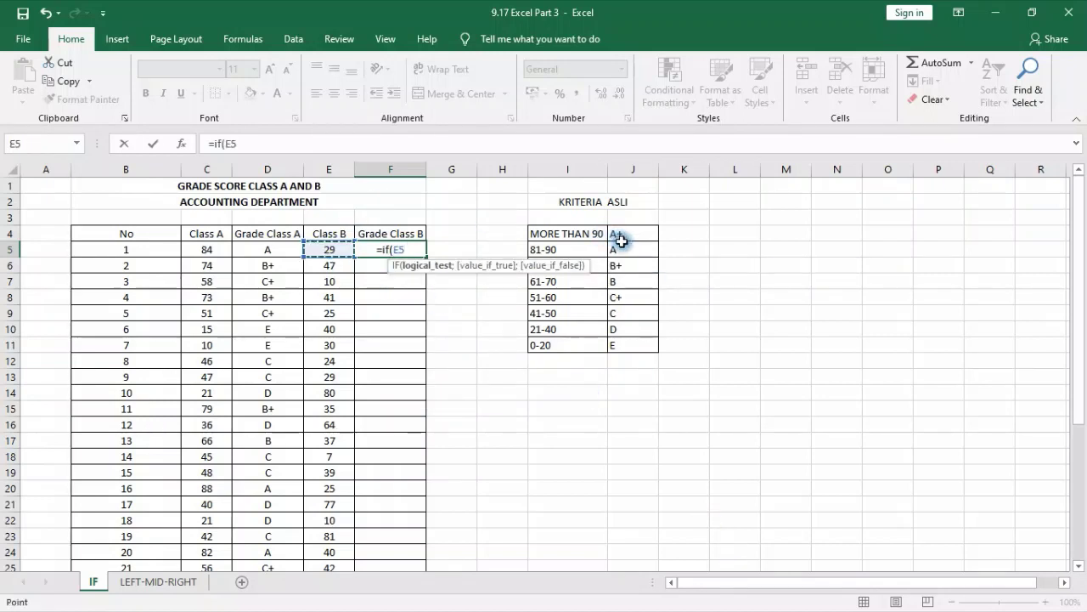
text(>)
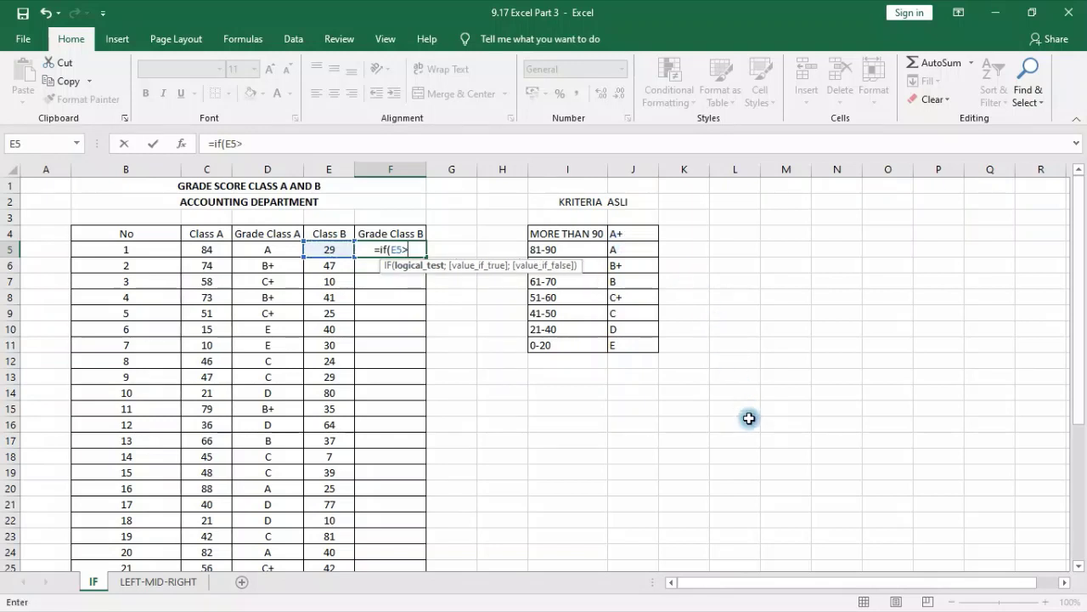
text(90)
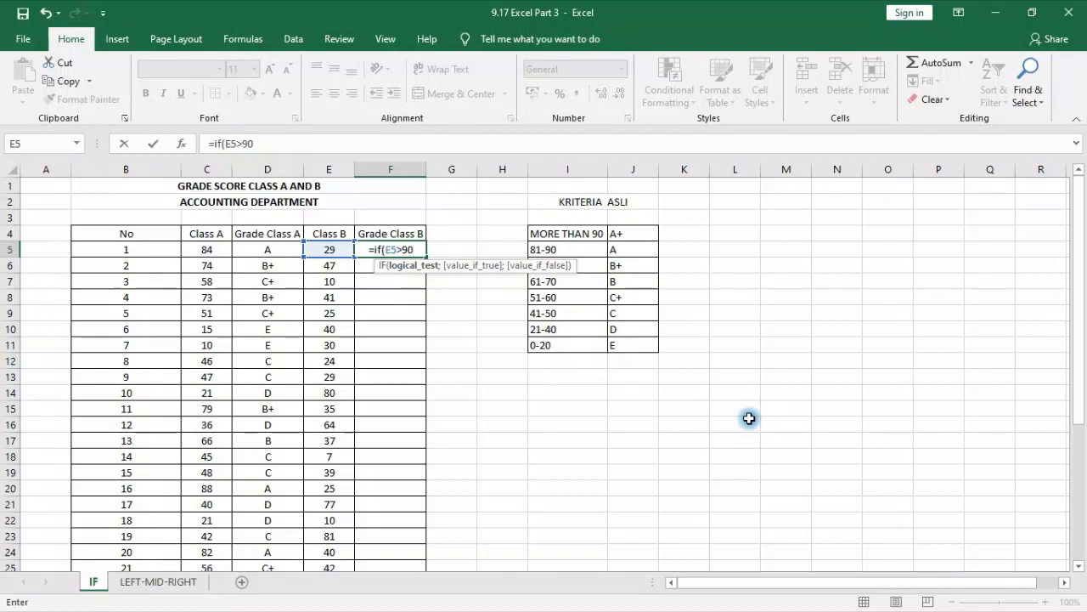
- Give "A+" as the true result of the E5>90 test and continue to the false argument
text(;)
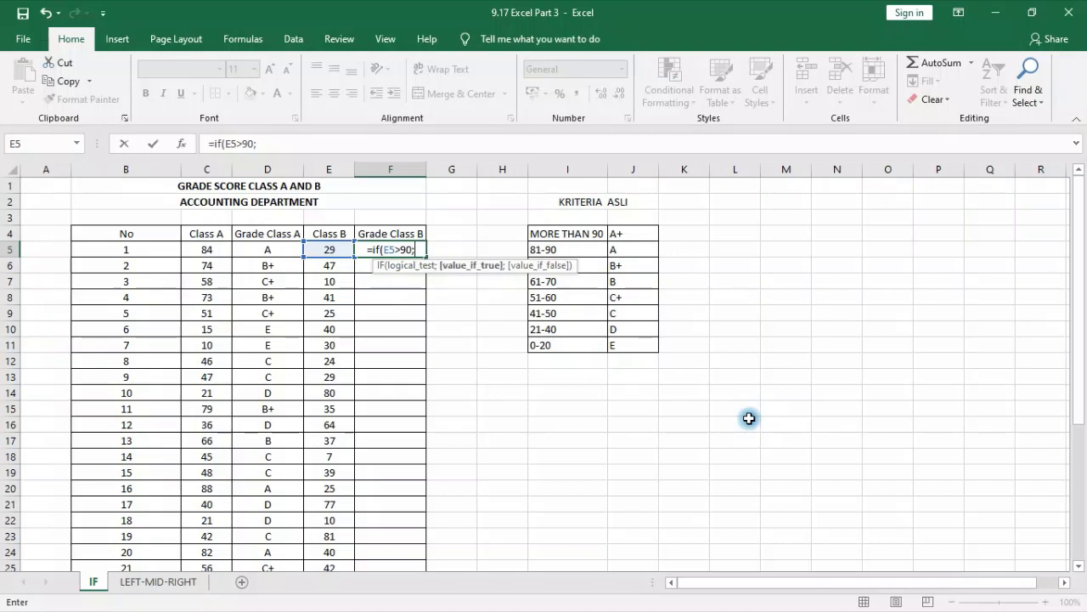
text(")
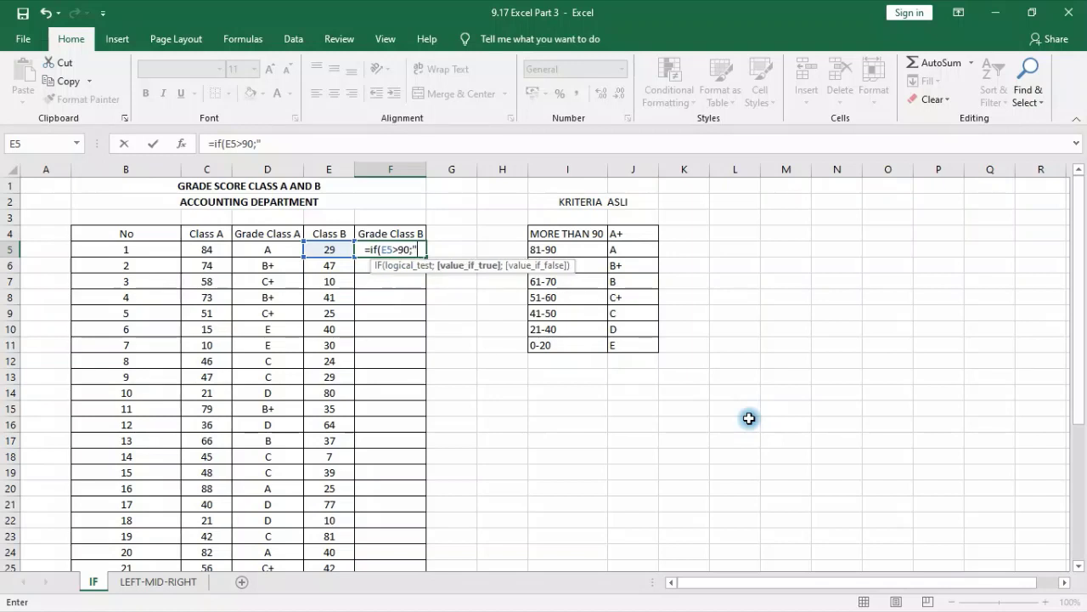
text(A+)
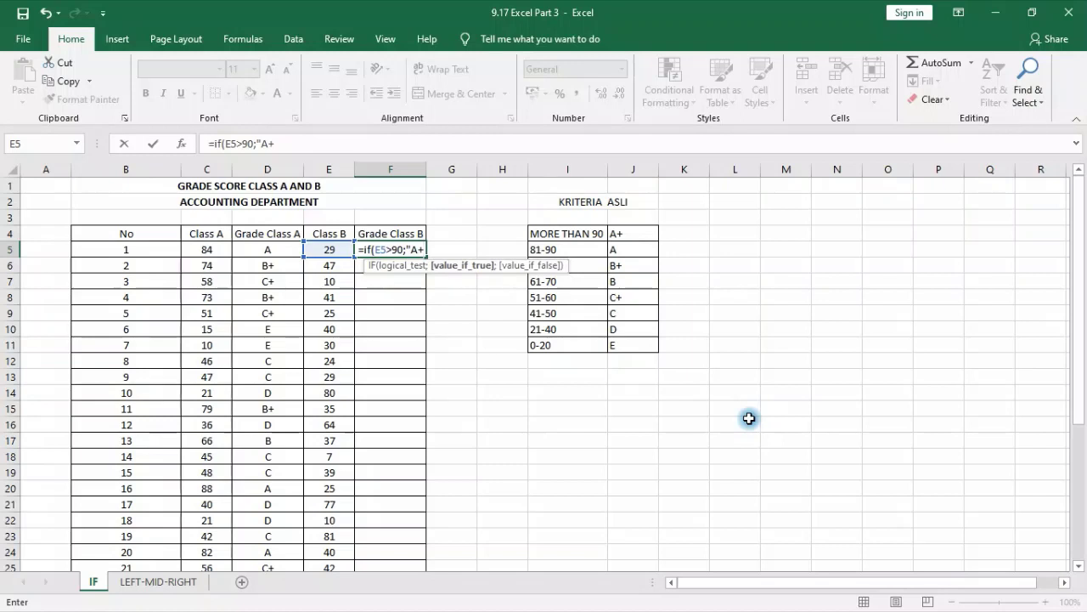
text(")
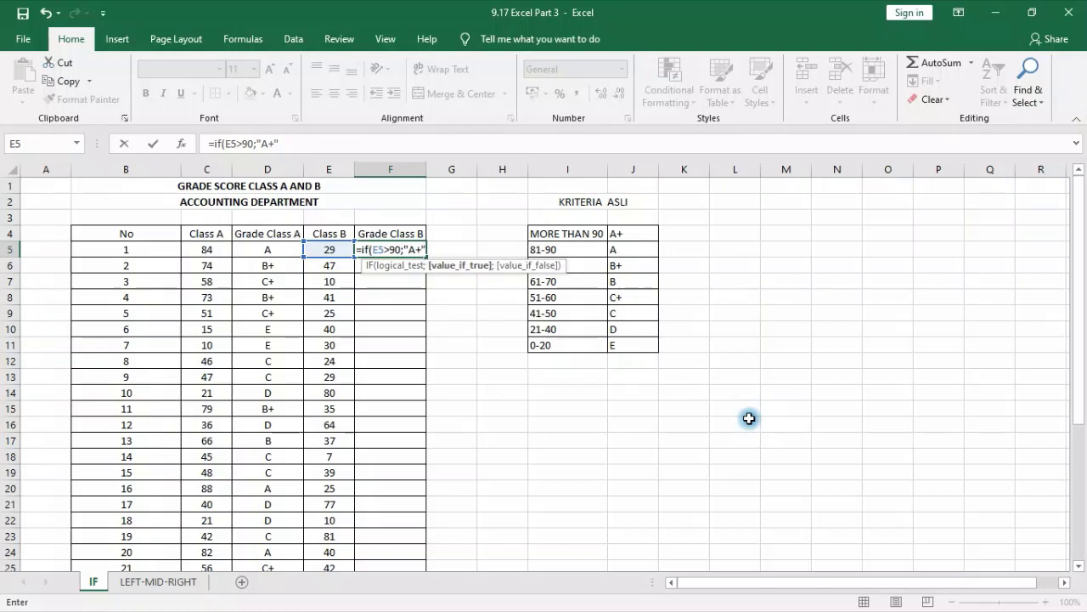
text(;)
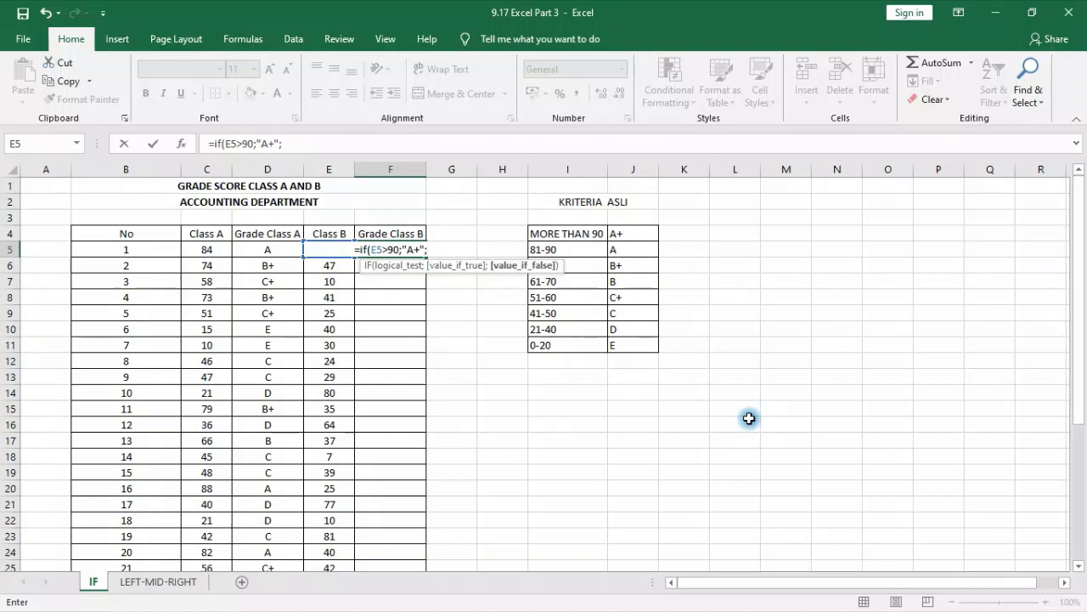
- Nest a second IF in the false argument of the F5 formula, testing whether e5>=81
text(if()
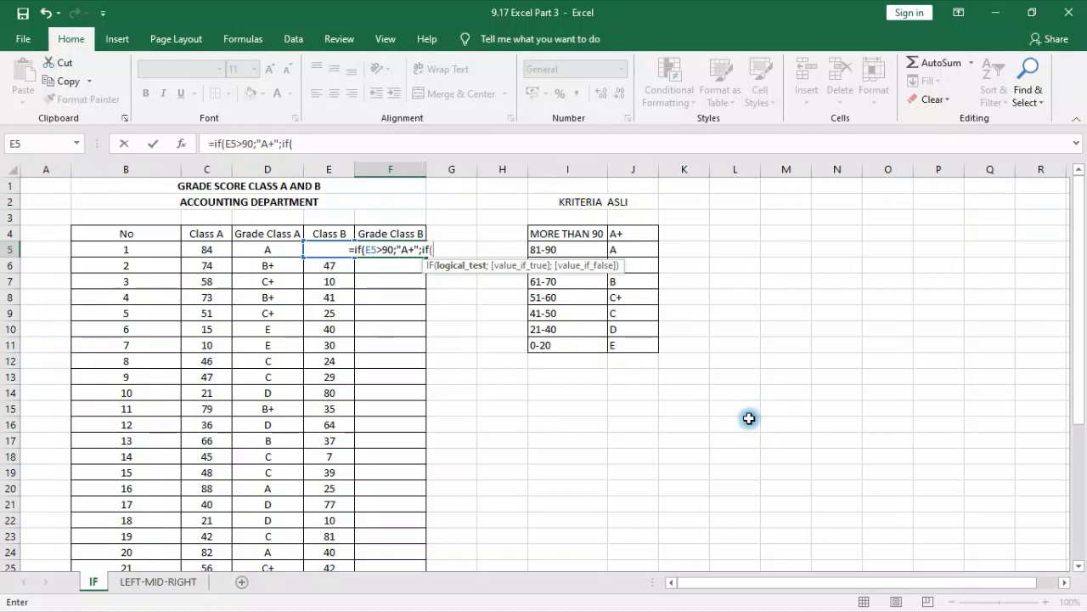
text(e5)
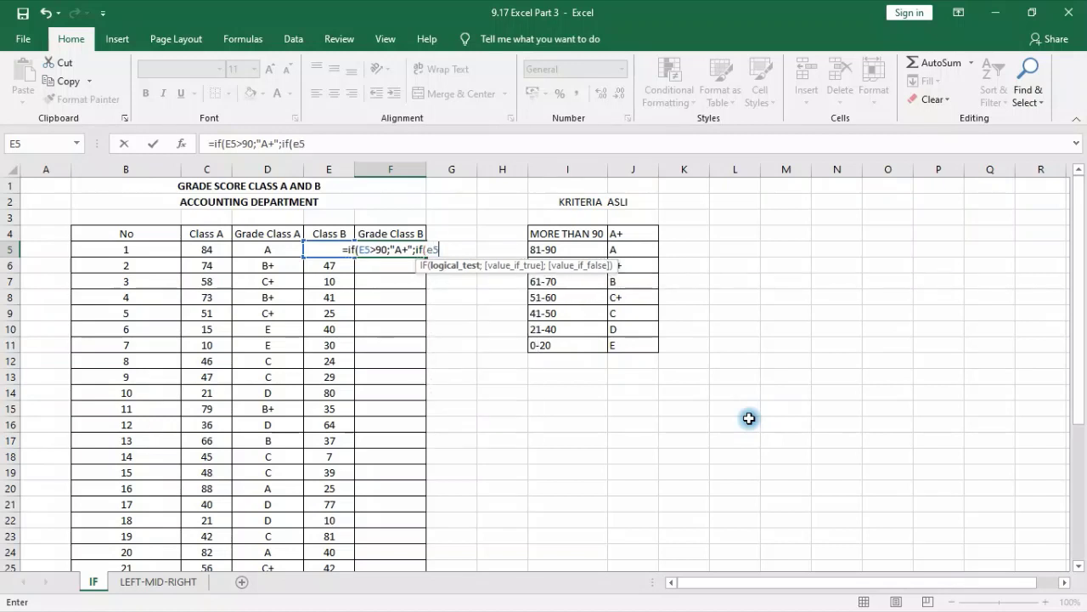
text(>)
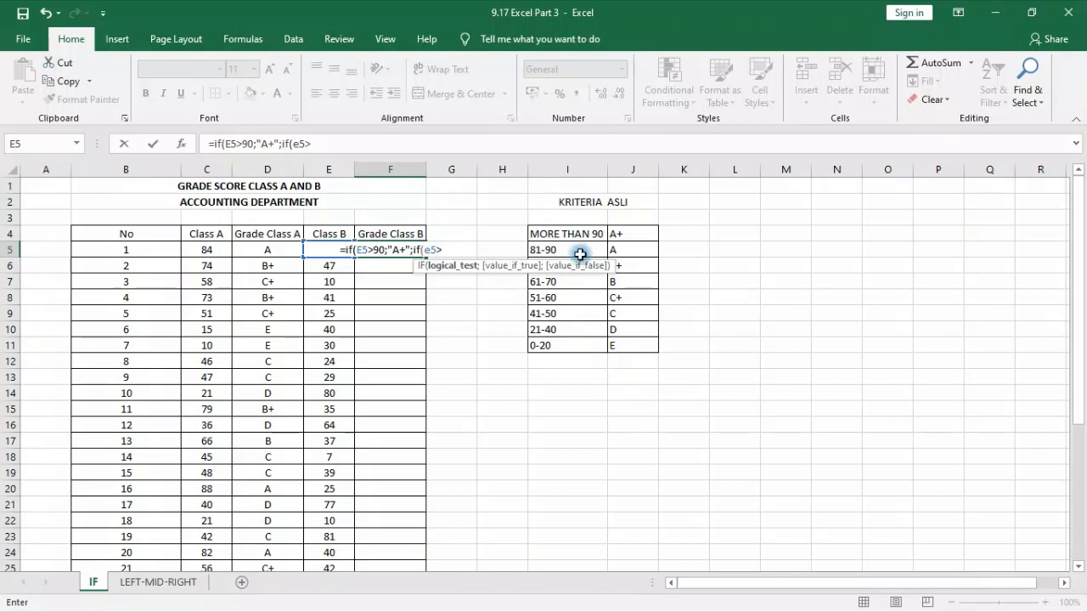
click(356, 147)
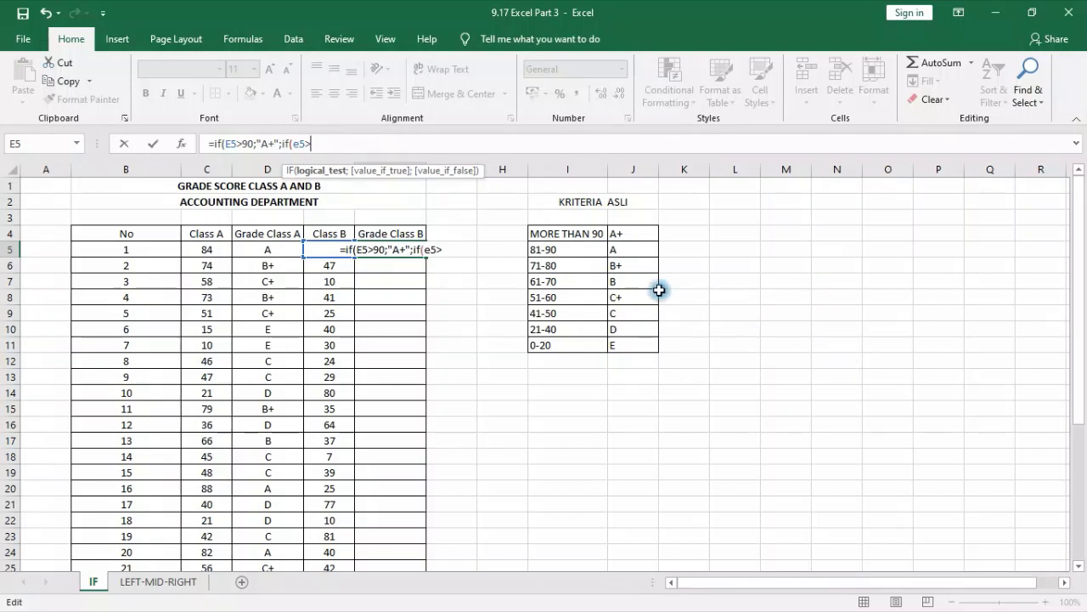
text(80)
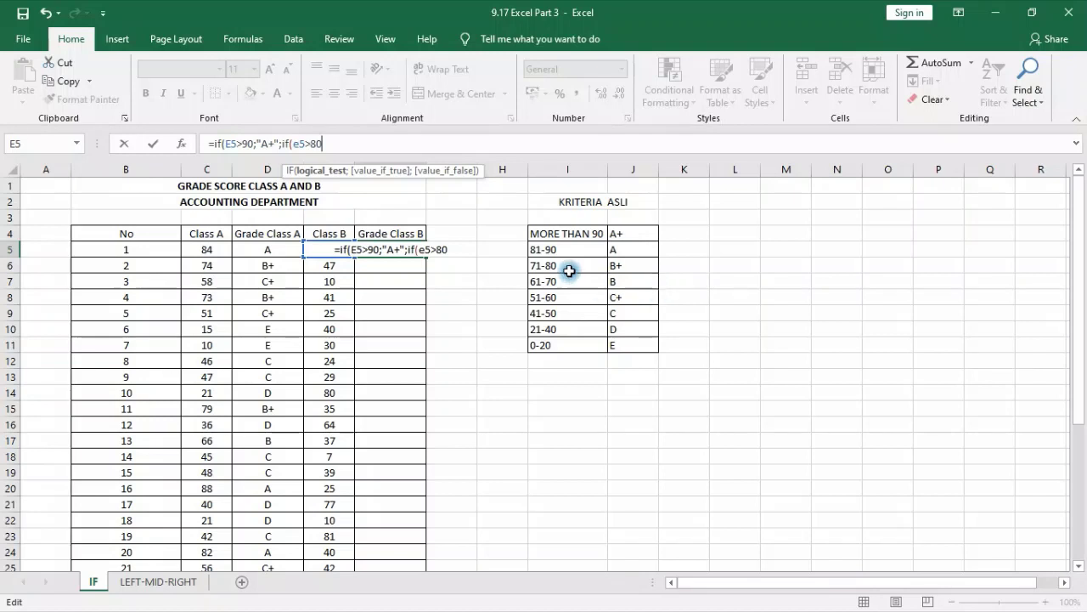
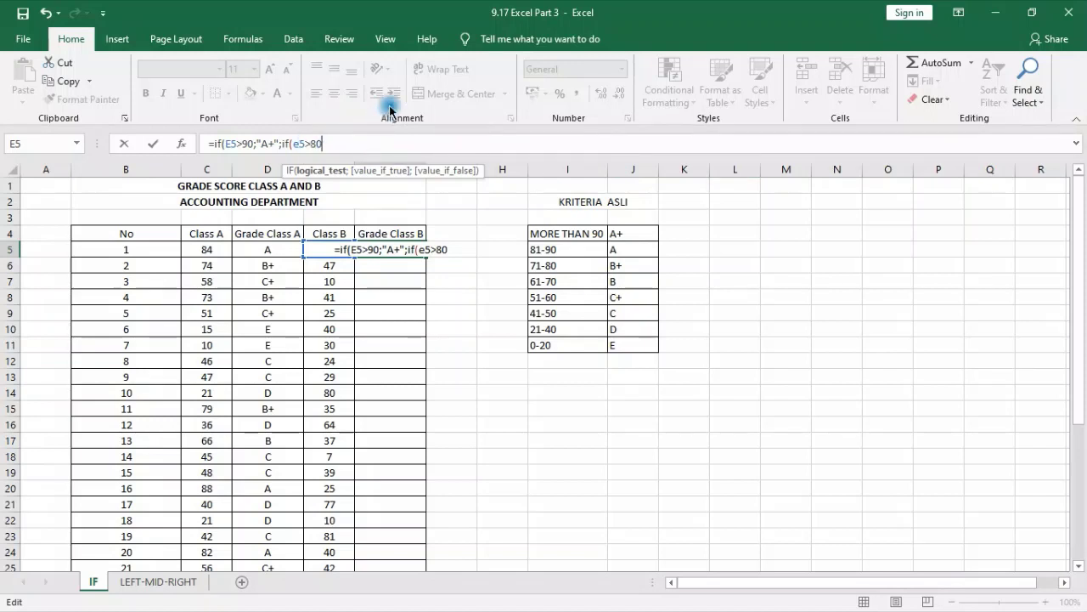
key(BackSpace)
key(BackSpace)
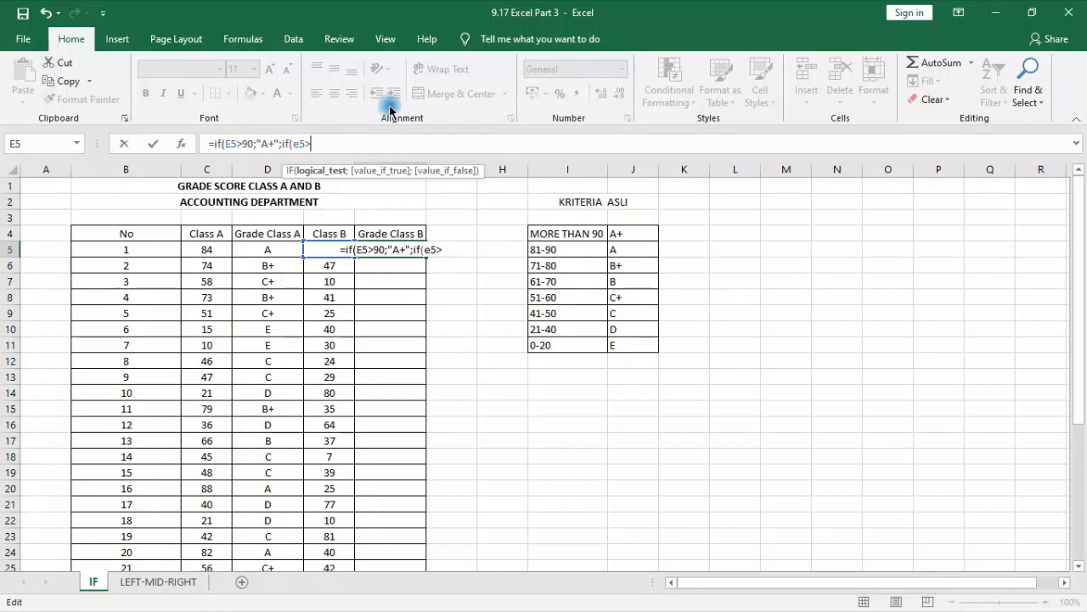
text(=81)
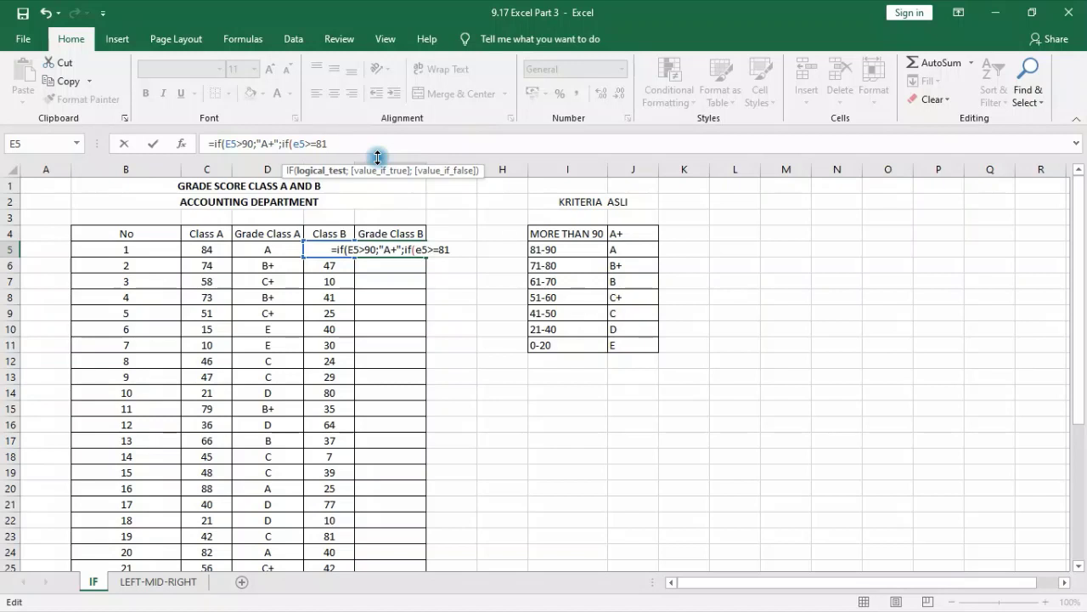
click(379, 143)
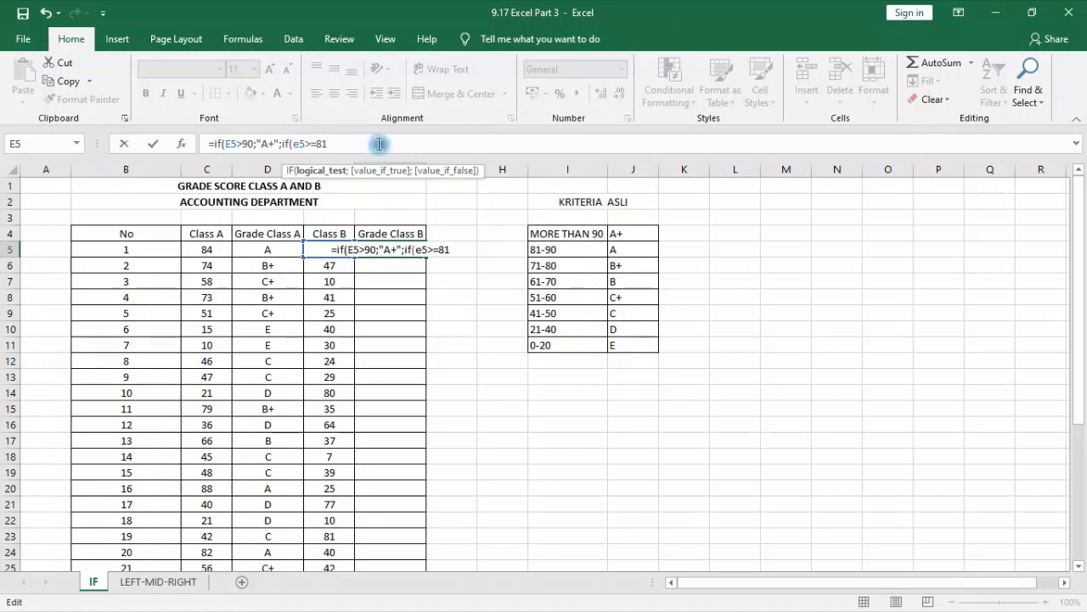
- Give "A" as the true result of the e5>=81 test and continue to its false argument
text(;)
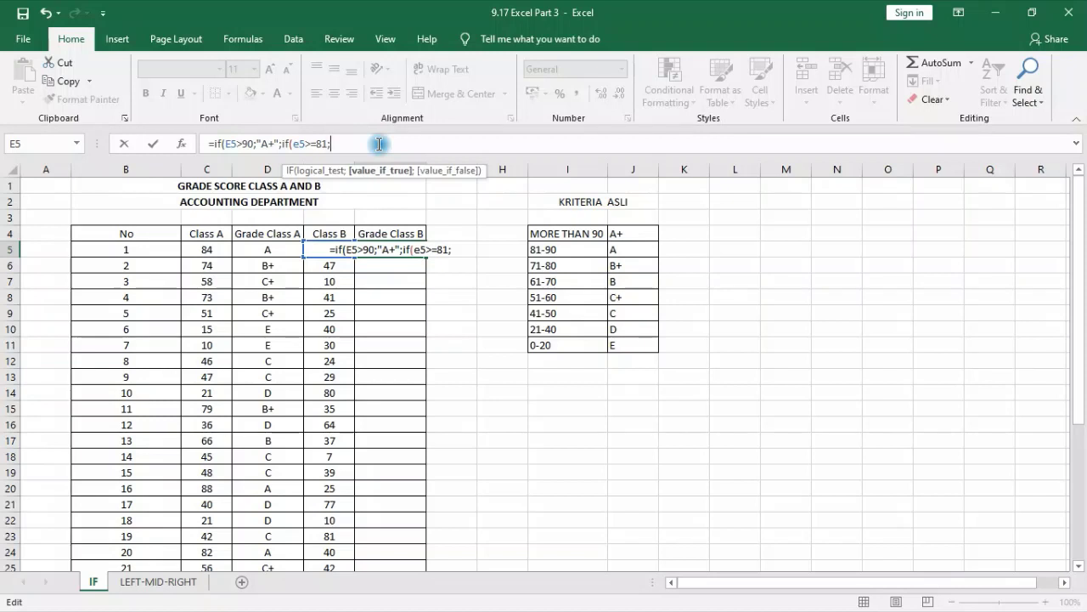
text(")
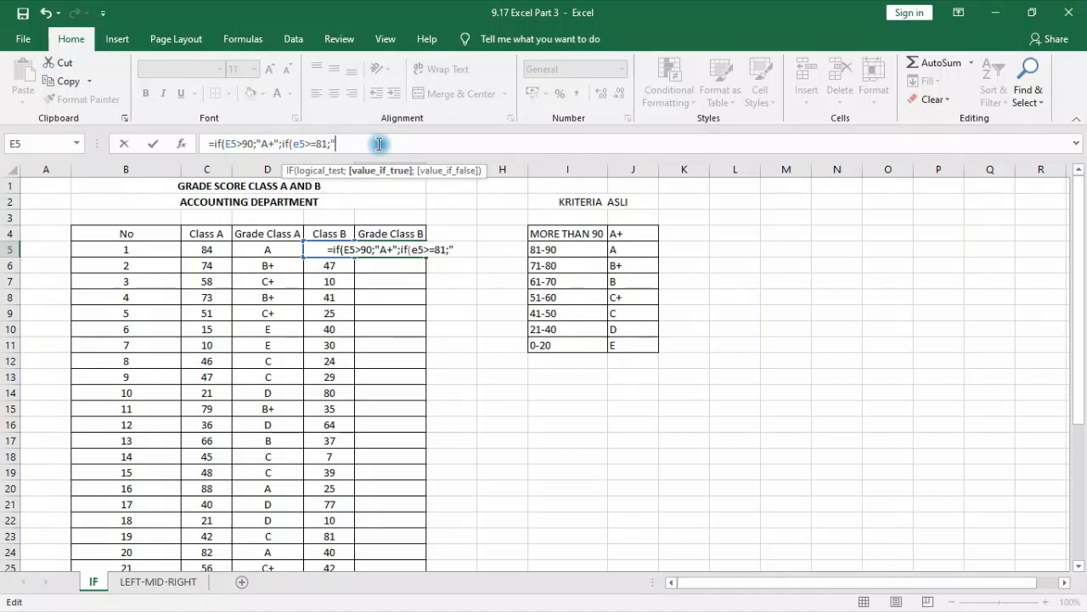
text(A")
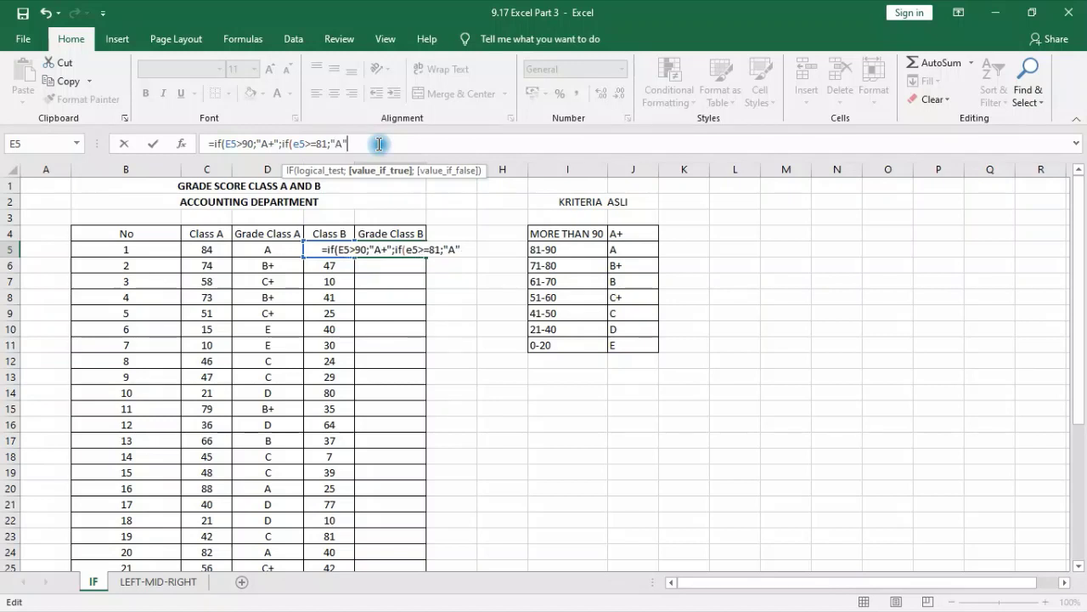
text(;)
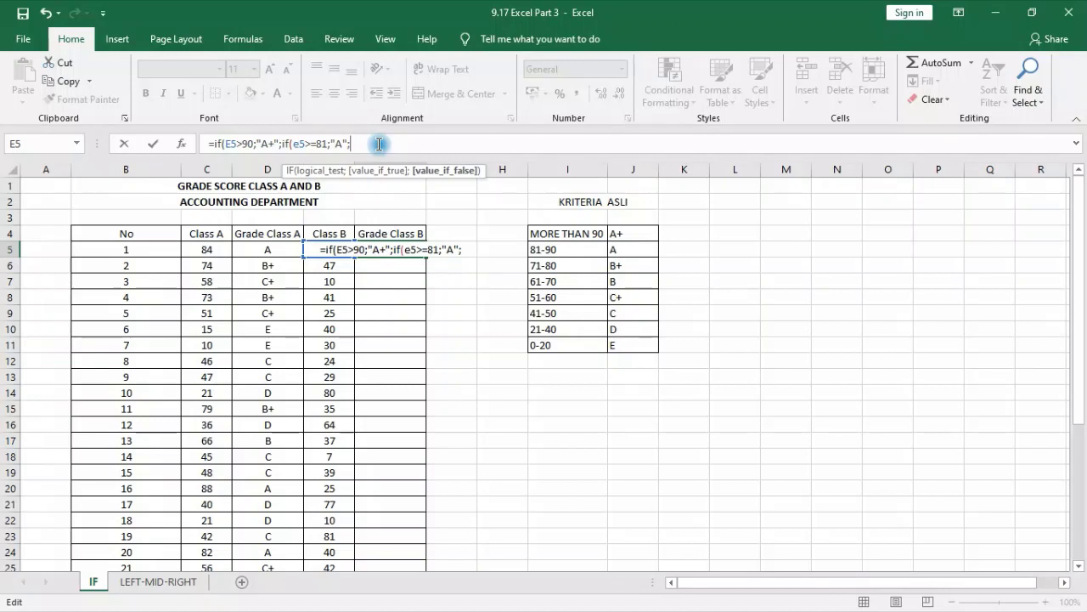
- Nest a third IF in the F5 formula that returns "B+" when e5>=71, and continue to its false argument
text(if()
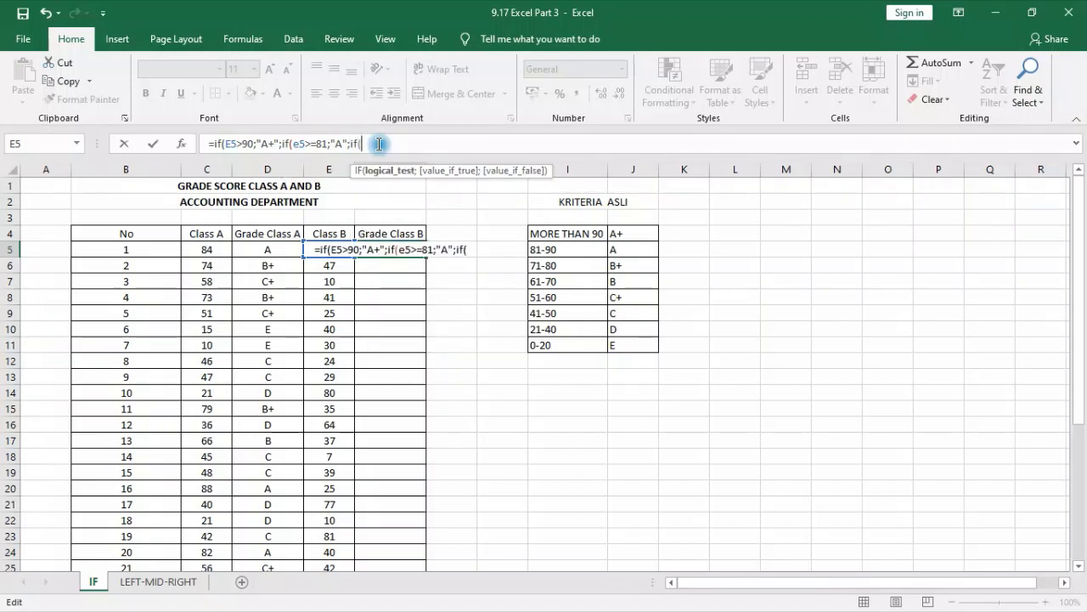
text(e5)
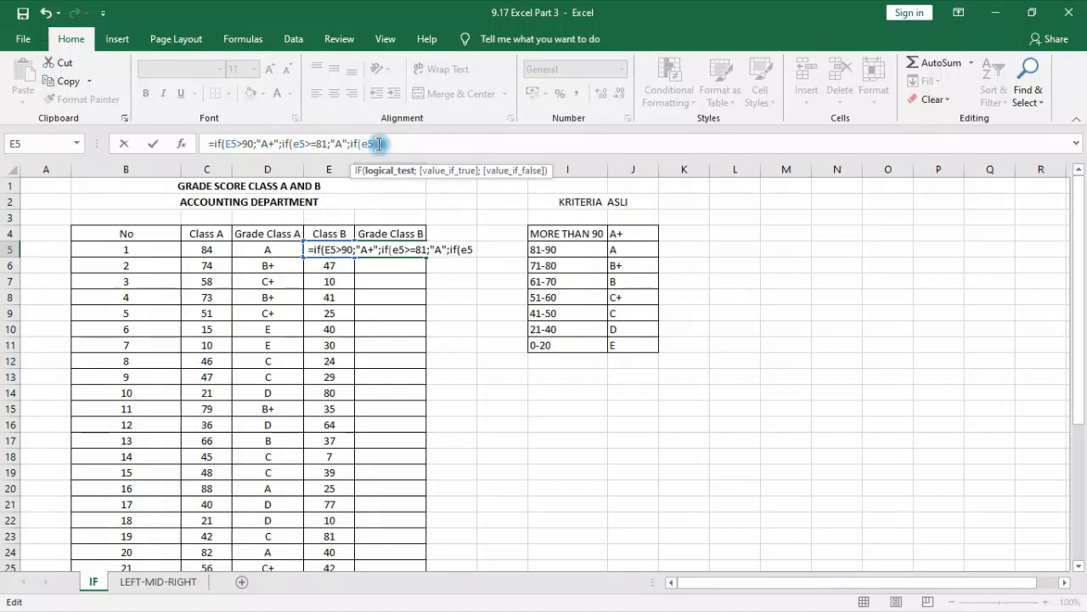
text(>)
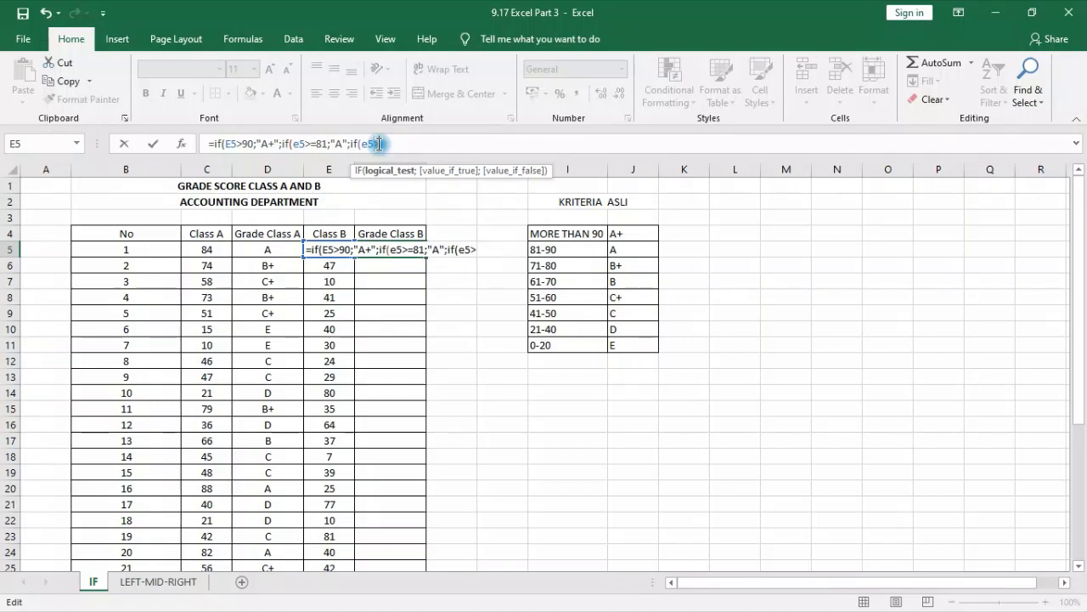
text(=)
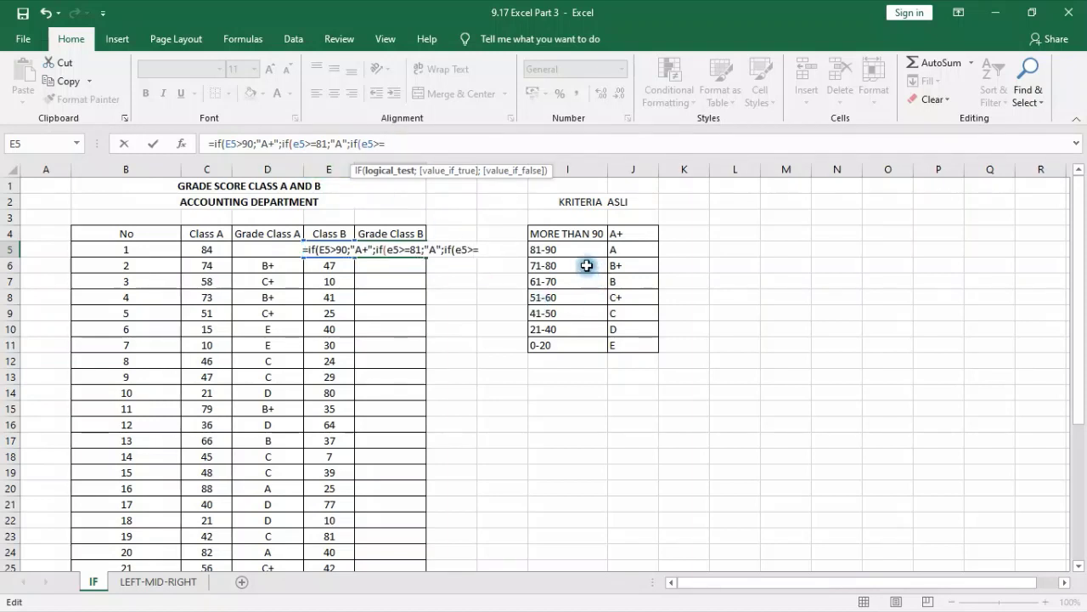
text(71)
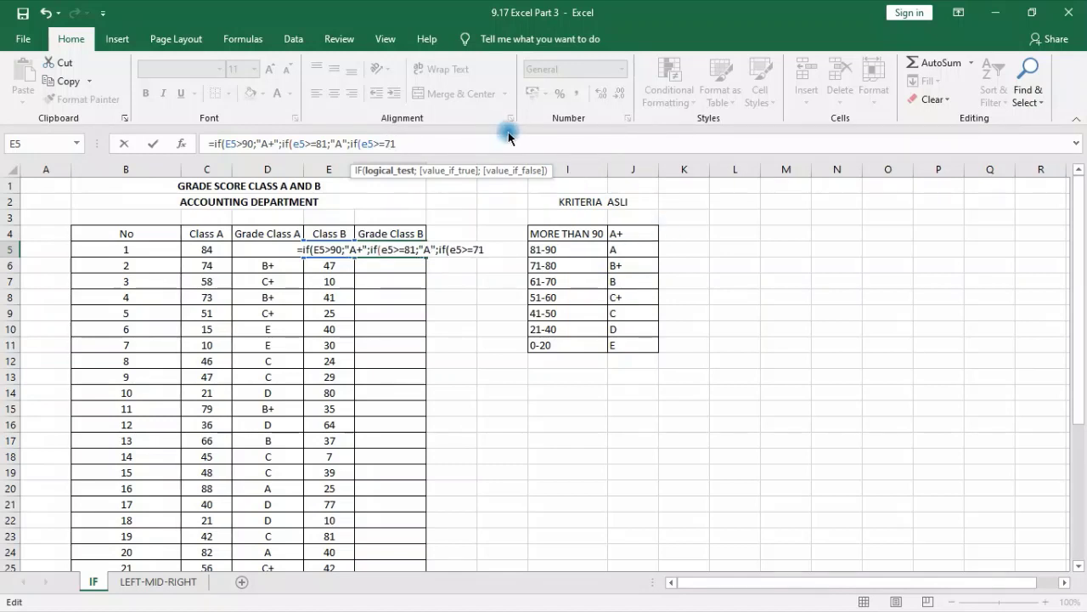
text(;)
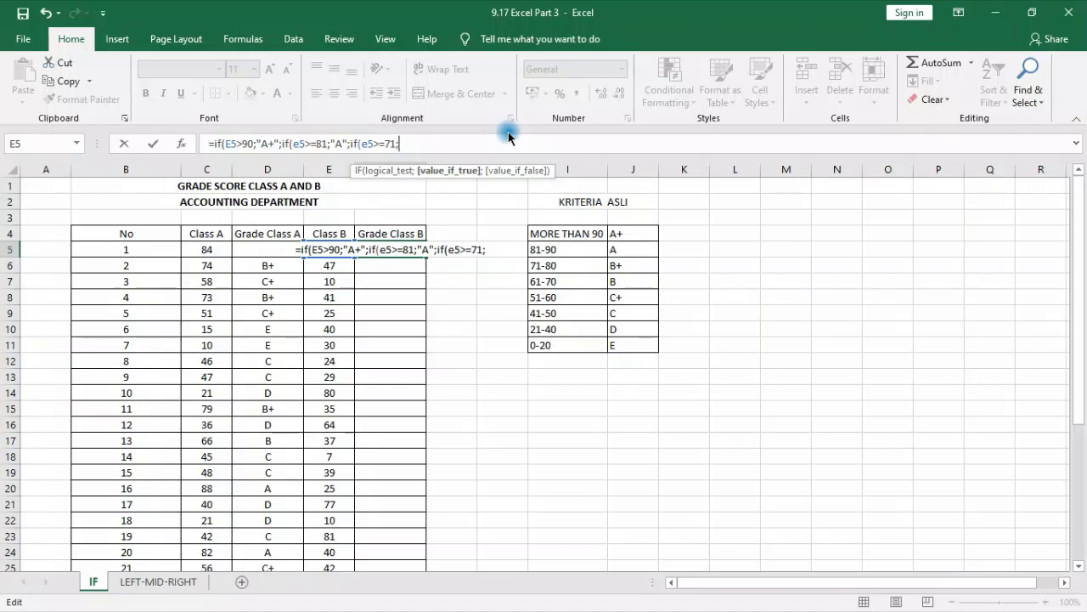
text("B+")
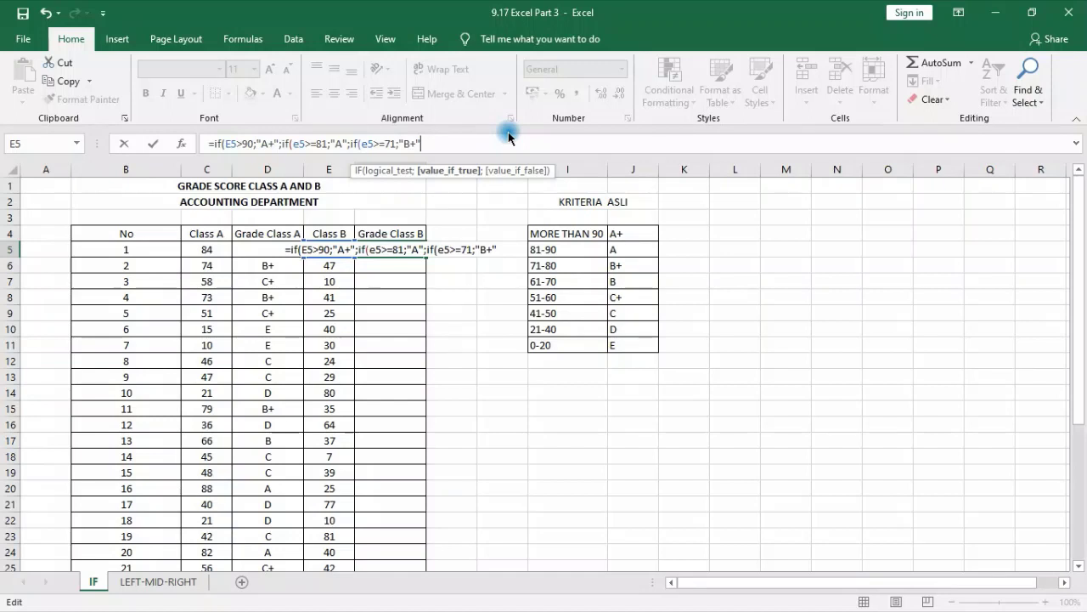
text(;)
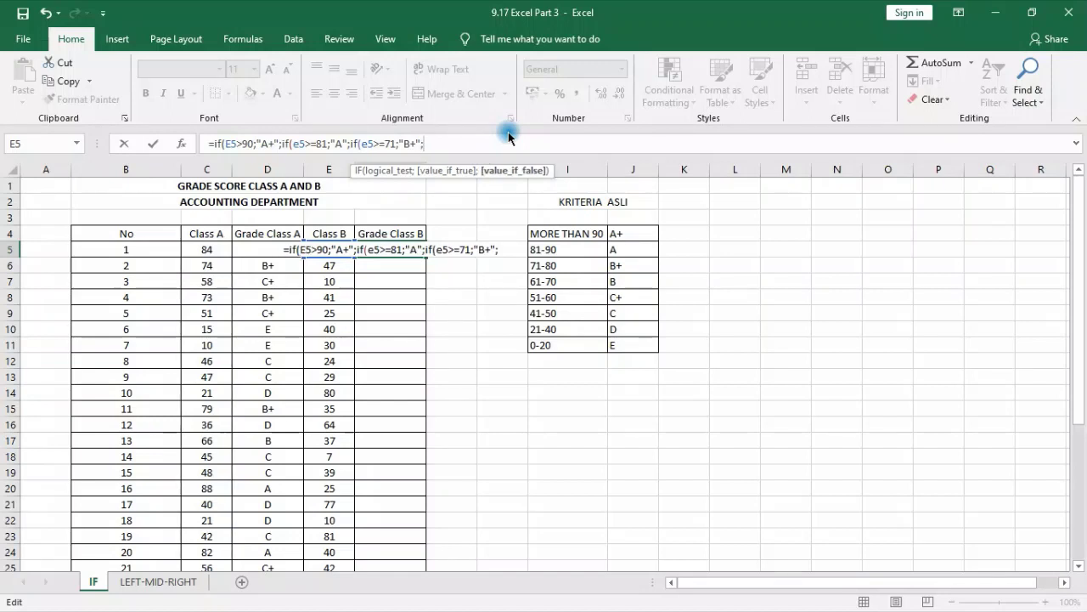
- Nest a fourth IF in the F5 formula that returns "B" when e5>=61, and continue to its false argument
text(if(e5>)
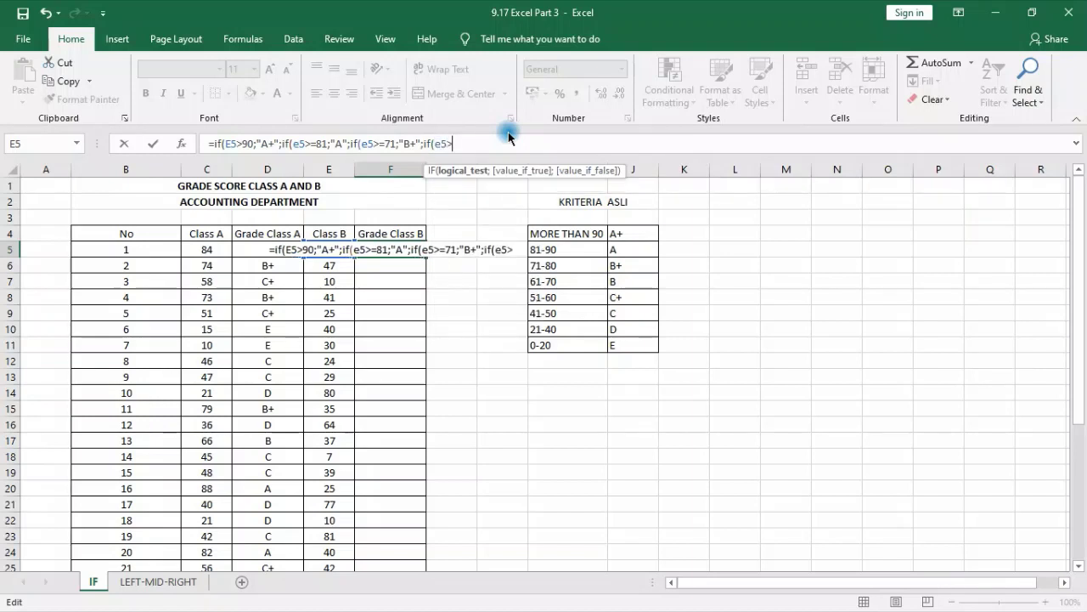
text(=6)
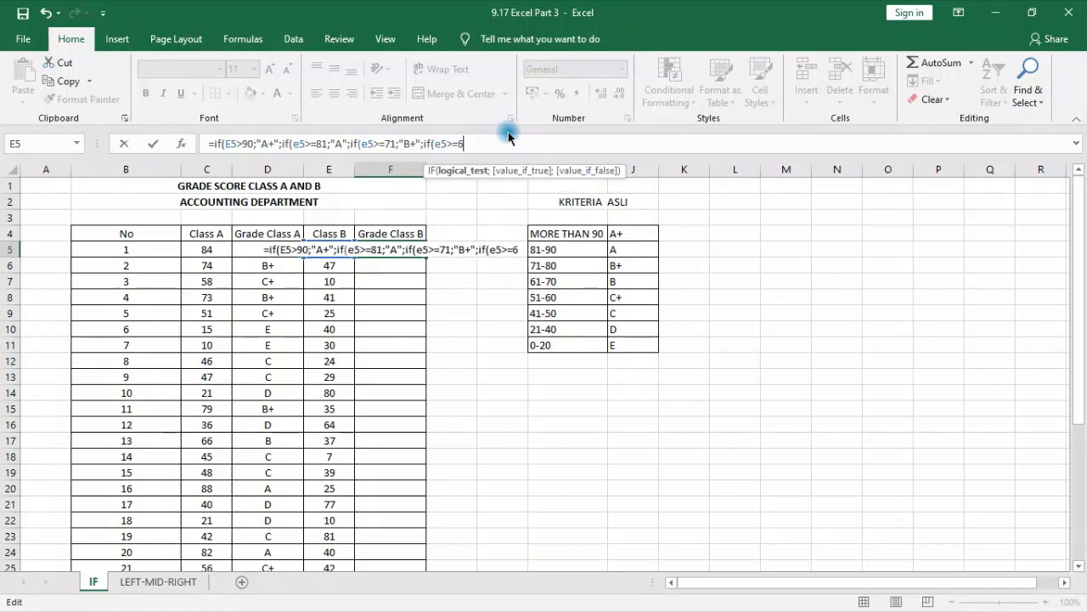
text(1=)
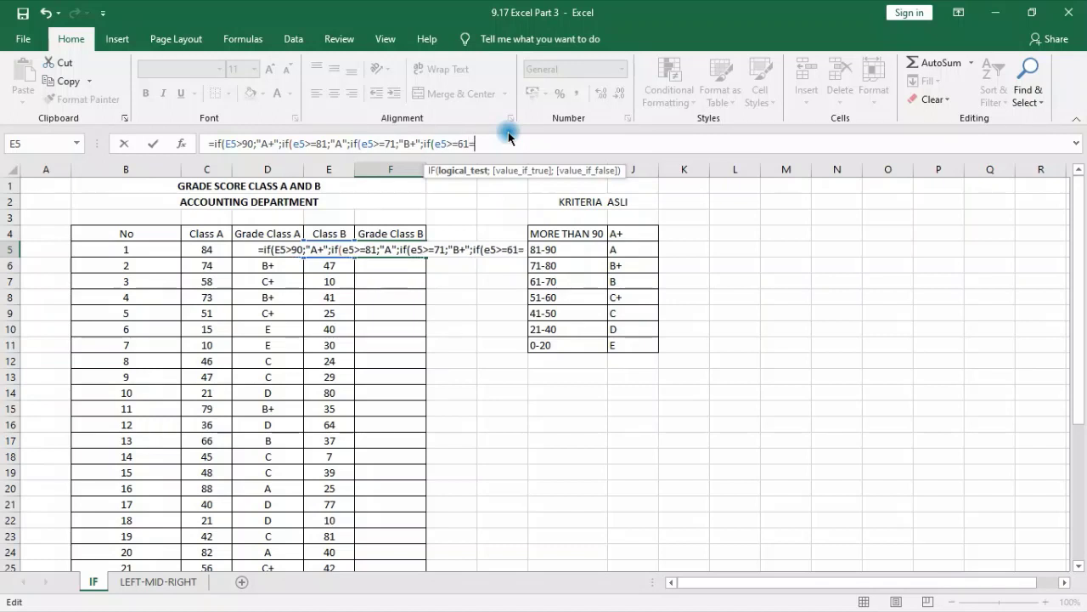
key(BackSpace)
text(;")
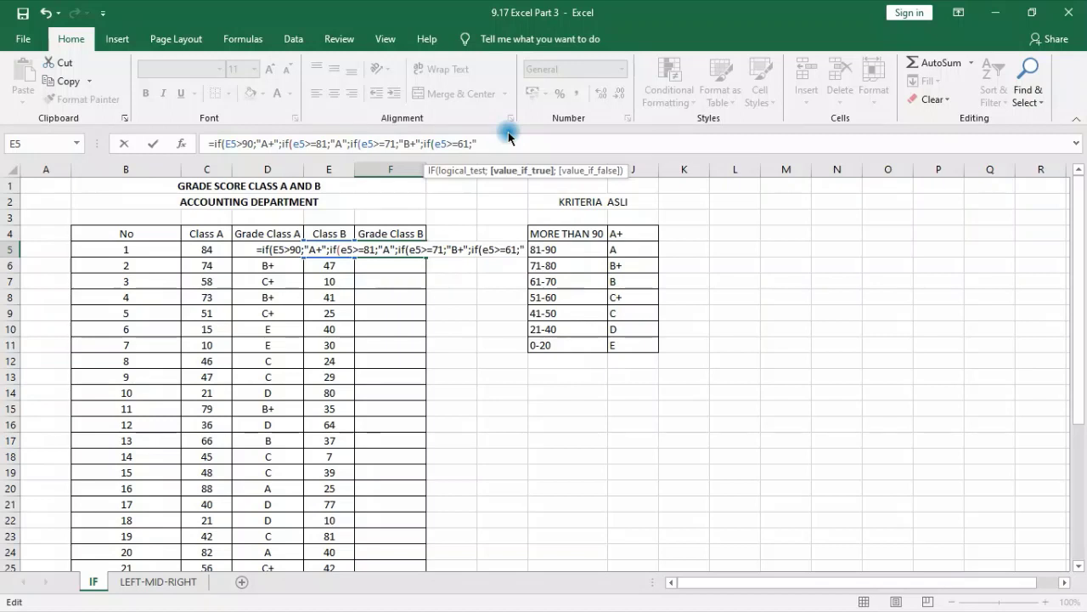
text(B")
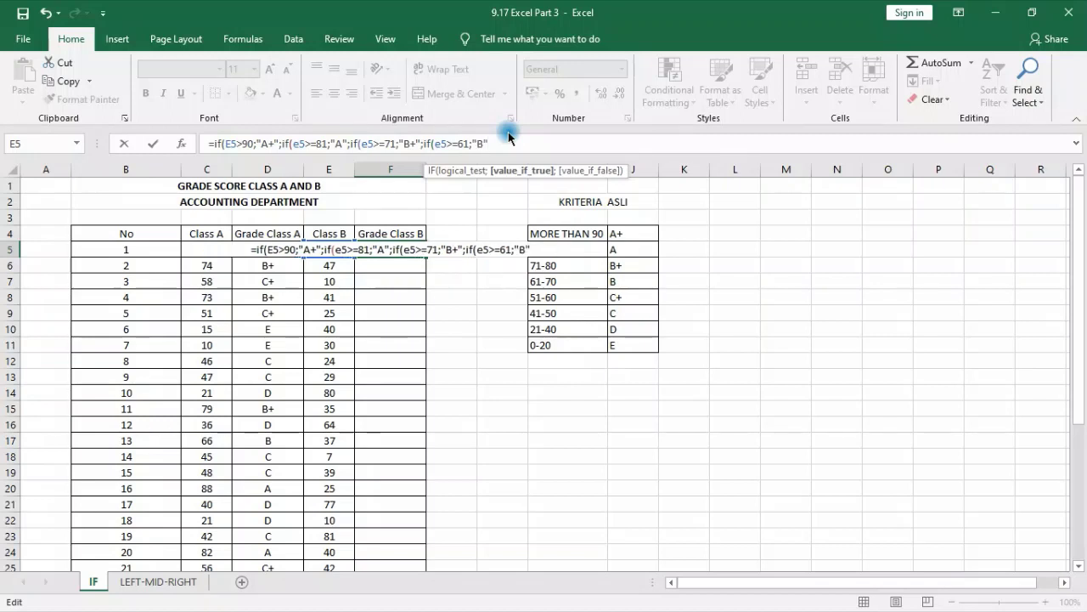
text(;i)
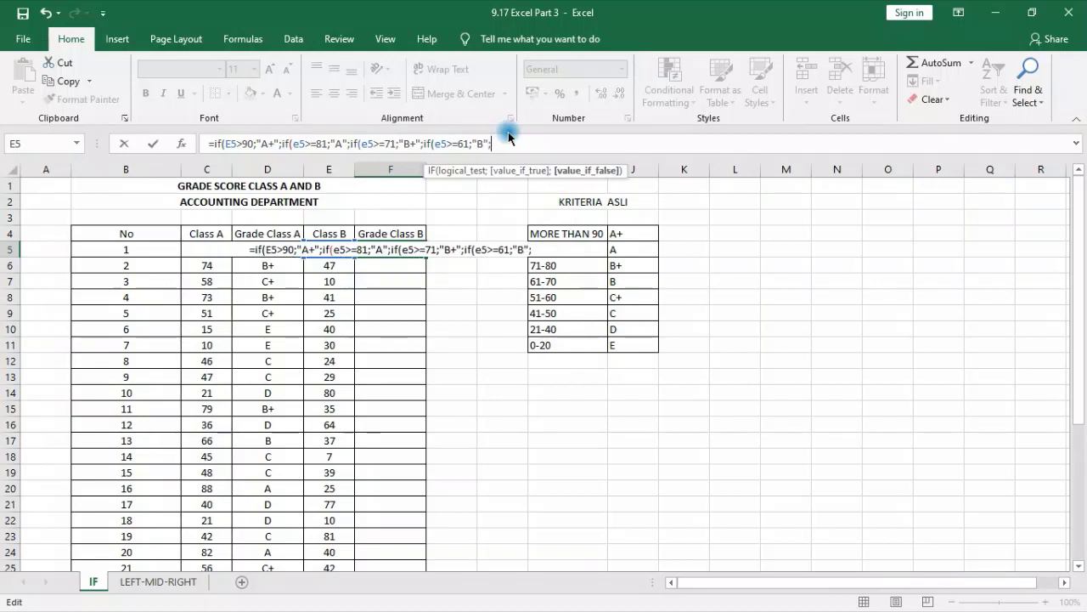
- Nest a fifth IF in the F5 formula that returns "C+" when e5>=51, and continue to its false argument
text(f(e)
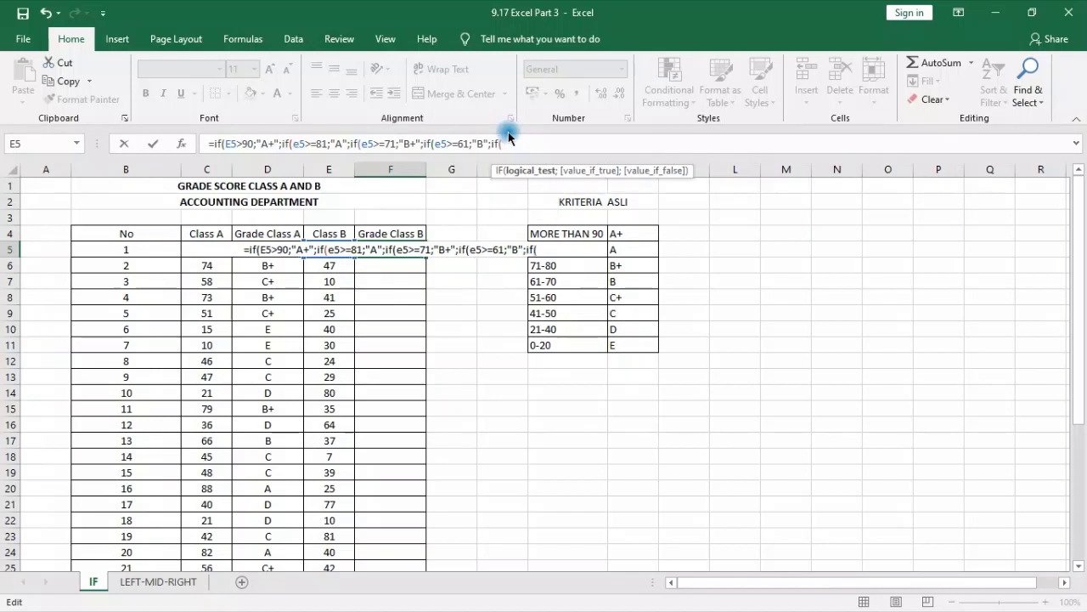
text(5>)
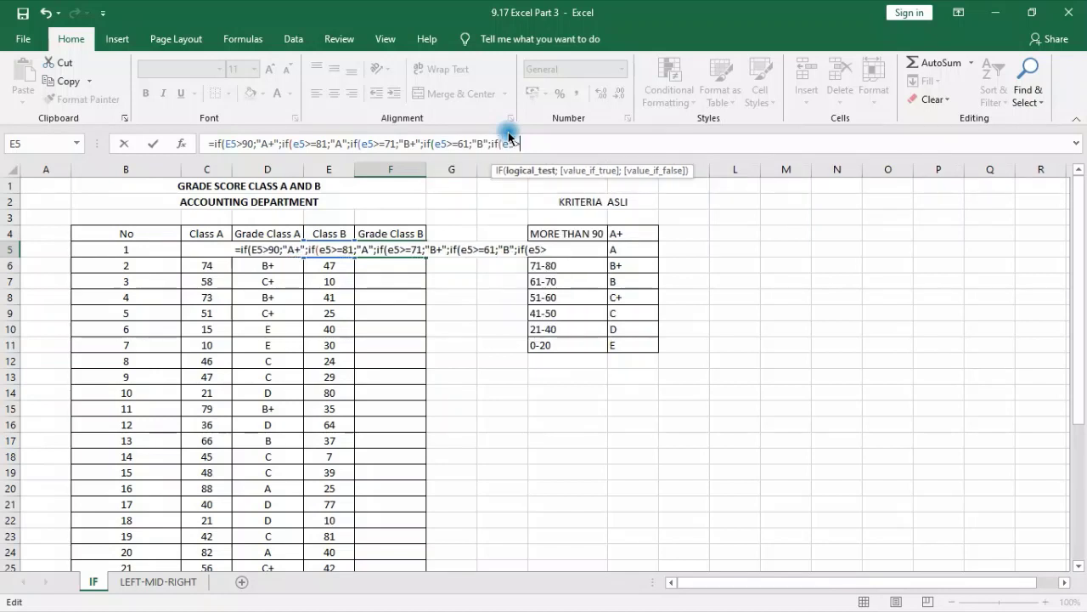
text(=)
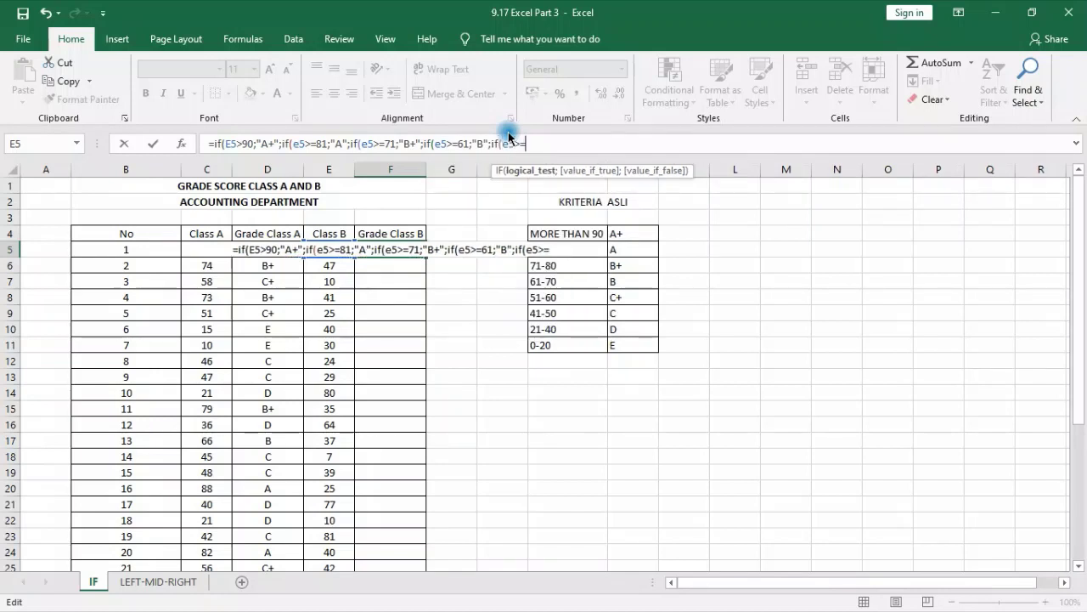
text(5)
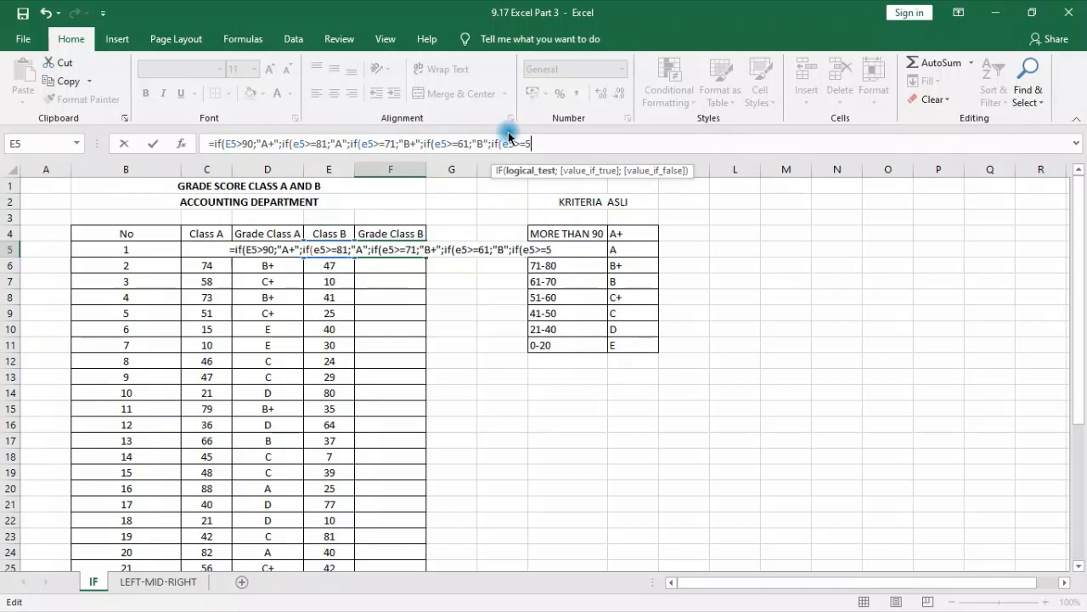
text(1;)
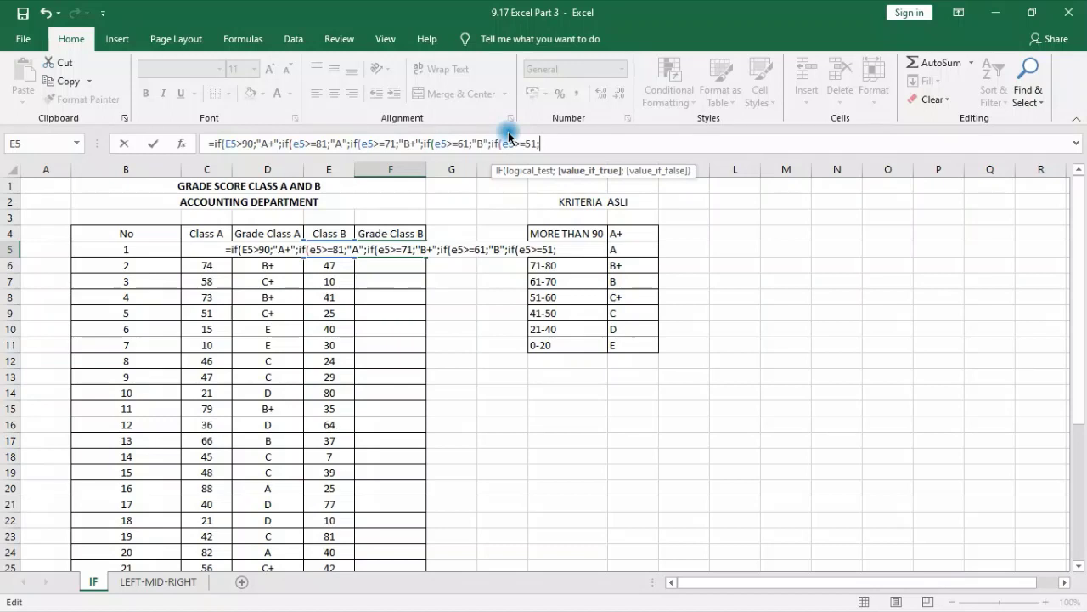
text(")
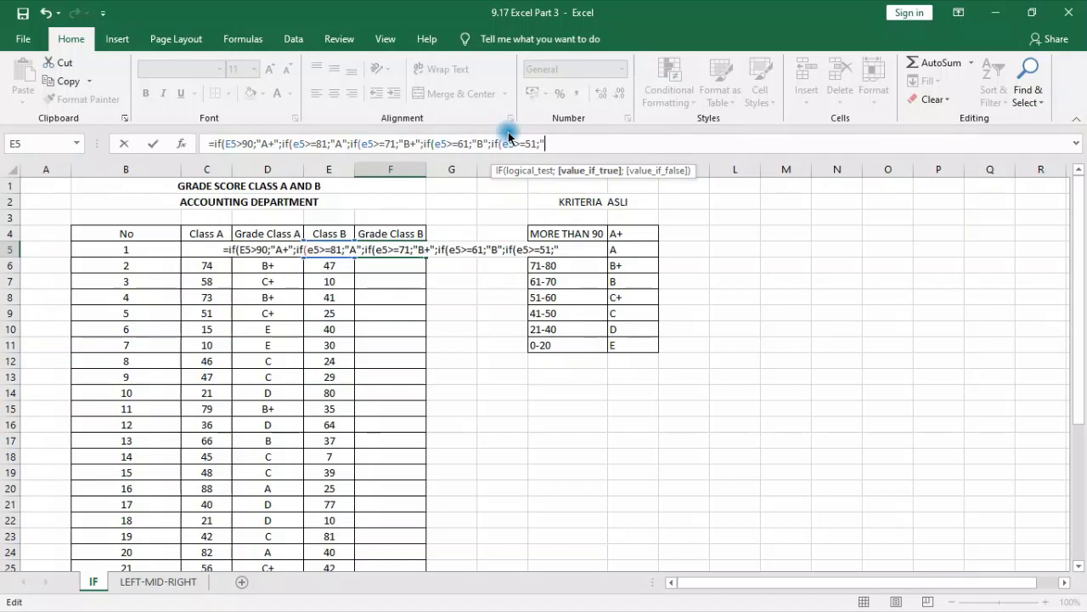
text(C+")
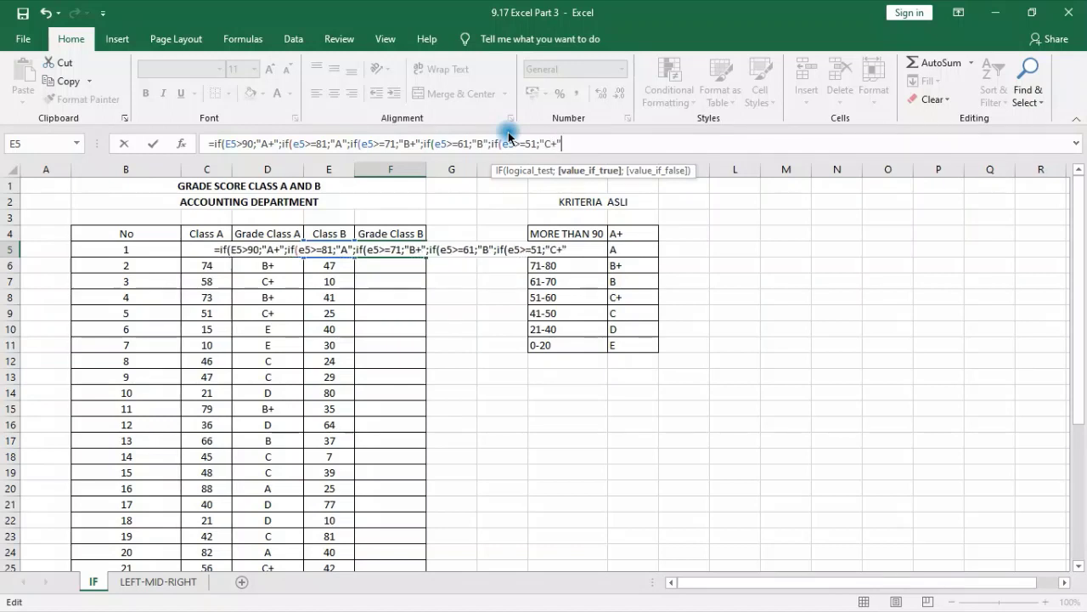
text(;)
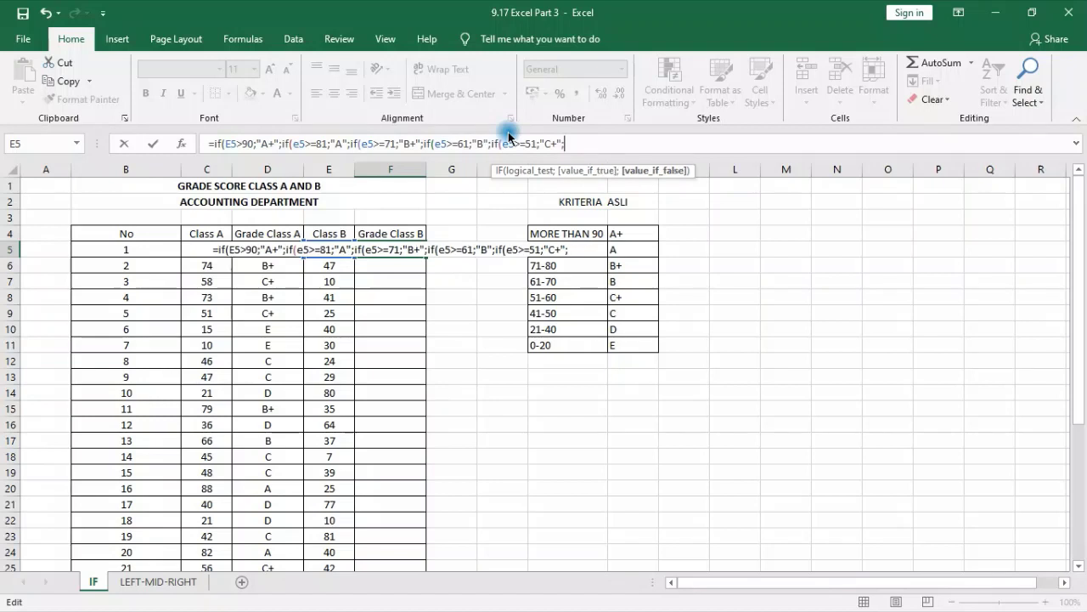
- Nest a sixth IF in the F5 formula that returns "C" when e5>=41, and continue to its false argument
text(if()
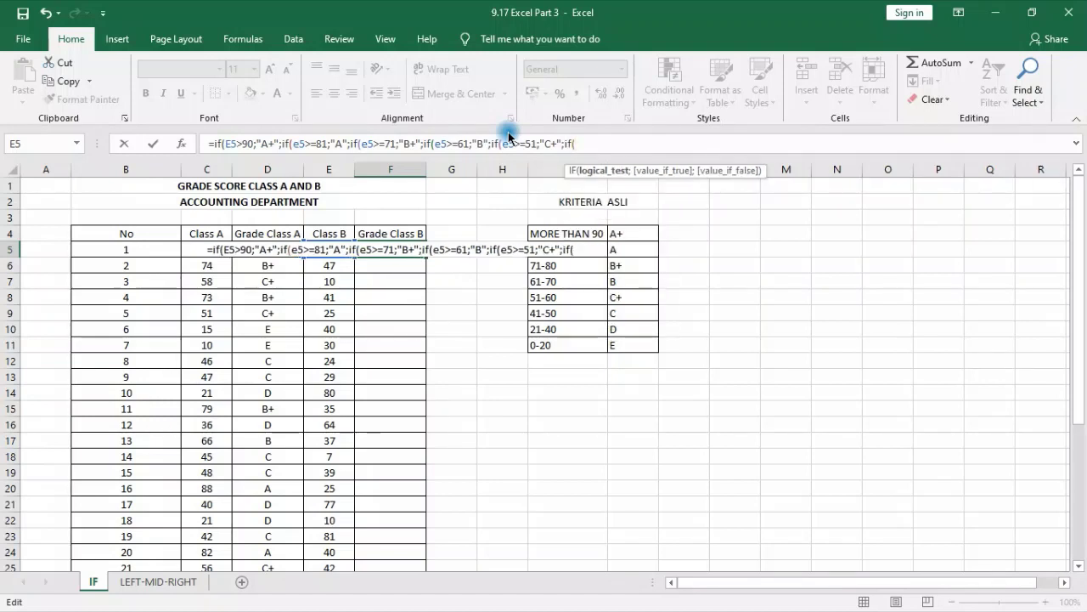
text(e5)
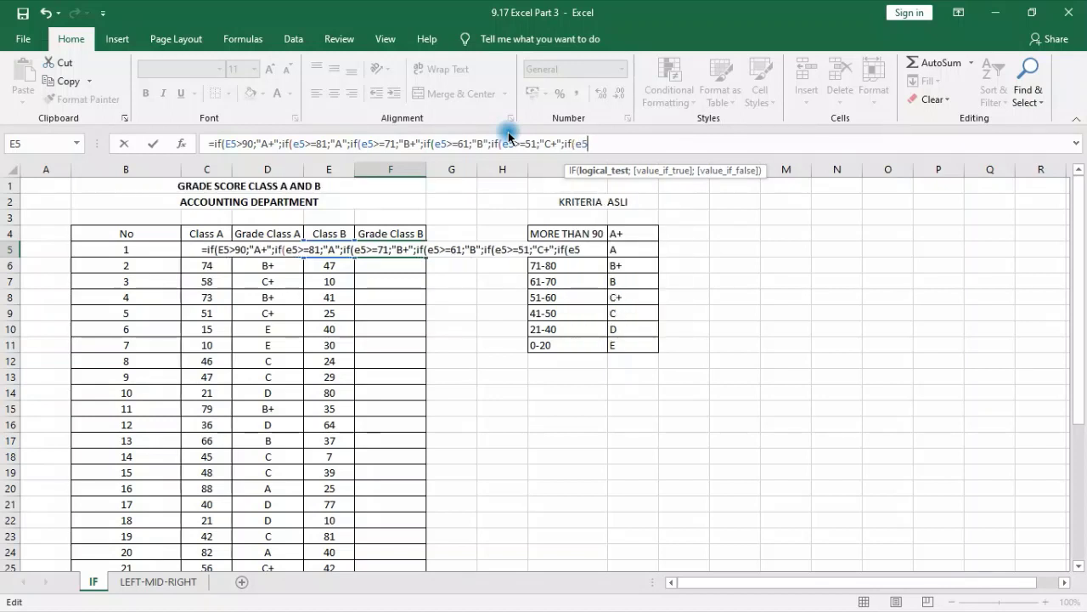
text(>)
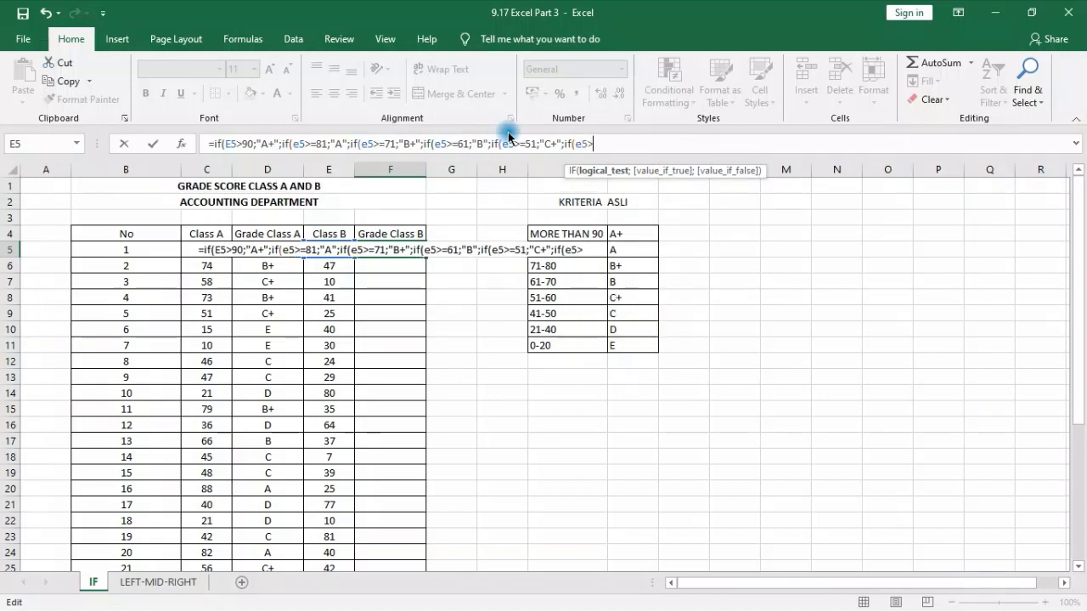
text(=)
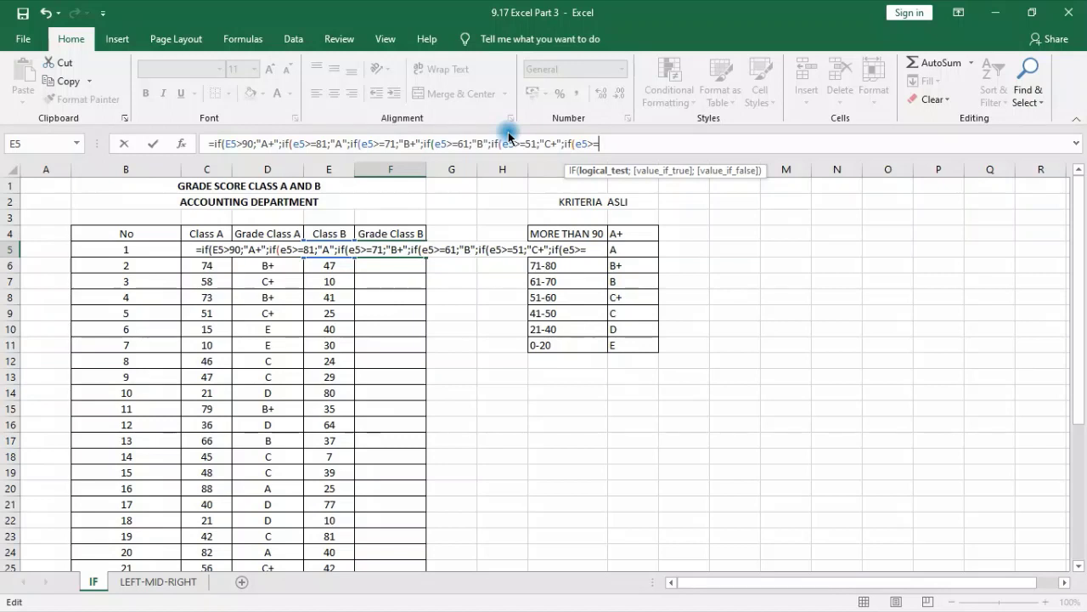
text(41)
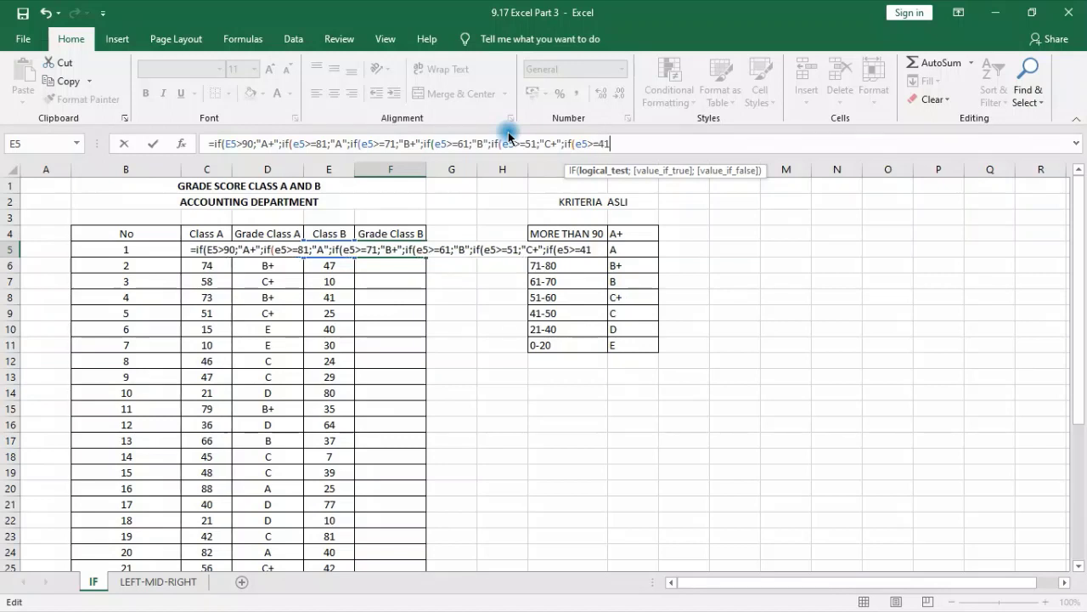
text(;)
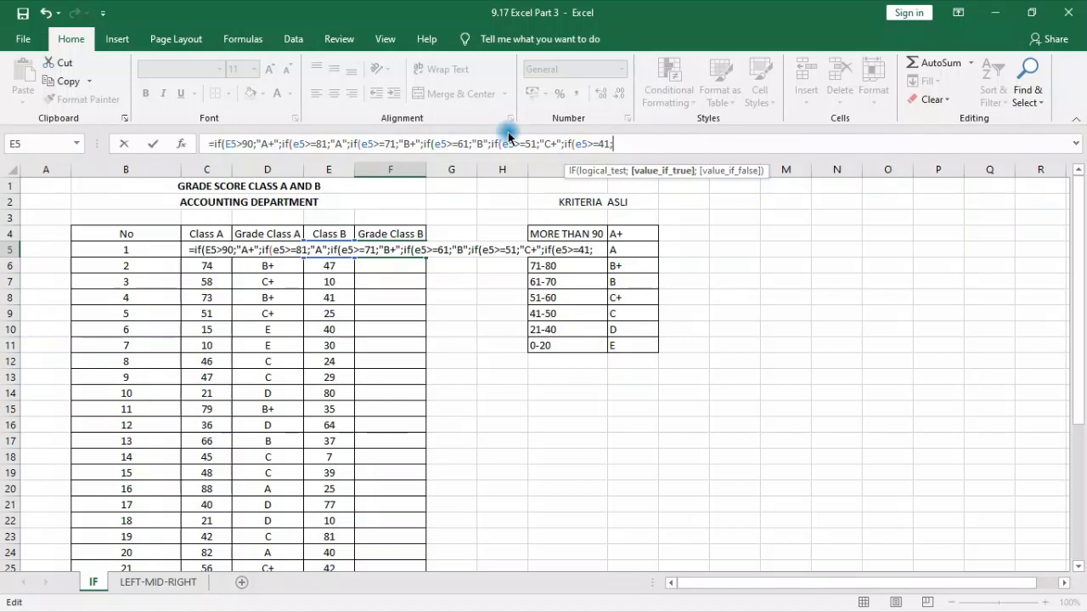
text(")
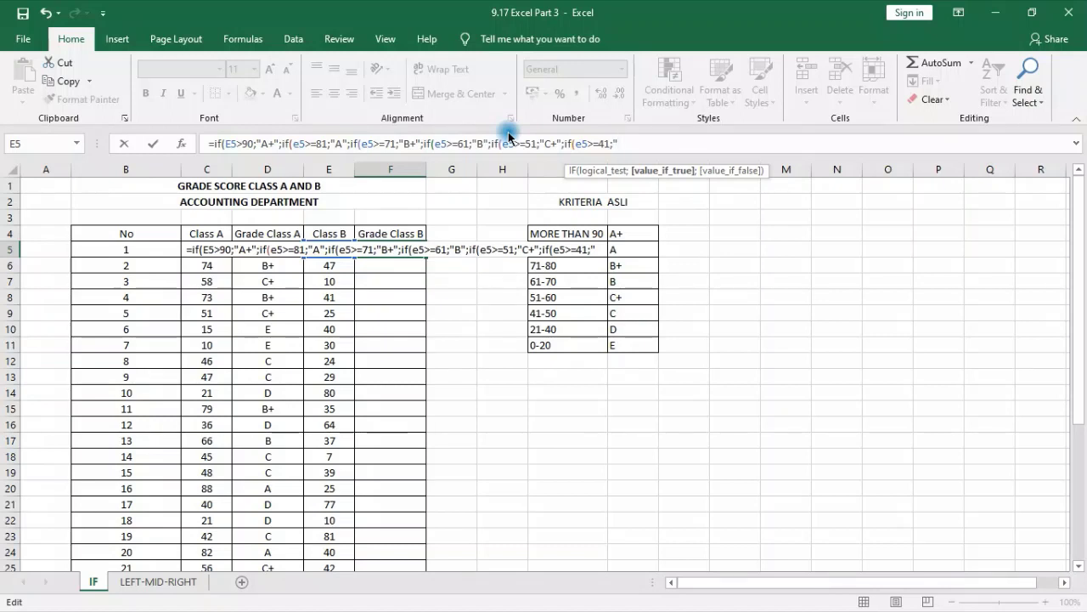
text(C")
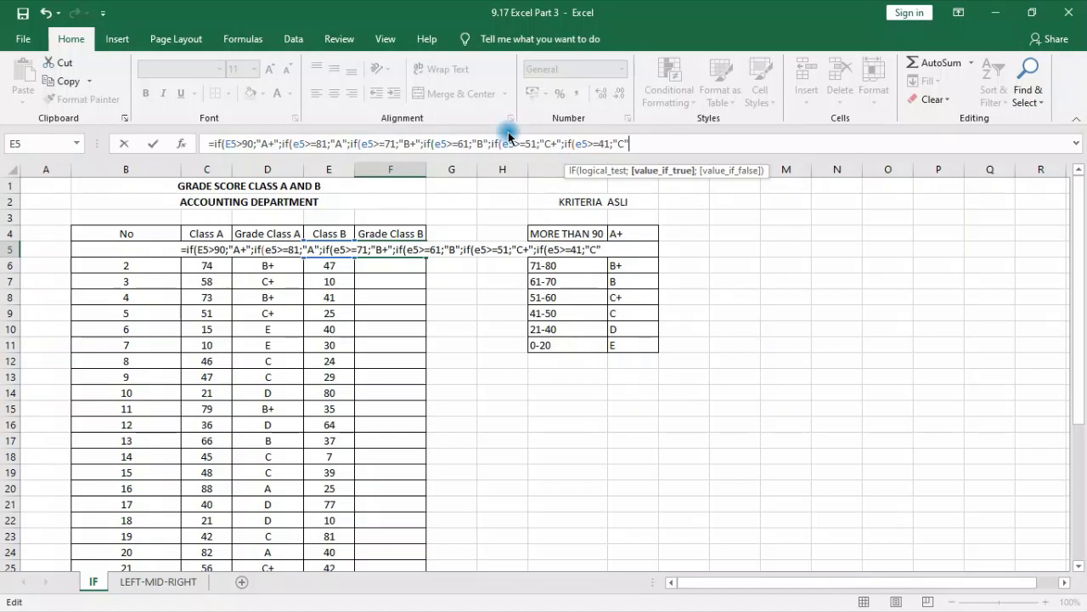
text(;)
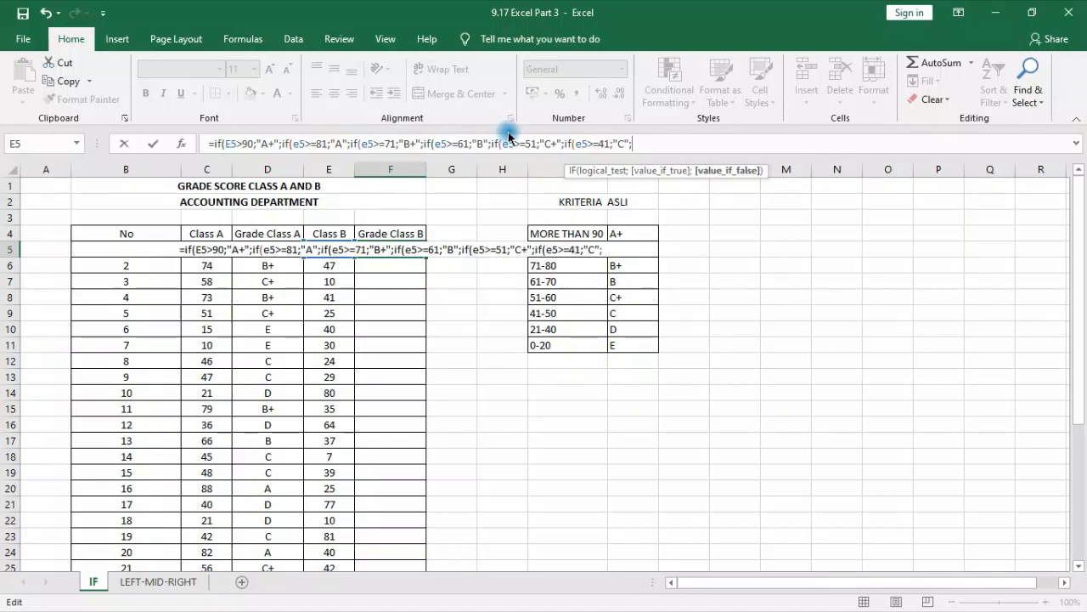
- Nest a seventh IF in the F5 formula that returns "D" when e5>=21, and continue to its false argument
text(if()
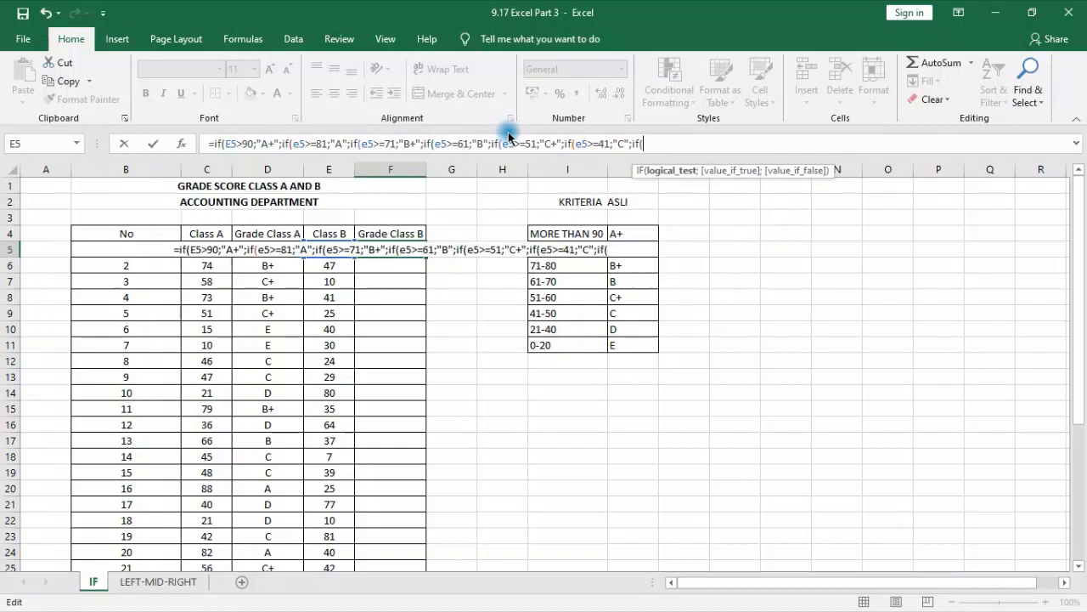
text(e5)
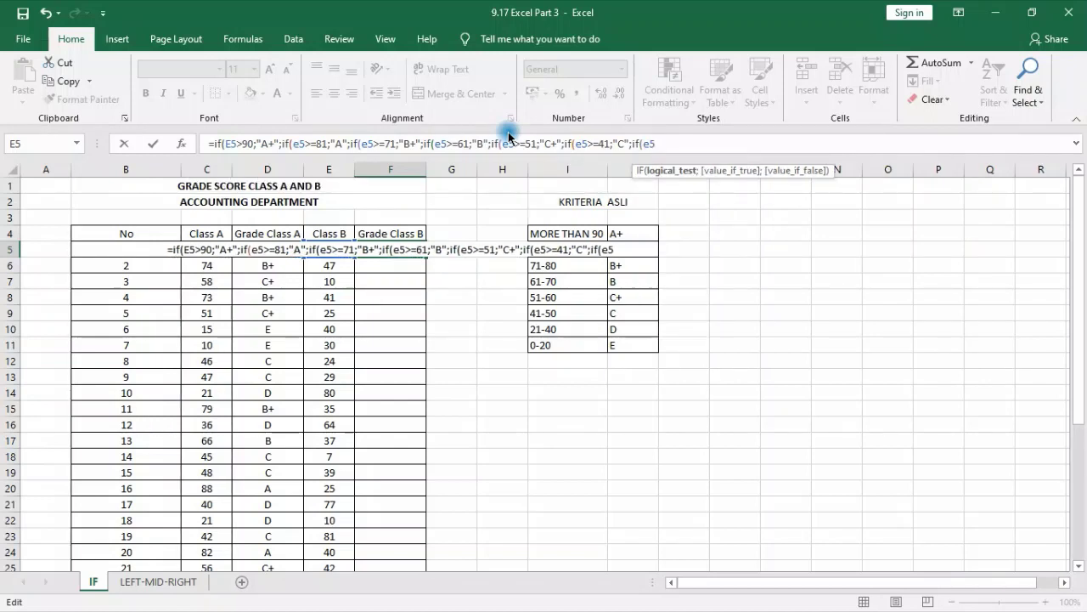
text(>)
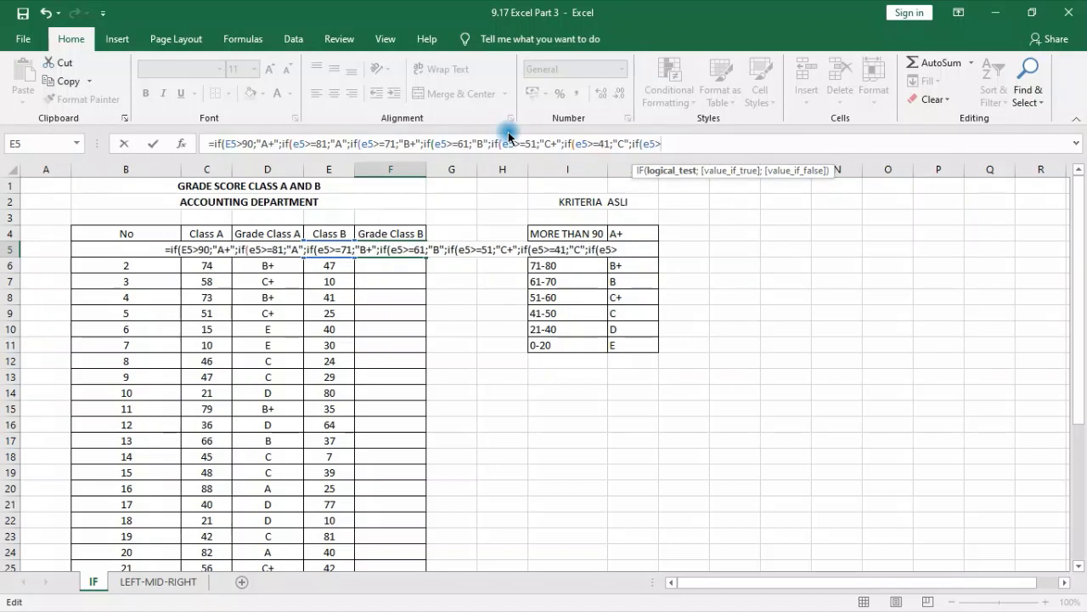
text(=)
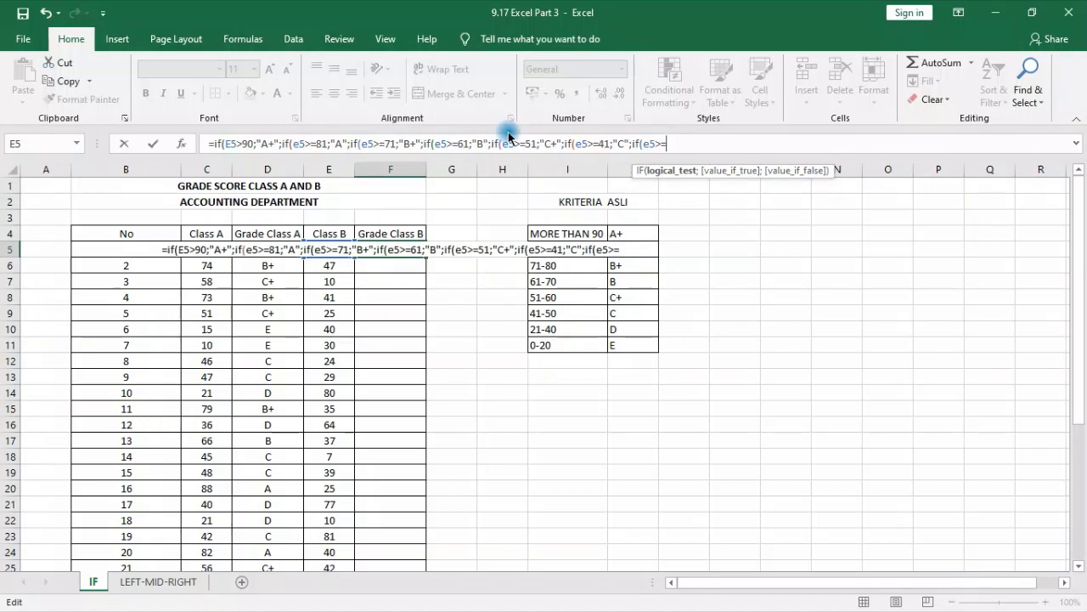
text(21)
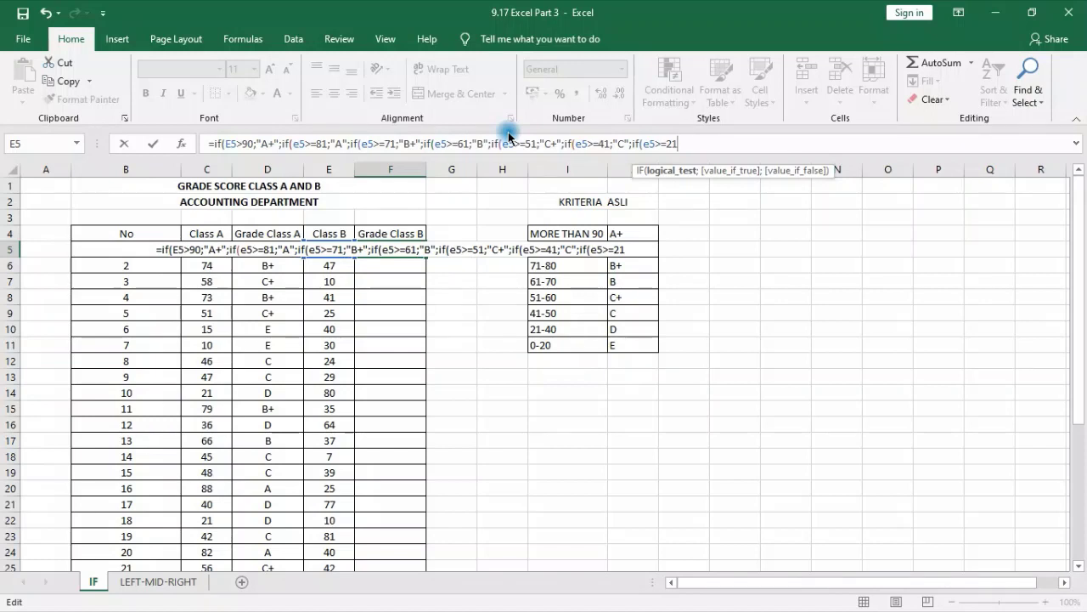
text(;)
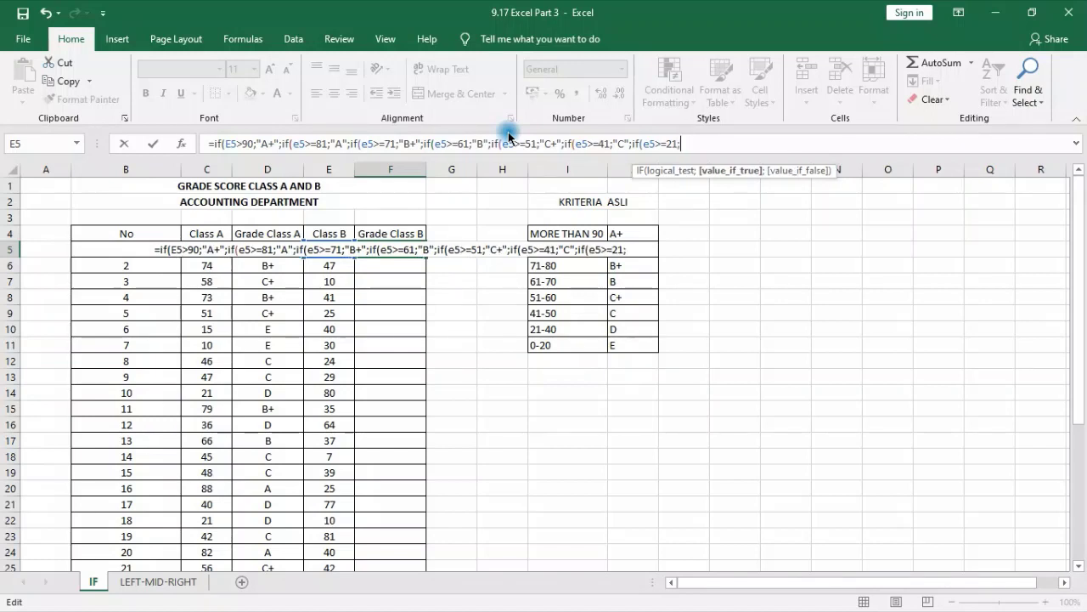
text("D)
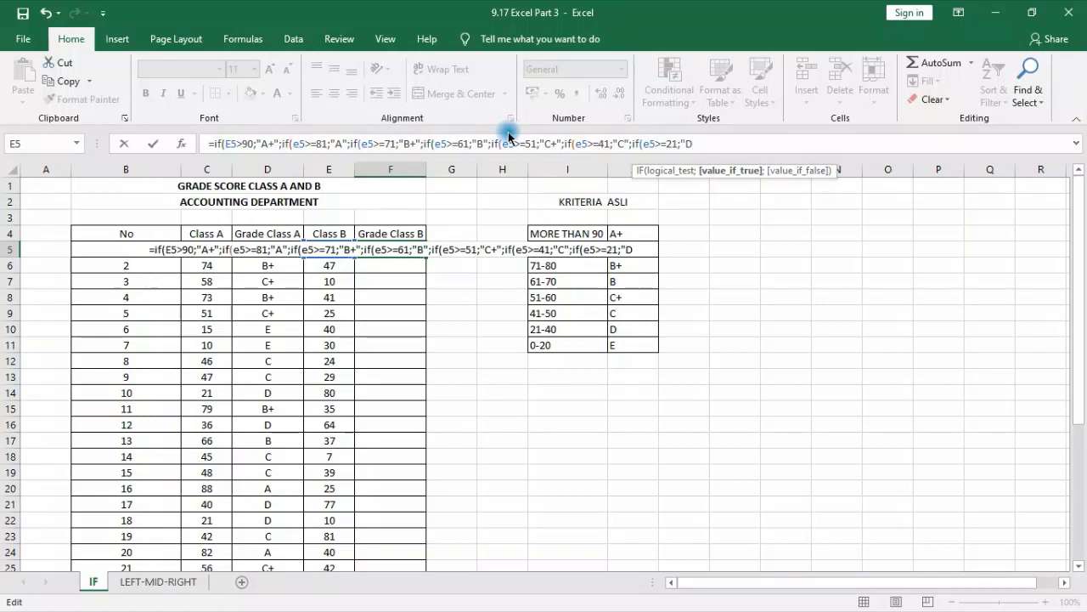
text(";)
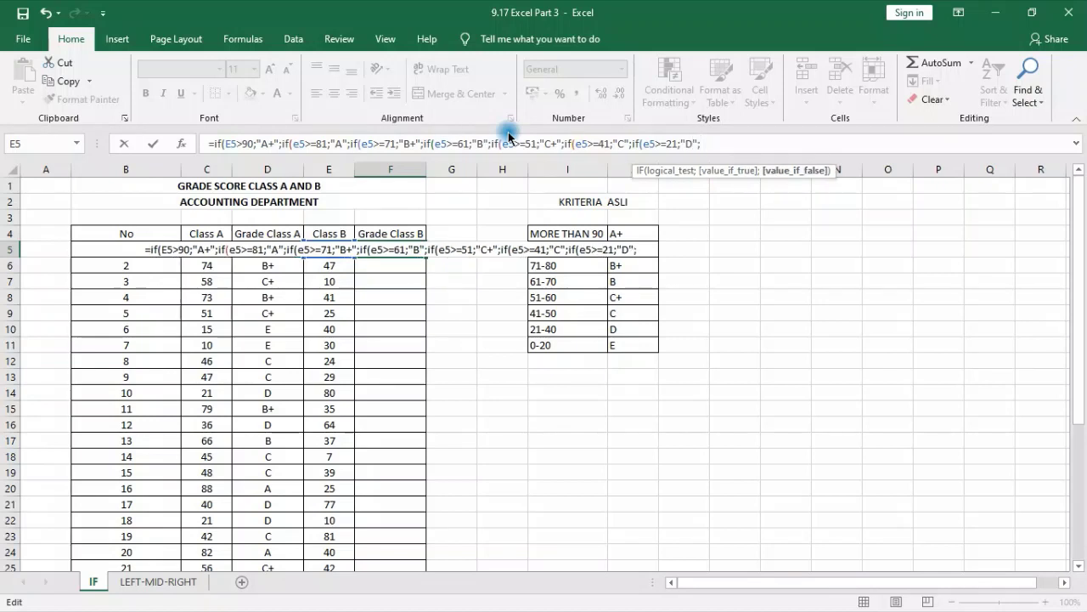
- Give "E" as the final false result, close all seven nested IFs and enter the formula in F5
text(")
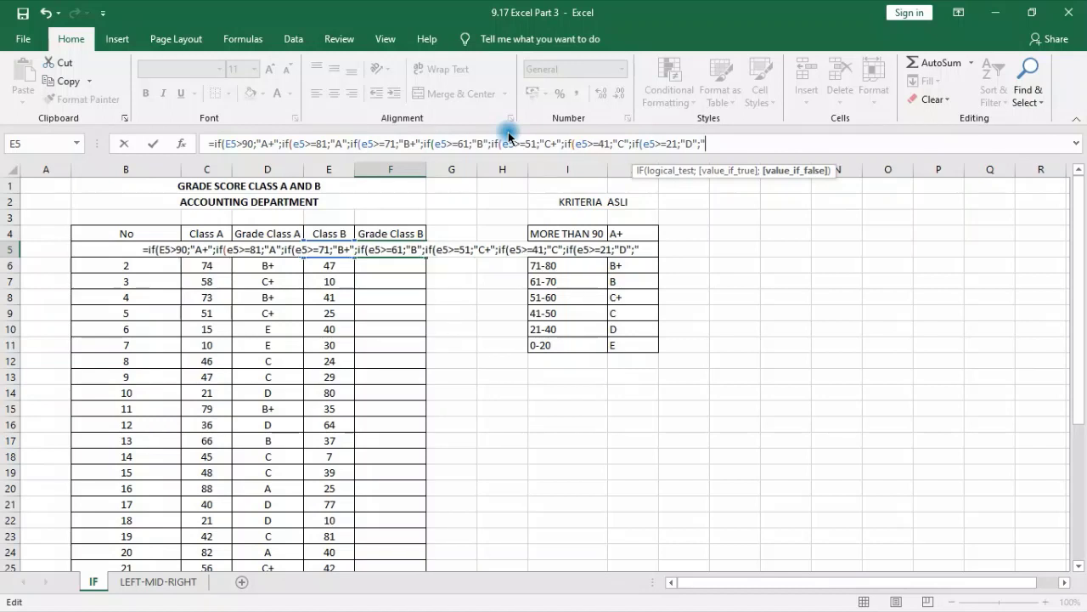
text(E")
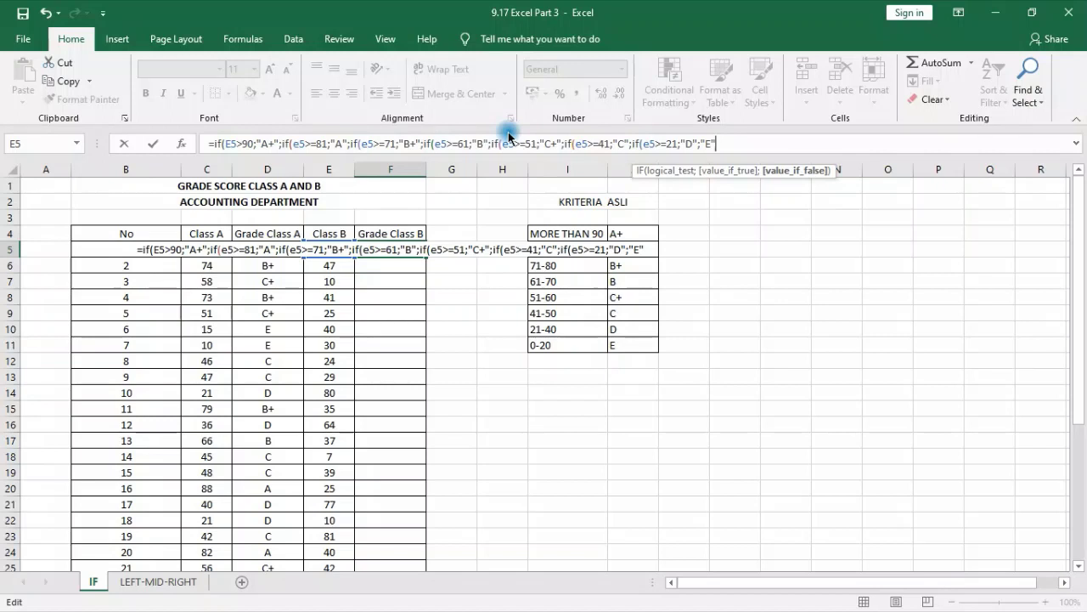
text()))
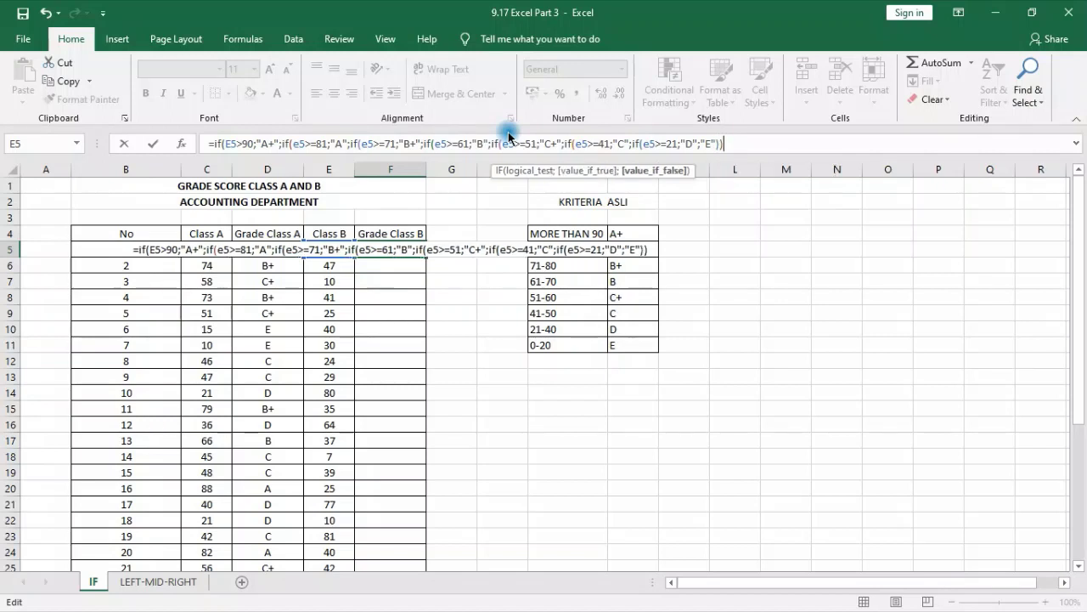
text())))))
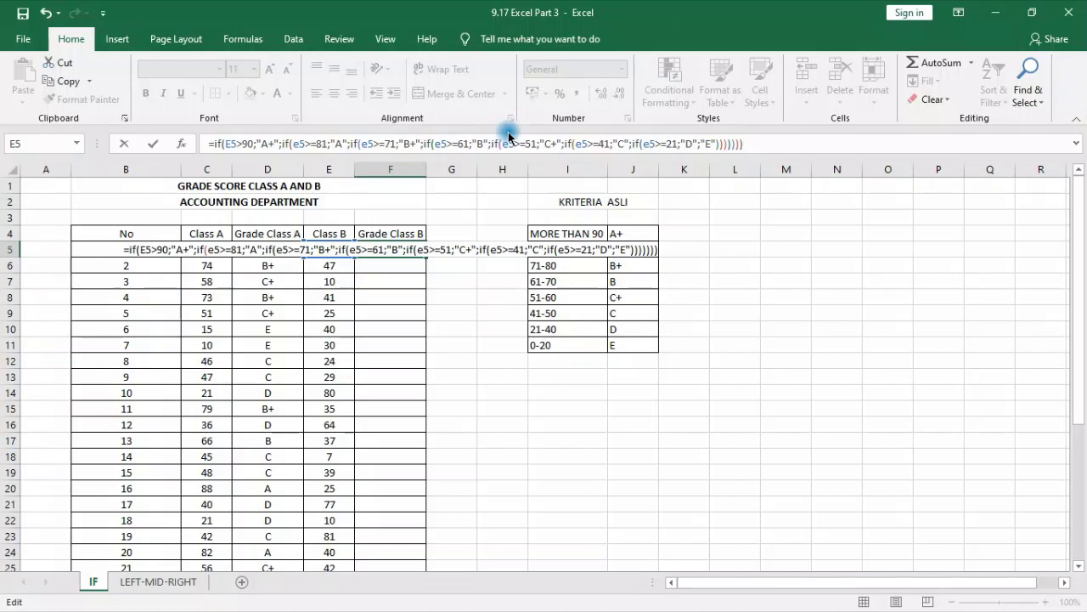
key(Return)
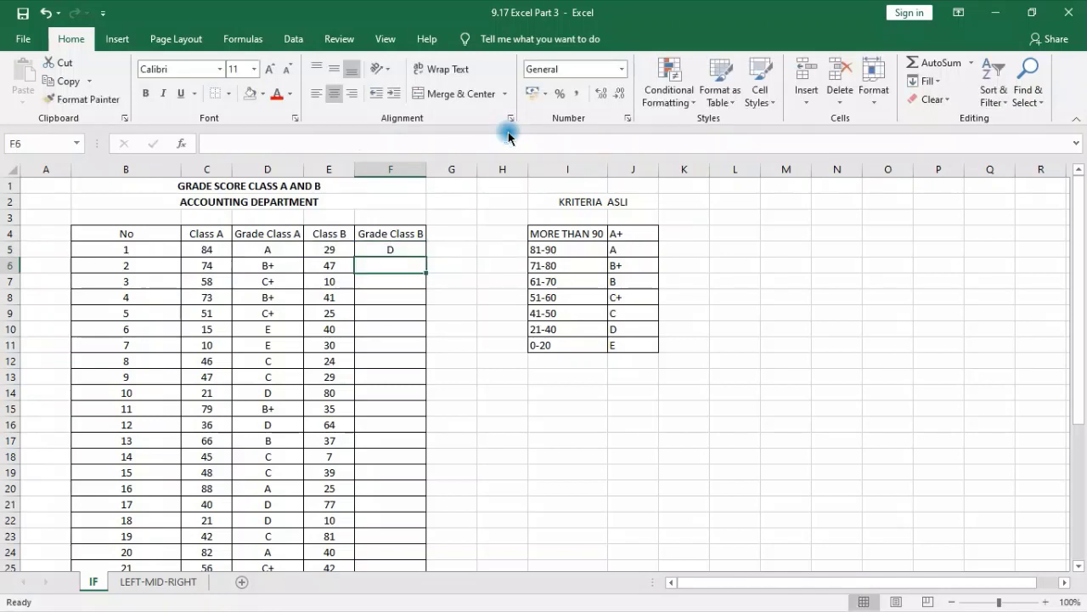
- Compare the nested IF formula in F5 with the score ranges and grades in the KRITERIA ASLI table
drag(548, 236, 561, 345)
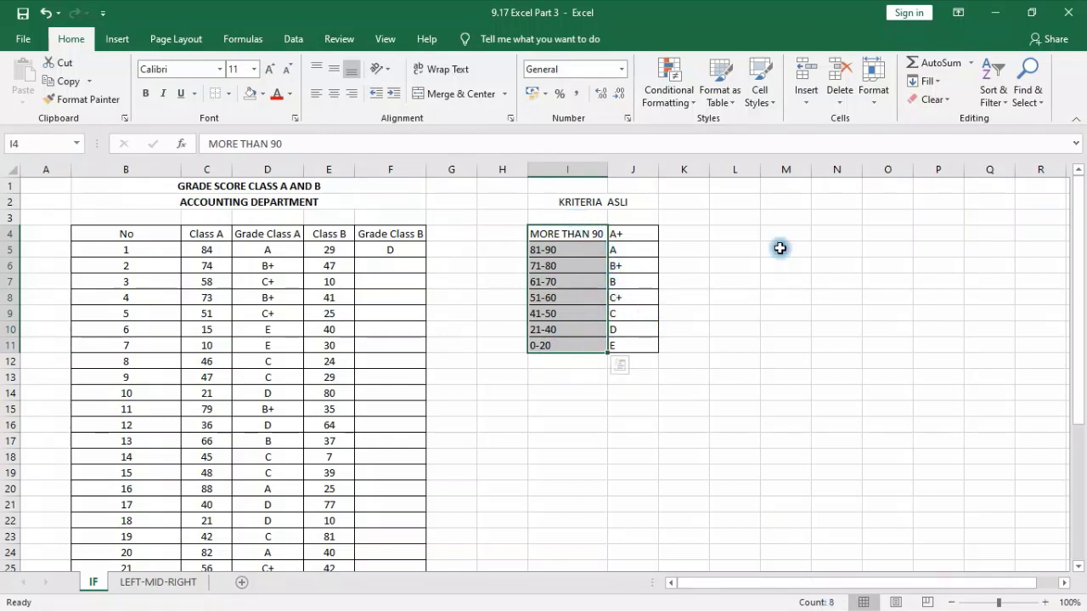
click(695, 311)
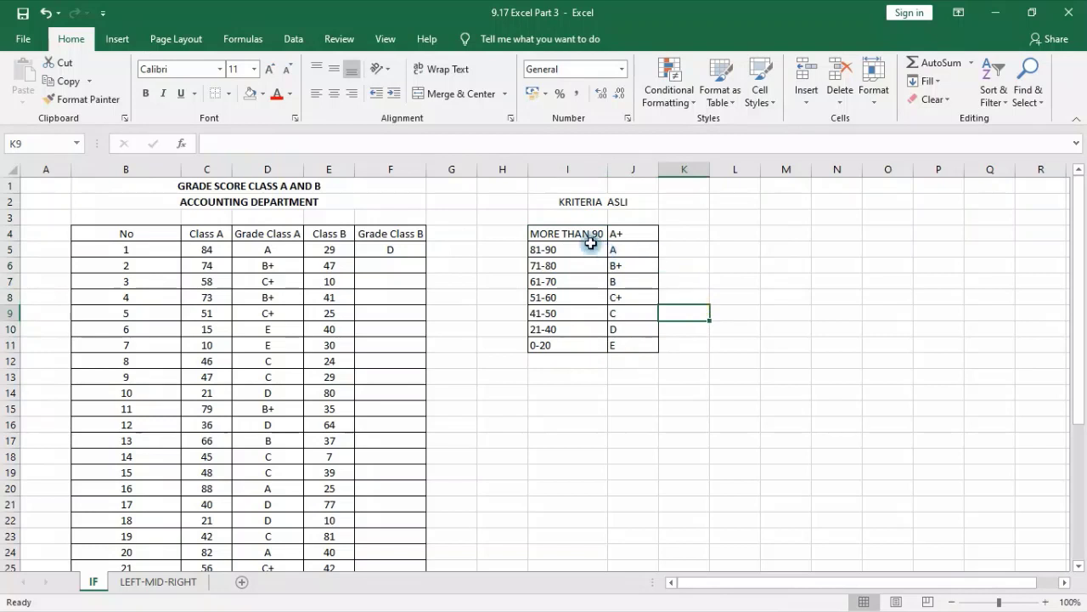
click(380, 249)
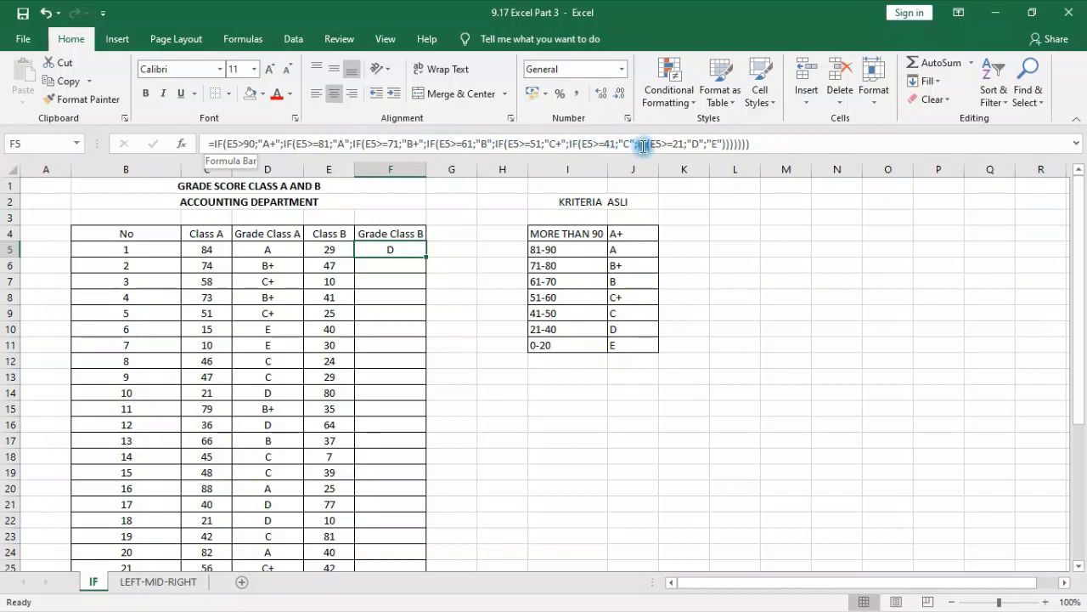
click(690, 259)
drag(586, 236, 615, 343)
click(695, 332)
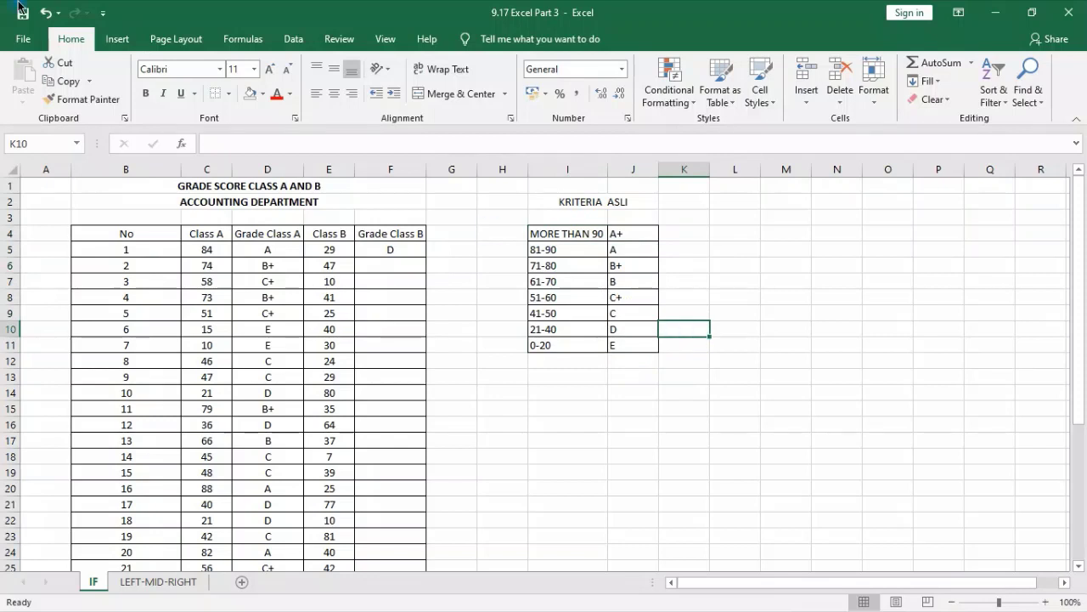
click(374, 250)
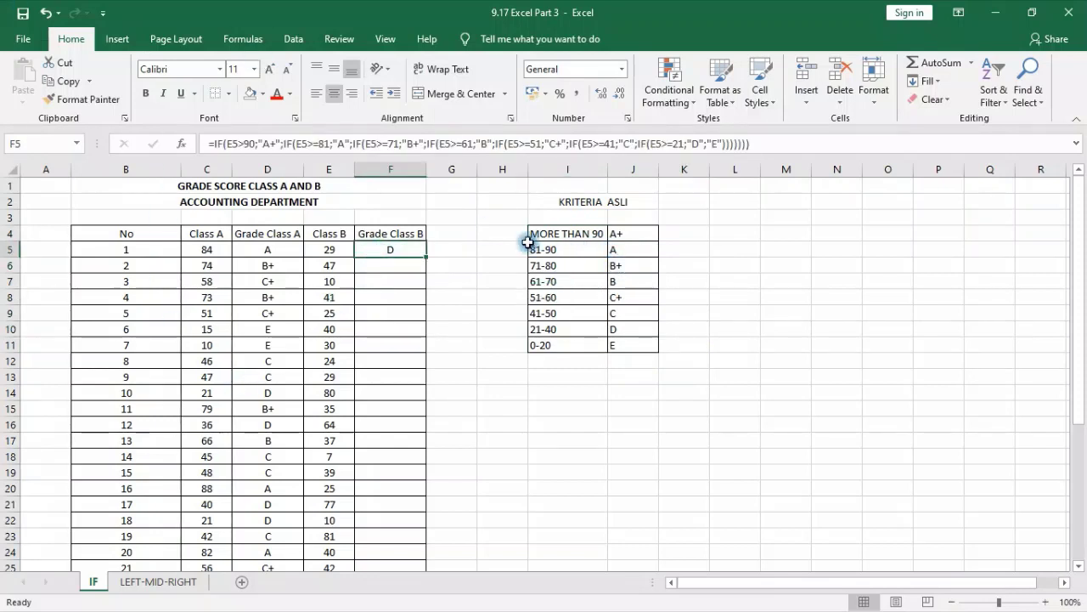
drag(563, 235, 554, 345)
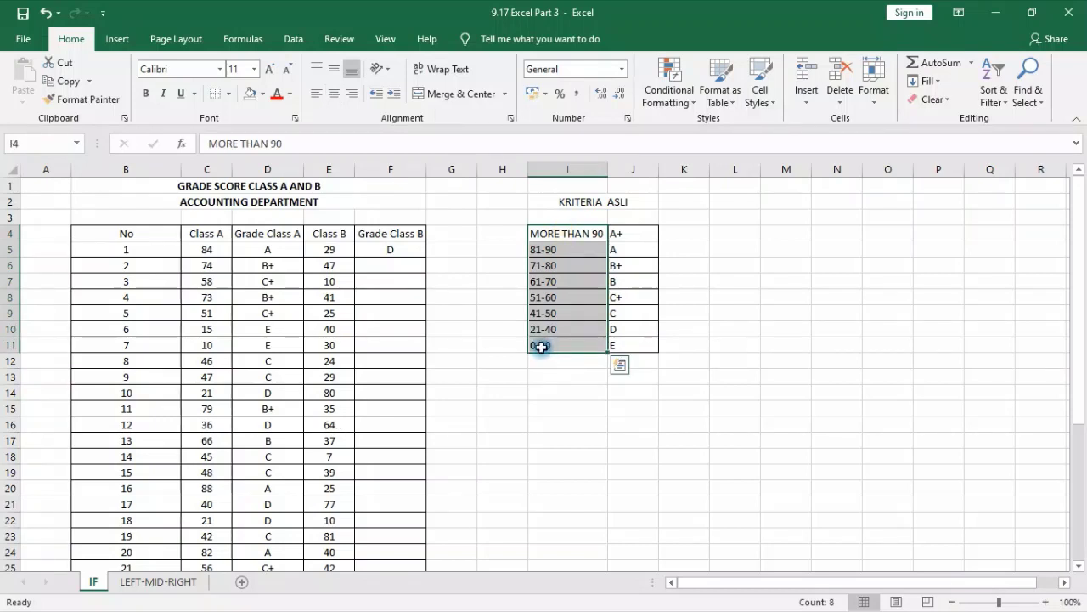
- Examine how the final "E" argument in the F5 formula covers the 0-20 criterion left over from the tested ranges
click(420, 249)
click(704, 150)
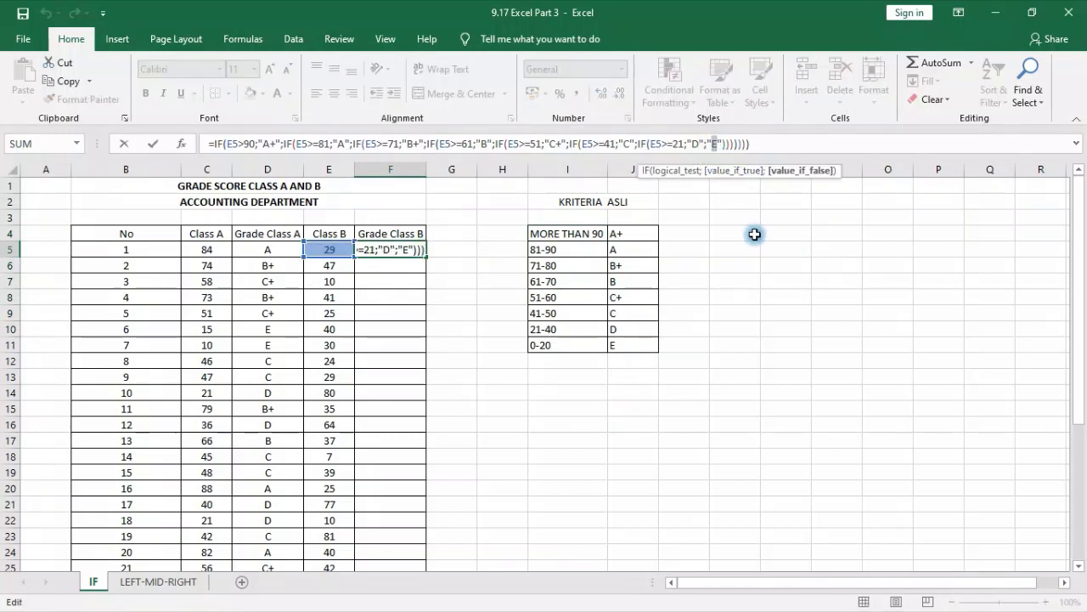
drag(625, 326, 633, 234)
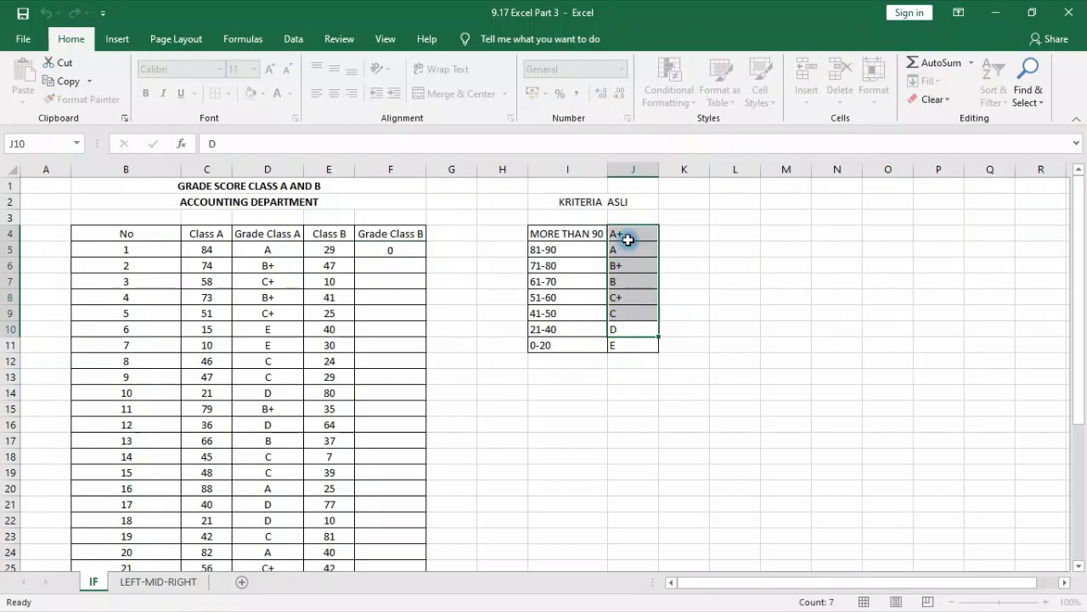
click(626, 345)
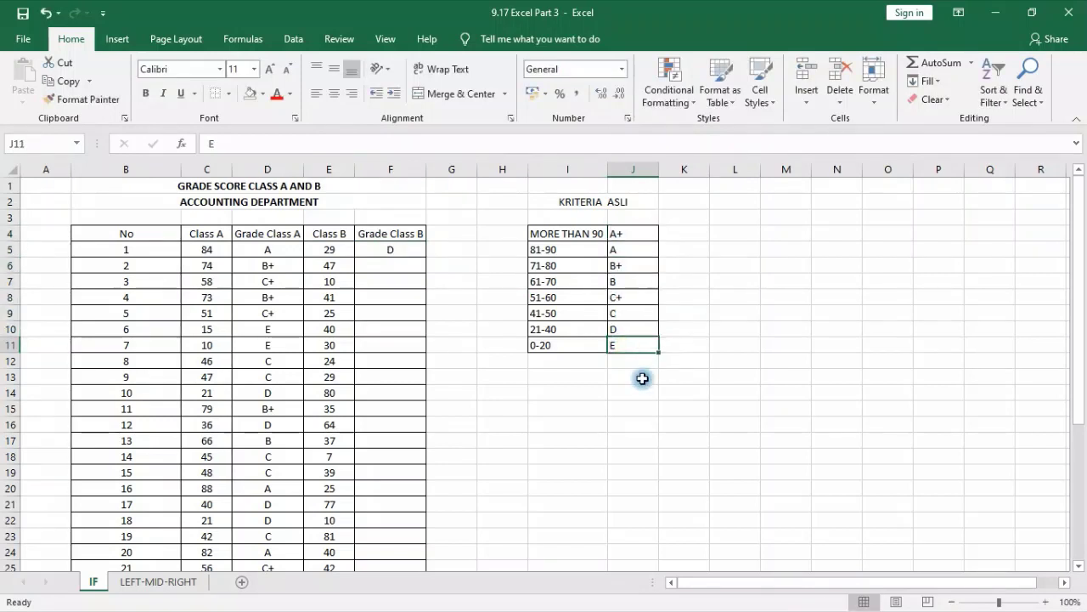
click(401, 250)
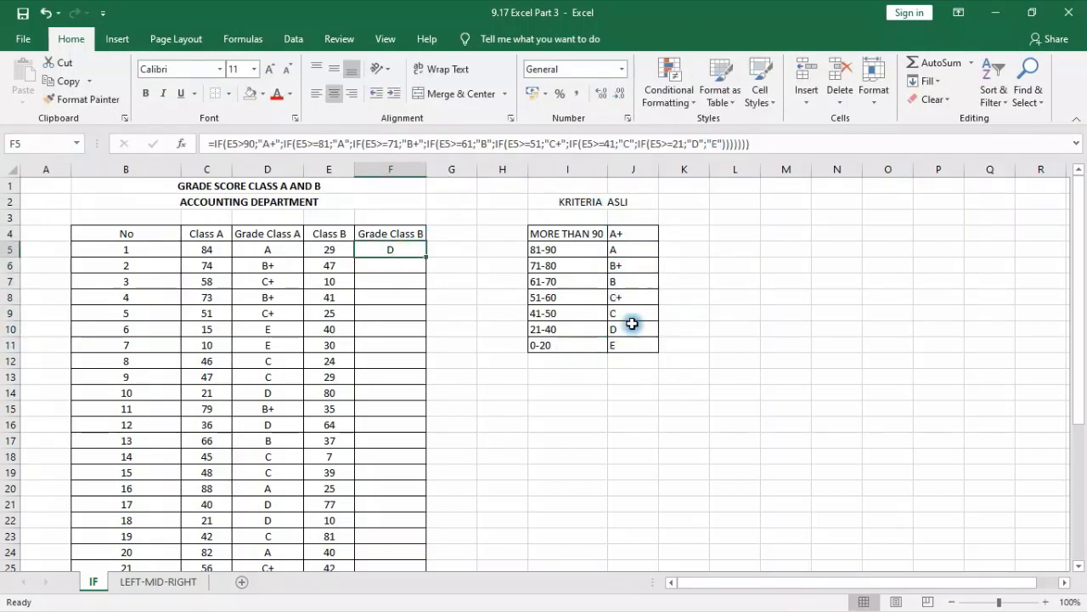
drag(570, 330, 575, 236)
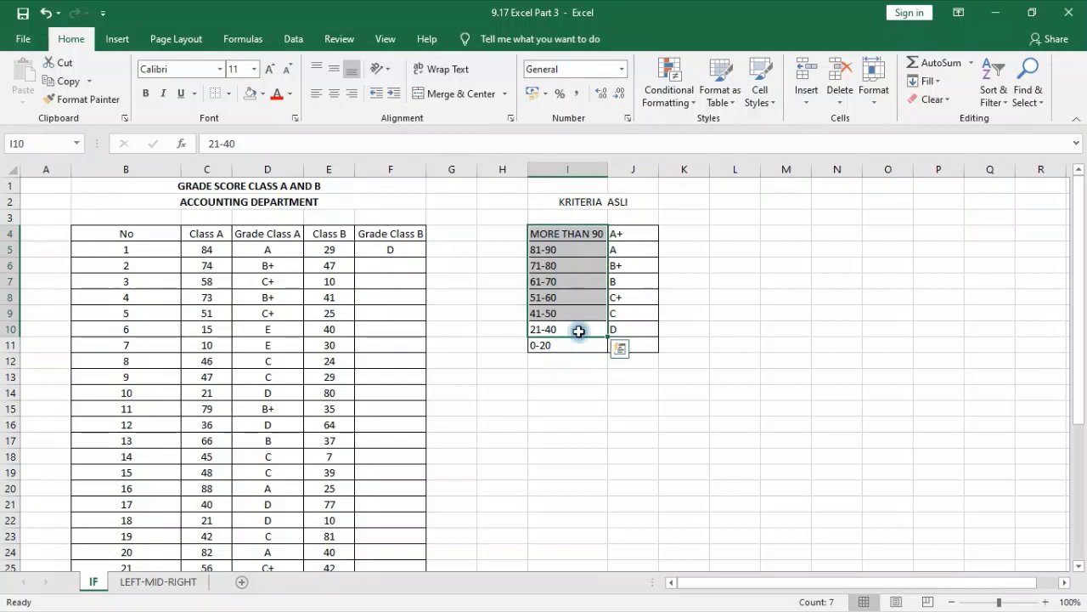
click(649, 344)
click(543, 348)
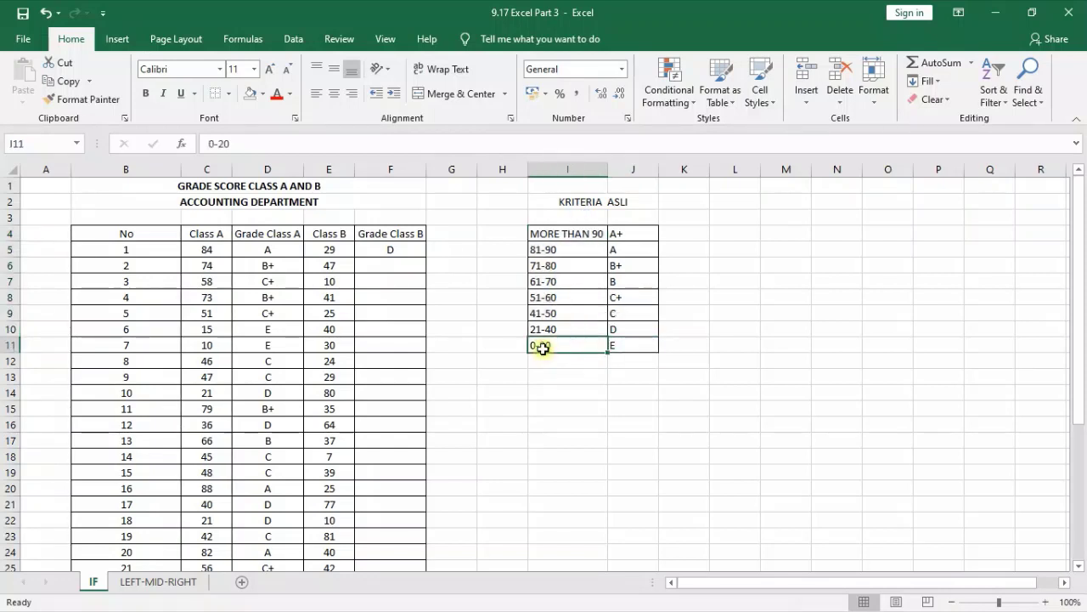
click(408, 246)
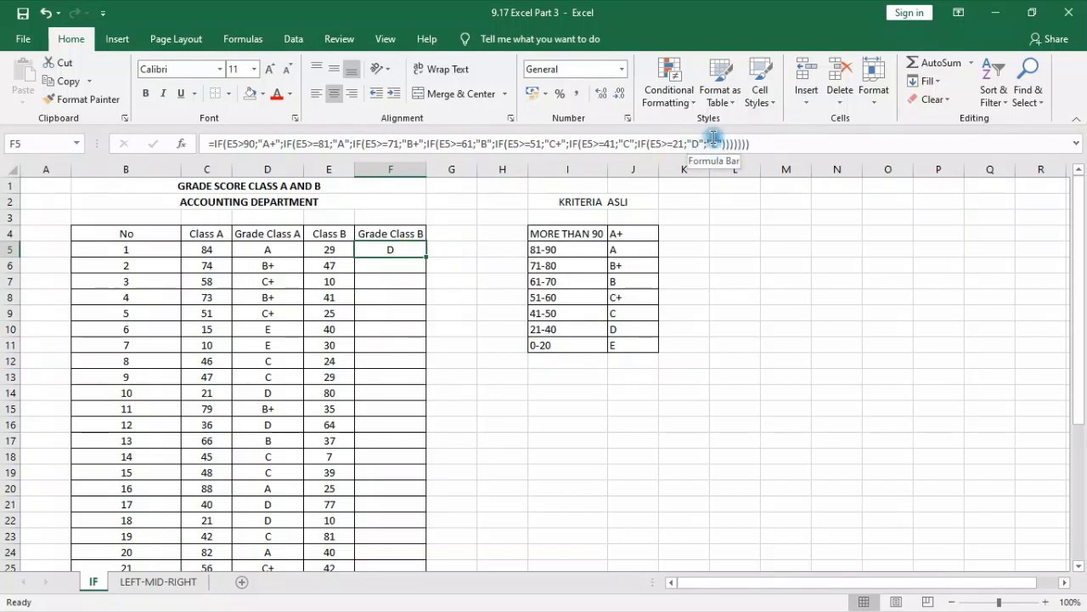
- Examine how the text results "E" and "C" are placed as arguments in the nested IF formula in F5
click(708, 143)
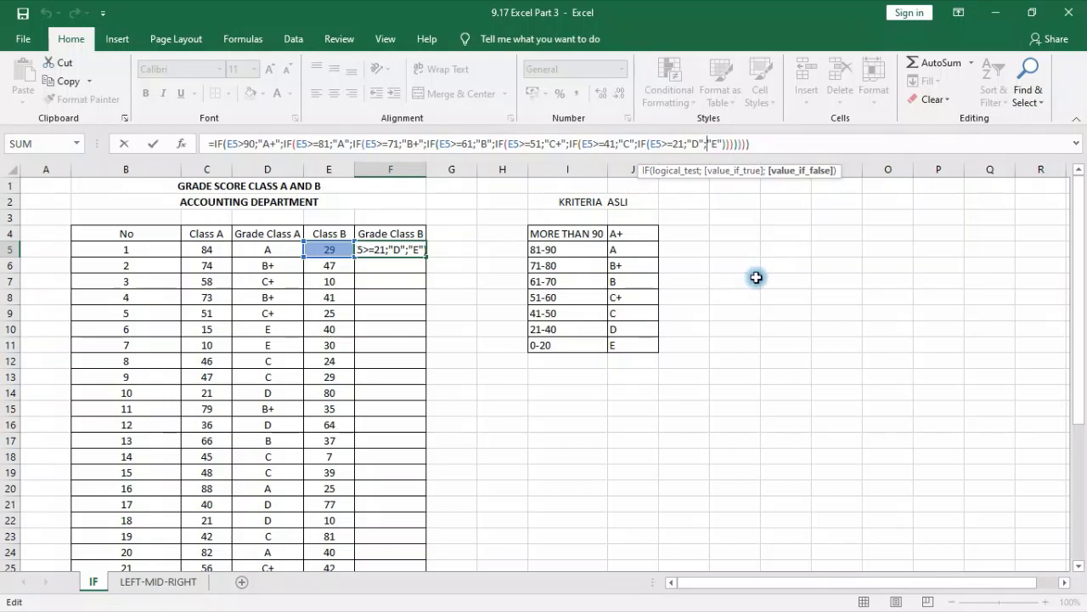
click(843, 280)
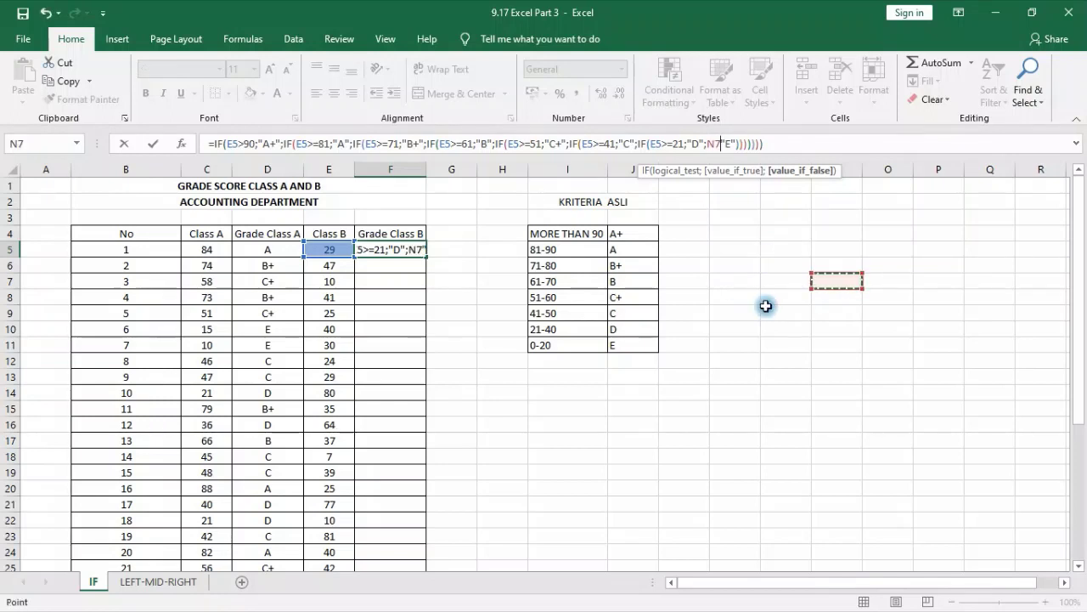
key(Escape)
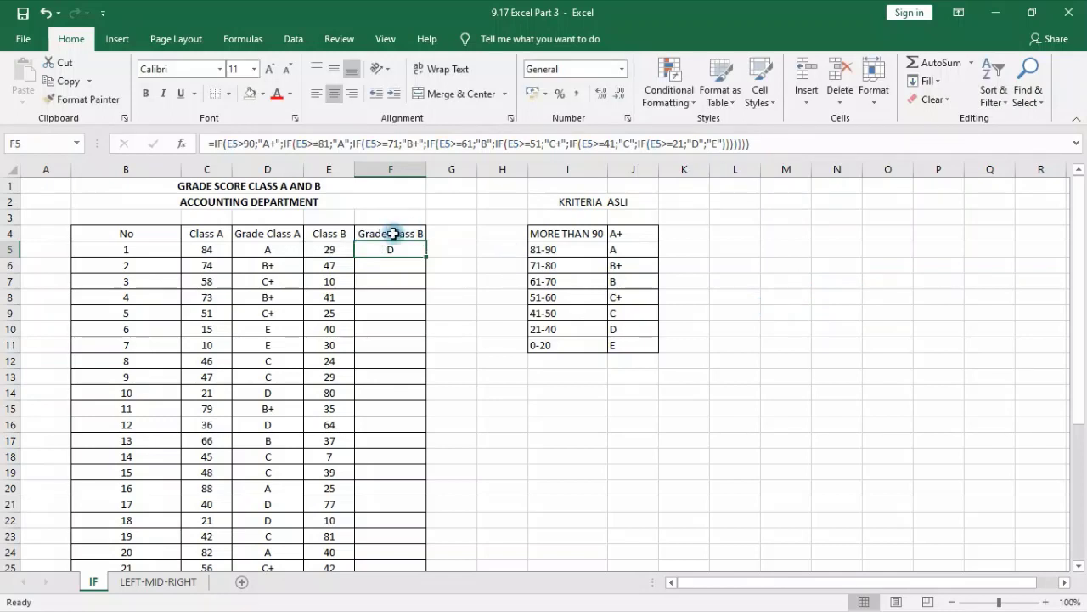
click(619, 144)
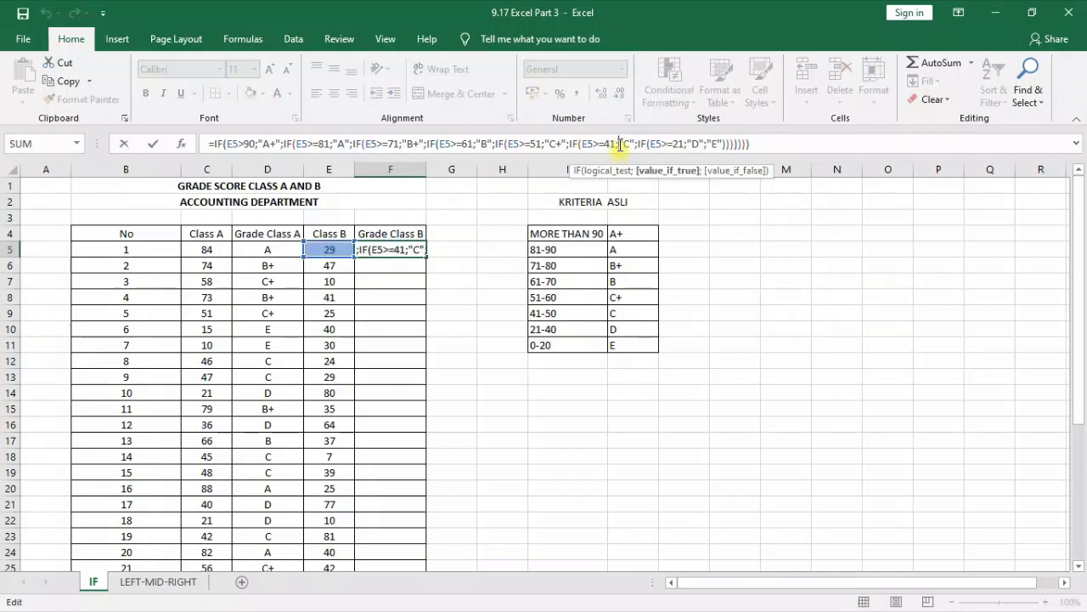
click(721, 267)
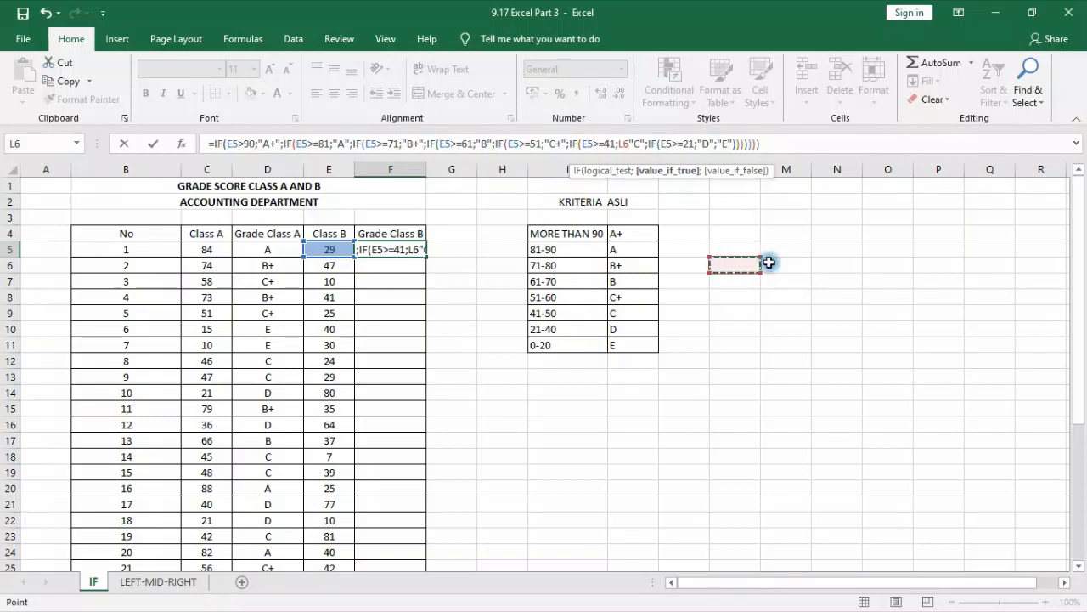
key(Escape)
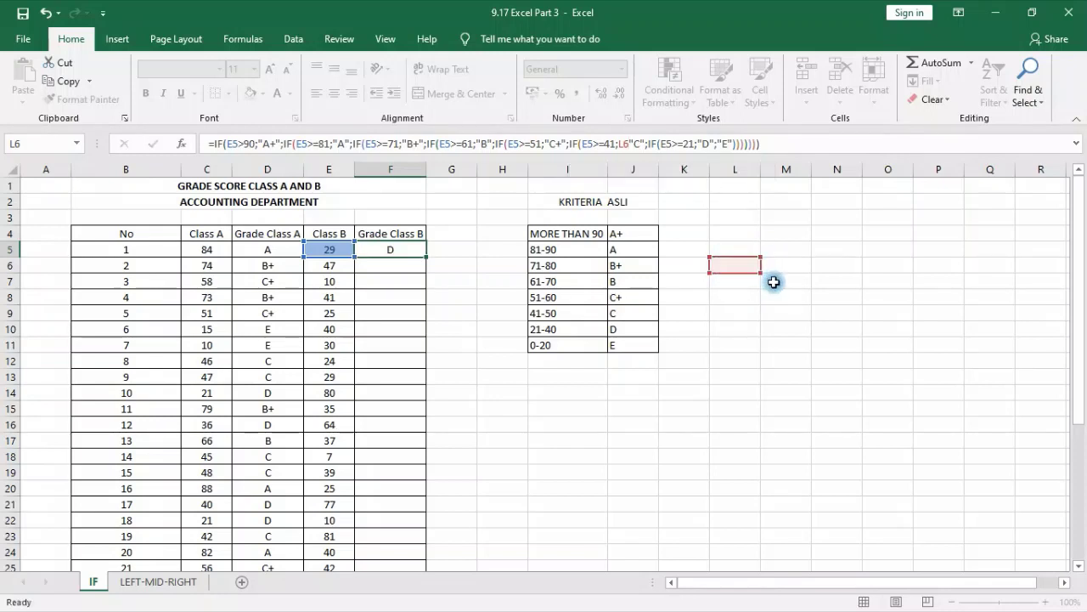
click(775, 438)
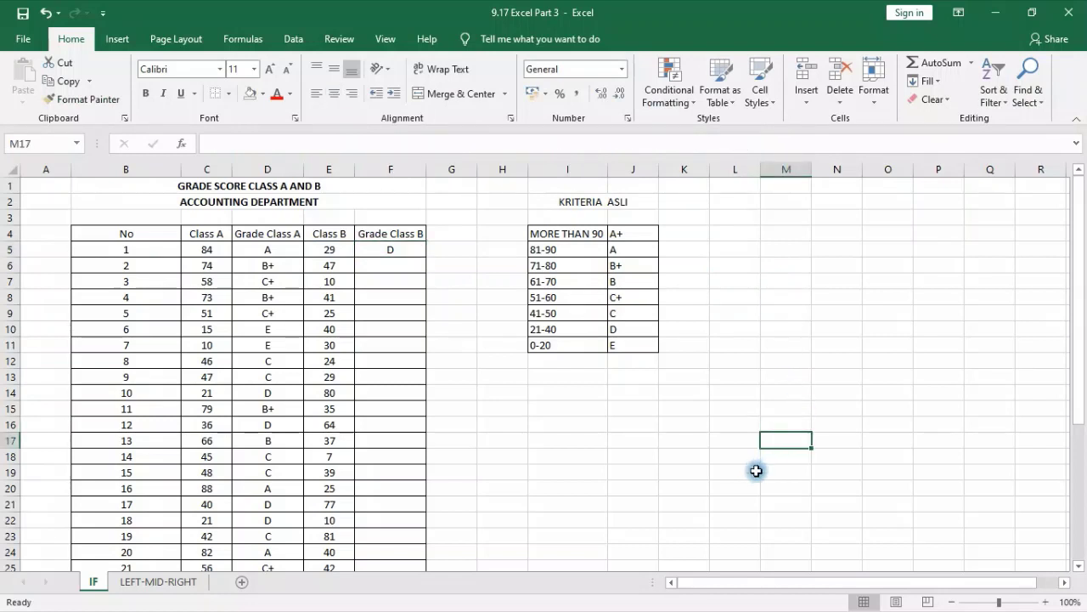
- Fill the F5 formula down the Grade Class B column and clear the surplus grades from the summary rows F35:F37
click(399, 249)
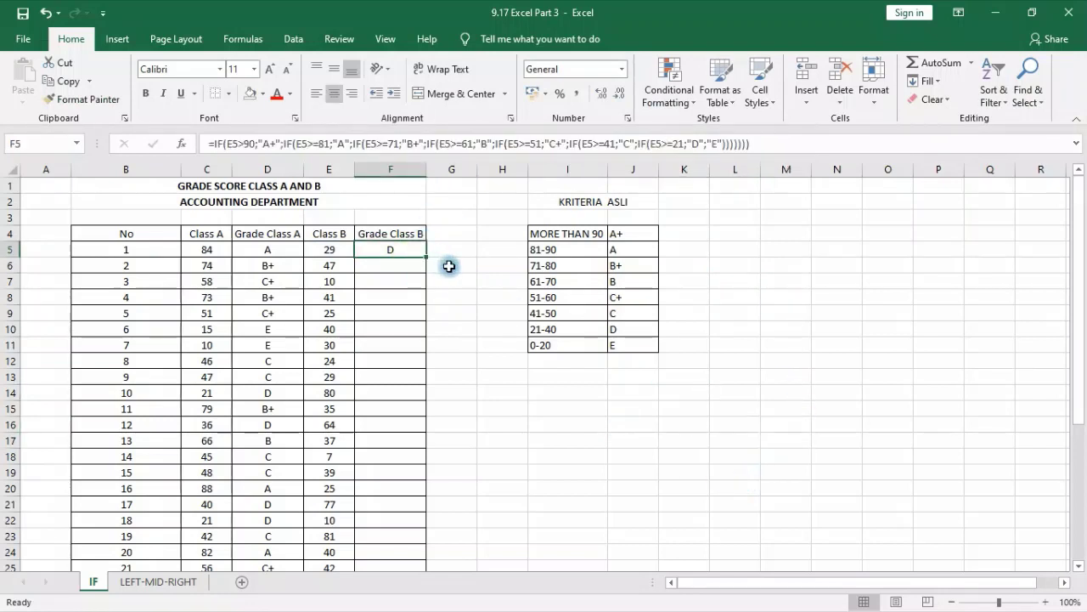
double_click(430, 256)
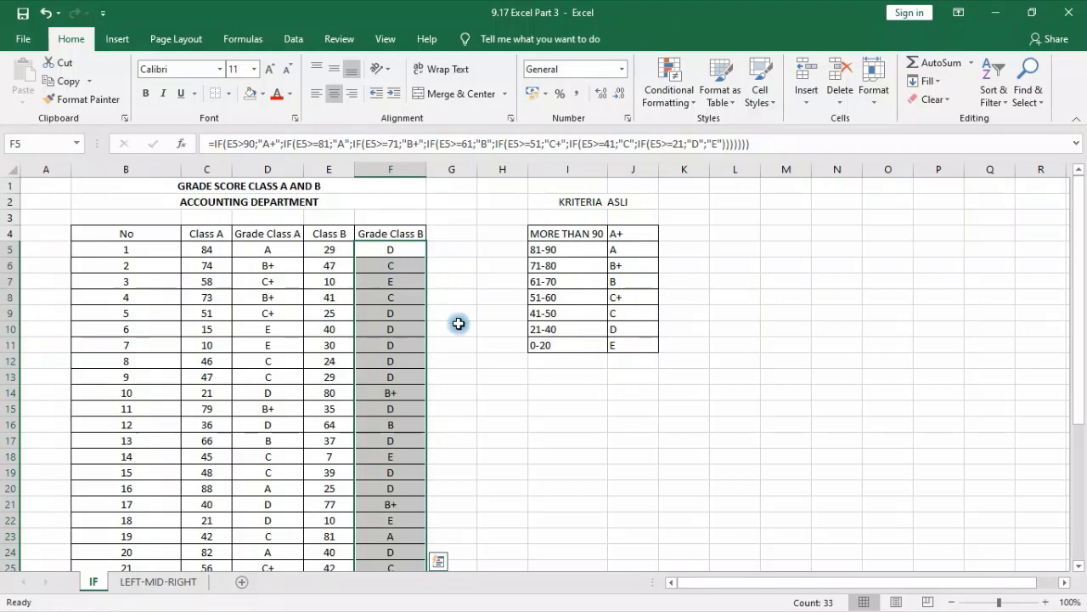
scroll(456, 334, down, 5)
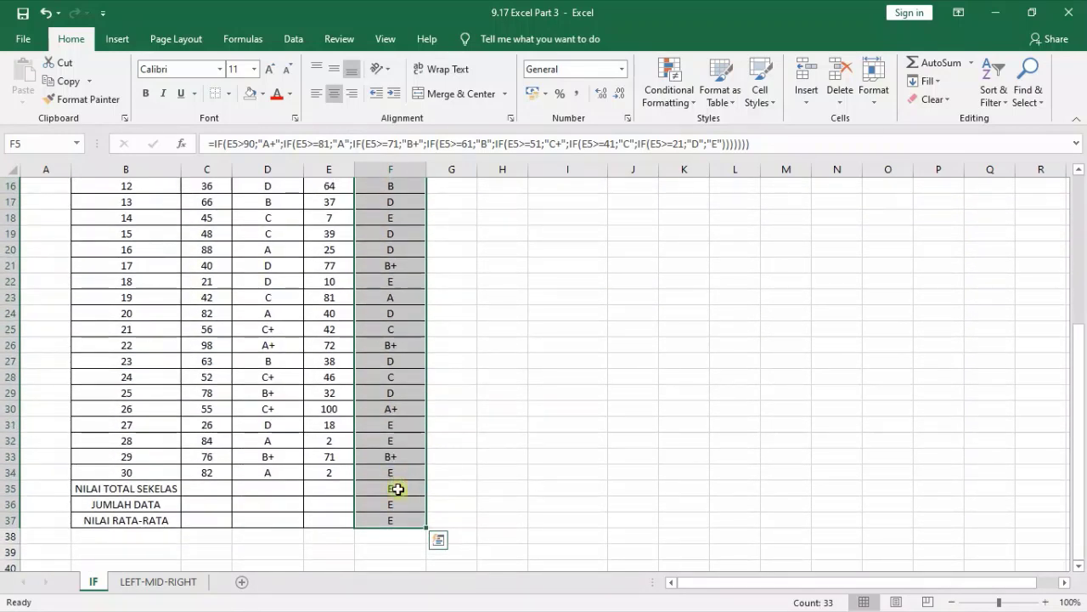
drag(396, 491, 396, 519)
click(667, 409)
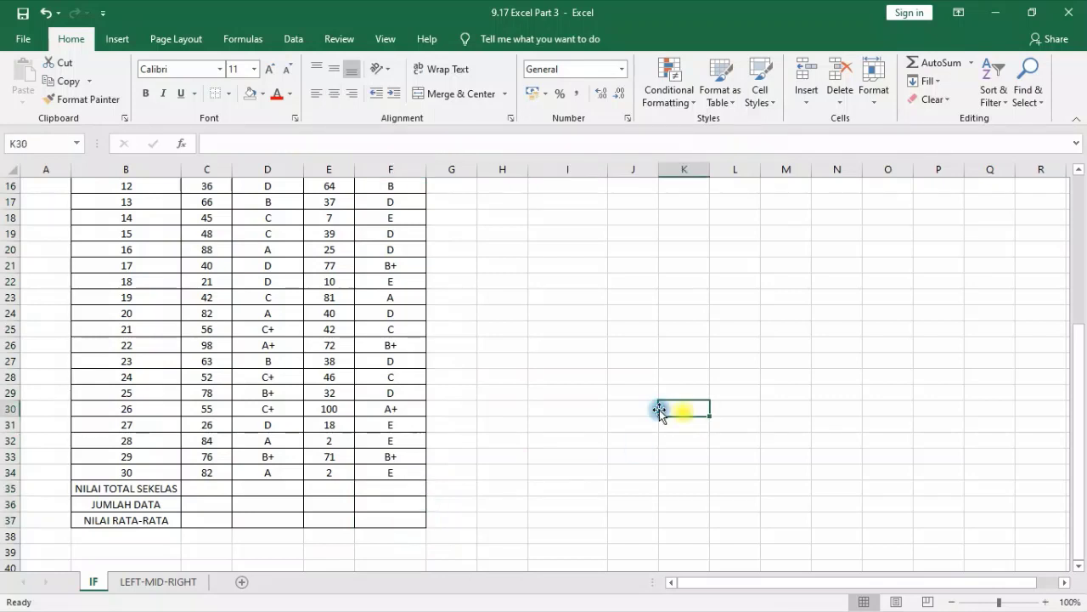
scroll(636, 396, up, 5)
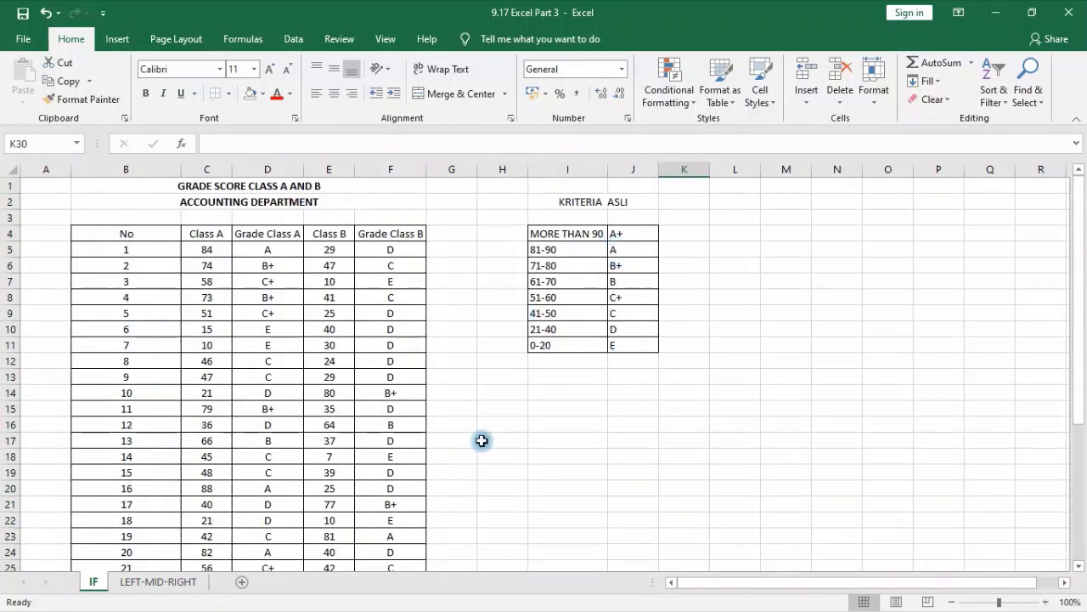
- Enter the title "PERCOBAAN 2" in I14, below the KRITERIA ASLI table
click(582, 394)
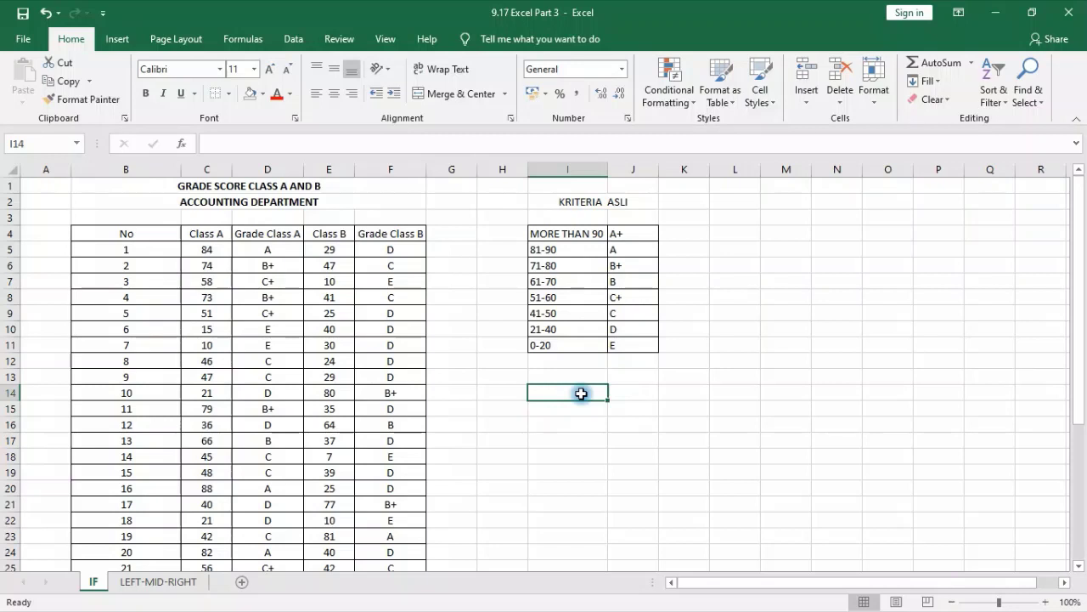
text(PERC)
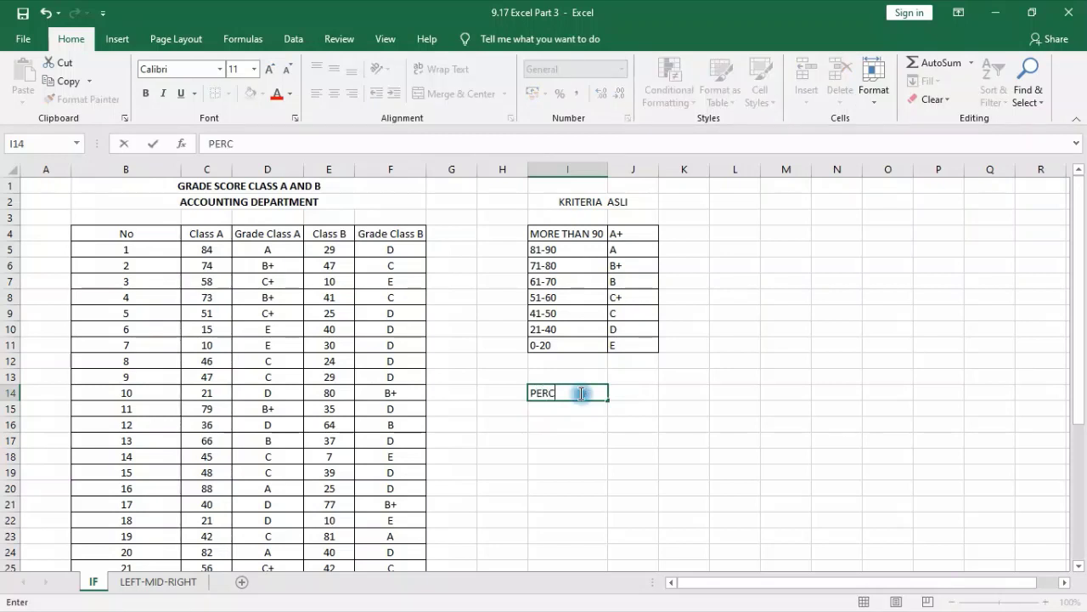
text(OBAAN 2)
key(Return)
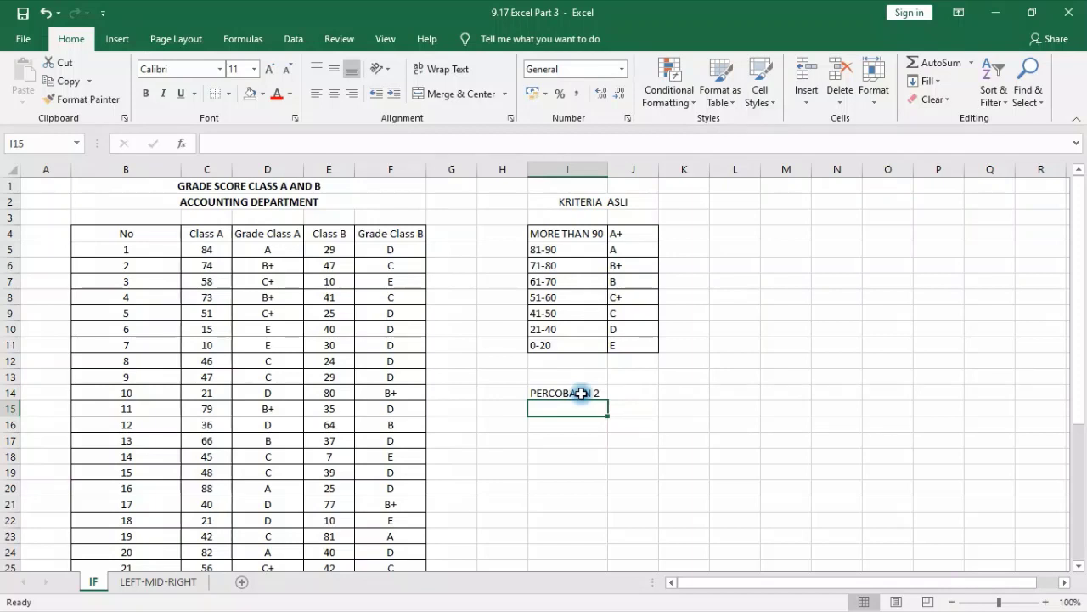
- Enter the first PERCOBAAN 2 criterion, with "0 SAMPAI 70" in I15 and "DI BAWAH KKM" in J15
text(L)
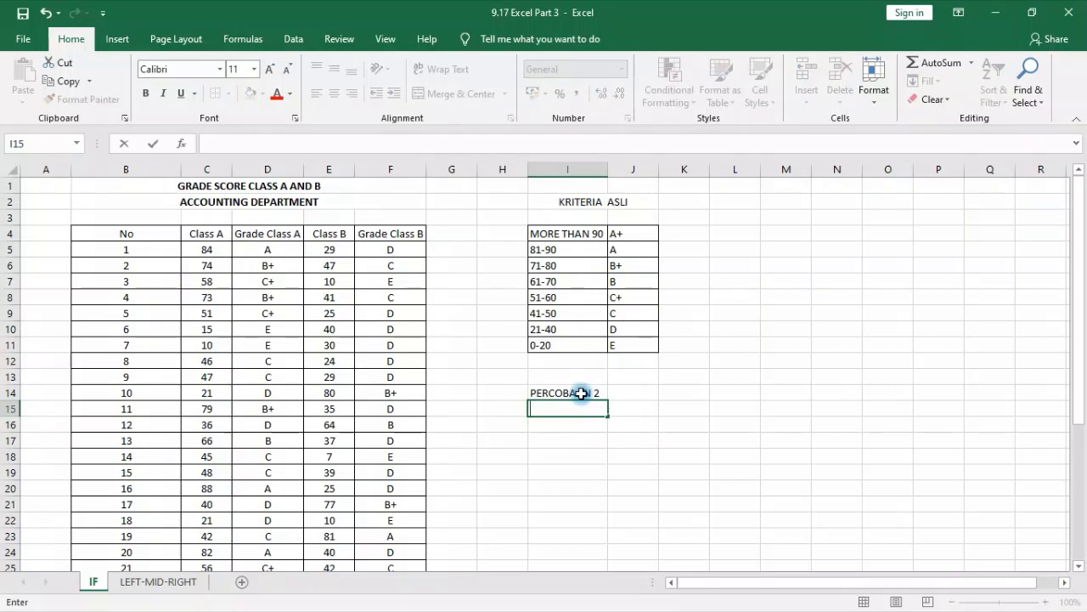
text(-)
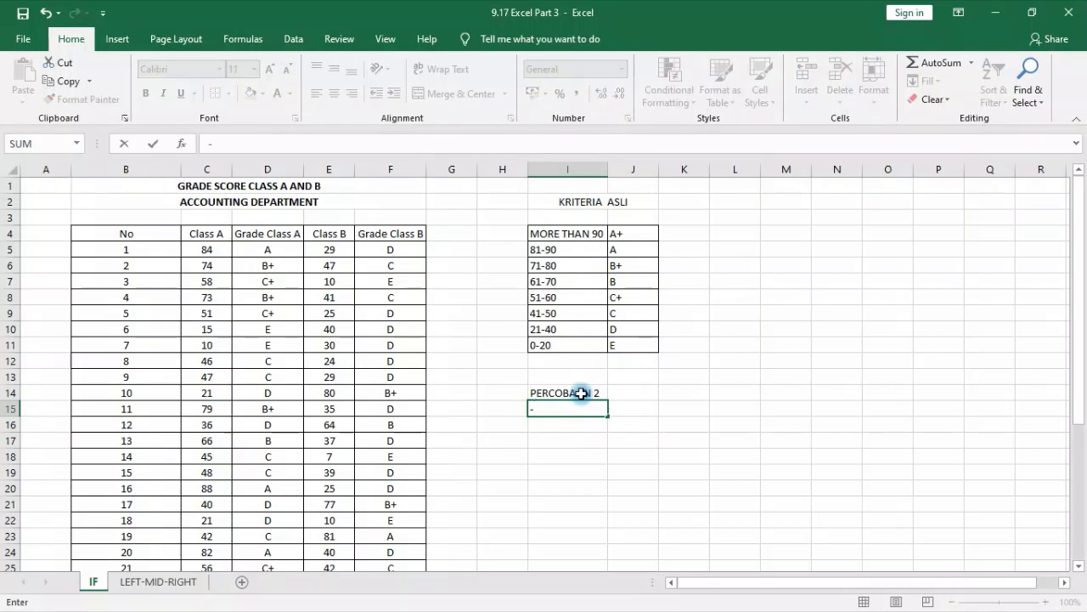
key(BackSpace)
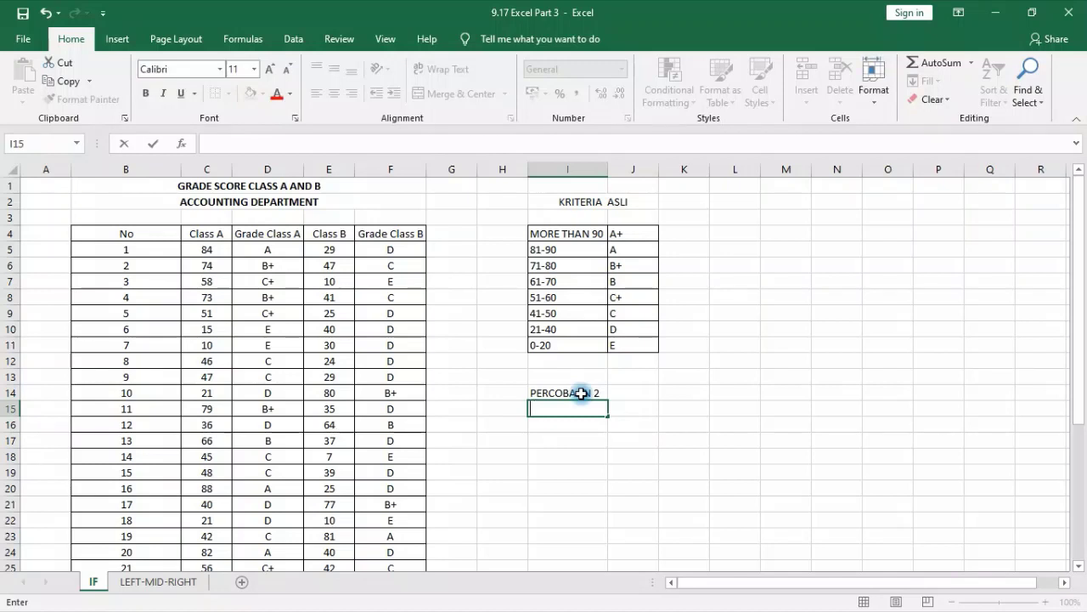
text(0 SAMP)
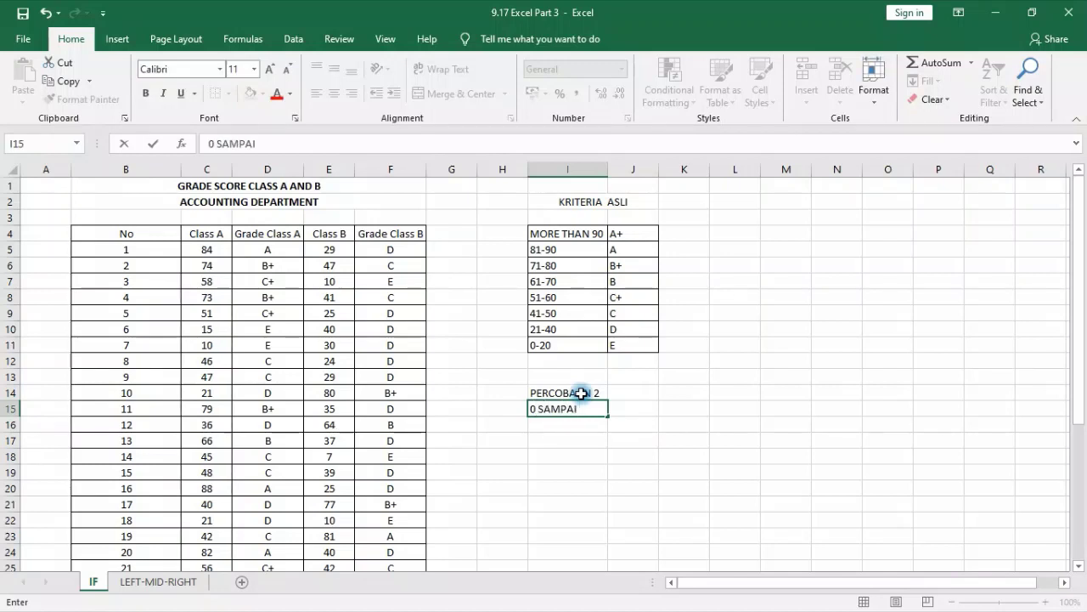
text(AI 70)
key(Tab)
text(DI)
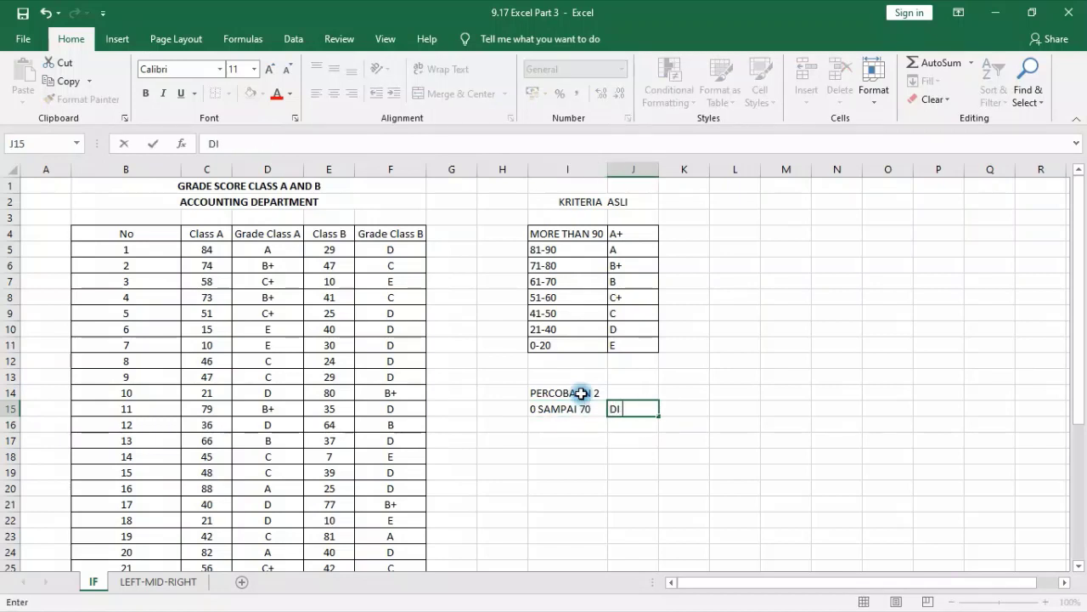
text( BAWAH KKM)
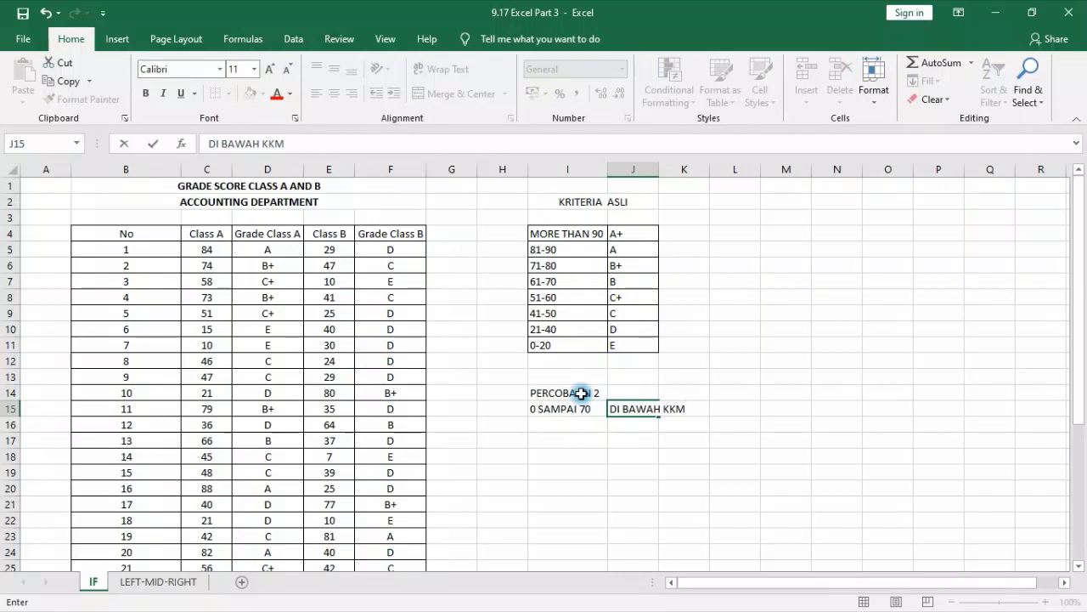
key(Return)
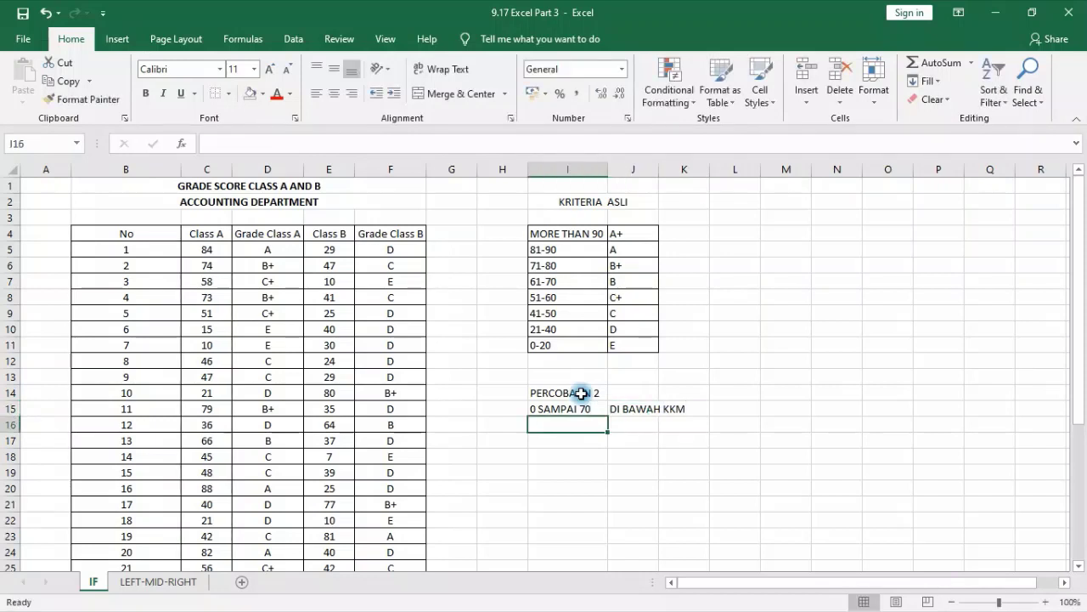
- Enter the second PERCOBAAN 2 criterion, with "71 SAMPAI 100" in I16 and "DI ATAS KKM" in J16
text(71 SA)
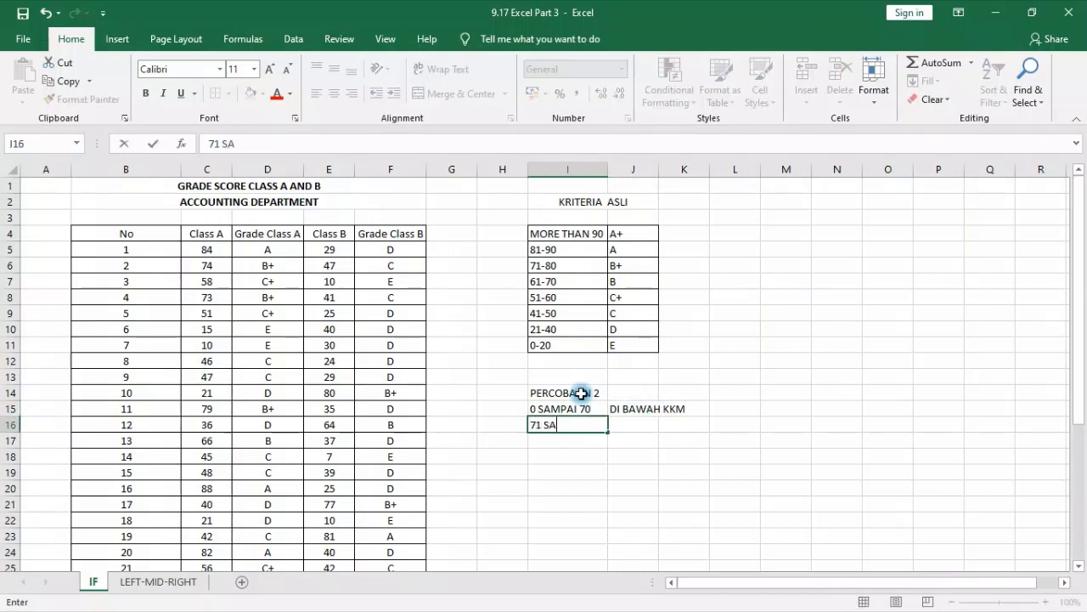
text(MPAI 1-)
key(Tab)
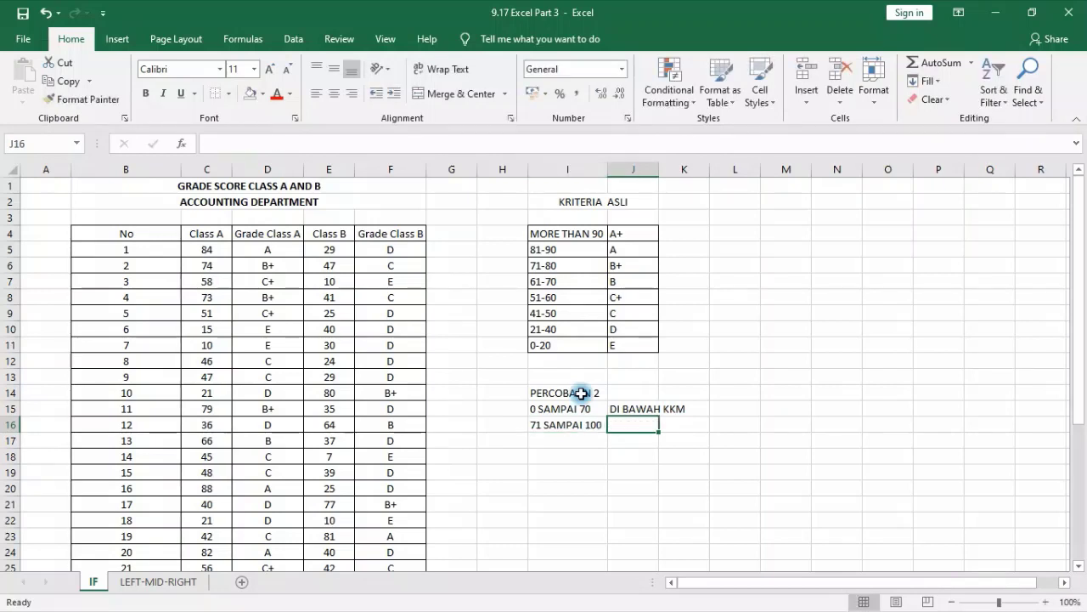
text(D)
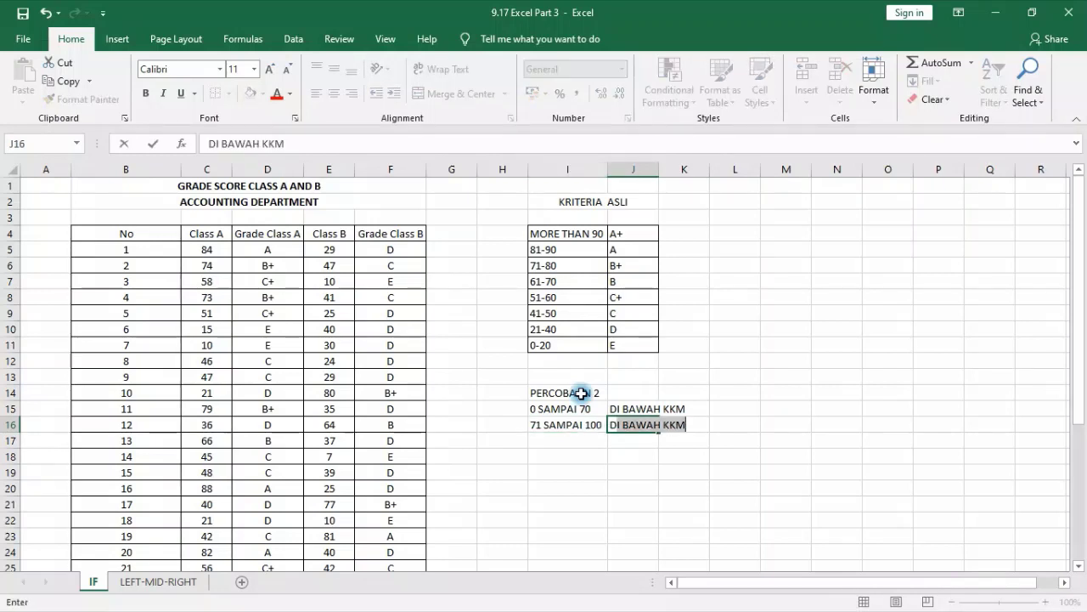
text(I ATAS )
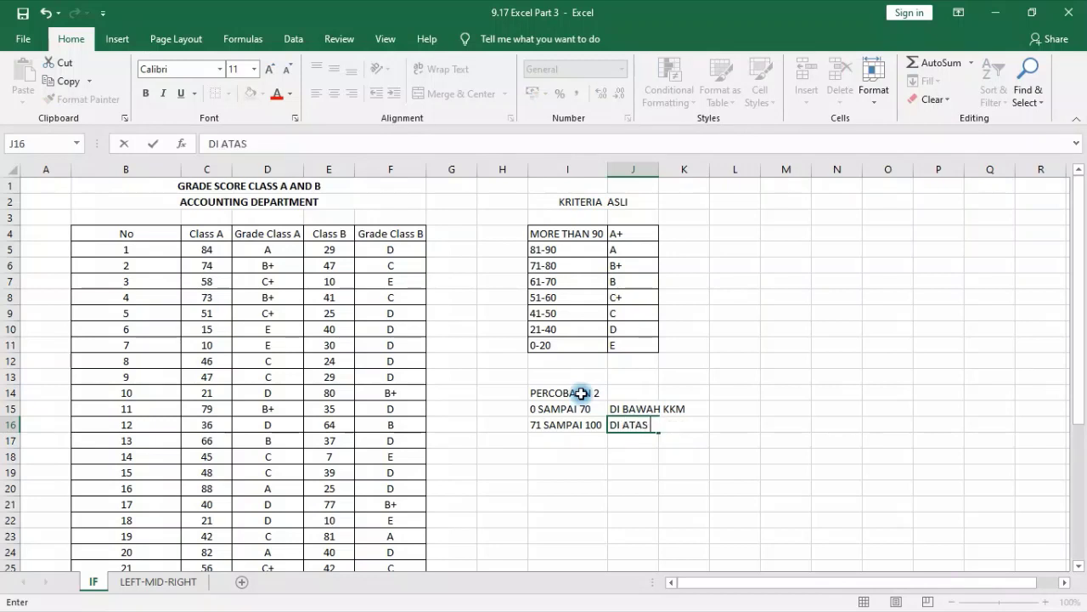
text(KKM)
key(Return)
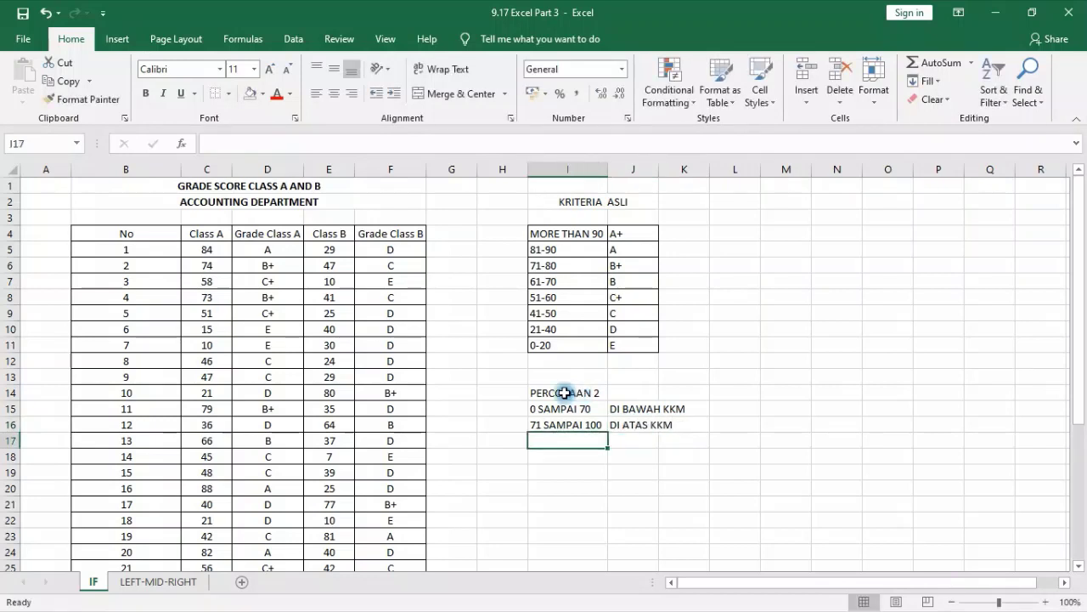
- Apply borders to all cells in I15:J16 and widen column J to fit its text
drag(553, 416, 637, 426)
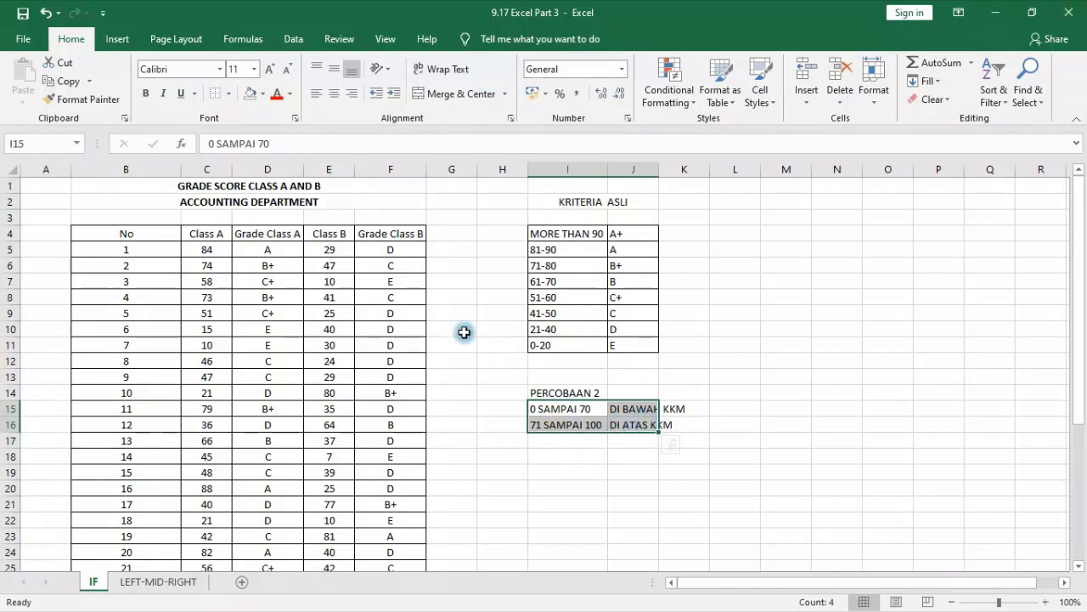
click(228, 93)
click(229, 230)
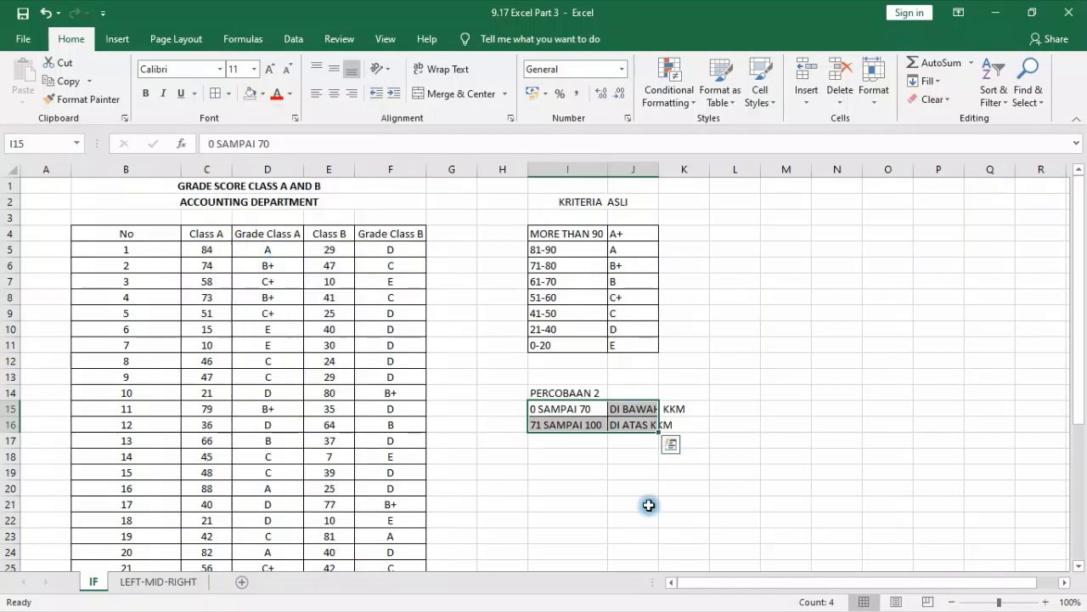
click(790, 427)
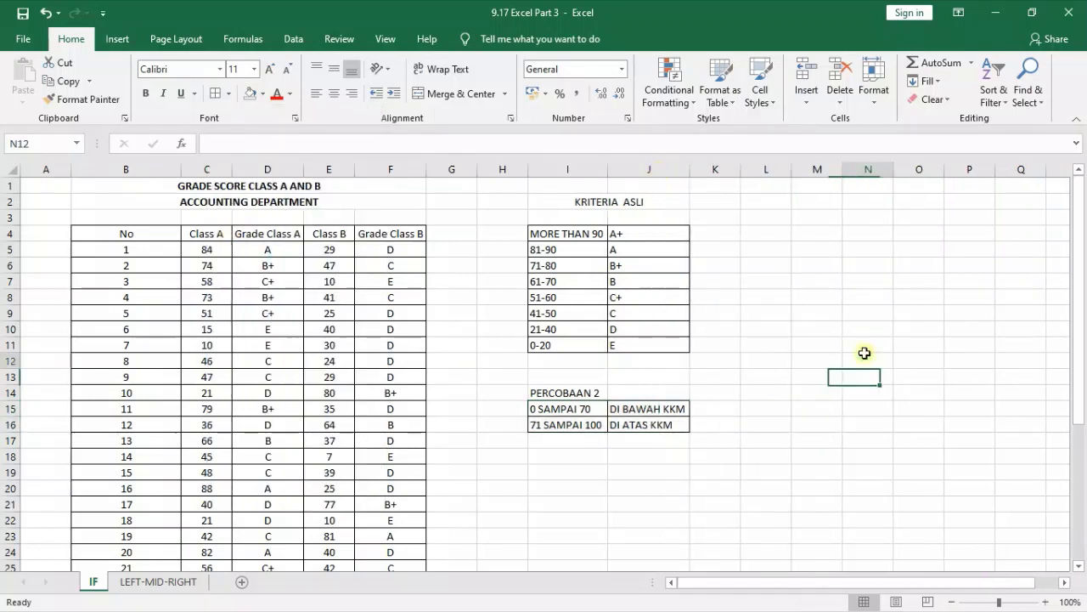
- Insert a new column between Grade Class A and Class B and select its header cell E4
click(314, 172)
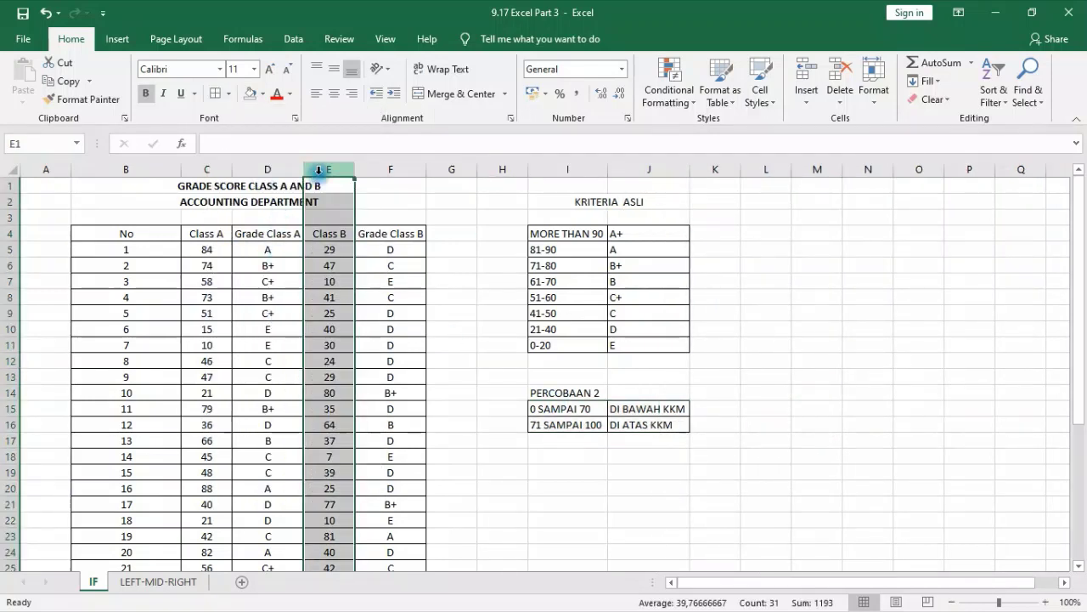
click(817, 247)
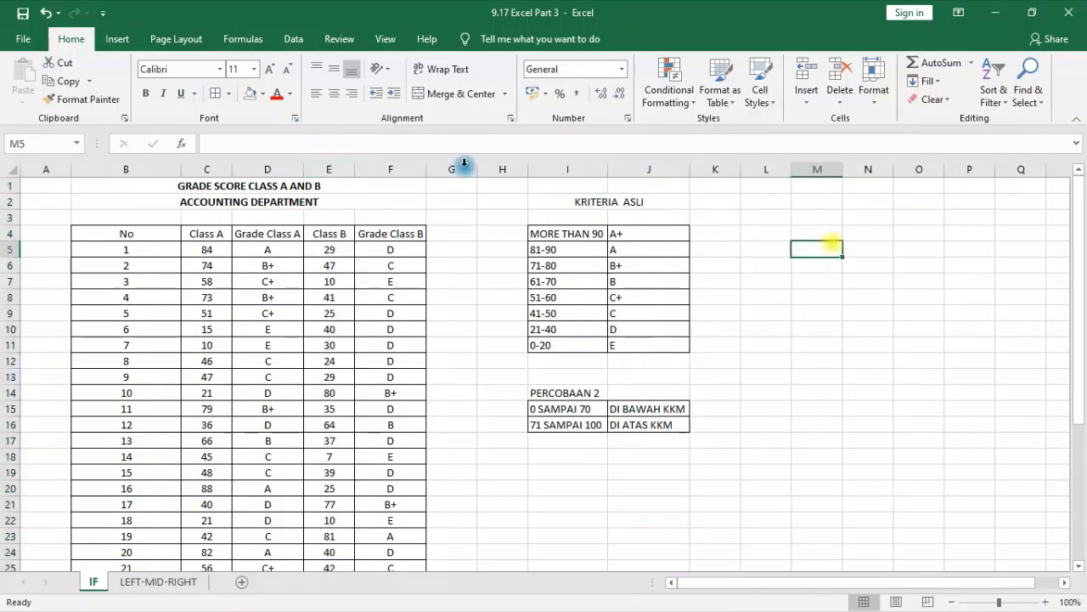
click(315, 168)
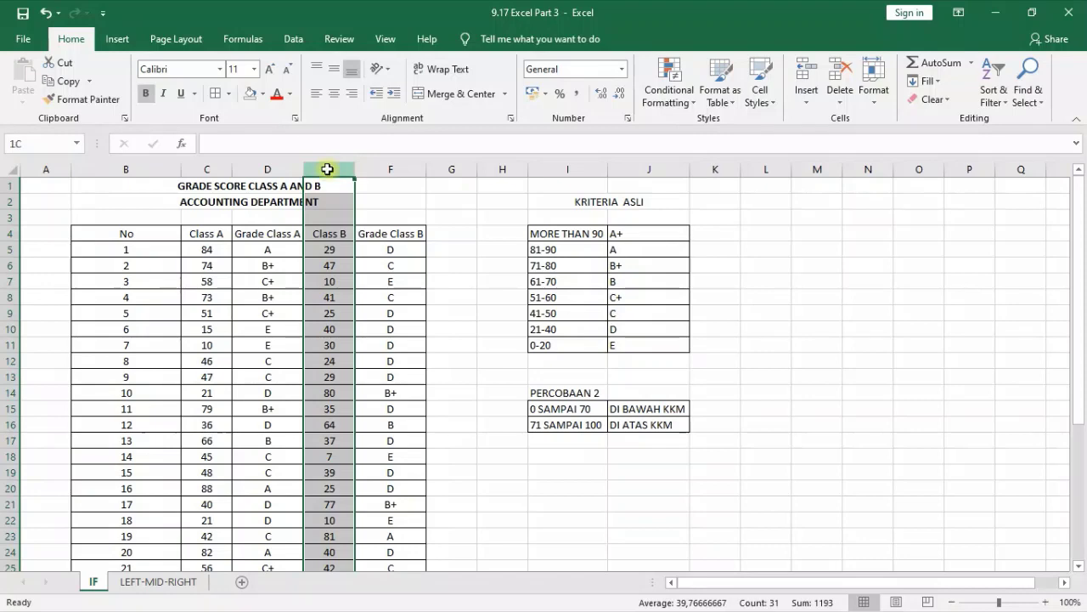
right_click(322, 206)
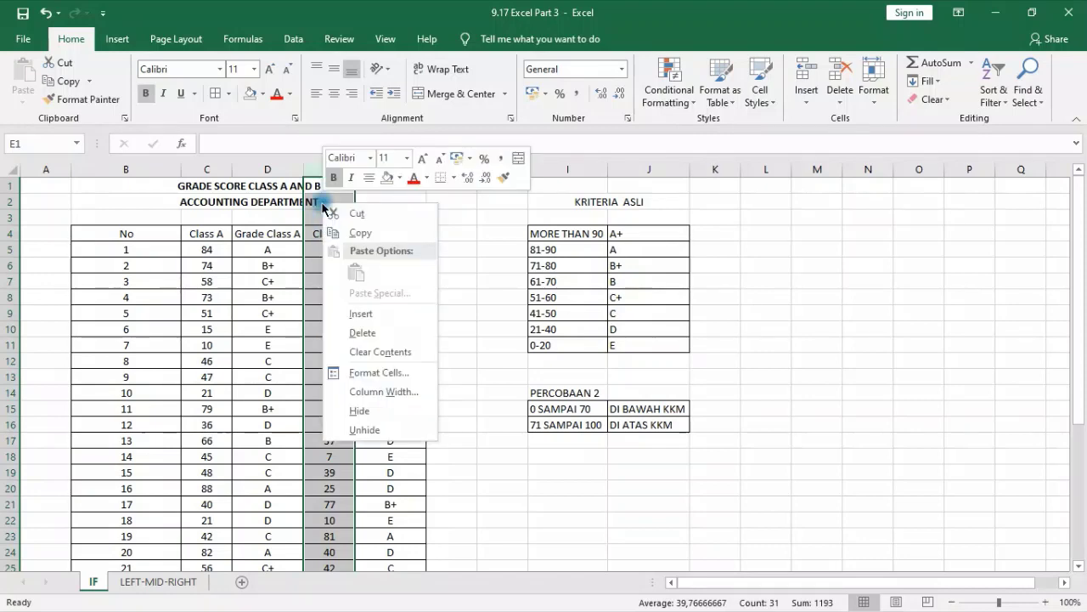
click(361, 314)
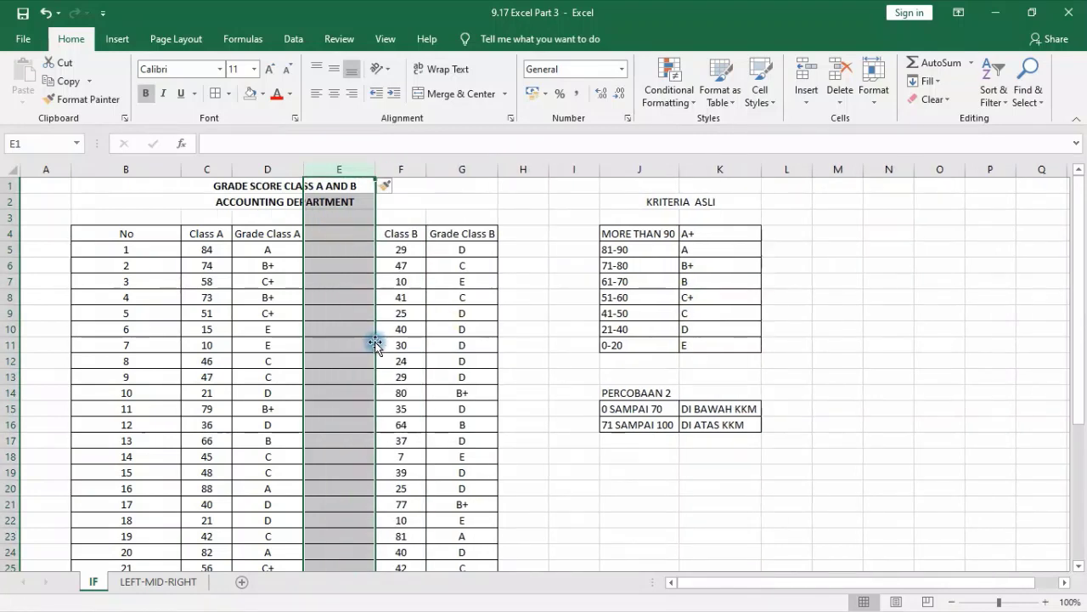
click(367, 318)
click(350, 231)
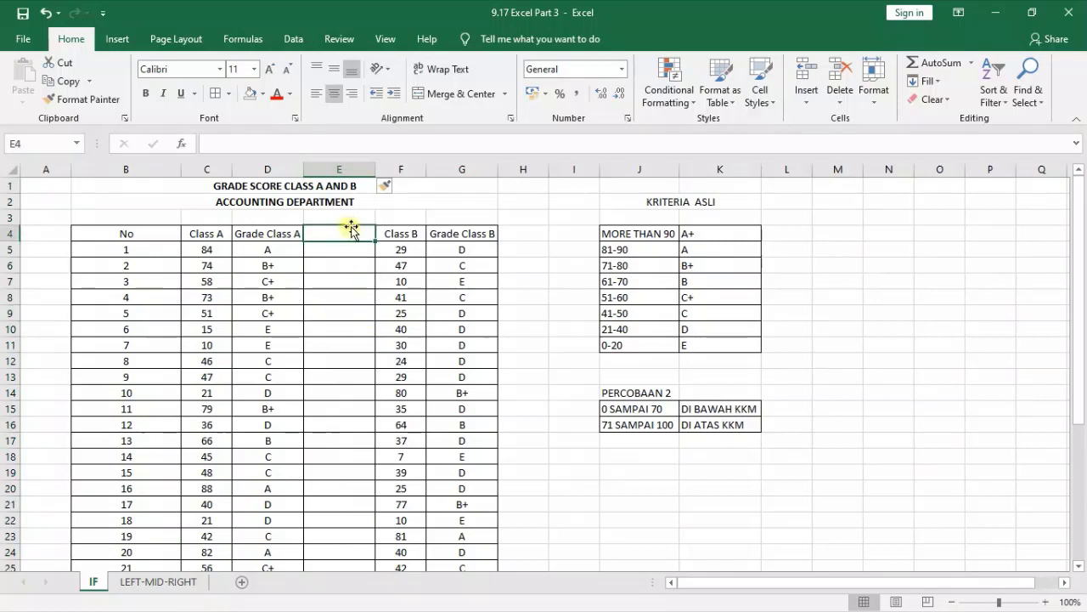
- Enter the column header "Percobaan 2" in cell E4
text(perco)
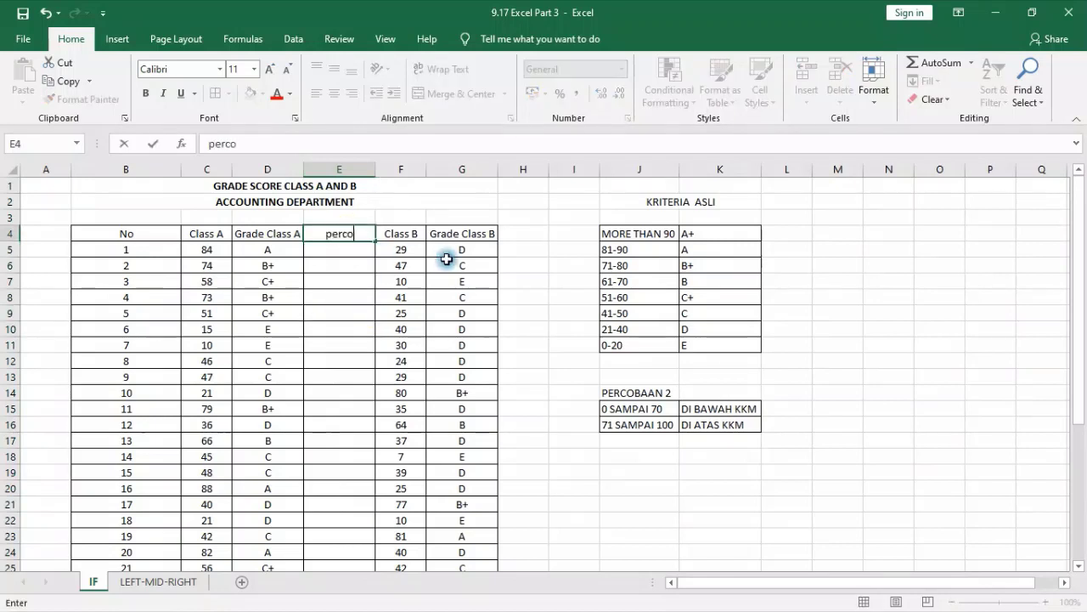
text(baan 2)
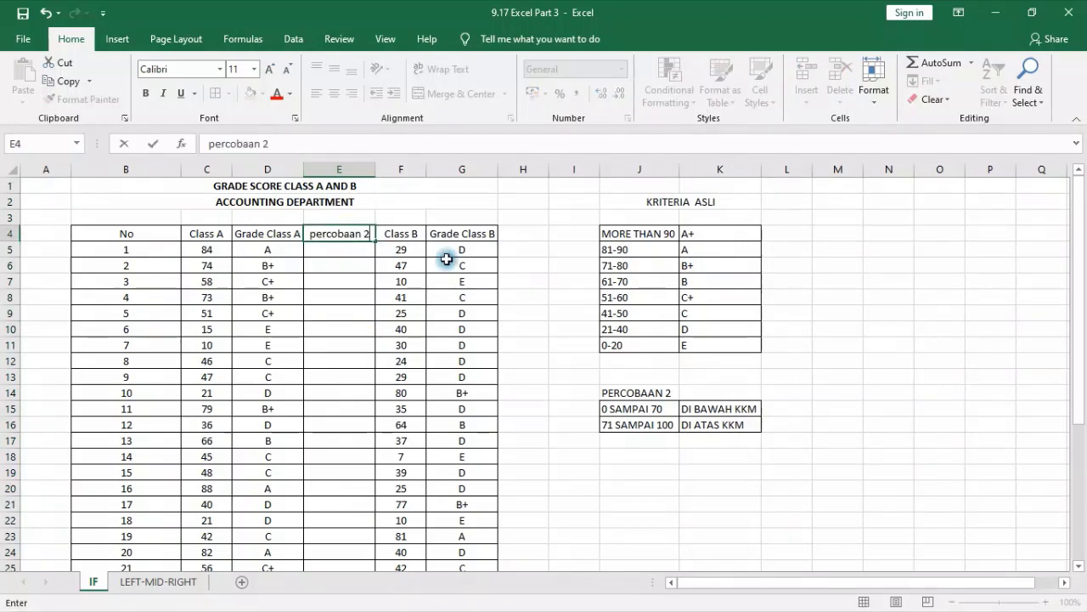
click(213, 146)
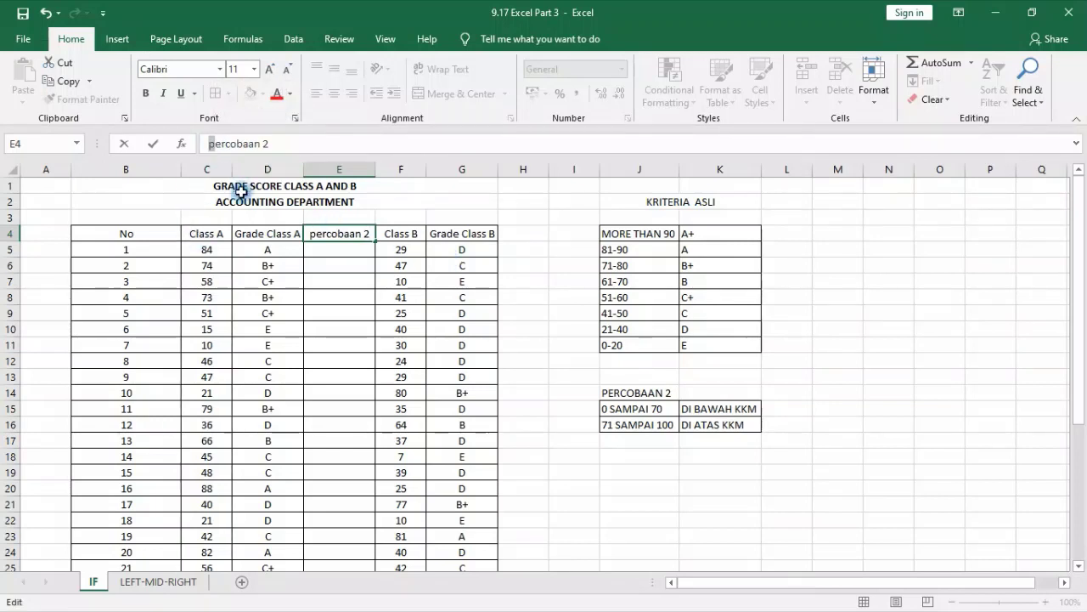
key(Return)
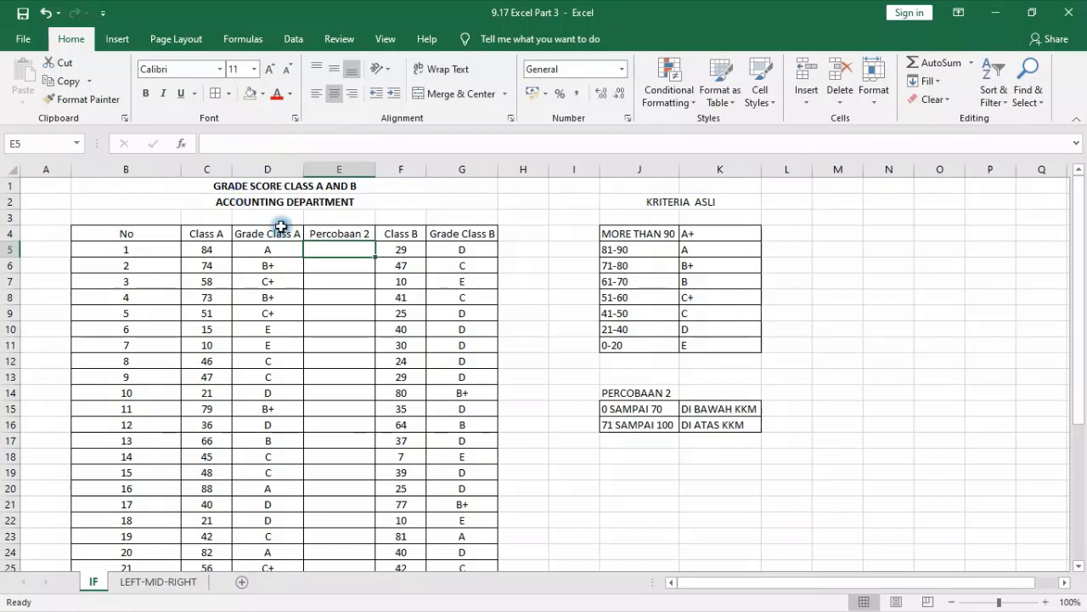
- Enter the formula =IF(C5<=70;K15;K16) in cell E5 to classify the first Class A score against the KKM
text(=)
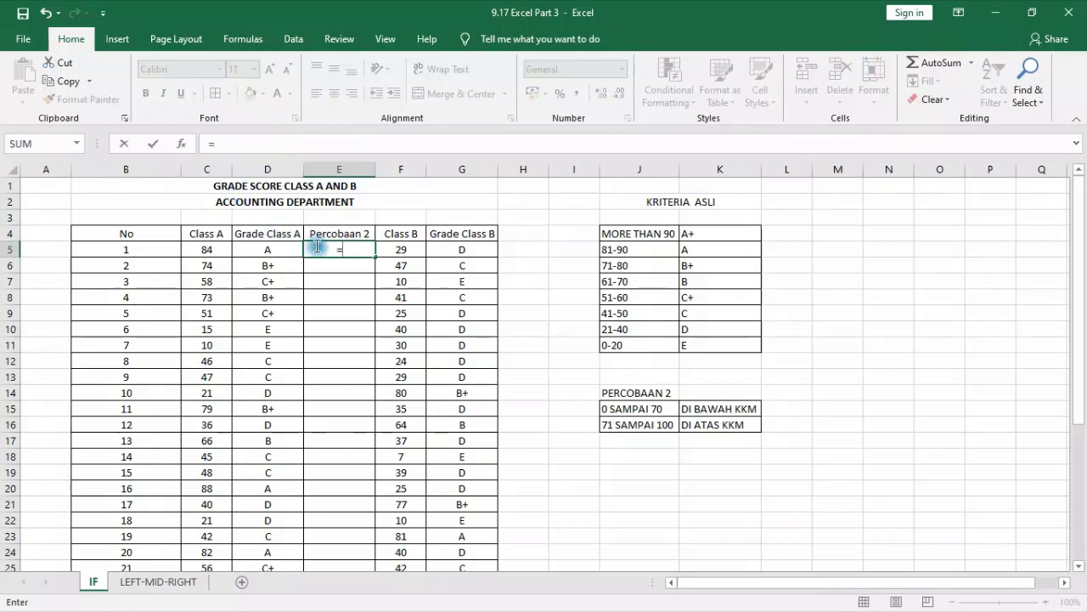
text(if()
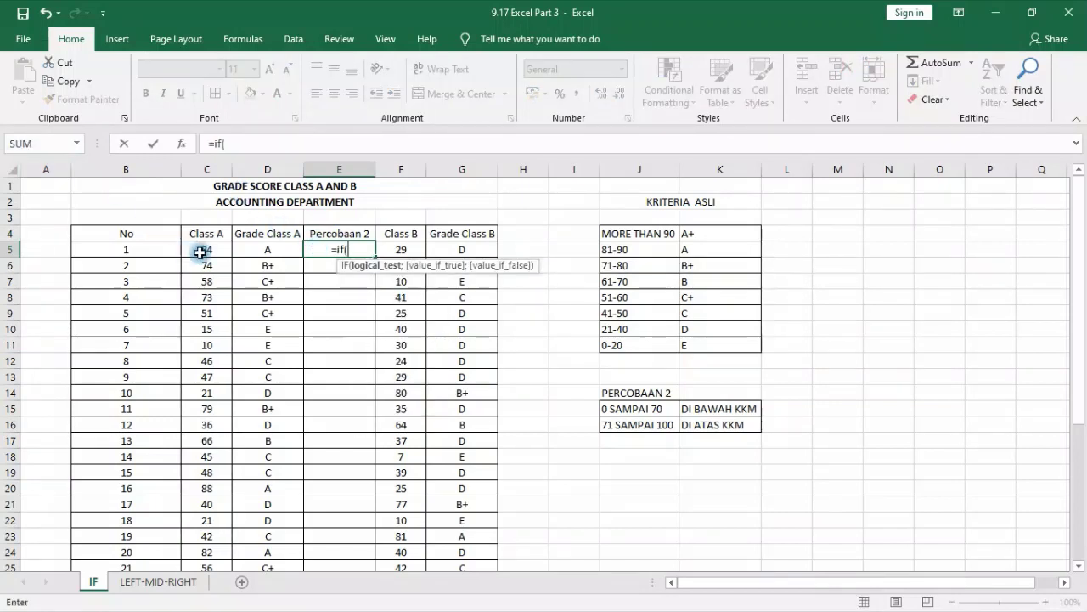
click(201, 252)
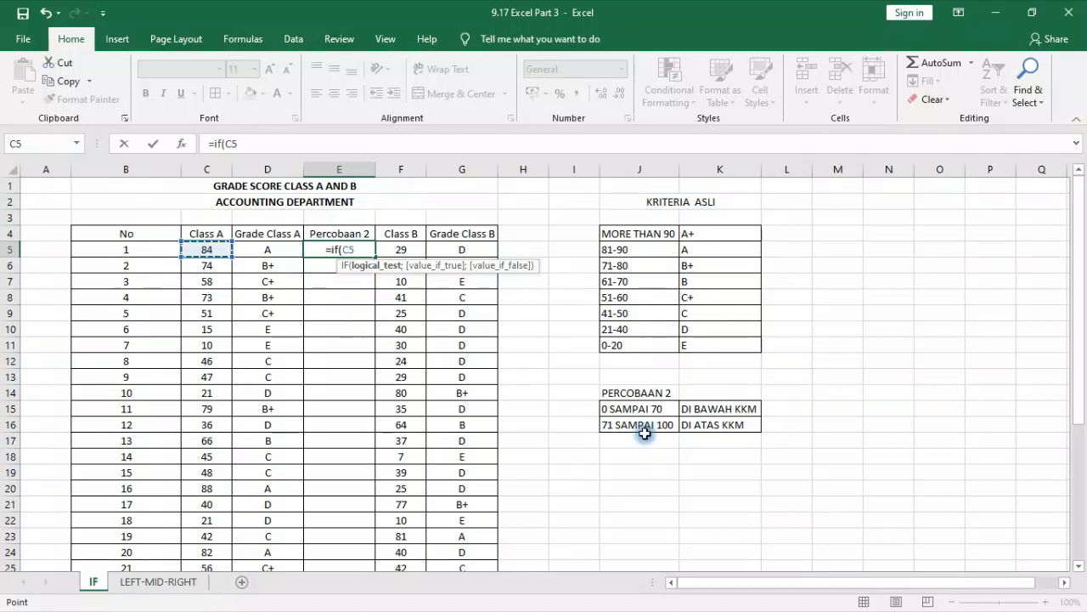
text(<=)
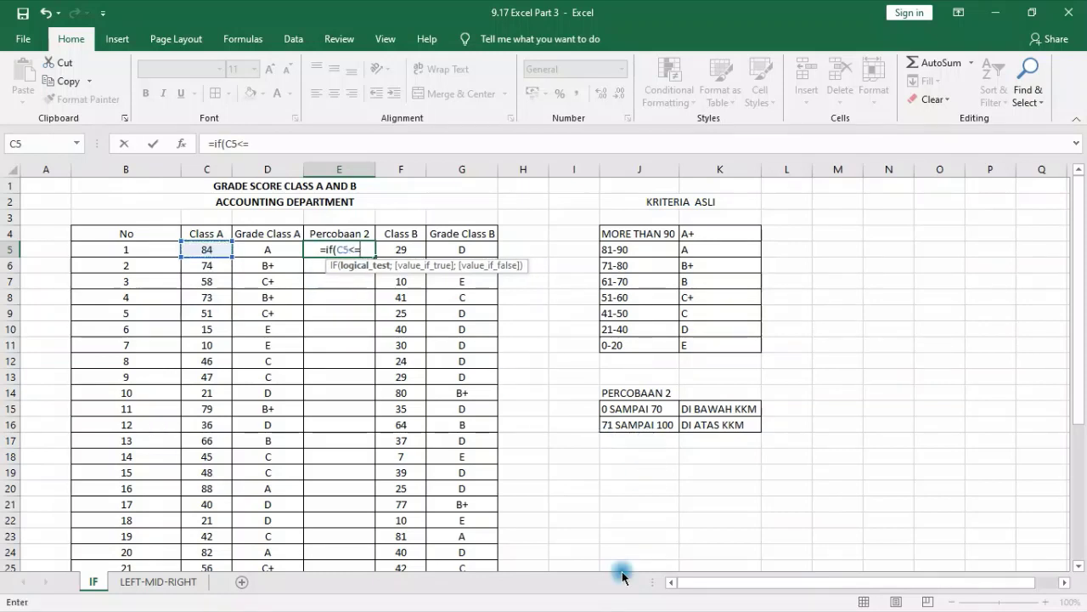
text(70)
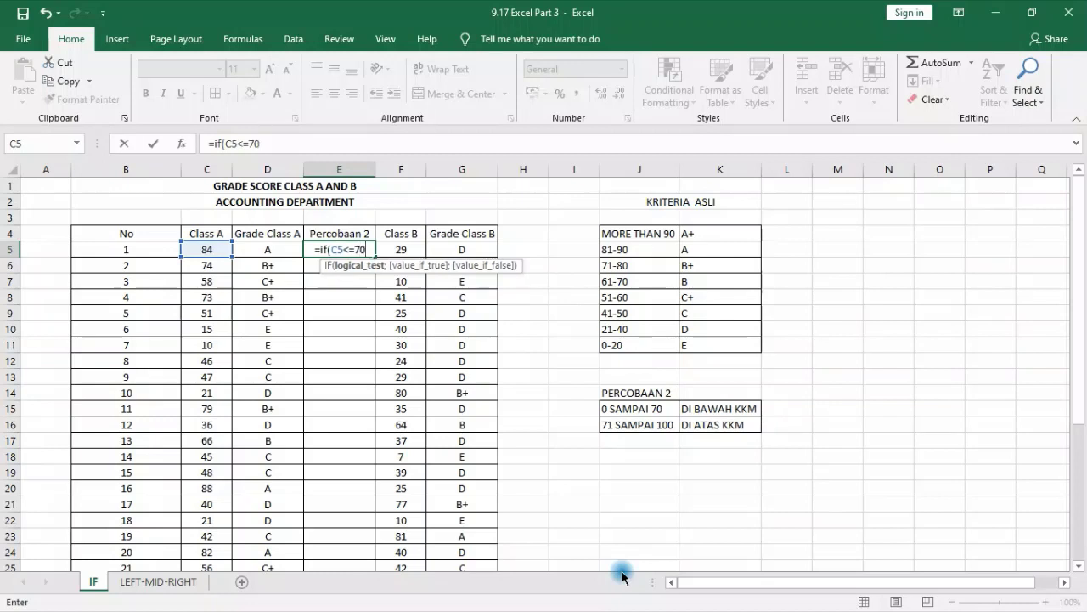
text(;)
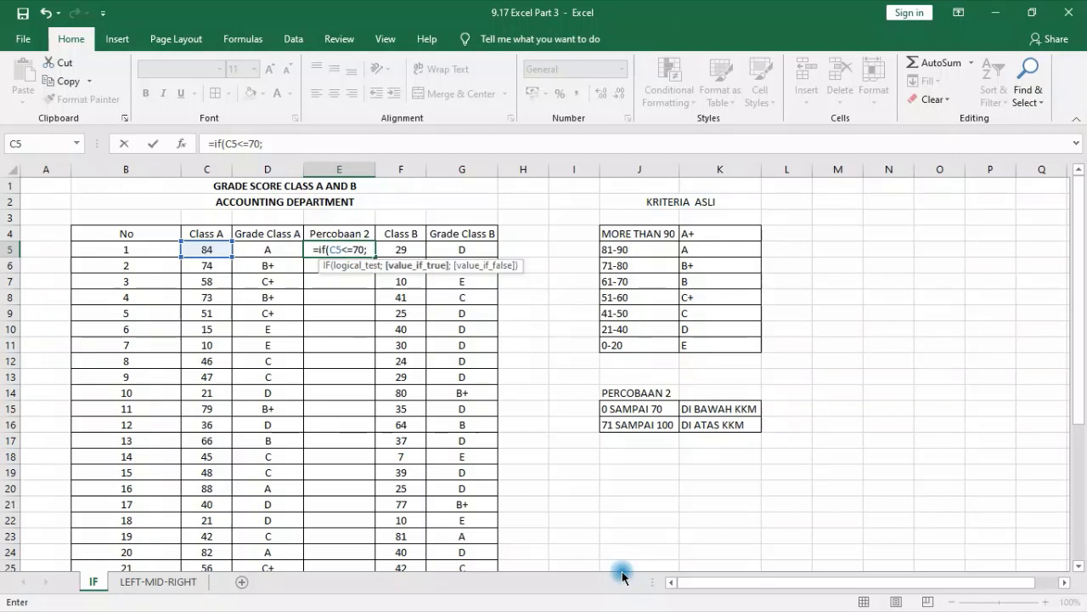
text(")
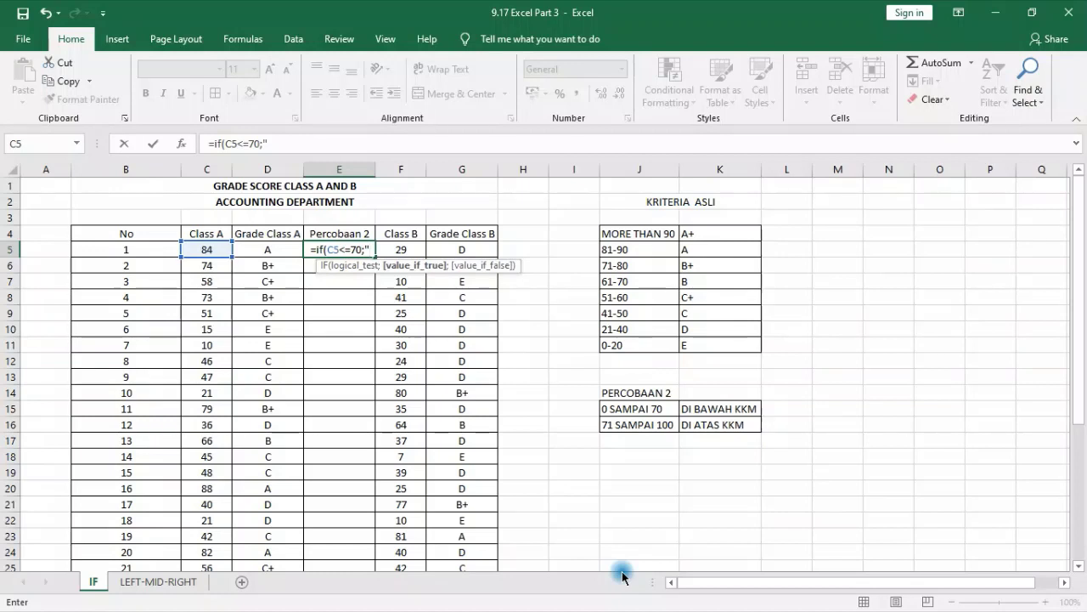
key(BackSpace)
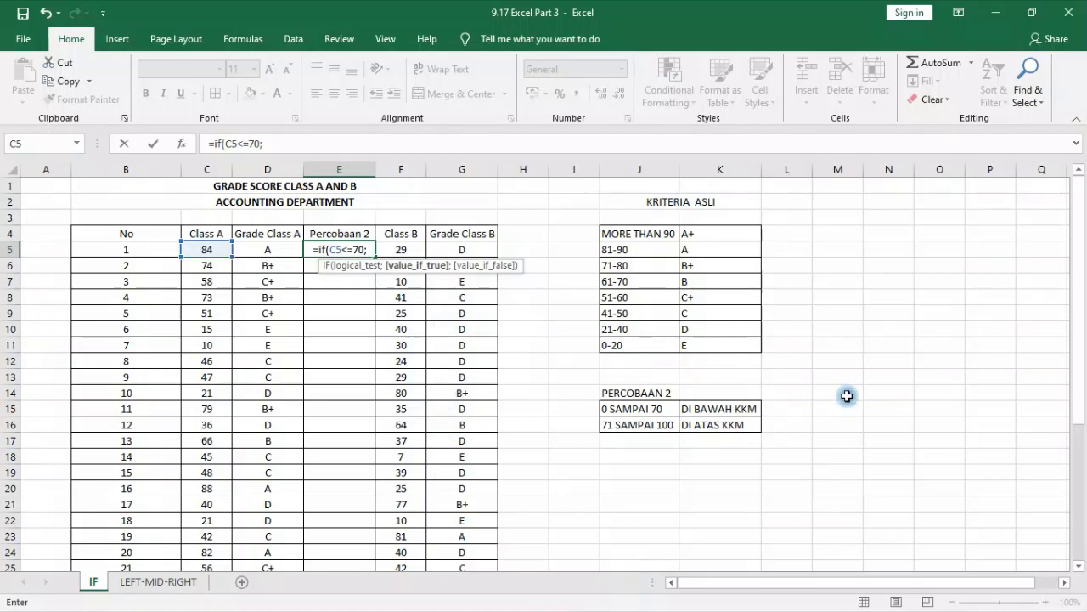
click(742, 408)
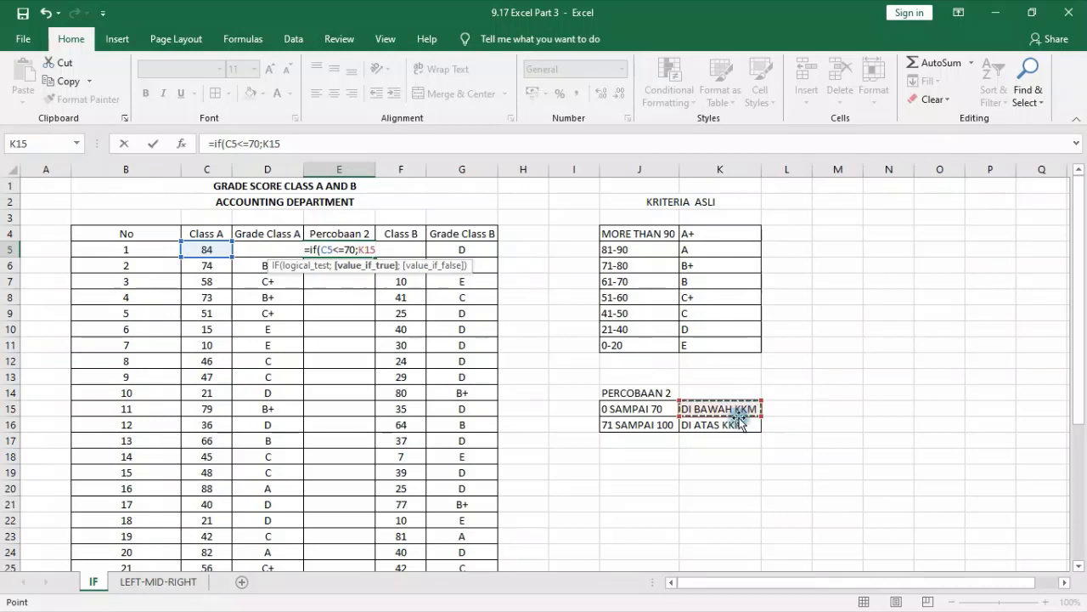
text(;)
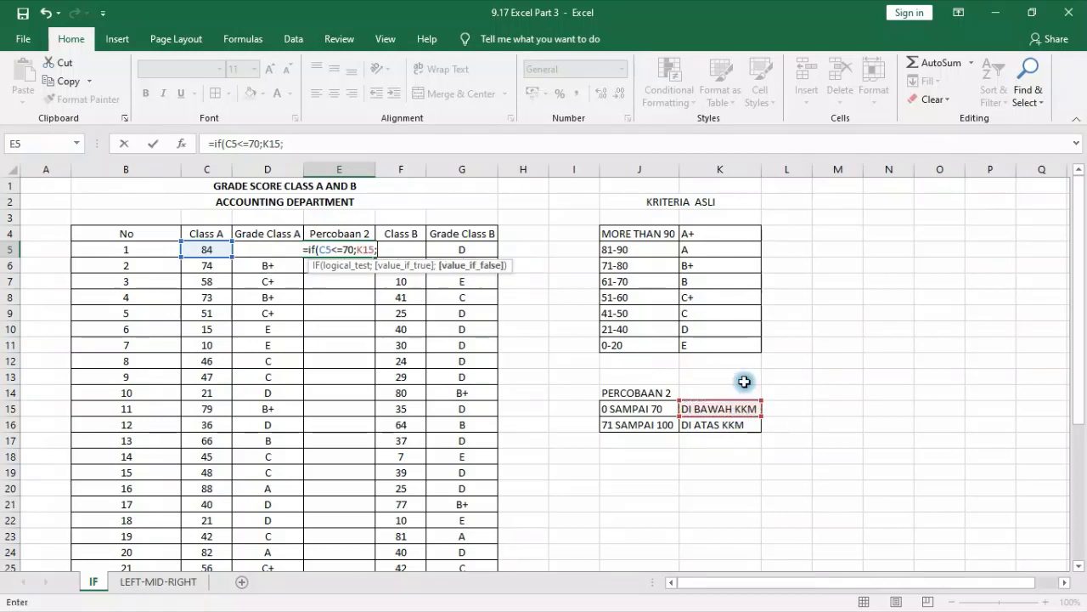
click(735, 424)
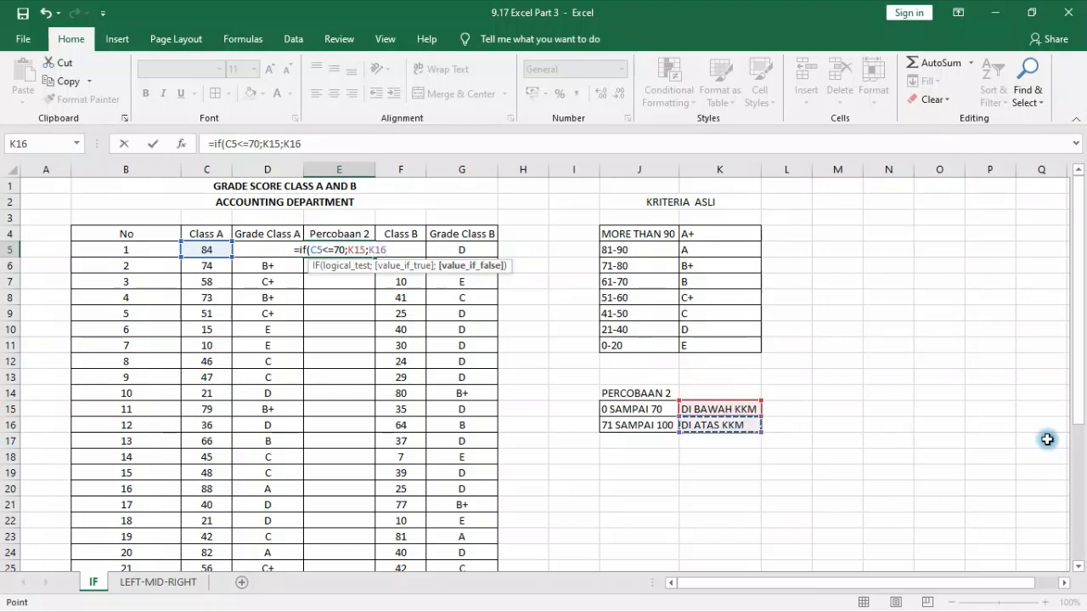
key(Return)
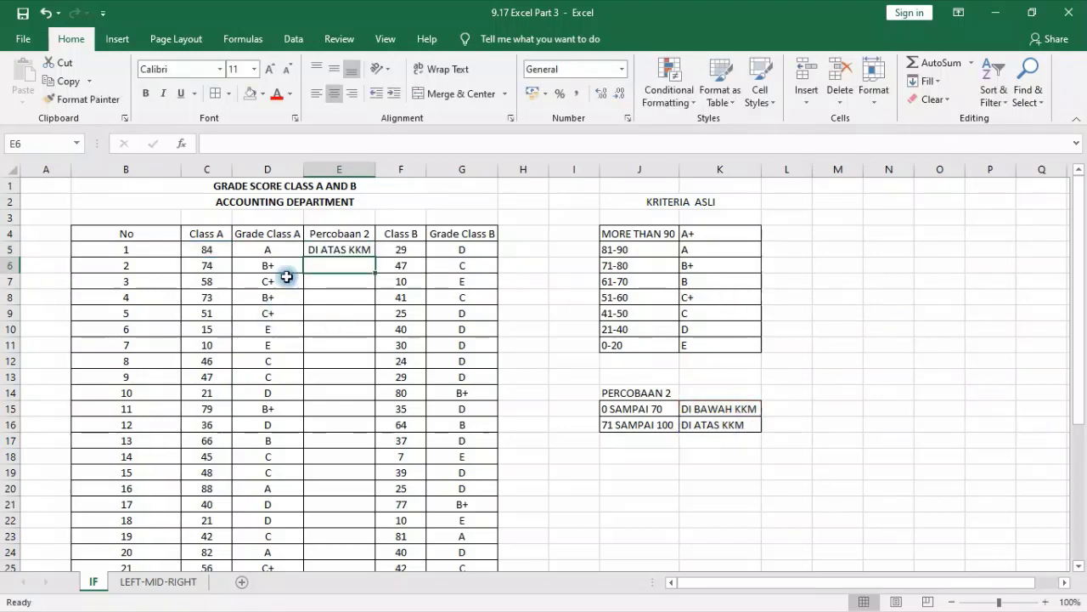
- Compare the formulas in E5 and D5, and shade the letter-grade cells K4:K11 of the KRITERIA ASLI table light green
click(348, 250)
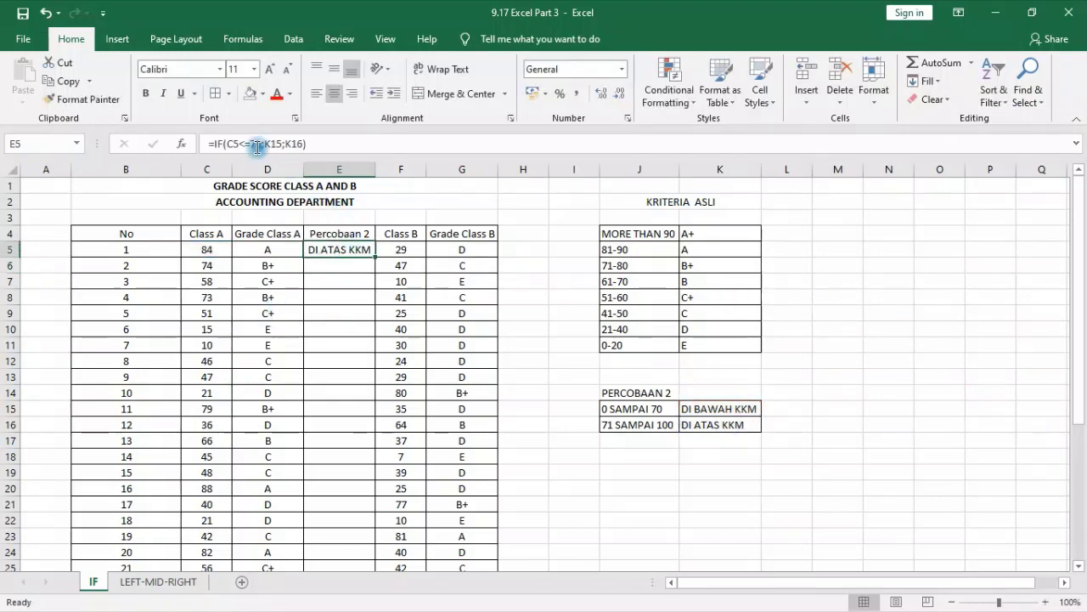
click(258, 248)
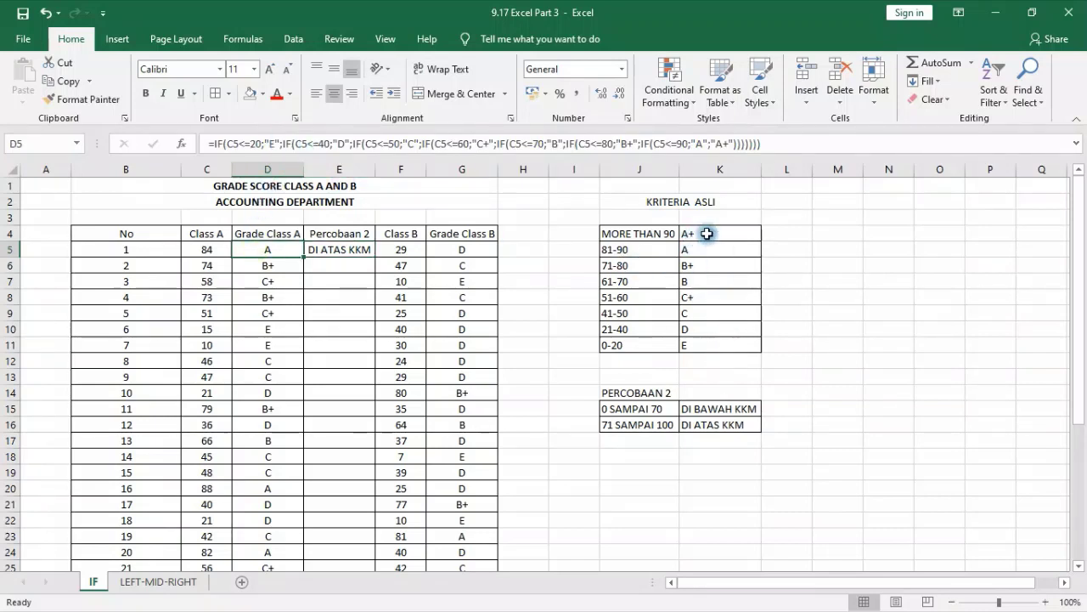
drag(706, 232, 716, 345)
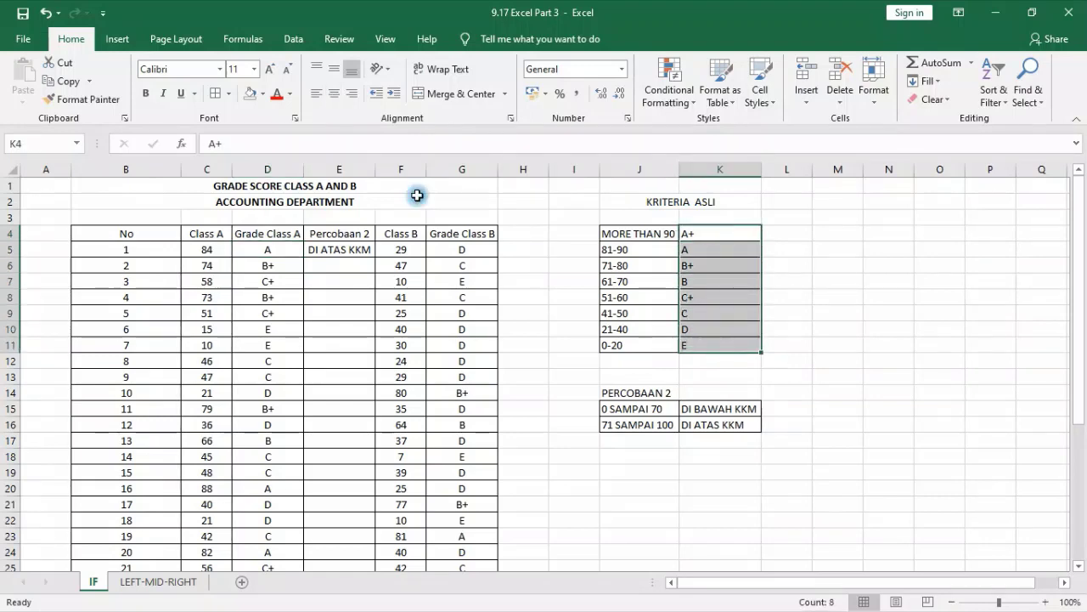
click(262, 93)
click(371, 158)
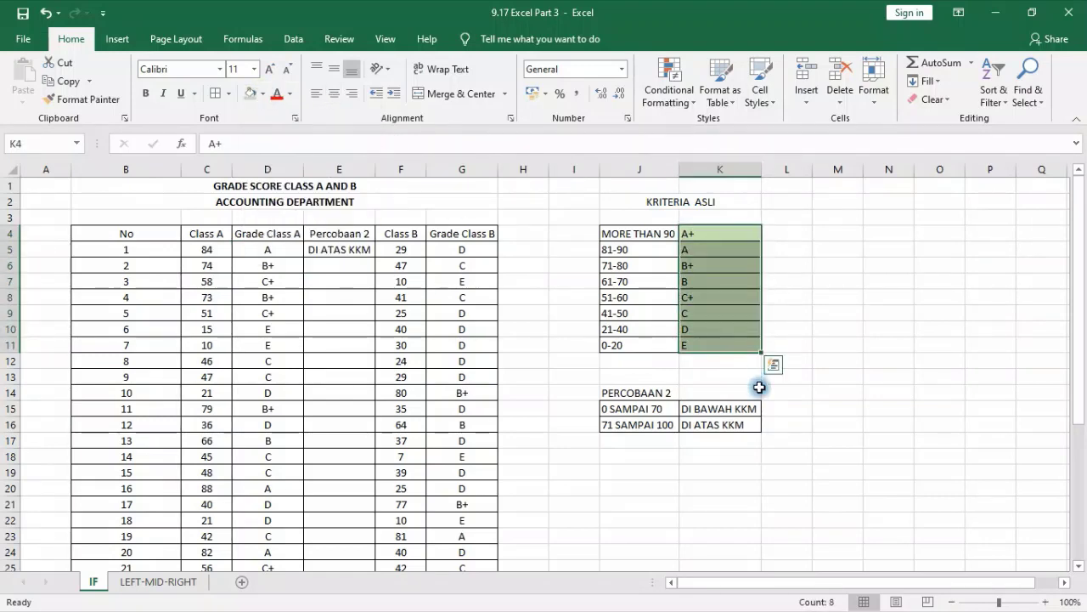
- Review the criteria references in the E5 formula and copy it down the whole Percobaan 2 column
click(737, 409)
click(337, 250)
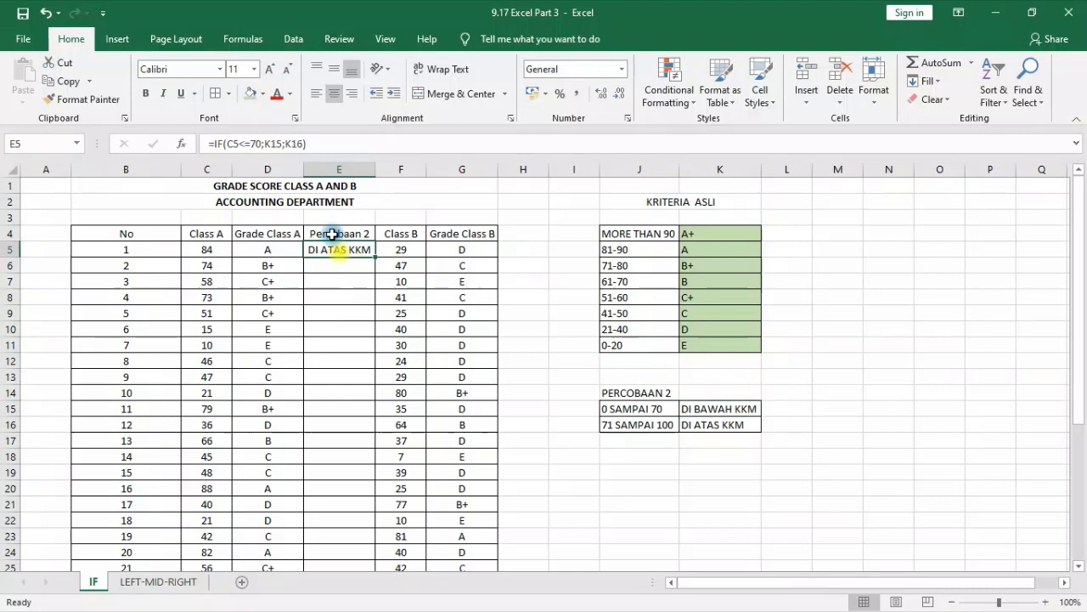
click(251, 144)
click(279, 144)
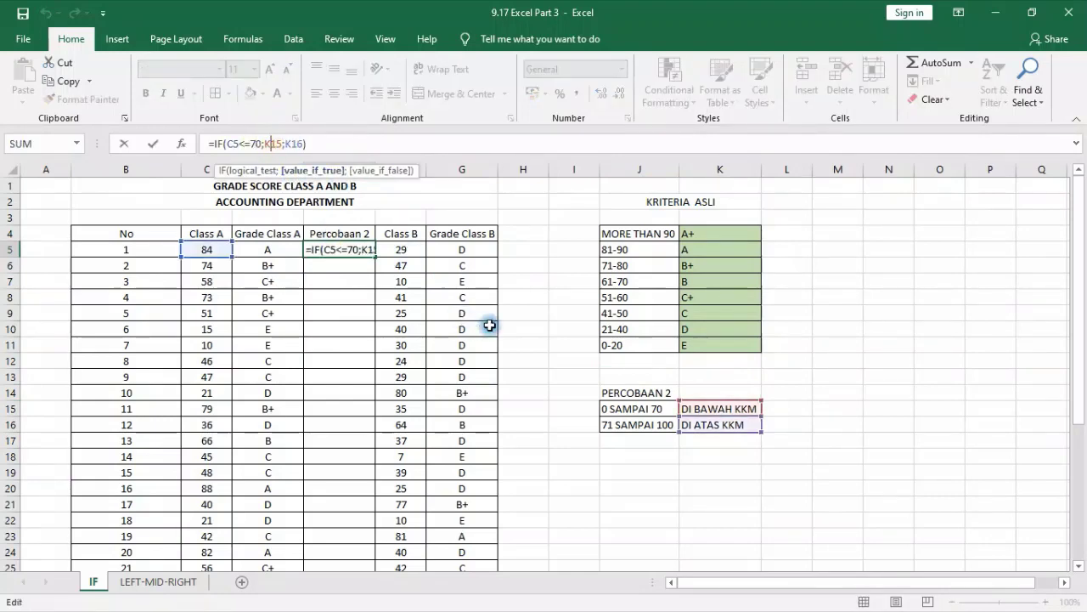
key(Return)
click(712, 409)
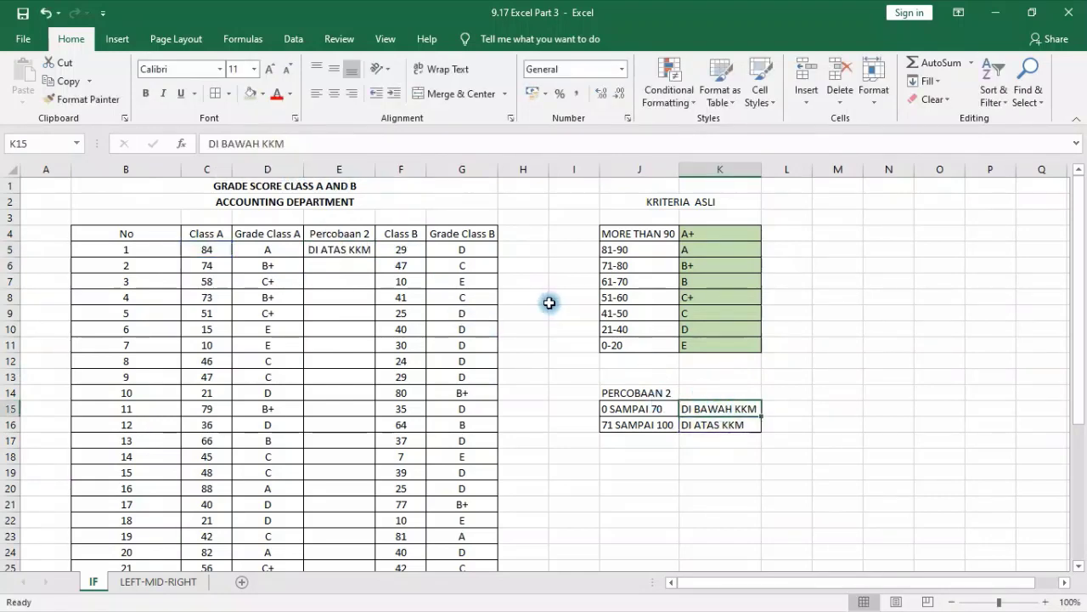
click(369, 252)
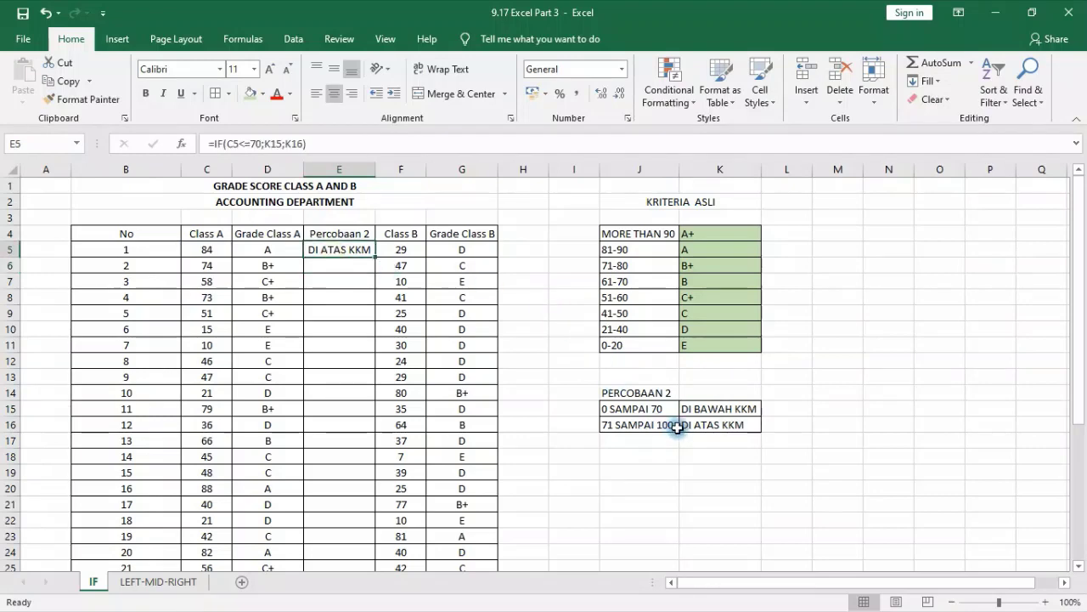
double_click(373, 256)
scroll(388, 440, down, 1)
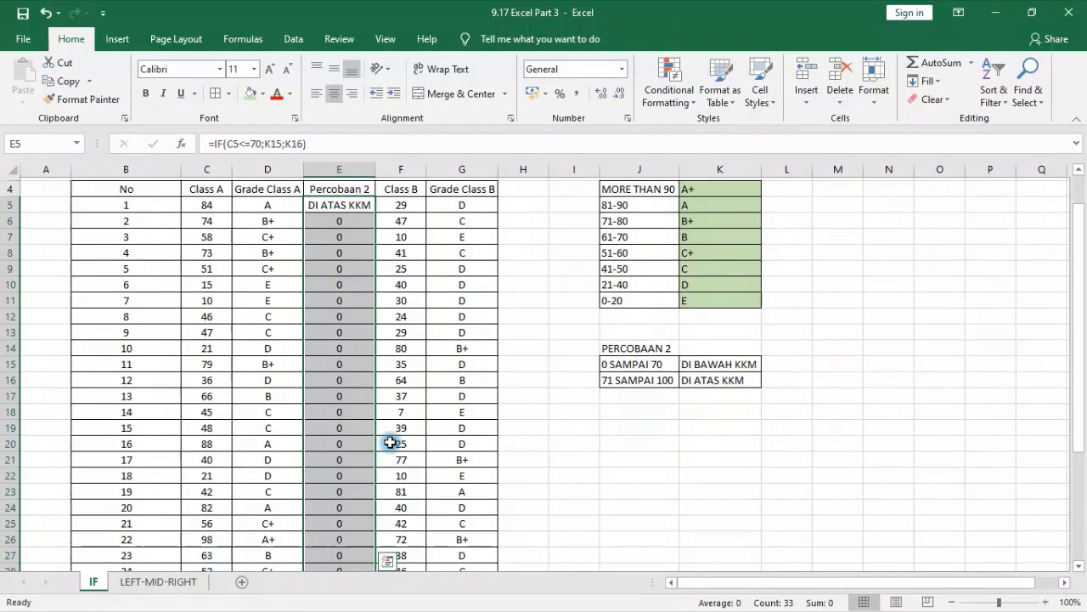
- Recheck the formula in E5 and fill it down again through E27
click(339, 201)
click(338, 143)
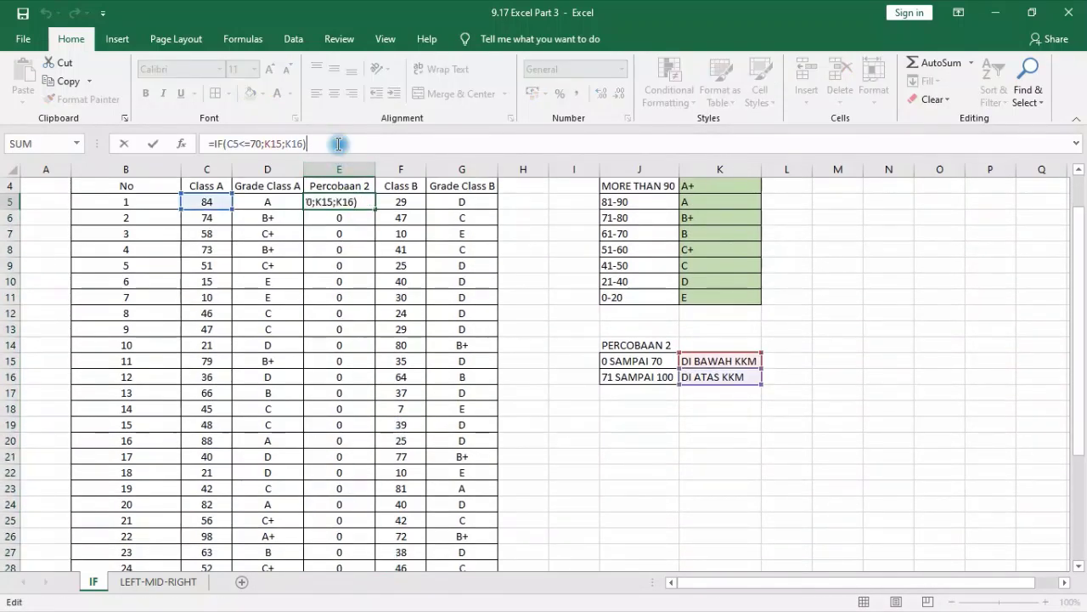
click(901, 534)
click(343, 207)
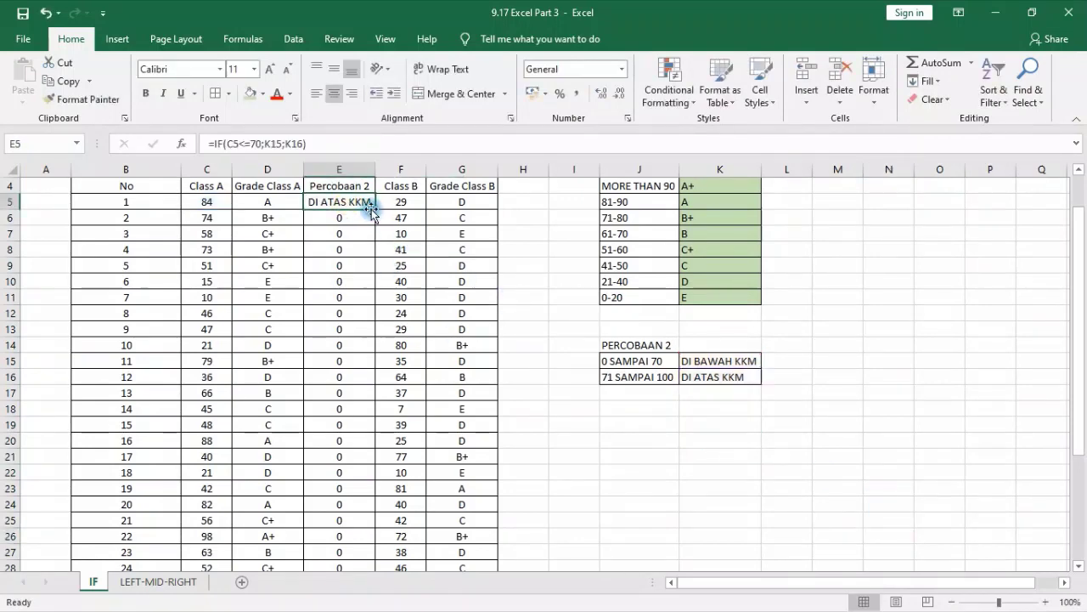
double_click(372, 207)
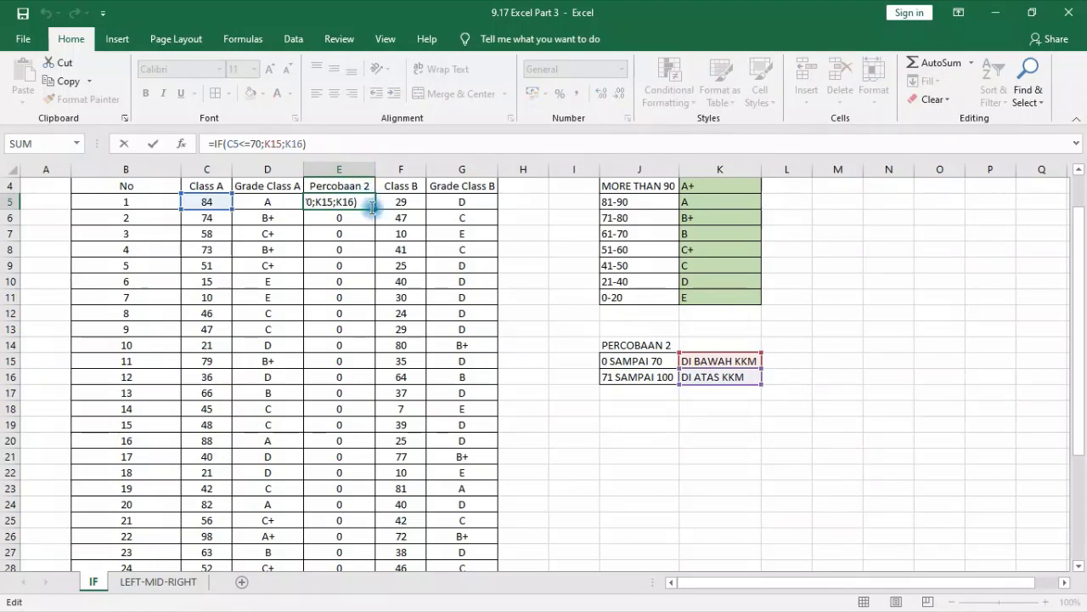
double_click(373, 207)
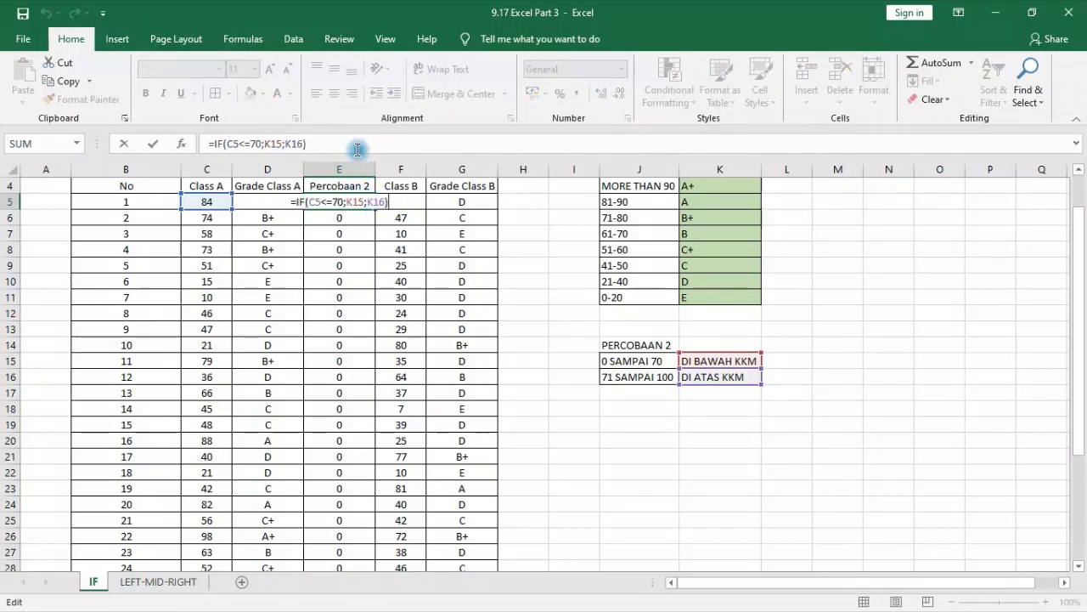
click(358, 148)
key(Return)
key(Up)
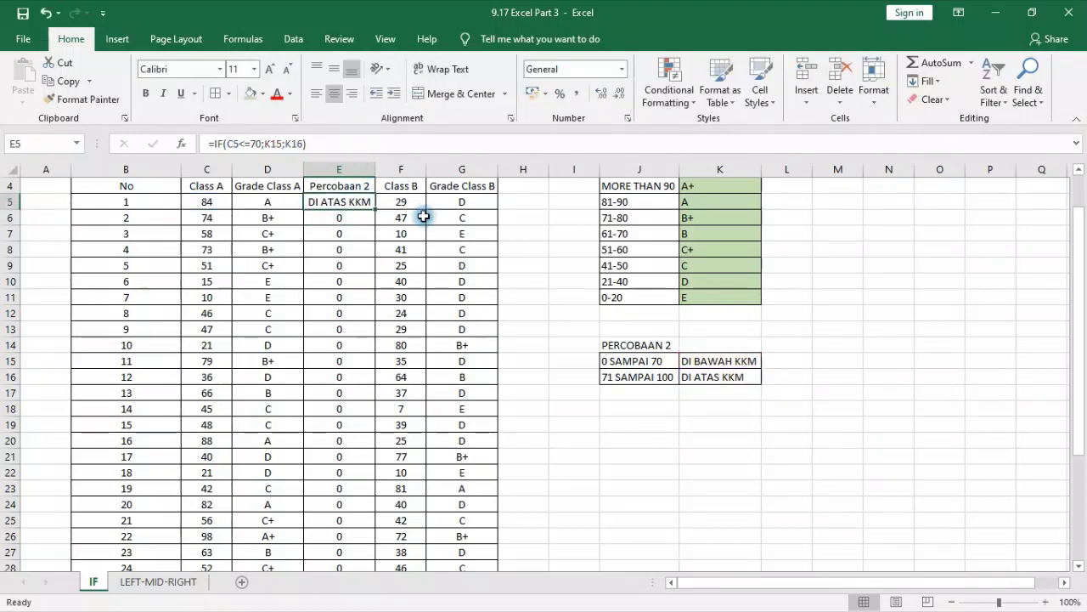
drag(373, 210, 340, 550)
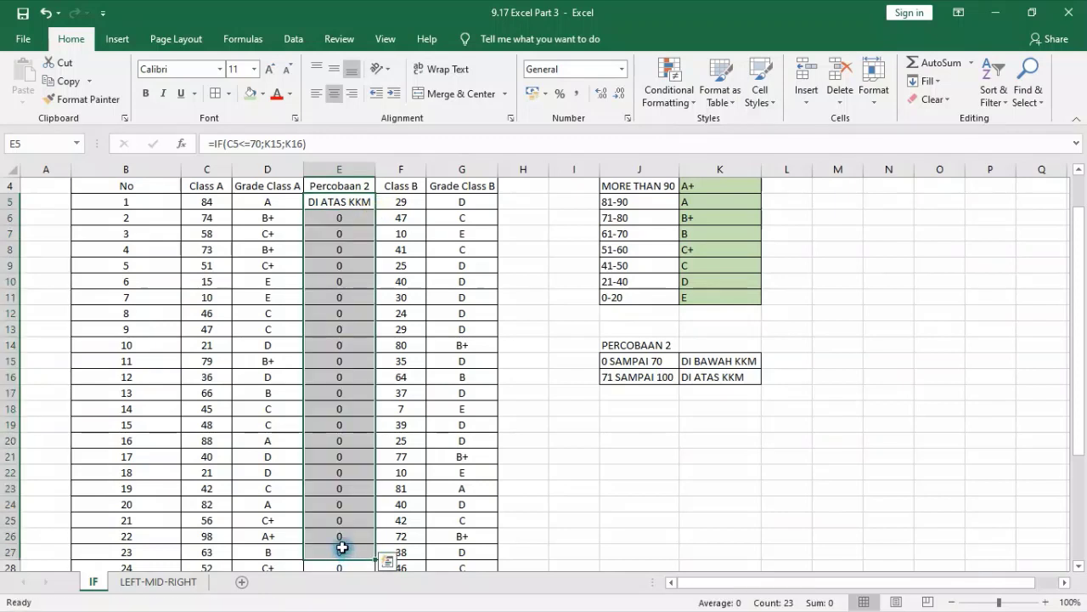
- Examine which score and criteria cells the copied formula in E6 refers to
click(357, 216)
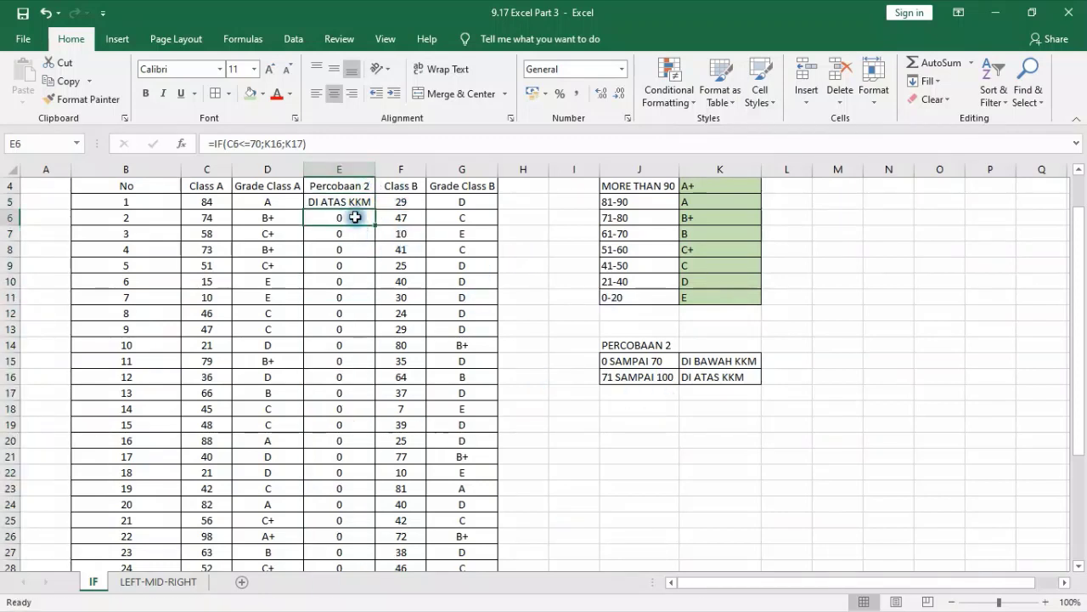
click(307, 143)
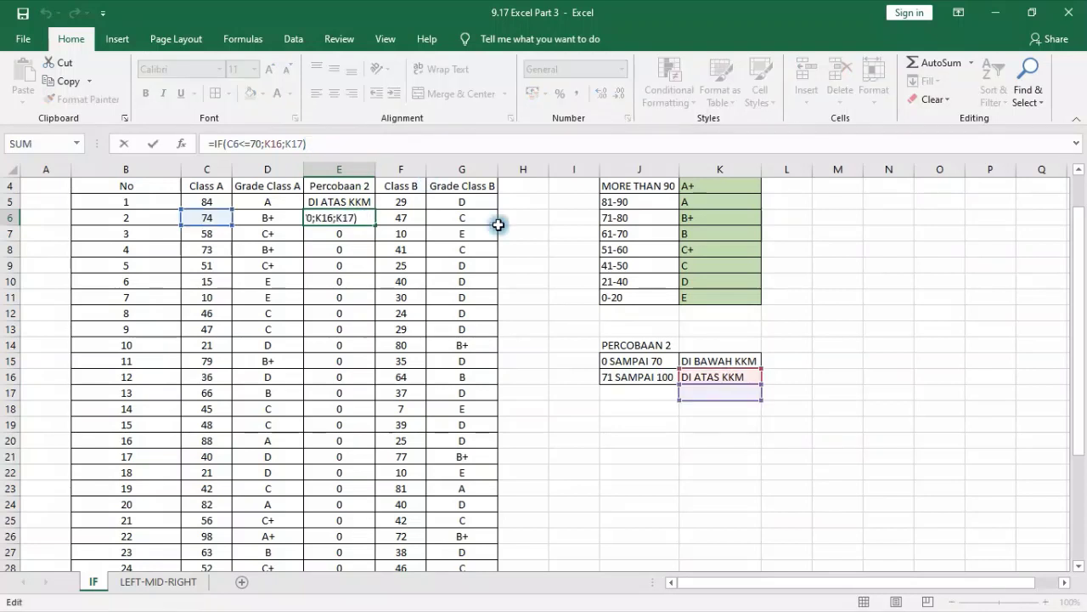
drag(227, 144, 239, 145)
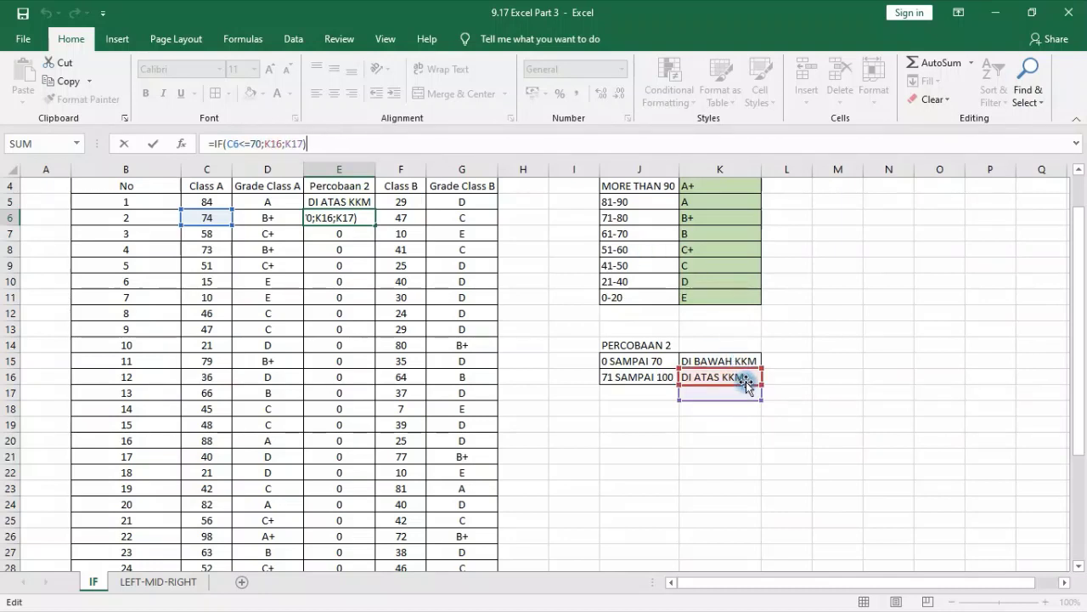
key(ctrl+Return)
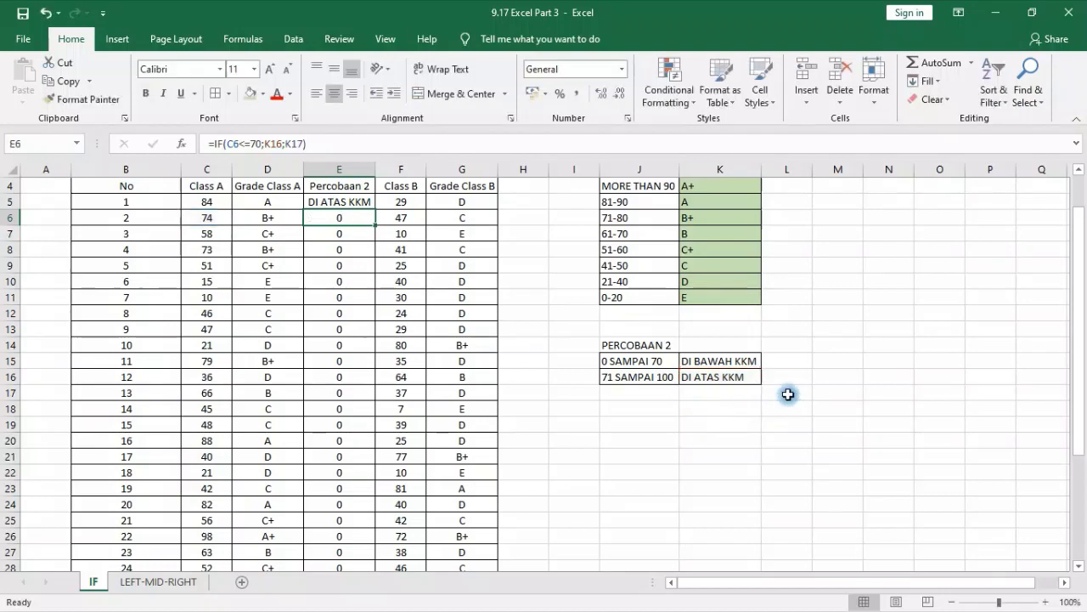
- Recheck the formula in E5 and clear the copied formulas from E6:E37 in the Percobaan 2 column
click(356, 202)
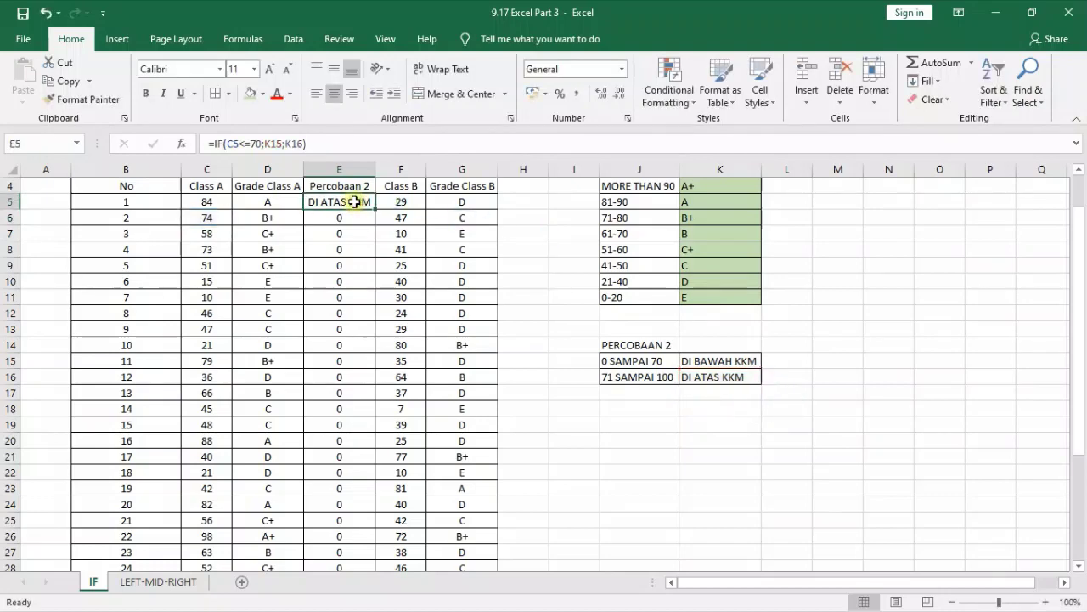
click(277, 142)
key(Return)
scroll(358, 354, down, 7)
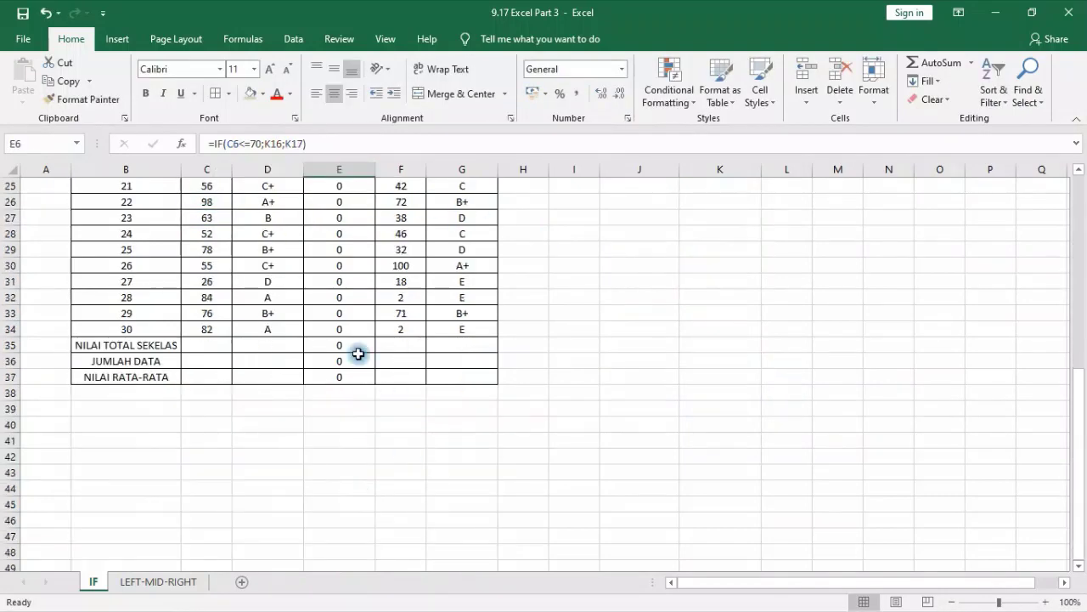
shift+click(357, 371)
key(Delete)
scroll(358, 340, up, 8)
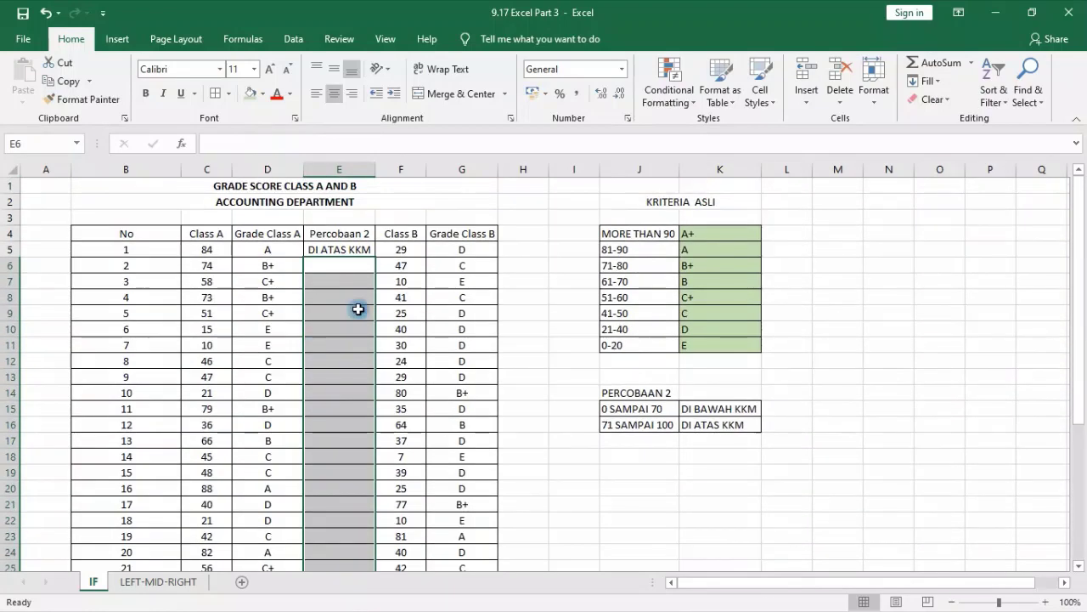
- Make both criteria references in the E5 formula absolute, so it reads =IF(C5<=70;$K$15;$K$16)
click(351, 249)
click(253, 142)
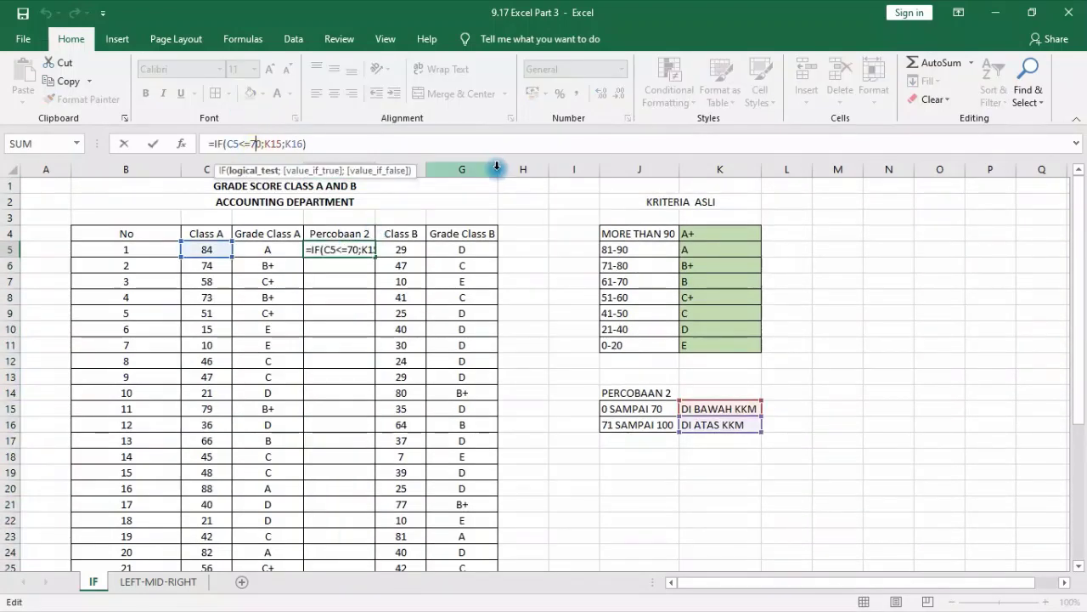
click(278, 142)
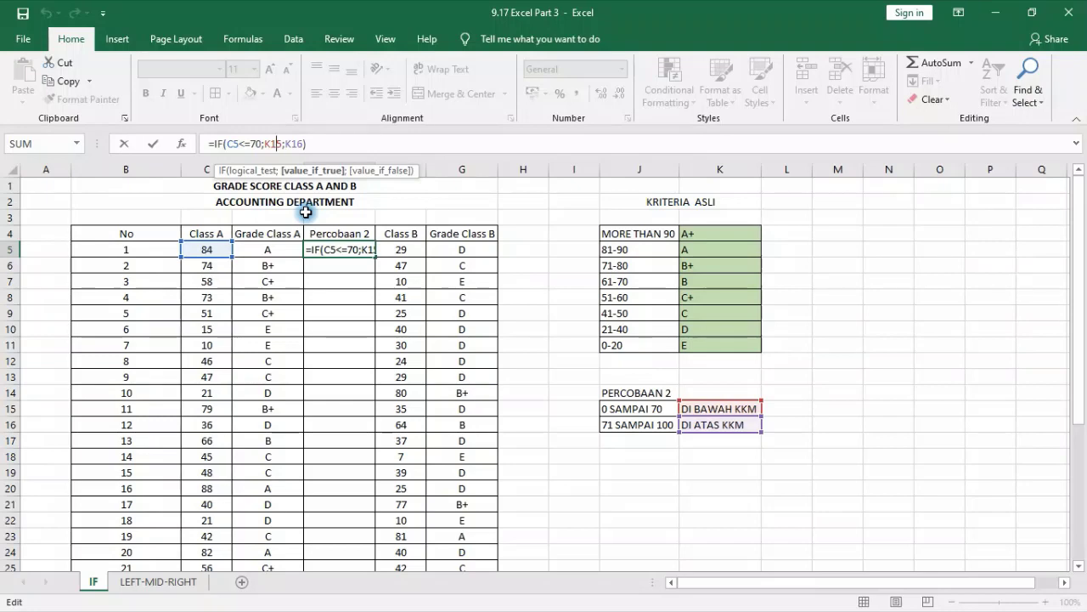
key(F4)
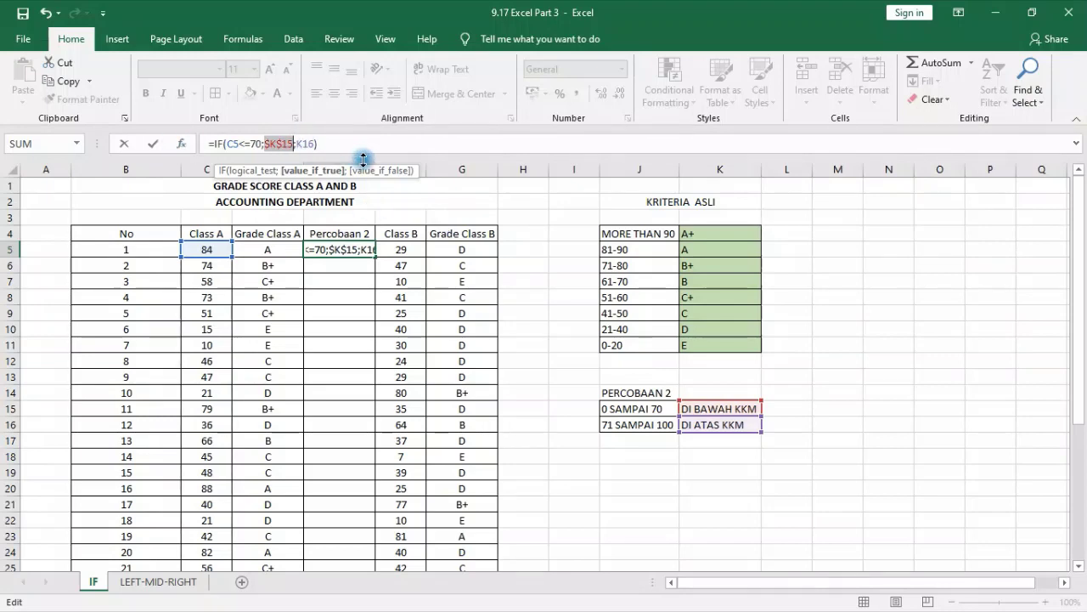
key(ctrl+Return)
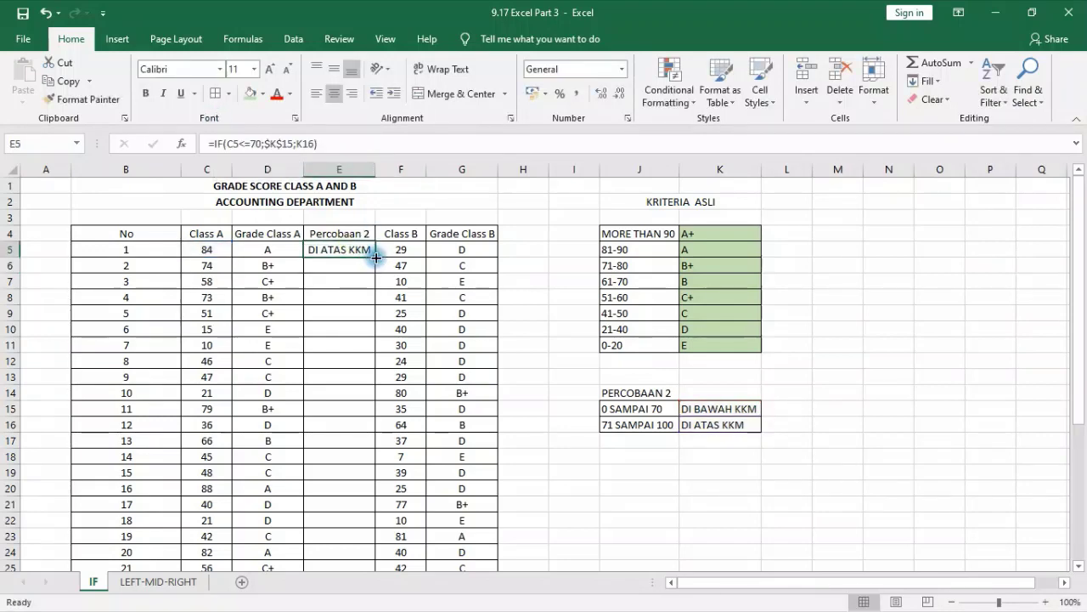
click(311, 144)
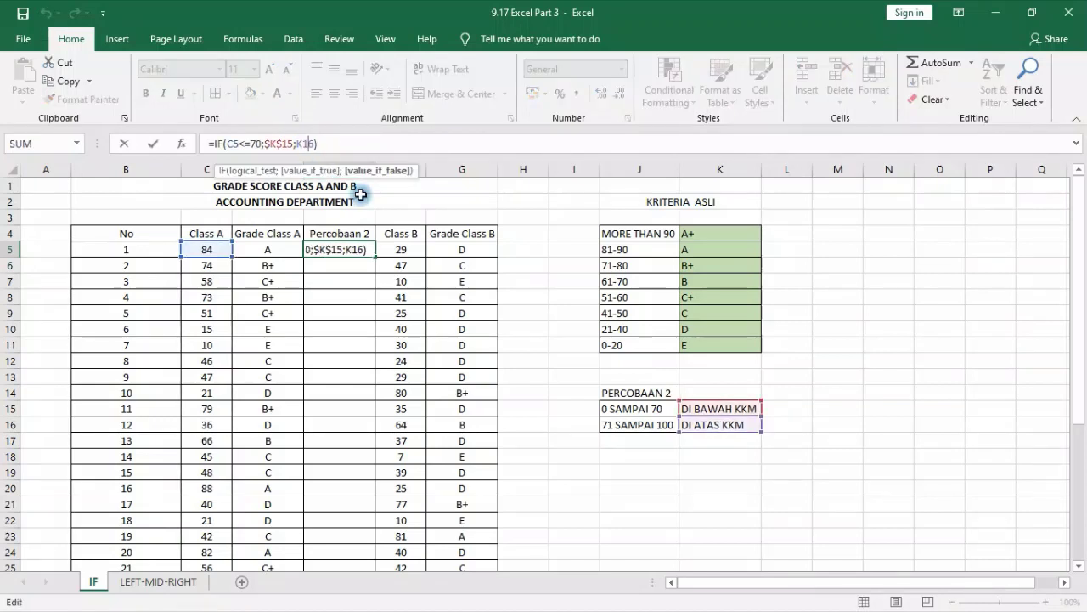
click(382, 171)
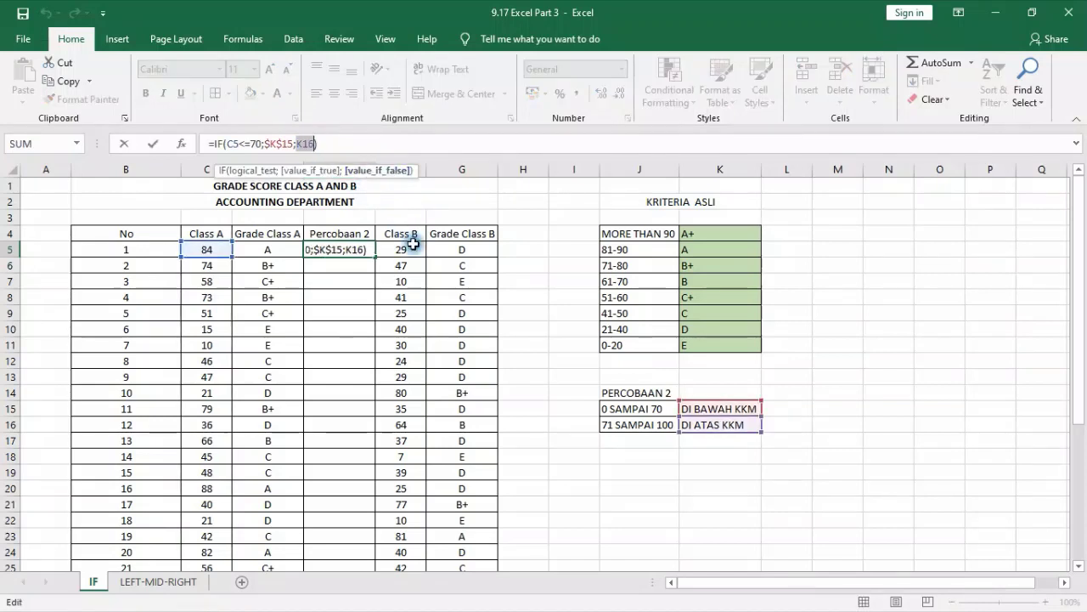
key(F4)
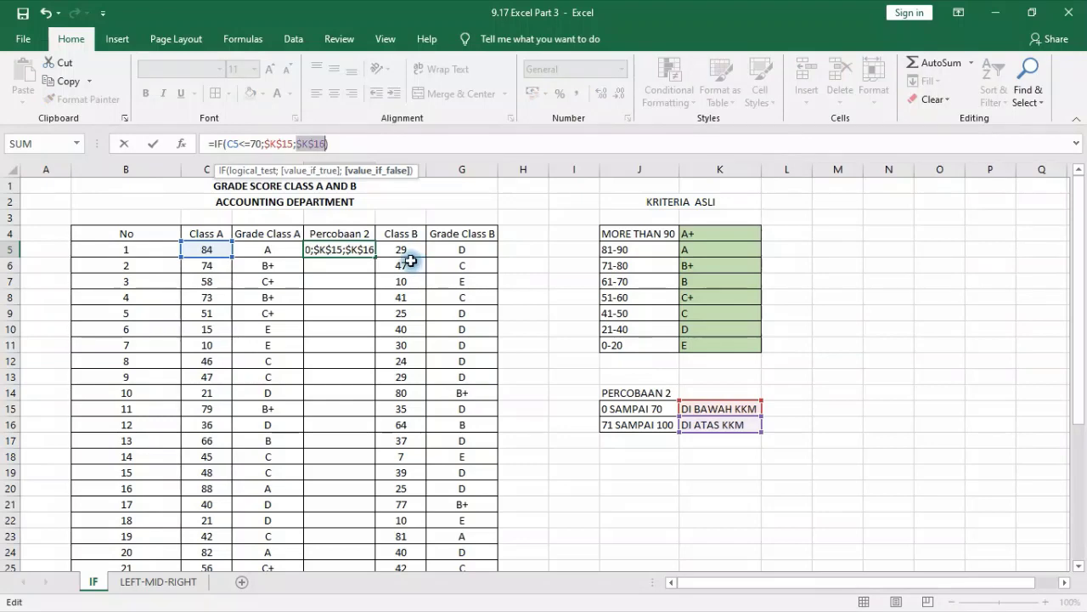
key(Return)
- Copy the E5 formula down the whole Percobaan 2 column and autofit the width of column E
click(359, 250)
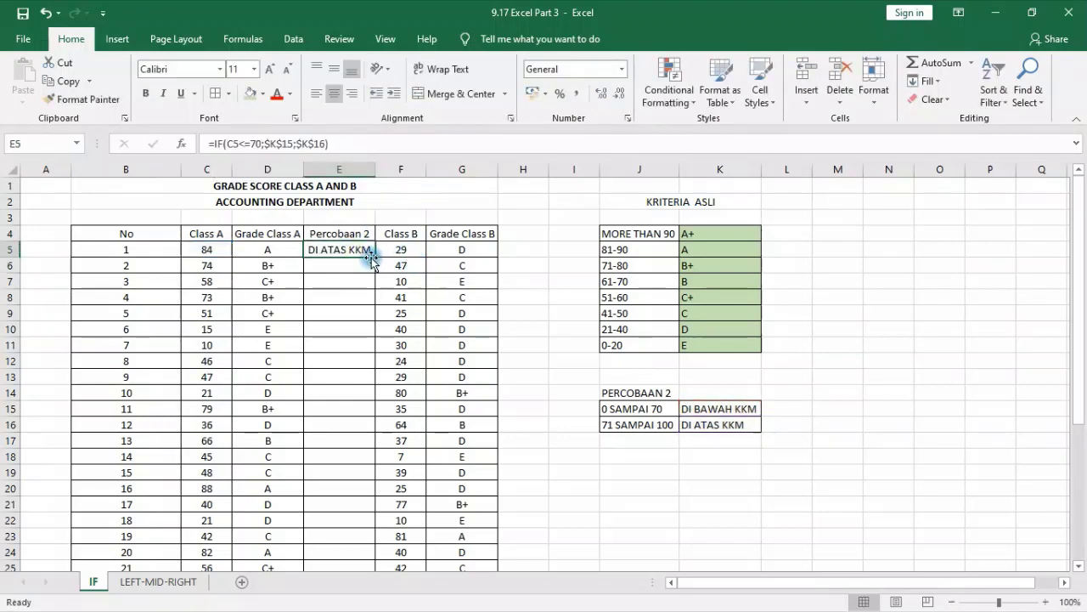
double_click(373, 258)
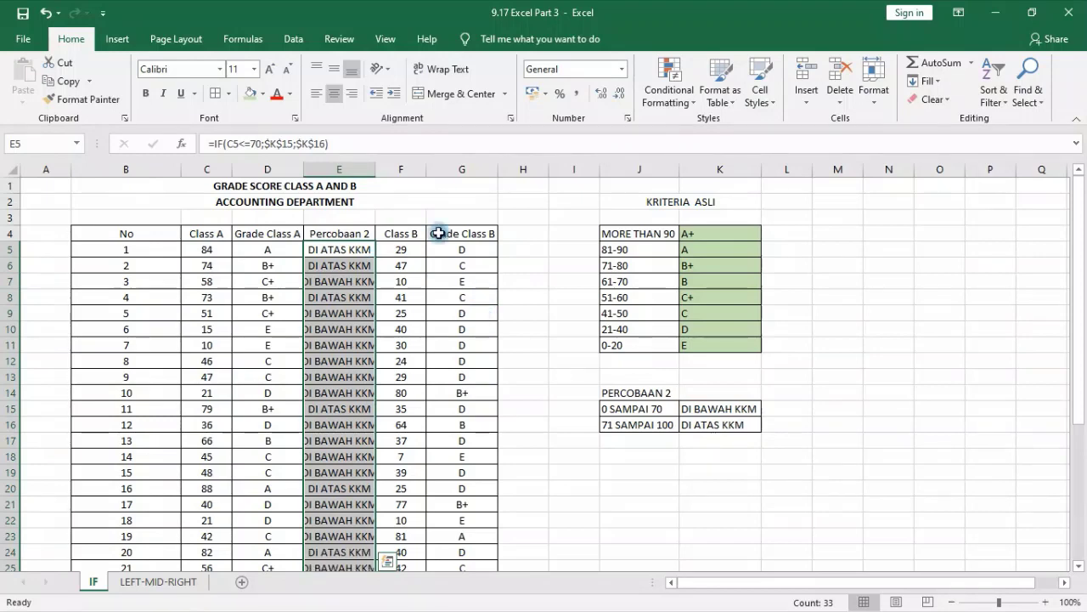
double_click(374, 165)
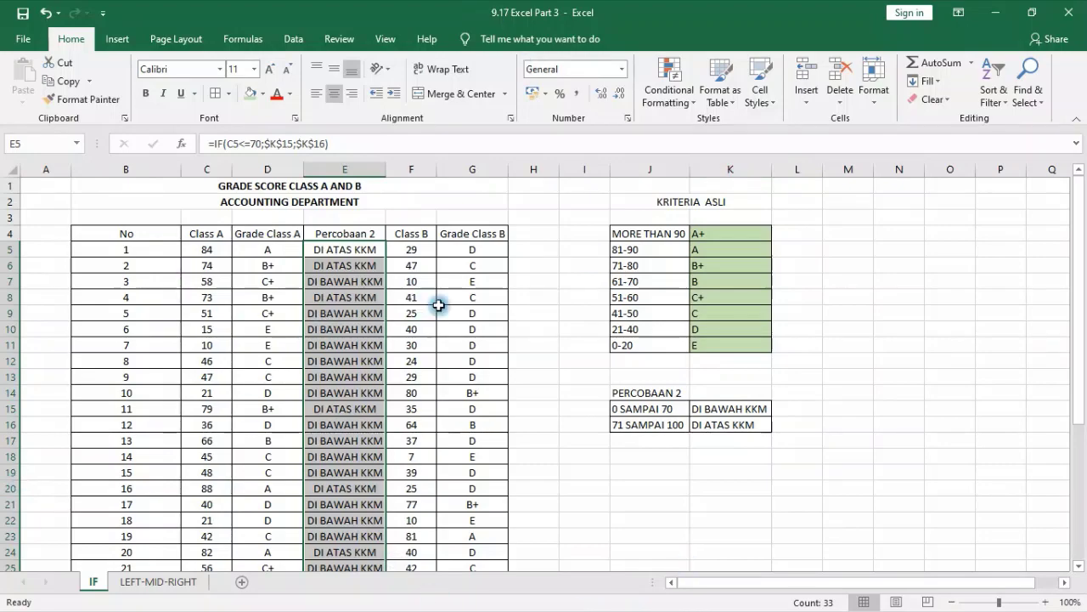
- Clear the Percobaan 2 results from the three summary rows, E35:E37
click(366, 341)
scroll(392, 352, down, 8)
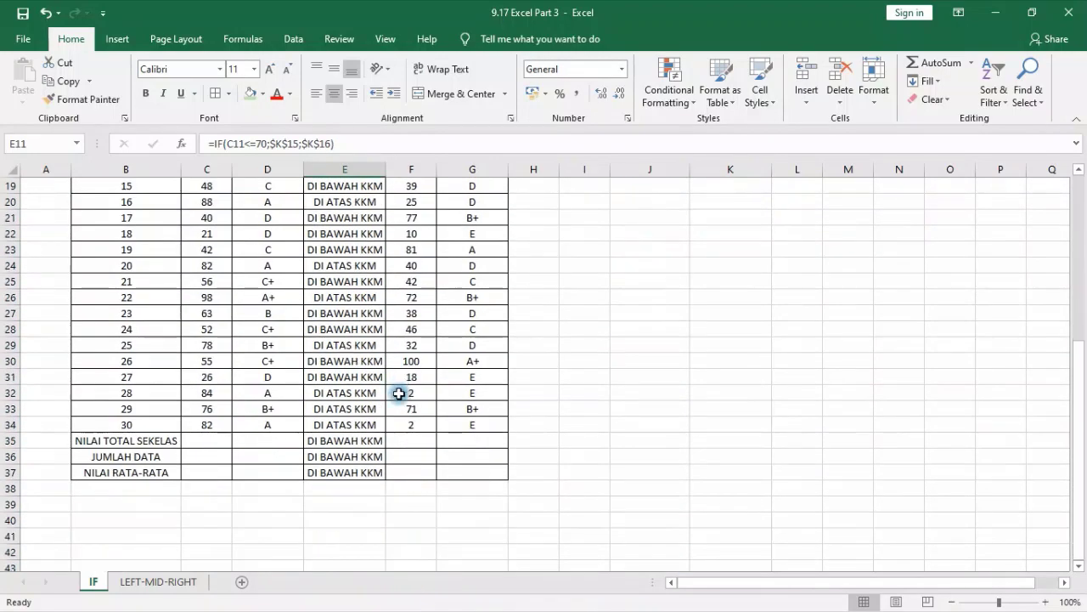
scroll(394, 388, up, 8)
scroll(389, 545, down, 6)
drag(340, 440, 342, 479)
key(Delete)
scroll(544, 212, up, 6)
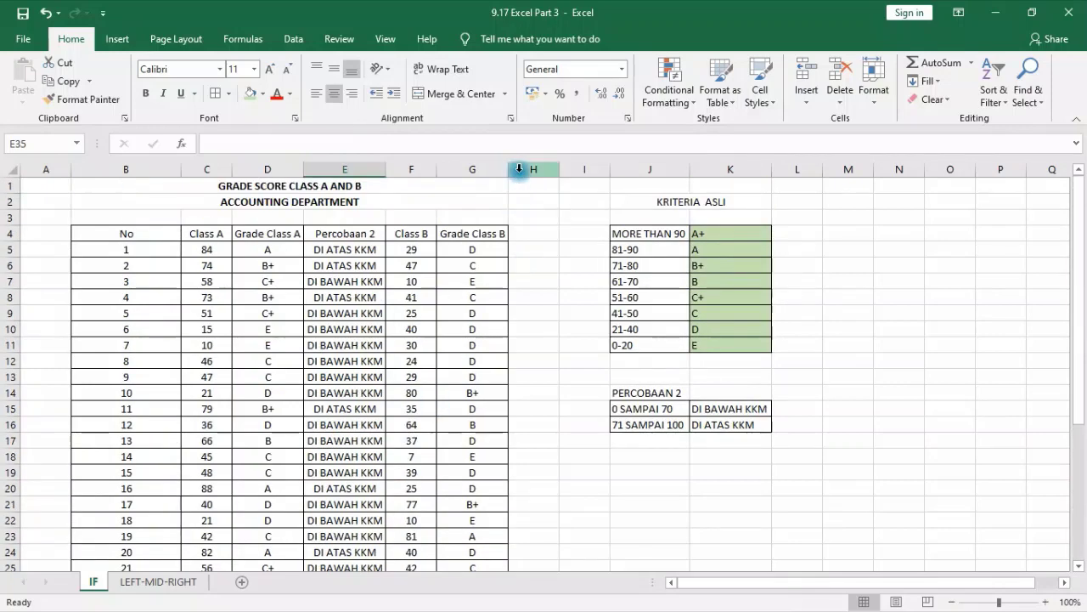
- Total the Class A scores in C35 of the NILAI TOTAL SEKELAS row with =SUM(C5:C34)
scroll(345, 501, down, 6)
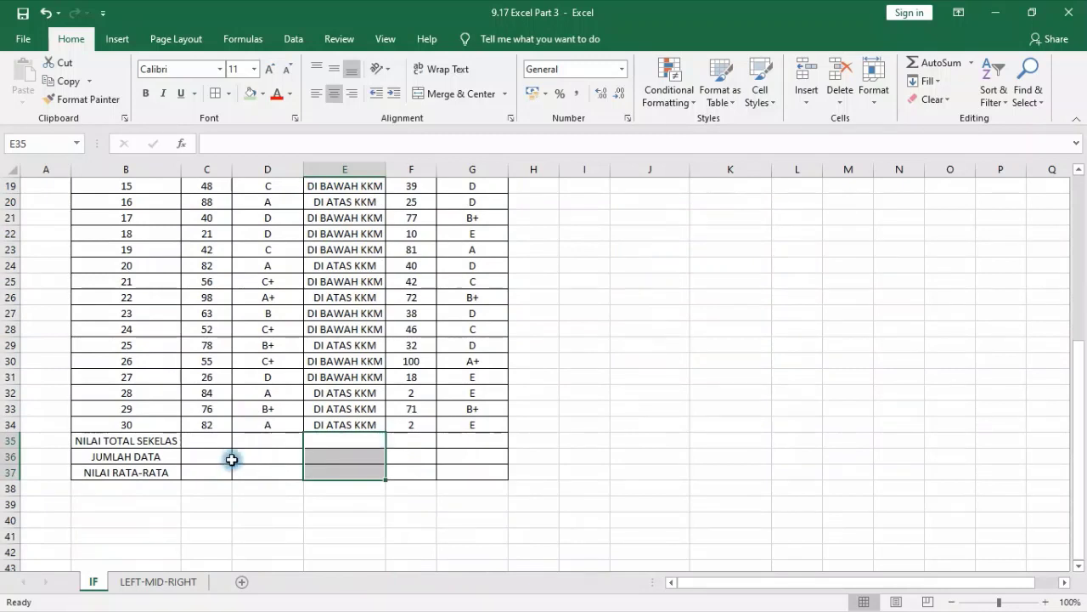
click(215, 440)
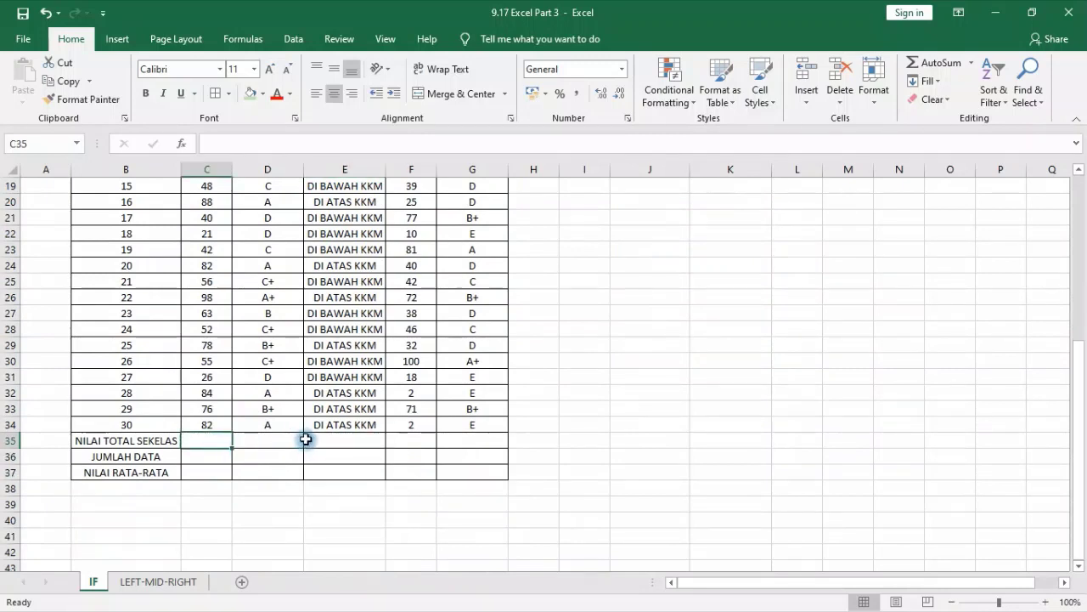
text(=sum()
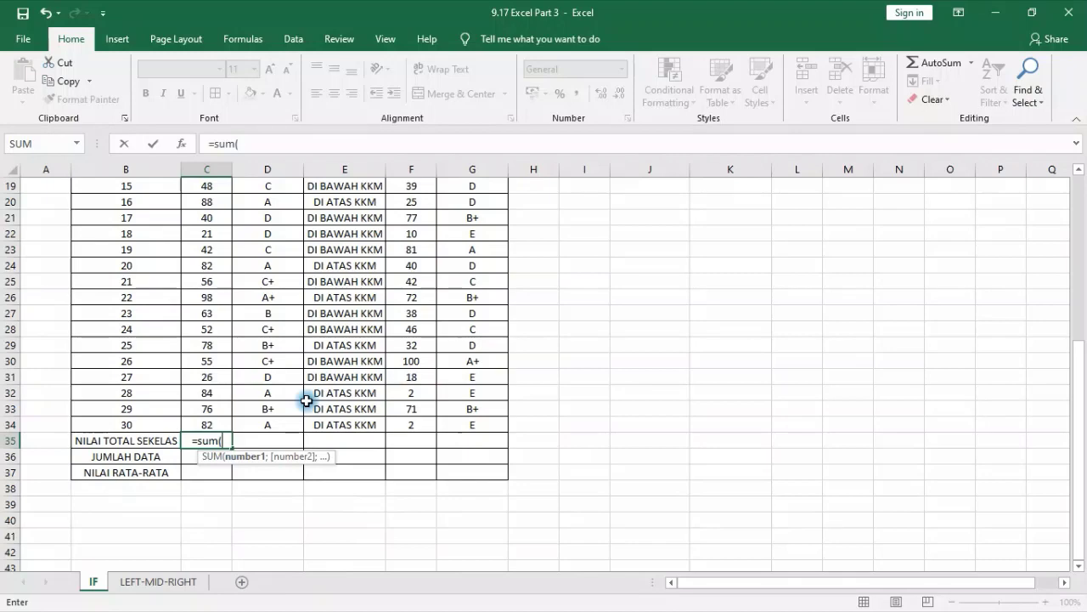
scroll(143, 333, up, 6)
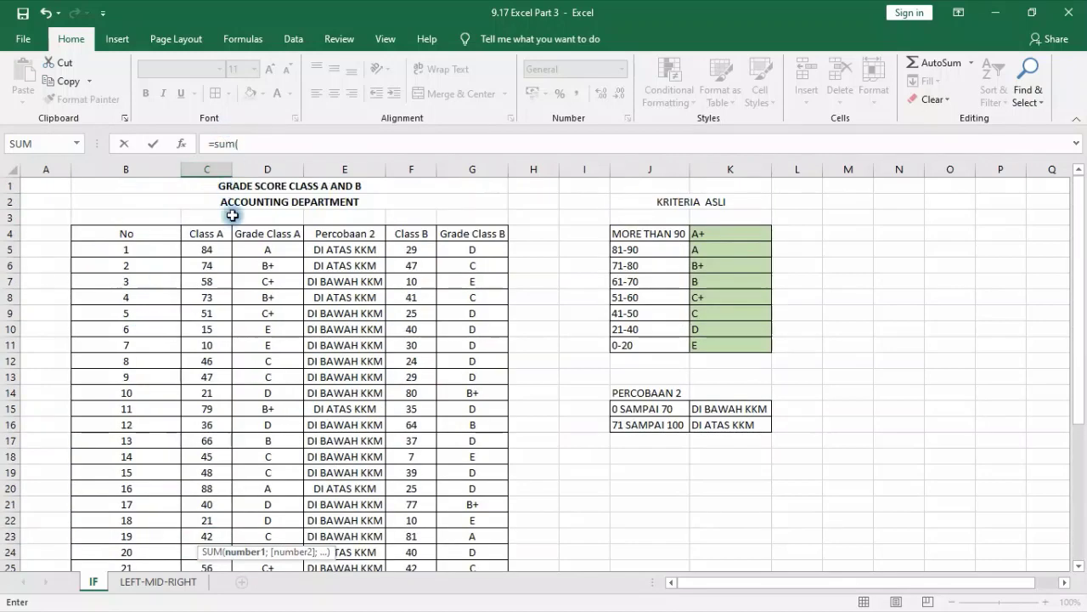
click(212, 247)
scroll(229, 326, down, 7)
shift+click(209, 367)
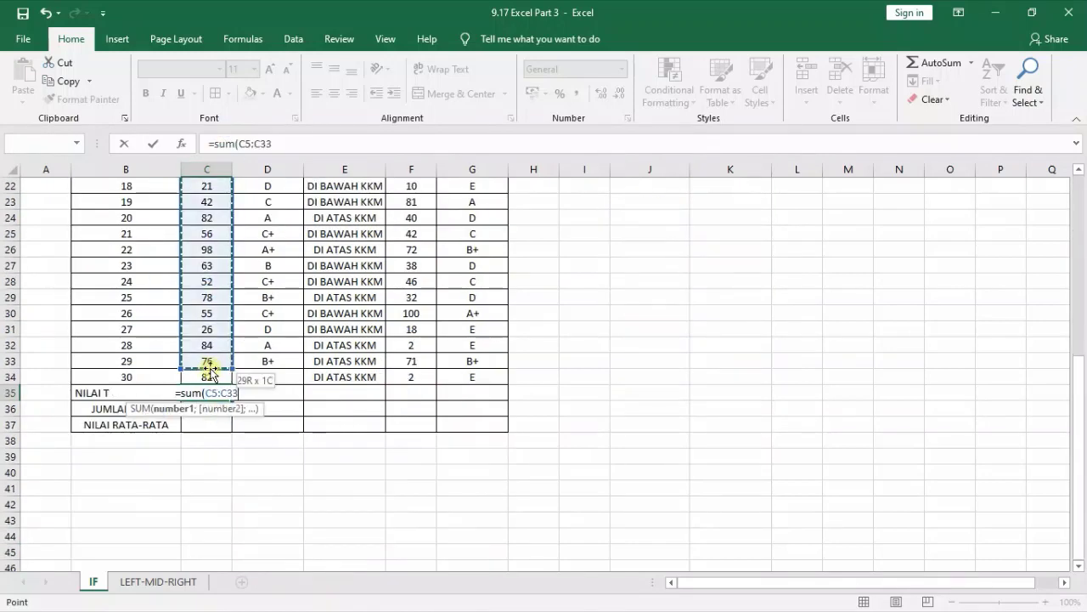
drag(209, 371, 209, 377)
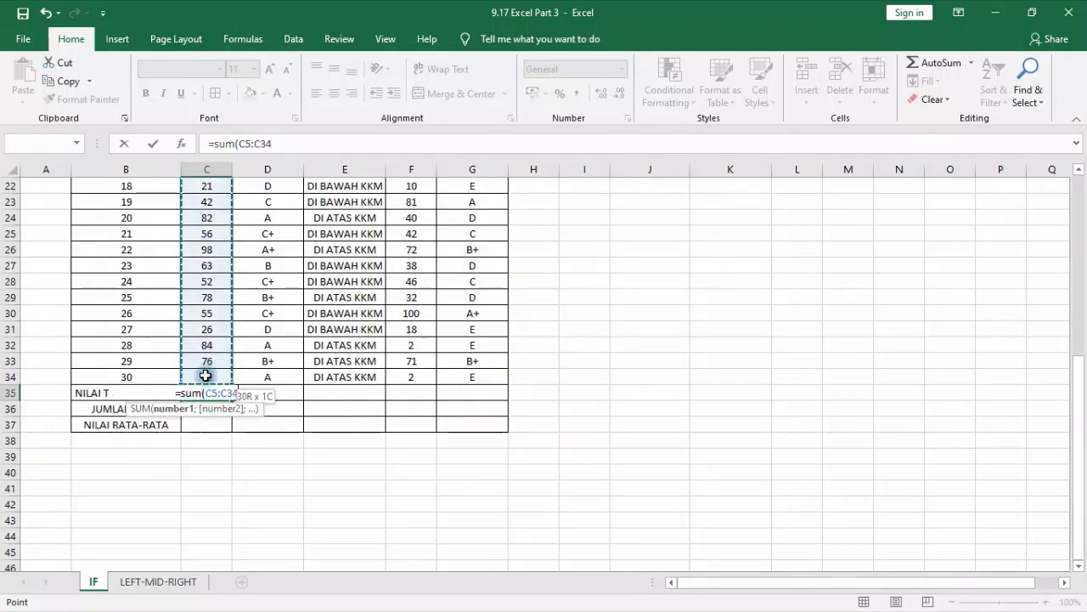
key(Return)
click(207, 393)
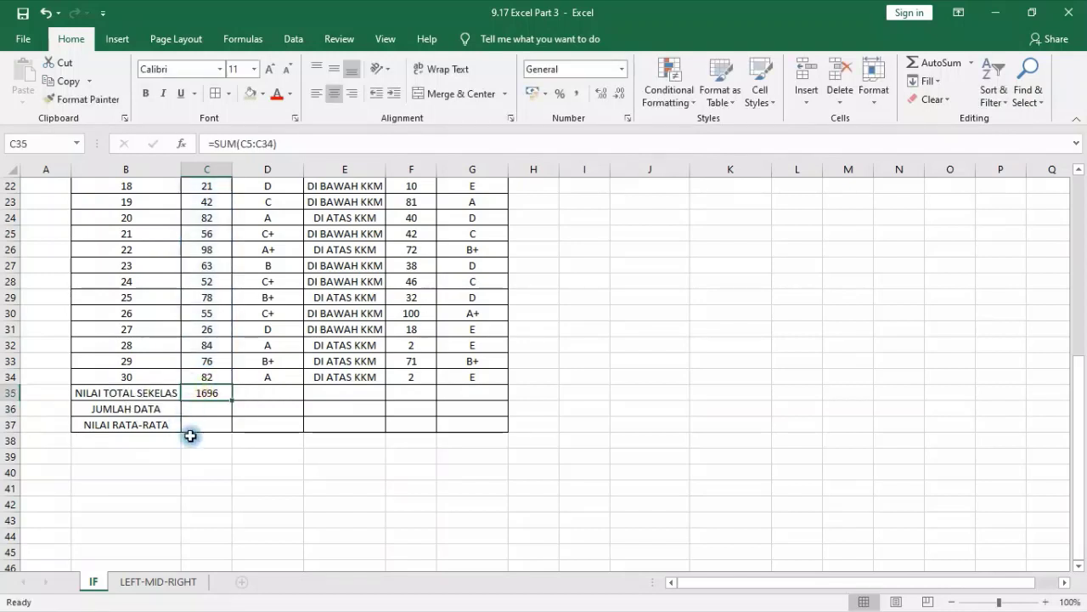
- Count the Class A scores in C36 of the JUMLAH DATA row with a COUNT formula over C5:C34
click(211, 406)
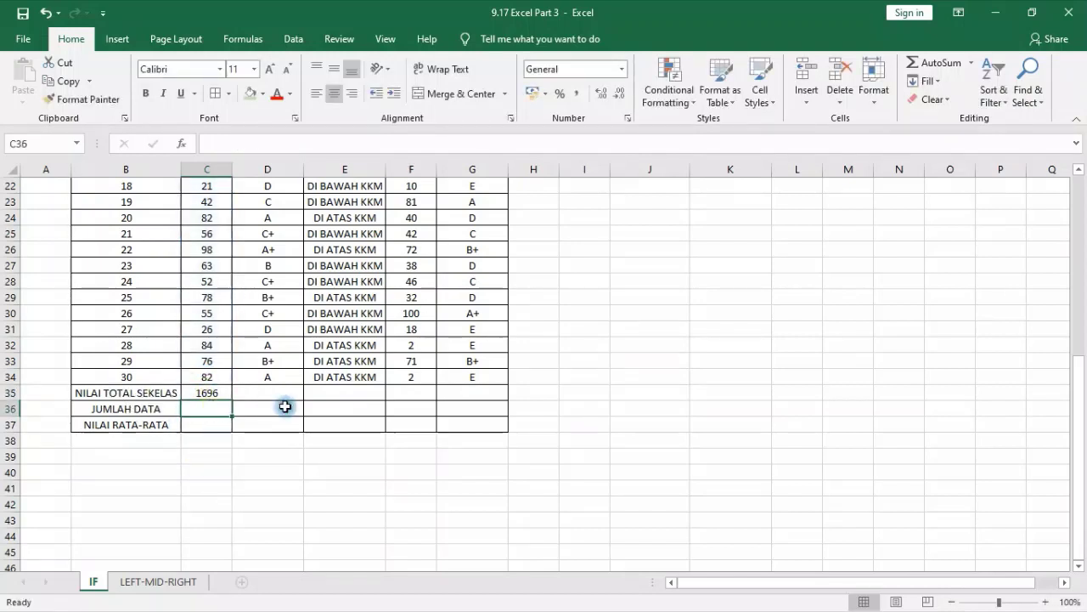
text(=coun)
key(Tab)
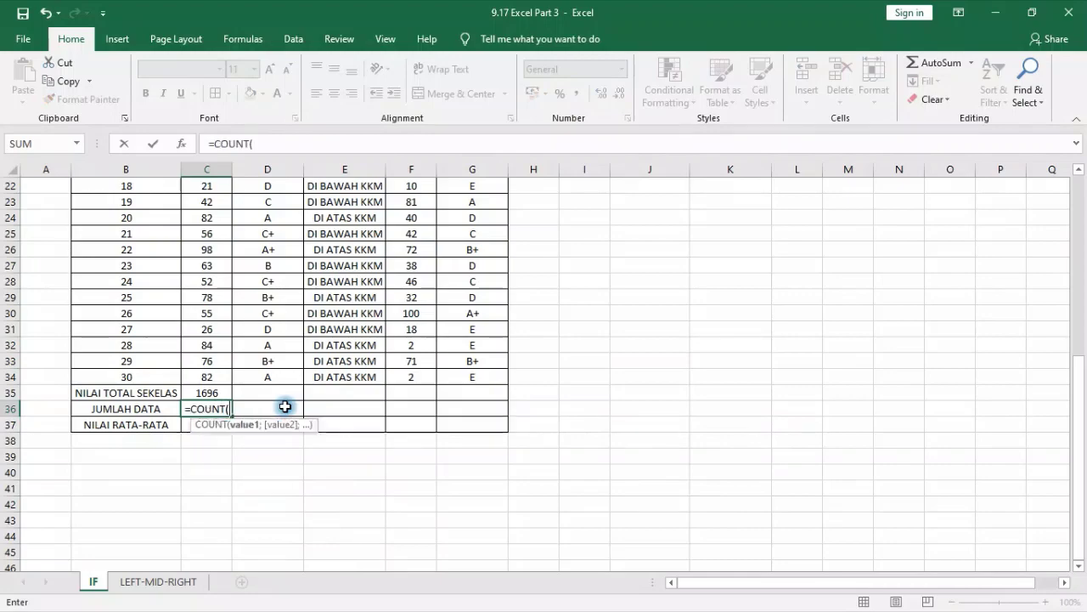
scroll(297, 388, up, 7)
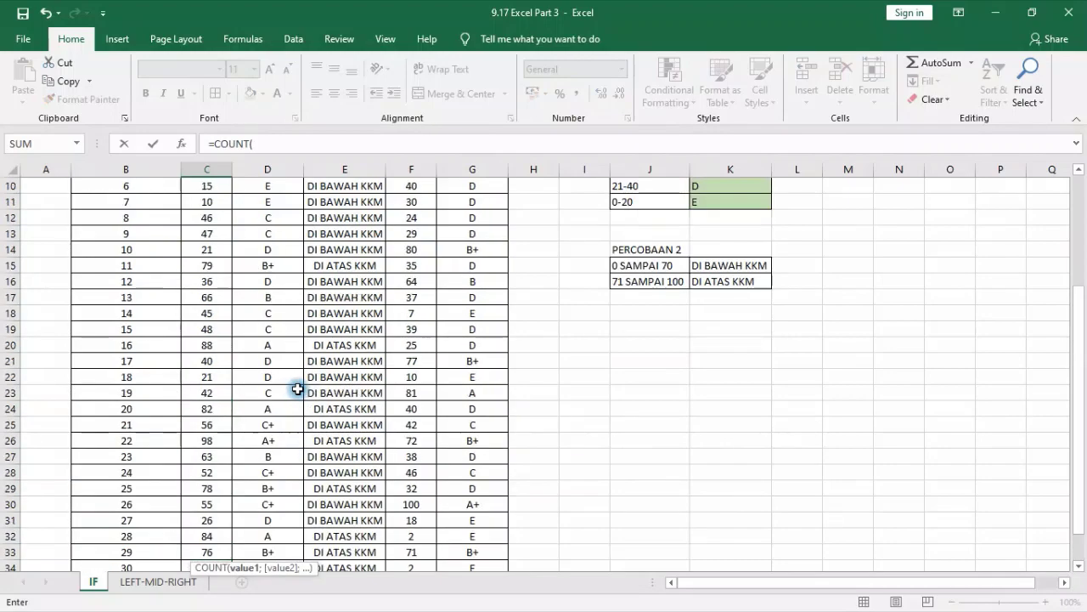
drag(210, 250, 210, 329)
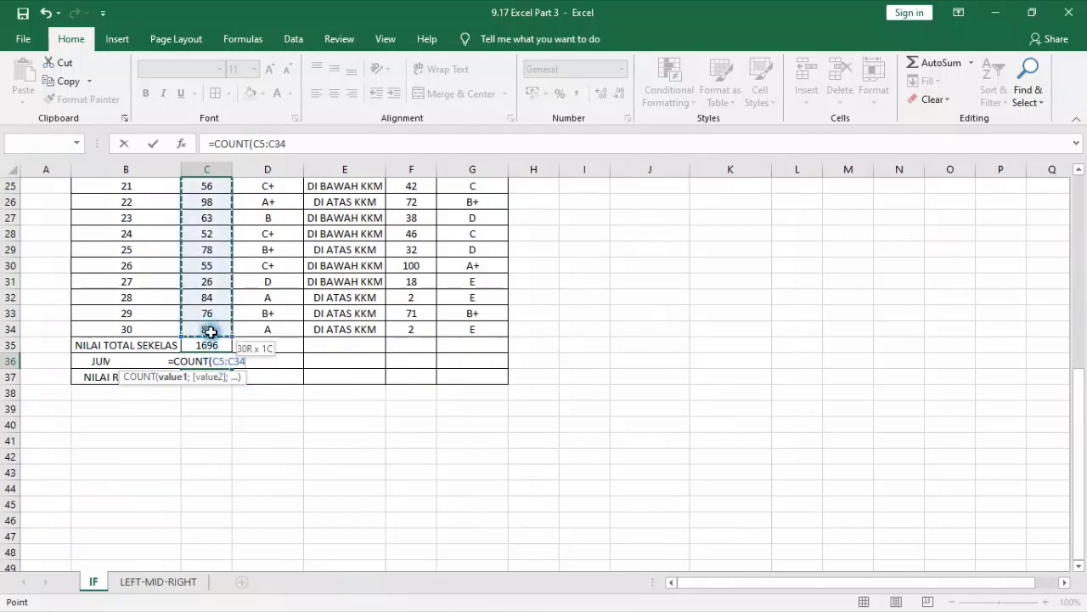
scroll(209, 330, up, 8)
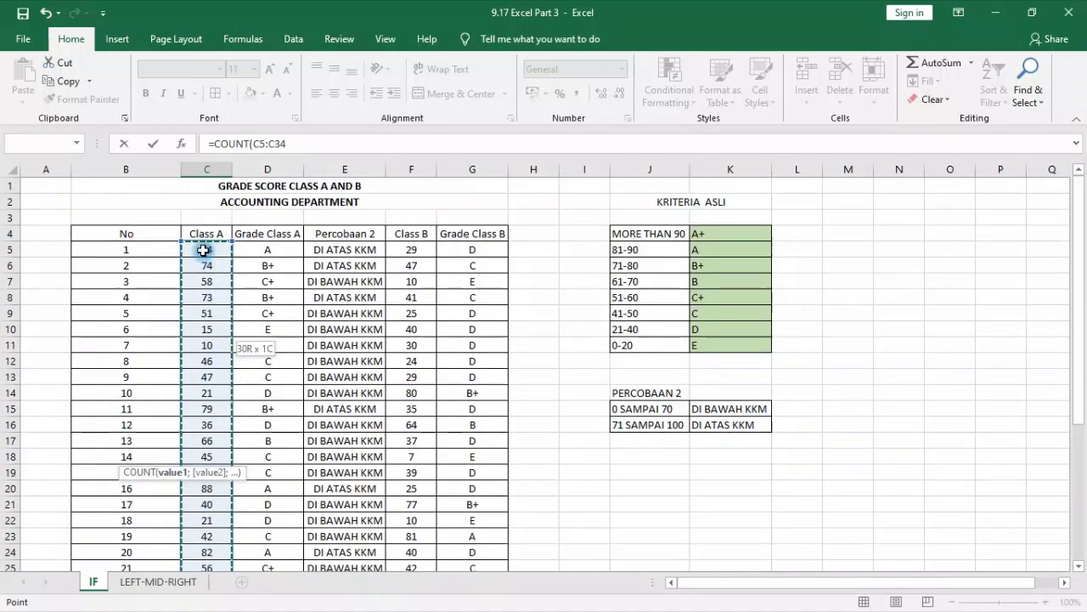
click(198, 249)
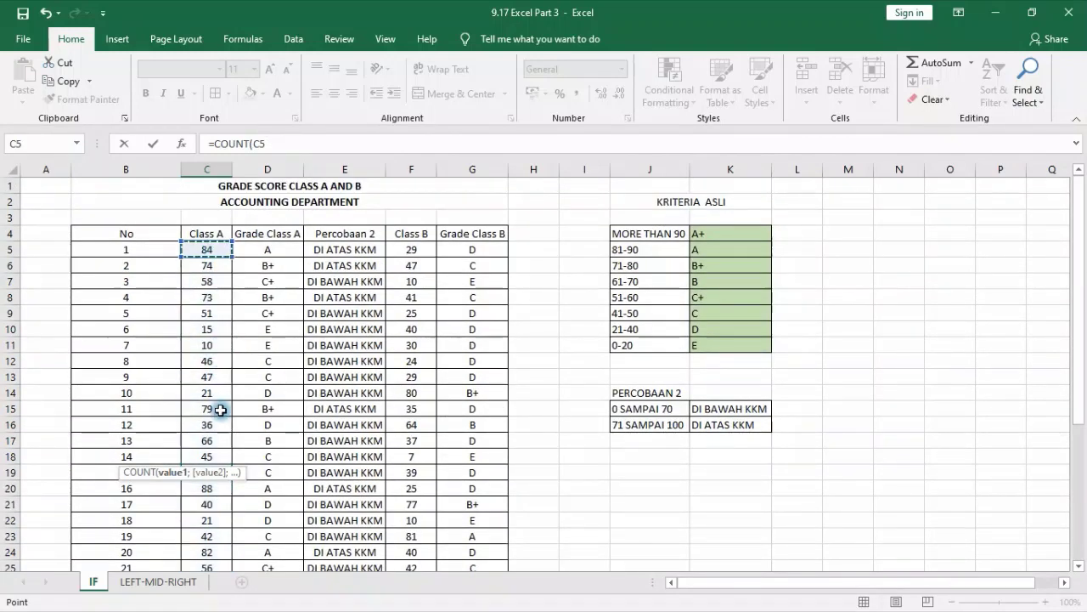
scroll(224, 425, down, 6)
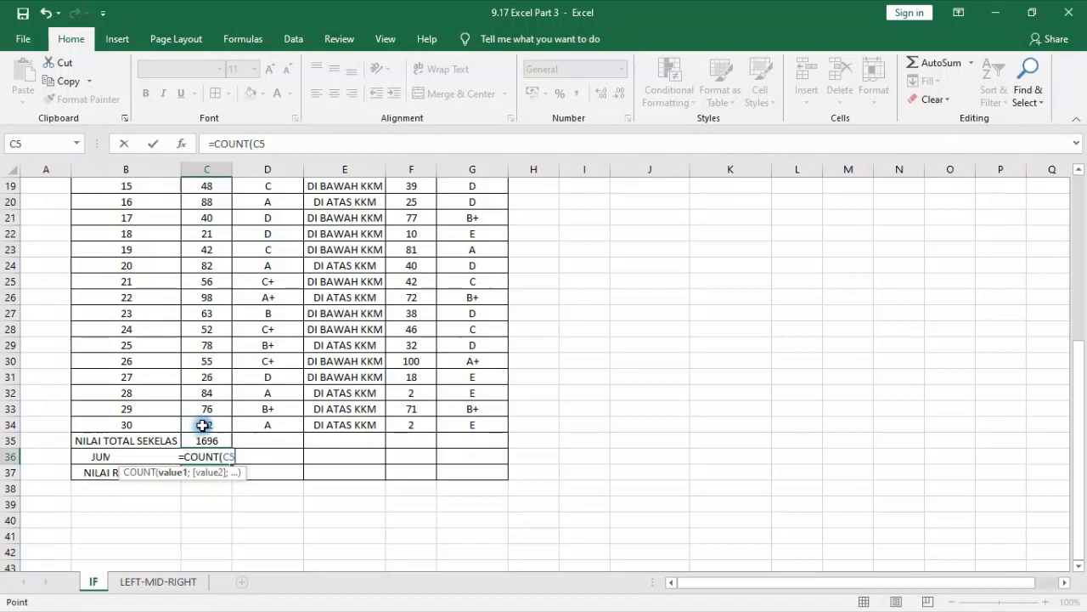
shift+click(207, 423)
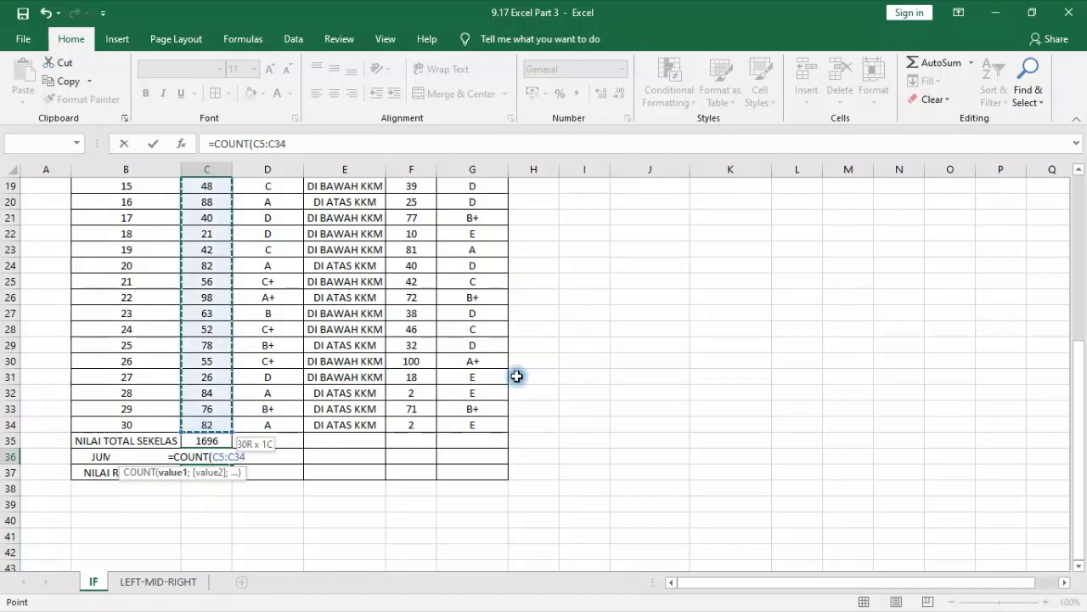
key(Return)
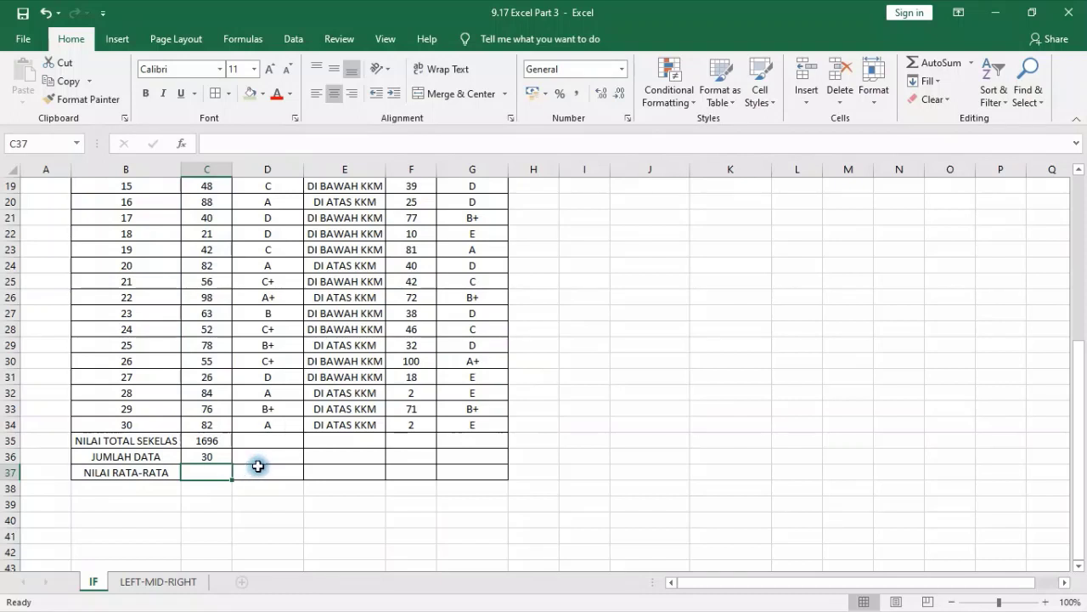
- Calculate the Class A average in C37 of the NILAI RATA-RATA row with =C35/C36
text(=)
click(204, 440)
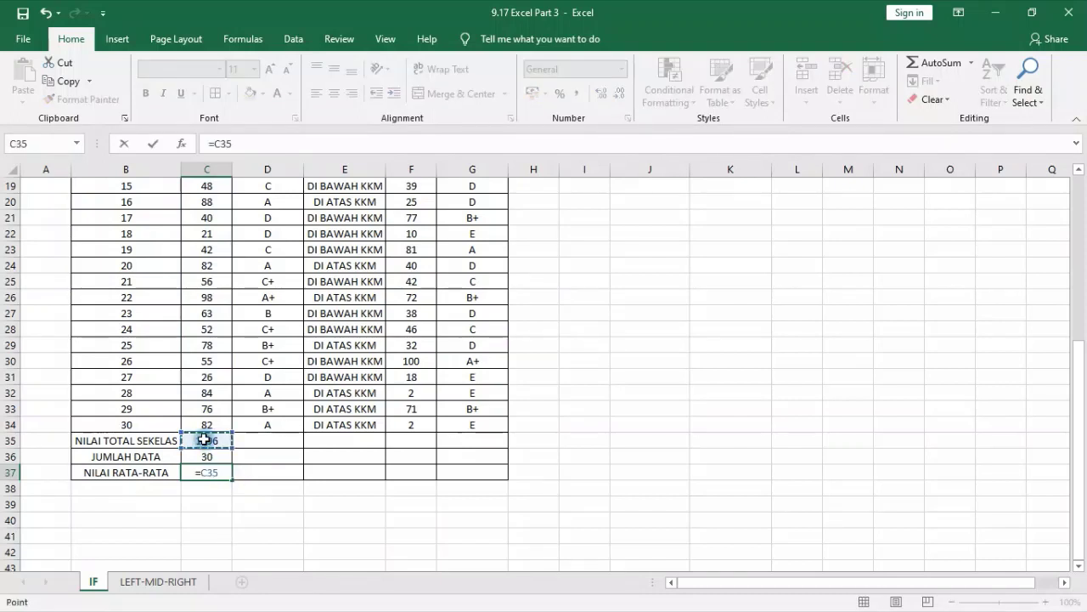
text(/)
click(207, 458)
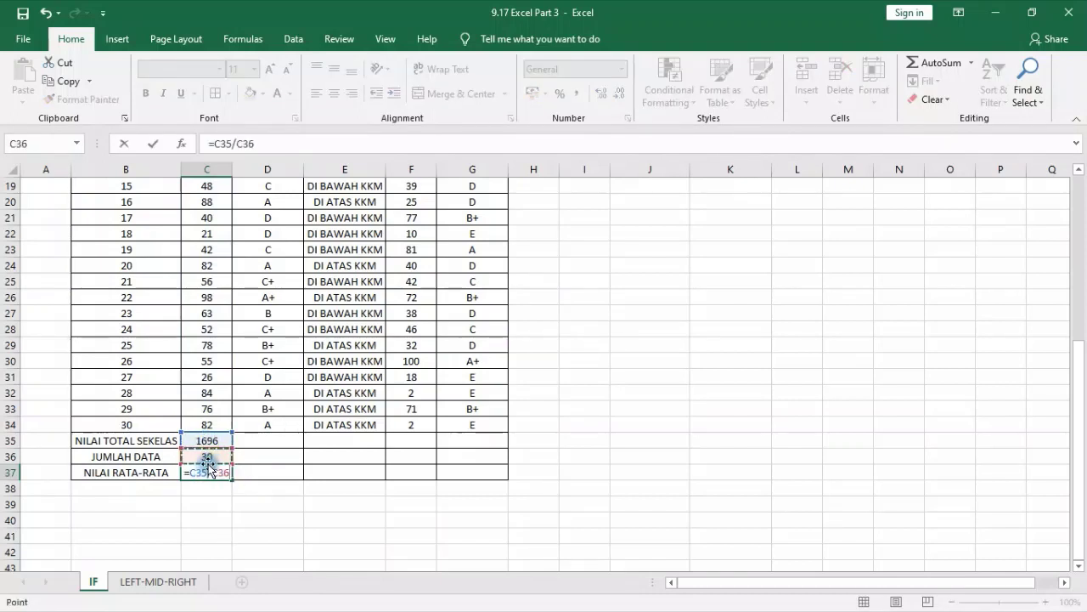
key(Return)
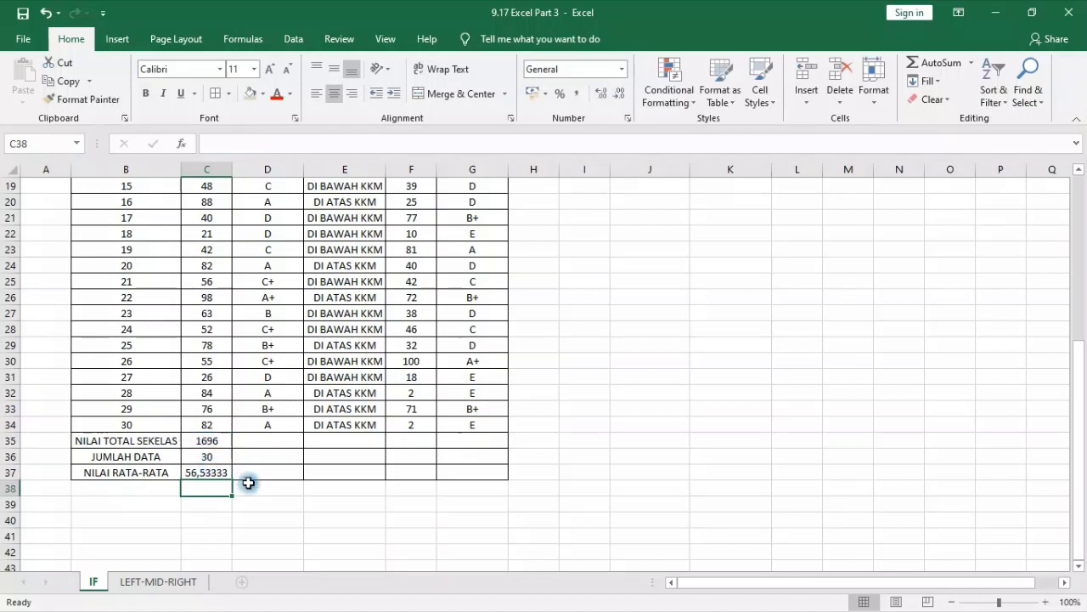
- Calculate the Class B average in F37 of the NILAI RATA-RATA row with =AVERAGE(F5:F34)
click(417, 469)
text(=)
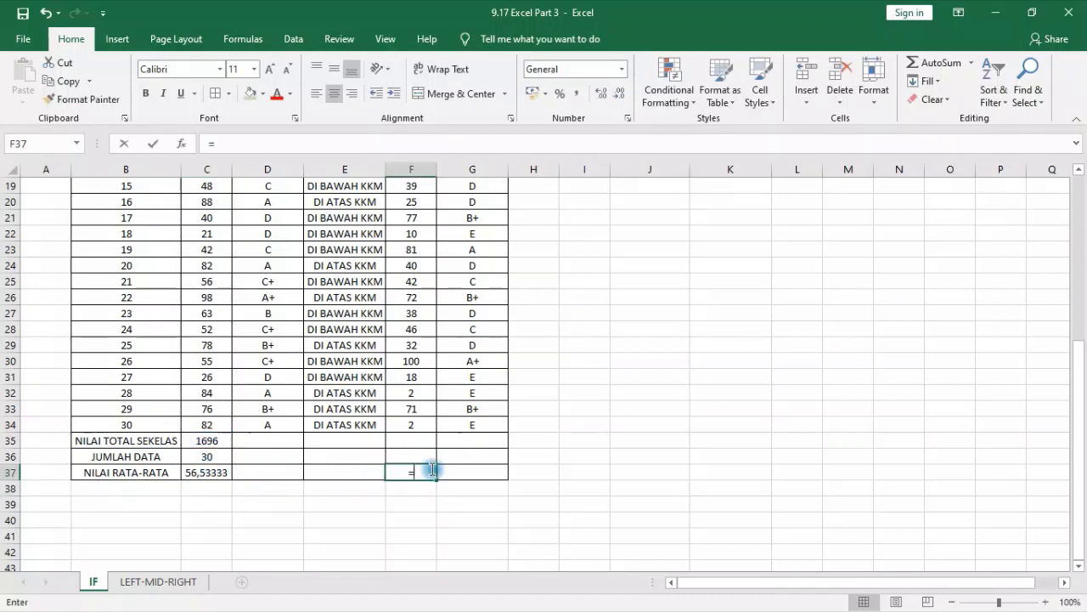
text(=avera)
key(Tab)
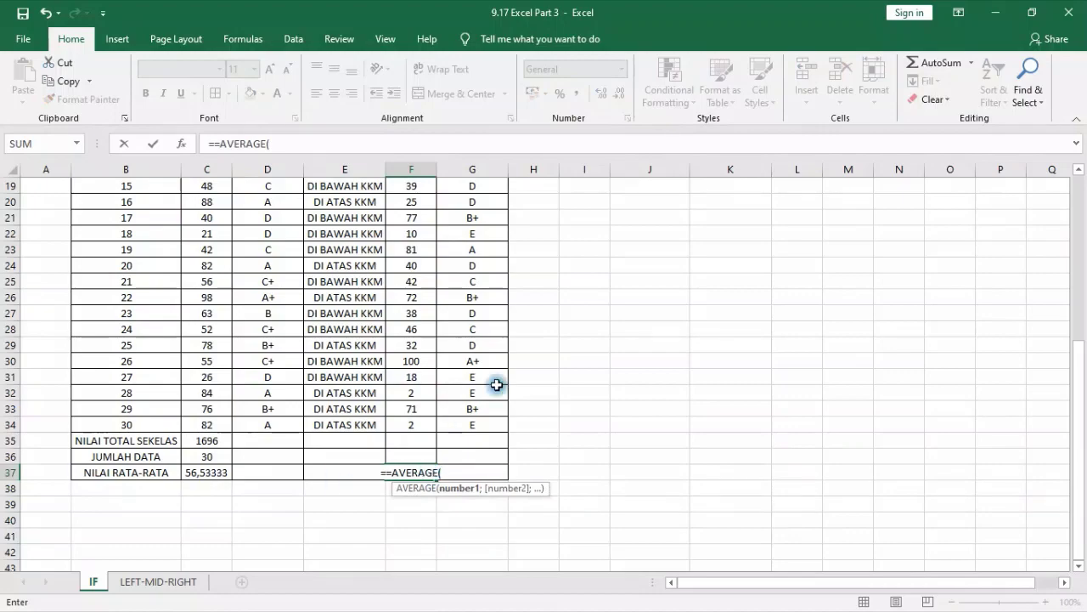
scroll(497, 385, up, 6)
click(409, 245)
scroll(428, 328, down, 7)
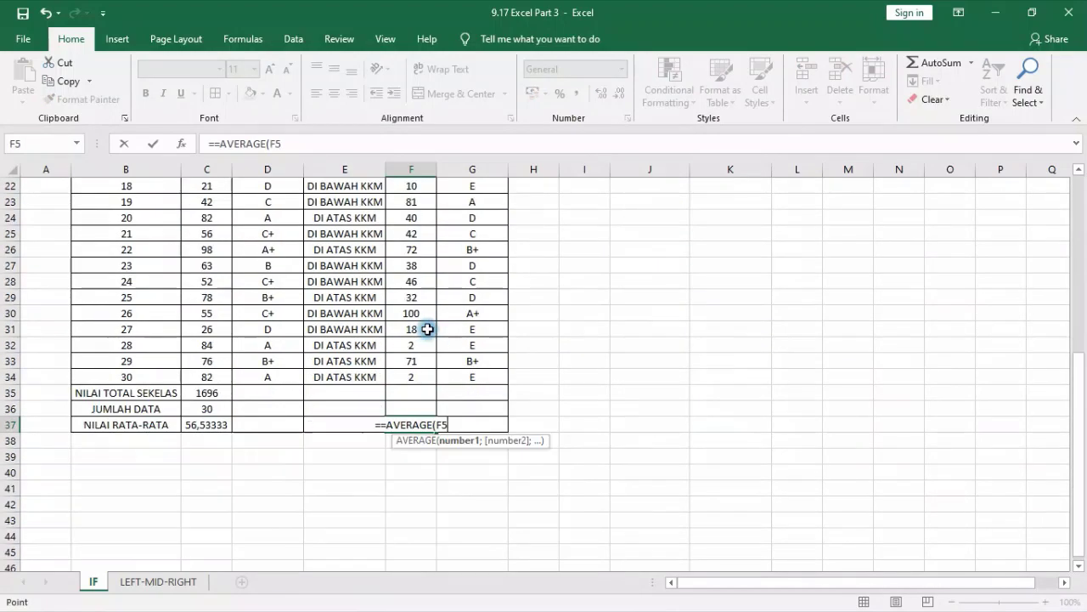
scroll(428, 329, down, 2)
scroll(424, 330, up, 1)
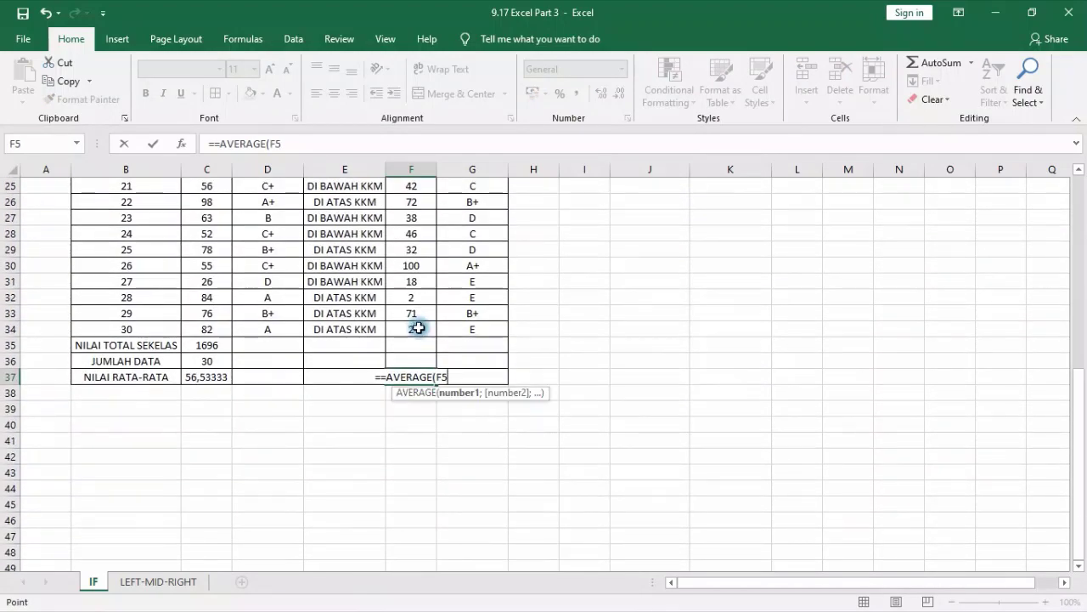
shift+click(419, 328)
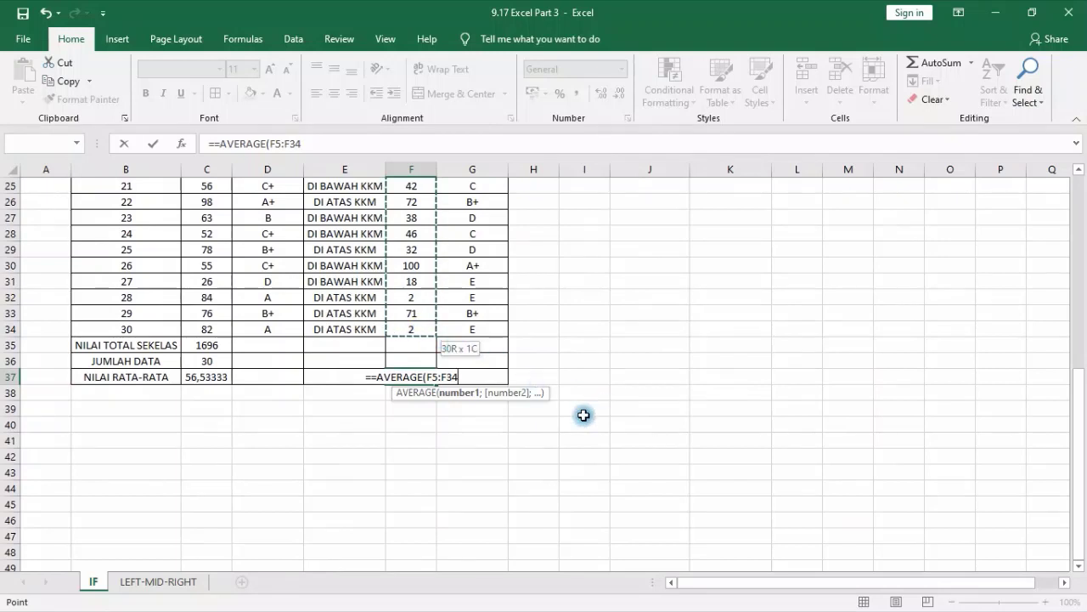
text())
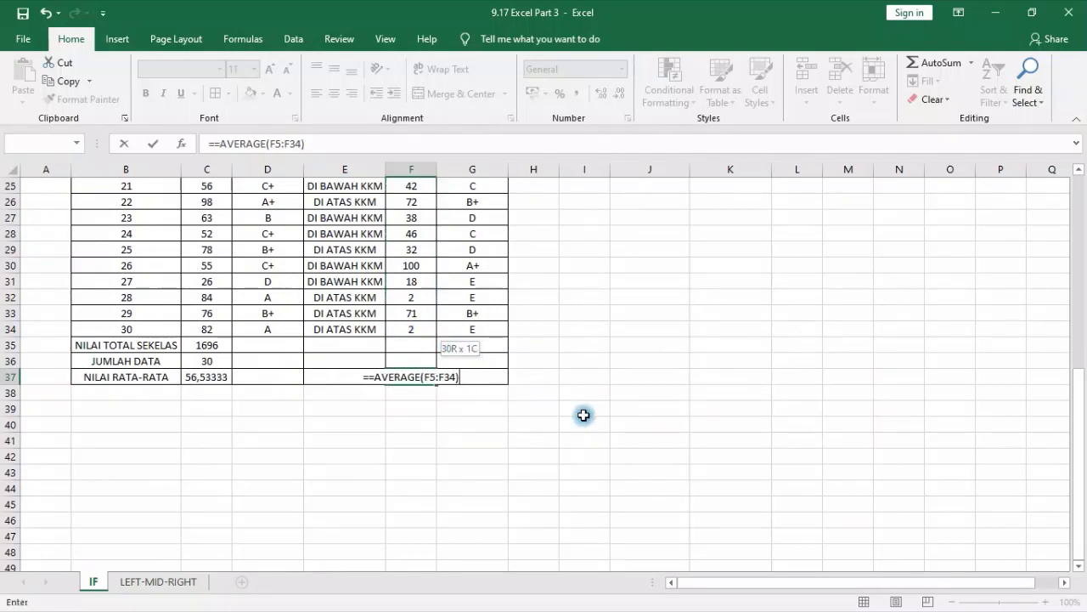
key(Return)
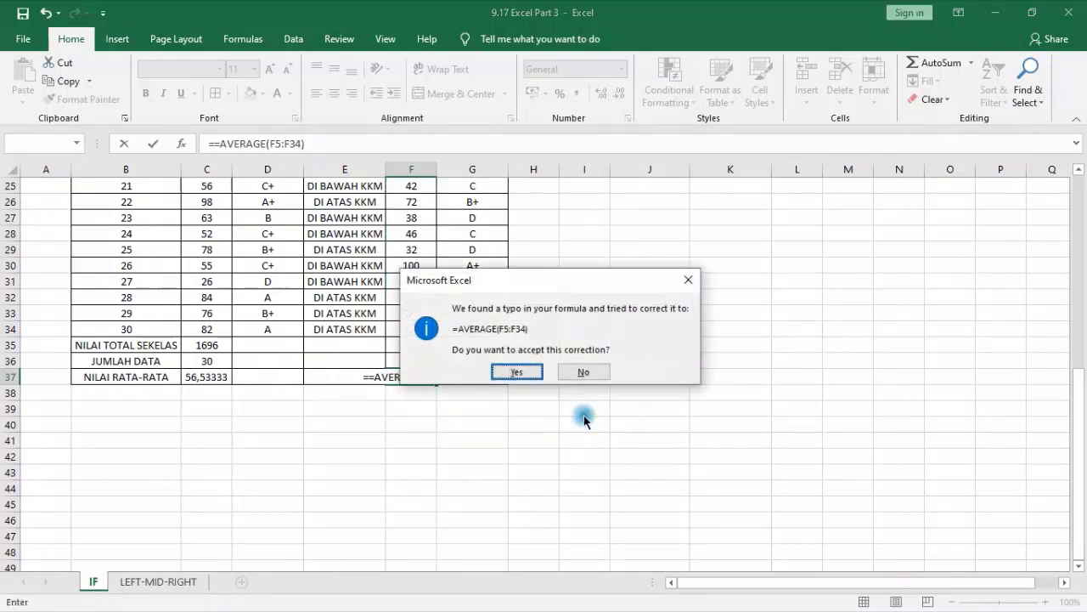
click(520, 371)
click(395, 377)
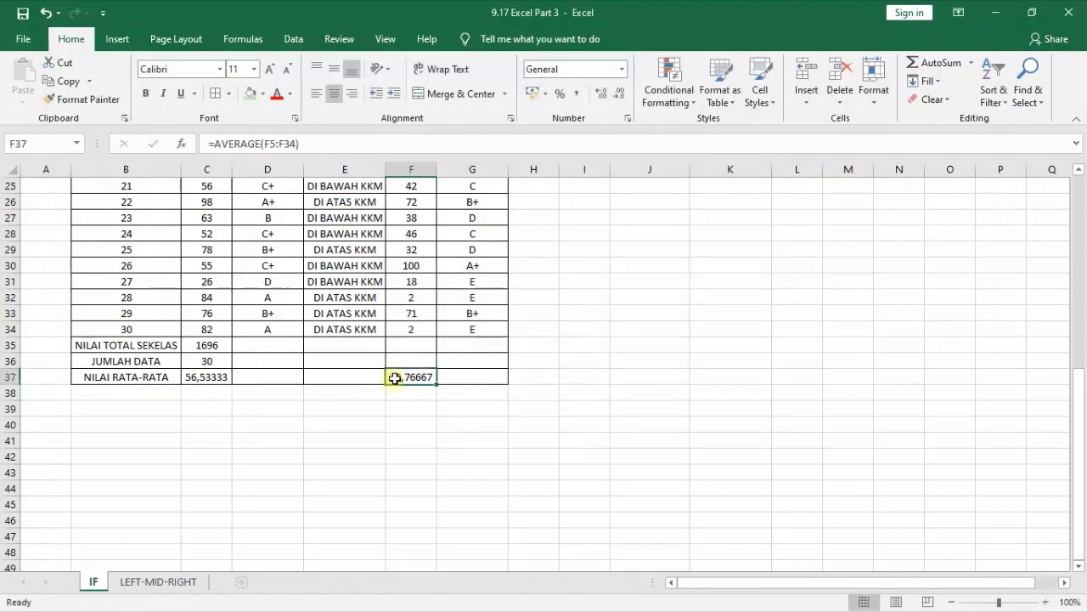
- Apply the Number format to the Class B average in F37 and the Class A average in C37
click(419, 440)
click(198, 380)
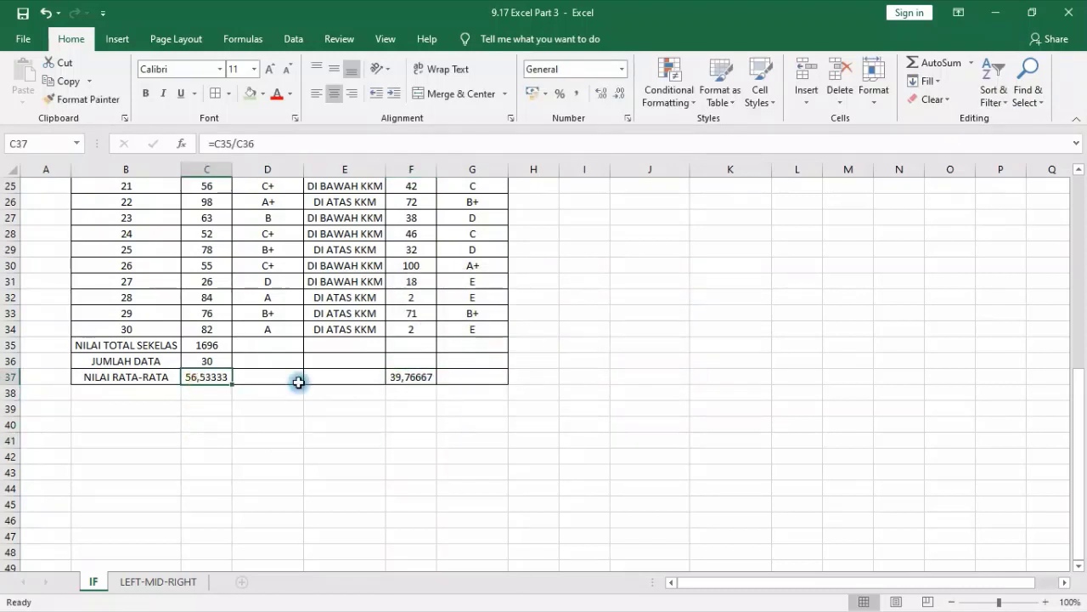
click(423, 381)
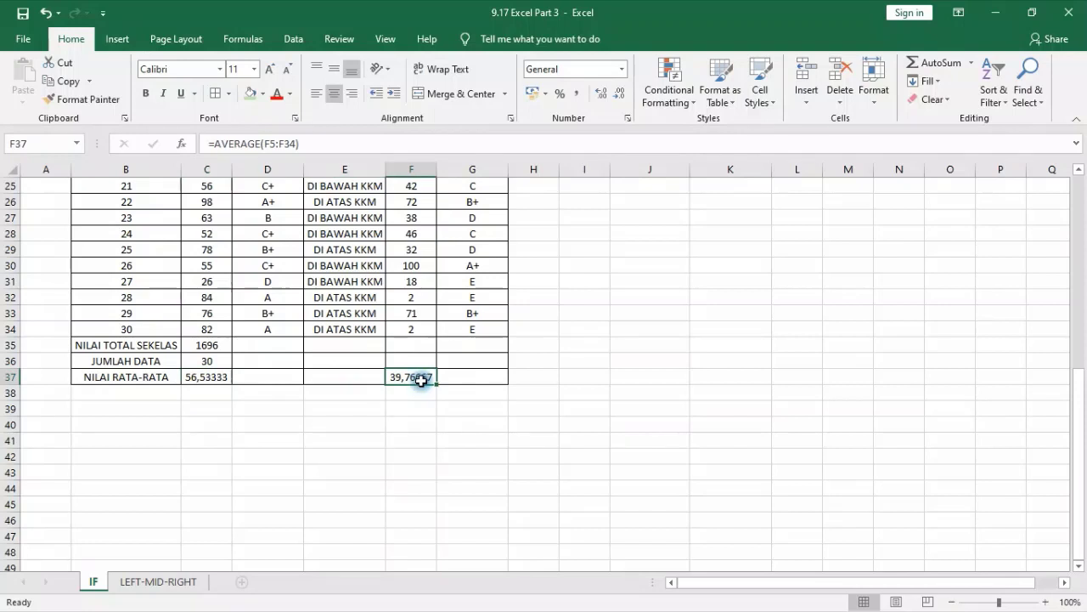
click(448, 439)
click(417, 376)
click(621, 70)
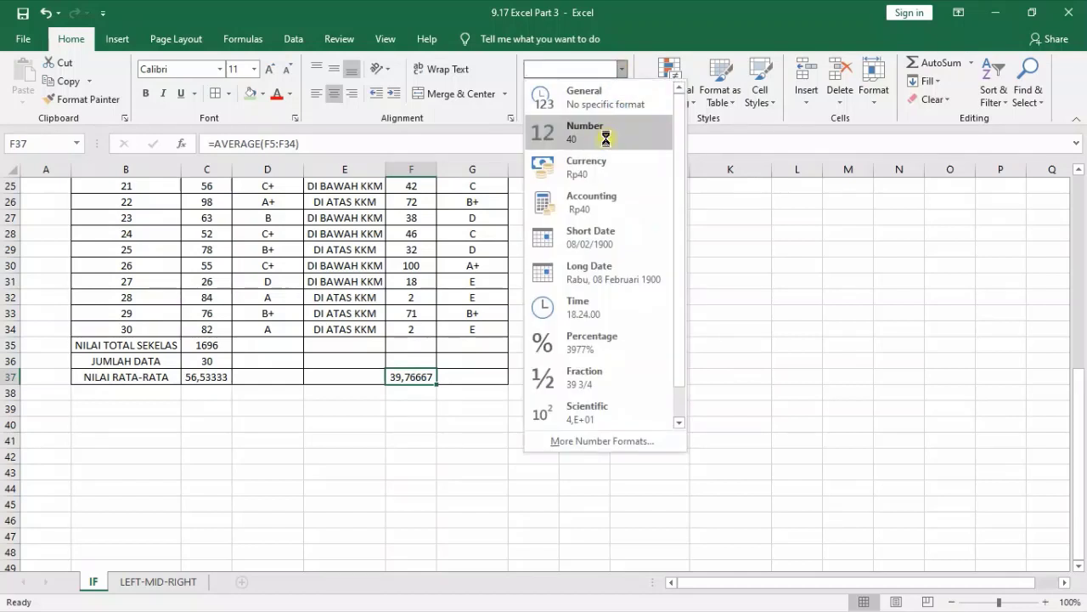
click(613, 140)
click(204, 376)
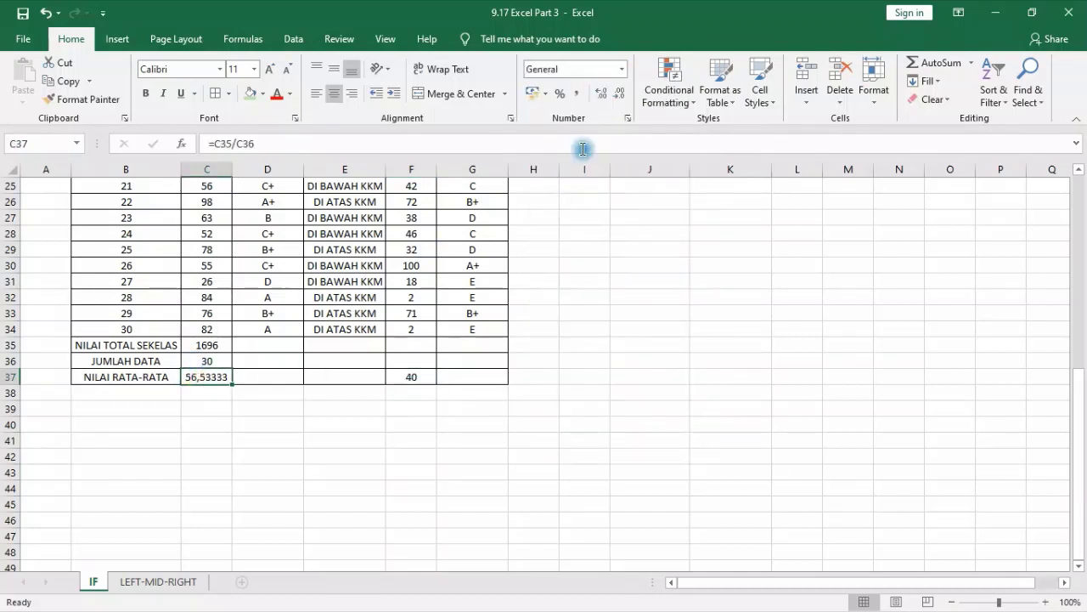
click(621, 71)
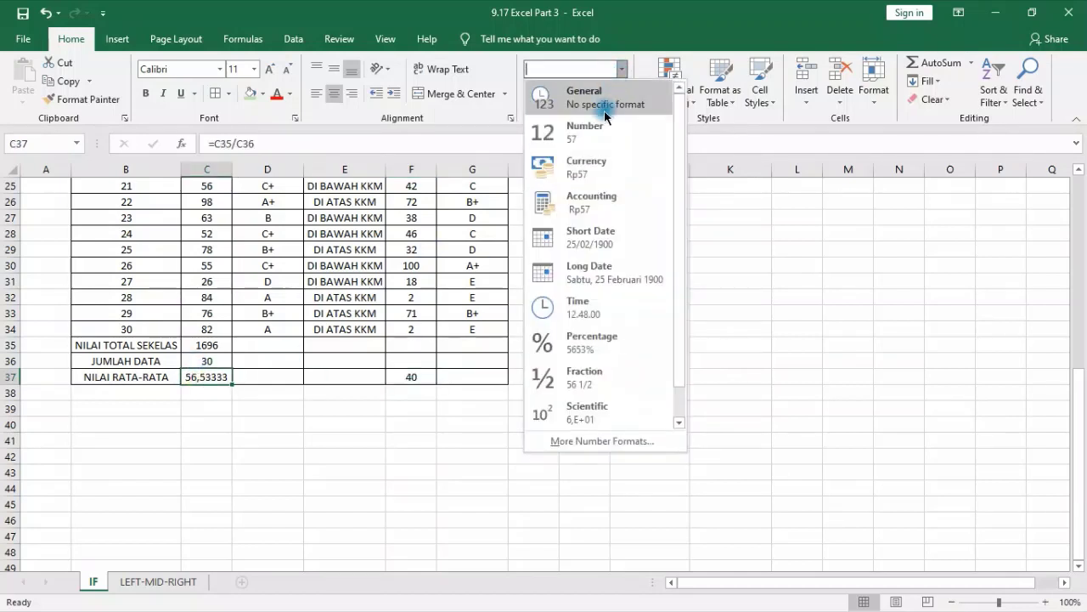
click(585, 131)
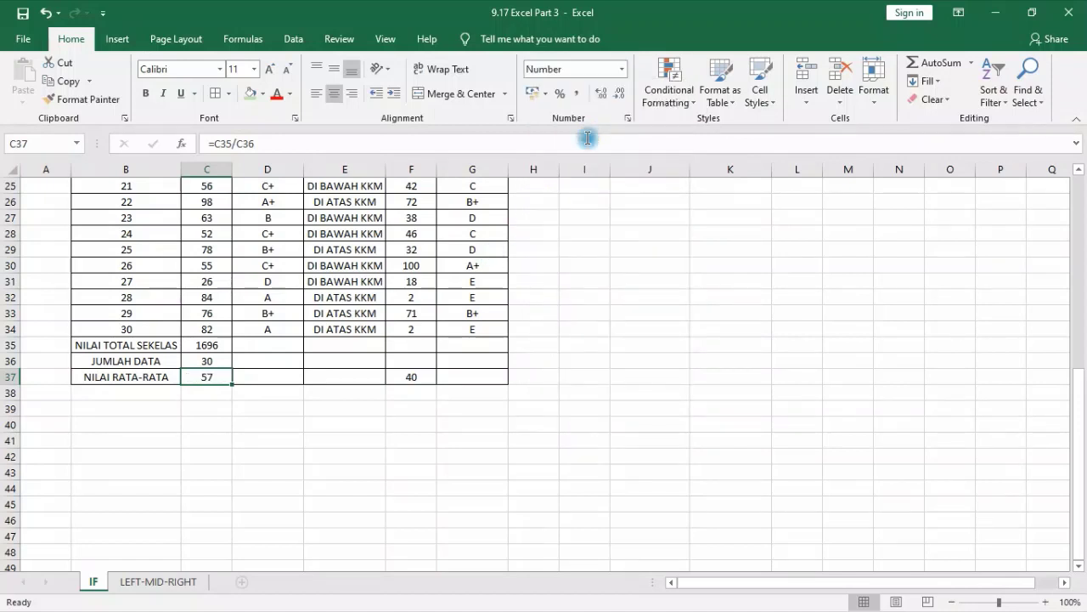
click(613, 431)
click(205, 375)
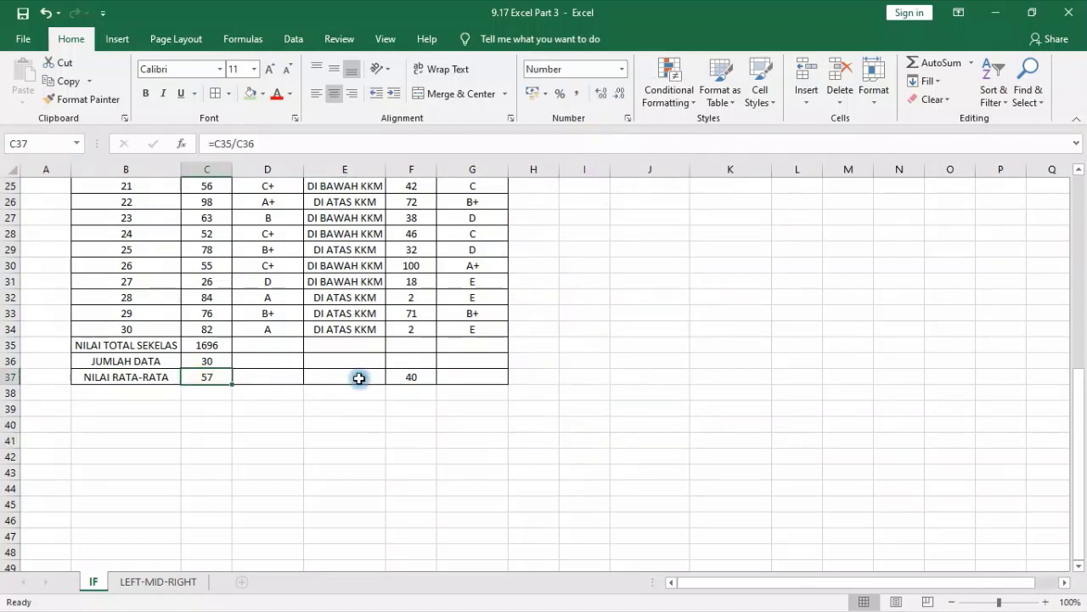
- Increase the displayed precision of the averages in F37 and C37 to four decimal places
click(408, 378)
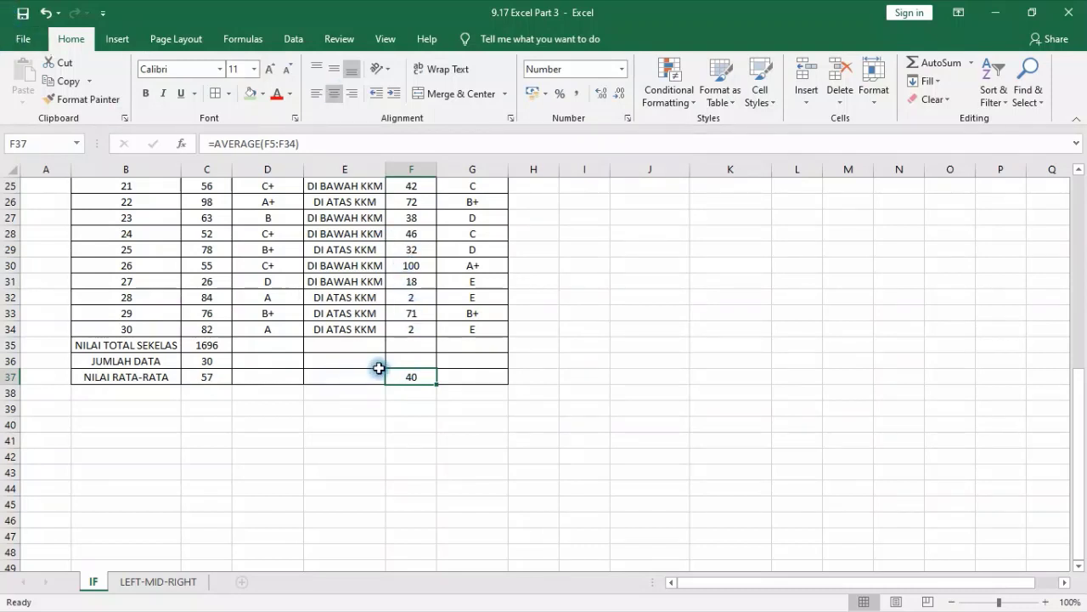
click(600, 93)
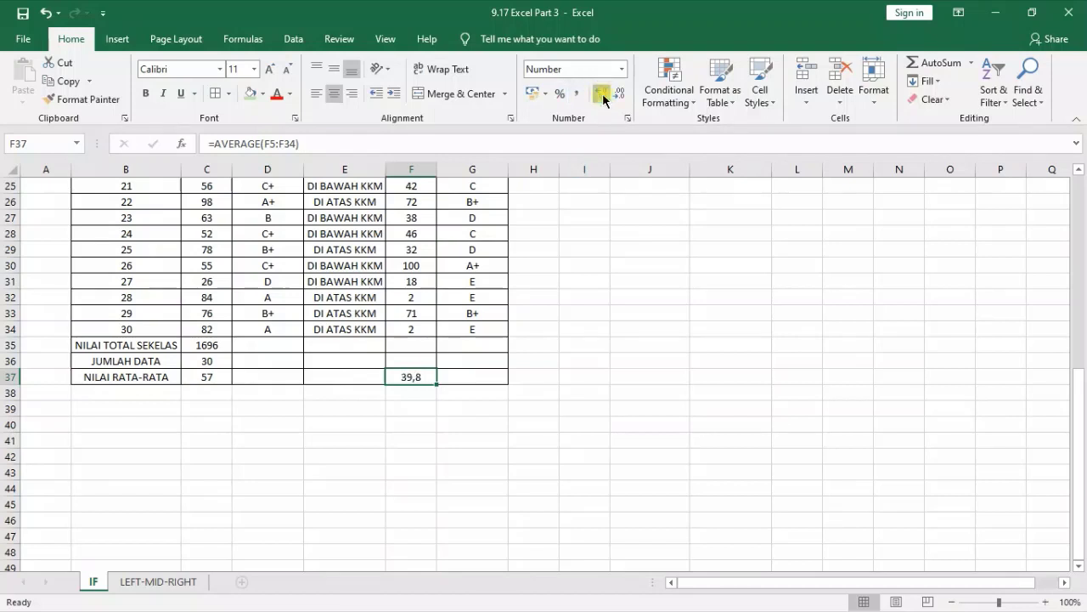
click(602, 95)
click(194, 377)
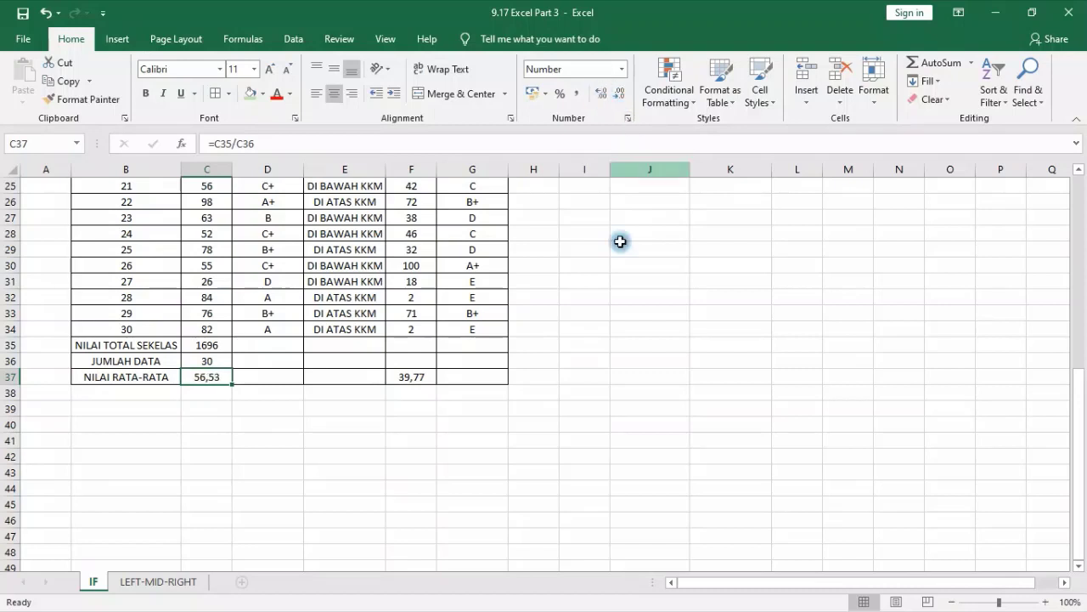
click(599, 95)
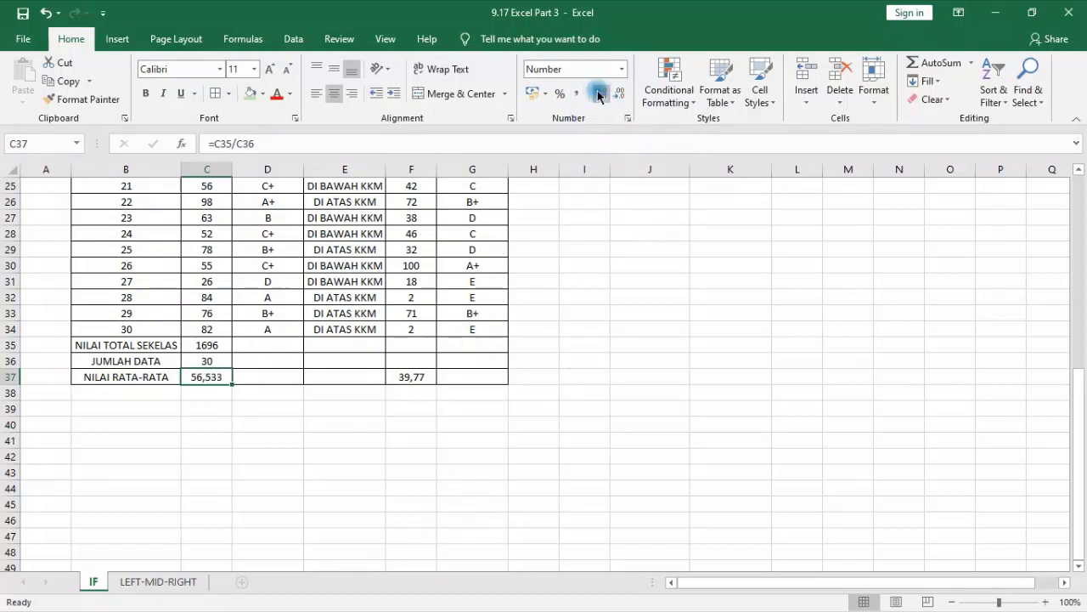
click(599, 95)
click(420, 375)
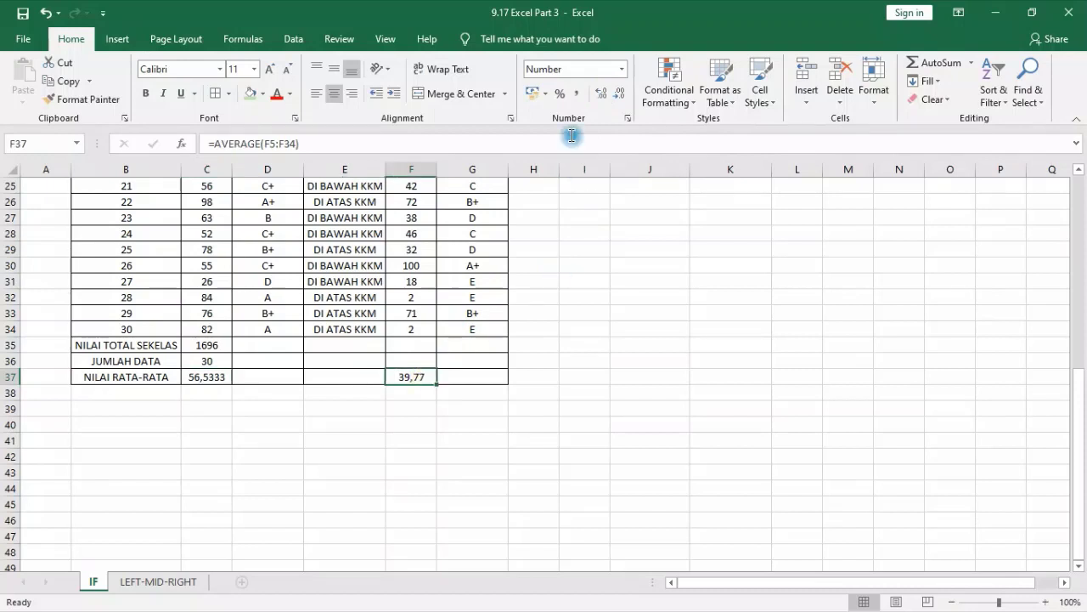
click(608, 94)
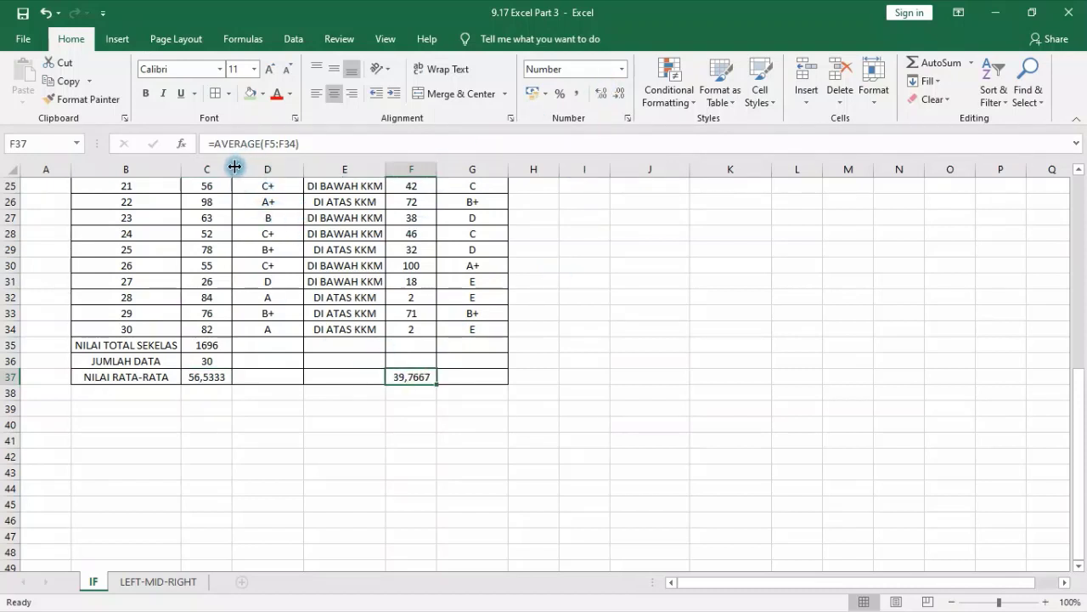
- Label B38 as PEMBULATAN RATA-RATA and autofit column B to the text
click(119, 396)
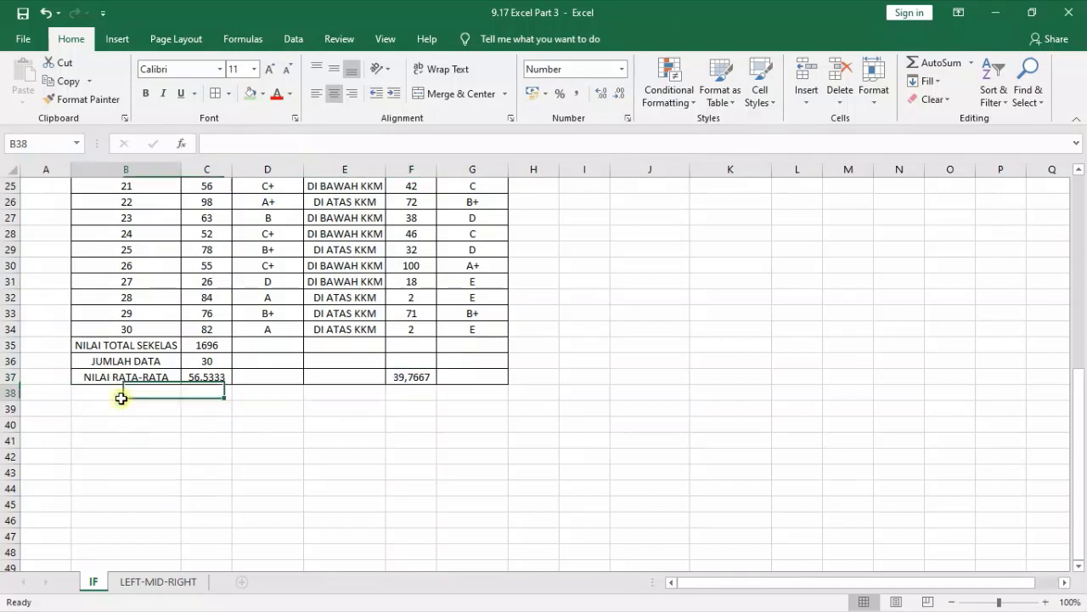
text(PEM)
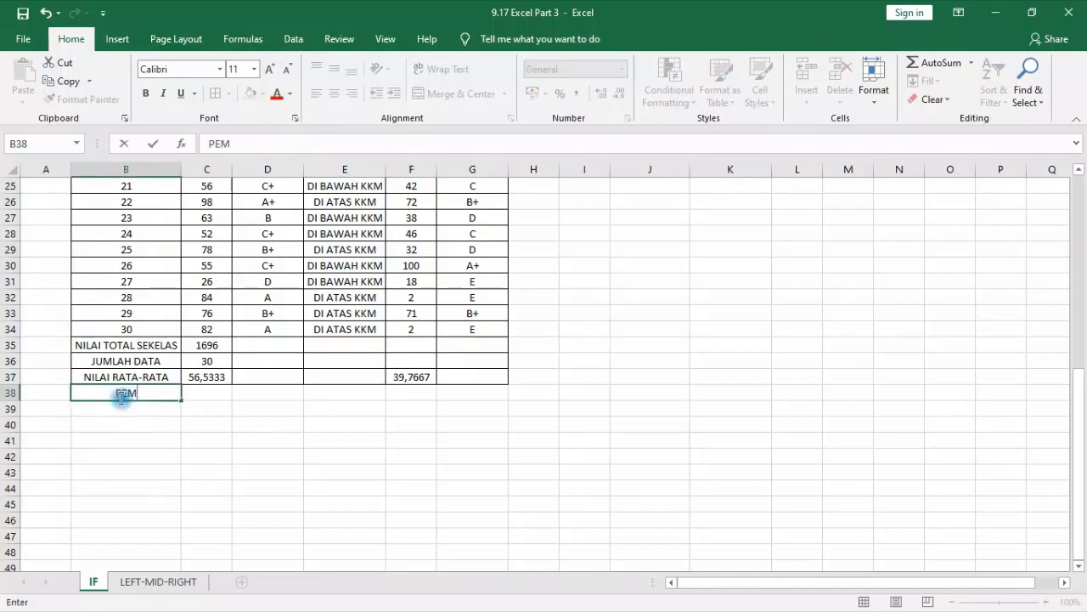
text(BULATAN RATA)
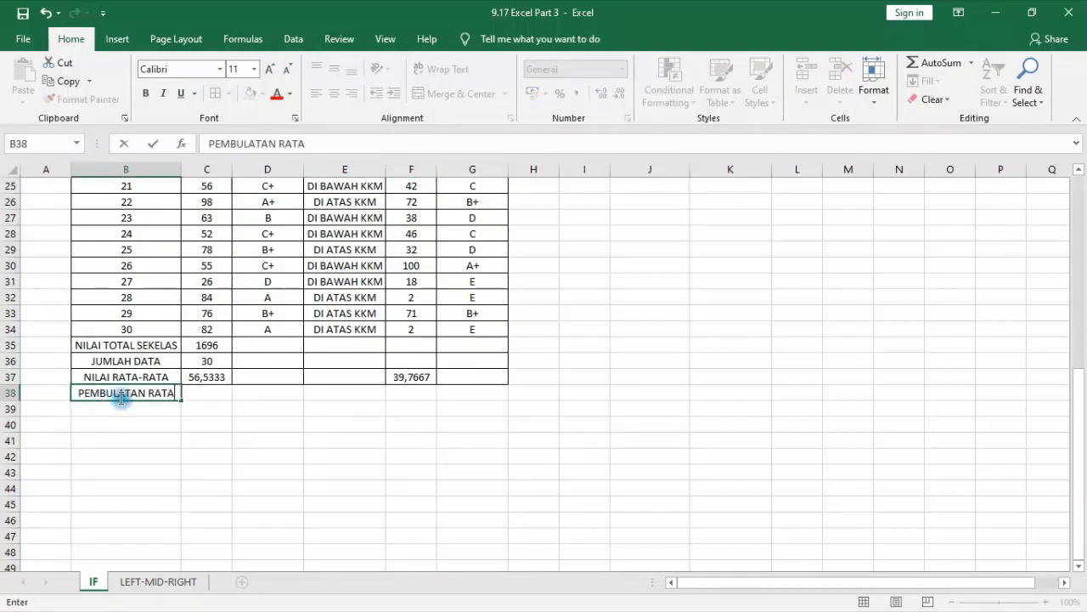
text(-RATA)
key(Tab)
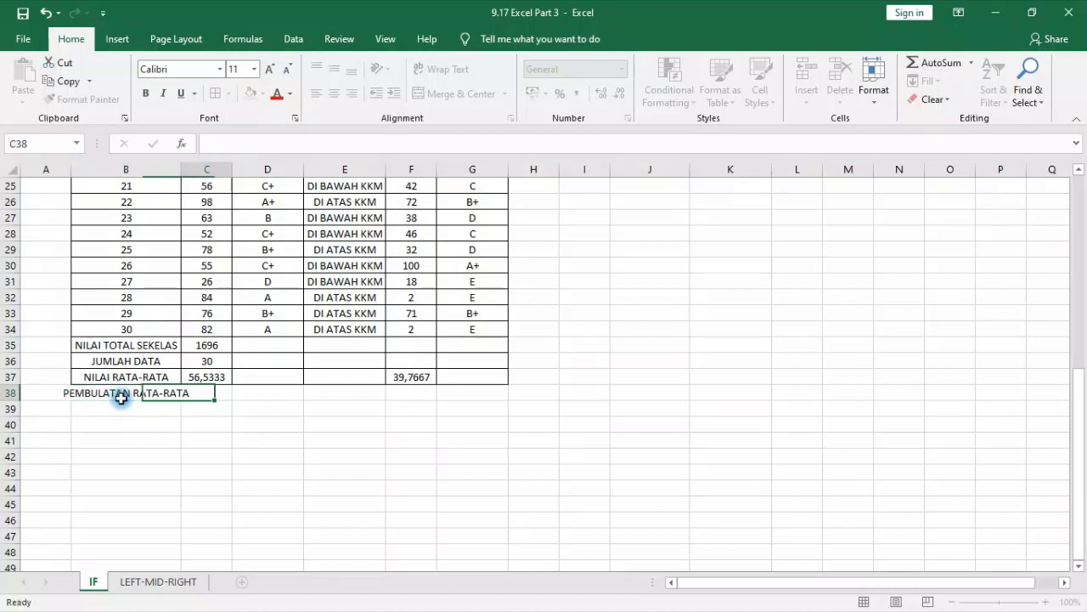
double_click(181, 169)
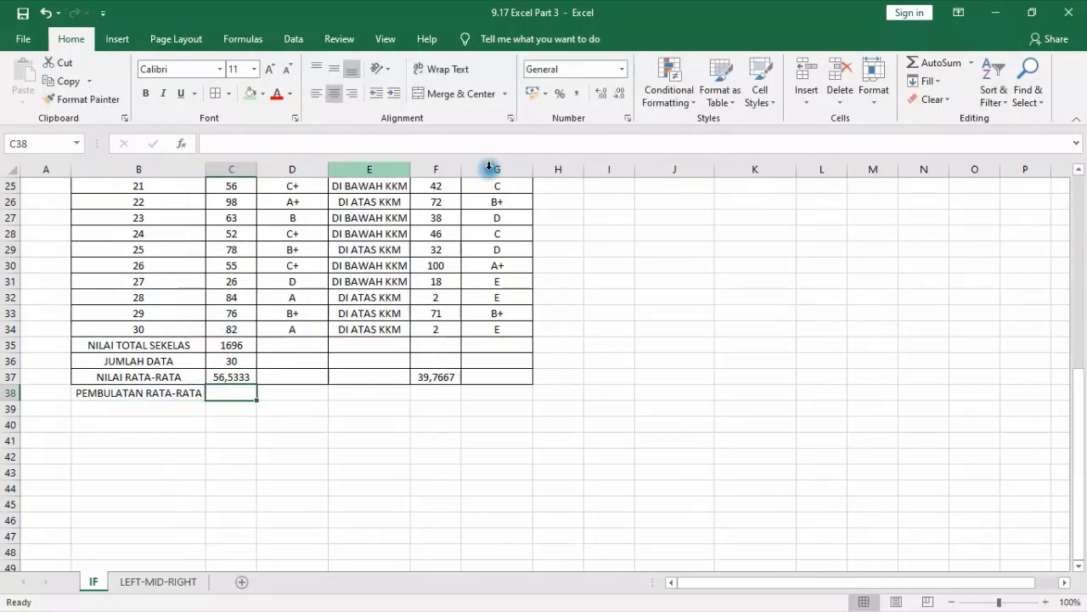
- Extend the table's cell borders over the range B36:G41
click(431, 389)
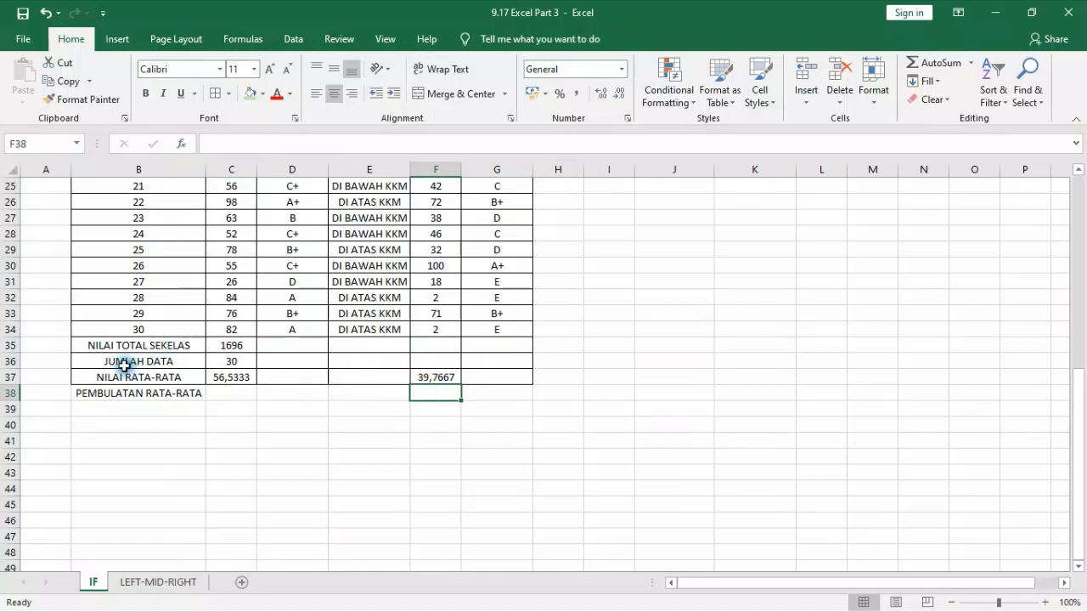
drag(126, 365, 489, 444)
click(212, 94)
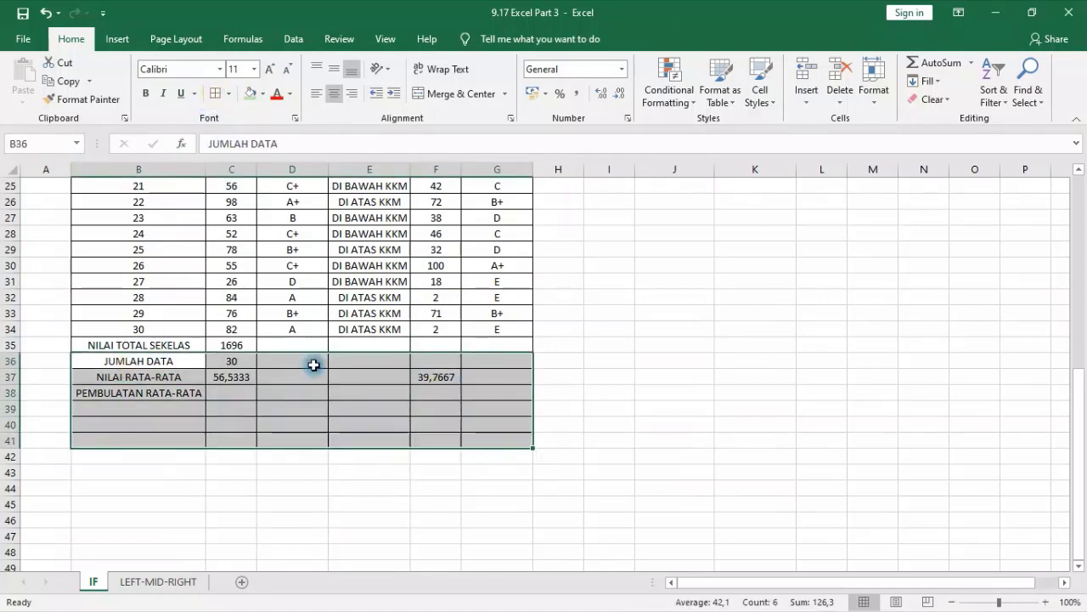
- Round the Class A average to two digits in C38 with =ROUND(C37;2)
click(243, 390)
text(=R)
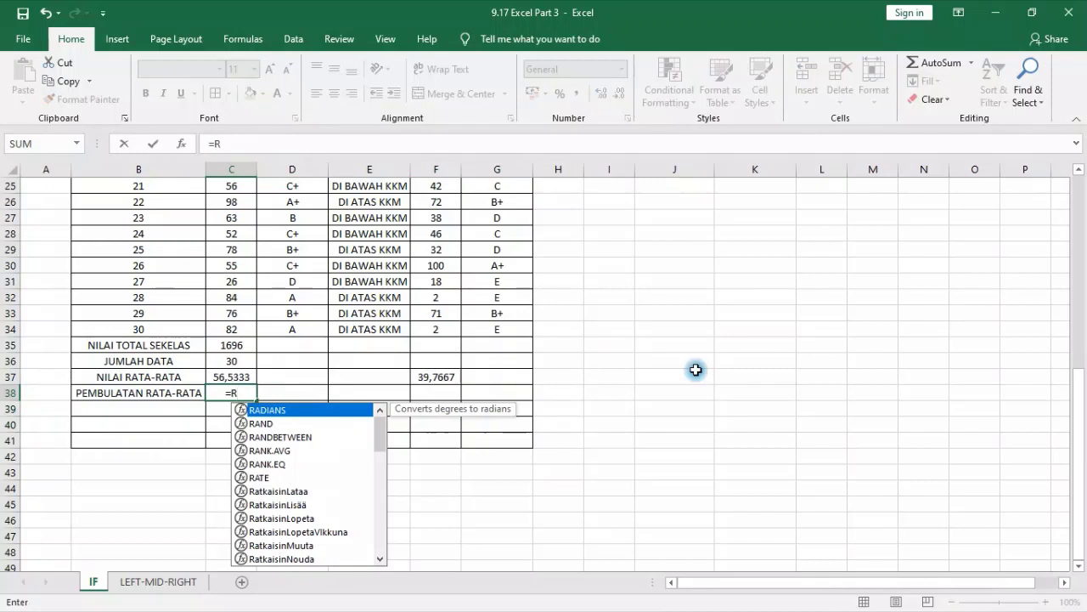
text(OUN)
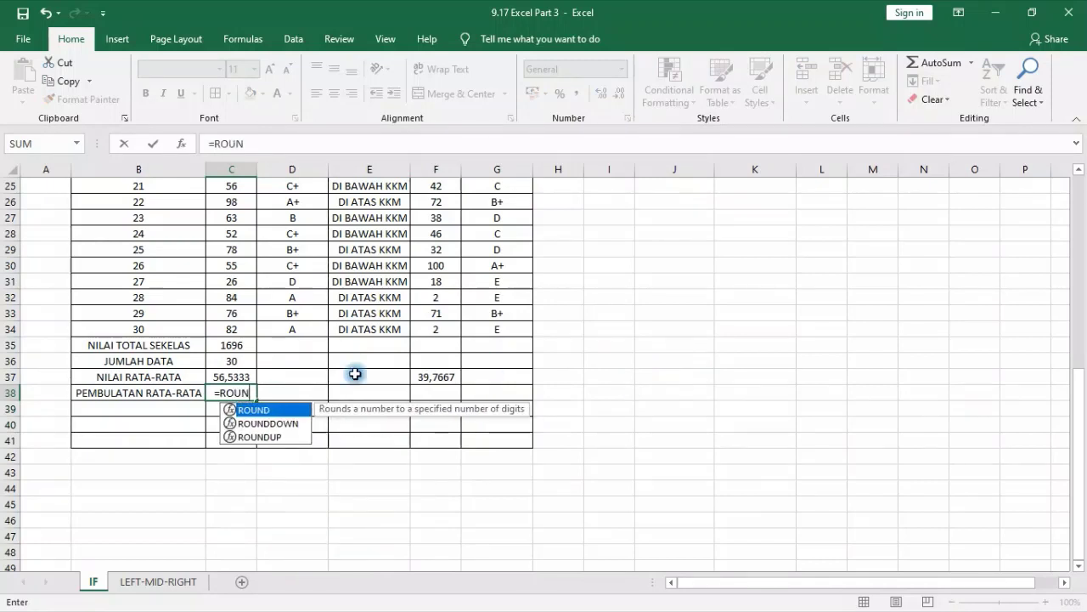
double_click(272, 411)
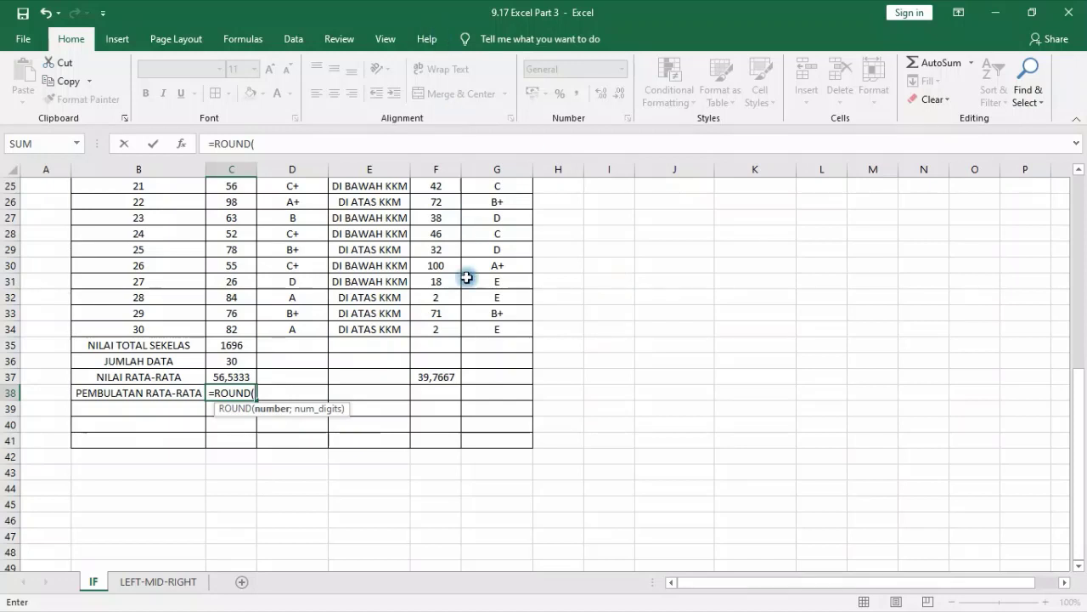
click(233, 380)
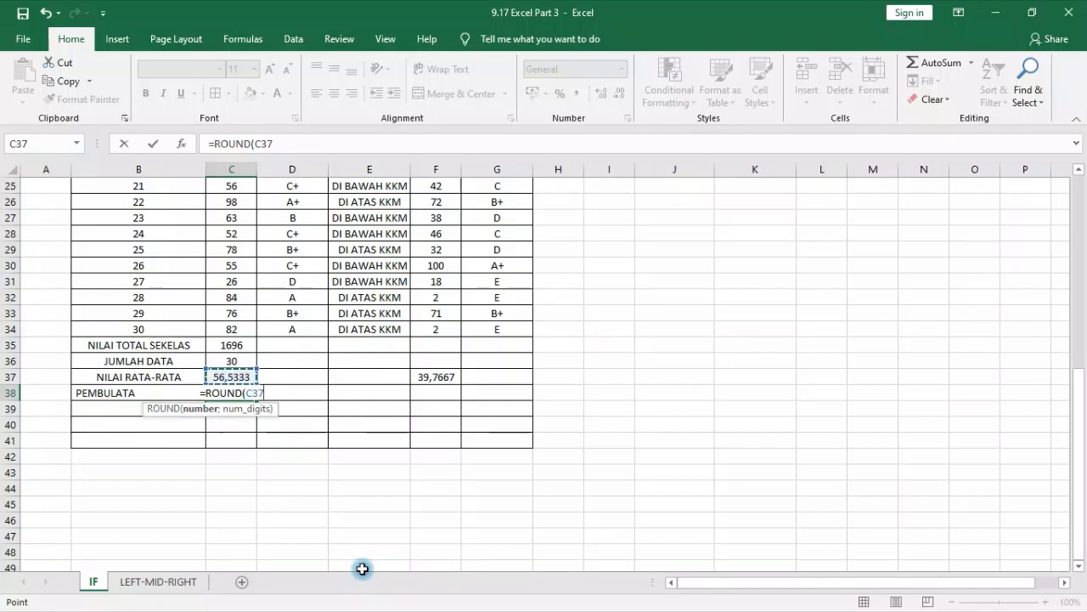
text(;)
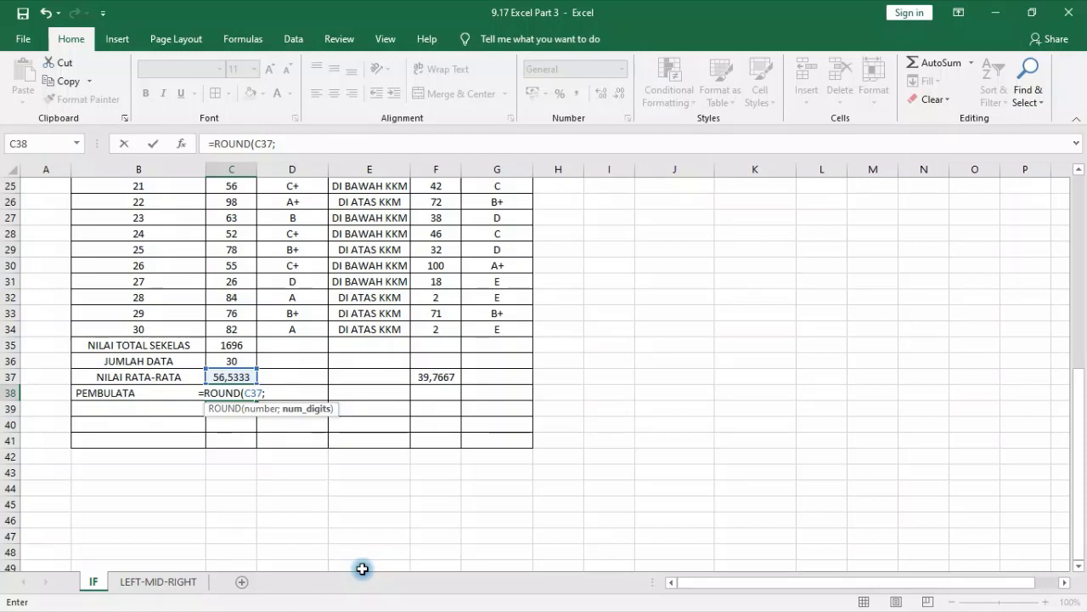
text(2)
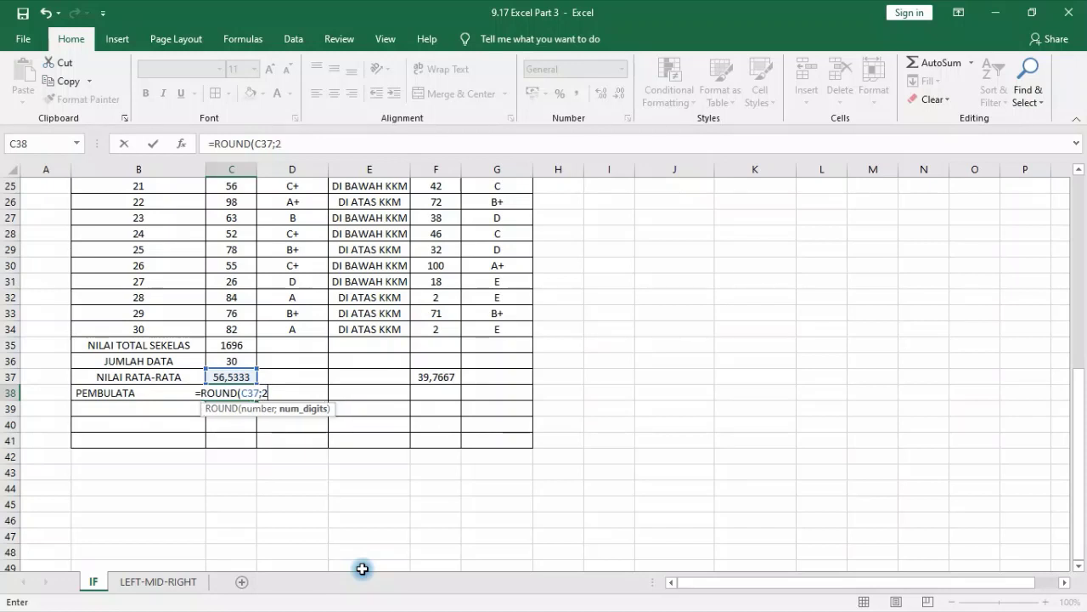
text())
key(Return)
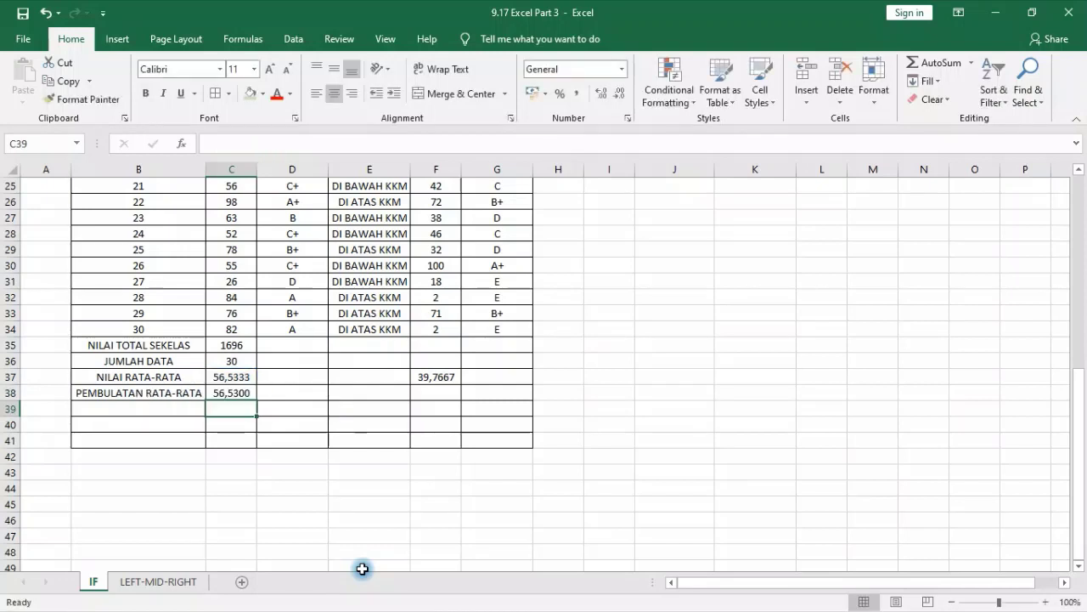
- Round the Class B average to three digits in F38 with =ROUND(F37;3)
click(234, 392)
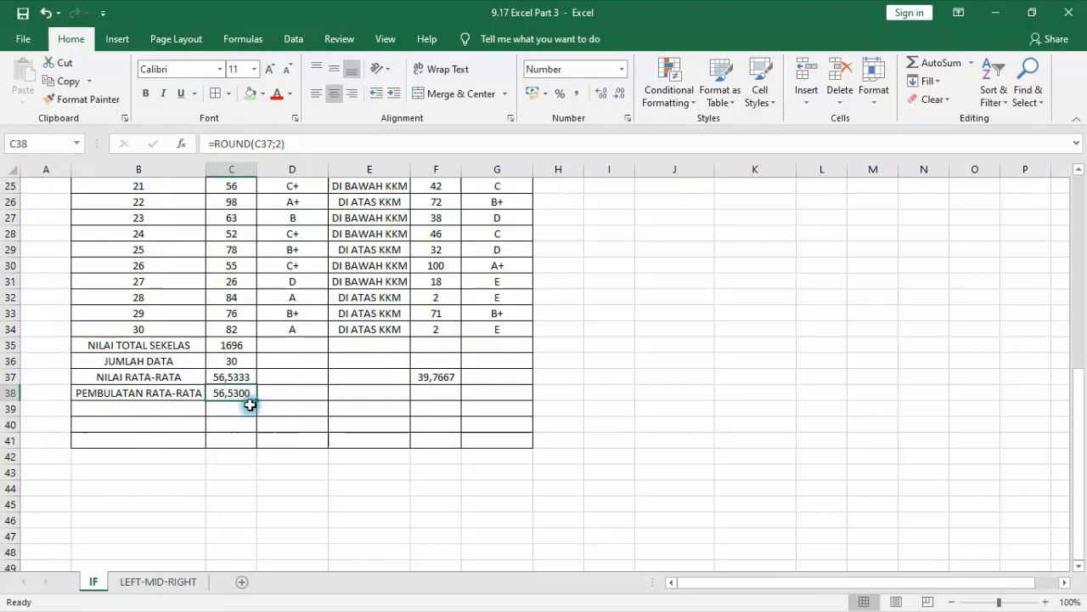
click(1044, 602)
click(1044, 602)
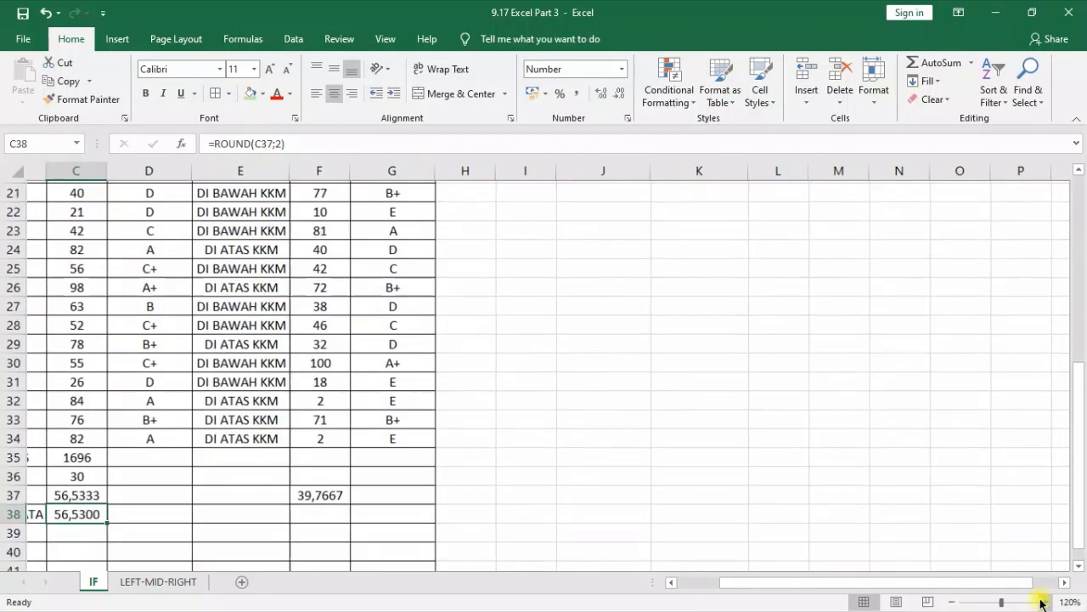
drag(737, 581, 658, 586)
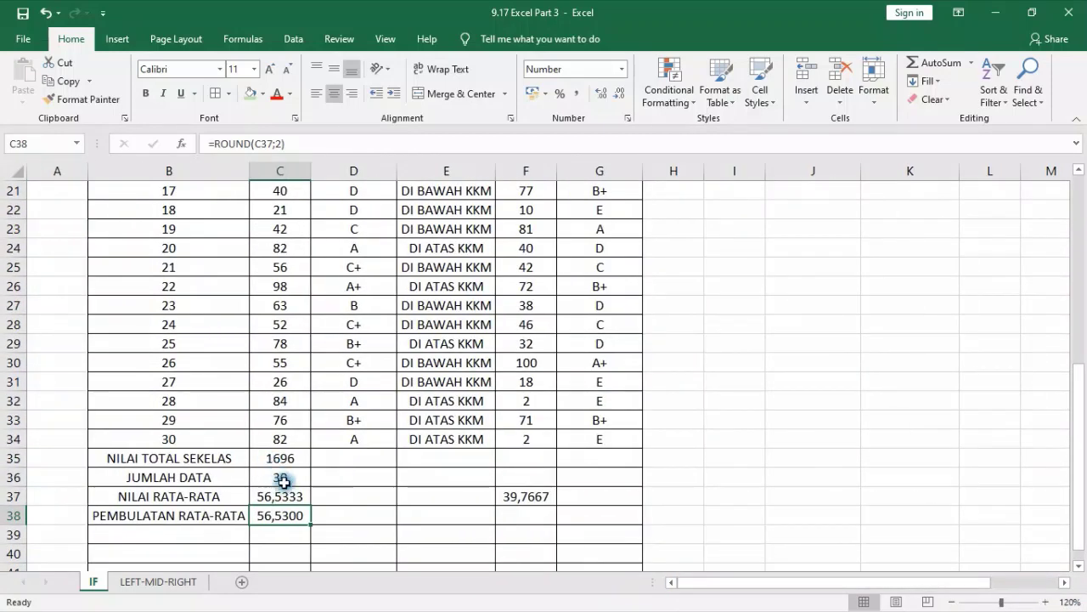
click(519, 520)
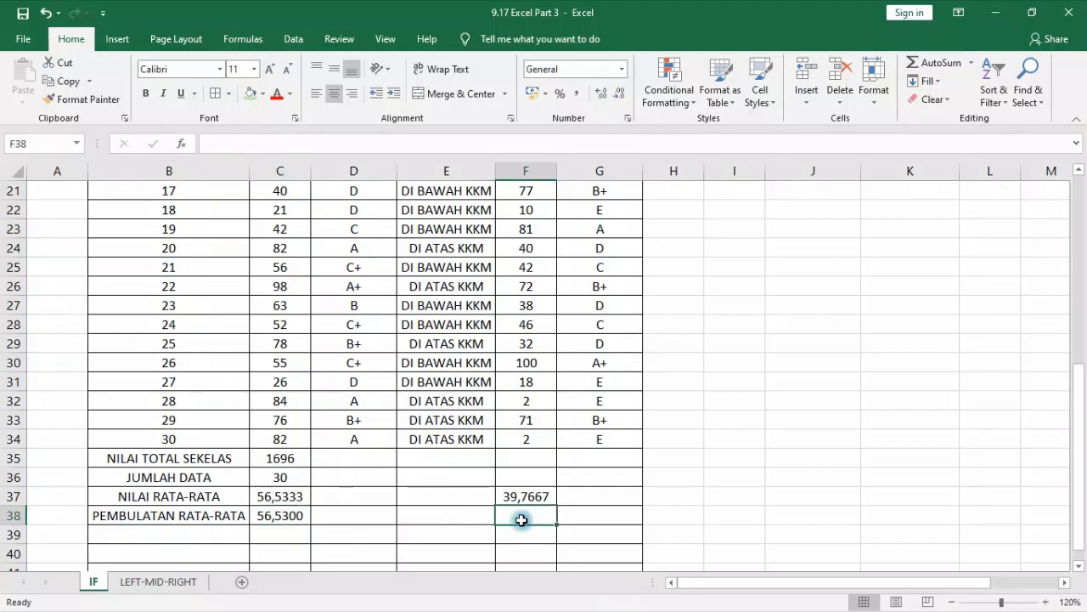
text(=ROU)
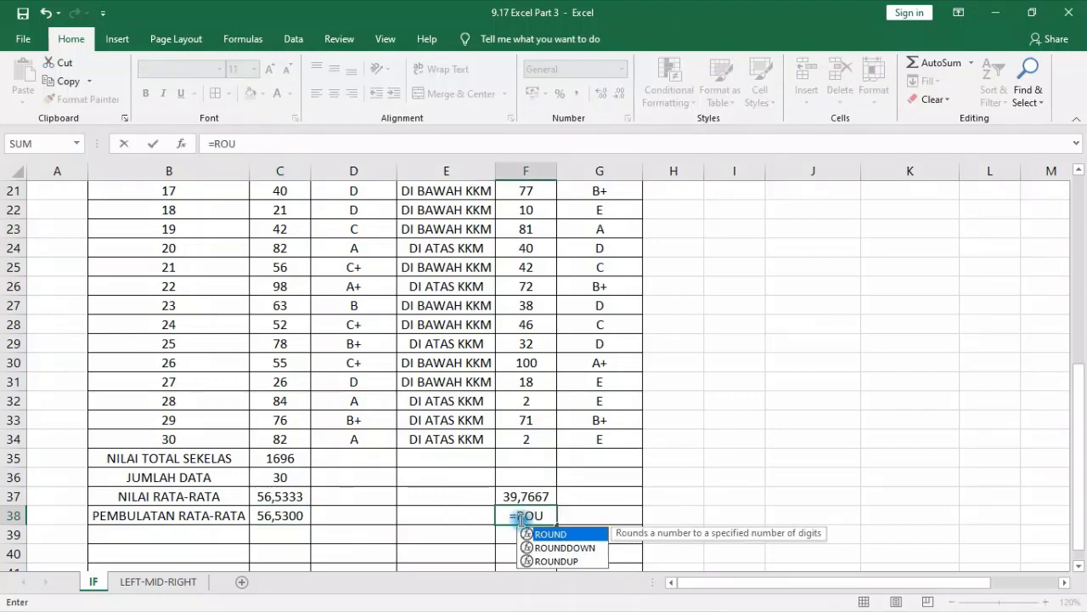
key(Tab)
click(523, 497)
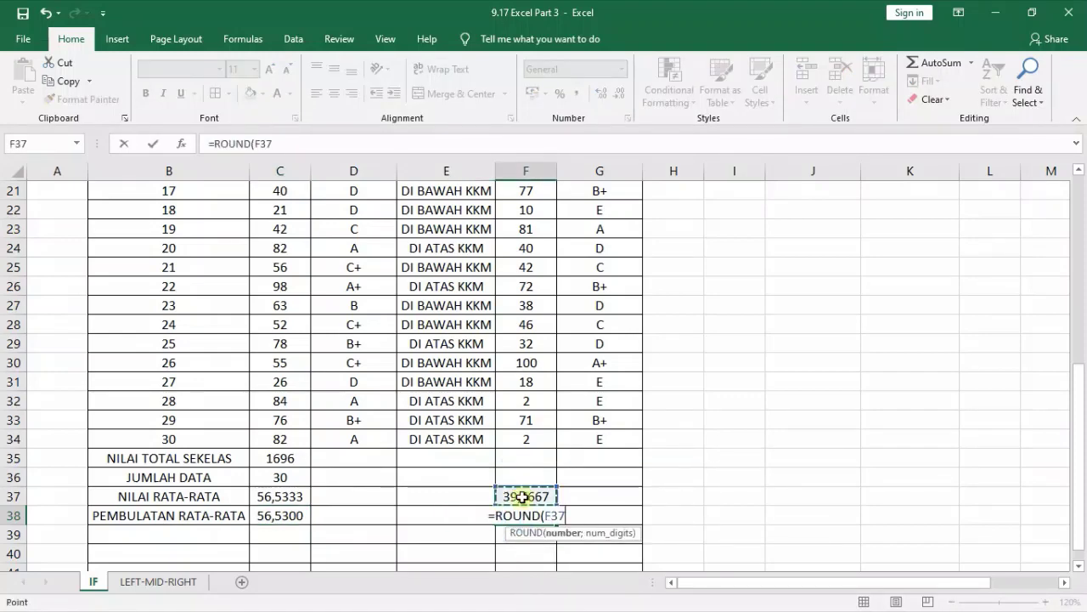
text(;)
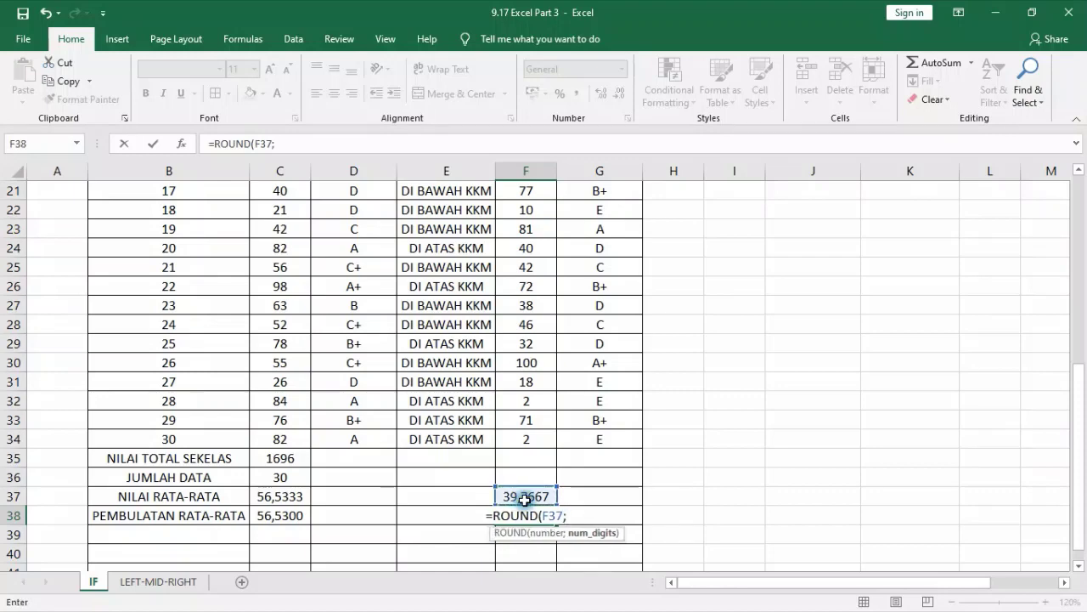
text(3))
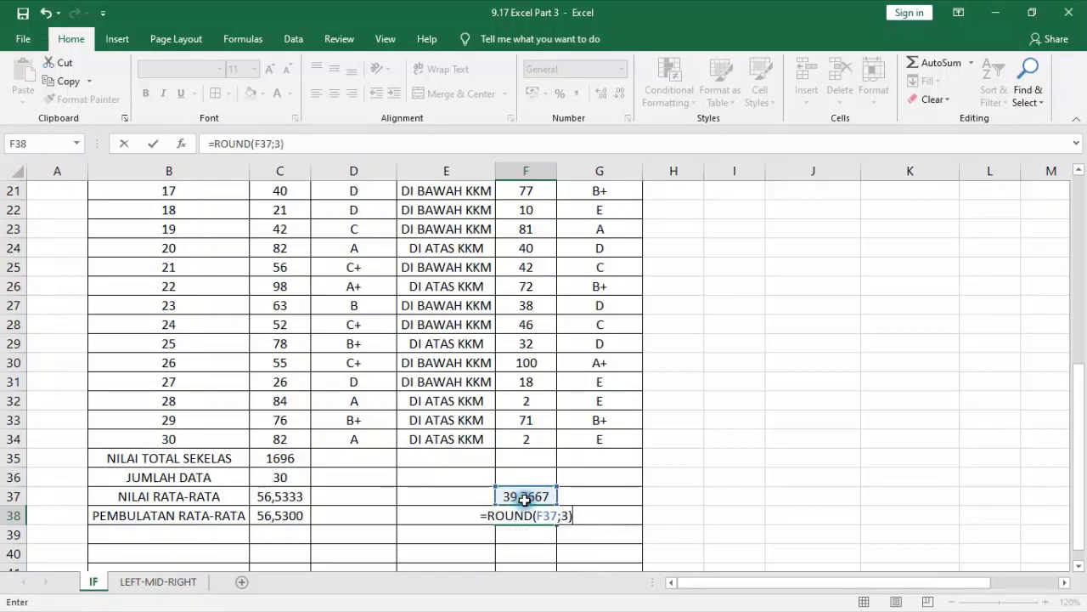
key(Return)
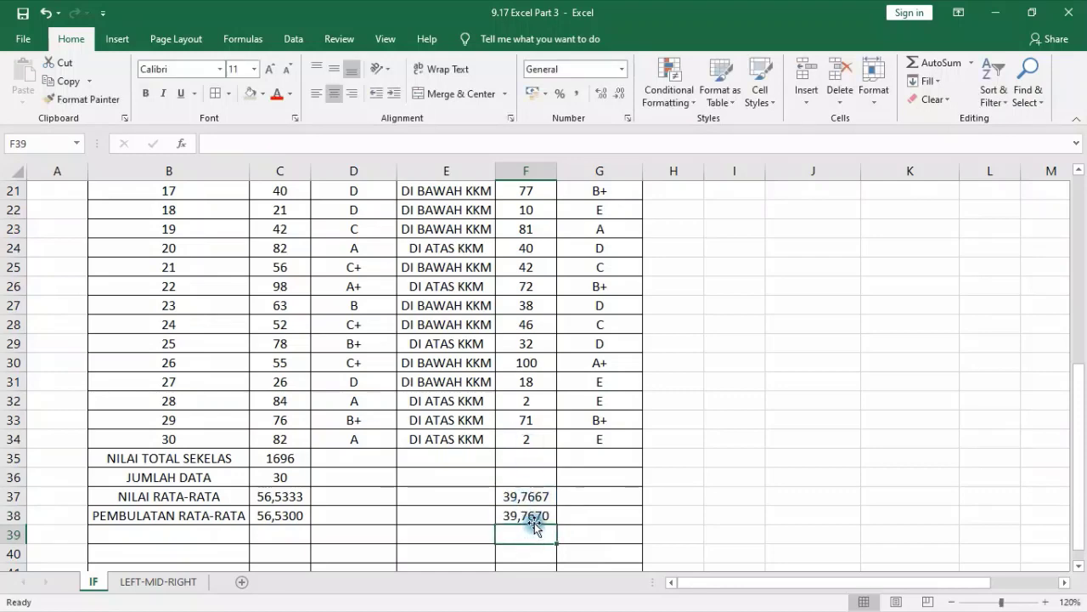
click(545, 515)
click(545, 498)
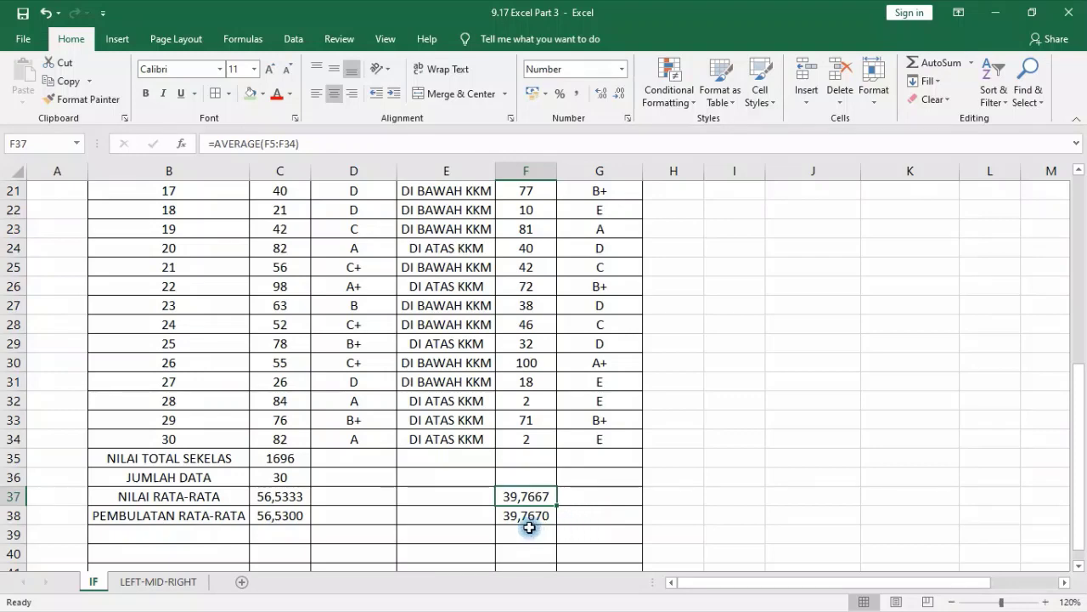
- Label cell B39, below the rounded-average label, as ROUNDUP
scroll(488, 534, down, 1)
click(175, 497)
click(180, 478)
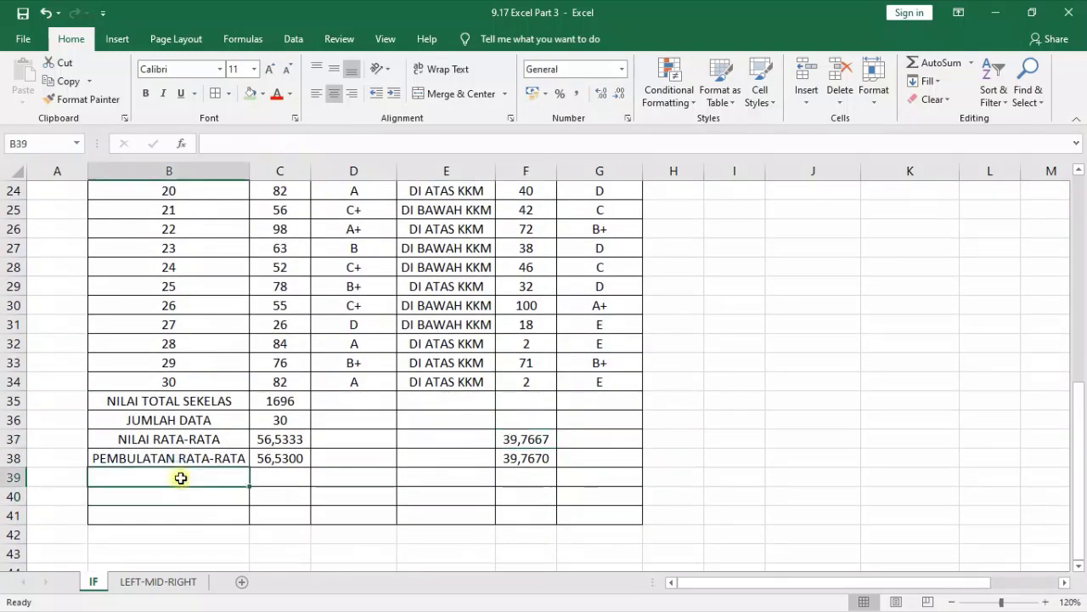
text(ROUNDUP)
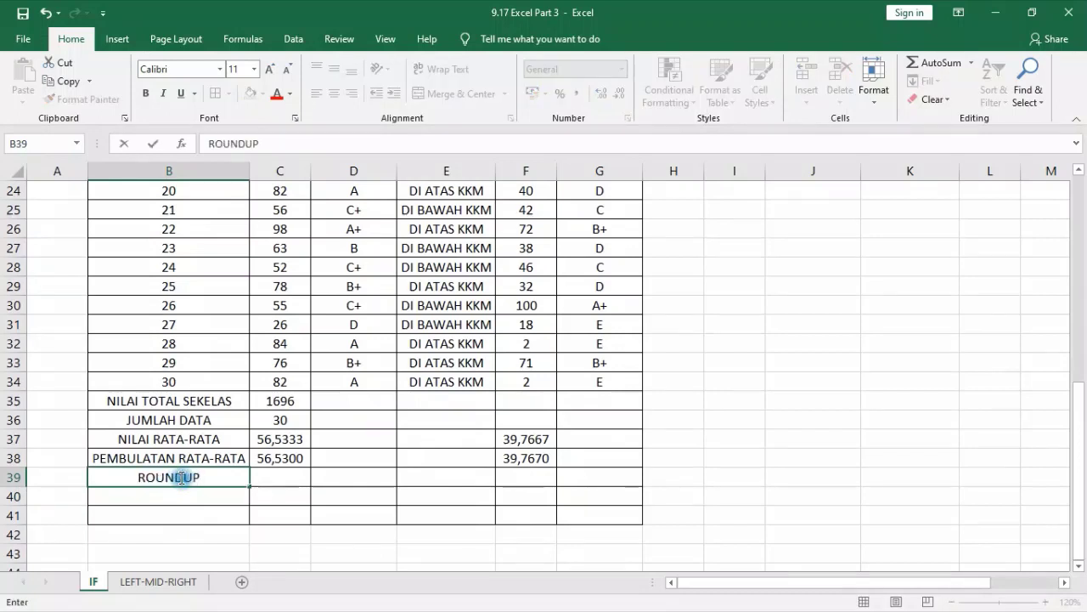
key(Tab)
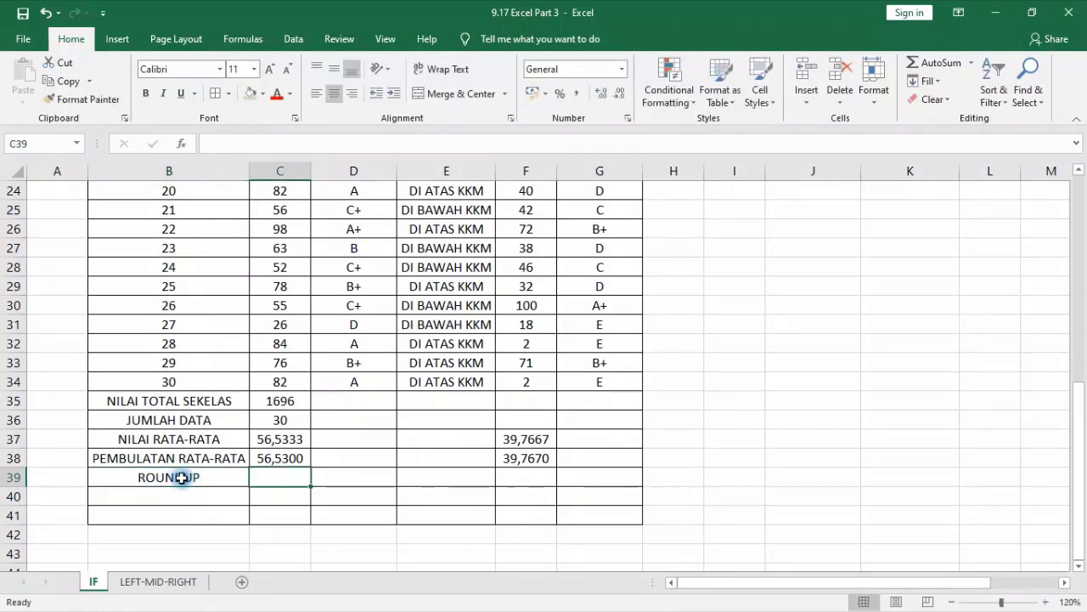
- Round the Class A average up to two digits in C39 with =ROUNDUP(C37;2)
text(=)
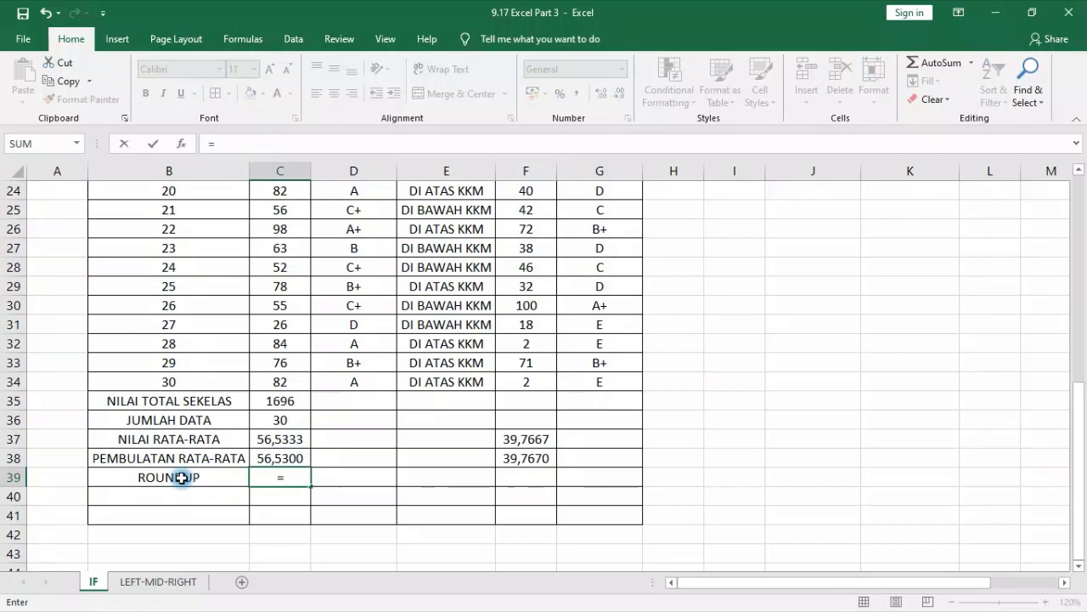
text(ROUND)
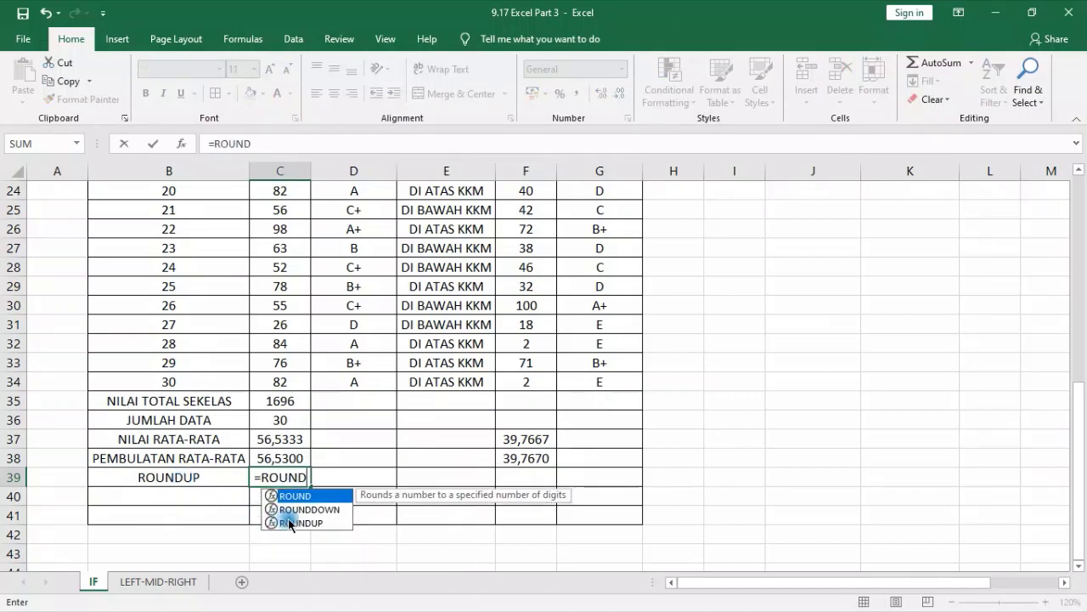
double_click(289, 522)
click(279, 439)
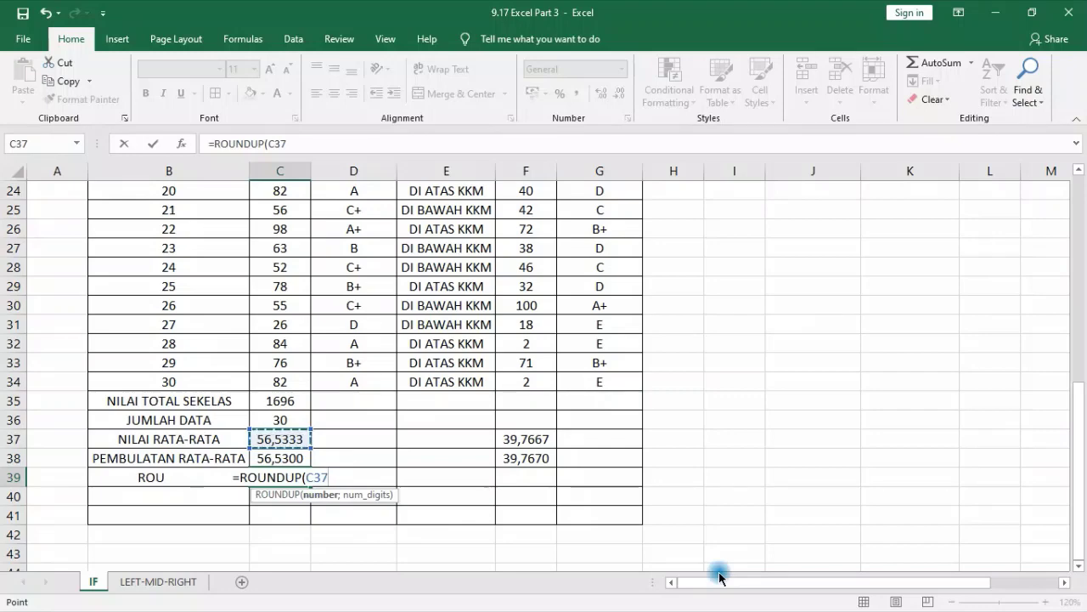
text(;)
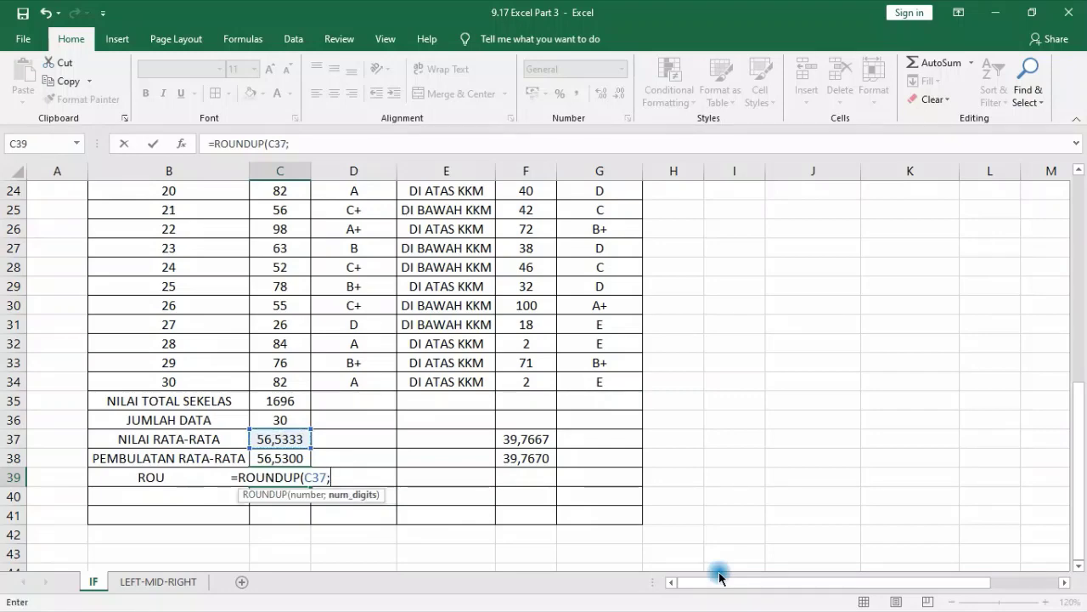
text(2)
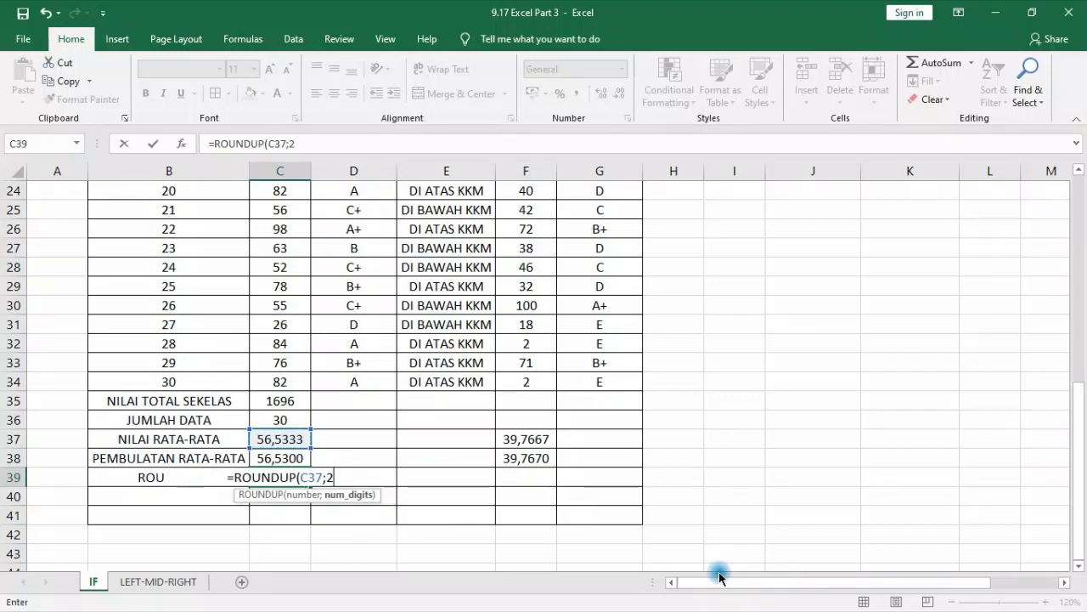
text())
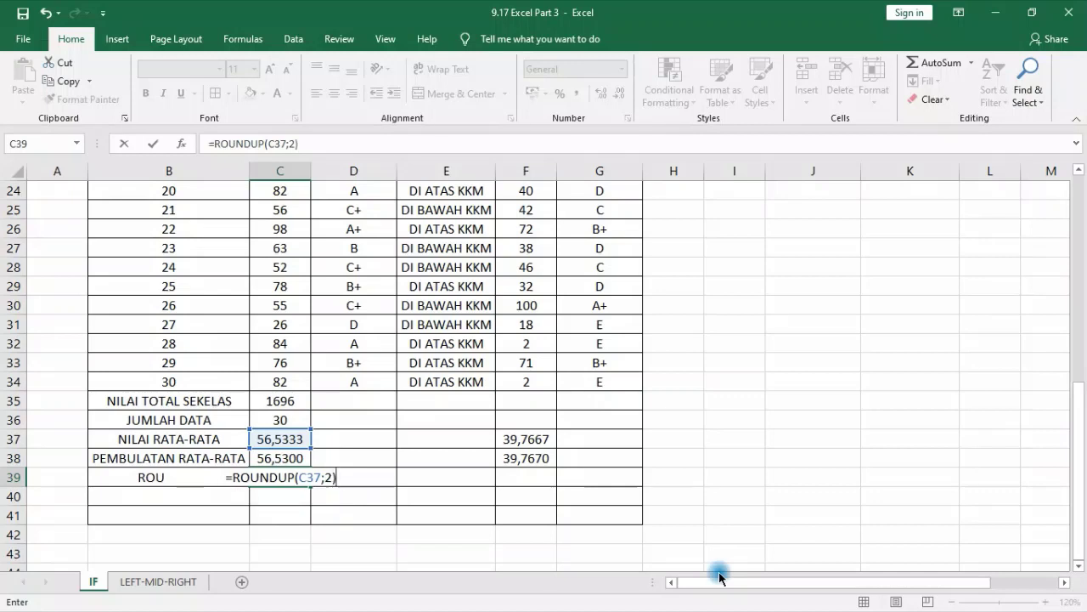
key(Return)
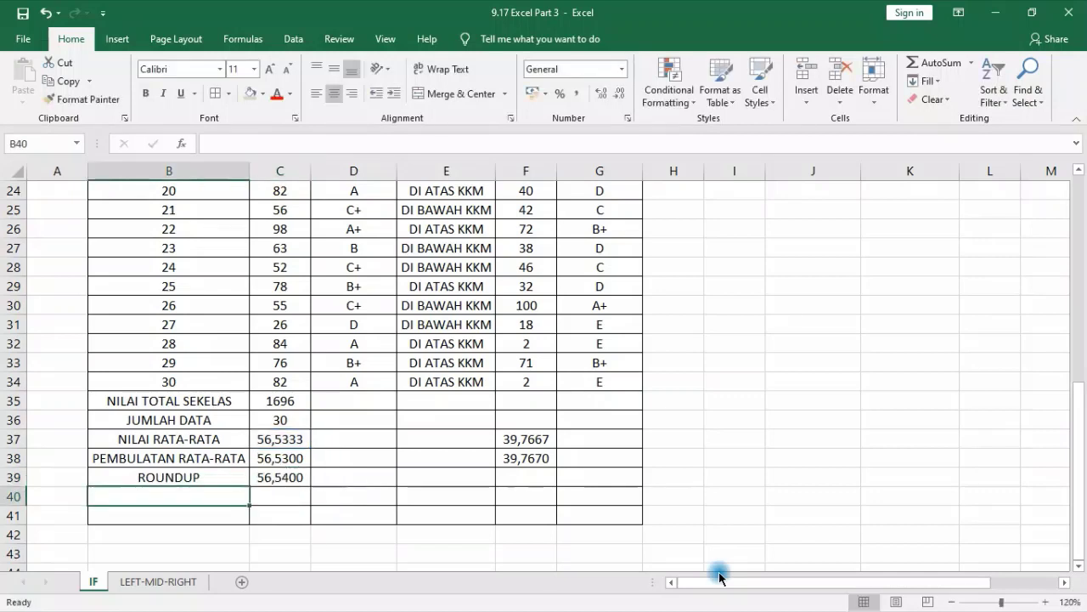
click(287, 475)
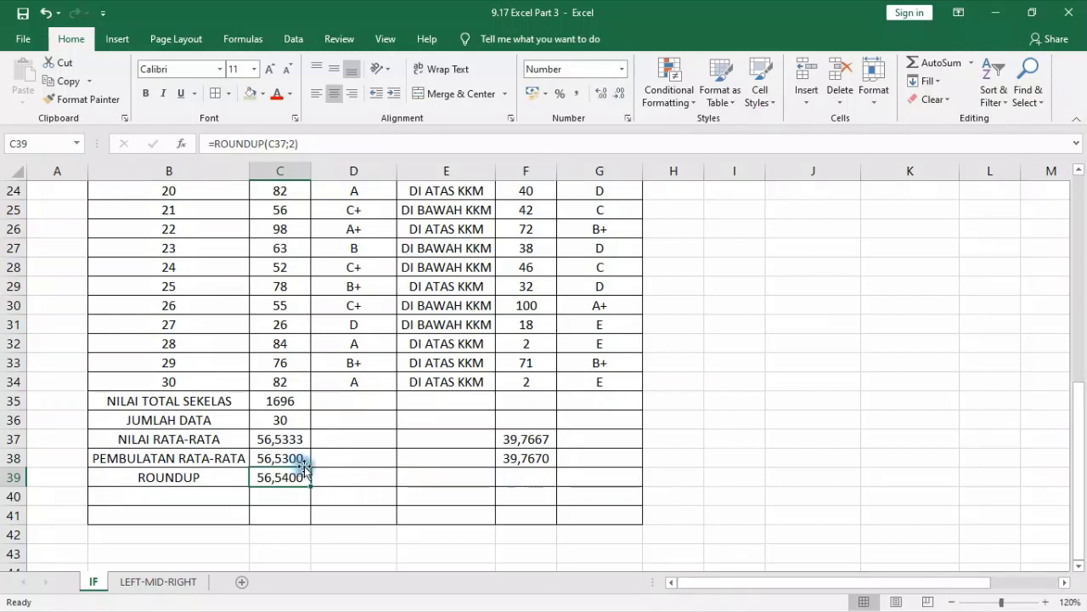
- Round the Class B average up to three digits in F39 with =ROUNDUP(F37;3)
click(532, 476)
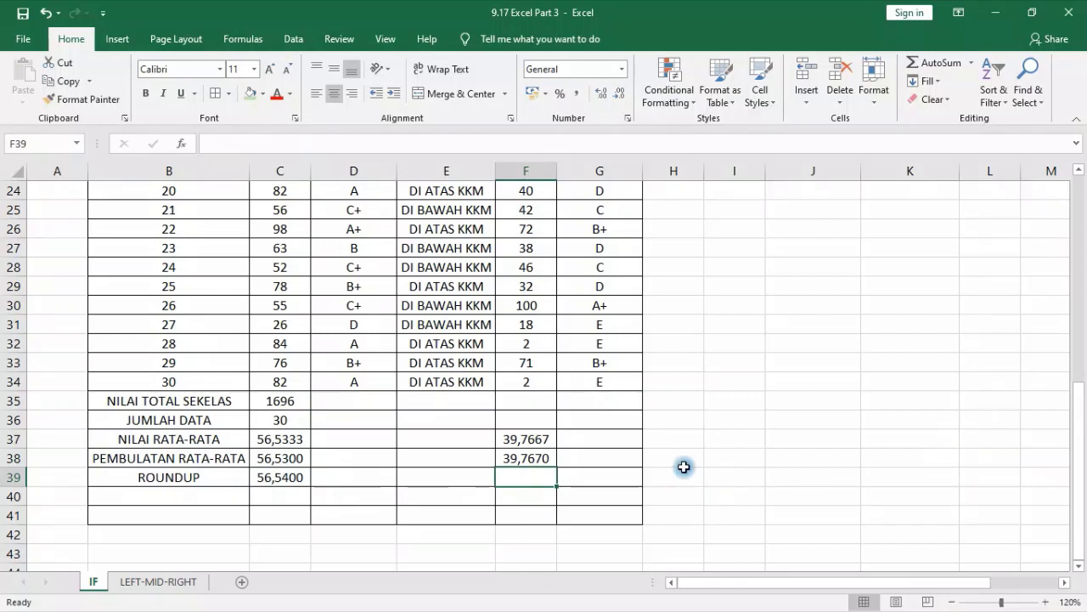
text(=ROU)
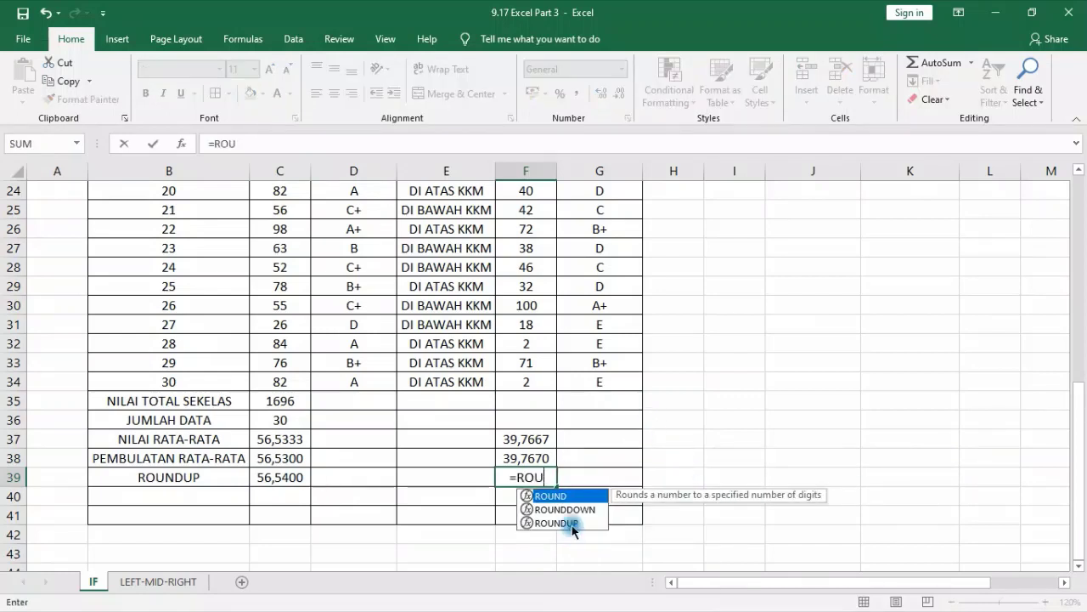
double_click(563, 522)
click(522, 438)
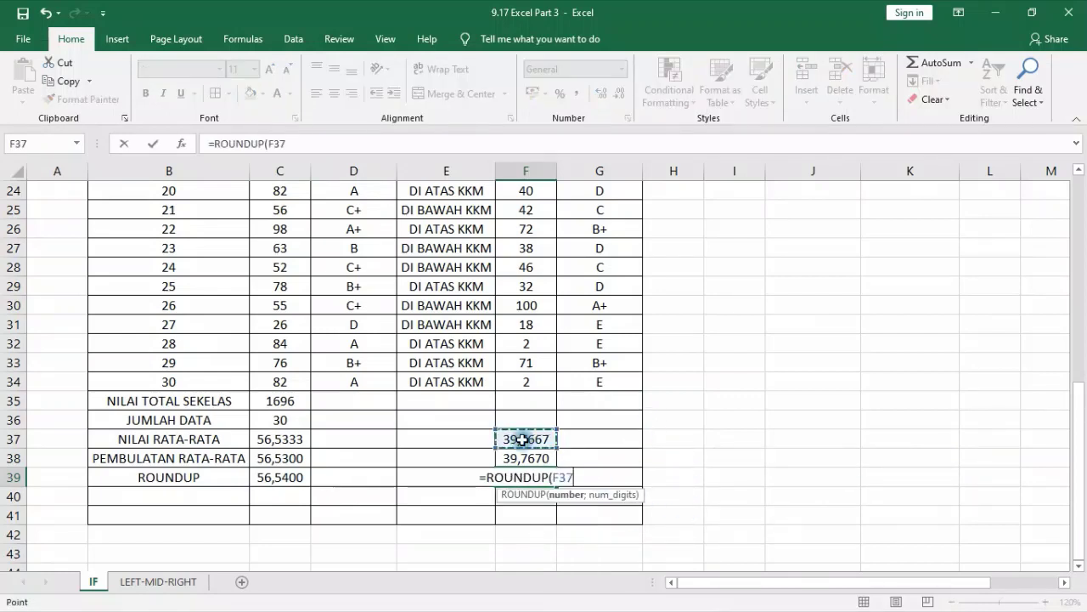
text(;3))
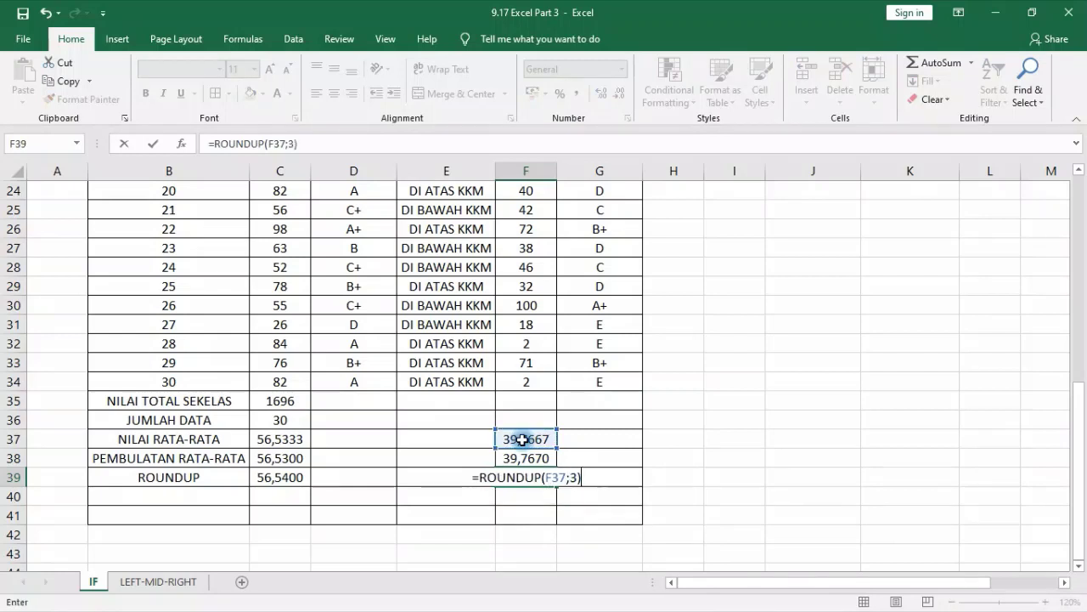
key(Return)
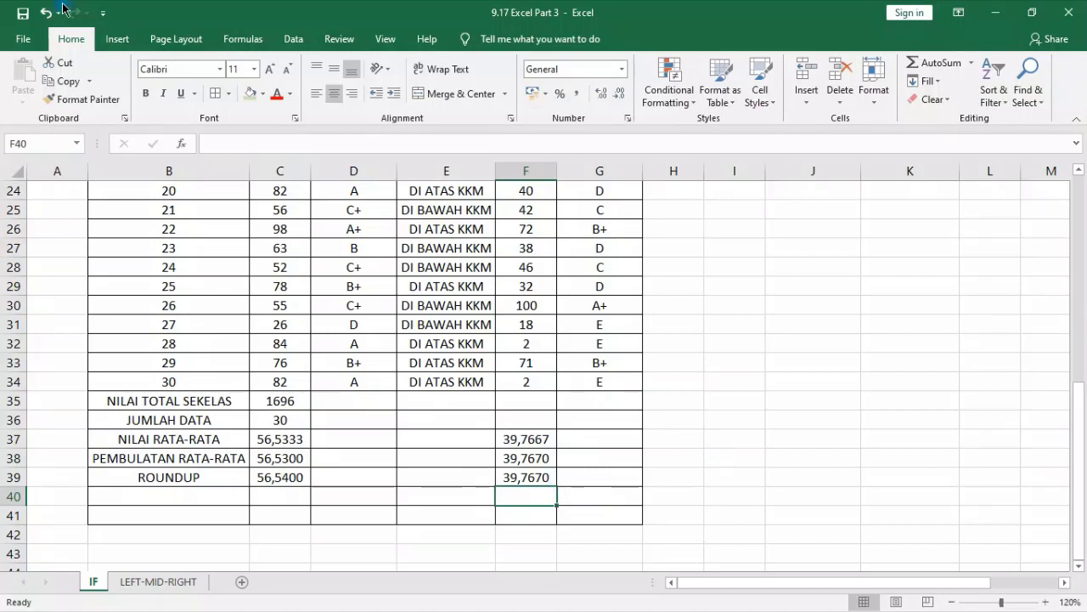
click(540, 458)
- Label cell B40, below the ROUNDUP label, as ROUNDDOWN
click(164, 496)
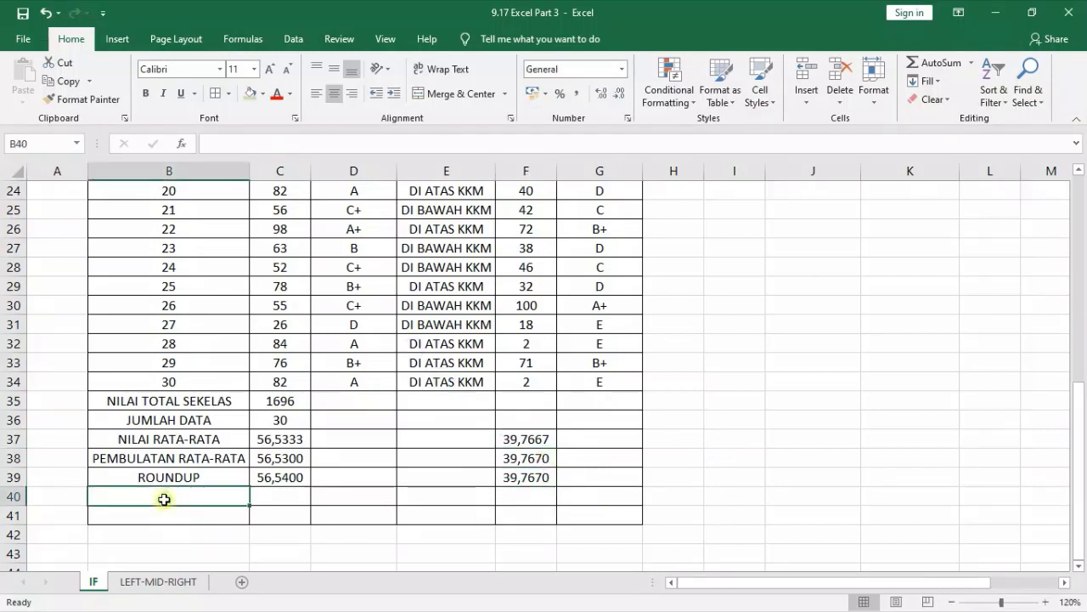
text(ROUND)
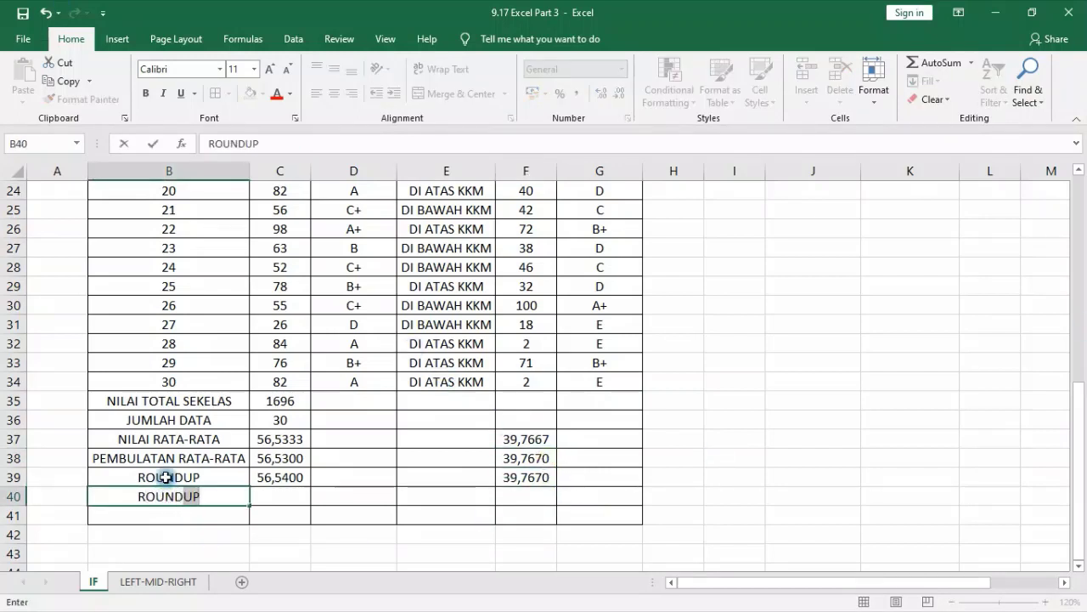
text(D)
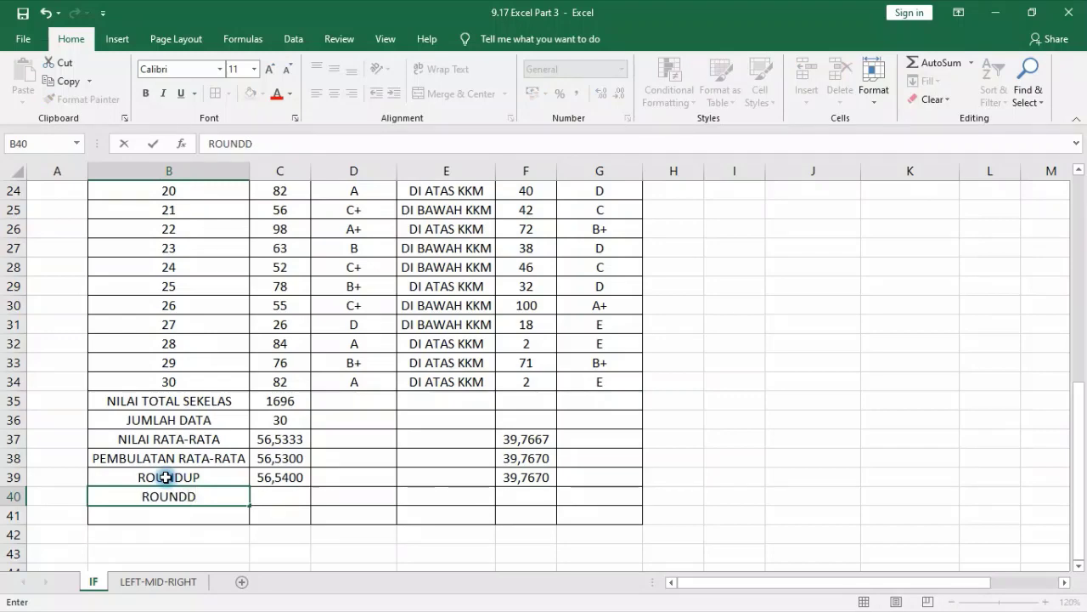
text(OWN)
key(Tab)
- Round the Class A average down to two digits in C40 with =ROUNDDOWN(C37;2)
text(=ROU)
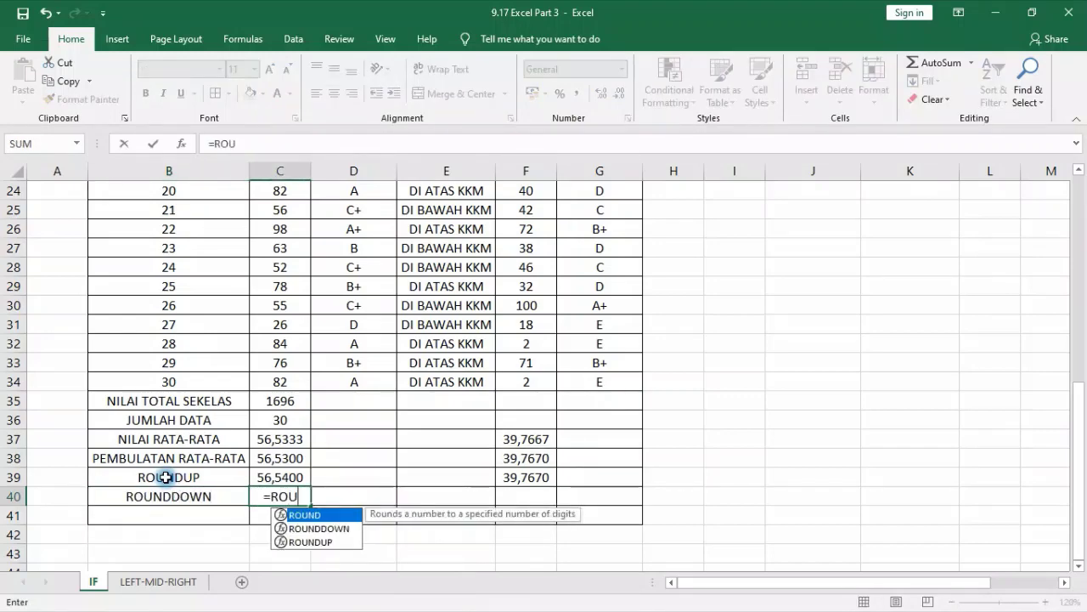
key(Down)
key(Tab)
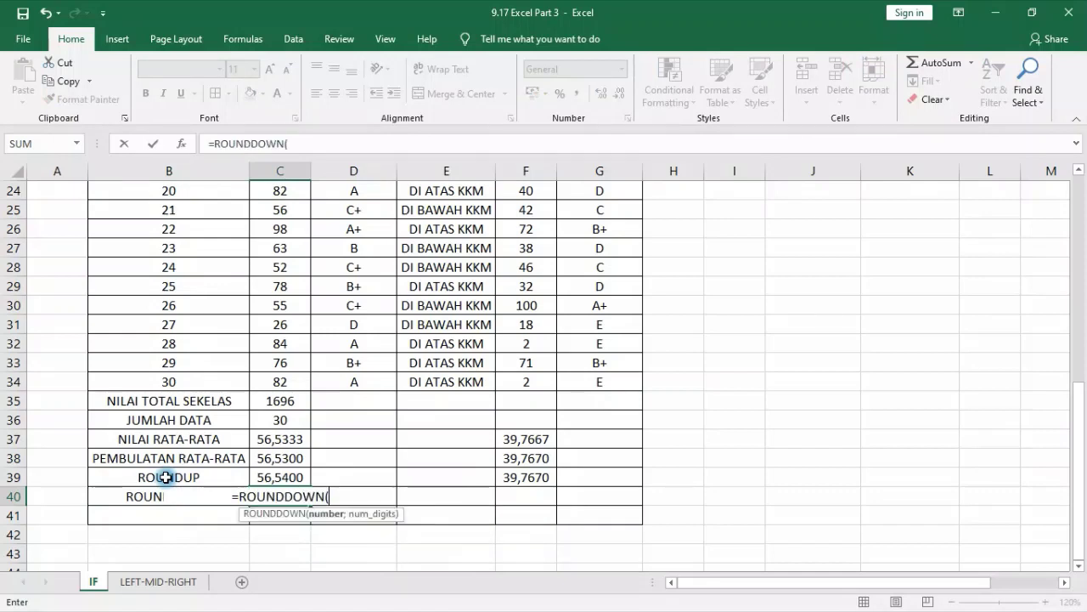
click(281, 439)
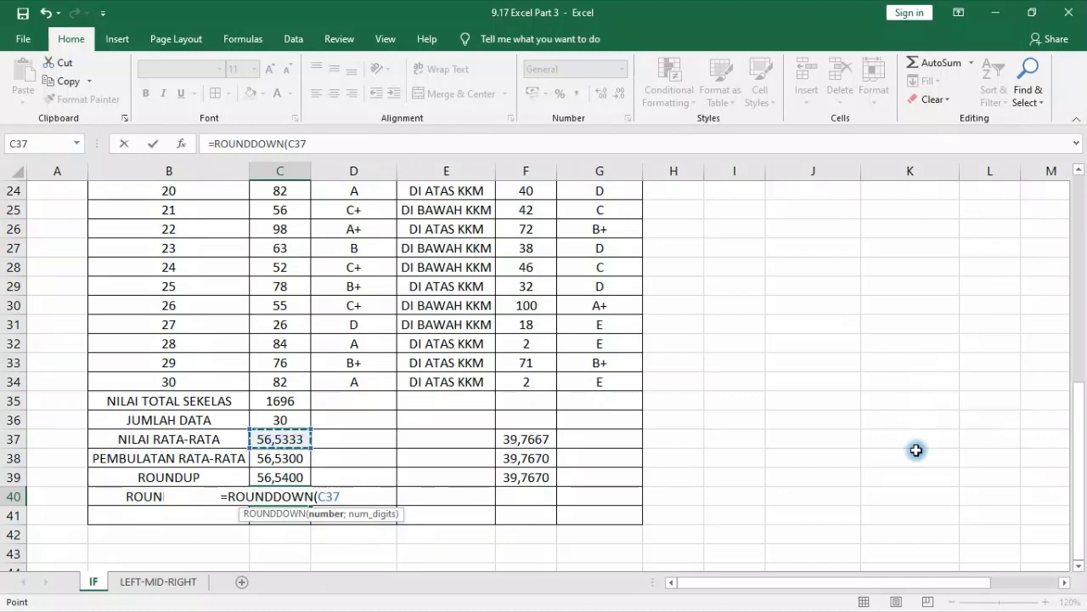
text(;)
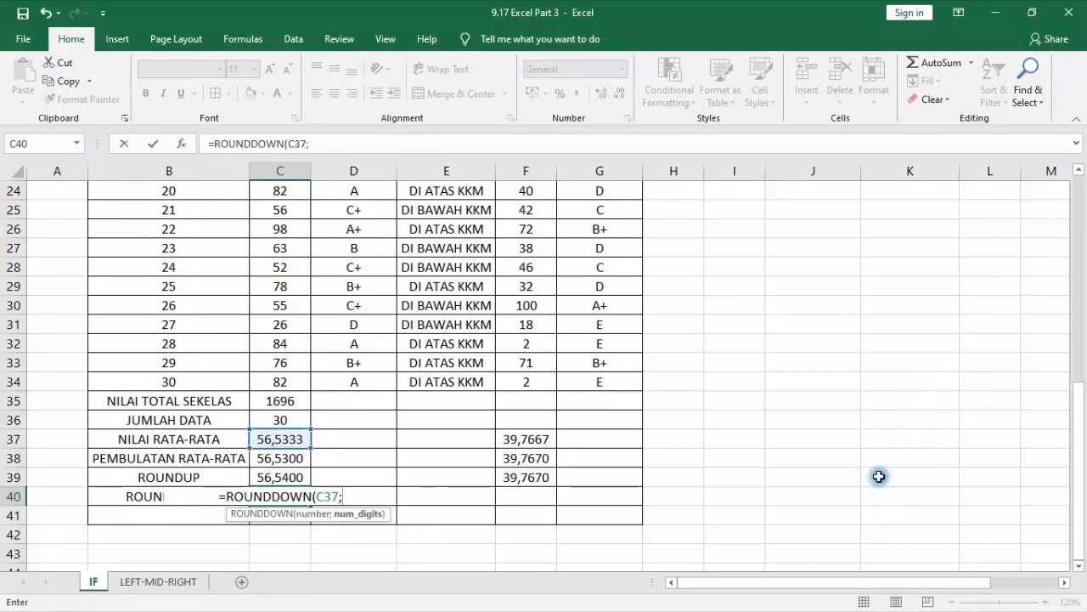
text(2)
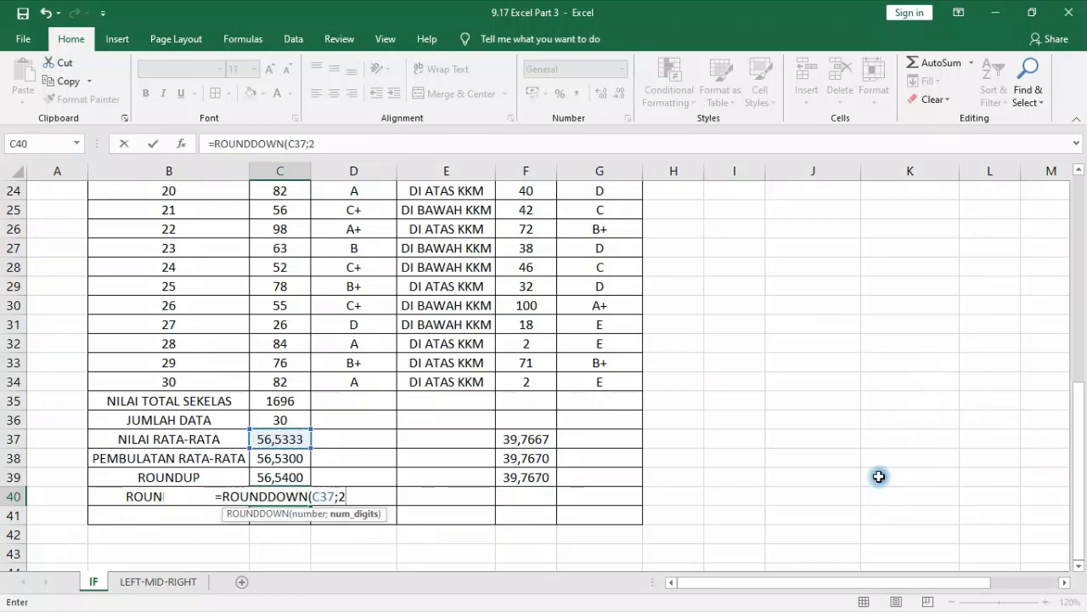
text())
key(Return)
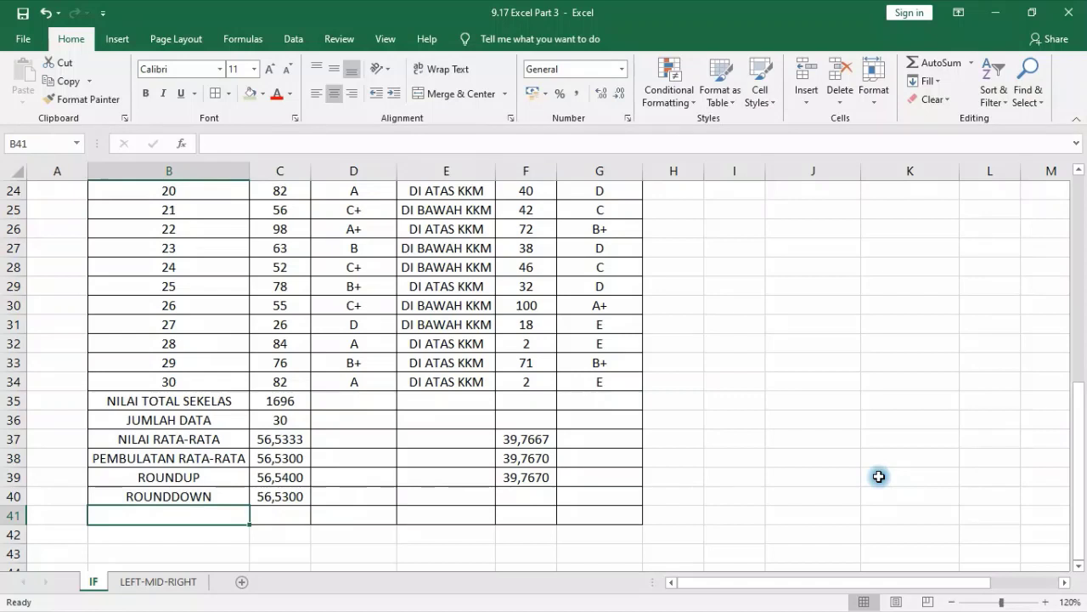
- Round the Class B average down to three digits in F40 with =ROUNDDOWN(F37;3)
click(283, 458)
click(524, 496)
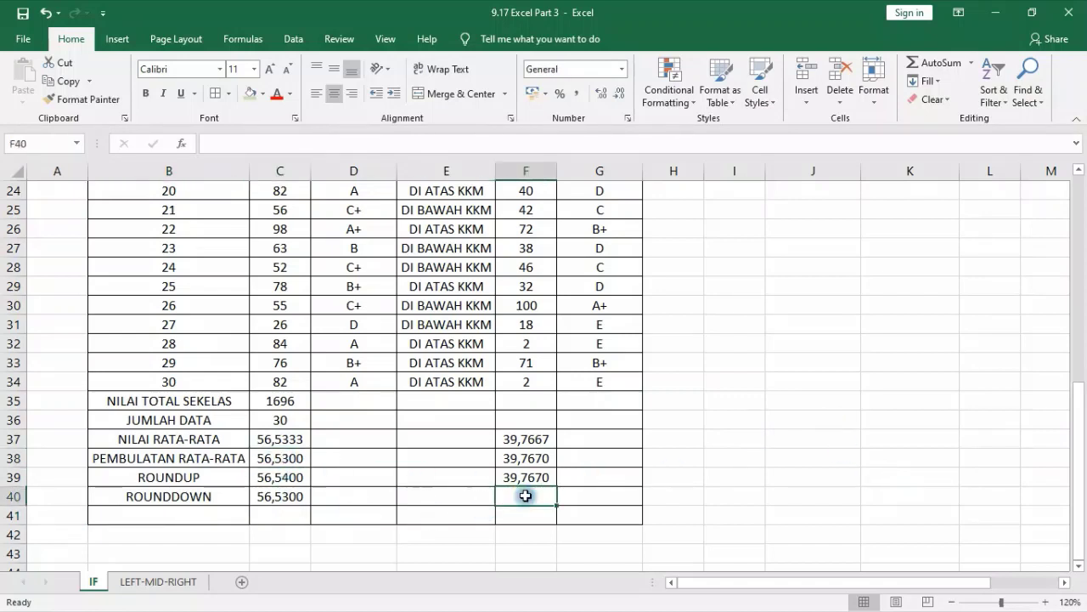
text(R=)
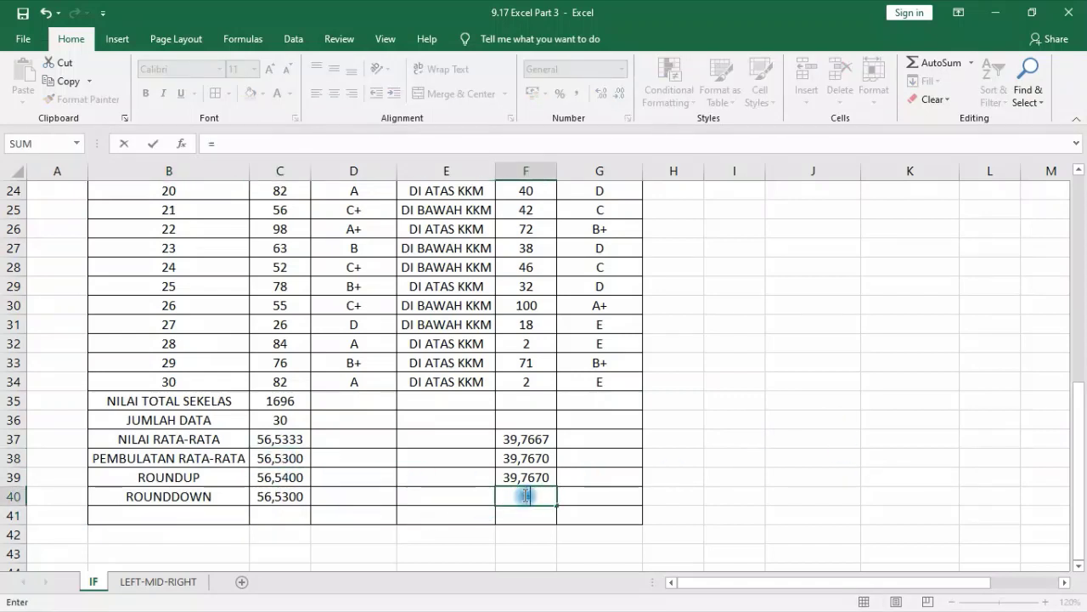
text(ROUND)
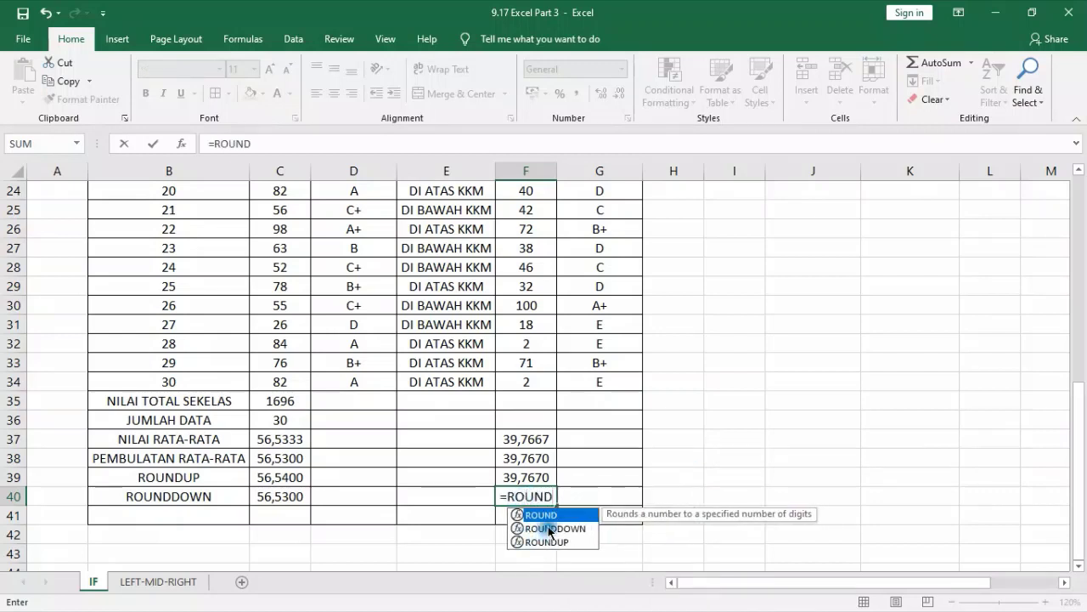
double_click(551, 529)
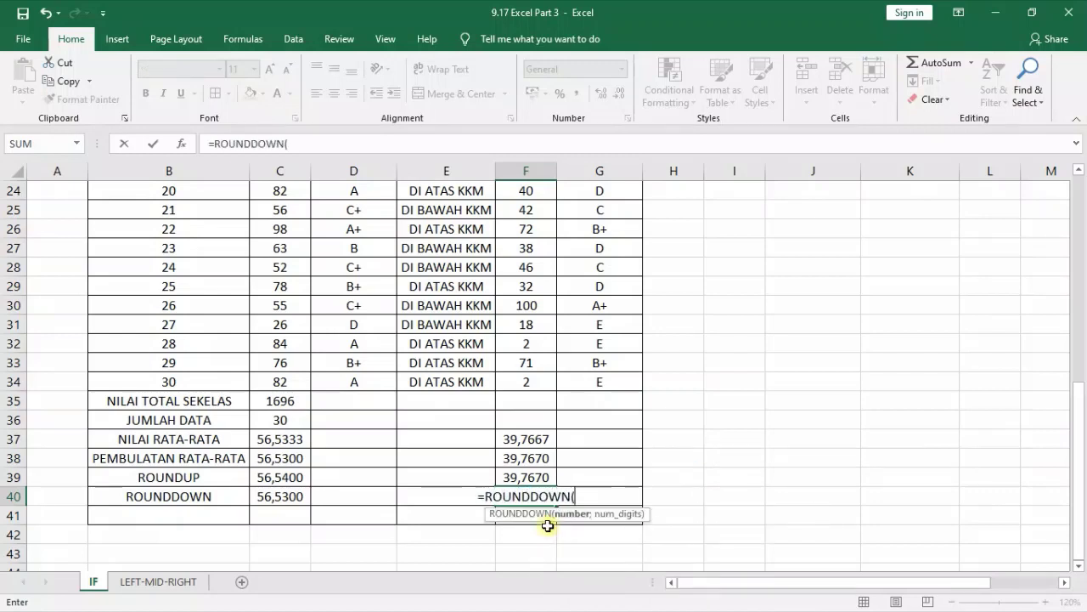
click(527, 439)
text(;)
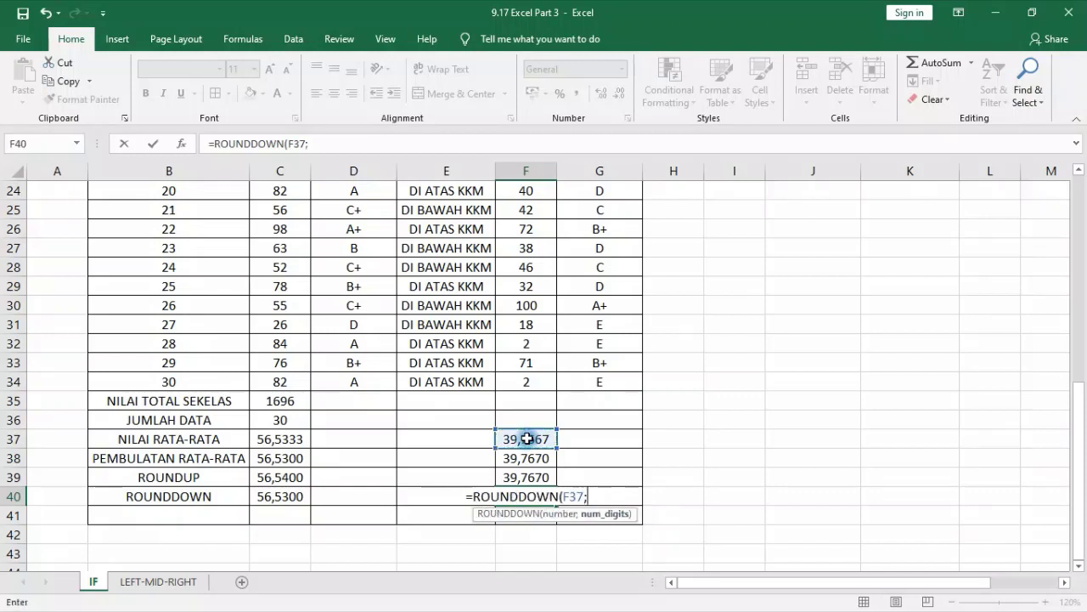
text(3))
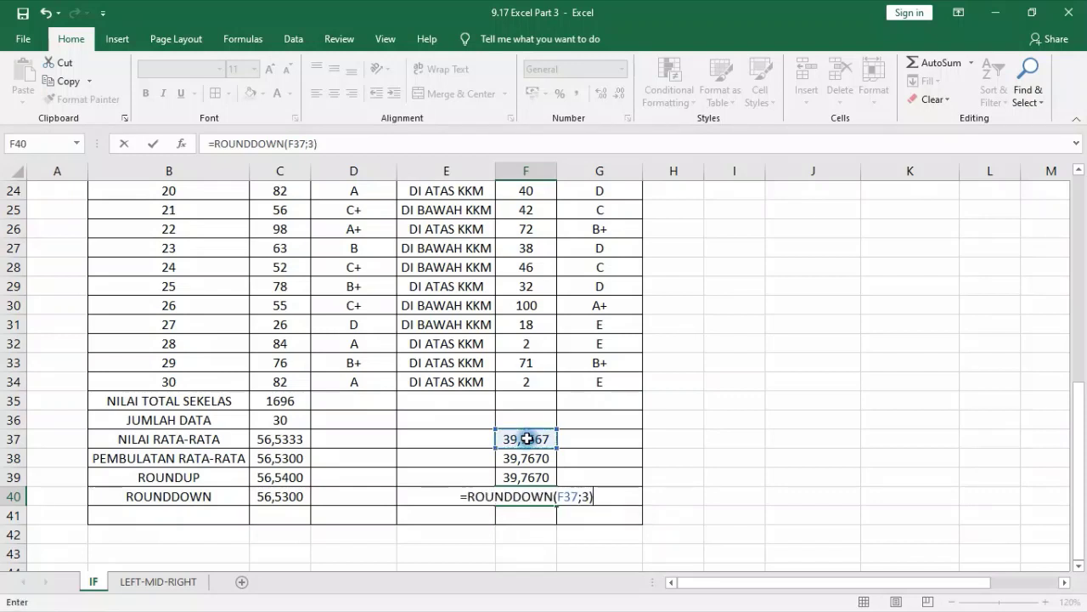
key(Return)
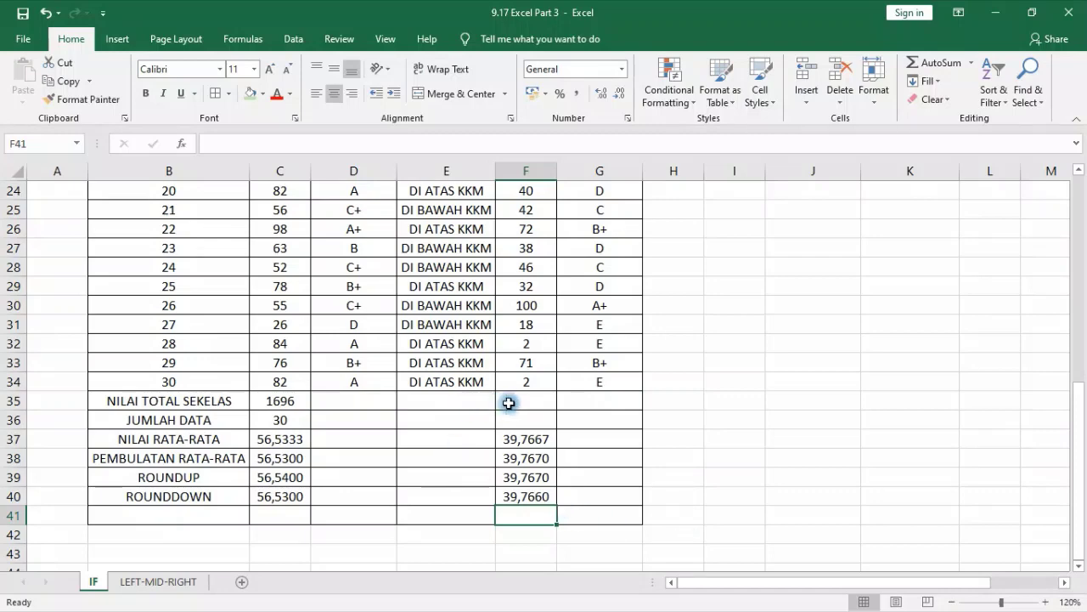
- Review the finished IF sheet, switch to the LEFT-MID-RIGHT sheet and examine the Class A code in B5
scroll(599, 417, up, 8)
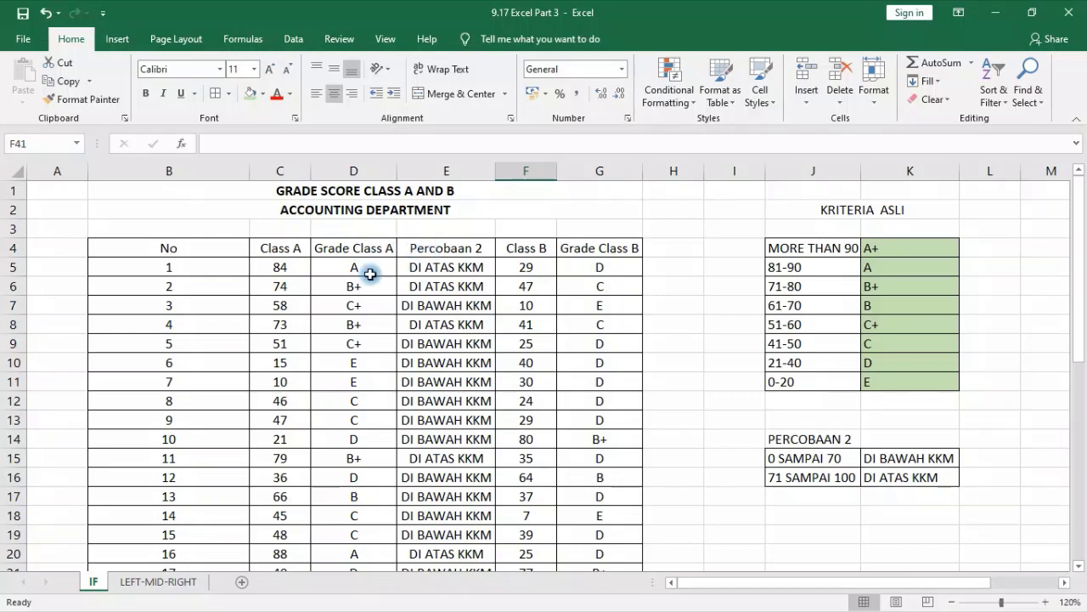
click(362, 246)
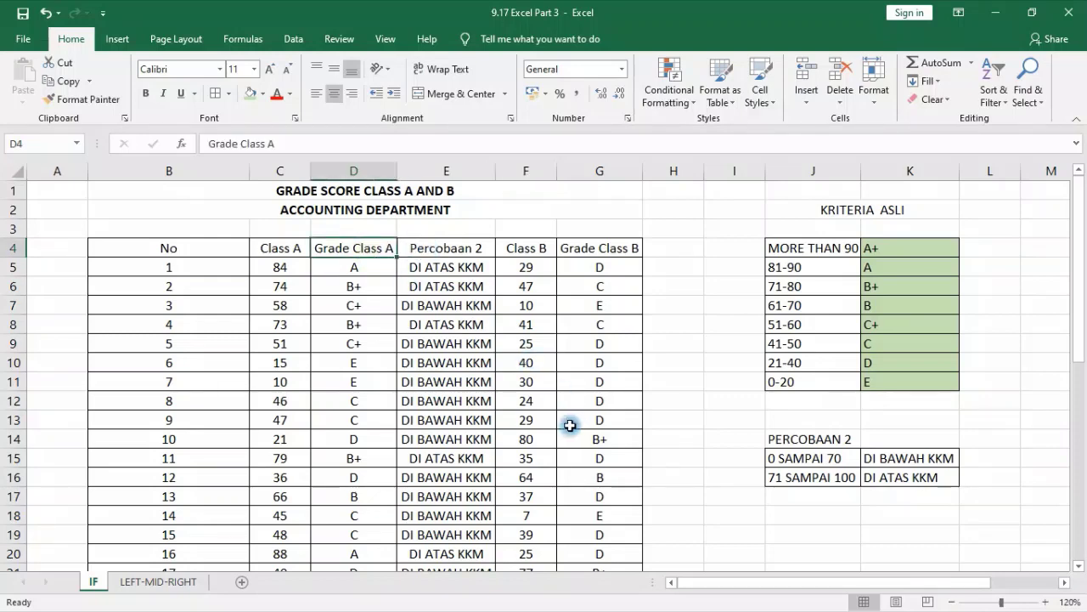
scroll(530, 436, down, 5)
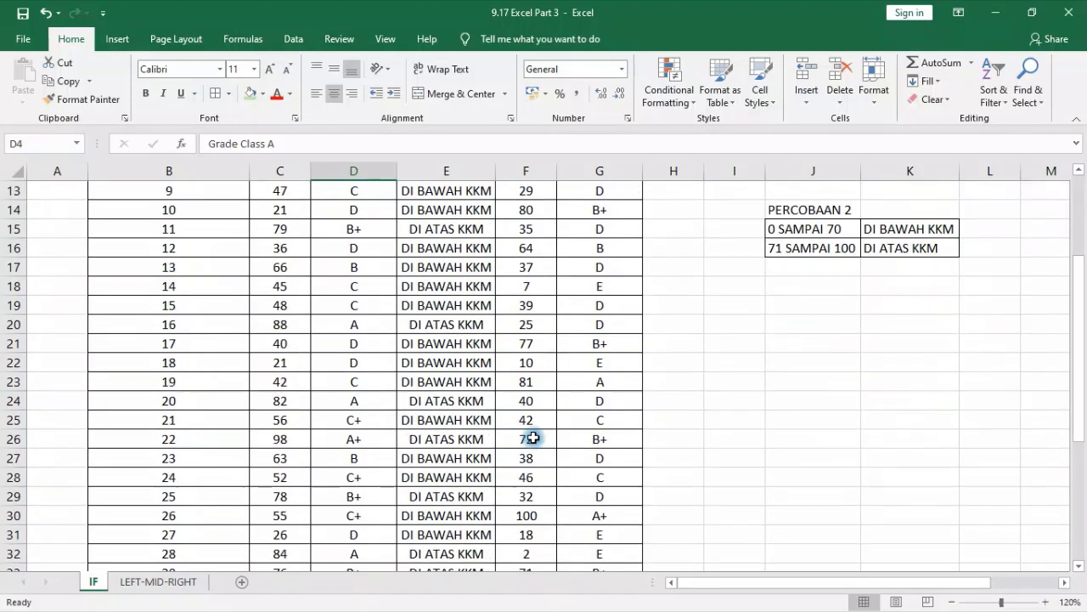
click(158, 585)
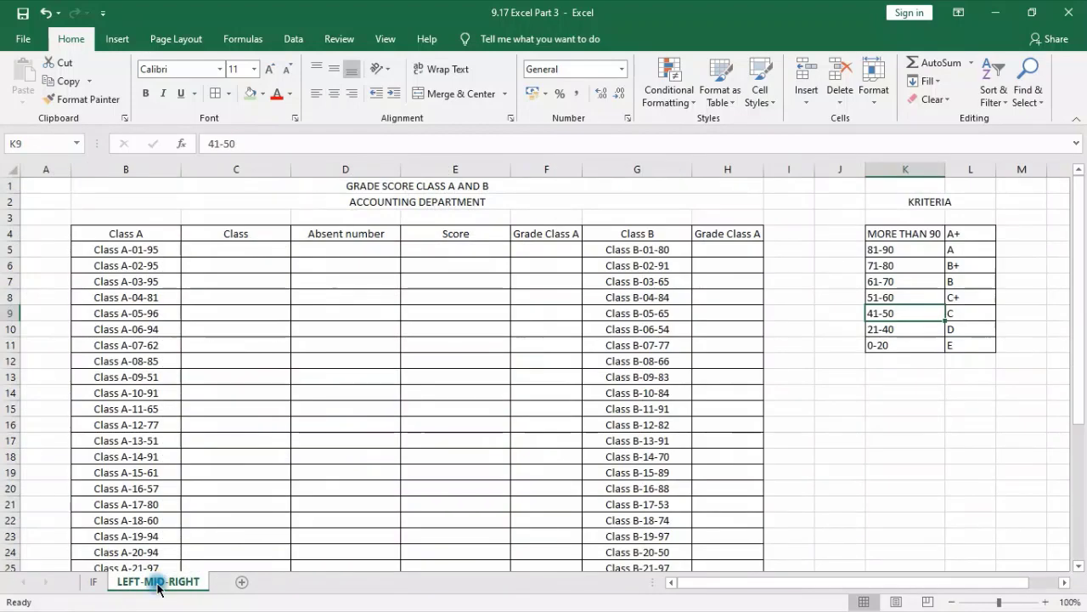
click(93, 582)
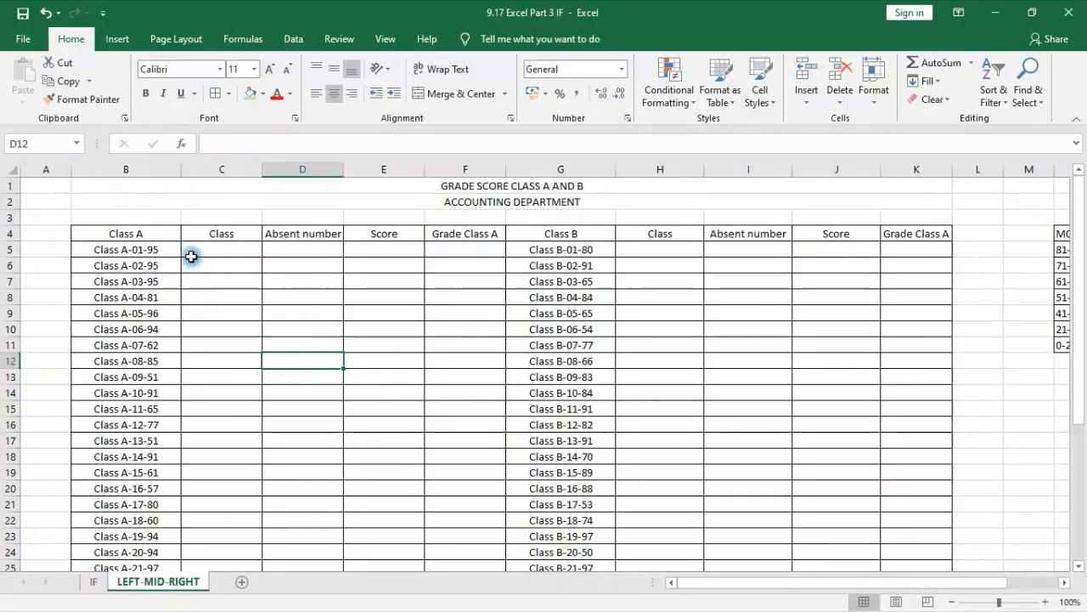
click(94, 581)
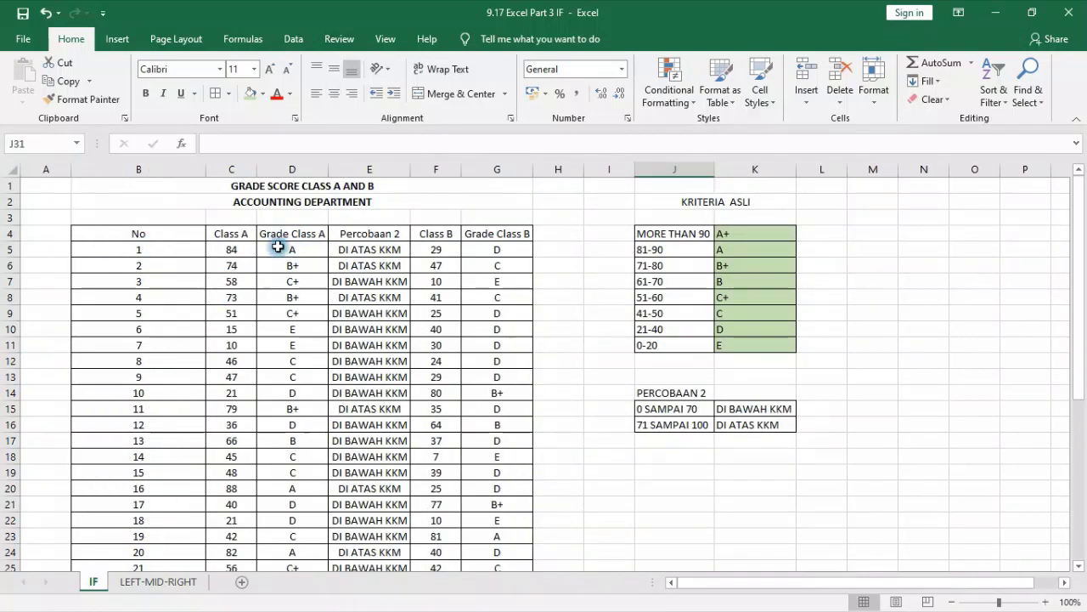
click(170, 585)
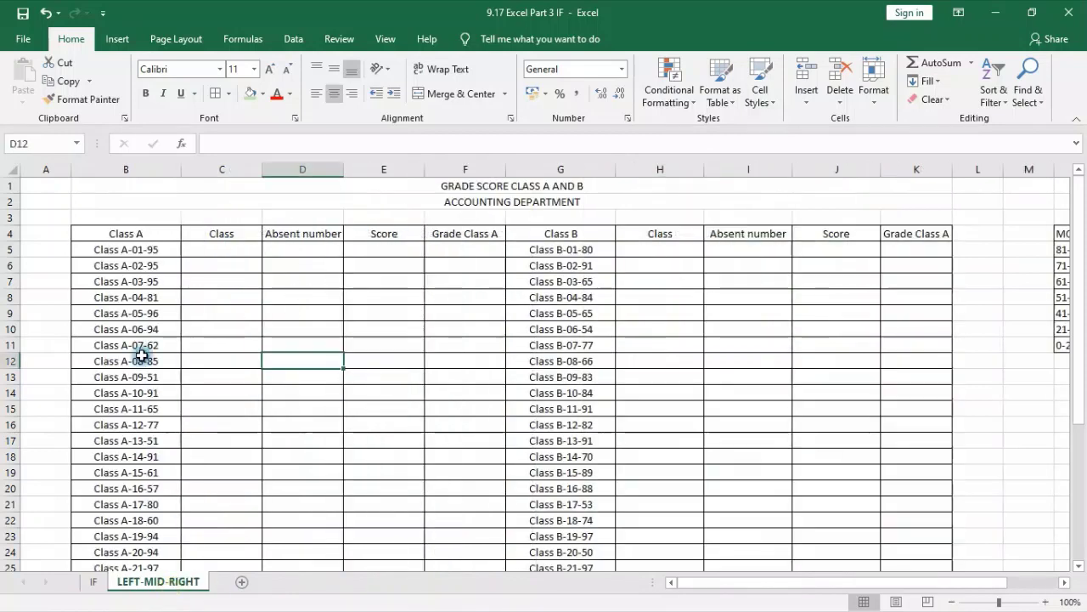
click(152, 247)
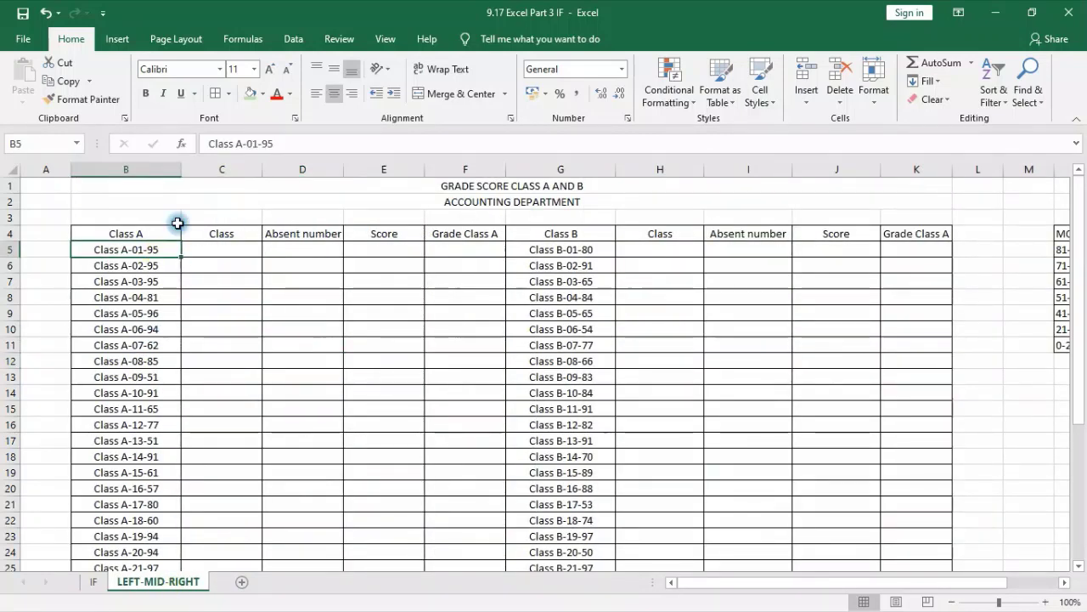
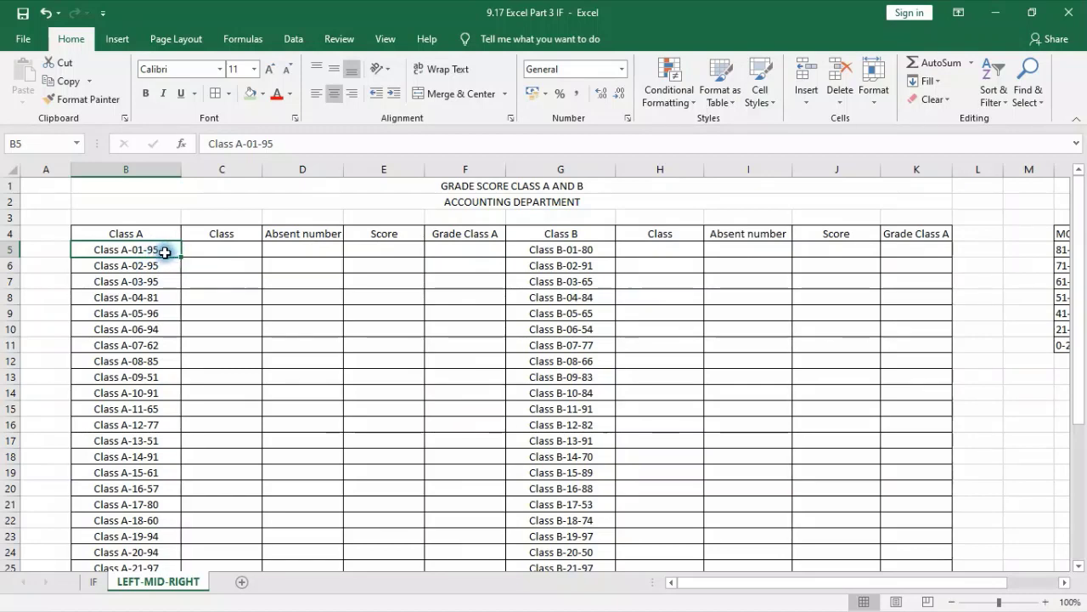
drag(925, 583, 728, 608)
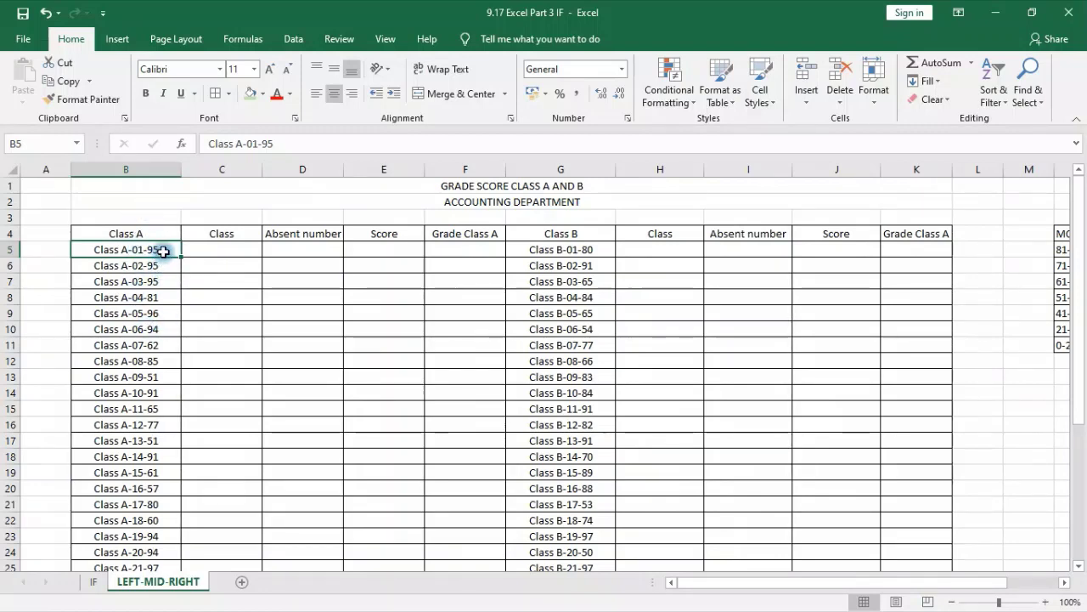
- Fill the Grade Class A header in F4 with light green
click(461, 236)
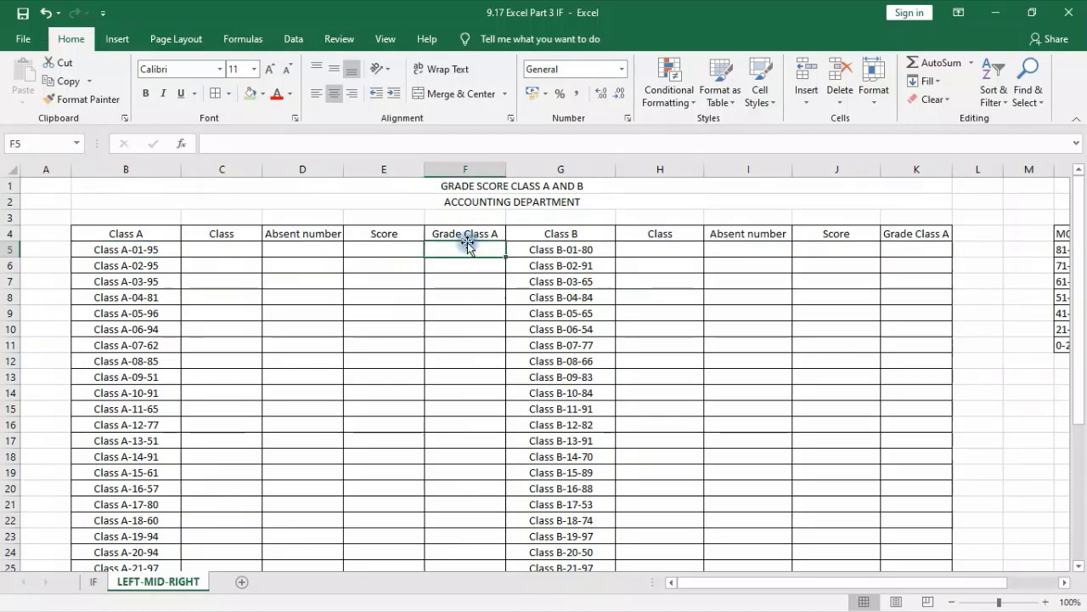
click(251, 94)
click(356, 346)
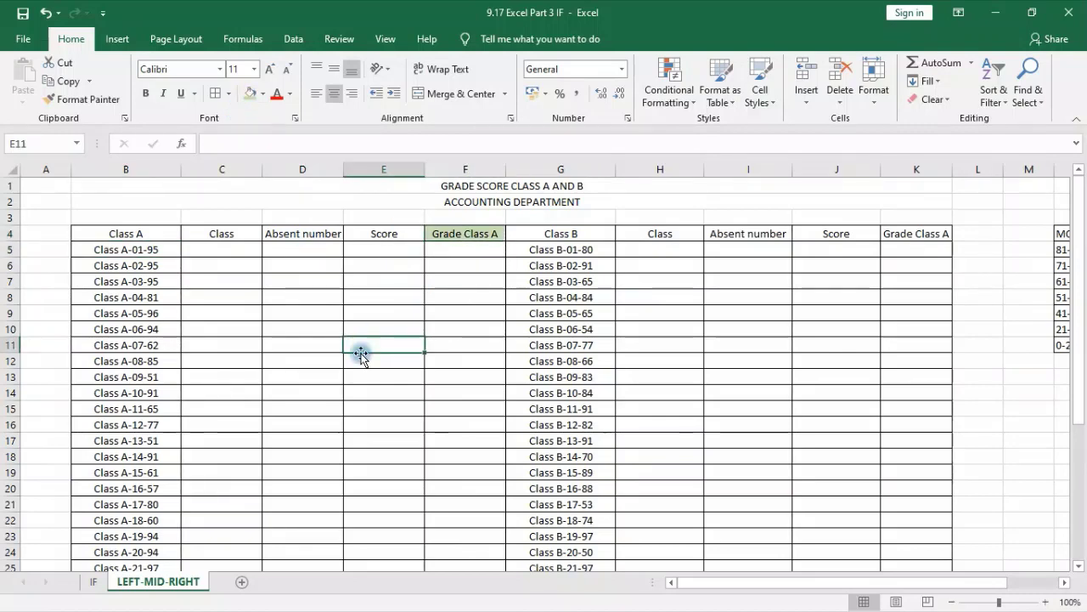
- Extract the class name from the first Class A code in C5 with =LEFT(B5;7)
click(229, 248)
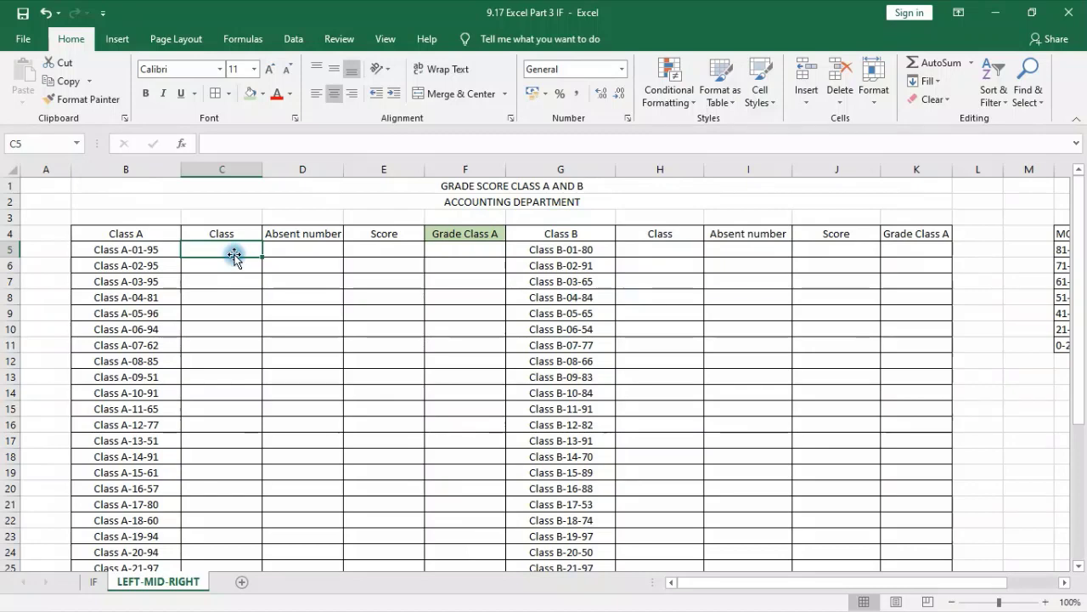
click(331, 267)
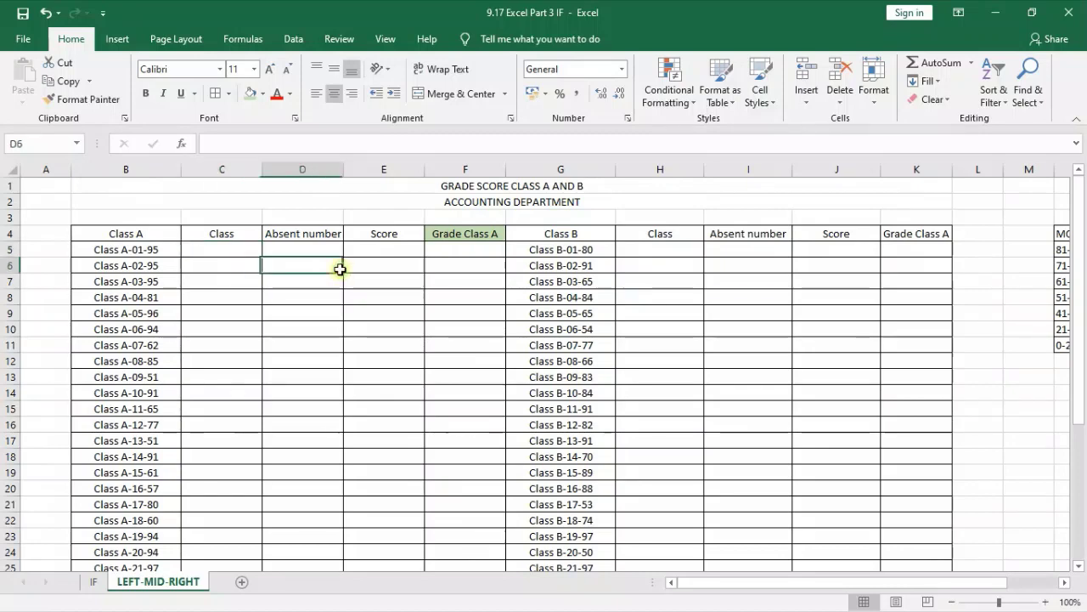
click(197, 253)
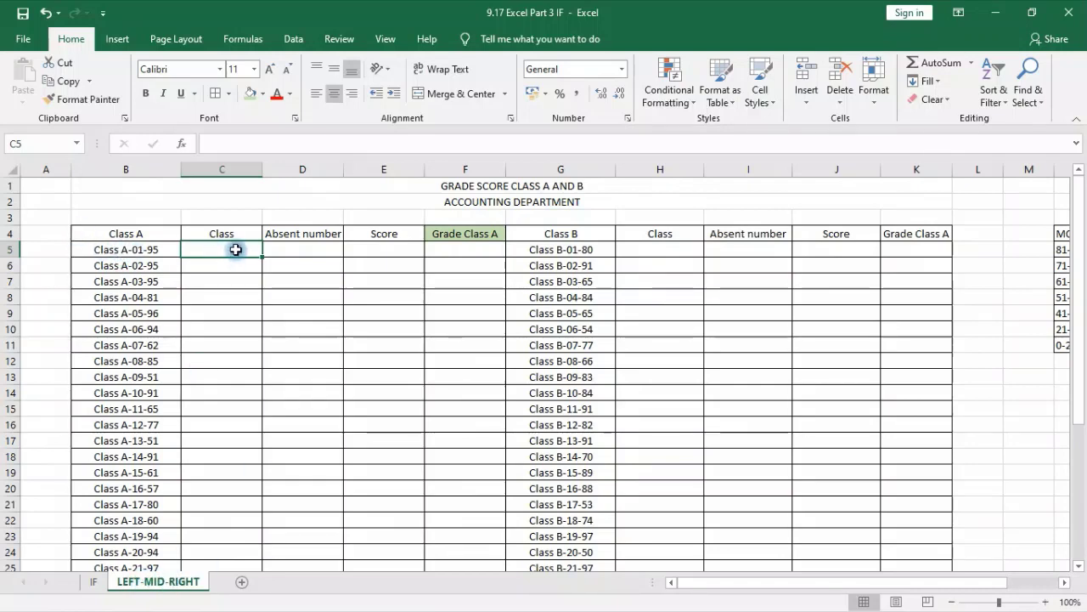
text(=LEFT)
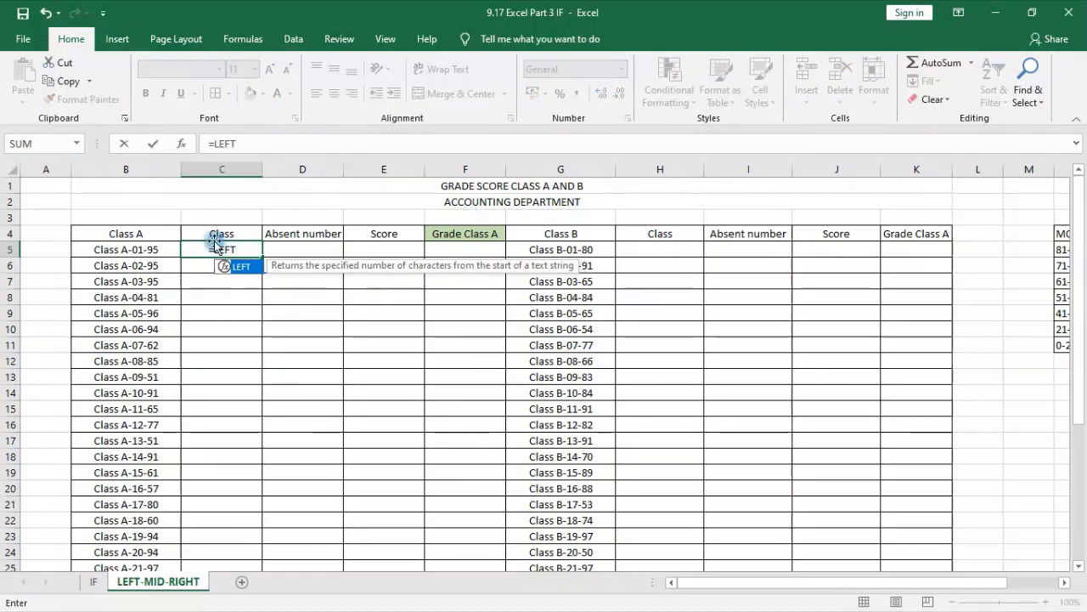
text(()
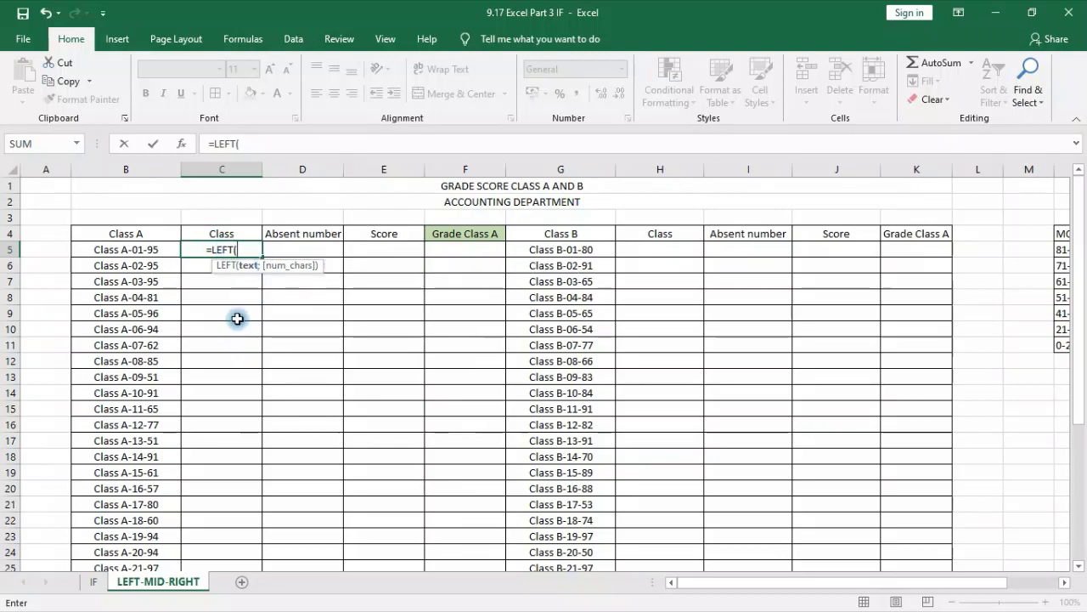
click(105, 250)
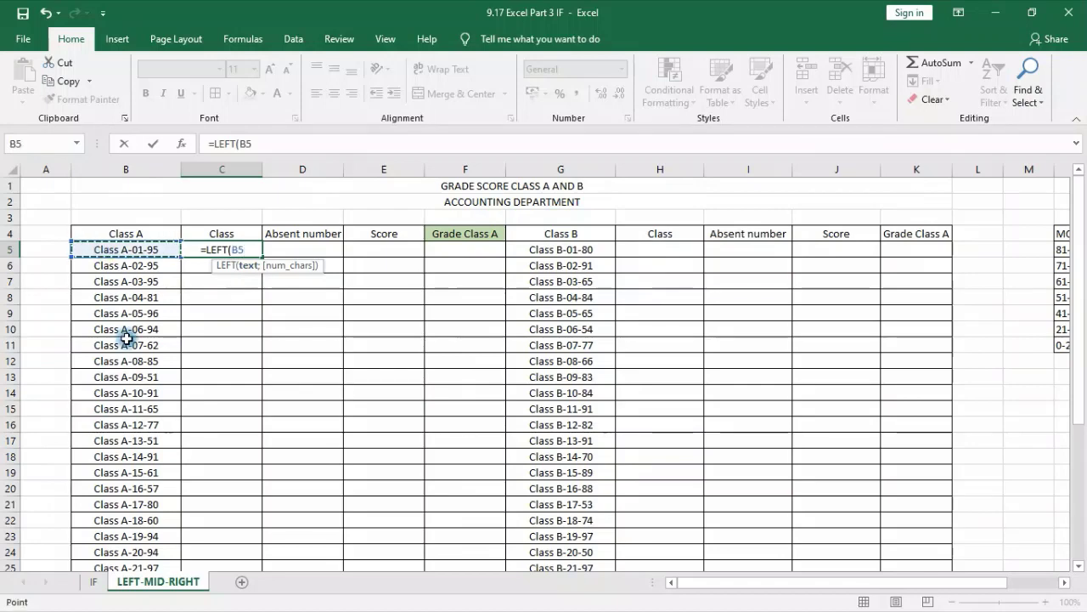
text(;)
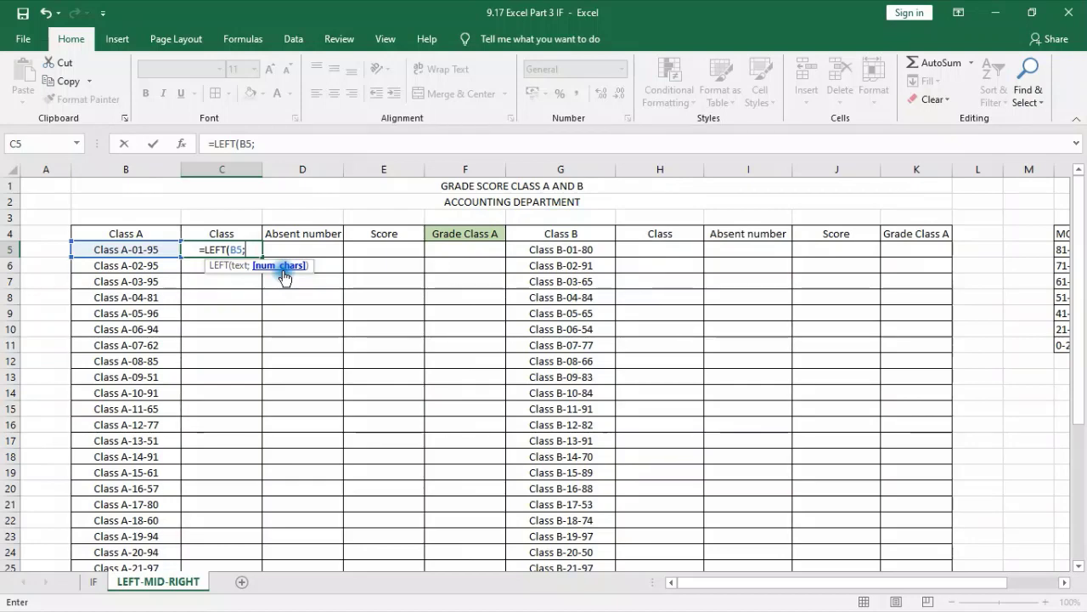
text(7)
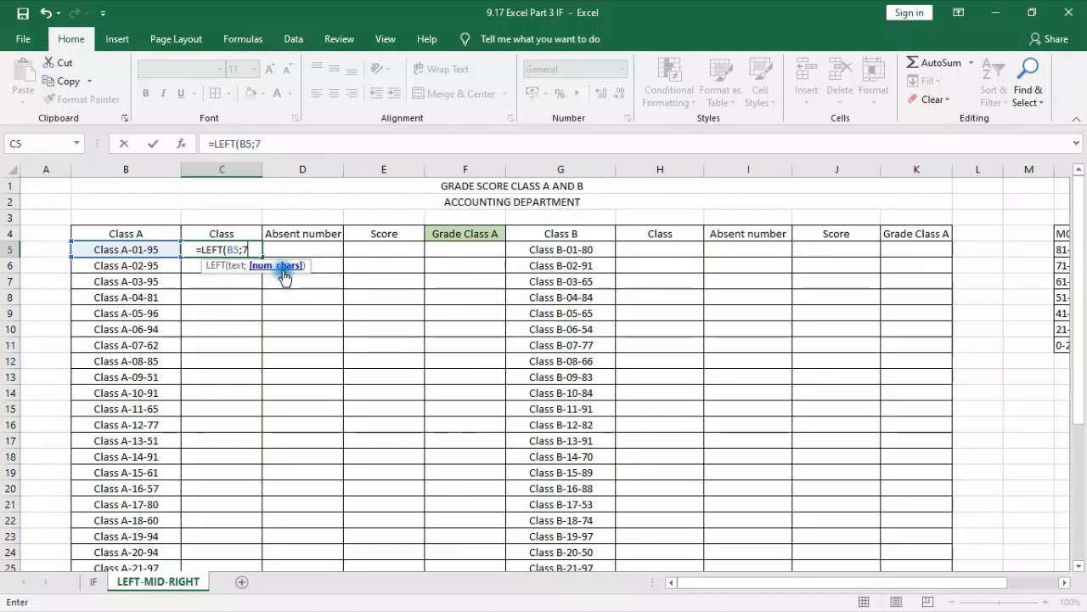
key(Return)
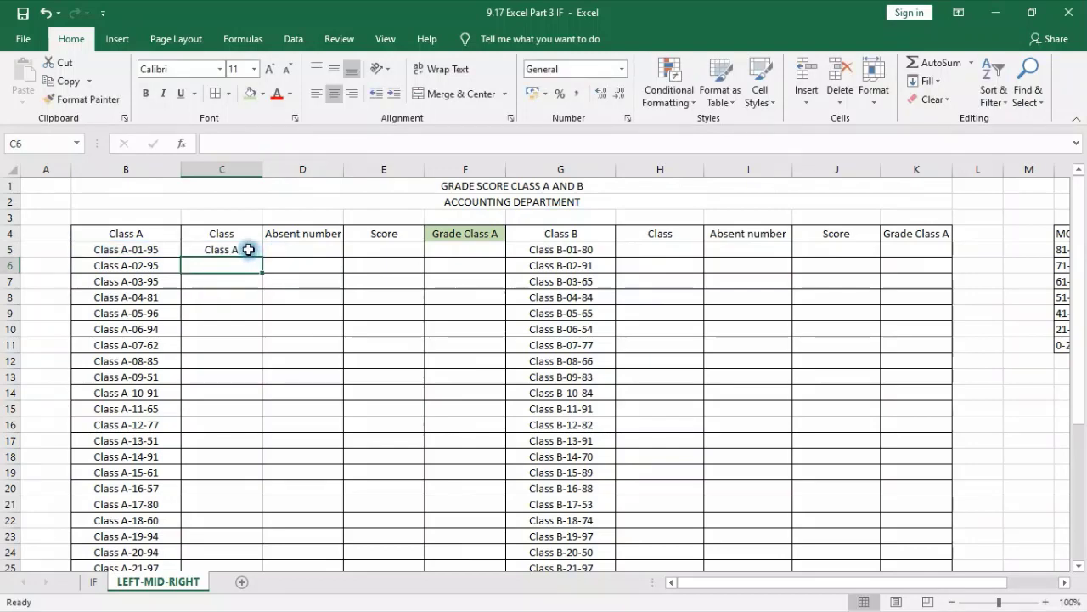
- Try 8 as the number of characters in the LEFT formula in C5
click(247, 250)
double_click(257, 144)
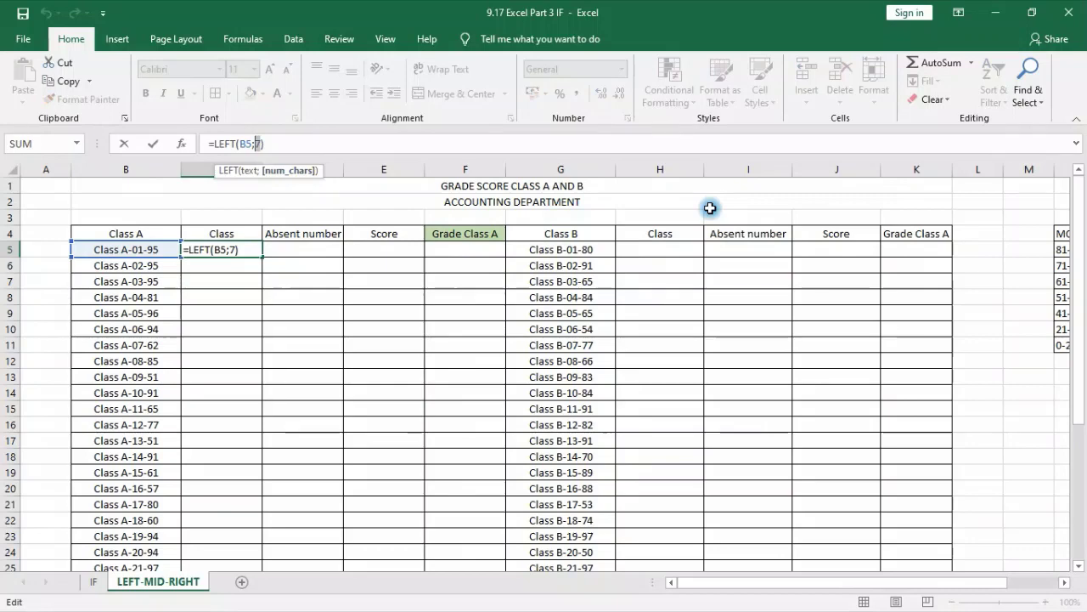
text(8)
key(Return)
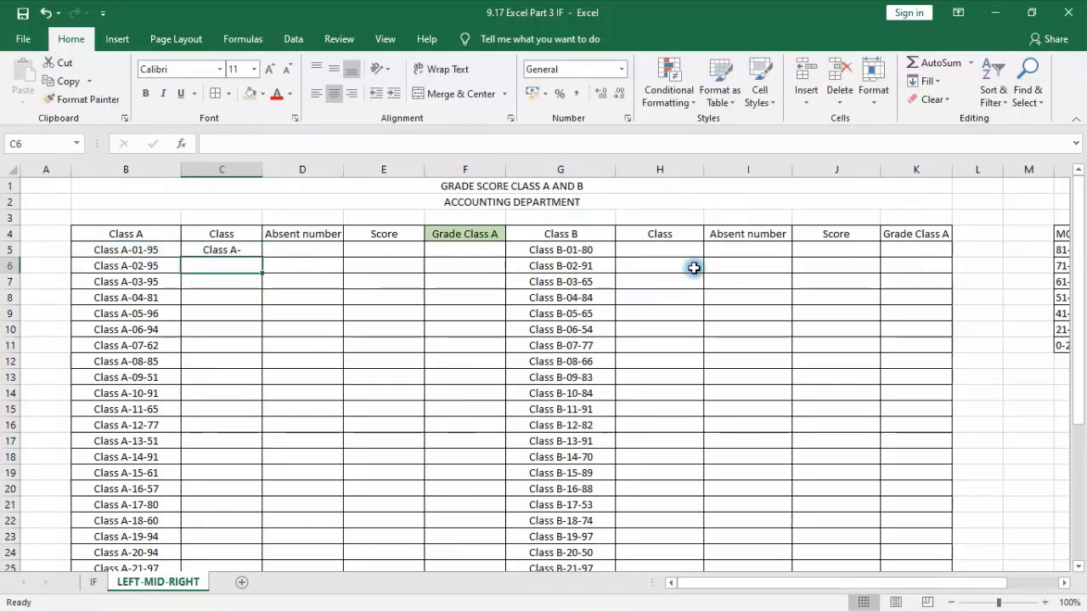
- Set the number of characters in C5's LEFT formula back to 7
click(219, 248)
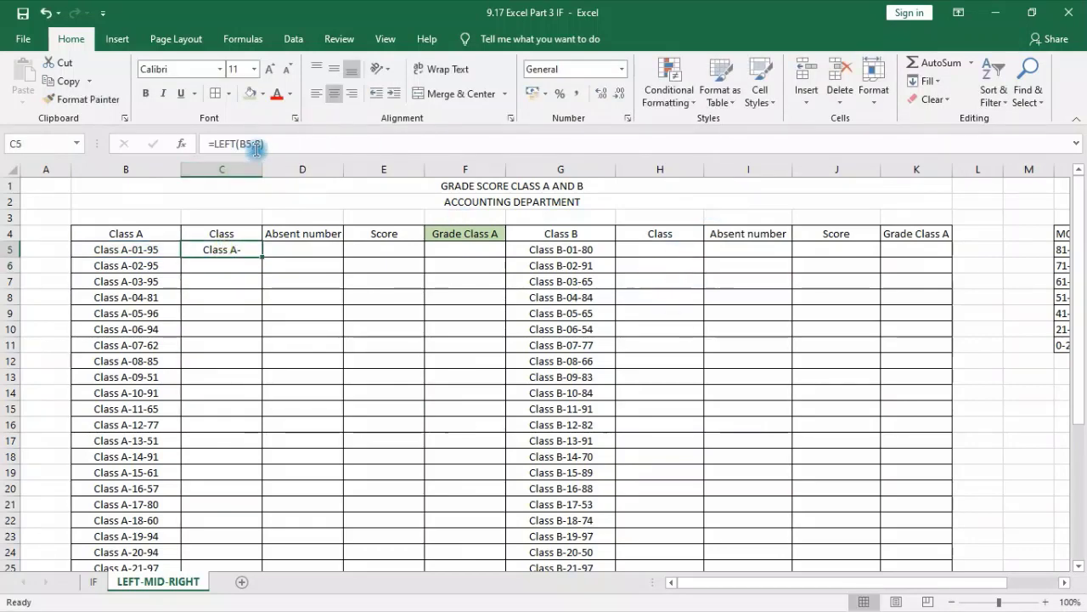
click(258, 144)
key(BackSpace)
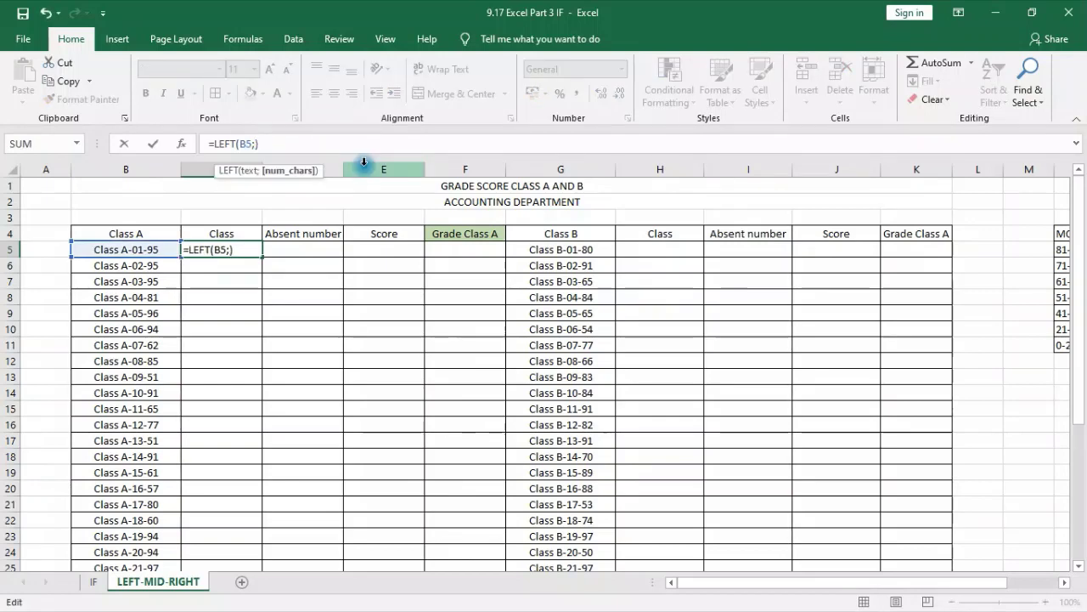
text(7)
key(Return)
- Fill the LEFT formula from C5 down the Class column to C37
click(253, 253)
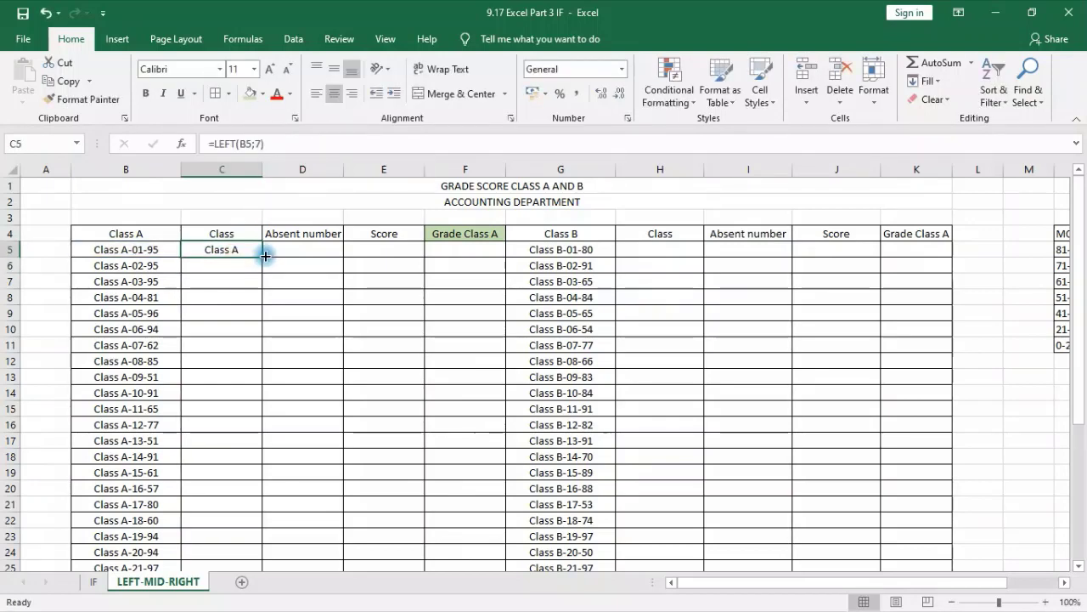
double_click(263, 258)
- Clear the filled LEFT results from C35:C37, beside the three summary rows below the Class A codes
scroll(265, 322, down, 6)
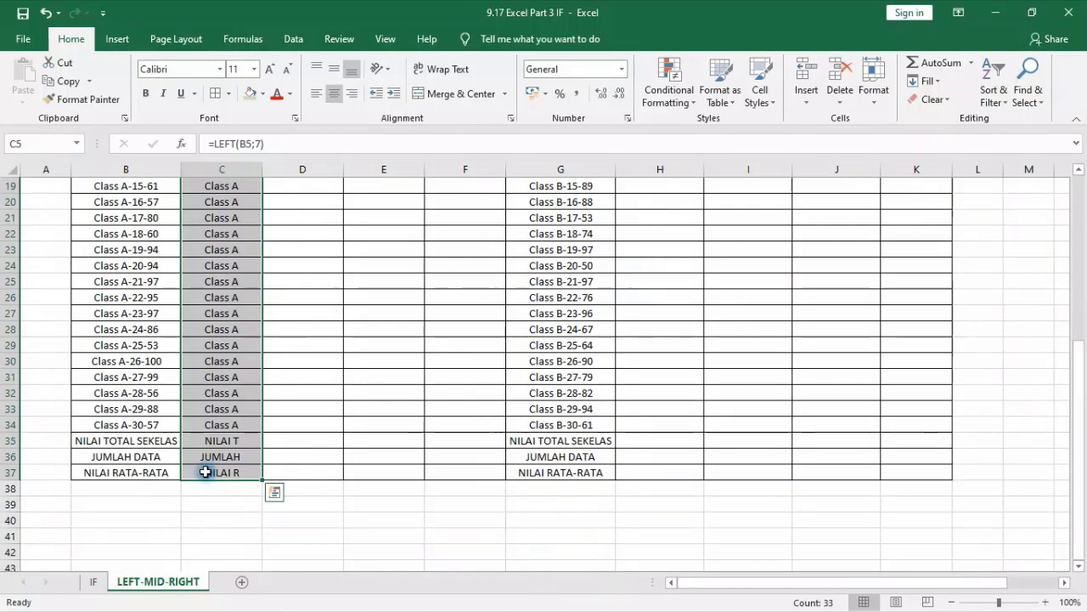
drag(210, 448, 221, 472)
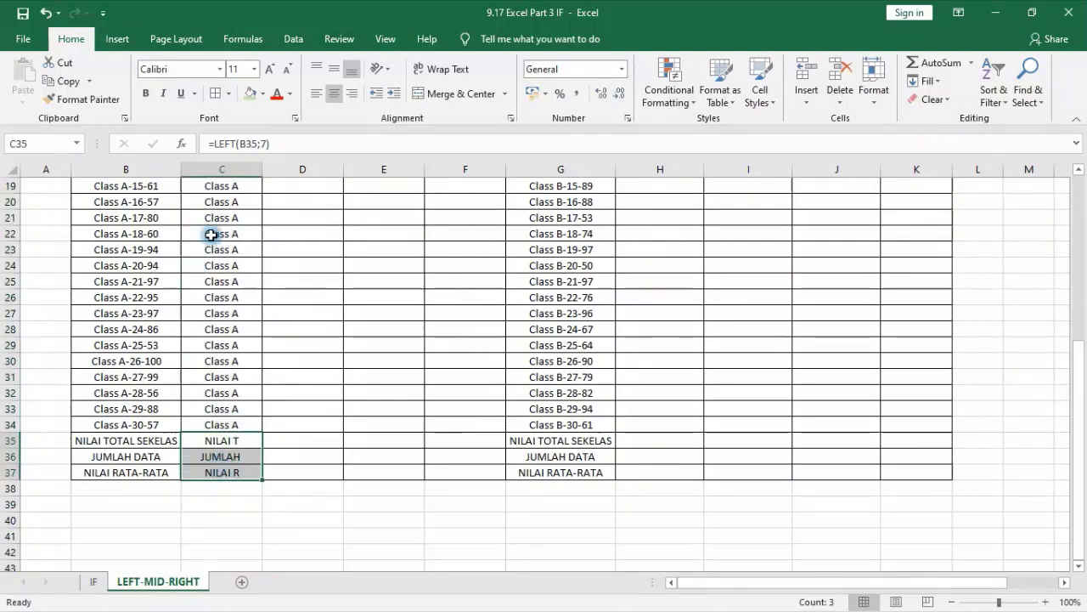
key(Delete)
scroll(224, 255, up, 6)
- Extract the last three characters of the first Class A code into the Score cell E5 with =RIGHT(B5;3)
click(285, 255)
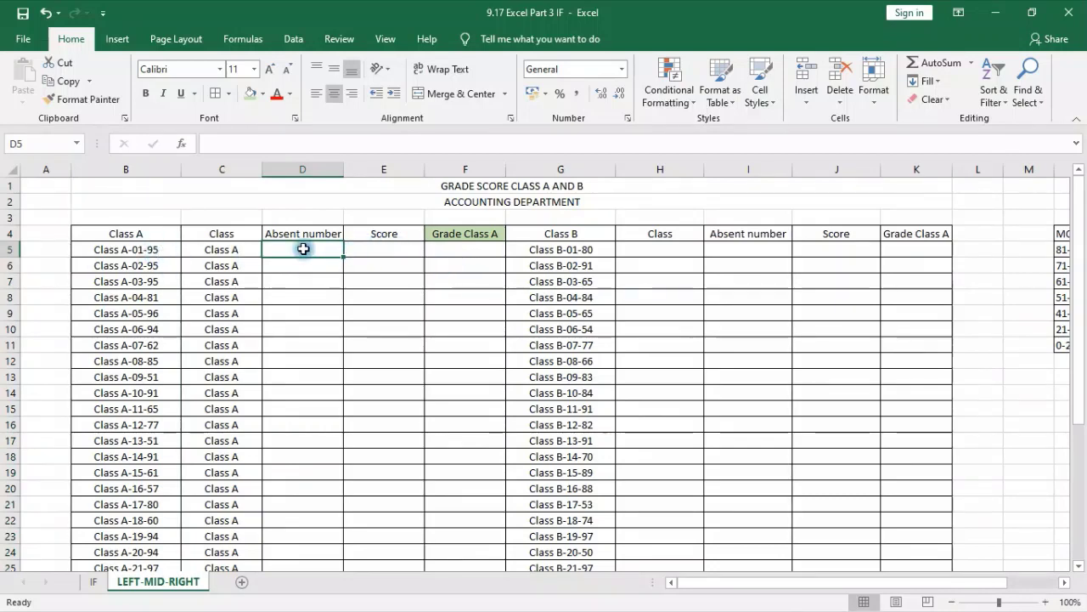
click(363, 247)
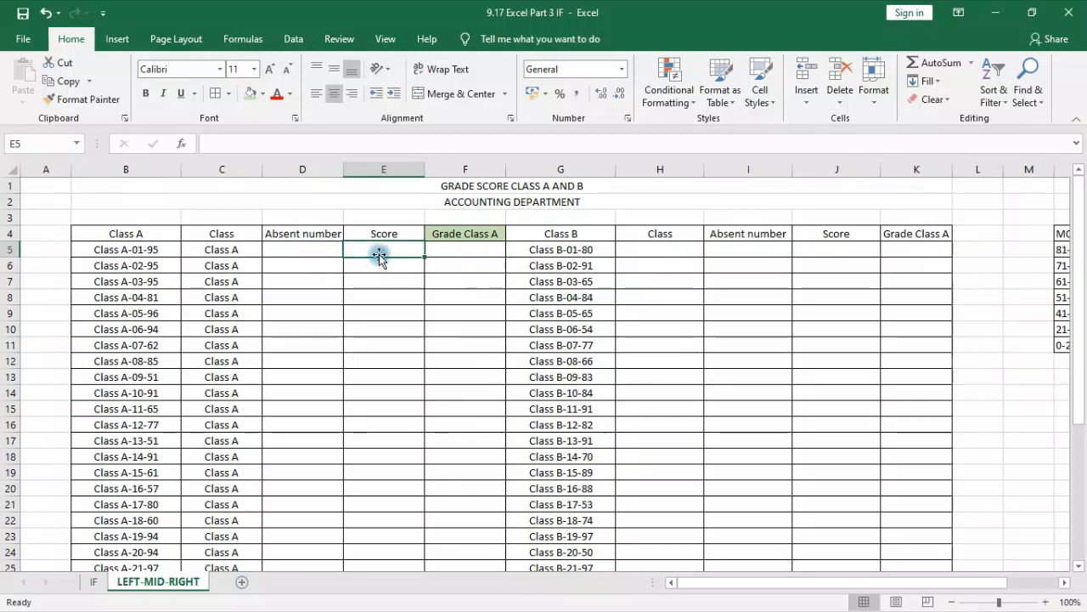
text(=R)
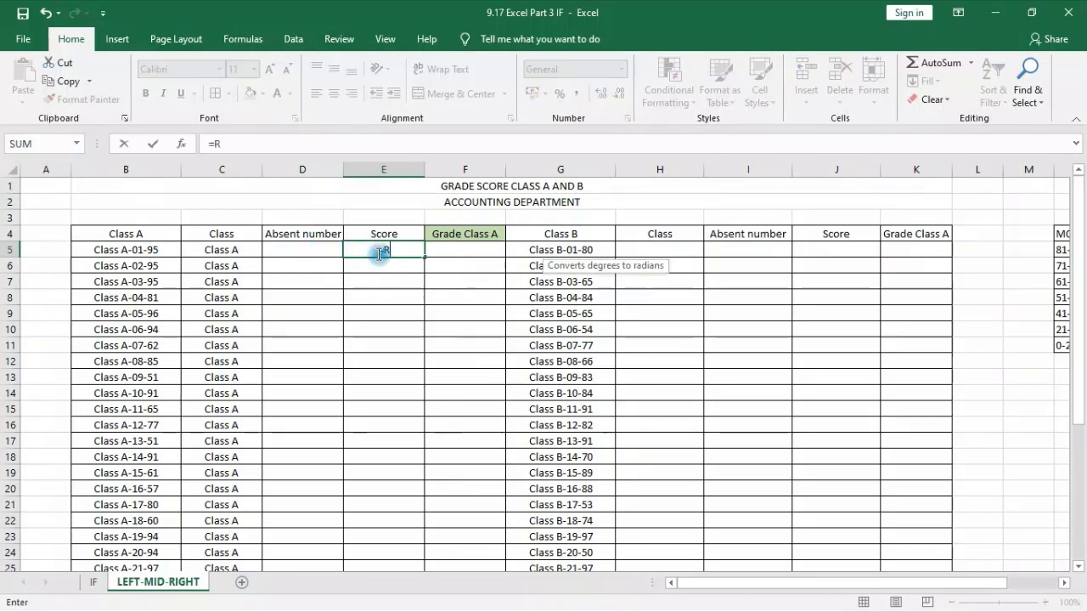
text(IGHT()
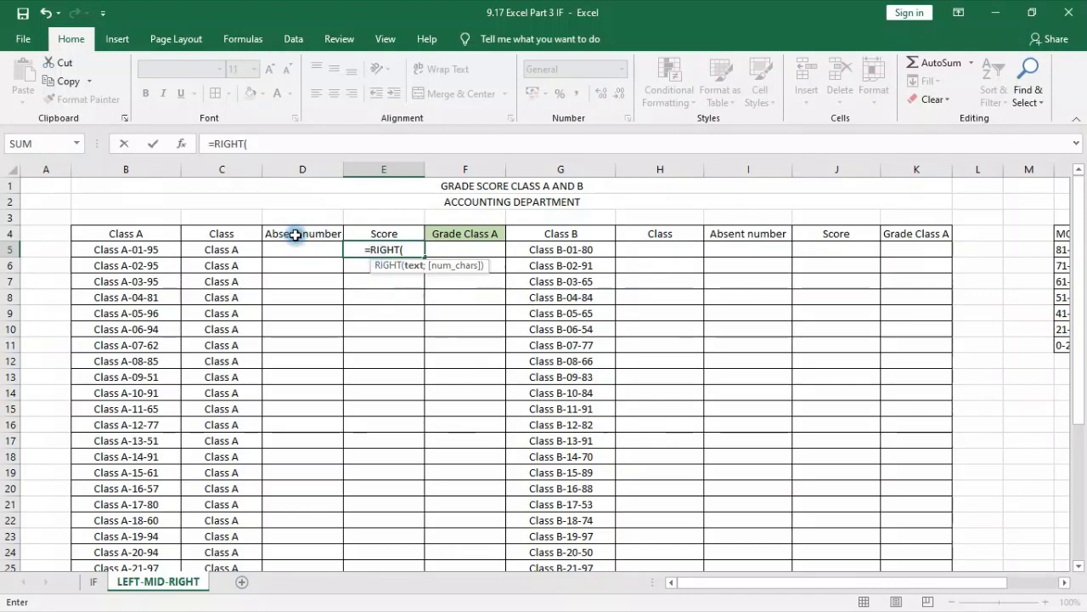
click(112, 248)
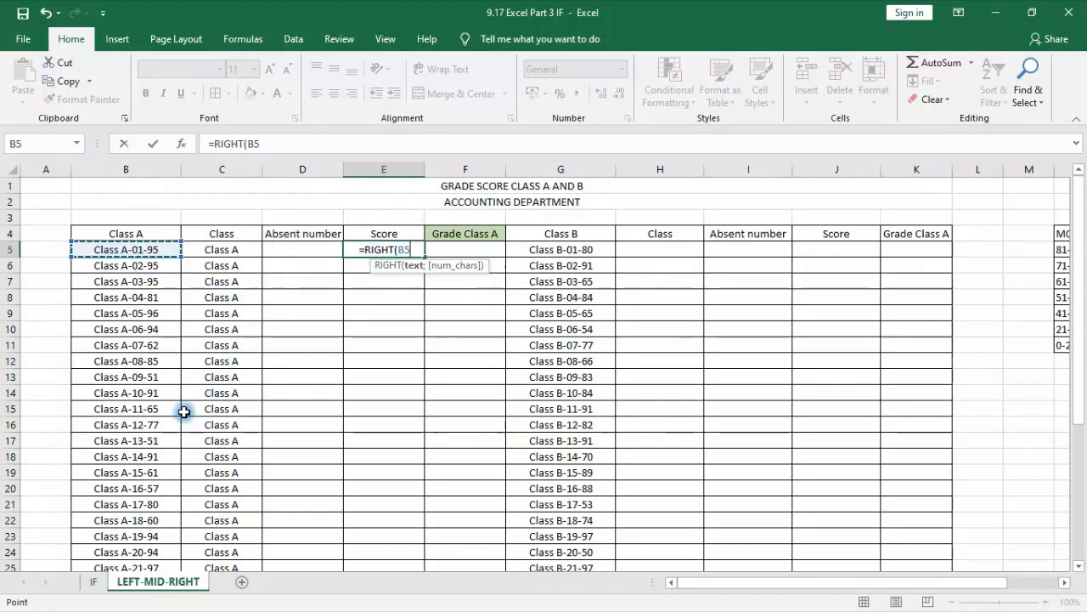
scroll(183, 411, down, 3)
scroll(184, 411, down, 2)
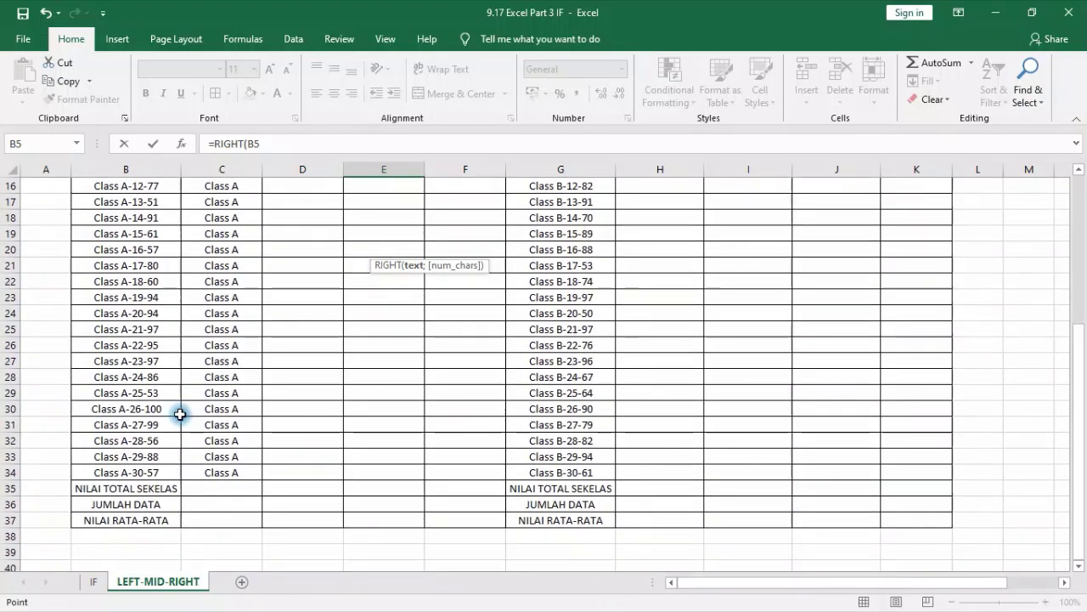
scroll(180, 413, down, 1)
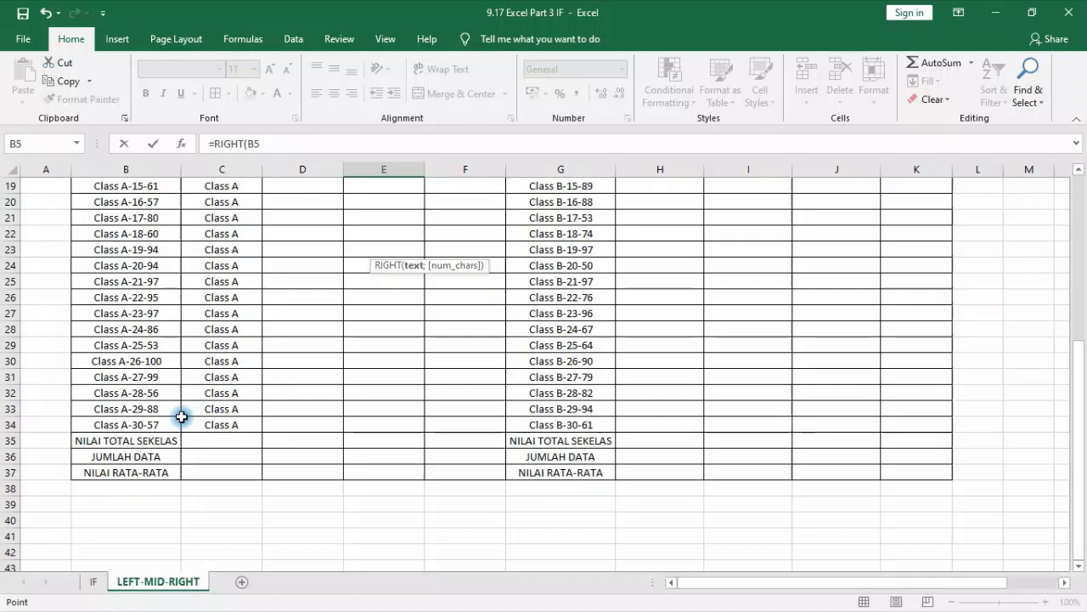
text(3)
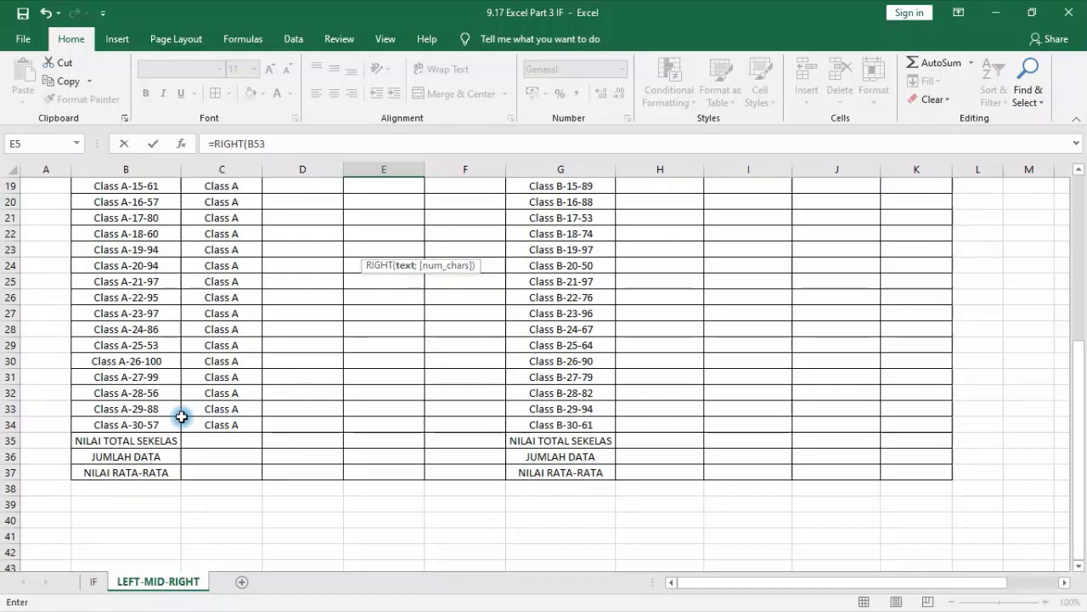
key(BackSpace)
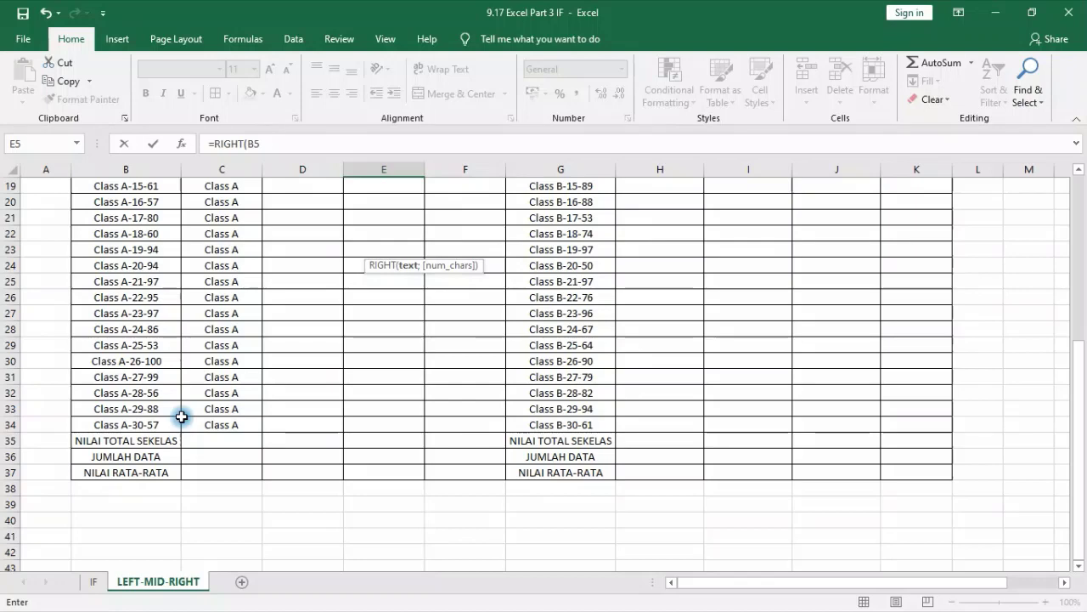
text(;3)
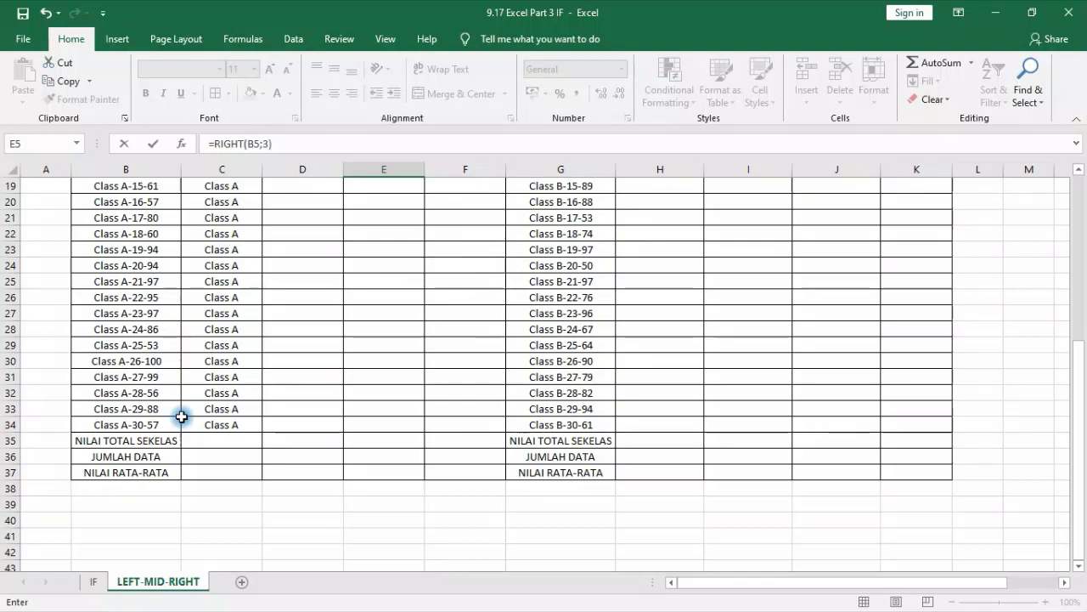
key(Return)
scroll(400, 484, up, 1)
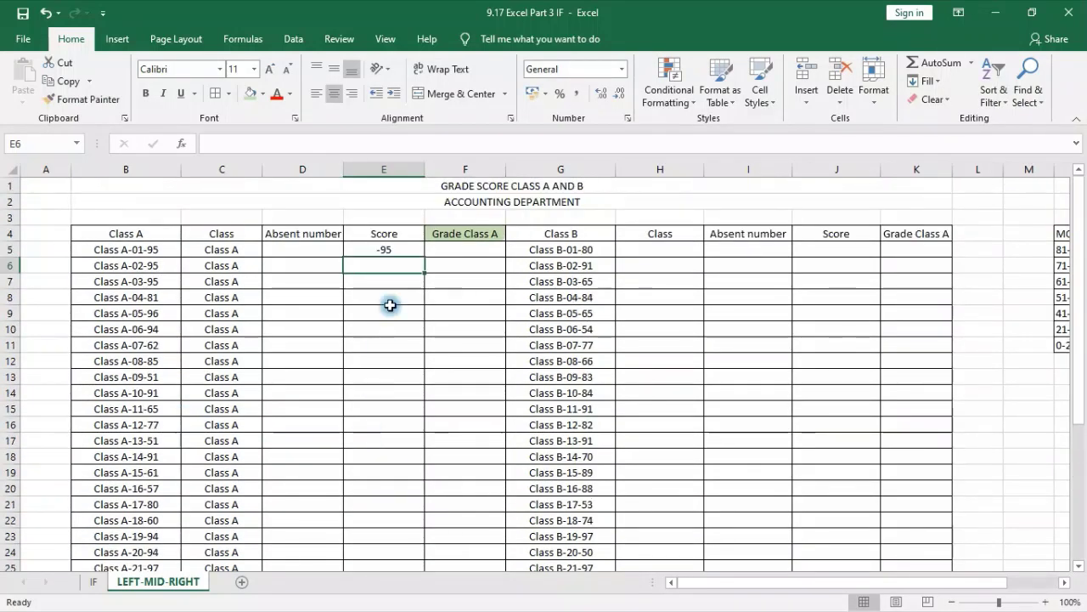
- Fill the RIGHT formula from E5 down the Score column and clear the results in the summary rows E35:E37
click(397, 249)
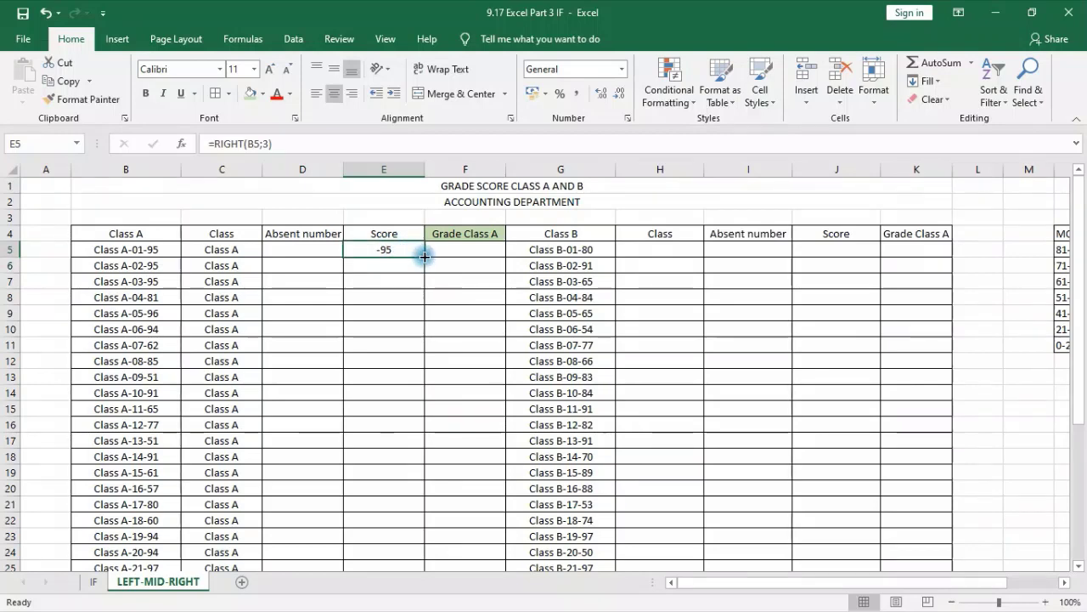
double_click(424, 256)
scroll(454, 442, down, 6)
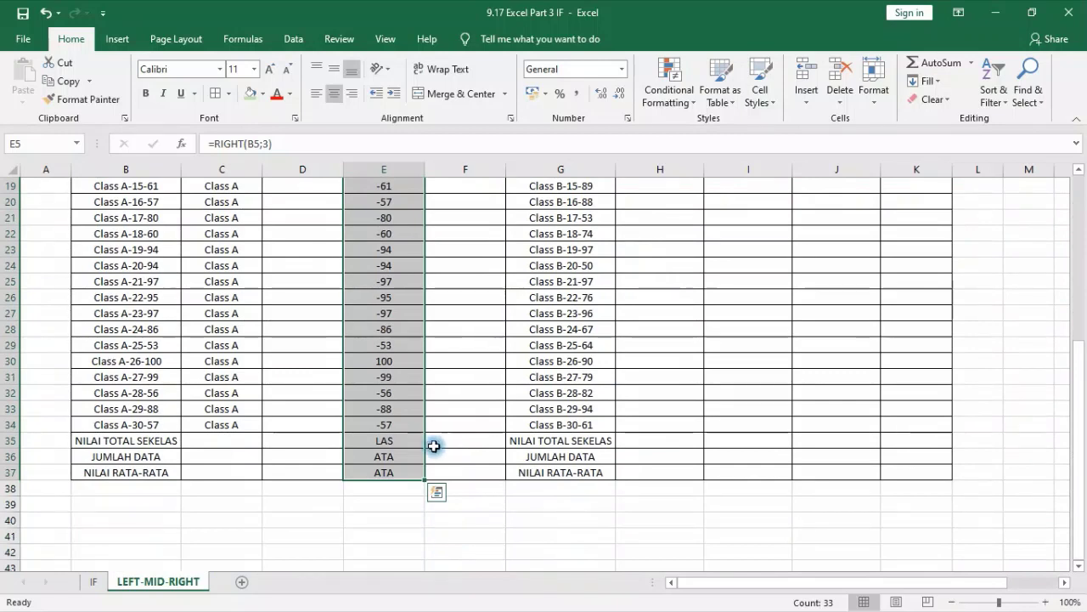
drag(399, 441, 406, 464)
key(Delete)
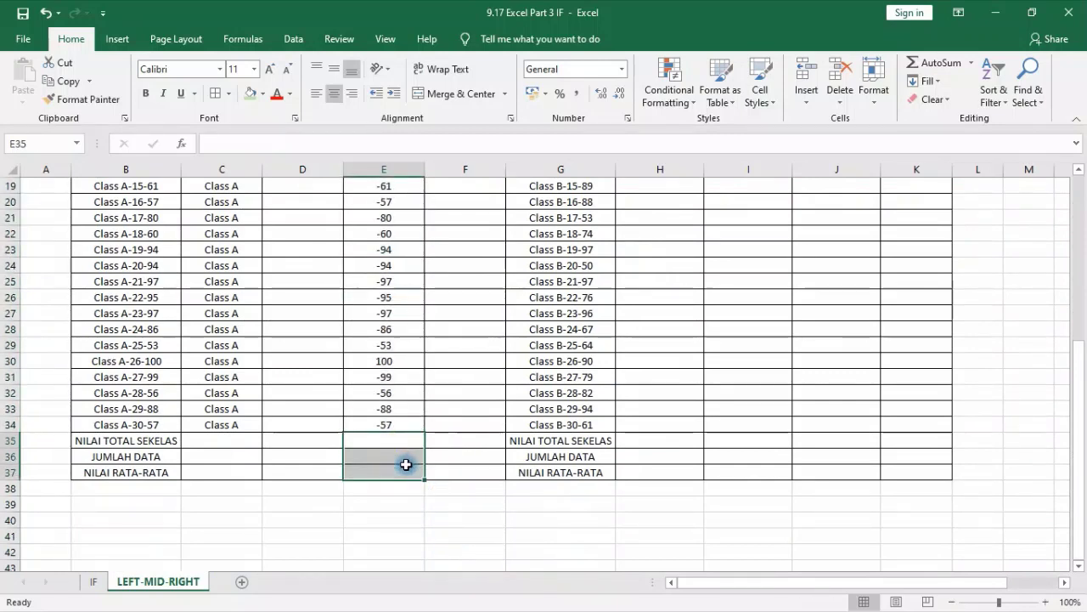
- Check the score formula in E30 and set the number of characters in E5's RIGHT formula to 2
click(393, 357)
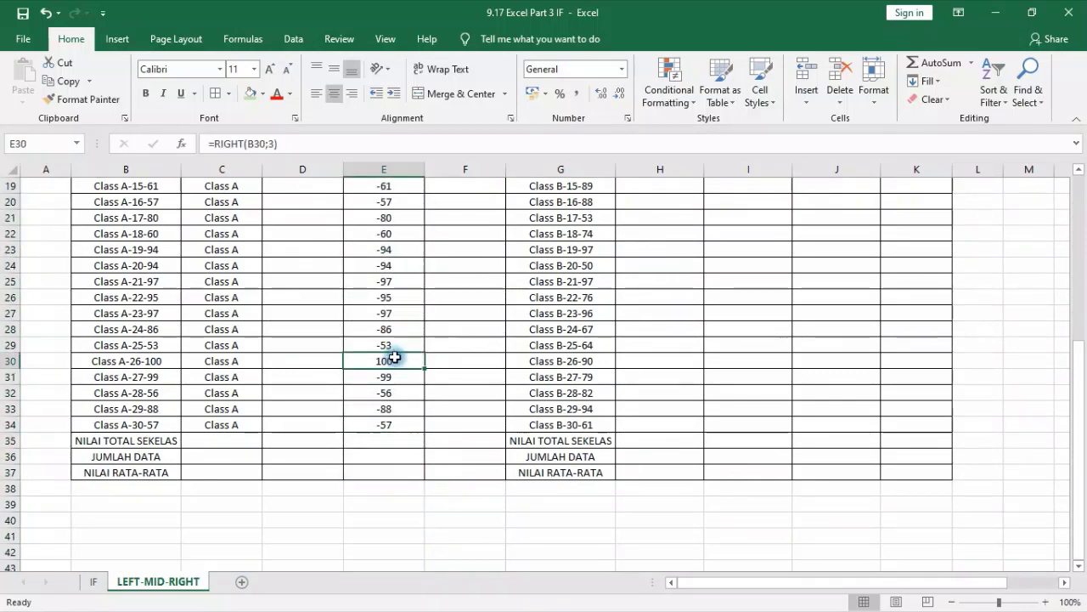
scroll(401, 405, up, 6)
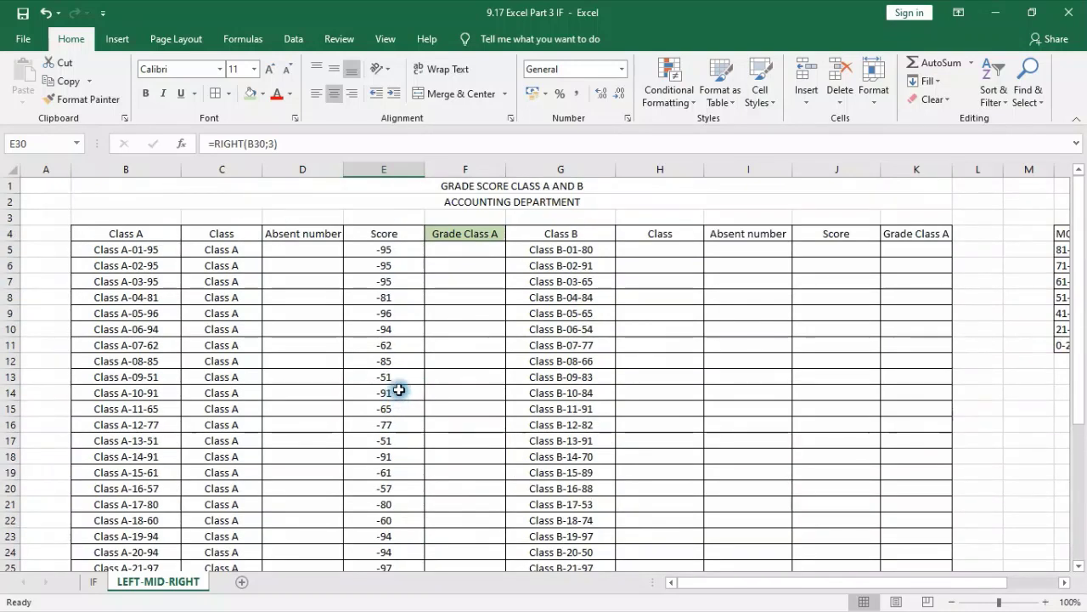
click(384, 249)
click(262, 144)
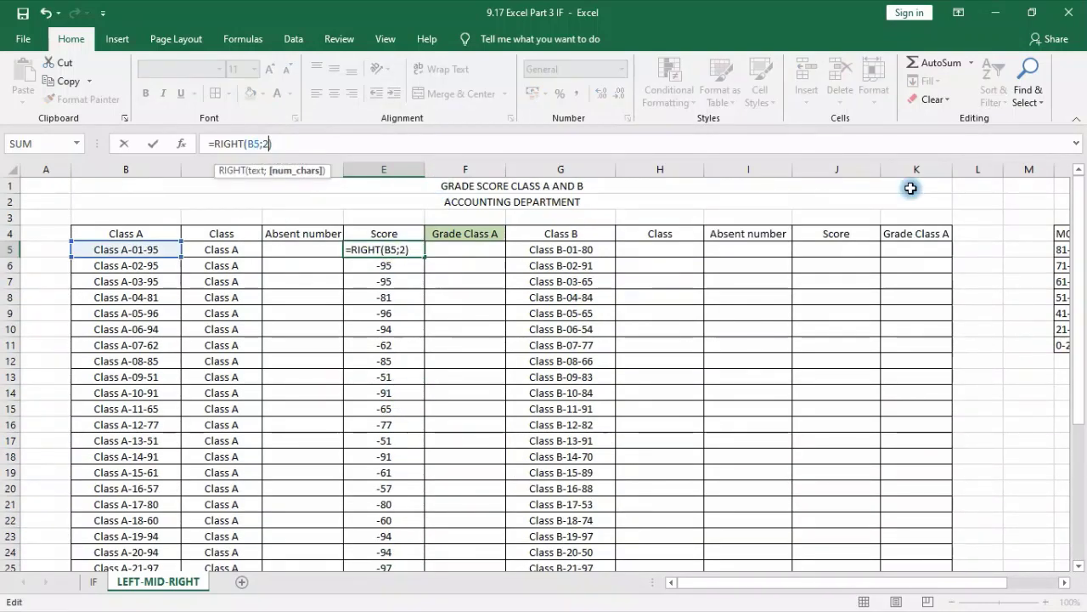
key(ctrl+Return)
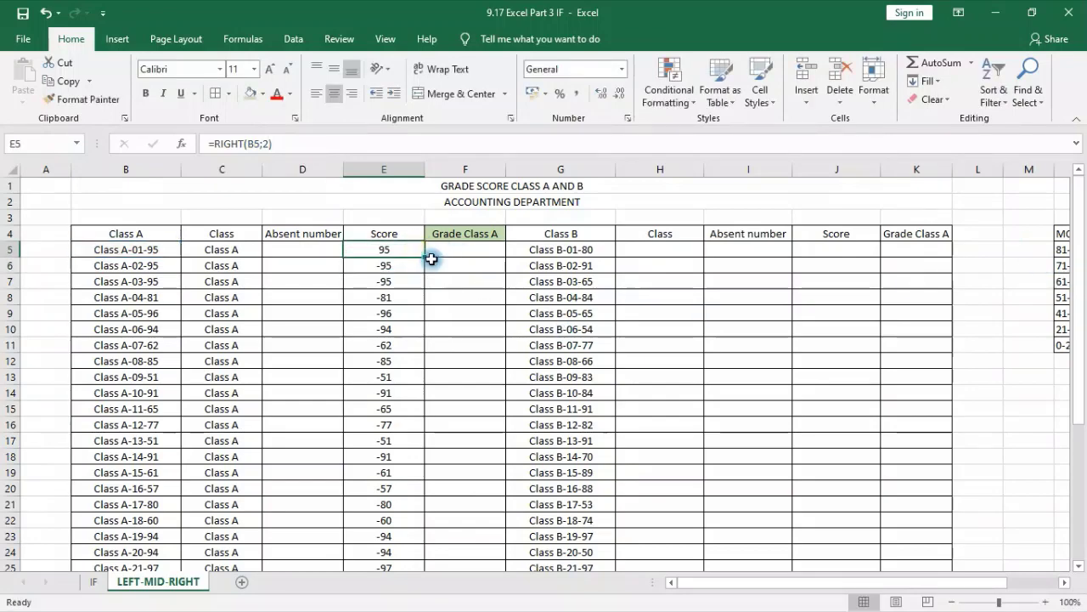
- Fill the two-character RIGHT formula from E5 down to E34 and check the score extracted for code Class A-26-100 in E30
double_click(432, 258)
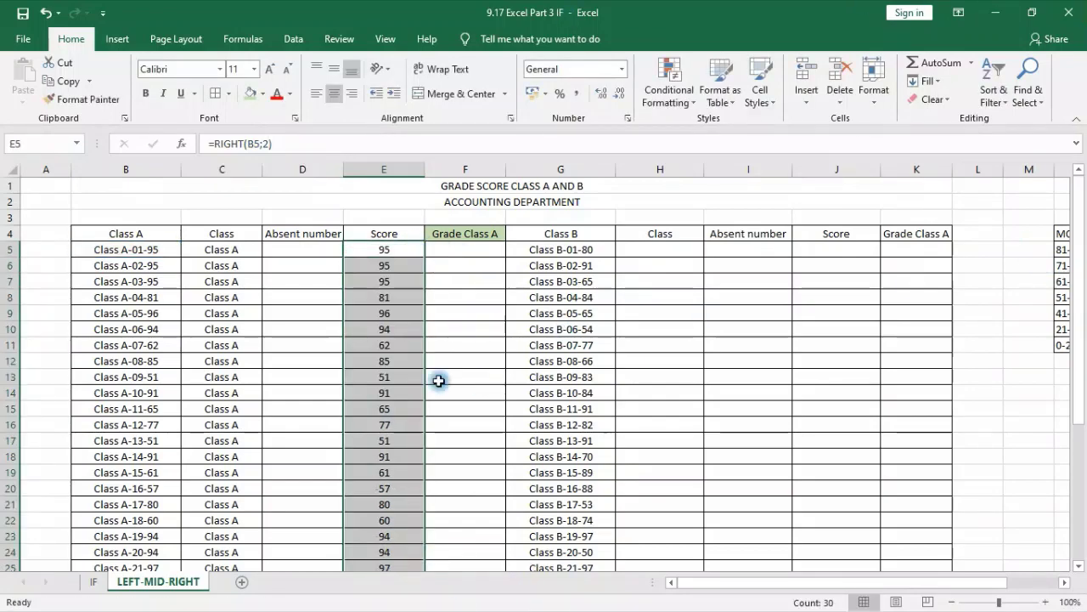
scroll(376, 352, down, 5)
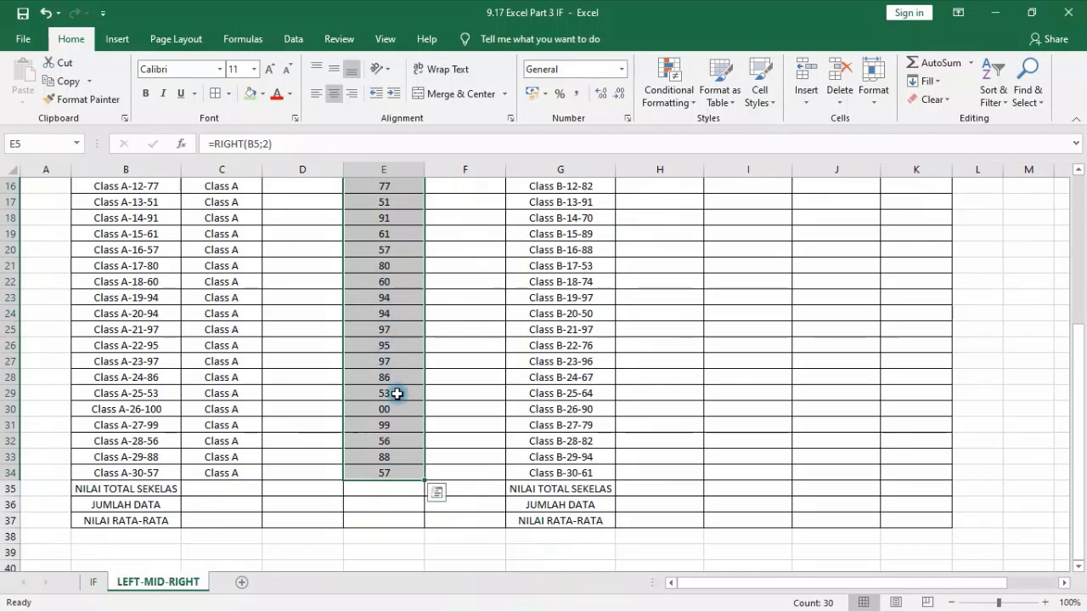
click(397, 411)
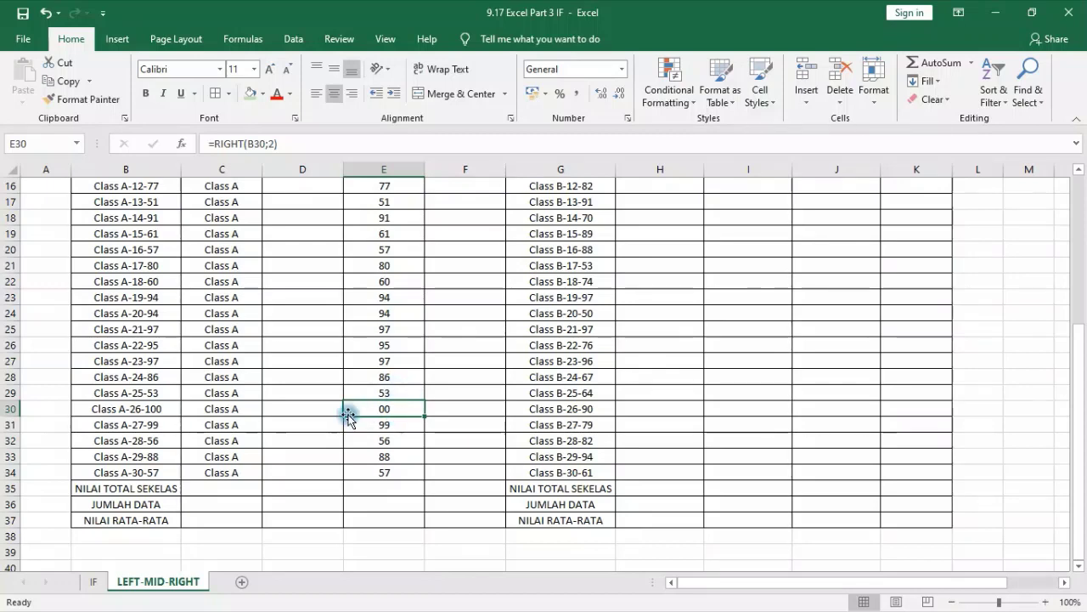
scroll(386, 370, up, 5)
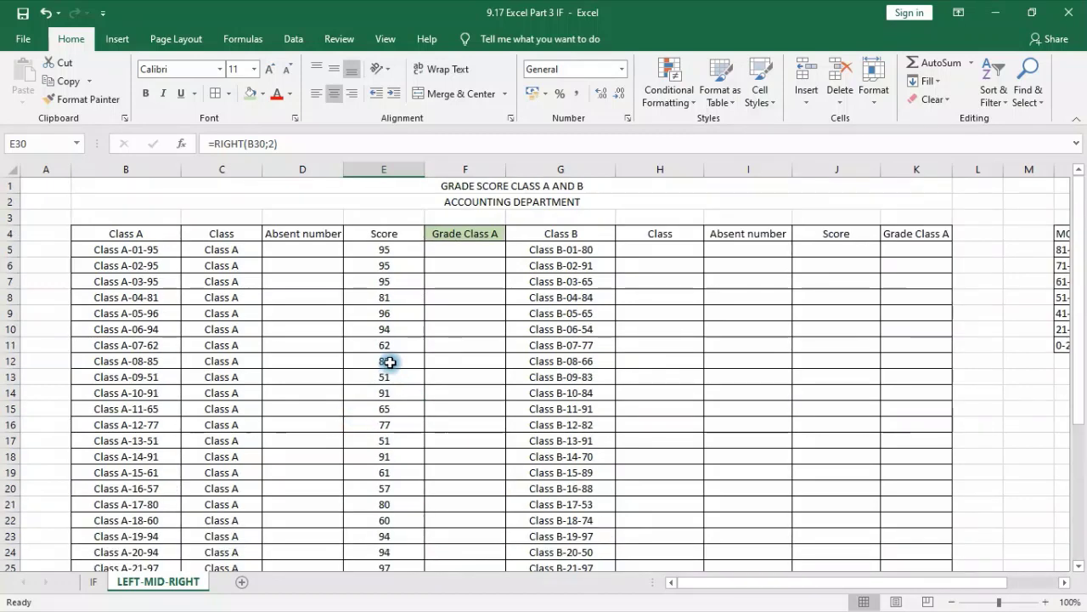
scroll(415, 478, down, 5)
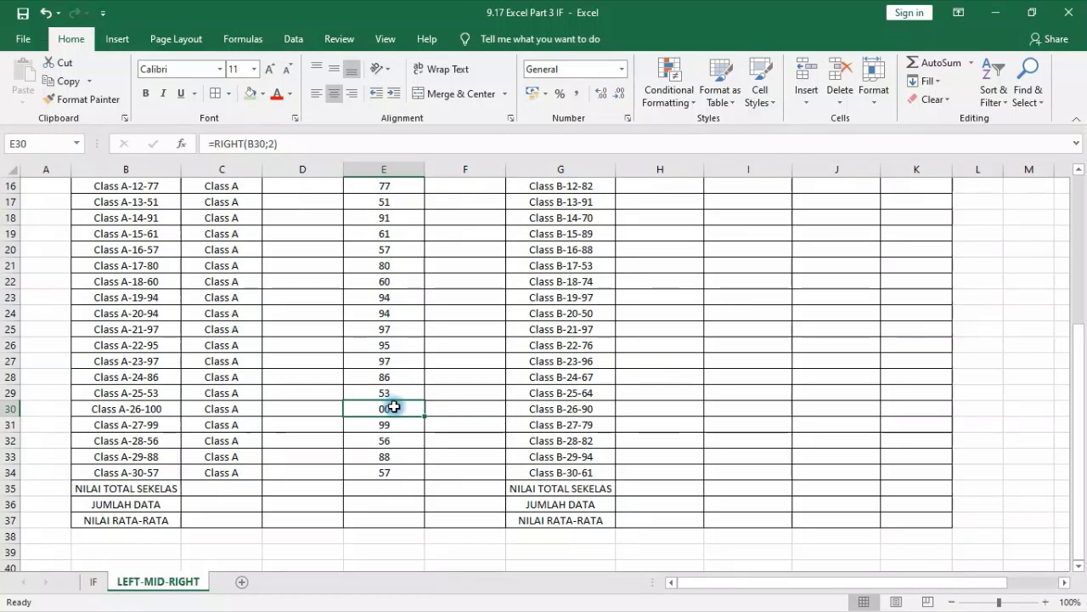
scroll(17, 406, up, 5)
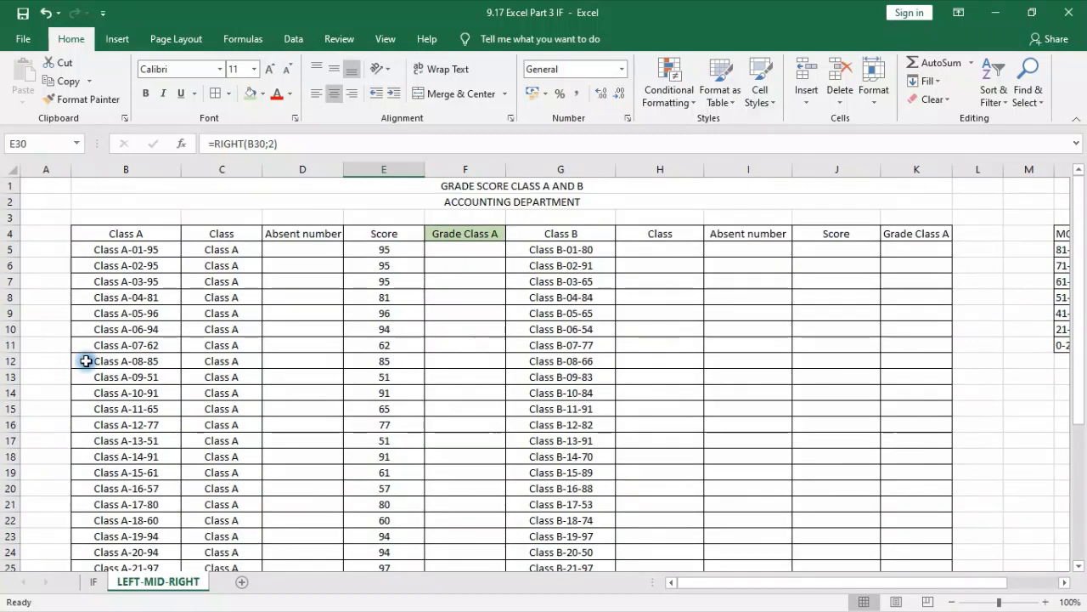
- Extract two characters starting at the ninth of the first Class A code into Absent number cell D5 with =MID(B5;9;2)
click(304, 246)
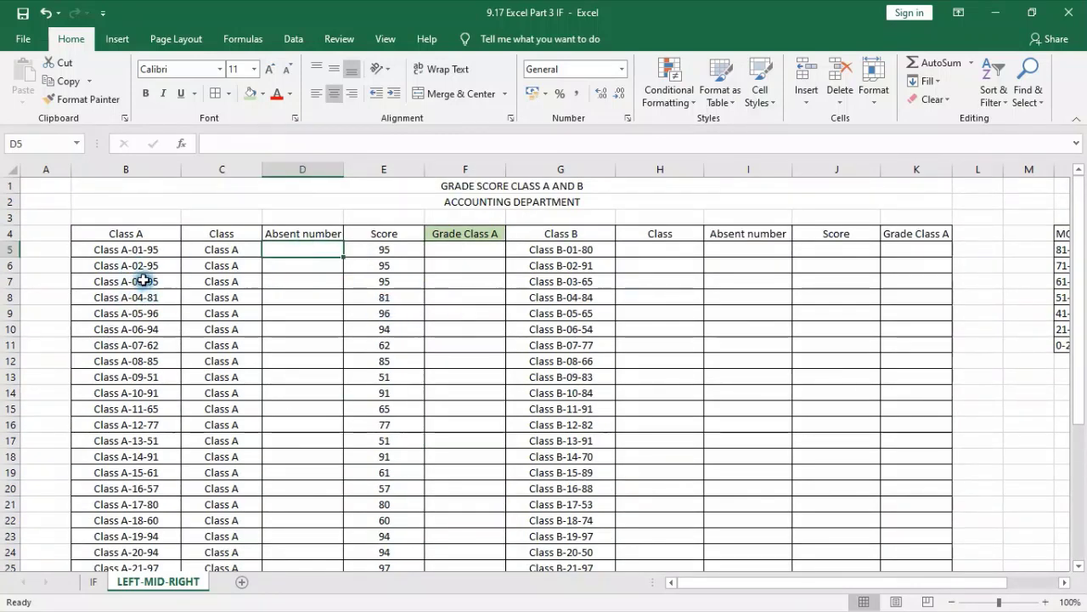
click(241, 250)
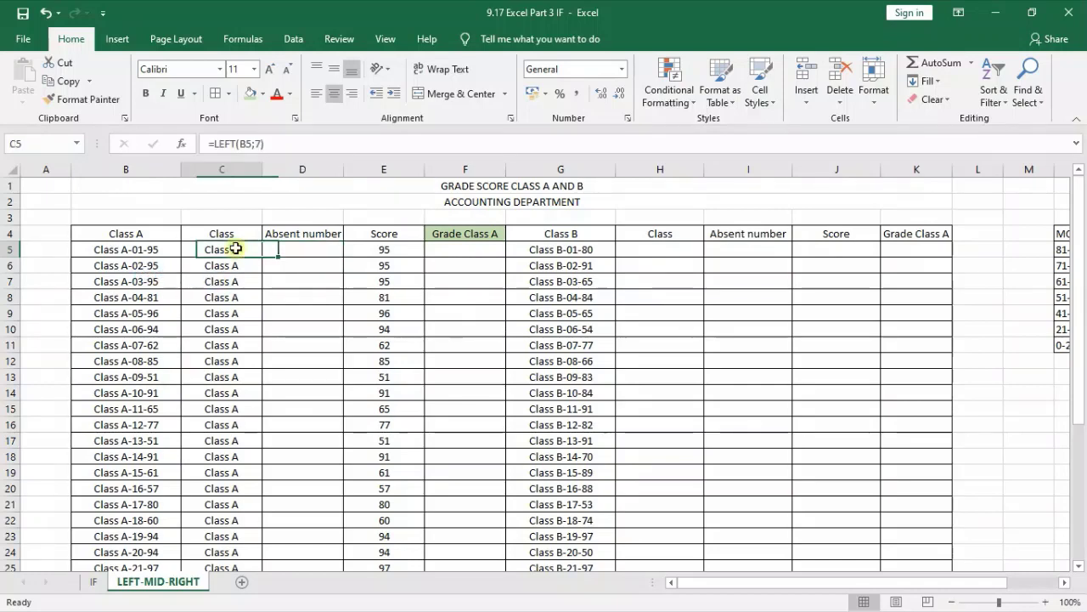
click(406, 248)
click(284, 252)
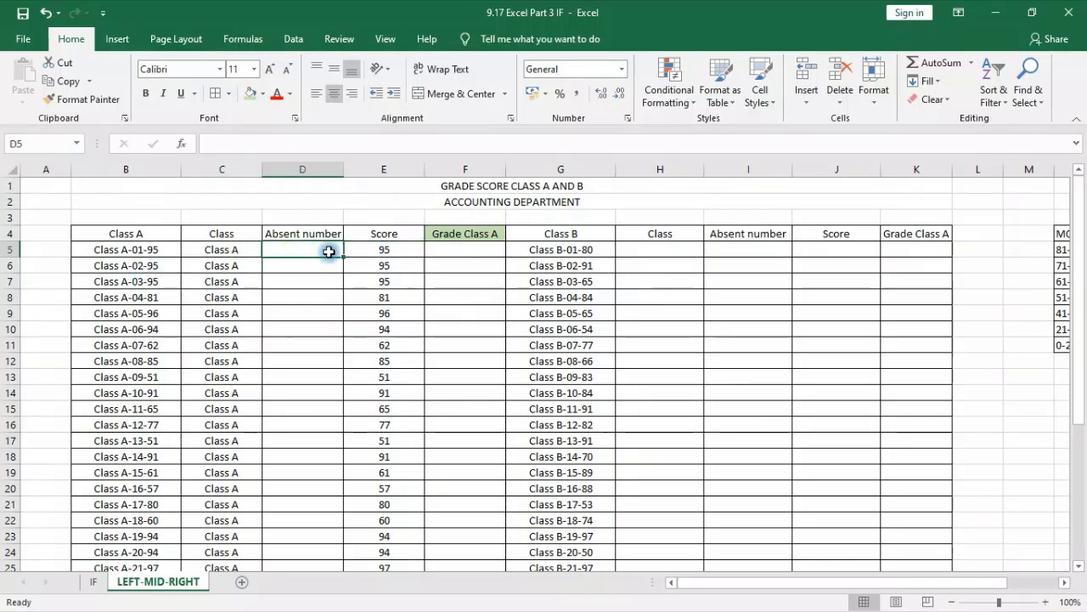
text(=M)
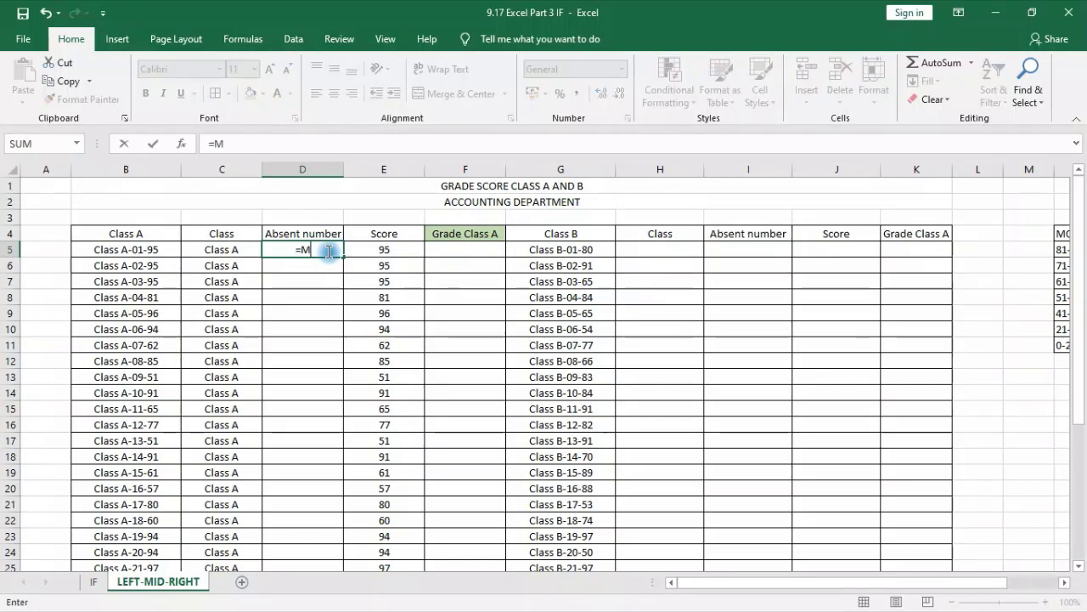
text(ID()
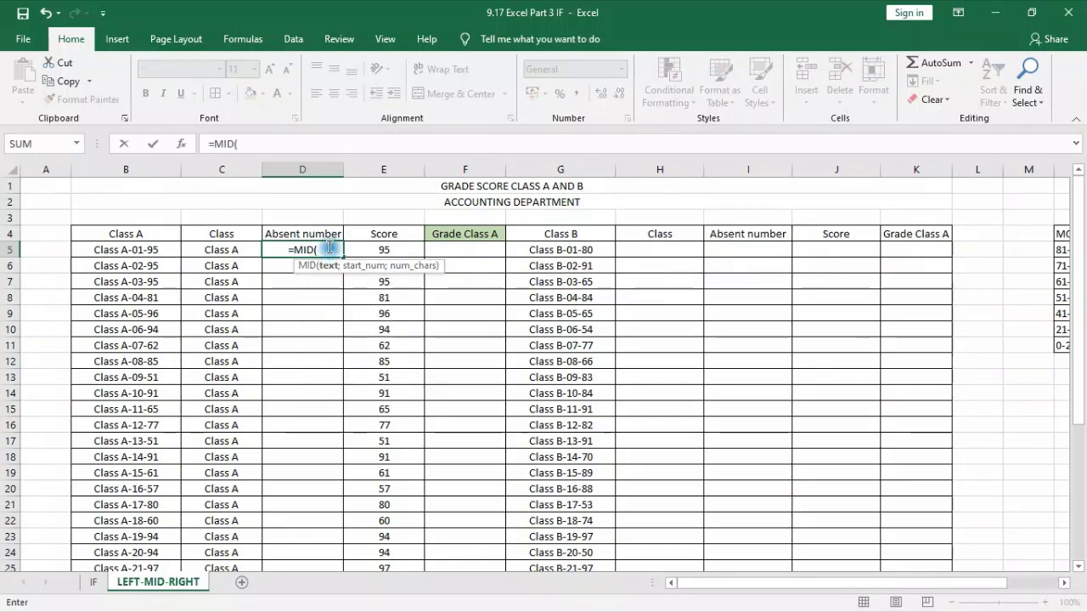
click(125, 250)
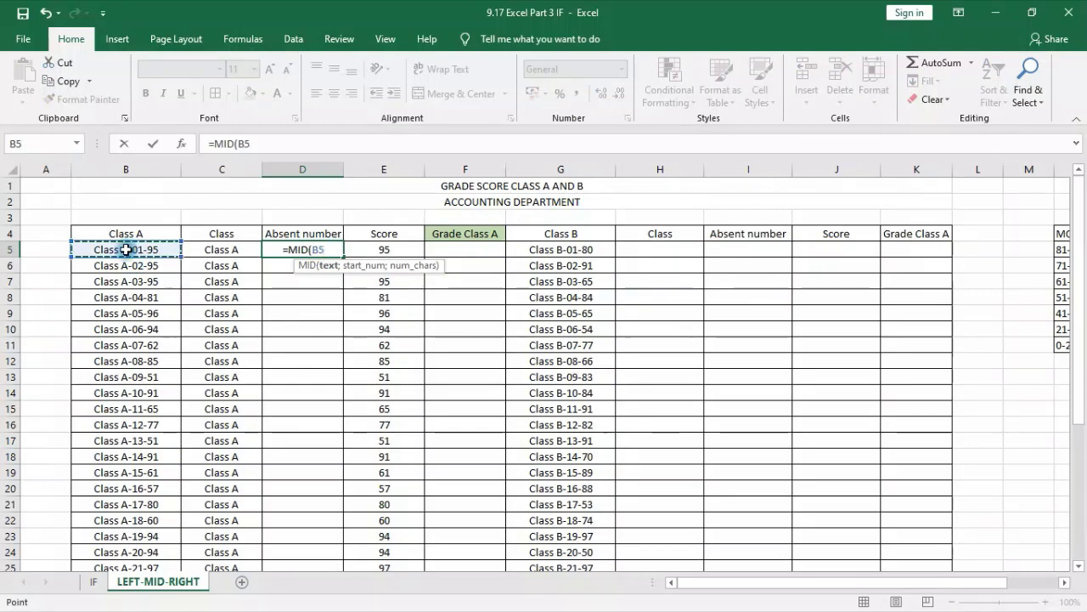
text(;)
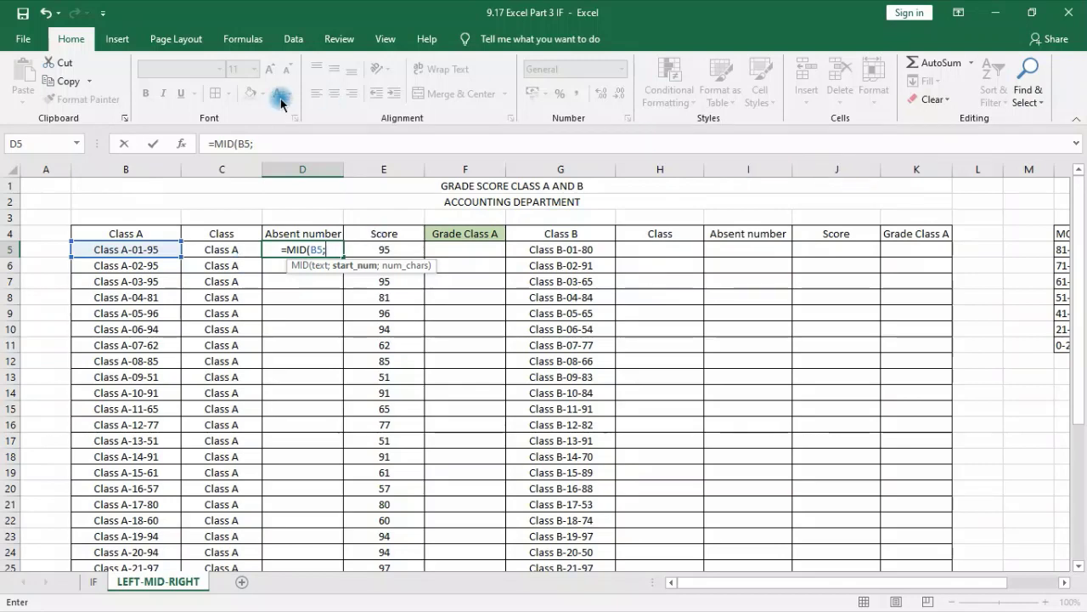
click(270, 141)
text(9)
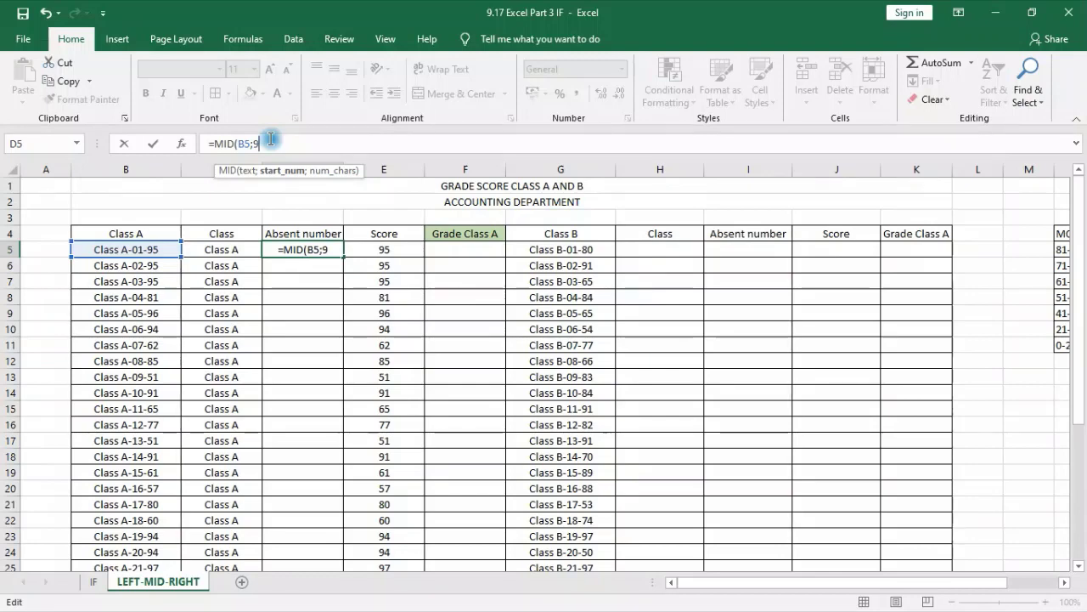
text(;)
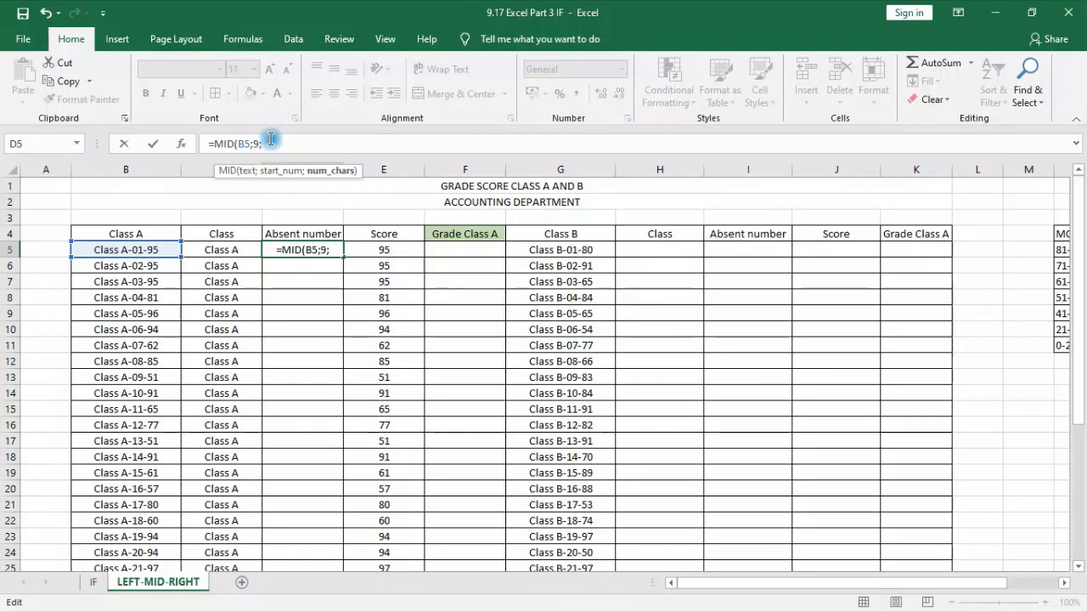
text(2)
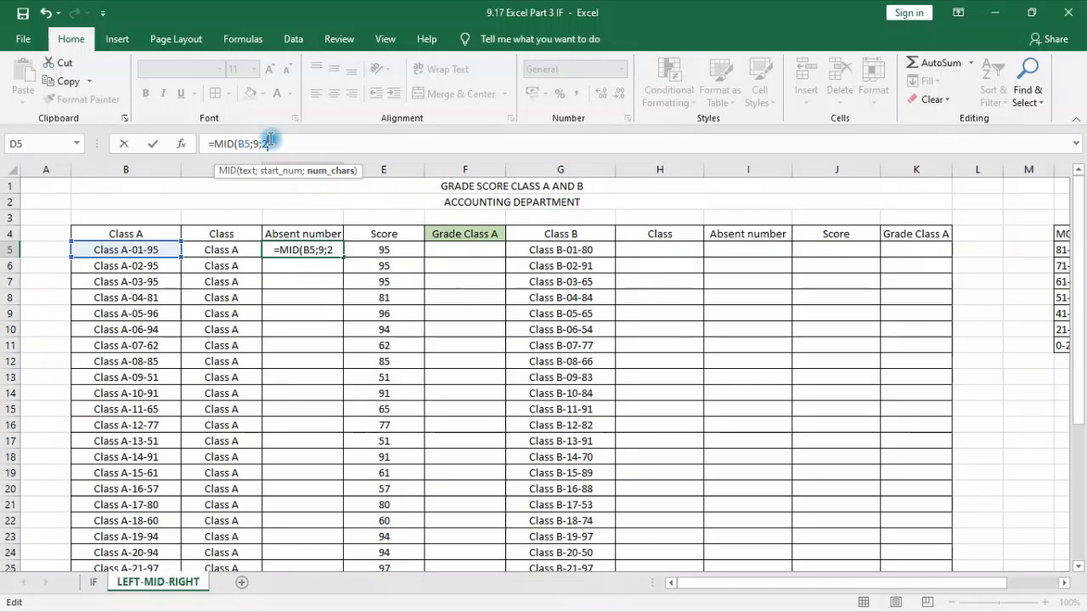
text())
key(Return)
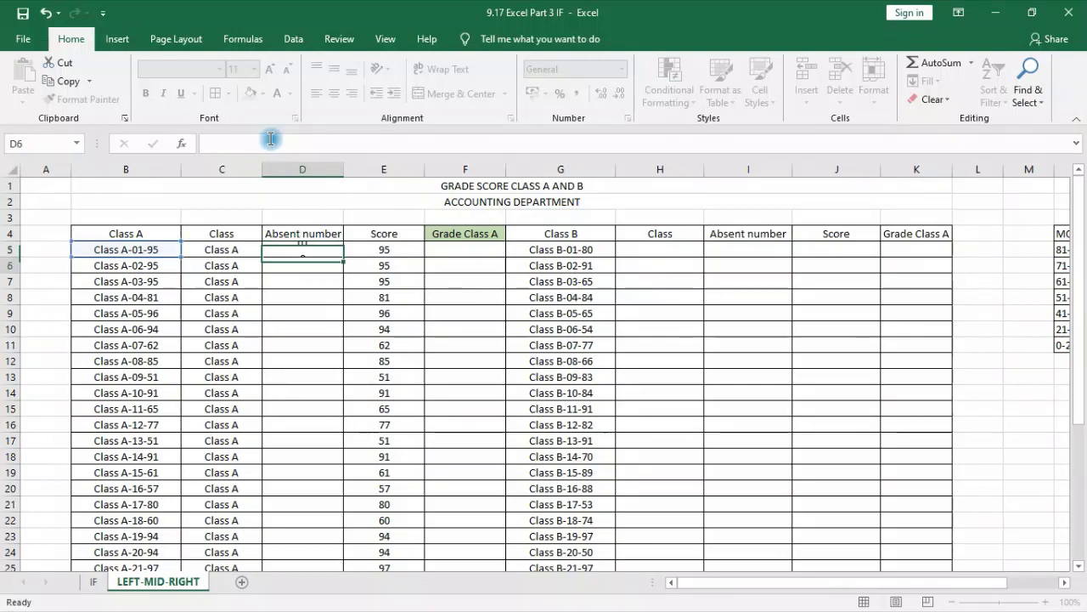
- Fill the MID formula from D5 down the Absent number column and clear the results in the summary rows D35:D37
click(308, 250)
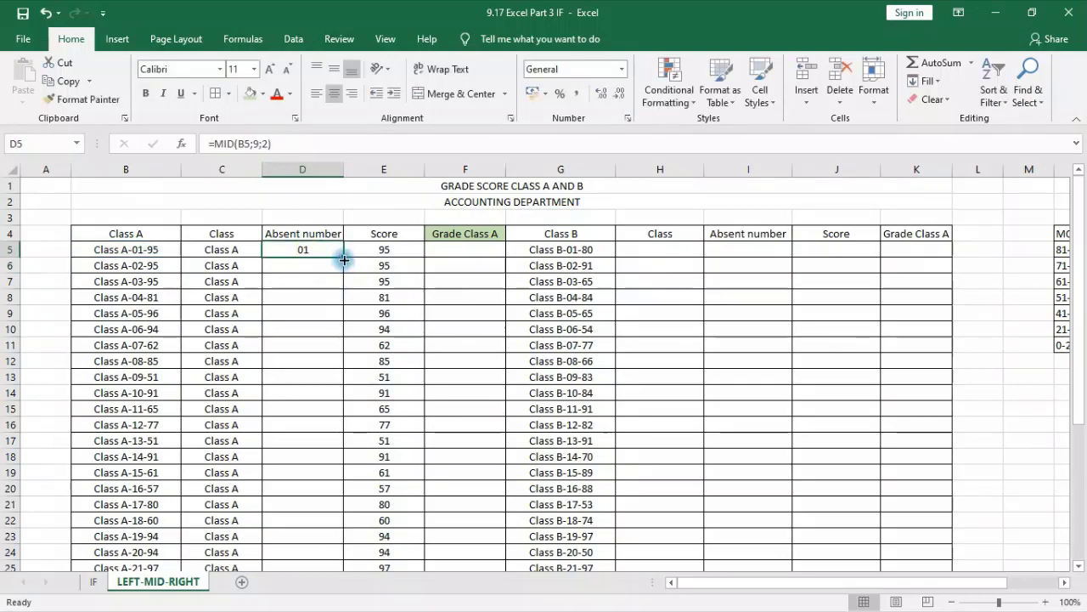
double_click(342, 256)
scroll(338, 323, down, 5)
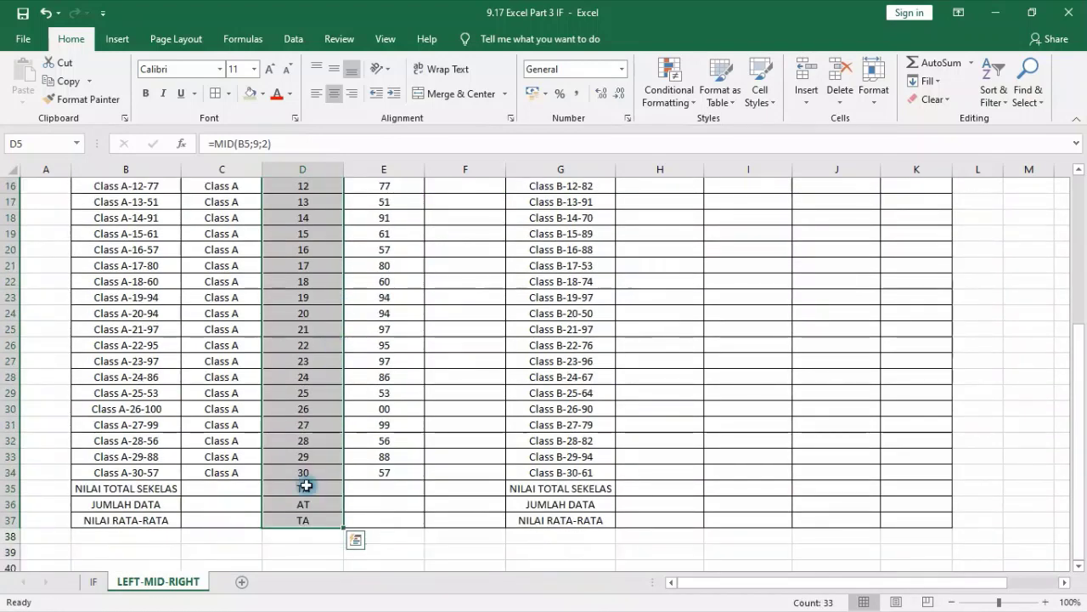
drag(302, 491, 303, 520)
key(Delete)
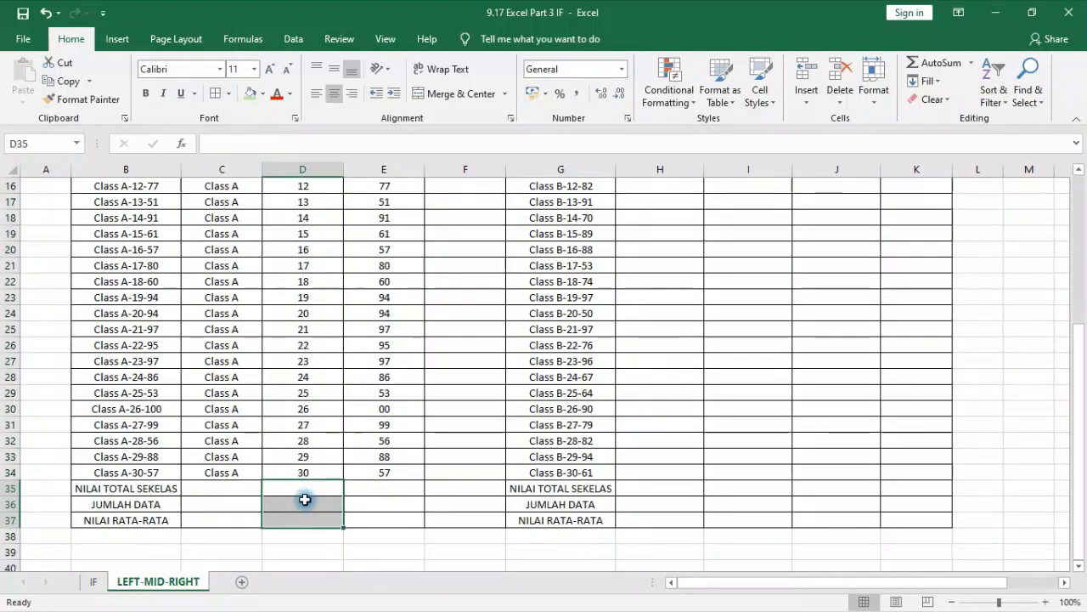
- Turn on filtering for the table's header row 4
scroll(337, 495, up, 1)
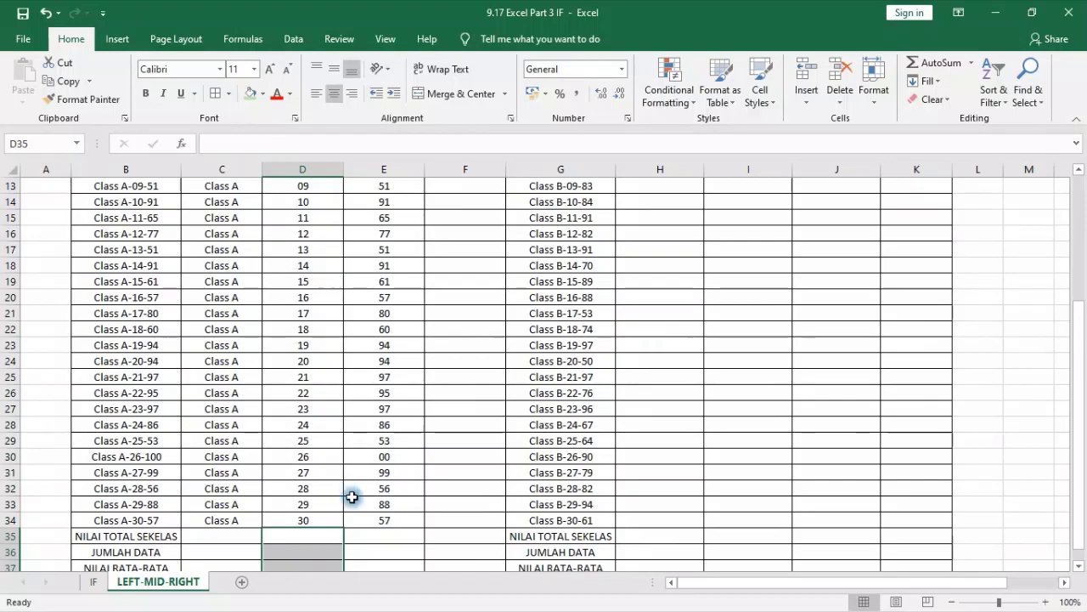
scroll(352, 496, up, 4)
scroll(352, 497, down, 2)
scroll(352, 497, up, 2)
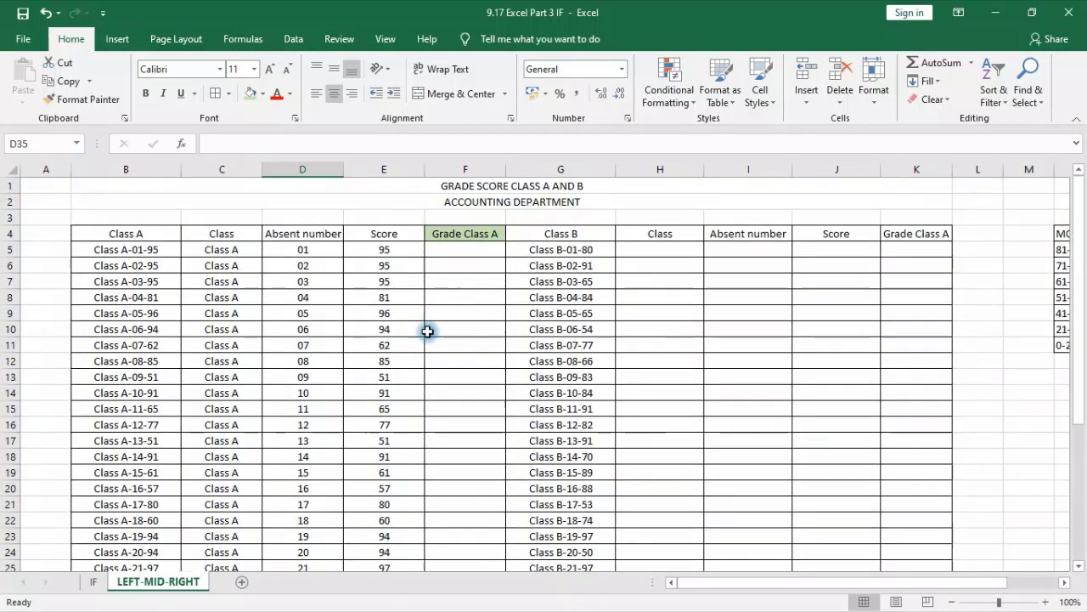
click(5, 232)
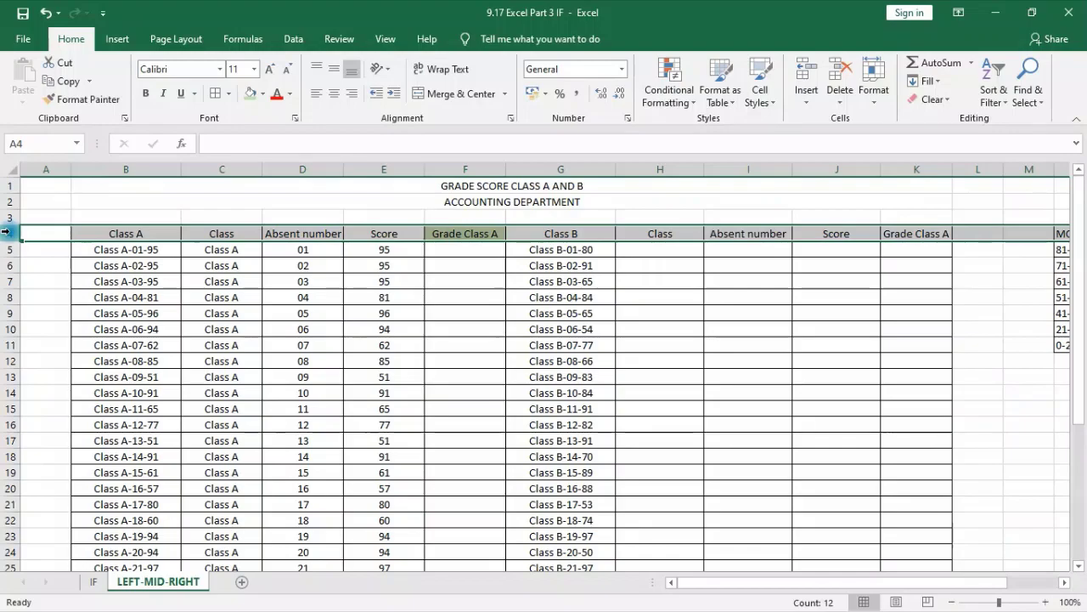
scroll(528, 336, down, 3)
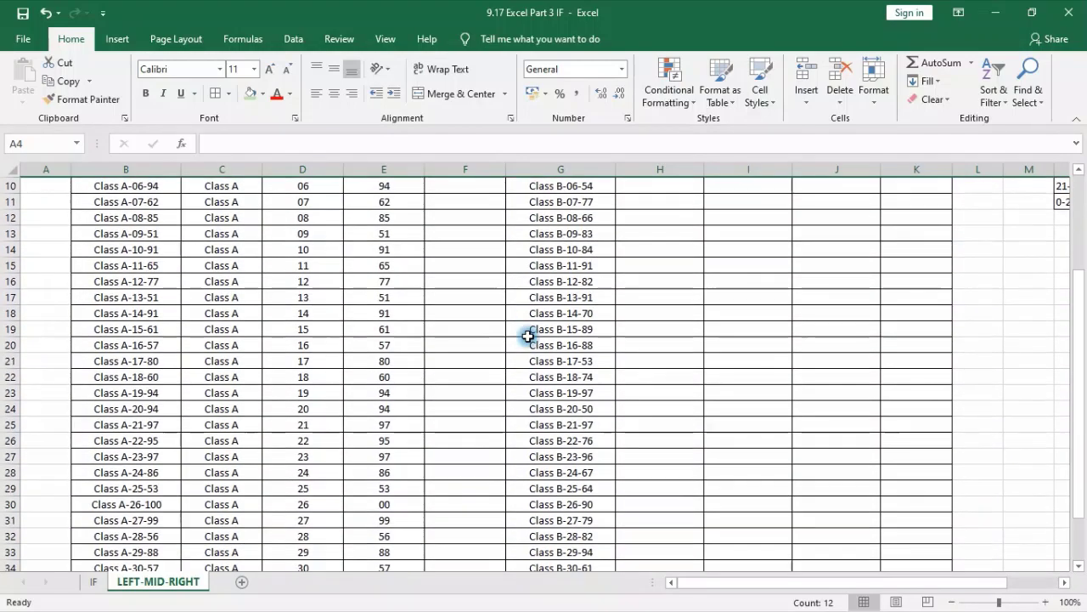
scroll(527, 337, down, 2)
scroll(609, 450, up, 2)
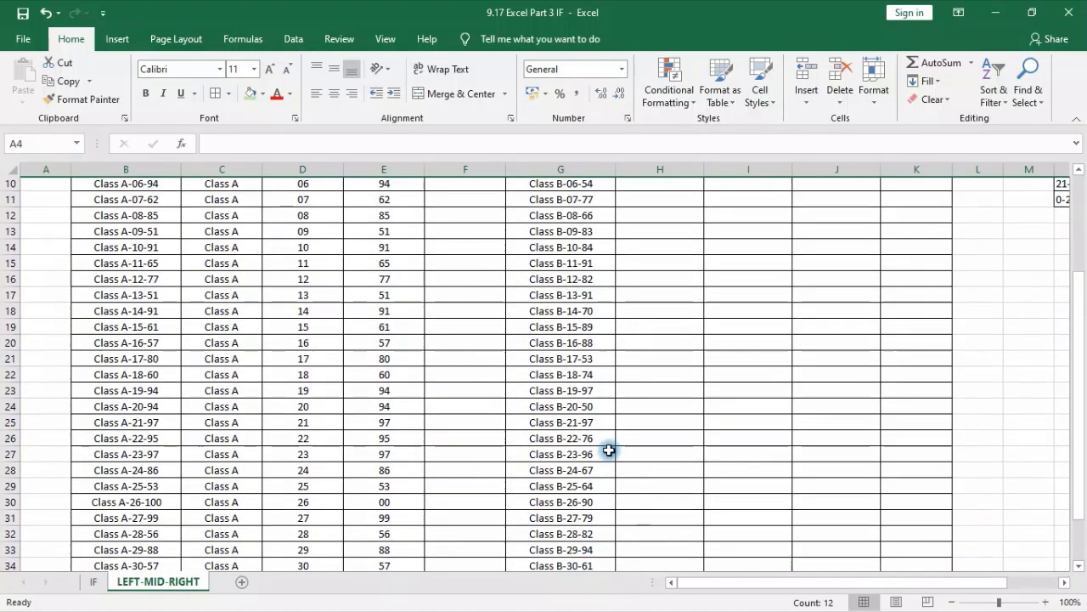
scroll(609, 450, up, 3)
scroll(599, 396, down, 1)
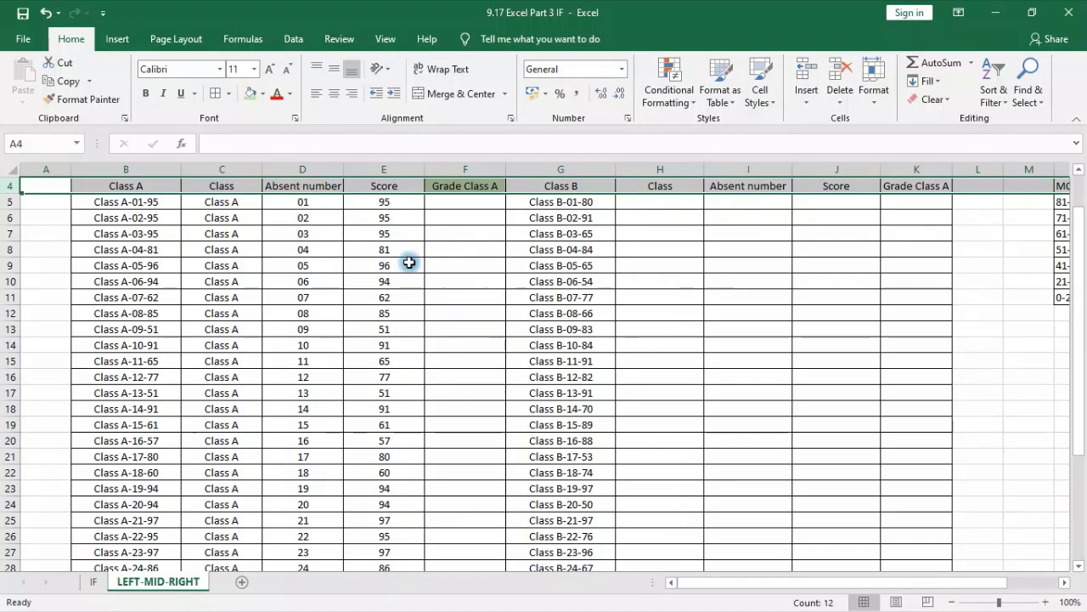
scroll(408, 263, down, 1)
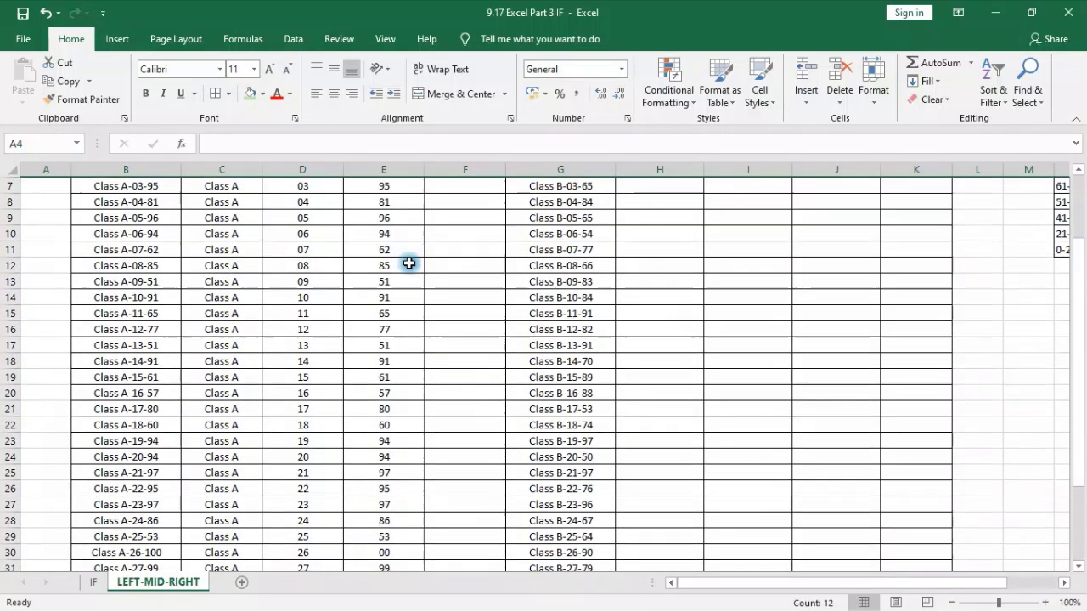
scroll(422, 302, up, 2)
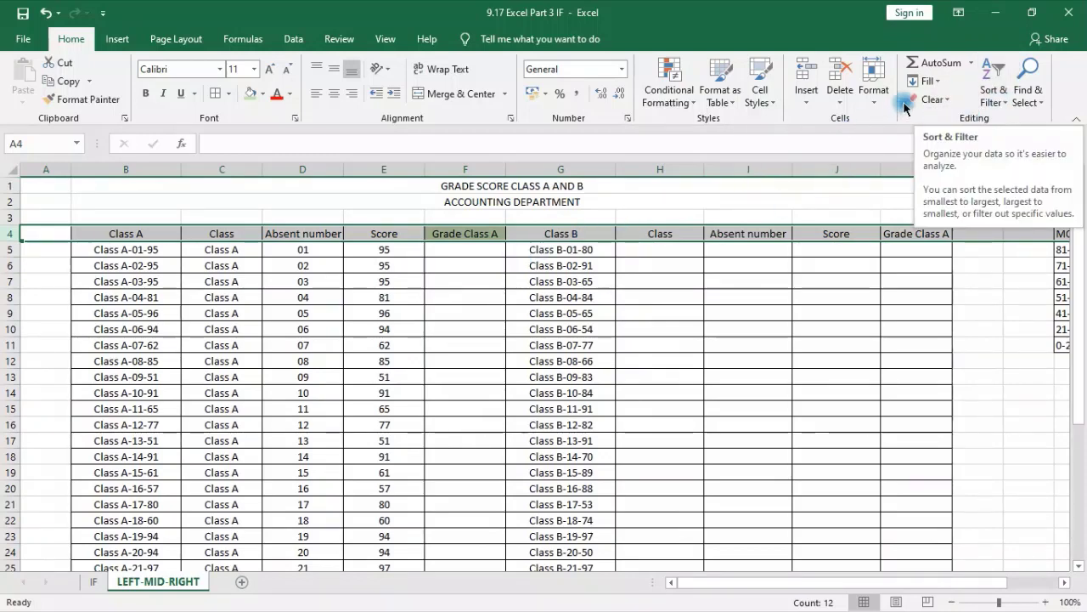
click(994, 89)
click(1013, 182)
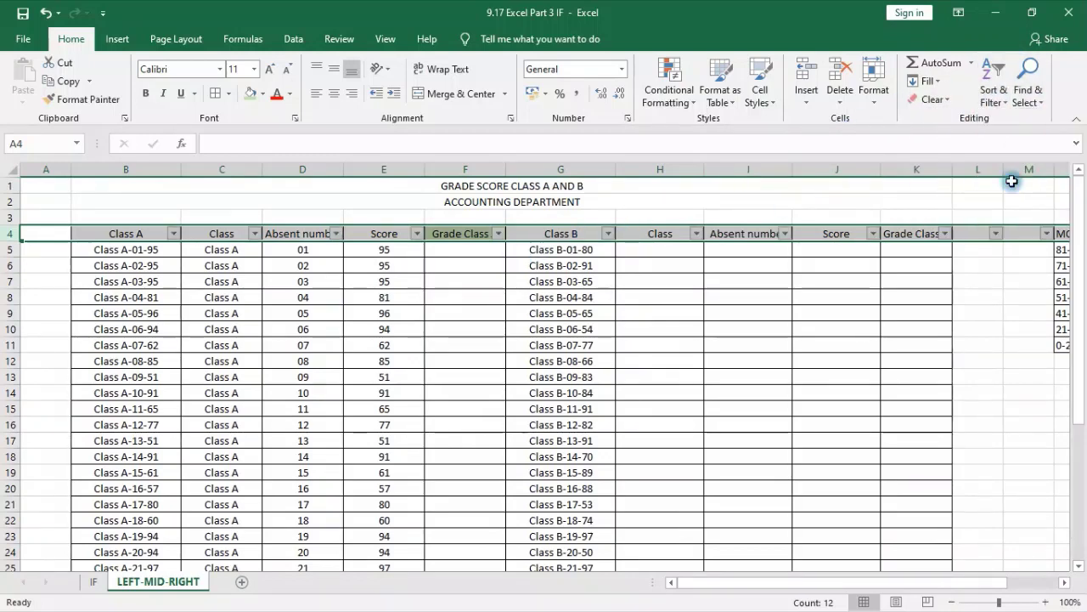
scroll(621, 403, down, 5)
scroll(604, 400, up, 5)
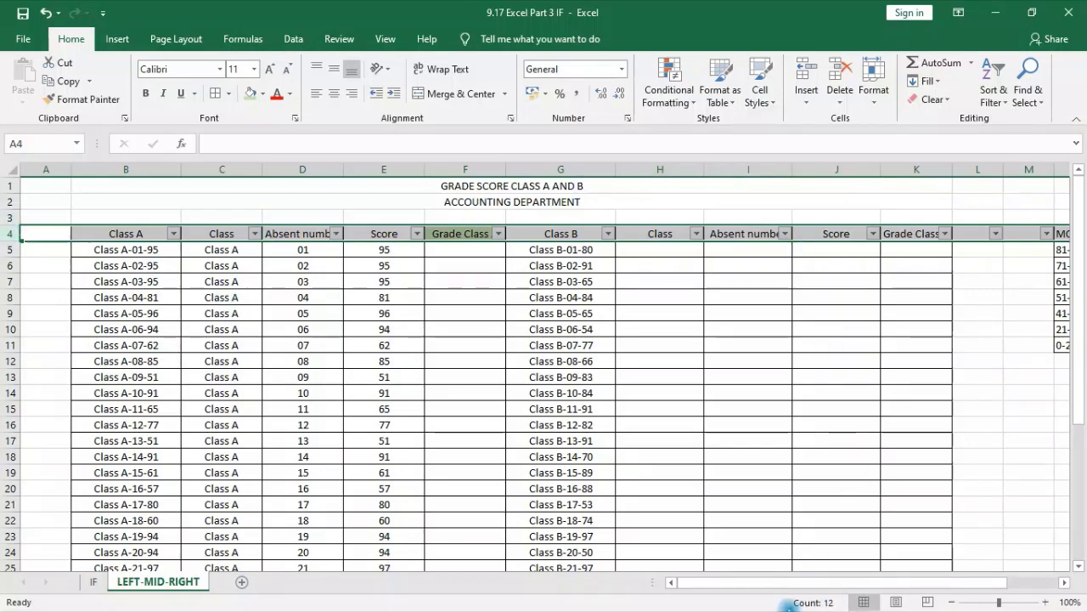
key(super)
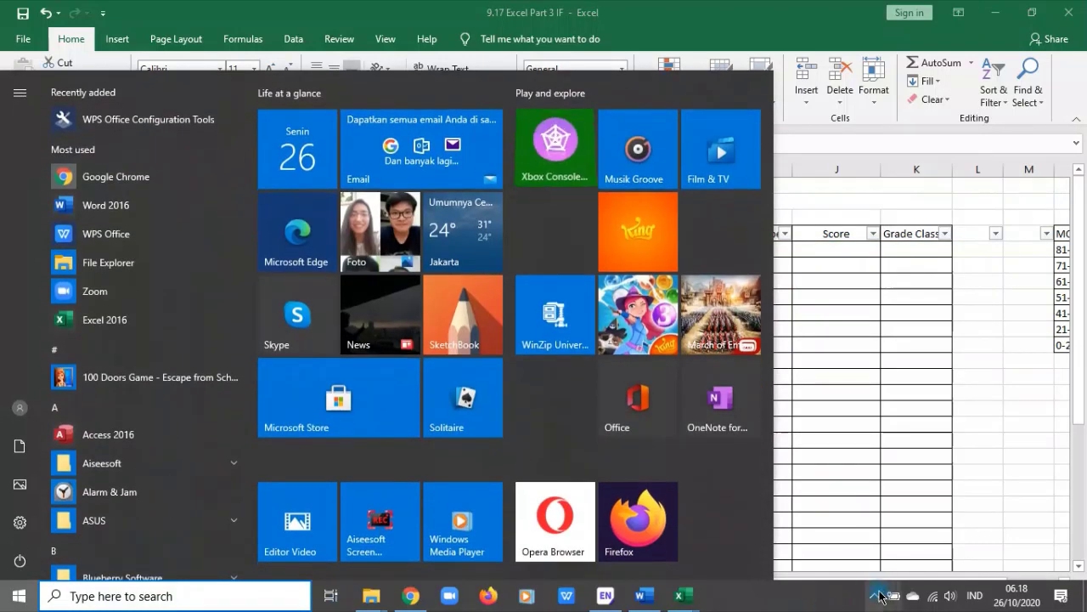
click(880, 598)
click(882, 597)
key(super)
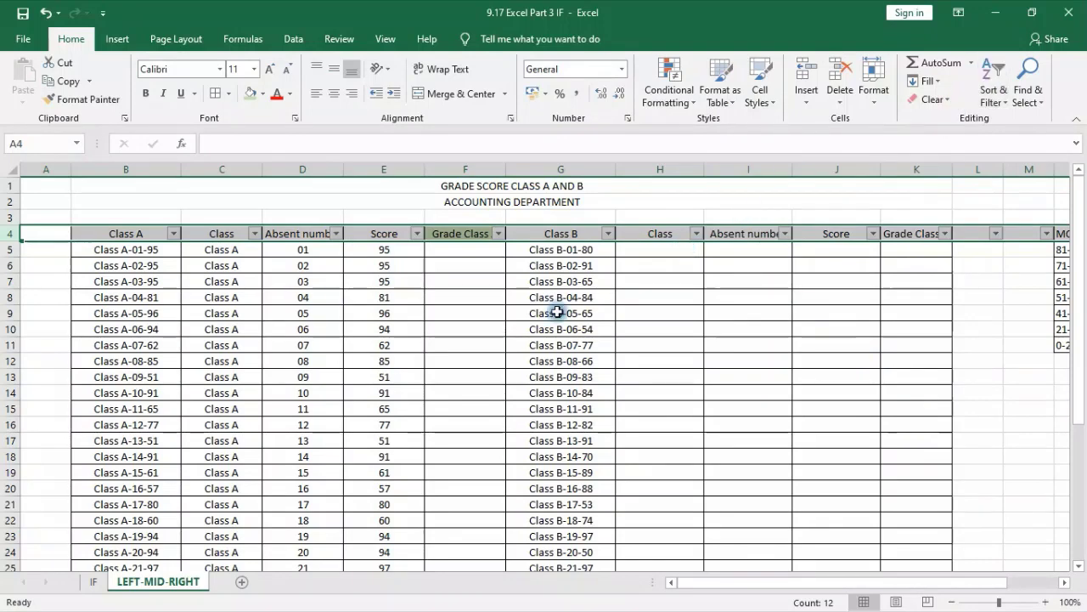
- Filter the Class A Score column to show only the value 00
click(432, 293)
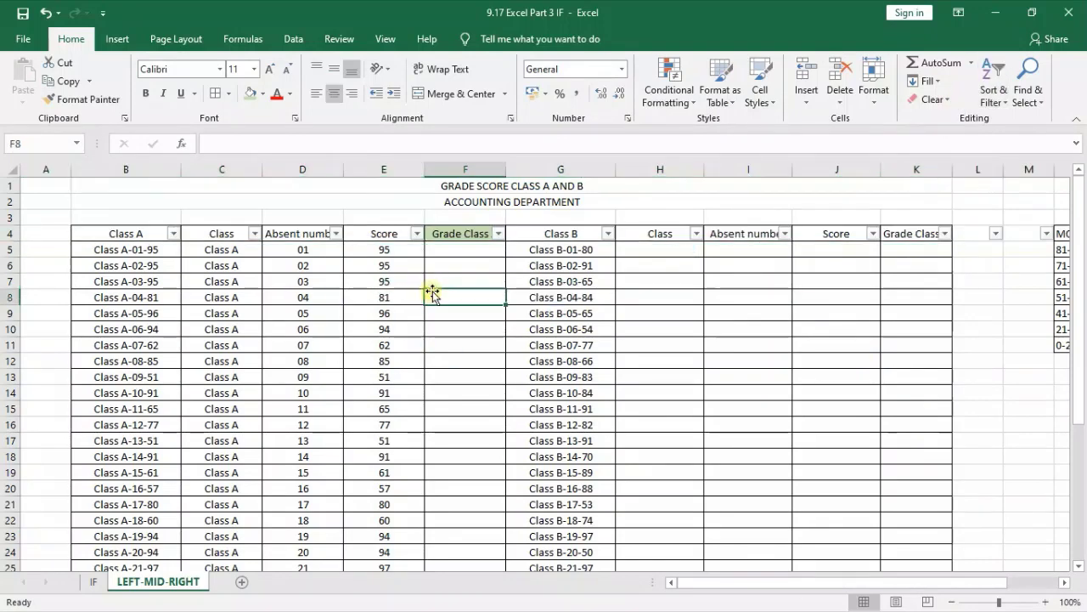
click(415, 233)
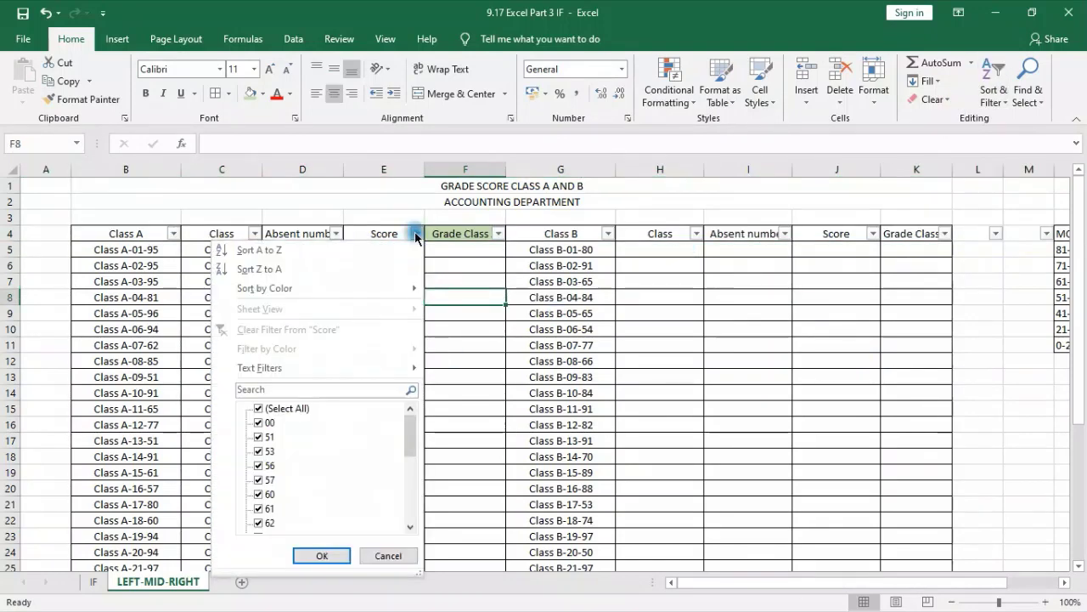
click(270, 410)
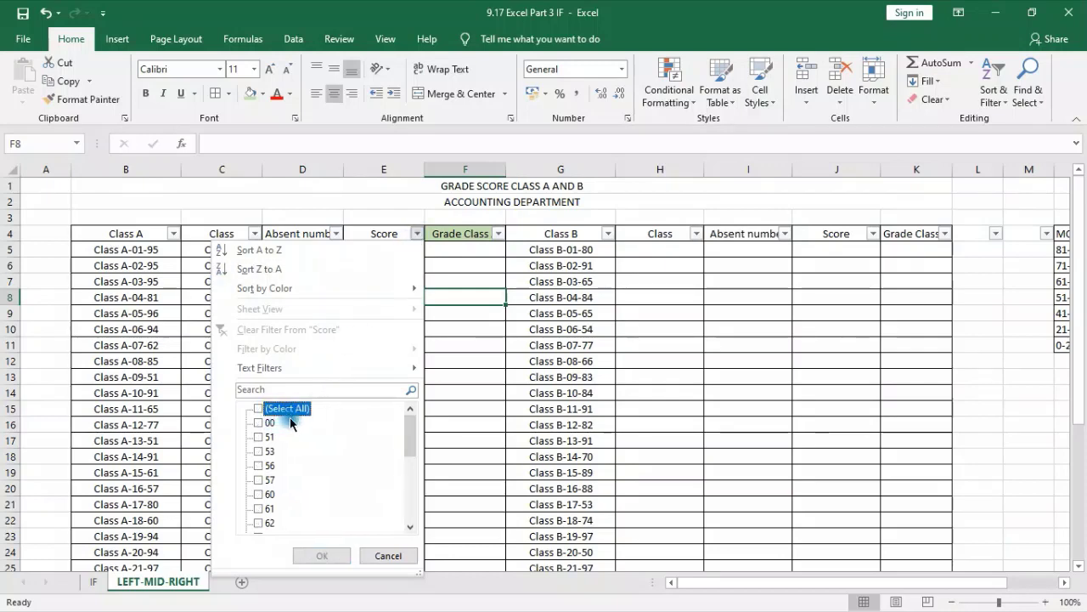
click(268, 424)
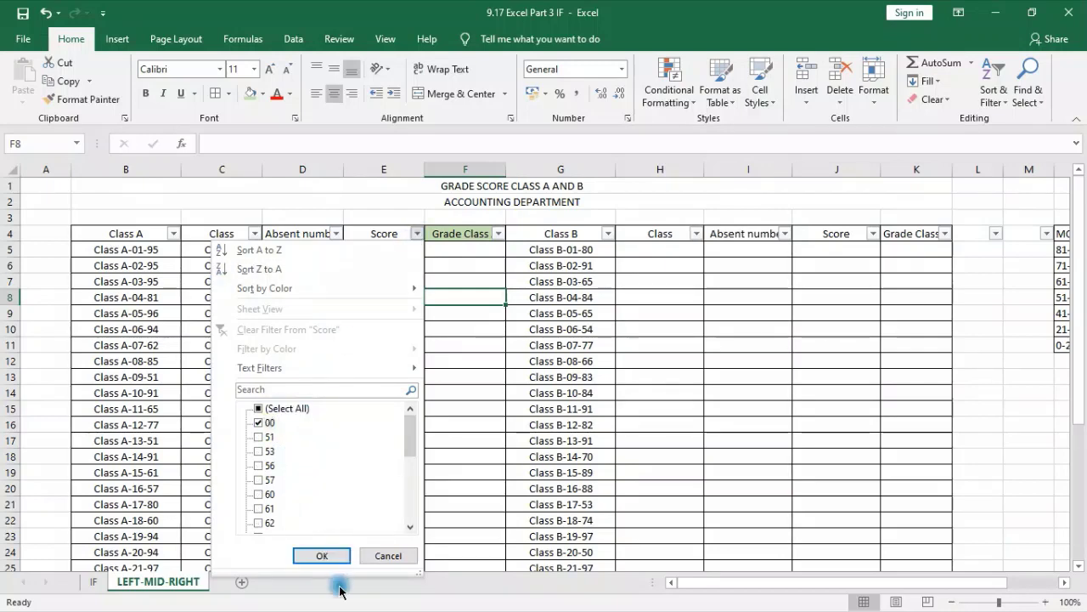
click(335, 556)
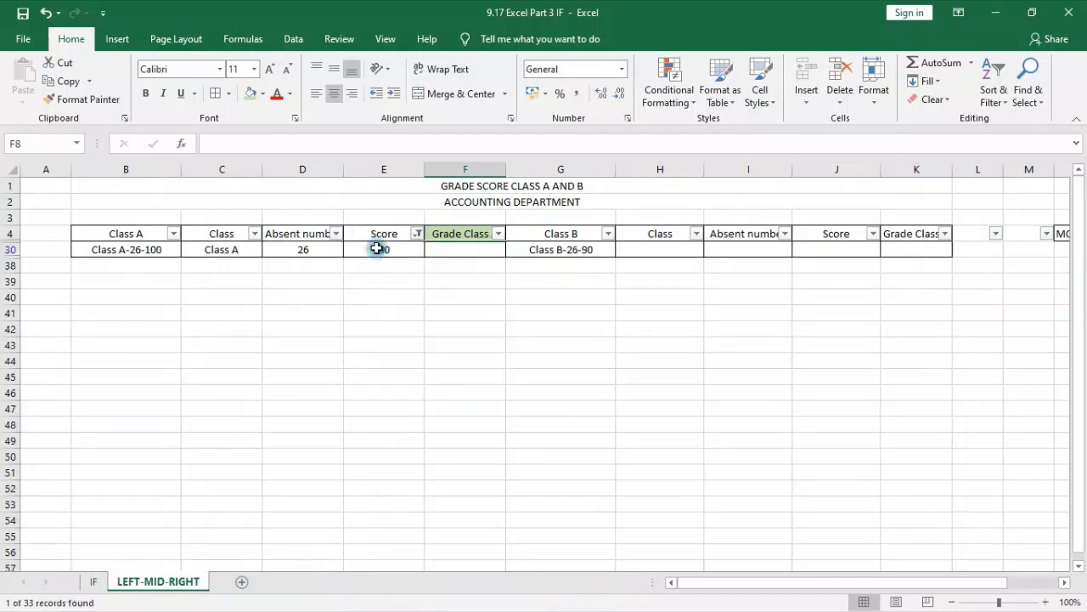
- Replace the score of code Class A-26-100 in E30 with 100
click(378, 249)
text(100)
key(Return)
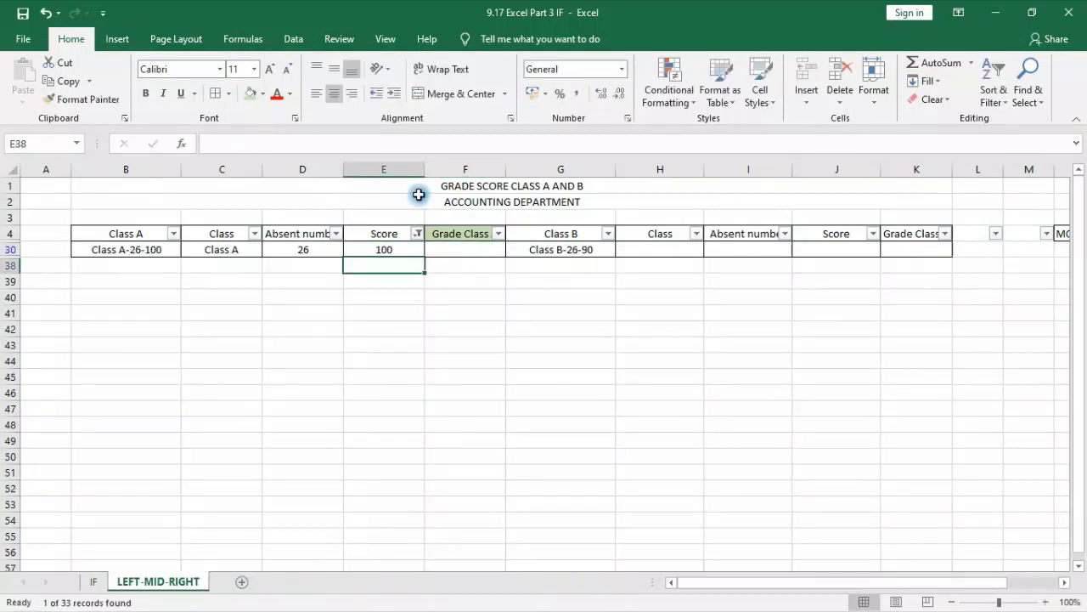
- Select all values in the Class A Score filter to show every row again
click(417, 234)
click(270, 410)
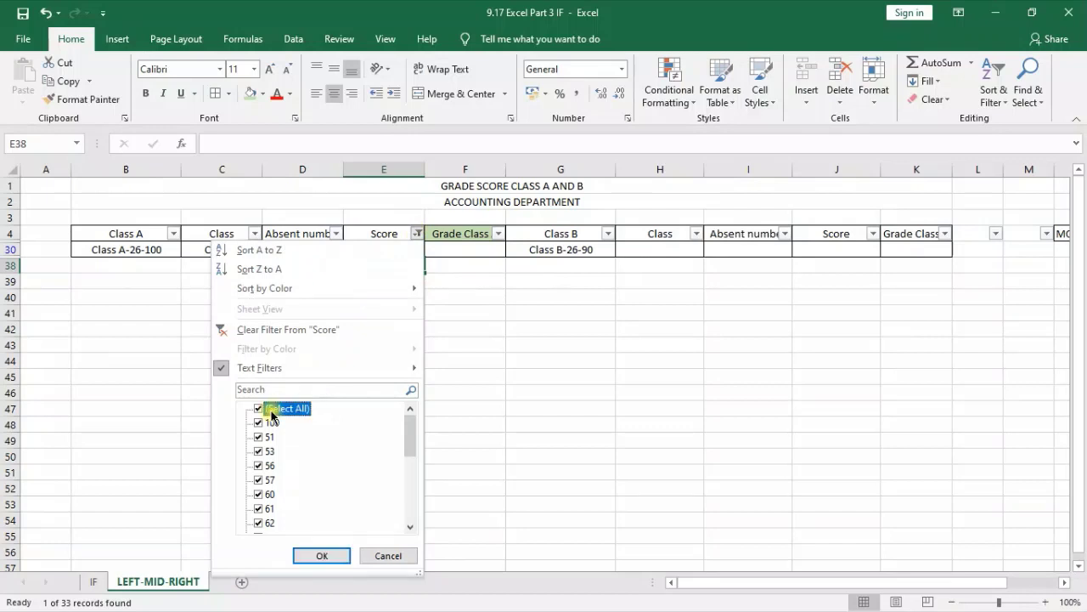
click(334, 561)
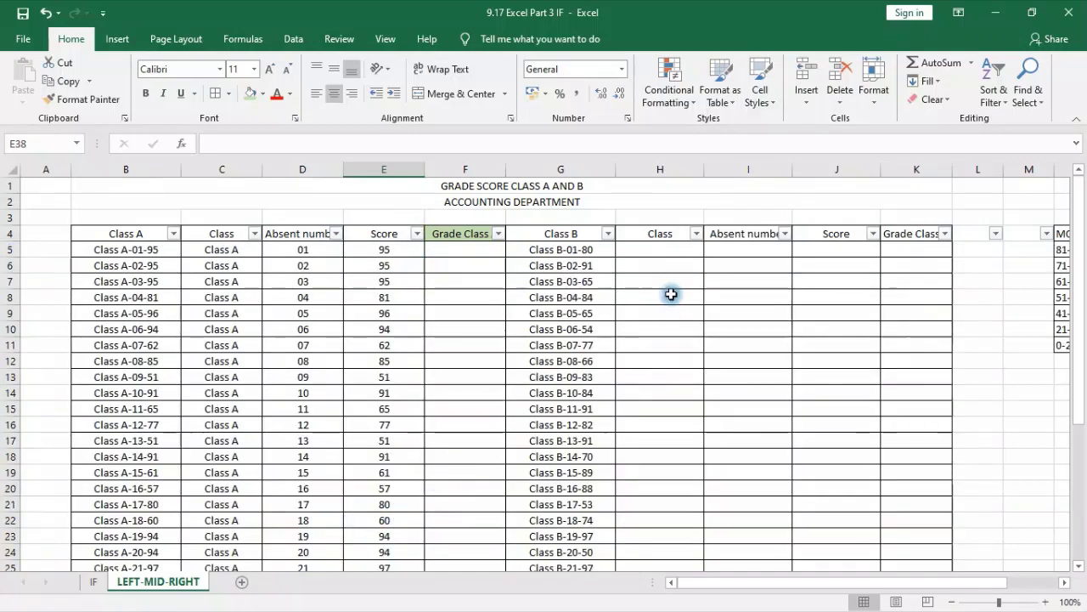
click(671, 293)
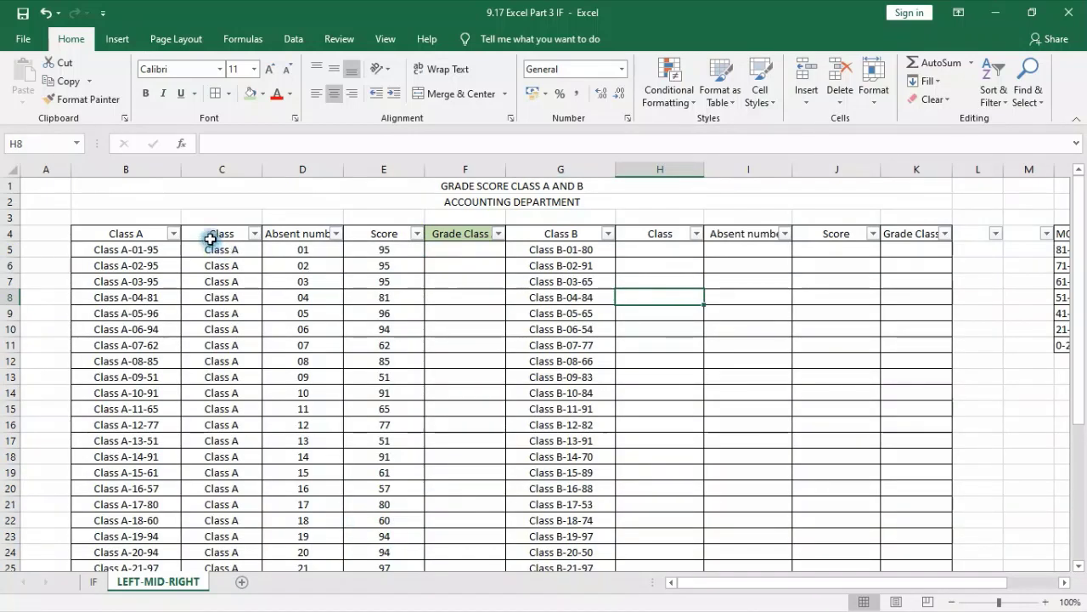
- Copy the Class A formulas in C5:E5 into the Class B columns at H5:J5
drag(219, 248, 374, 254)
key(ctrl+c)
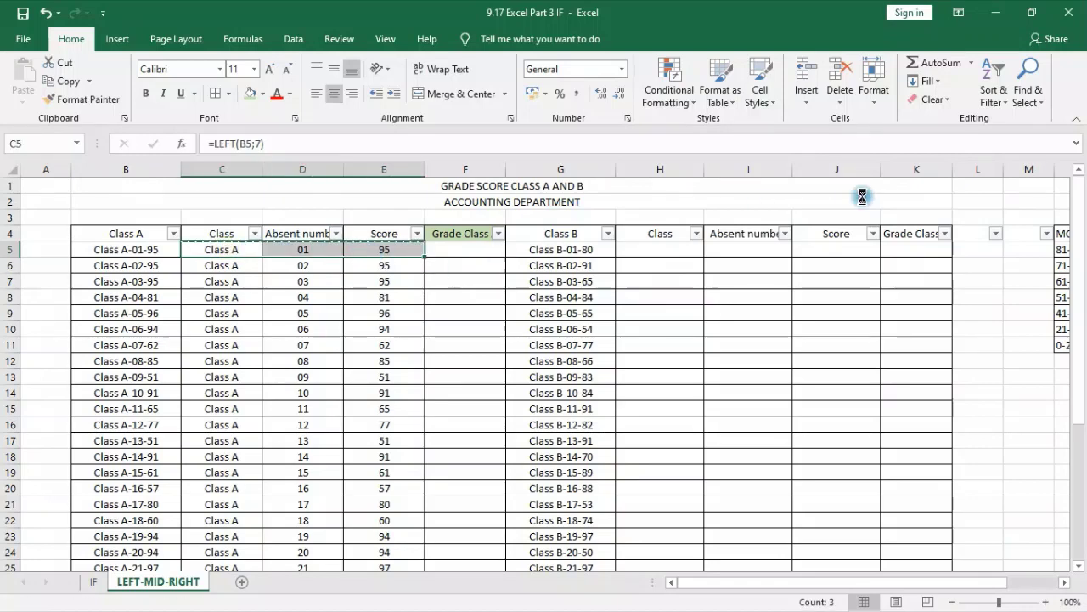
click(659, 250)
key(ctrl+v)
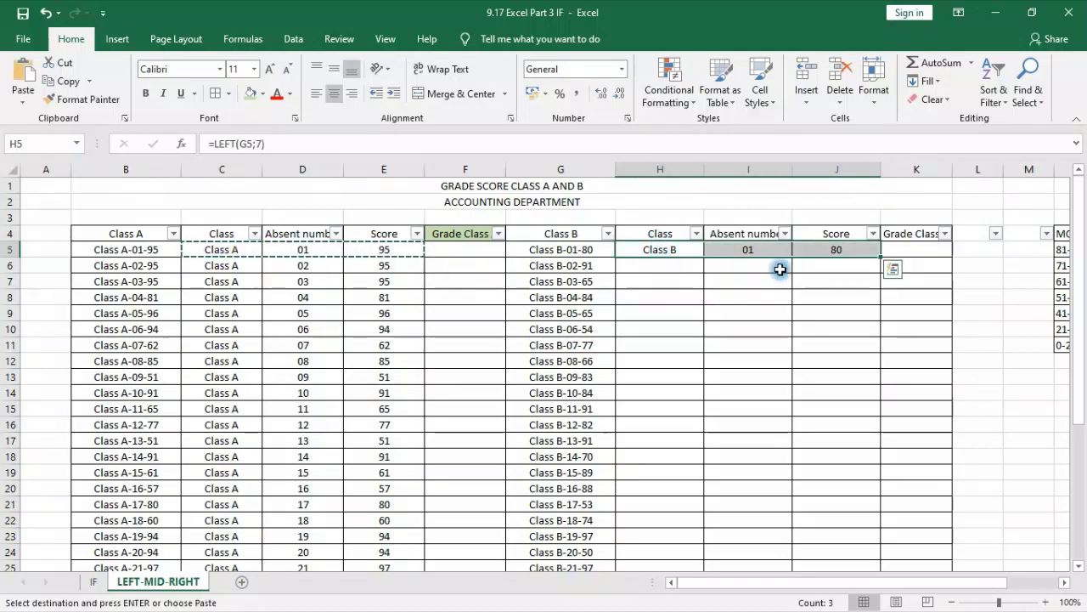
- Fill the Class B formulas in H5:J5 down through row 37 of the table
click(846, 250)
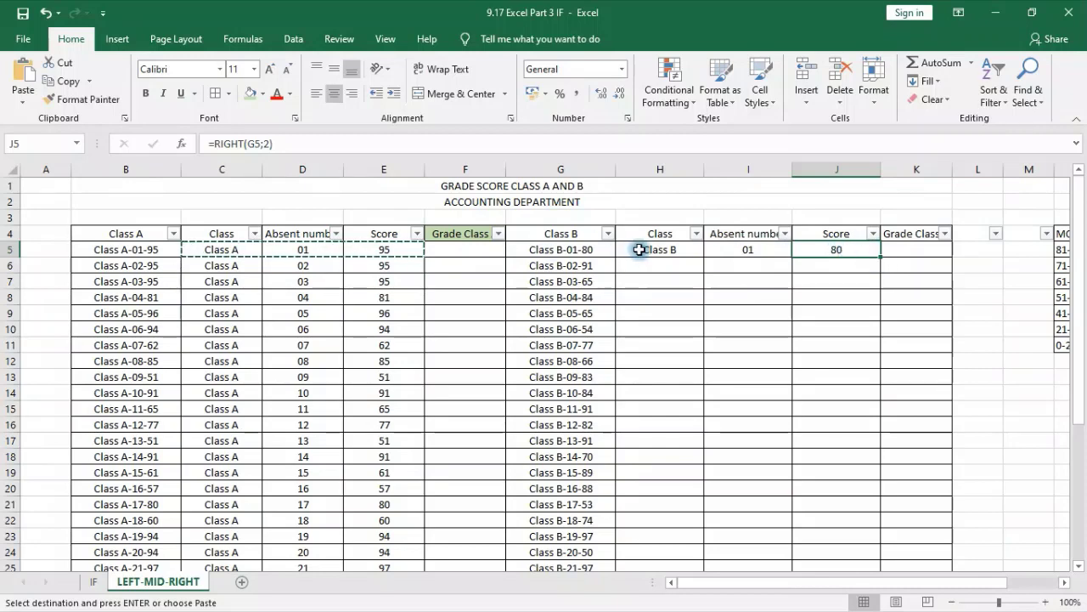
drag(638, 249, 836, 248)
click(884, 262)
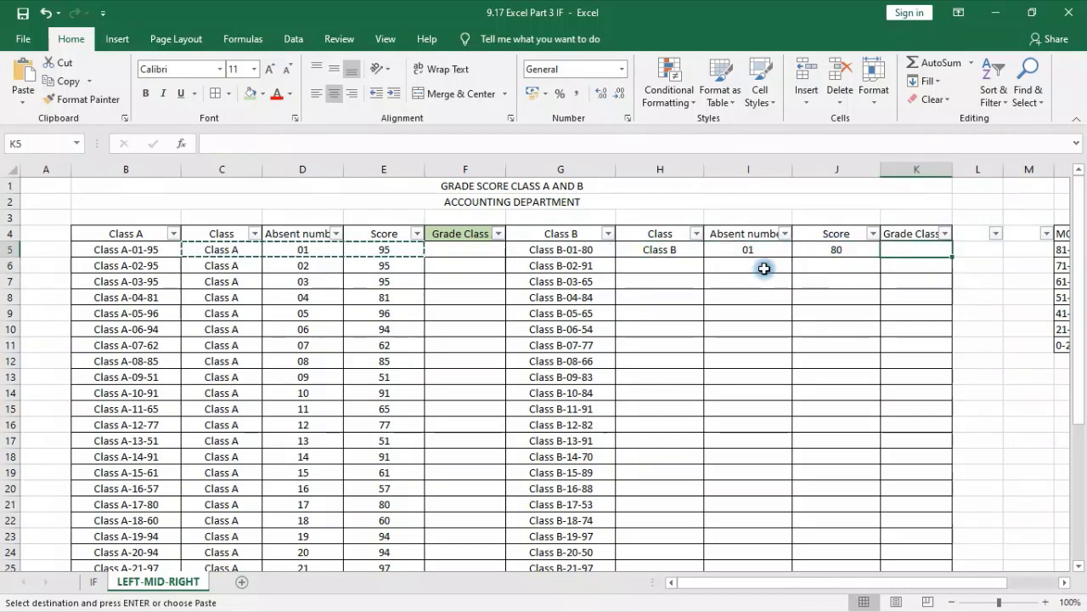
drag(659, 248, 868, 250)
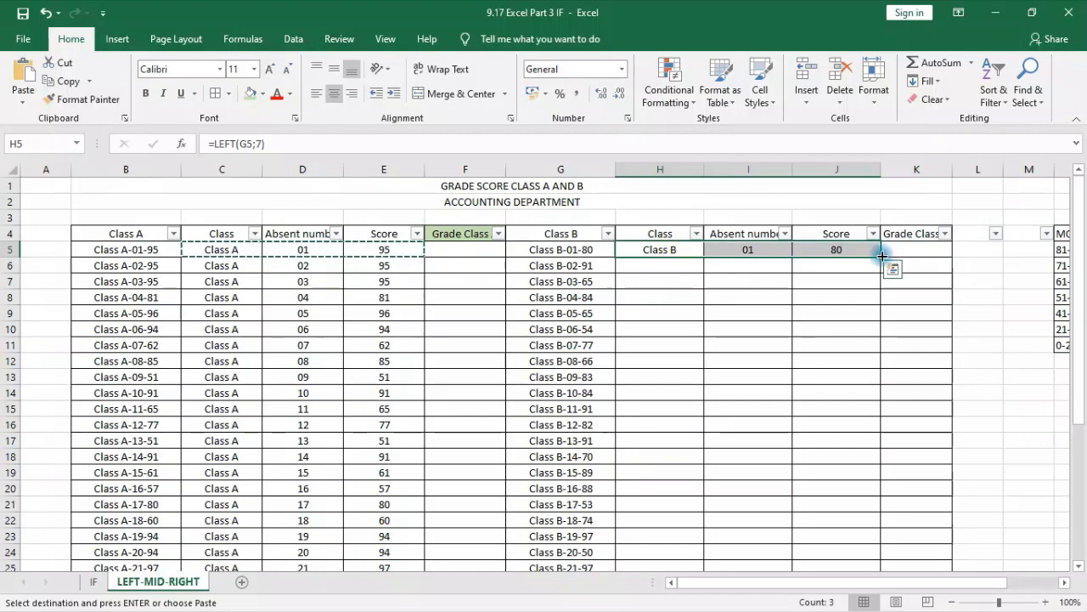
double_click(886, 254)
scroll(613, 305, down, 4)
scroll(613, 306, down, 3)
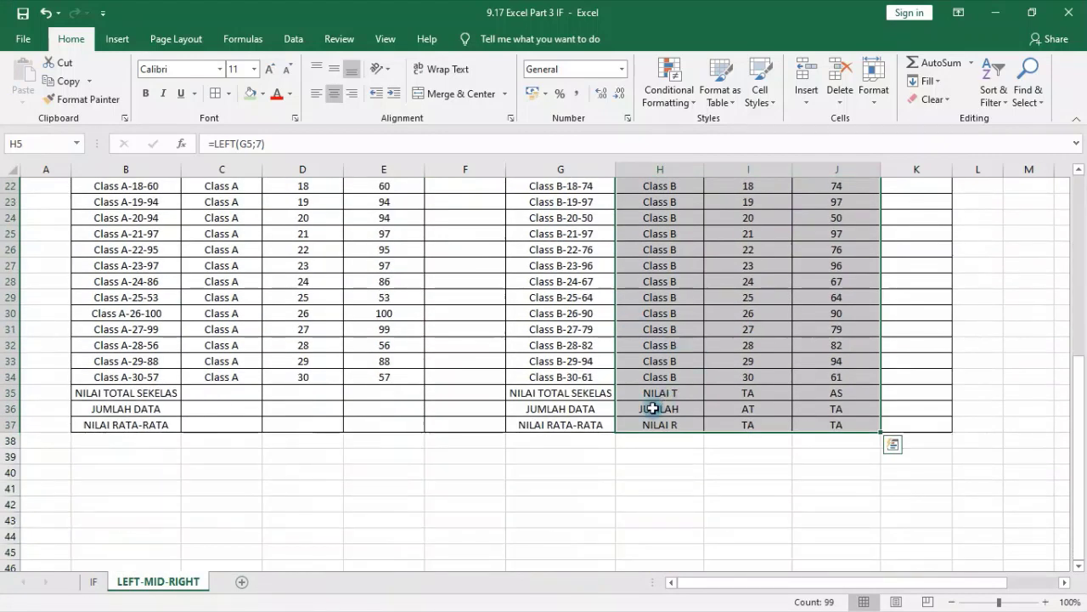
- Clear the filled formulas from the Class B summary rows in H35:J37
drag(654, 392, 822, 425)
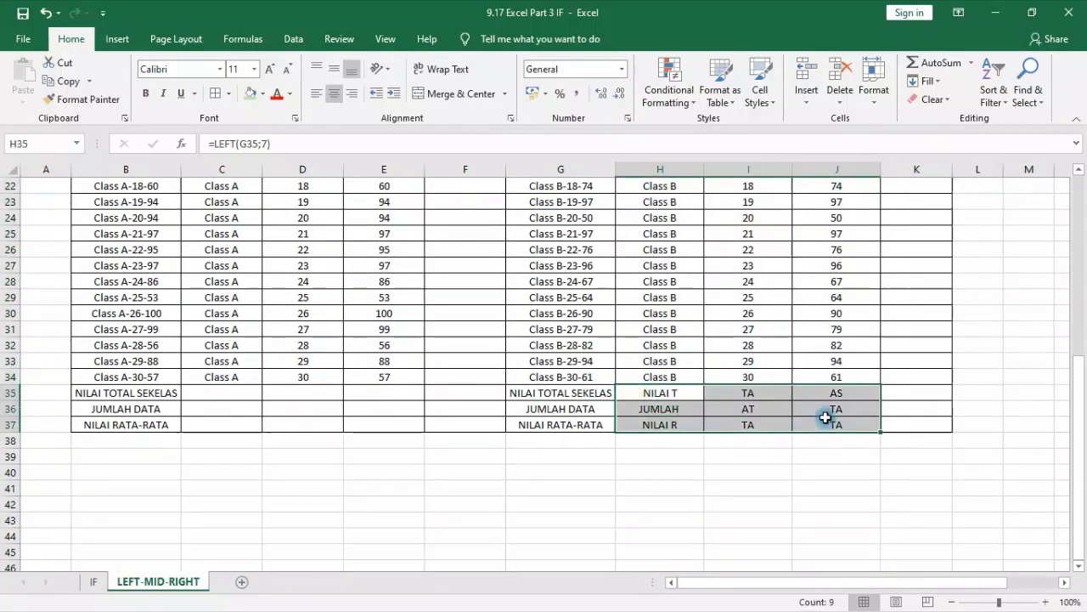
key(Delete)
scroll(782, 381, up, 7)
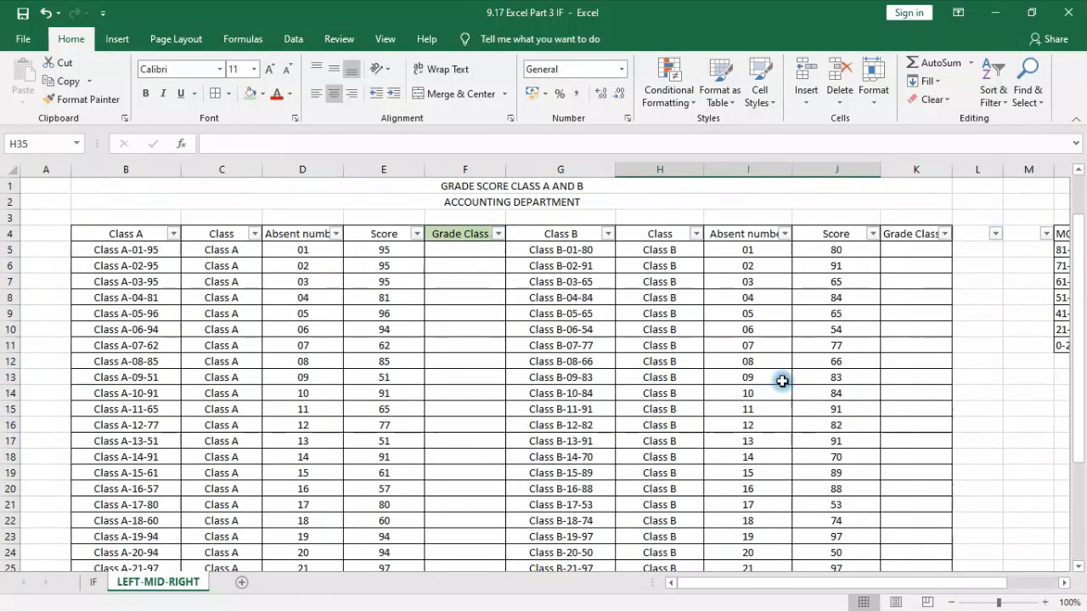
- Check the Class B Score filter list for three-digit scores cut to 00, keeping all values selected
click(872, 233)
click(745, 408)
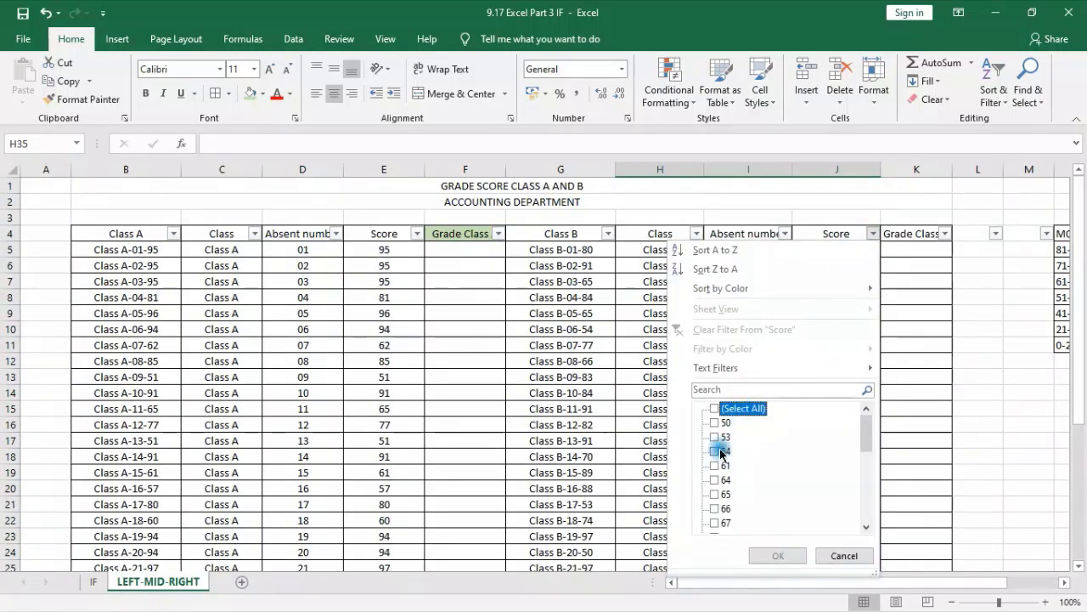
click(743, 408)
scroll(747, 425, down, 5)
click(780, 556)
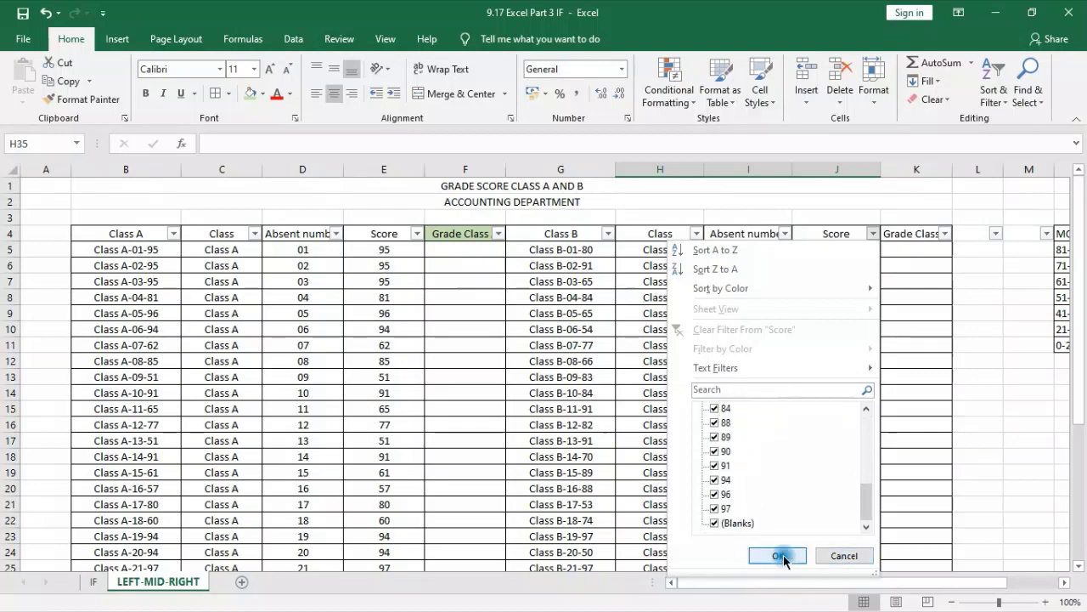
- Turn off filtering for the table's header row
click(918, 360)
click(994, 84)
click(1015, 177)
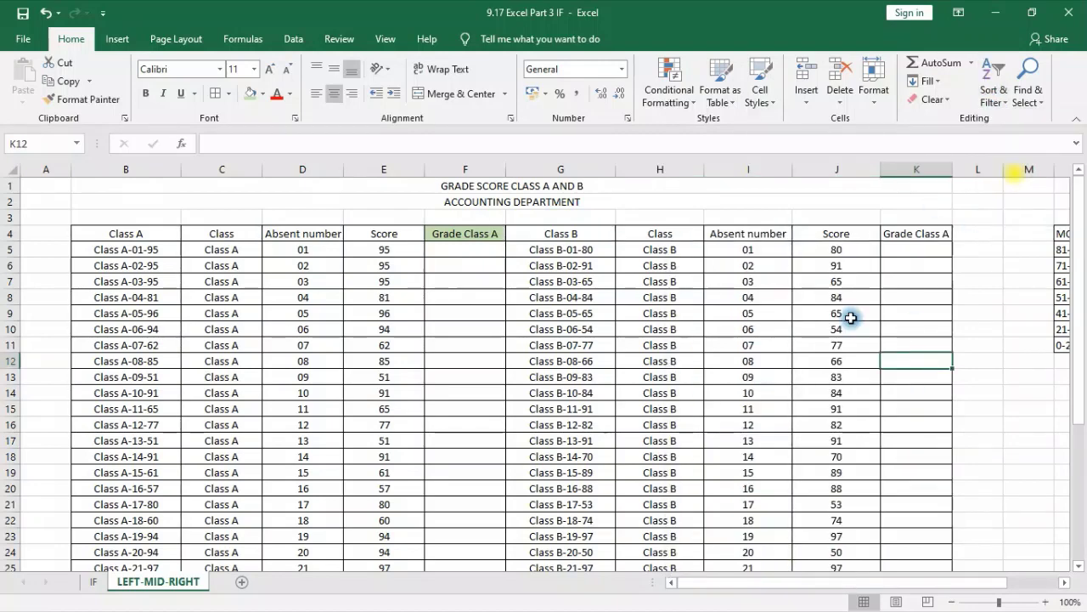
- Examine the Class A scores, the empty Grade Class A column and the score-to-grade table in N4:O11
click(454, 326)
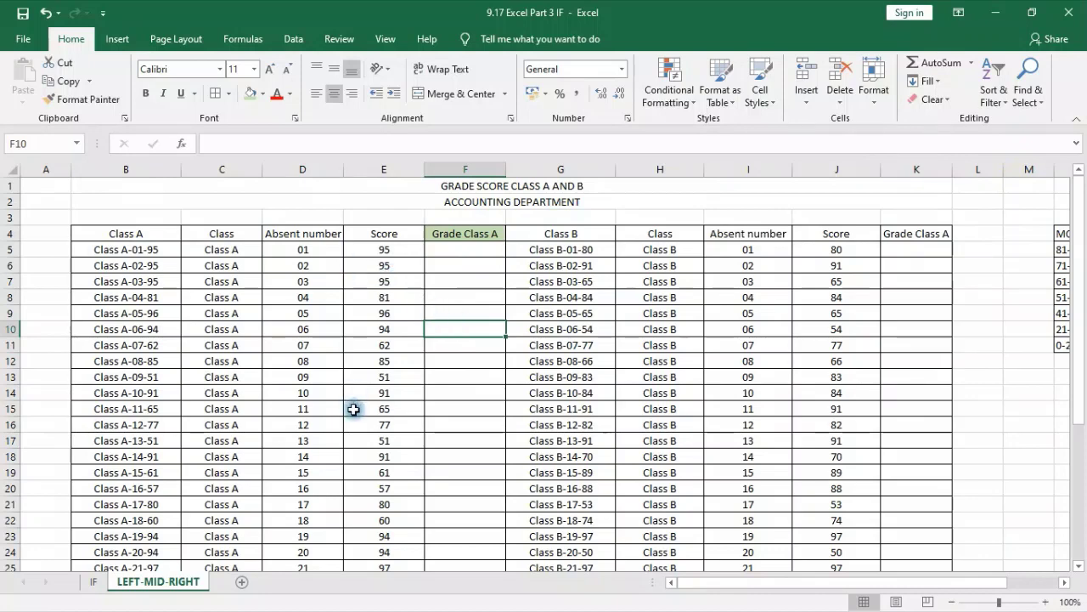
scroll(369, 427, down, 4)
click(383, 459)
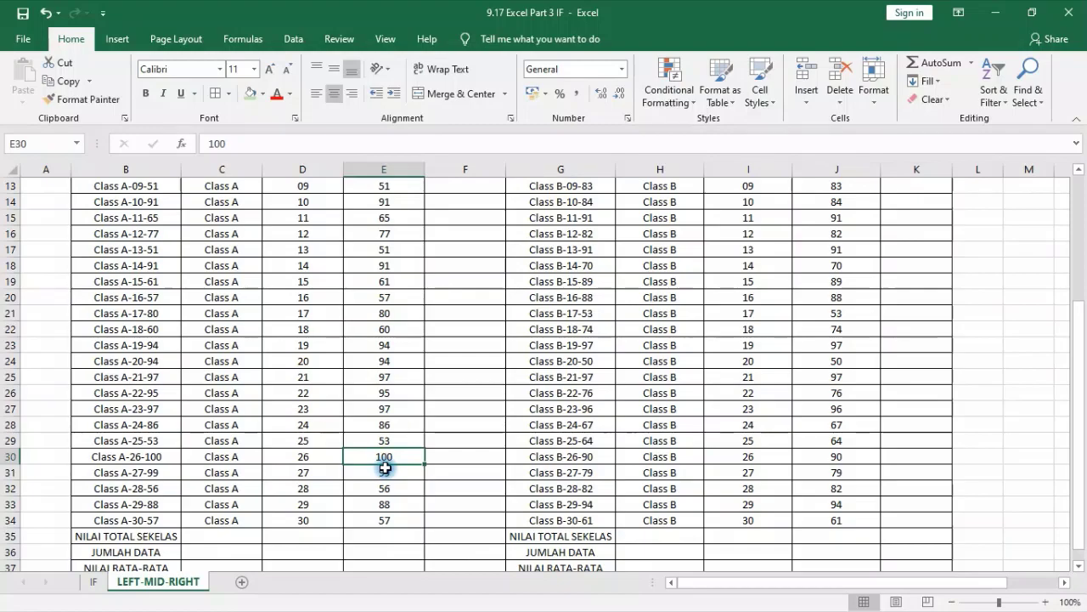
scroll(389, 463, up, 4)
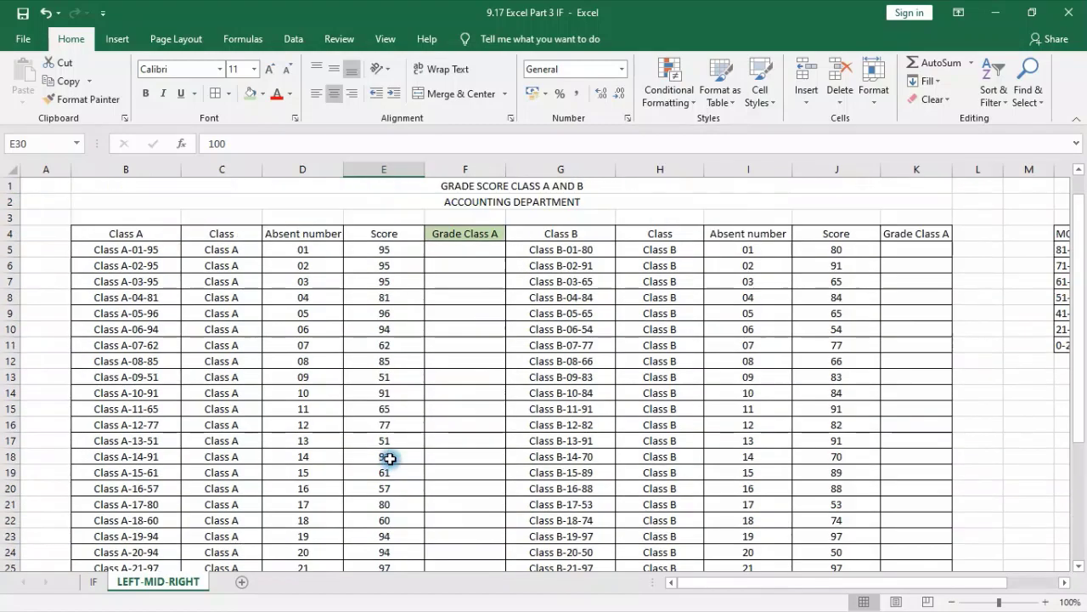
scroll(389, 458, down, 1)
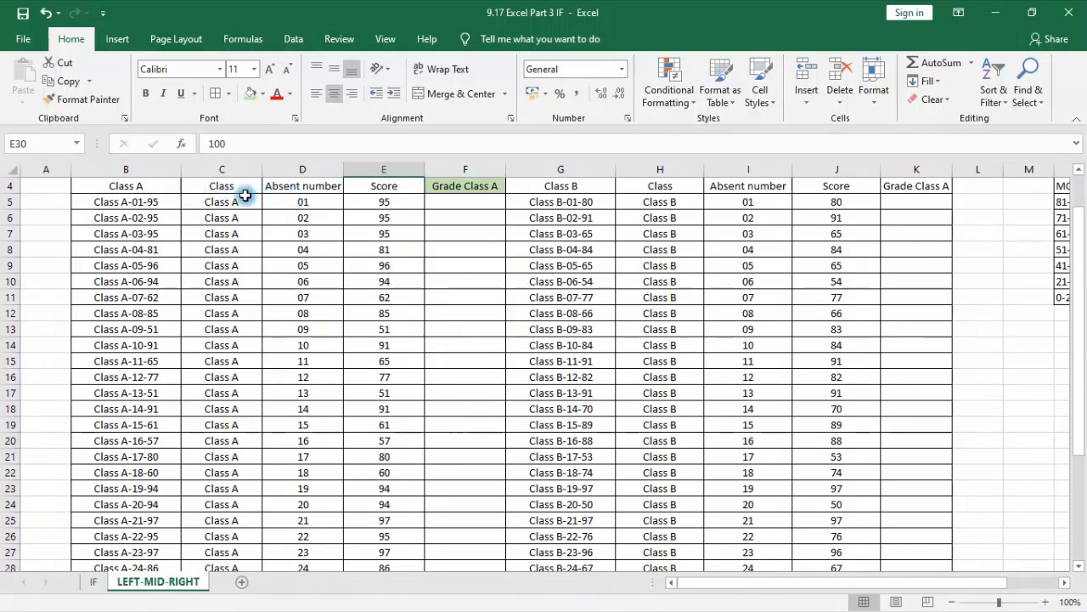
click(458, 203)
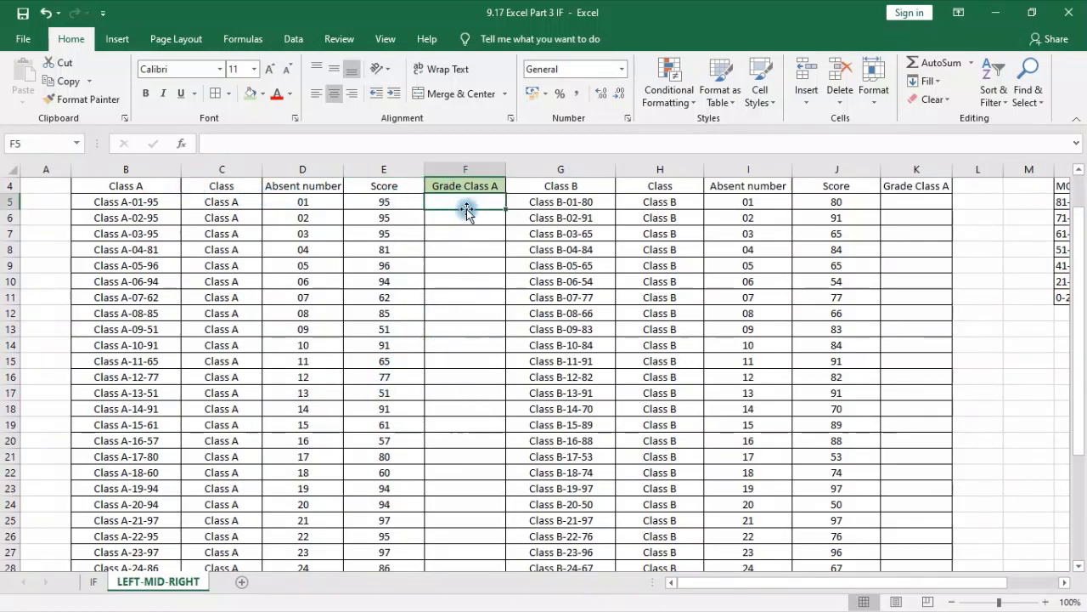
drag(768, 581, 890, 584)
click(224, 206)
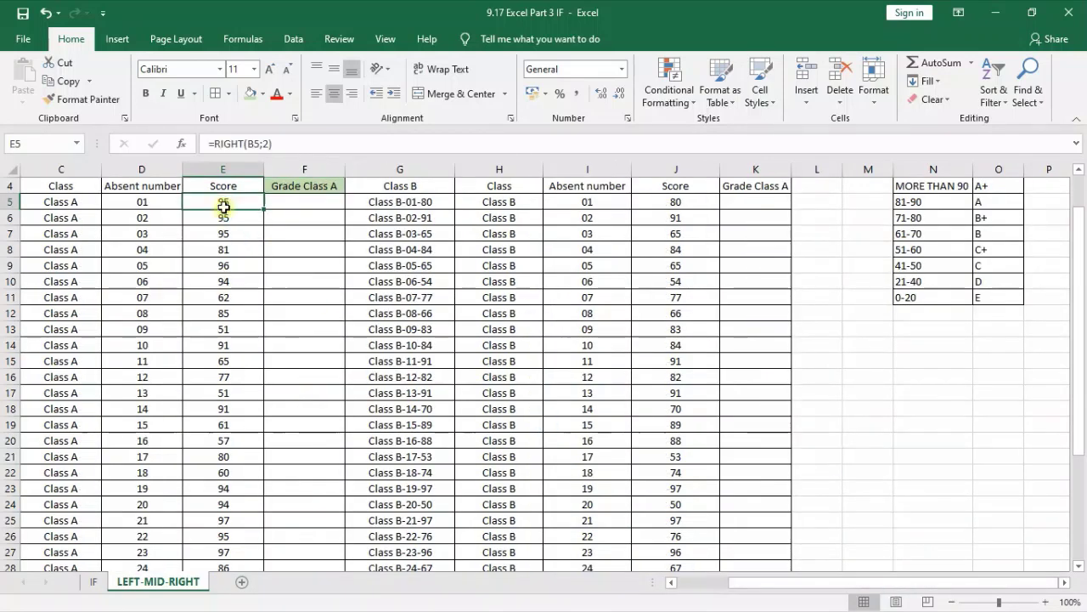
click(224, 184)
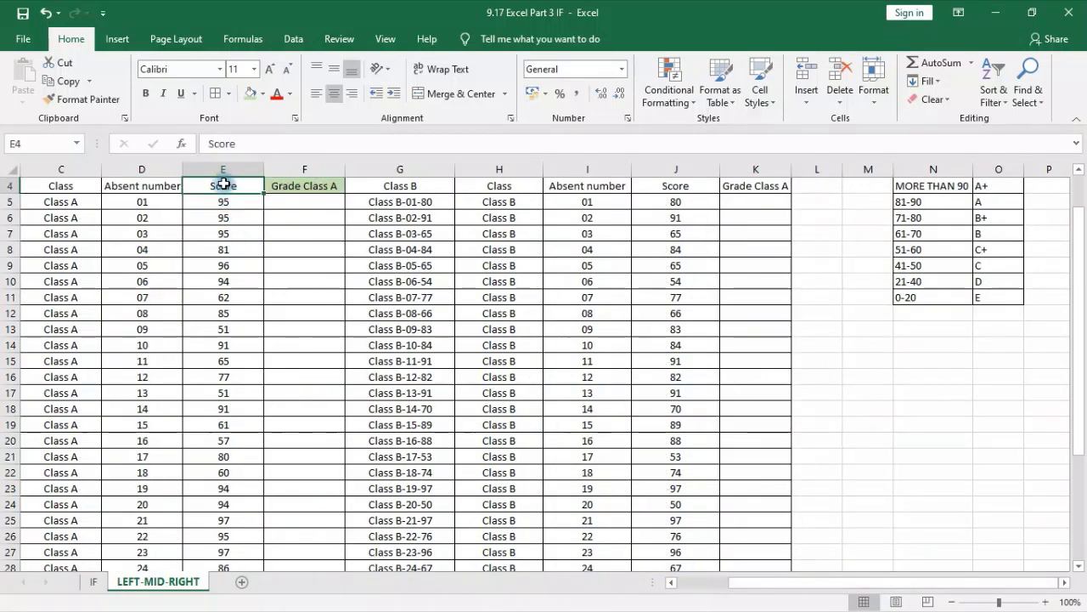
click(306, 202)
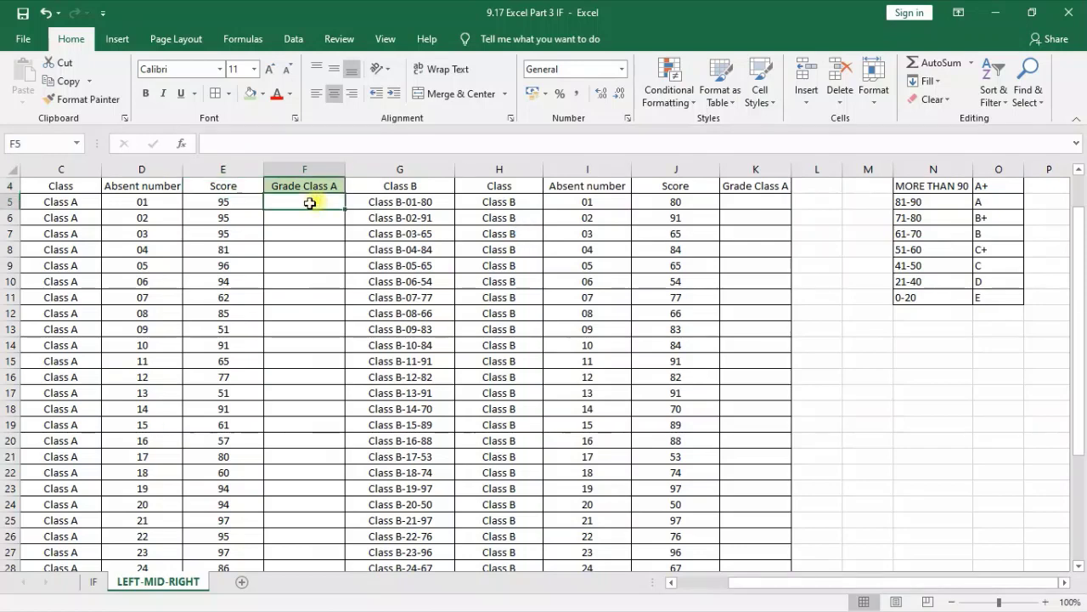
click(235, 205)
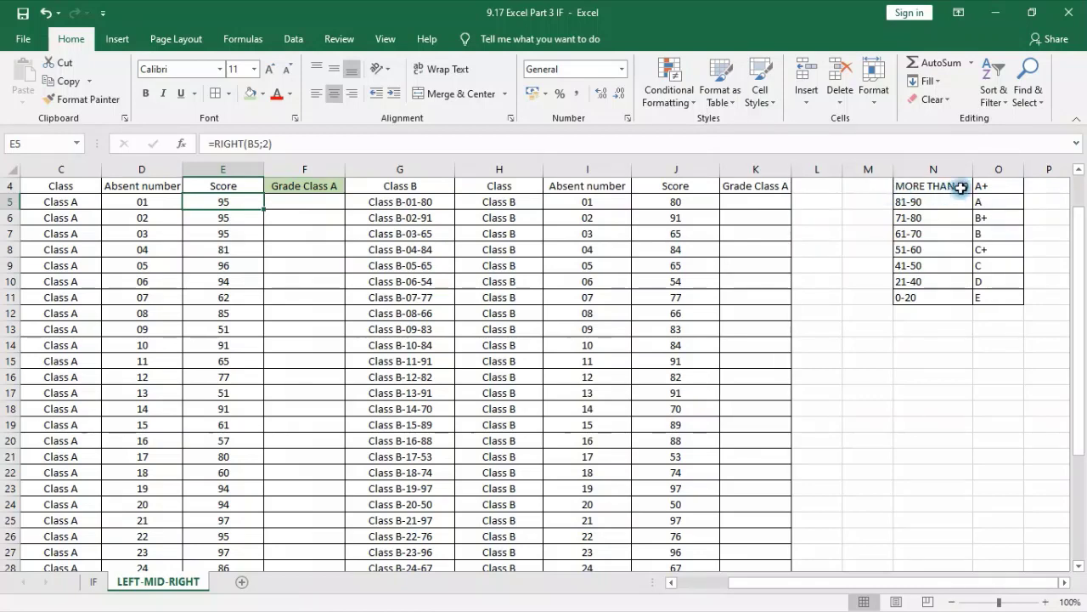
drag(962, 181, 994, 297)
click(978, 377)
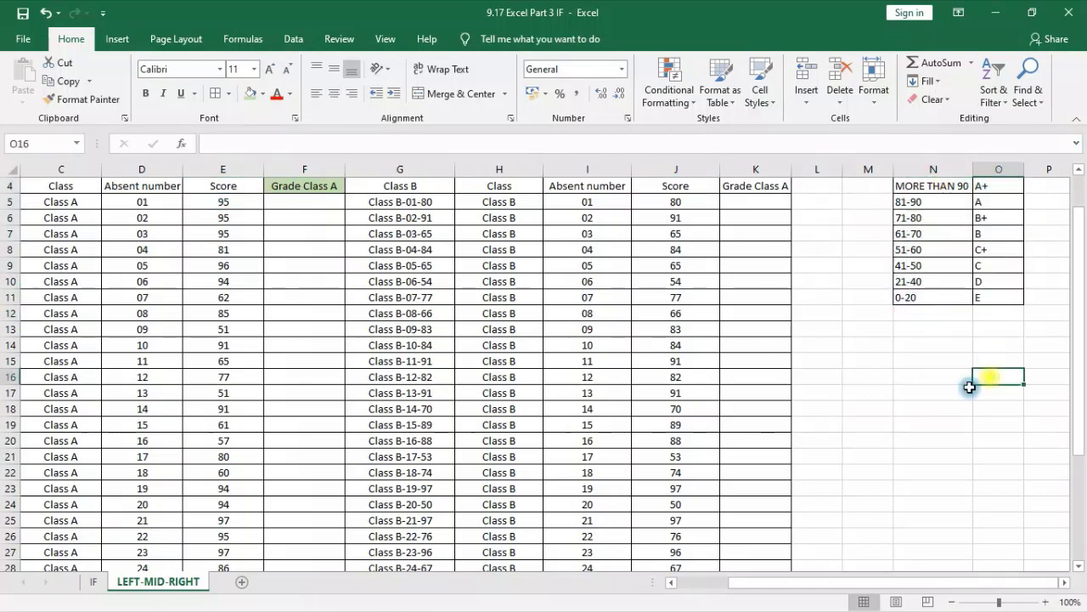
click(303, 169)
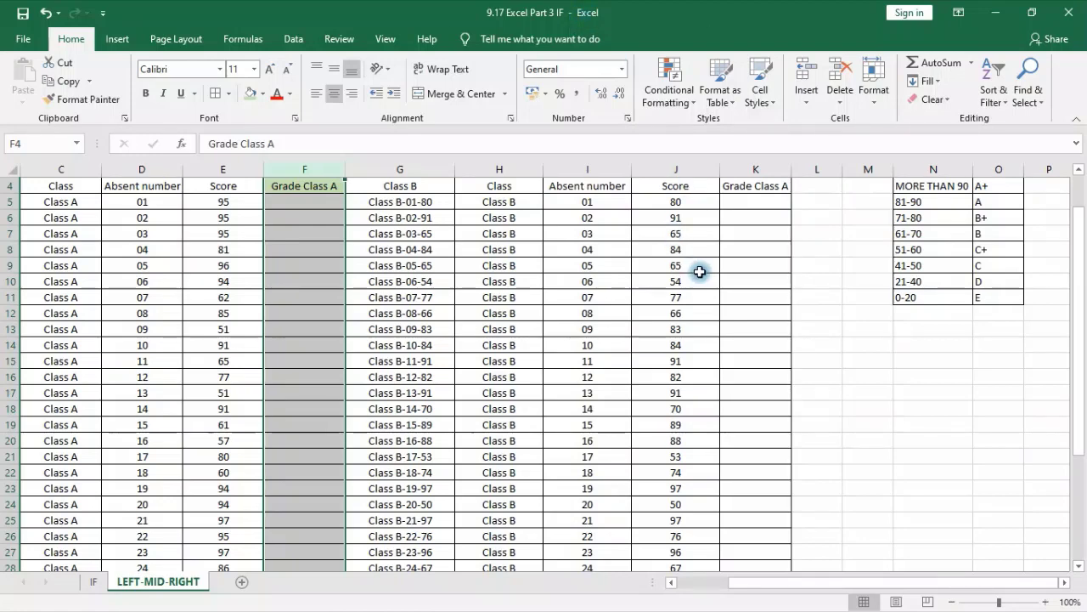
click(306, 235)
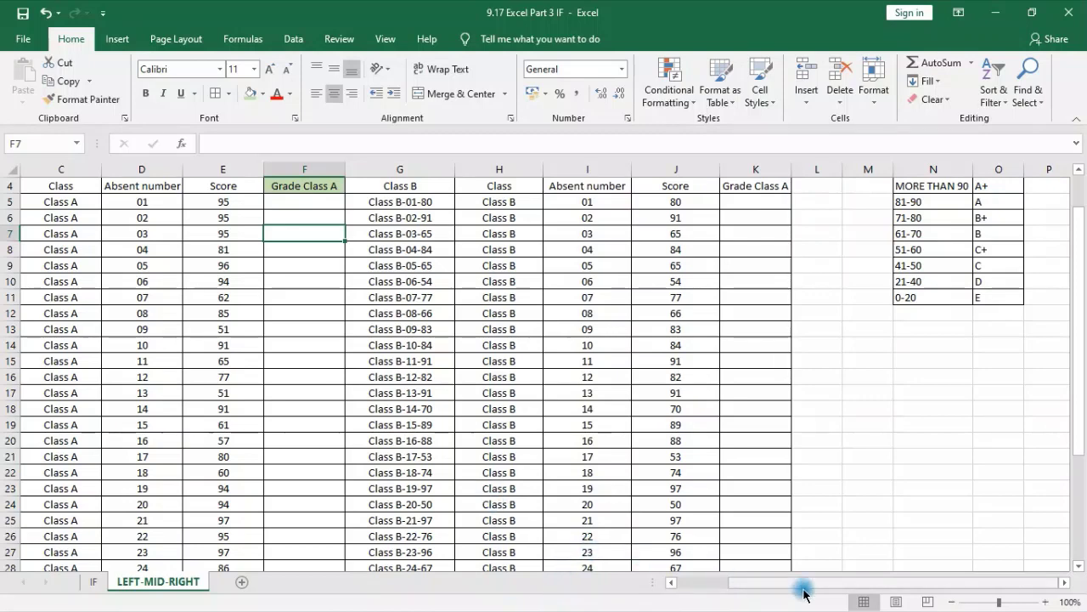
- Insert a blank column between the Grade Class A and Class B columns
drag(832, 585, 786, 583)
click(536, 167)
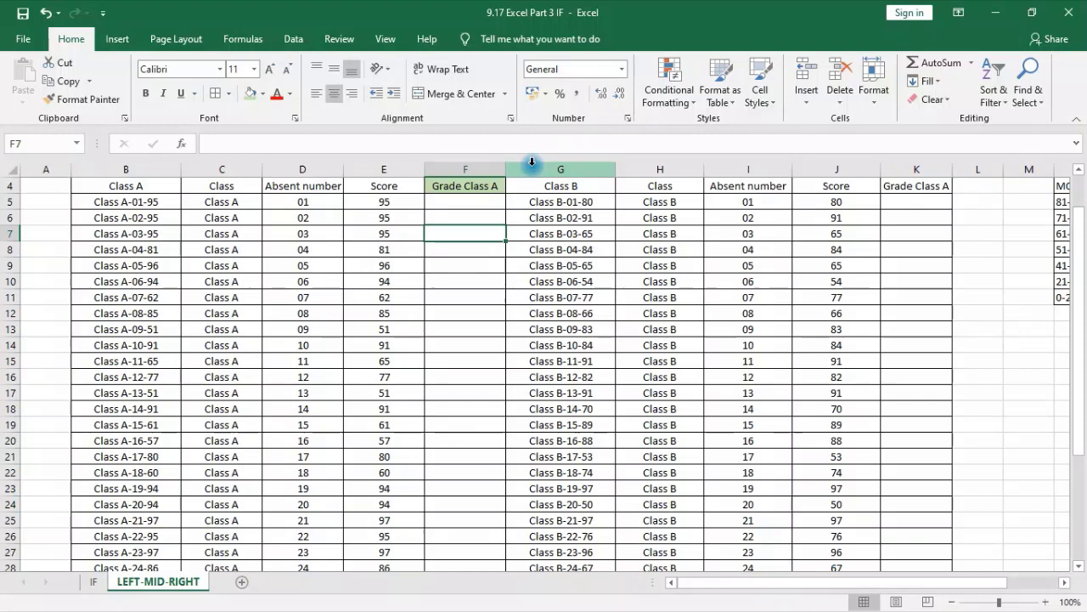
right_click(520, 289)
click(562, 400)
click(533, 182)
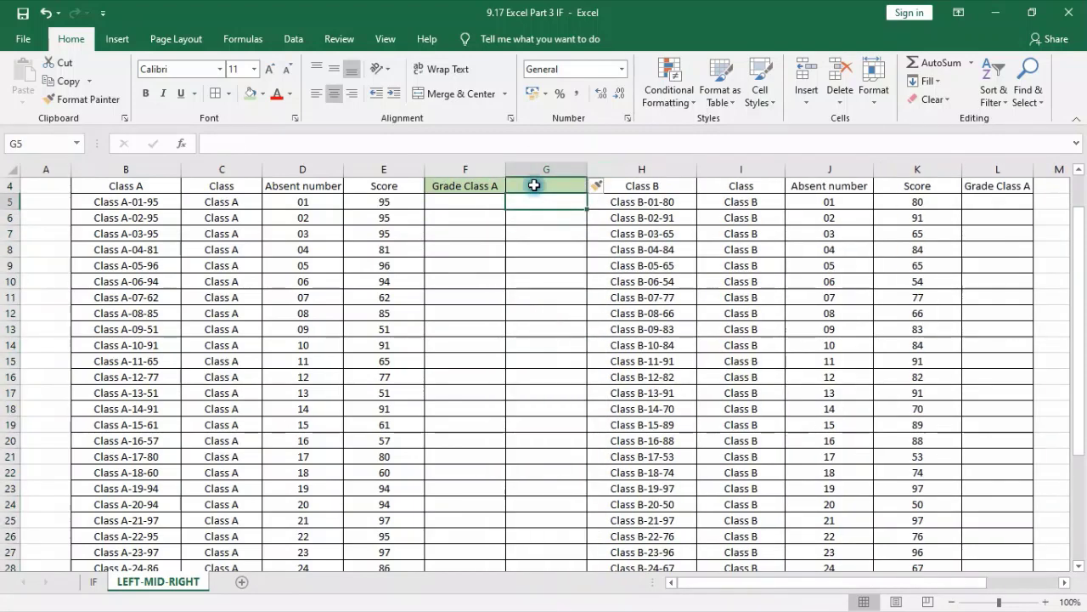
drag(213, 161, 402, 171)
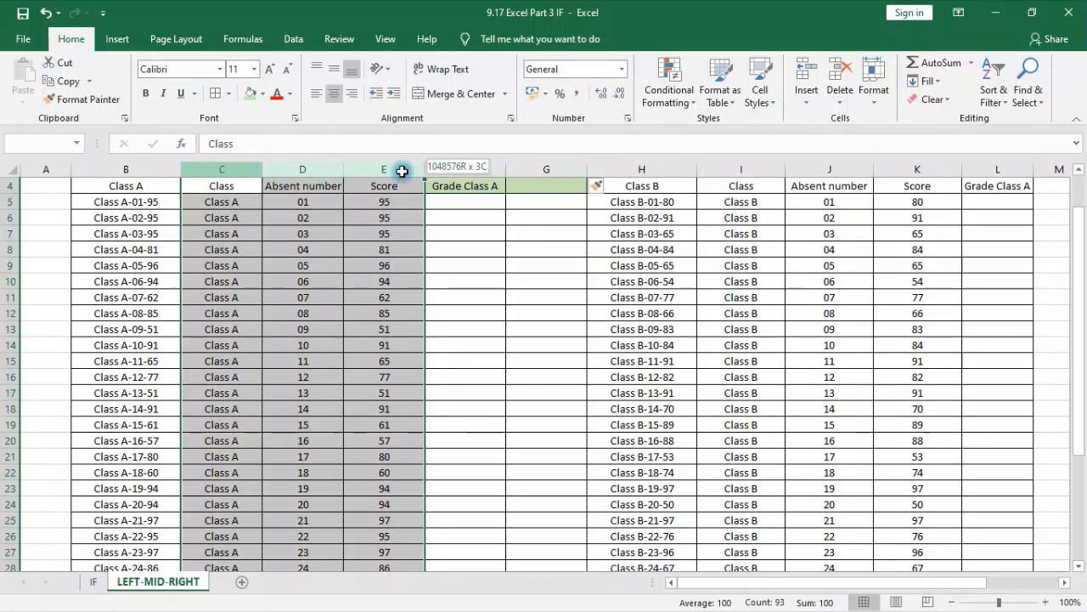
drag(402, 170, 478, 214)
click(389, 167)
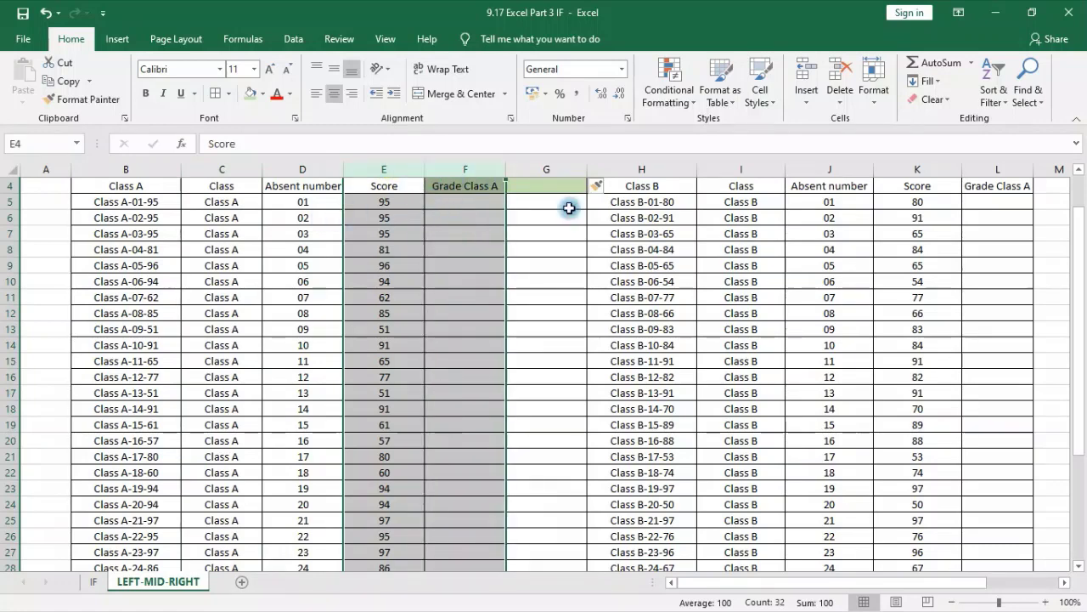
click(531, 187)
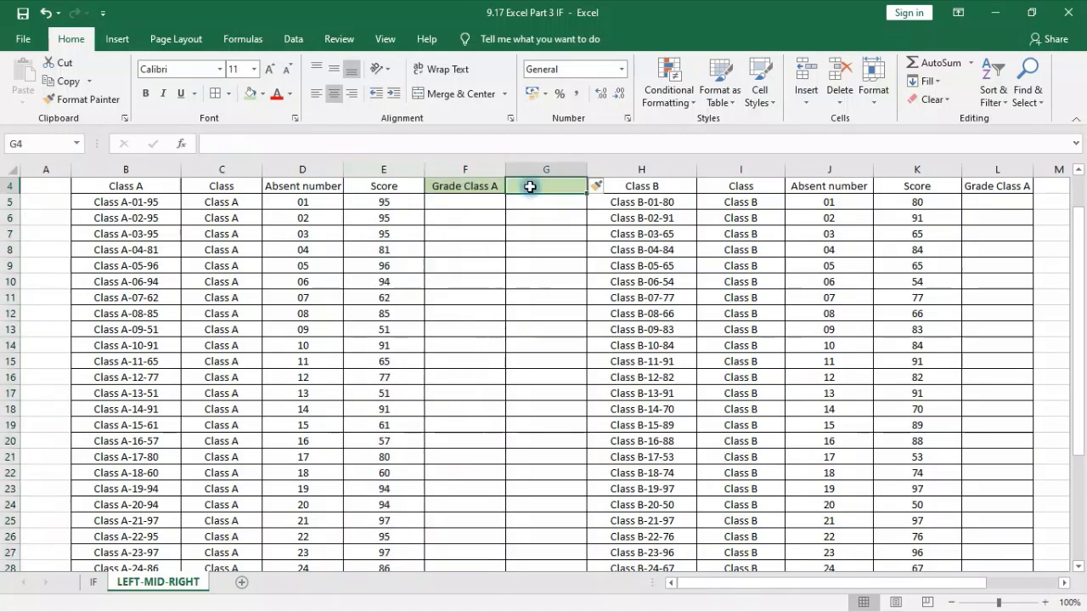
click(539, 205)
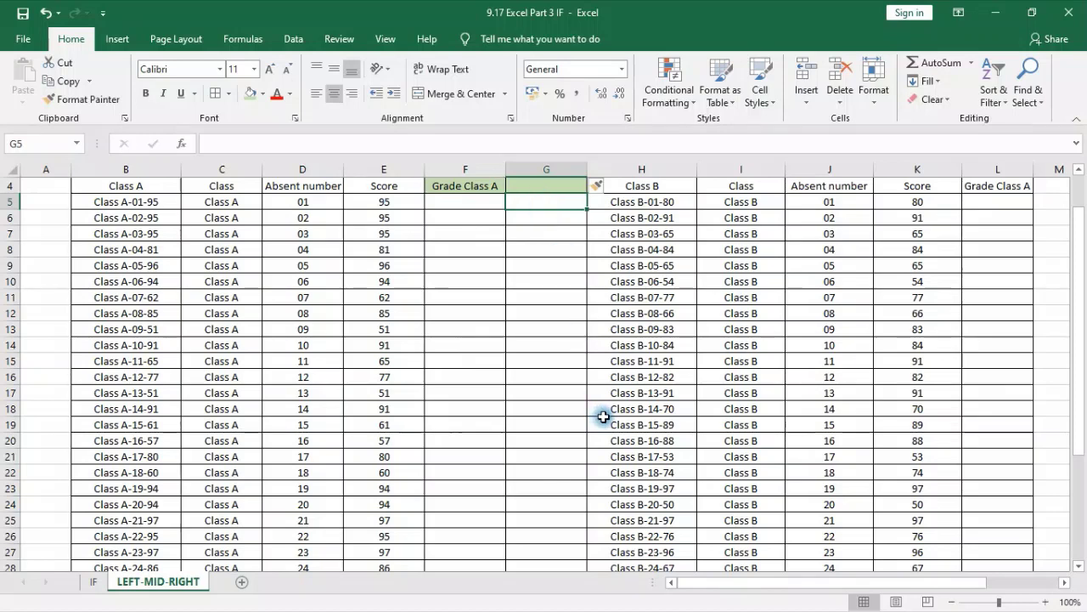
click(538, 170)
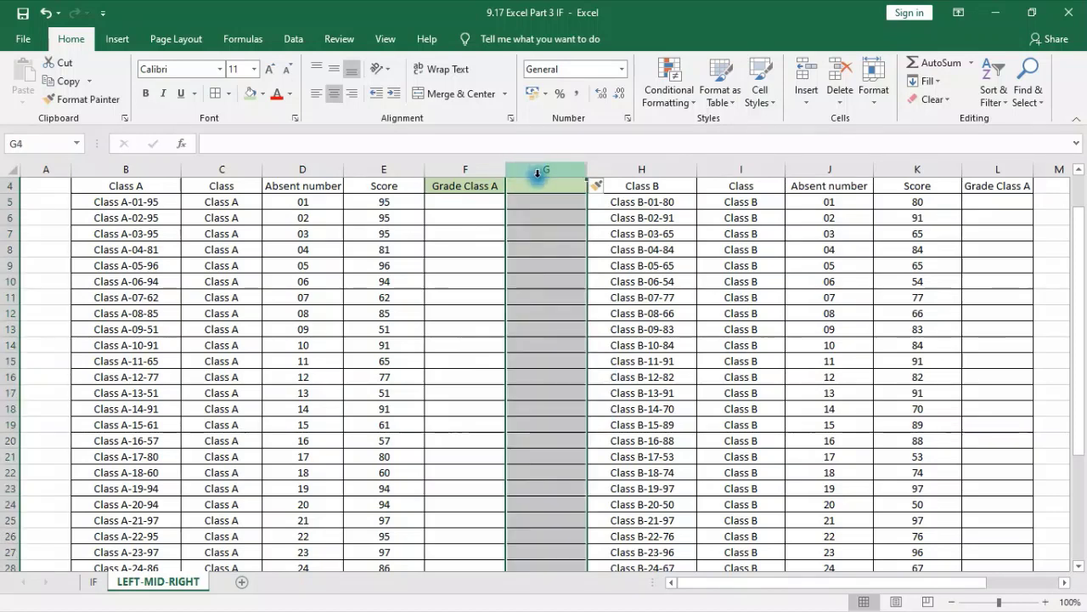
- Enter the header "Fungsi gabungan right dan IF" in G4 for the new column
click(540, 182)
text(fUN)
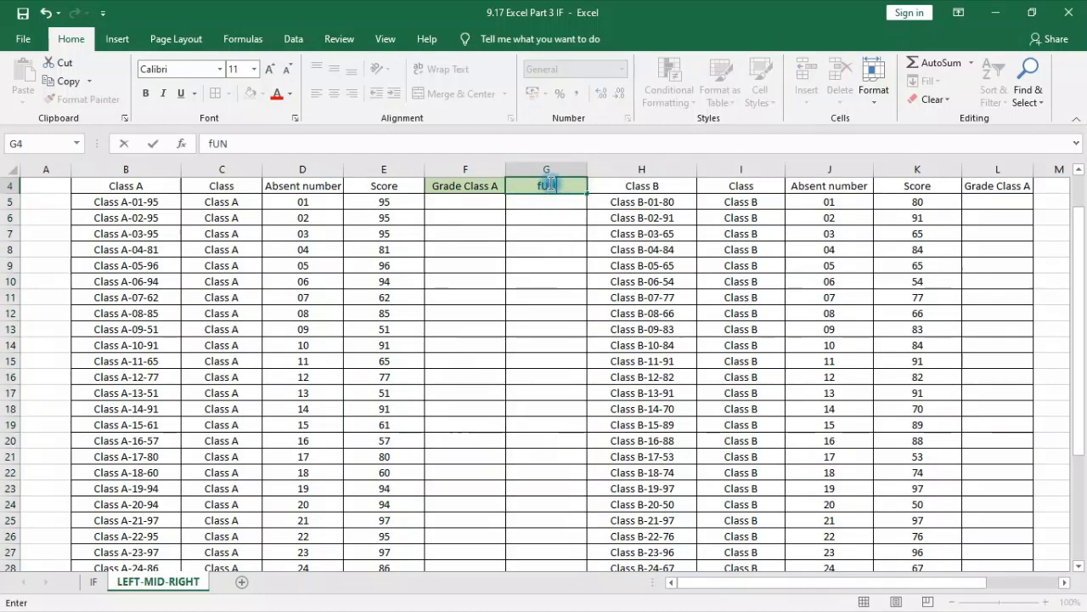
text(gsi gabunga)
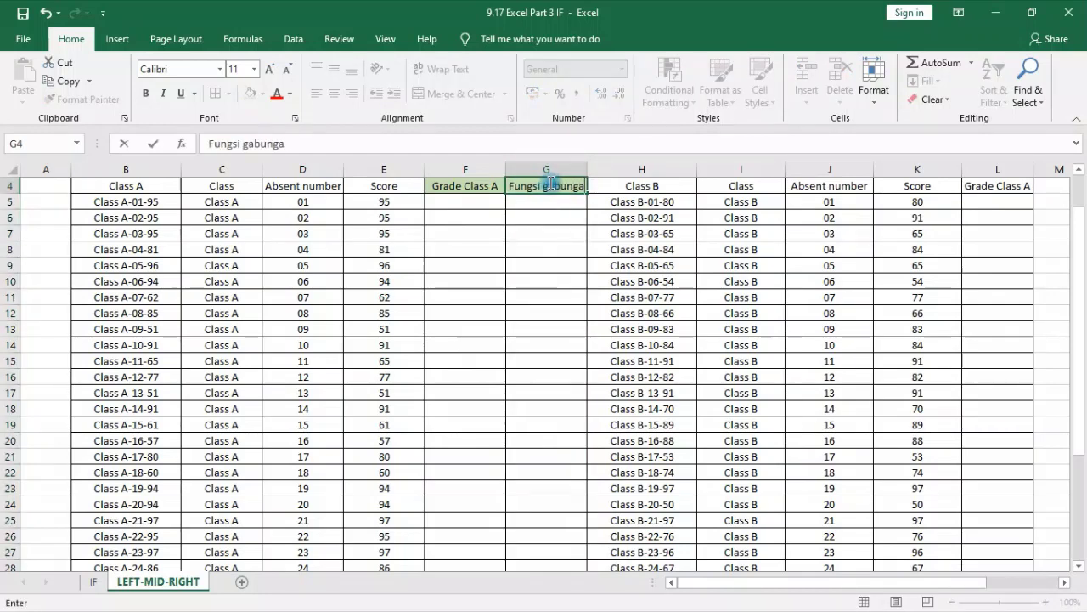
text(n ri)
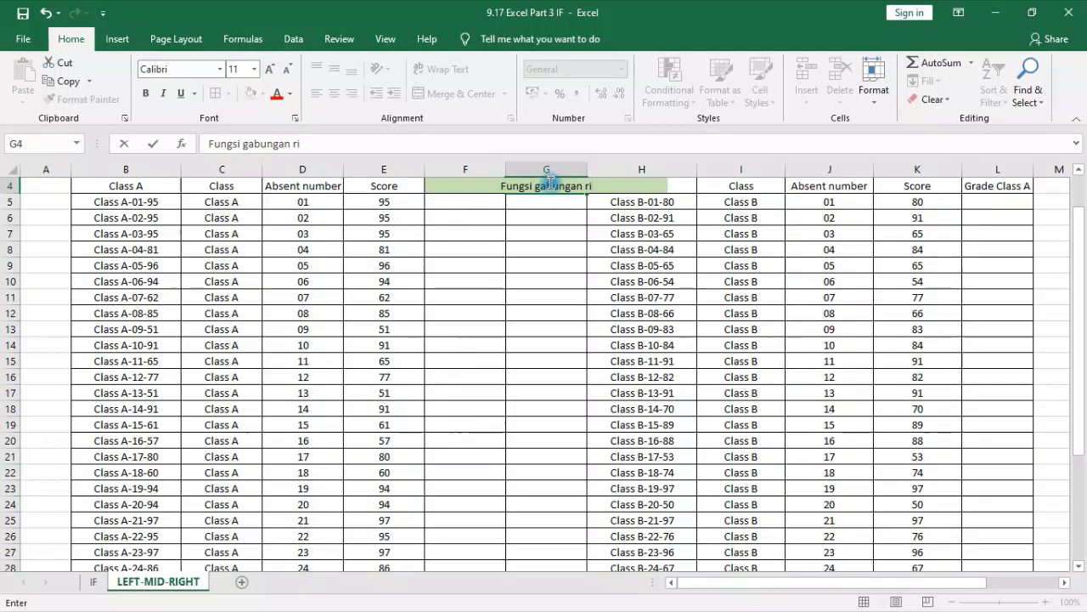
text(ght dan IF)
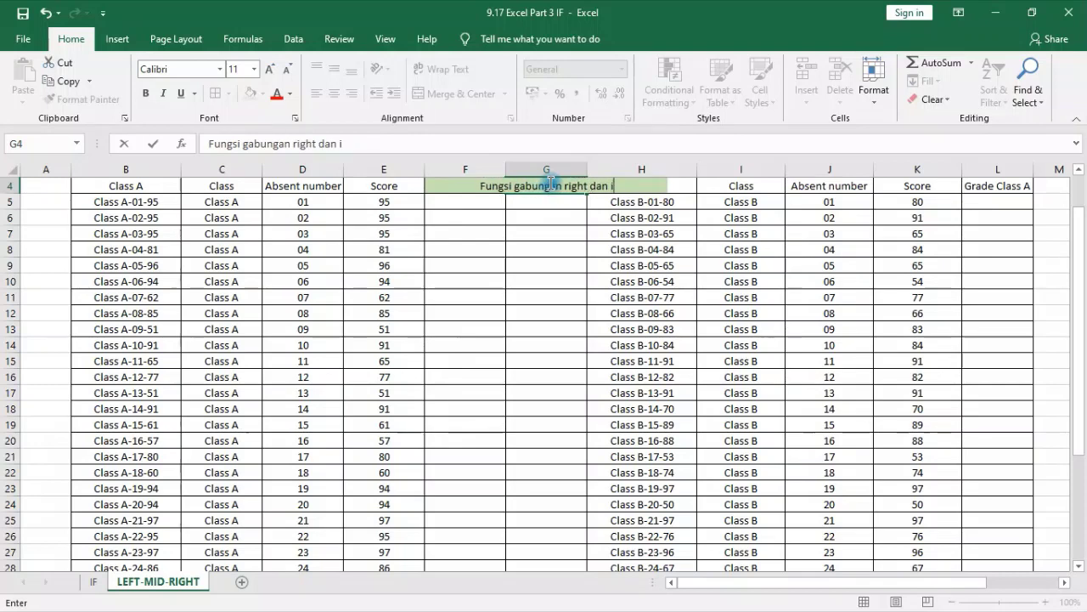
key(Return)
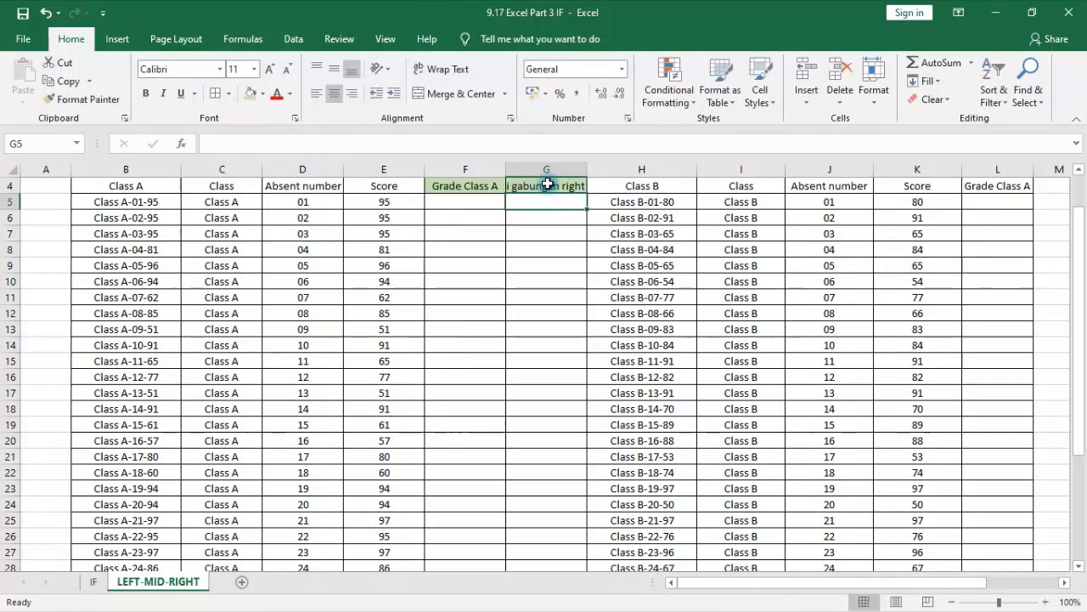
- Fill the G4 header cell with a light orange shade and fit column G's width to its text
click(548, 184)
click(261, 94)
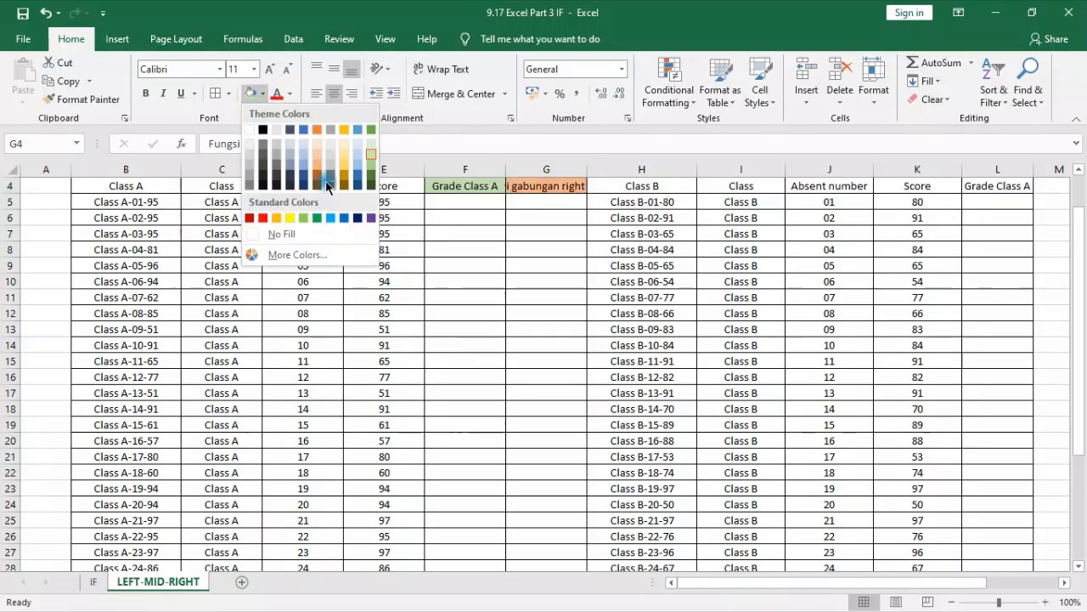
click(317, 159)
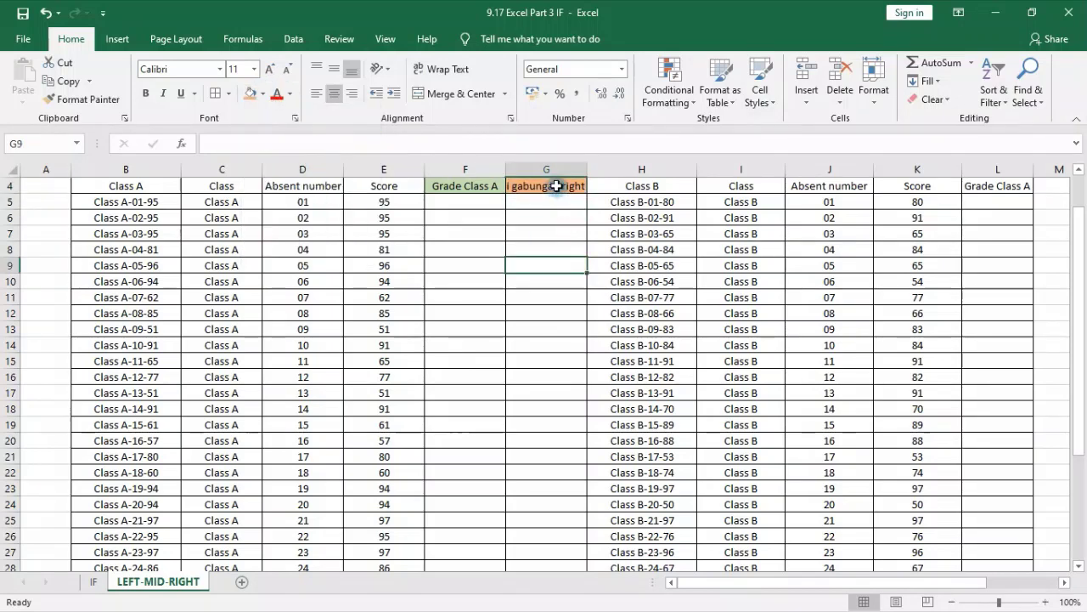
double_click(587, 169)
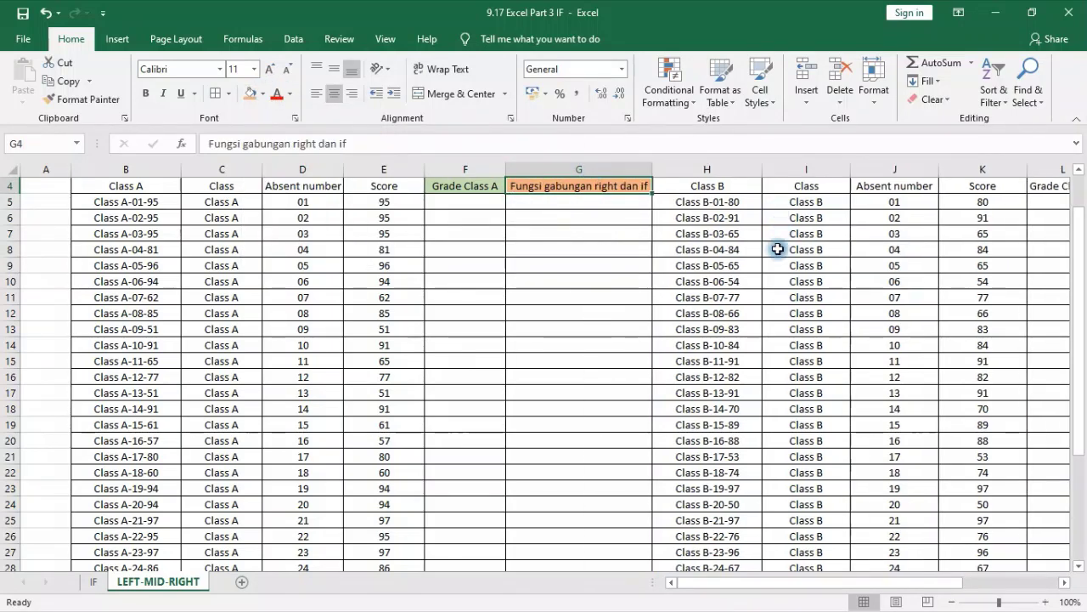
click(610, 263)
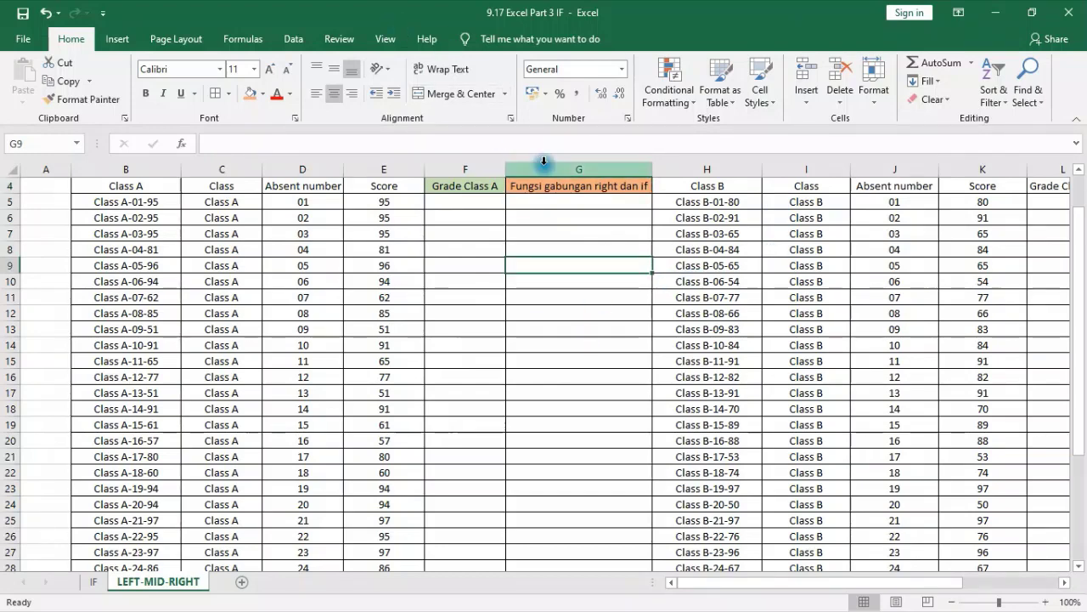
- Review the IF sheet's grades, and the LEFT-MID-RIGHT sheet's two empty grade columns and its score-to-grade table
click(93, 581)
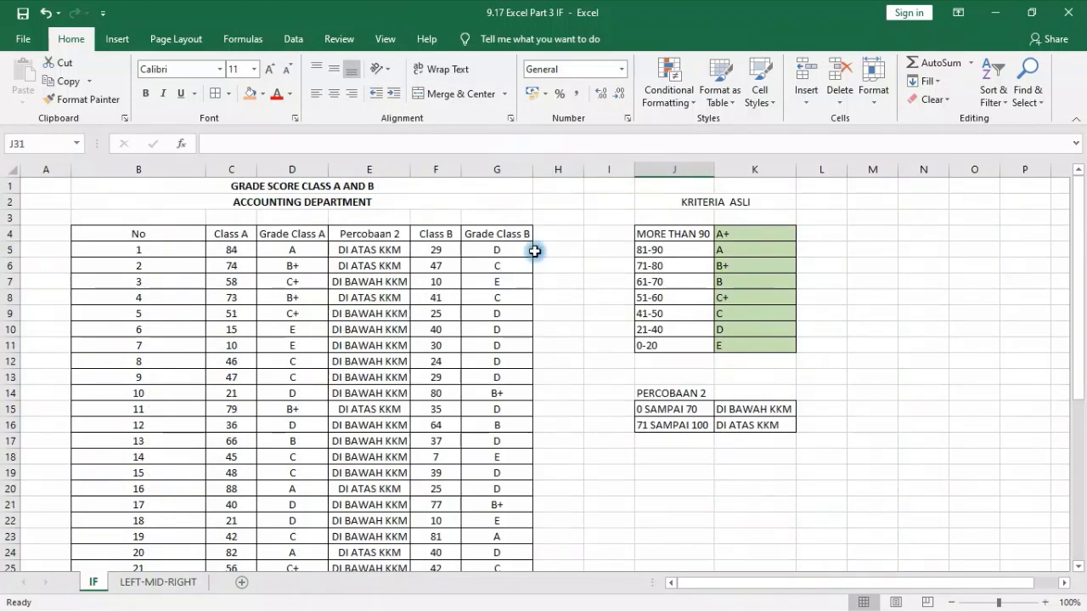
scroll(551, 277, down, 1)
click(174, 583)
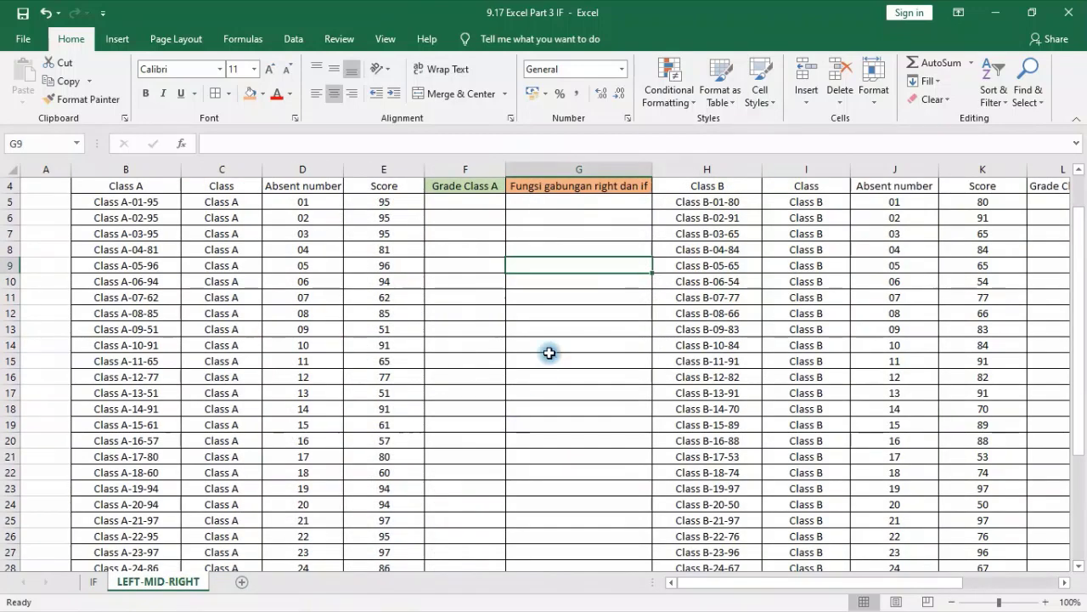
click(456, 161)
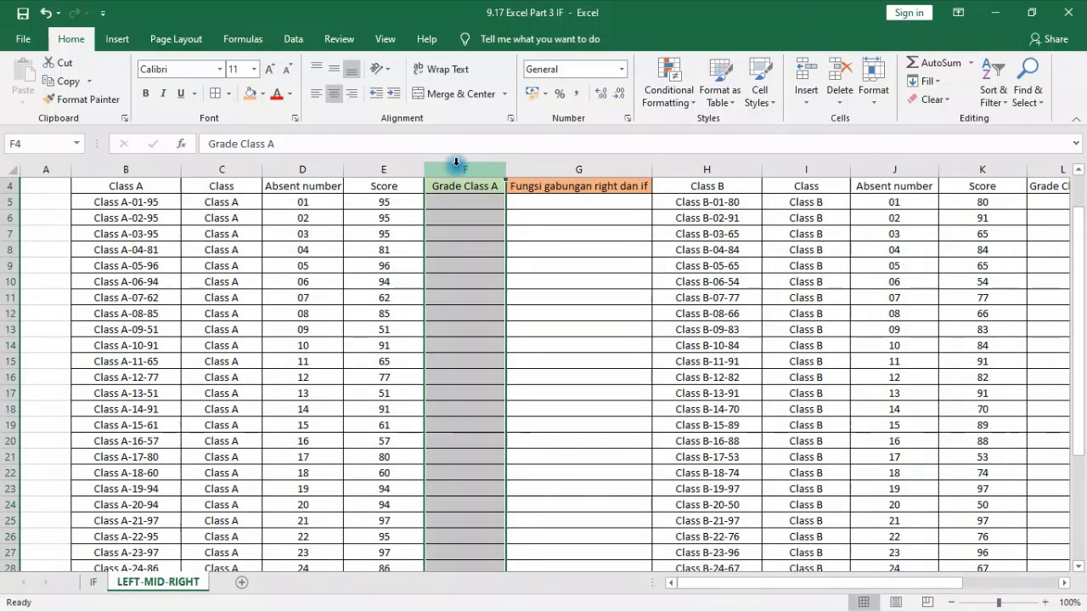
click(384, 166)
click(586, 169)
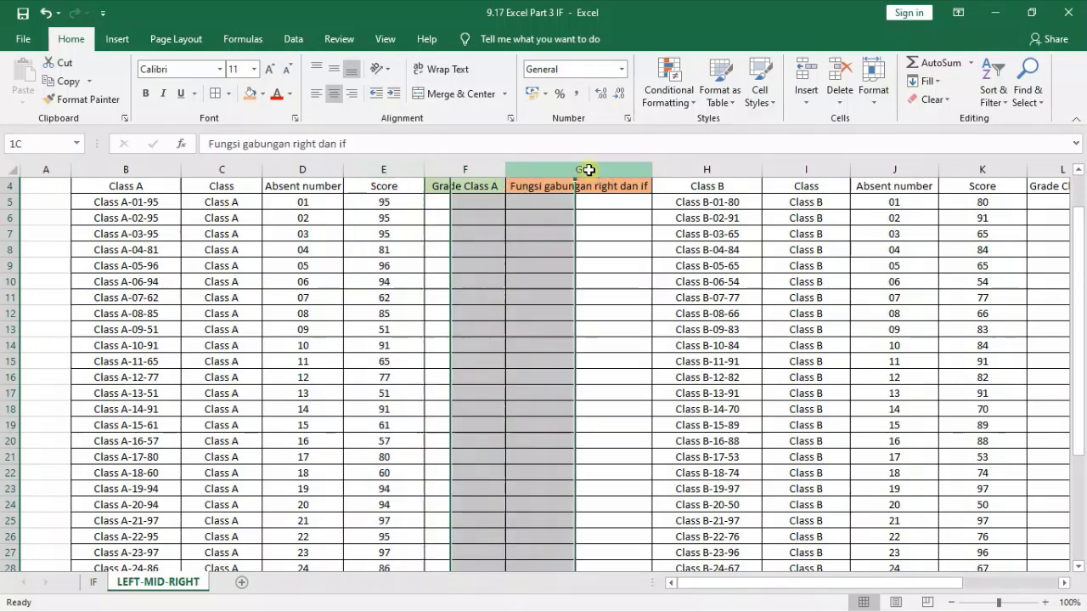
drag(712, 583, 882, 553)
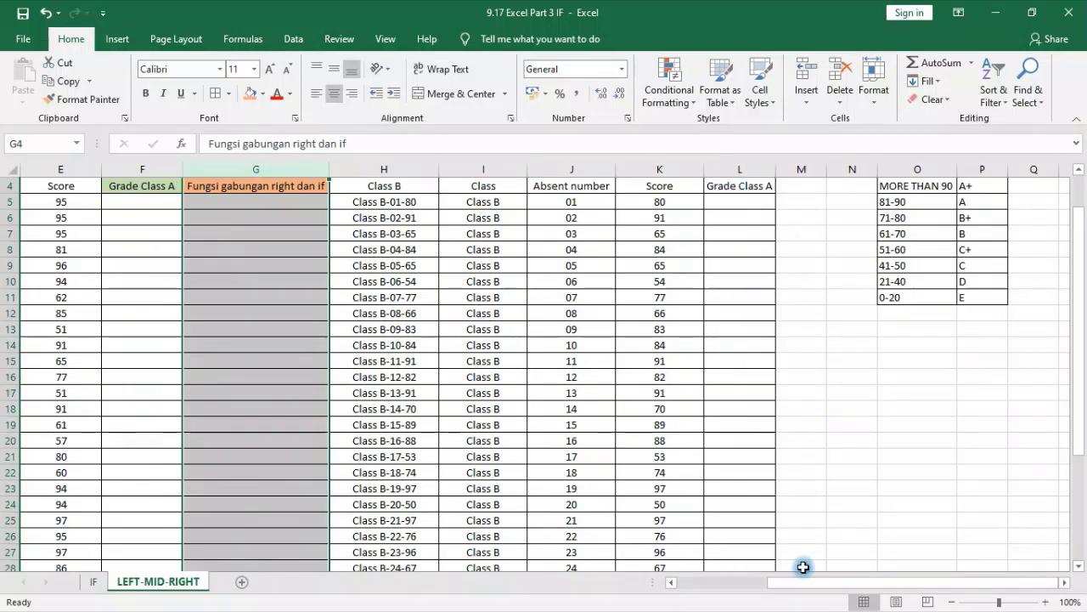
drag(818, 581, 673, 594)
click(588, 272)
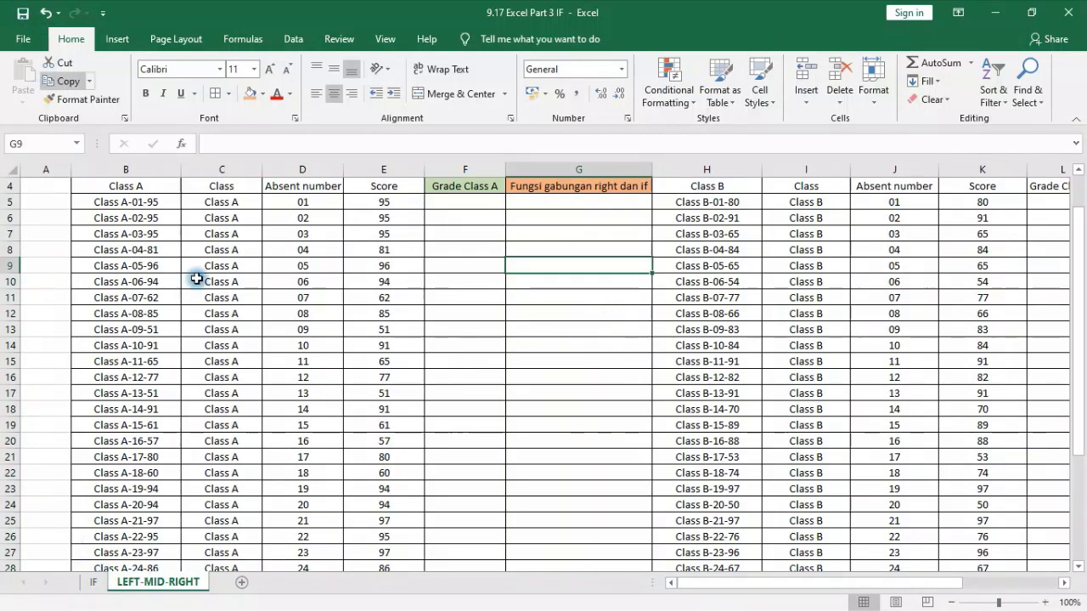
- Switch to File Explorer to locate the 9.17 Excel Part 3 IF workbook in the Aplikom 1E 1F folder, and return to Excel
key(super)
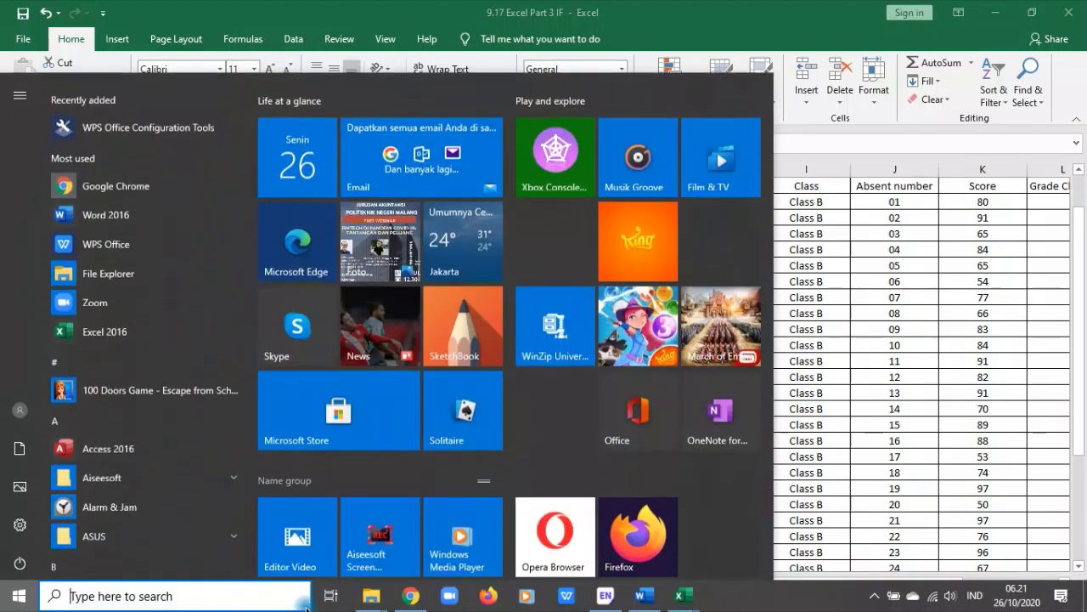
mouse_move(371, 596)
click(369, 517)
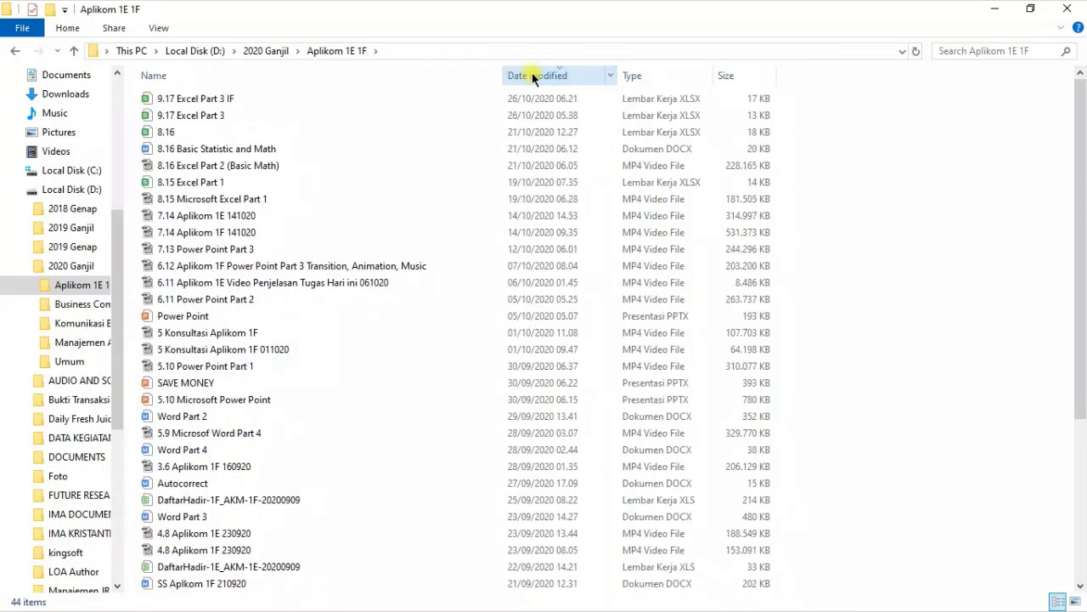
click(544, 99)
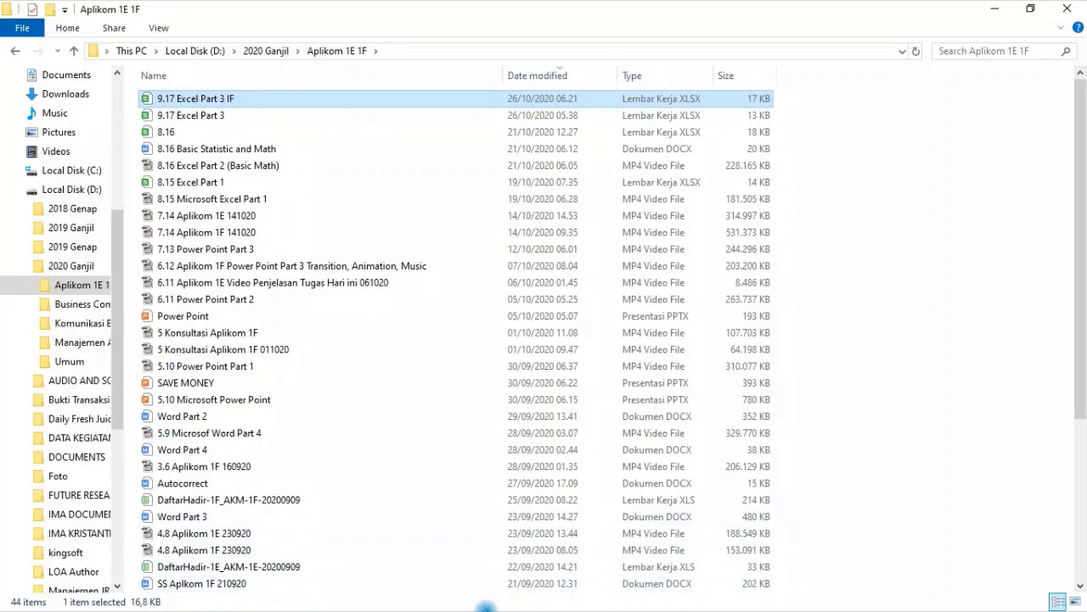
key(super)
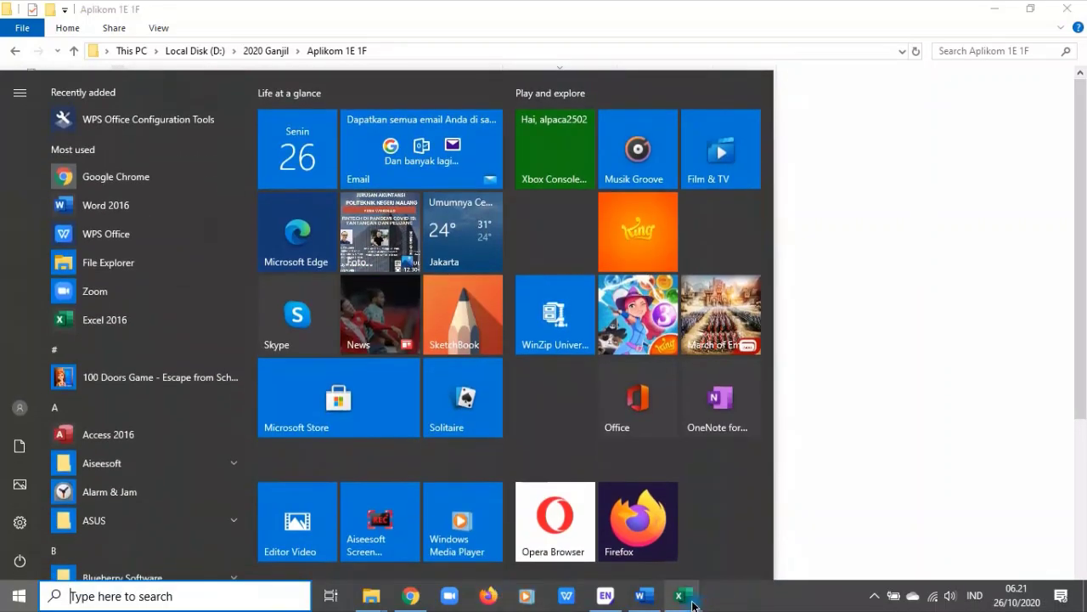
mouse_move(680, 596)
click(759, 505)
click(451, 459)
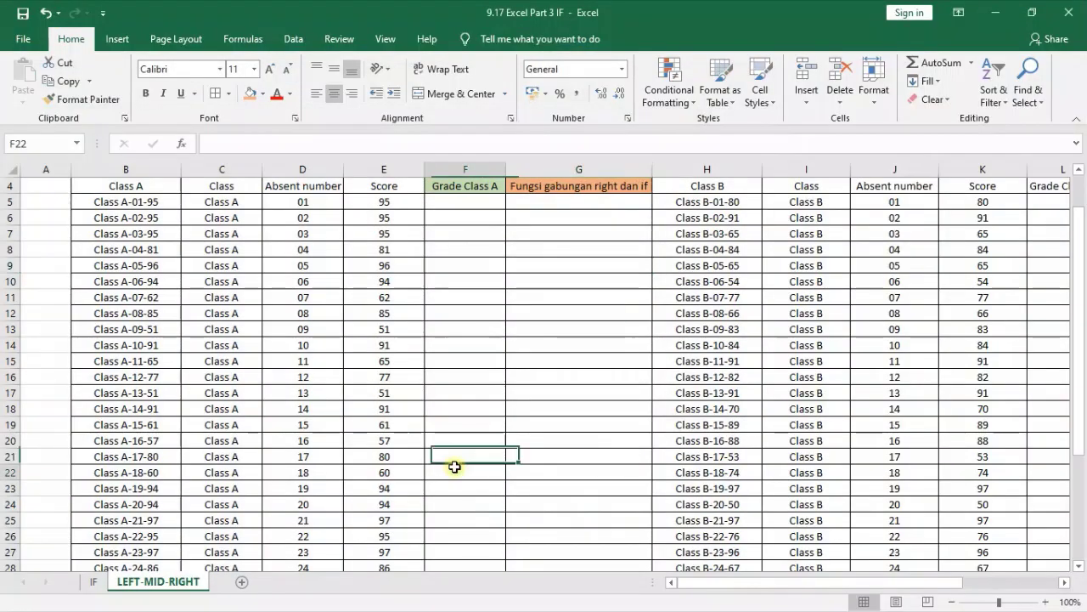
- Inspect the formulas behind the Score, Absent number and Class cells of the first Class A entry
click(398, 202)
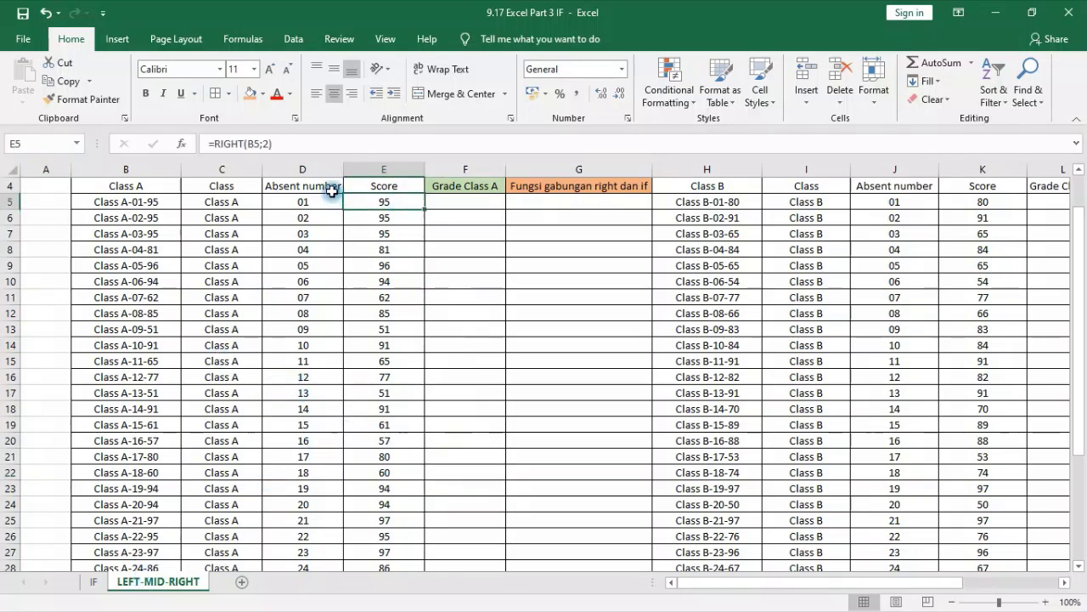
click(288, 202)
click(240, 202)
click(411, 262)
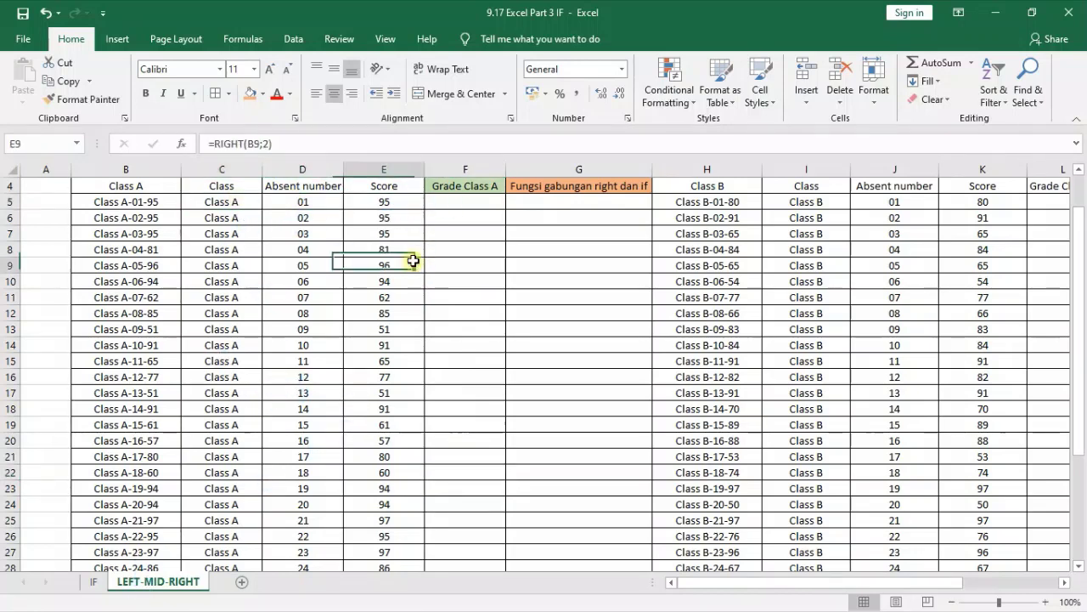
- Examine the IF sheet's Class A and B scores and the formulas in its Grade Class A and Percobaan 2 columns
click(99, 580)
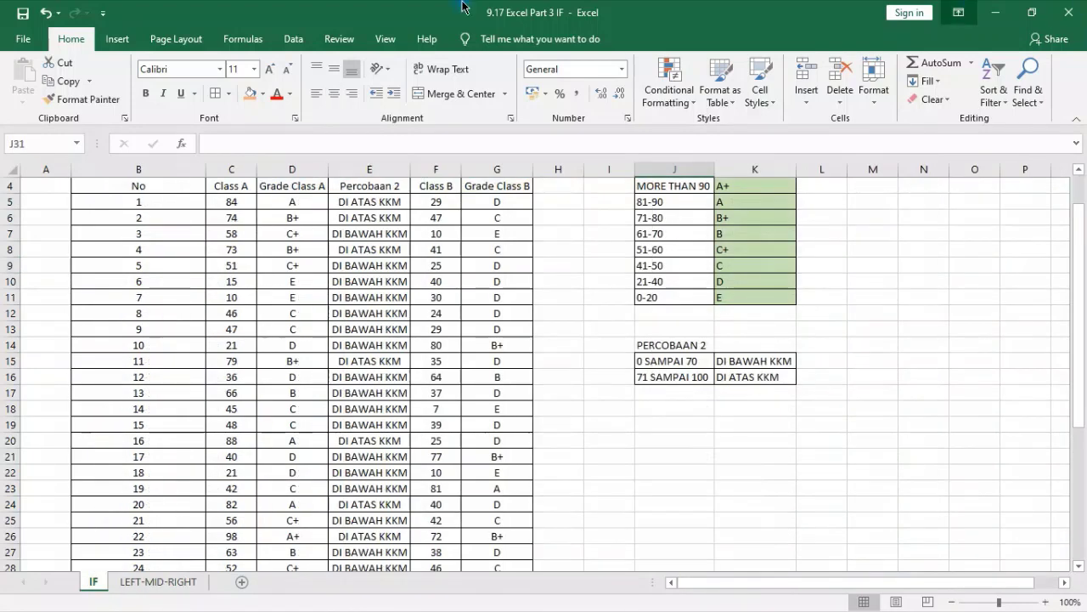
click(240, 214)
click(280, 219)
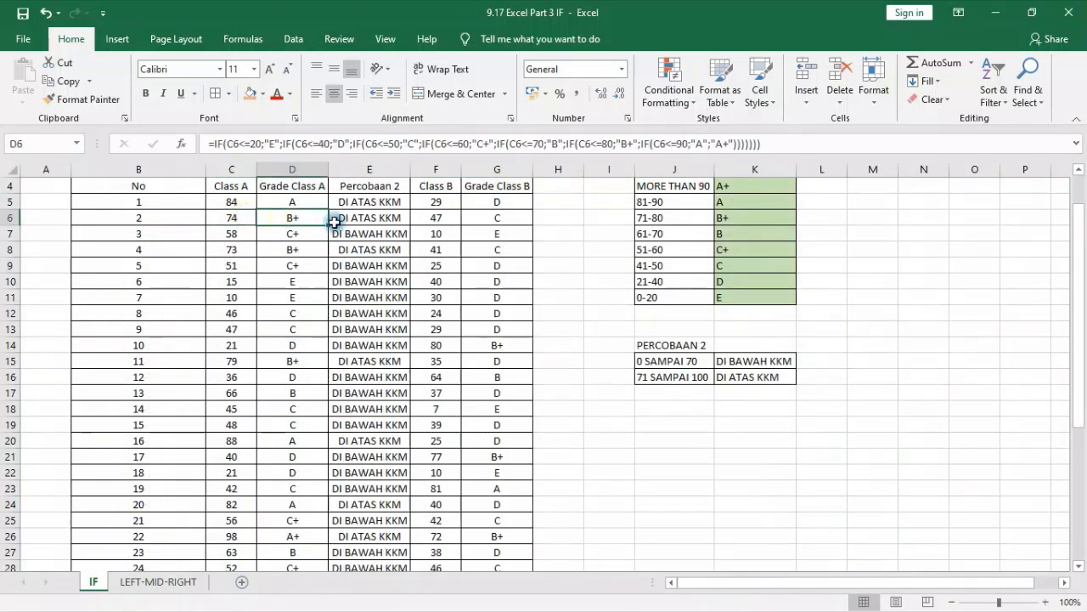
click(363, 219)
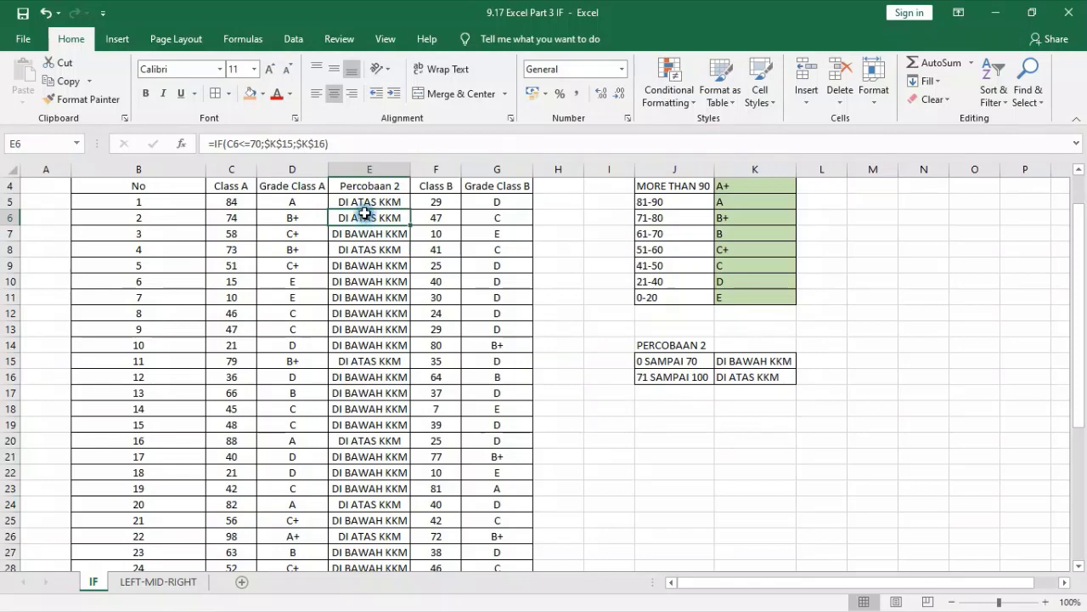
click(694, 504)
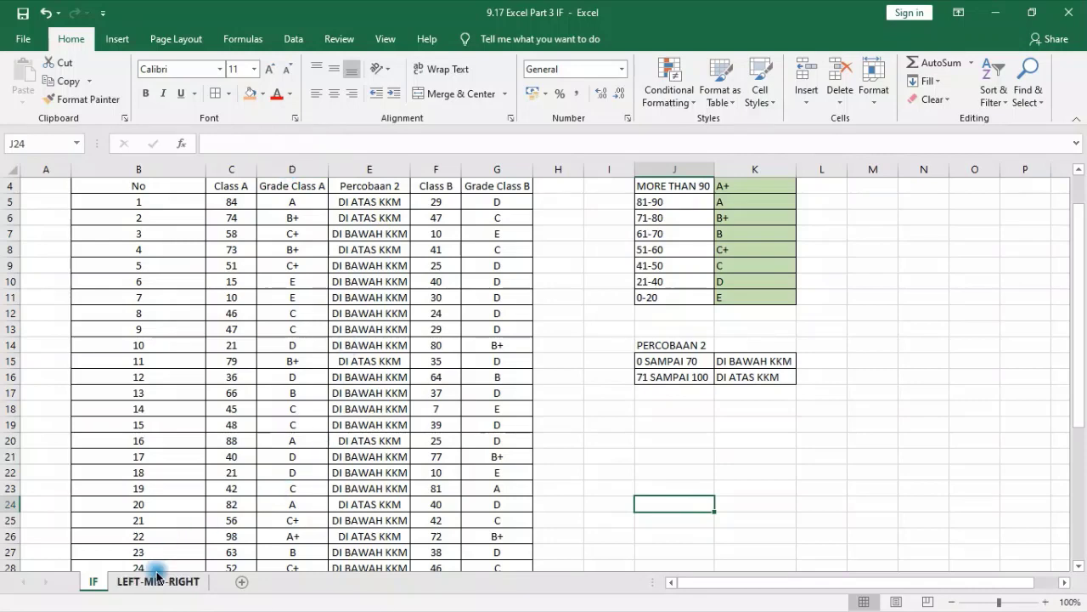
click(431, 166)
click(436, 218)
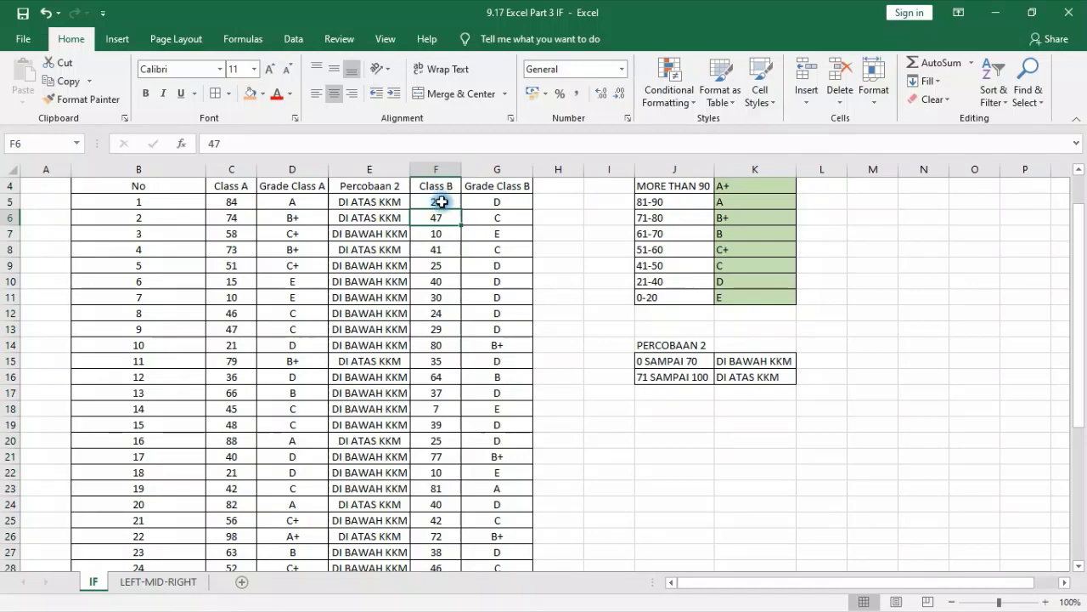
click(228, 204)
click(287, 205)
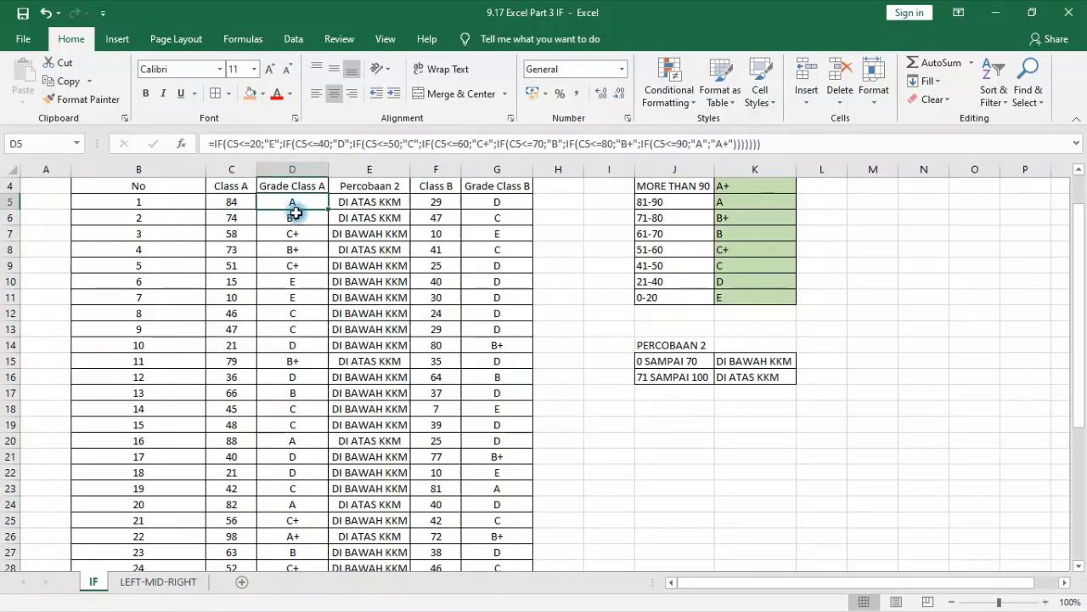
scroll(298, 234, down, 4)
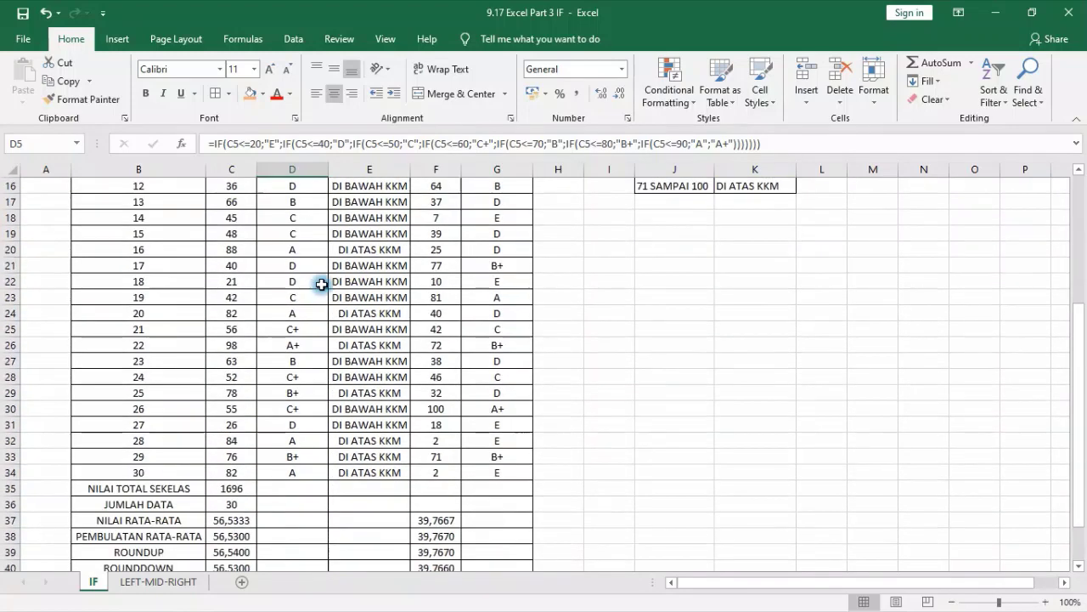
shift+click(279, 472)
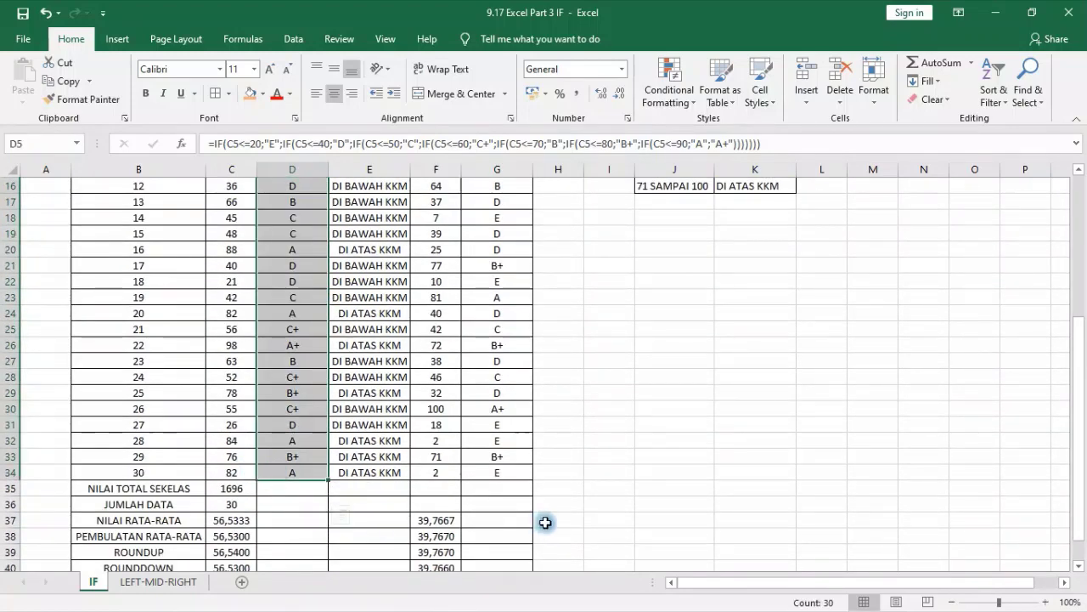
click(674, 503)
- Inspect the Class A summary formulas in C35:C40, from the class total to ROUNDDOWN
scroll(217, 524, down, 5)
click(224, 249)
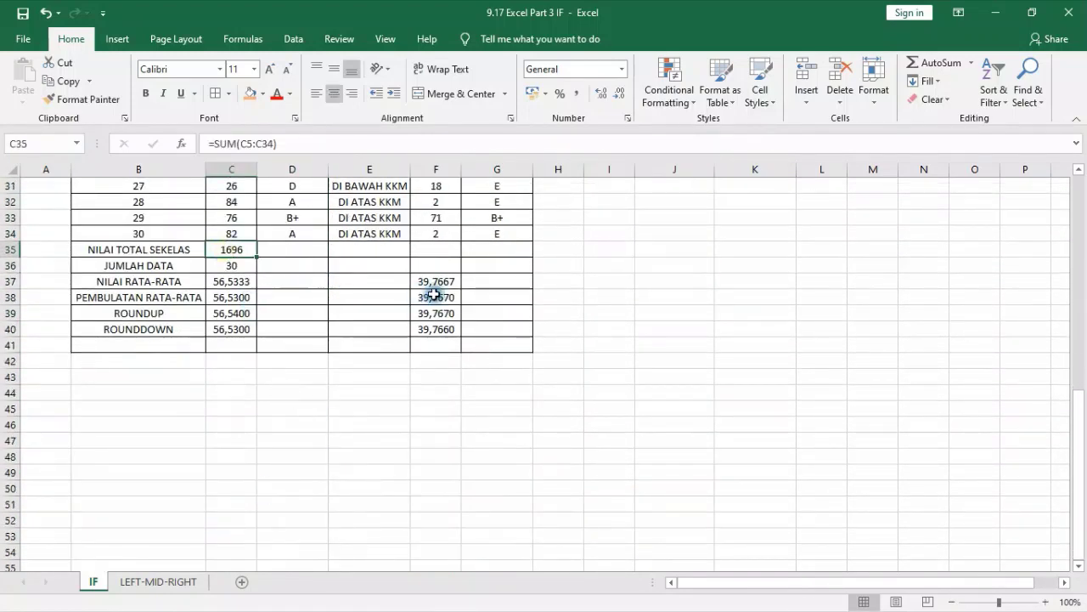
click(226, 264)
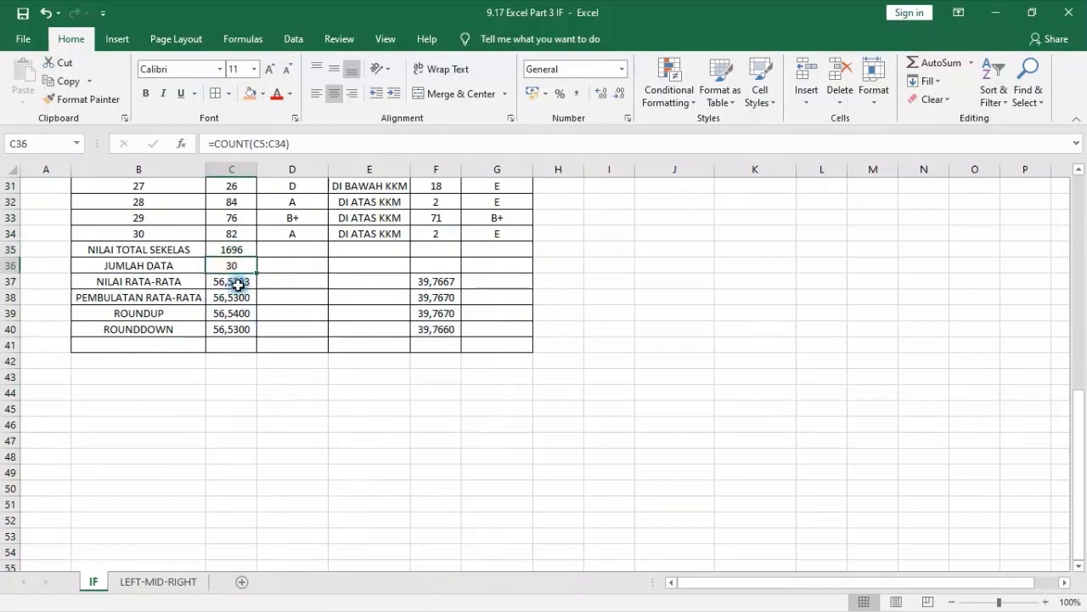
click(239, 286)
click(235, 298)
click(235, 313)
click(237, 330)
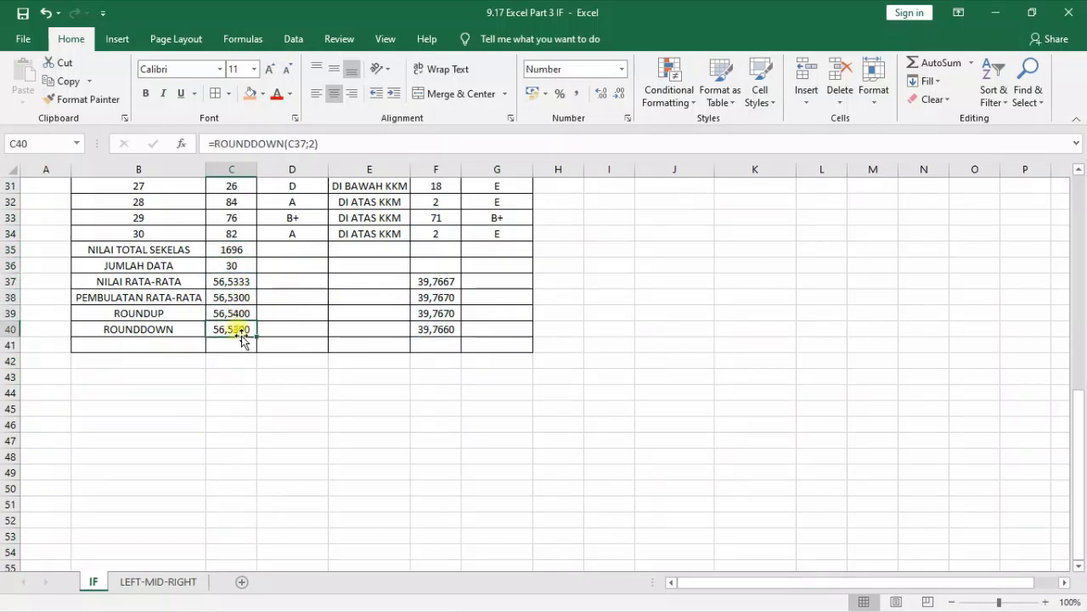
- Replace the summary formulas in C35:F40 with their values by copying the range and pasting values only over itself
click(235, 253)
shift+click(444, 332)
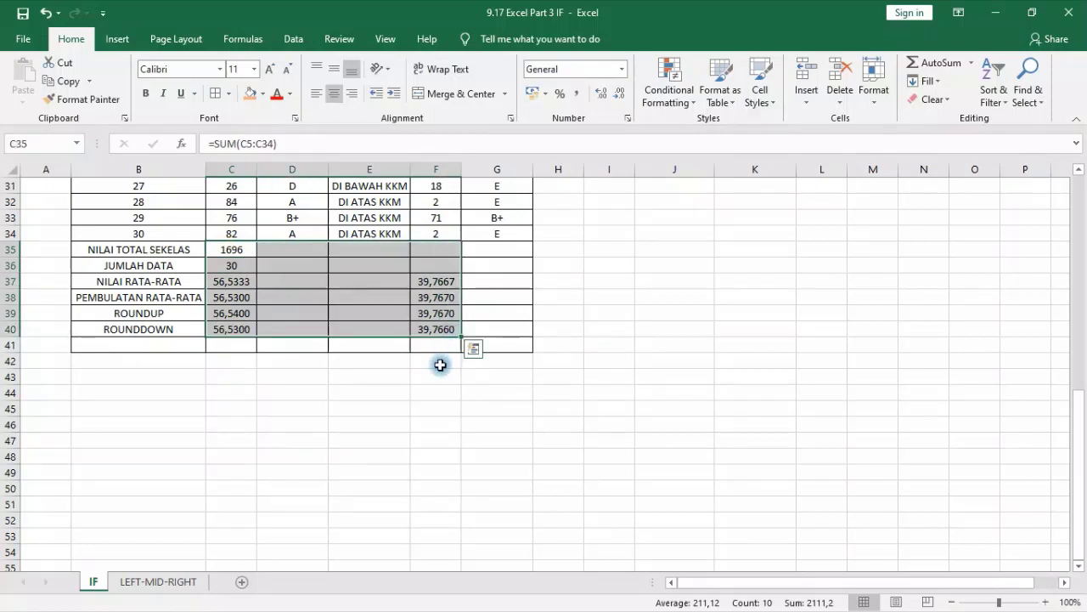
key(ctrl+c)
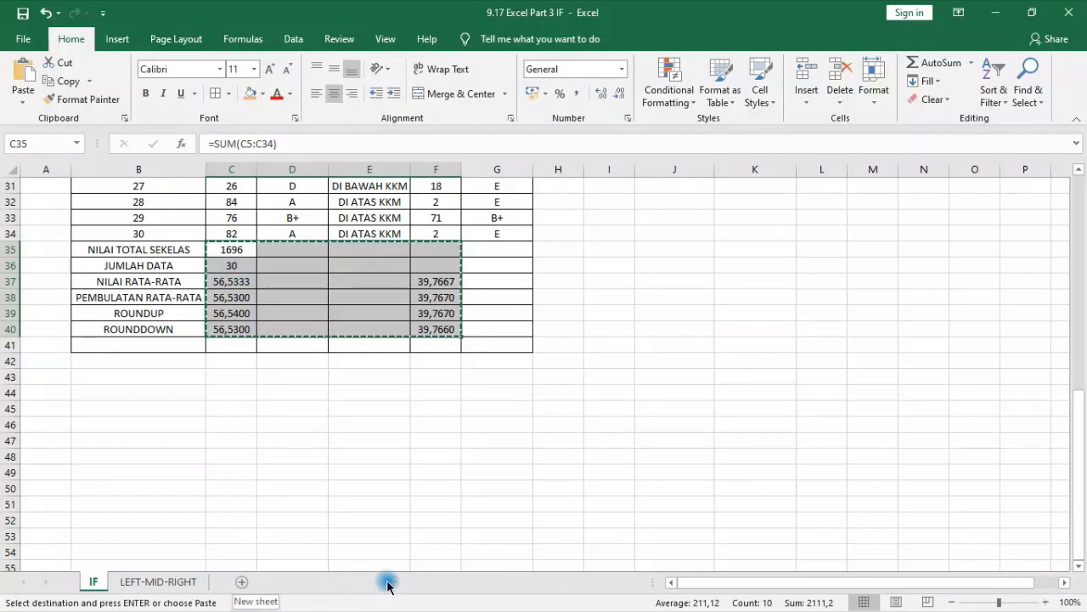
right_click(229, 250)
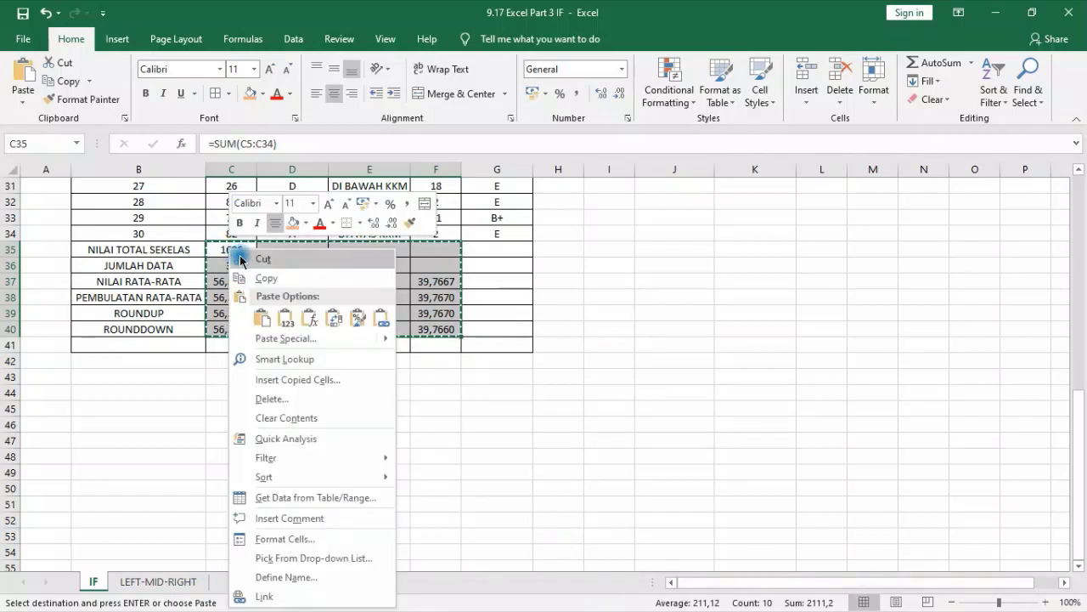
click(289, 319)
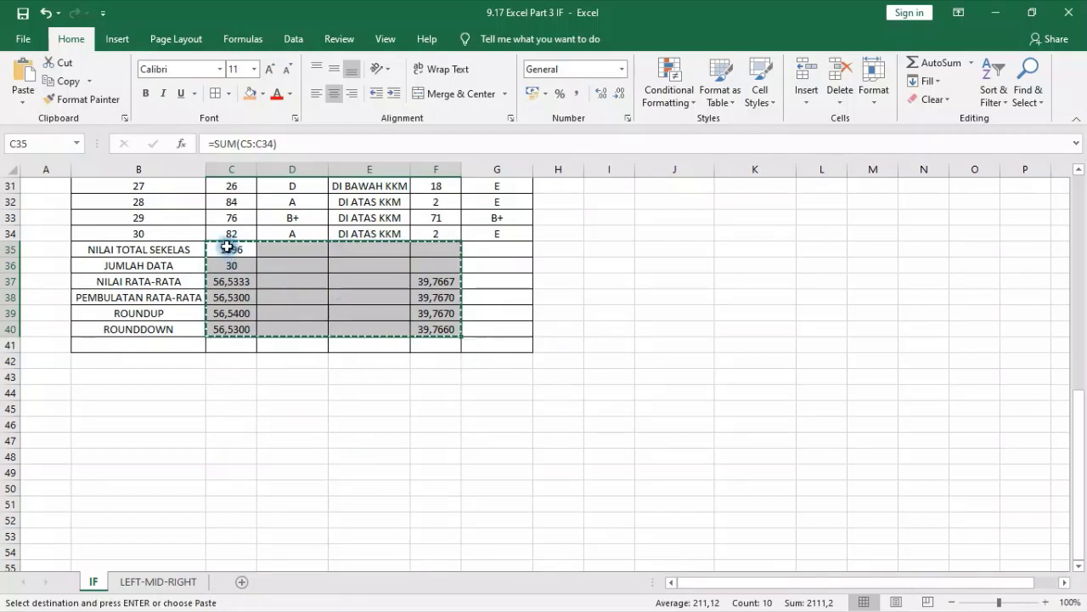
right_click(216, 249)
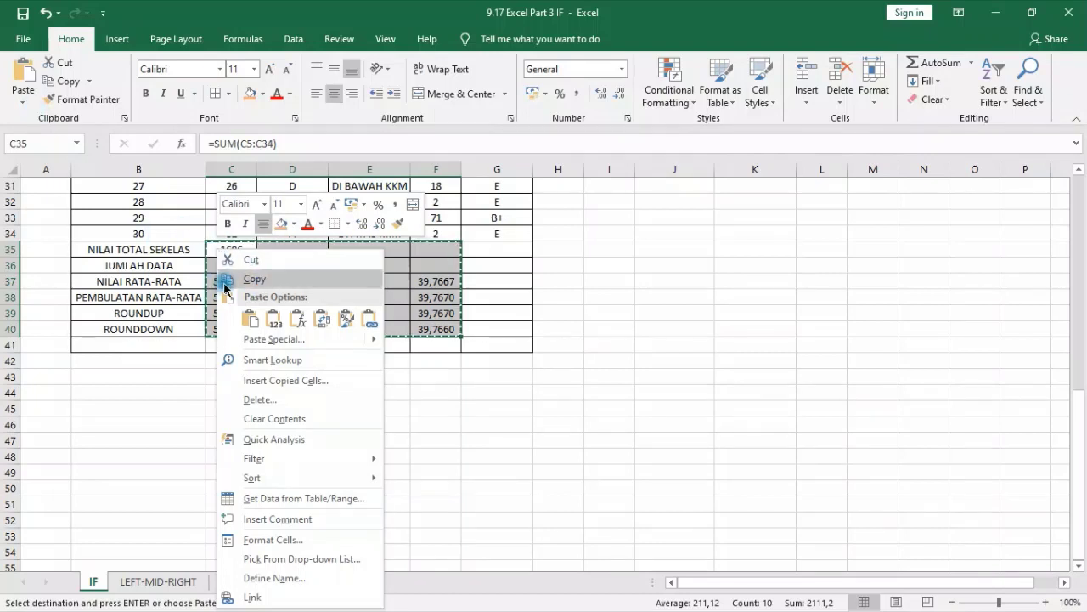
click(273, 321)
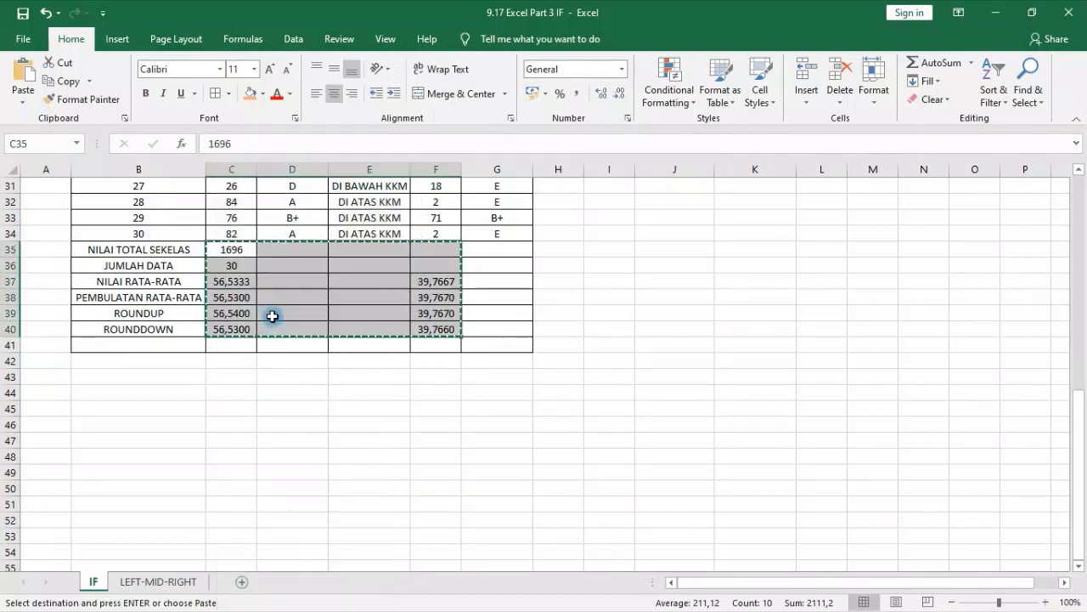
click(656, 281)
key(Escape)
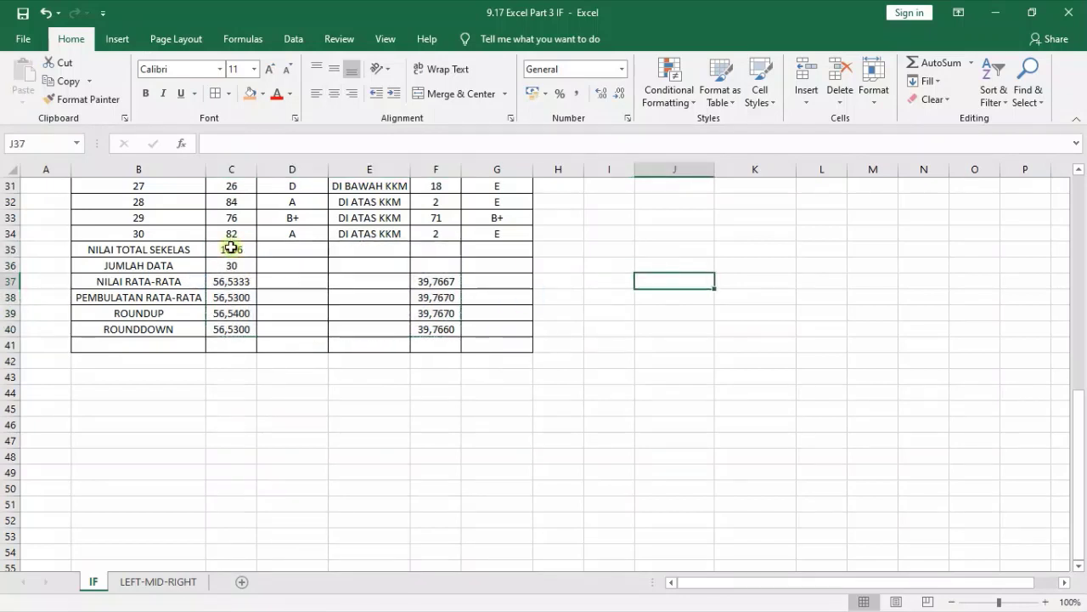
- Check the contents of the summary cells C35:C40 for Class A and F37:F40 for Class B
click(231, 247)
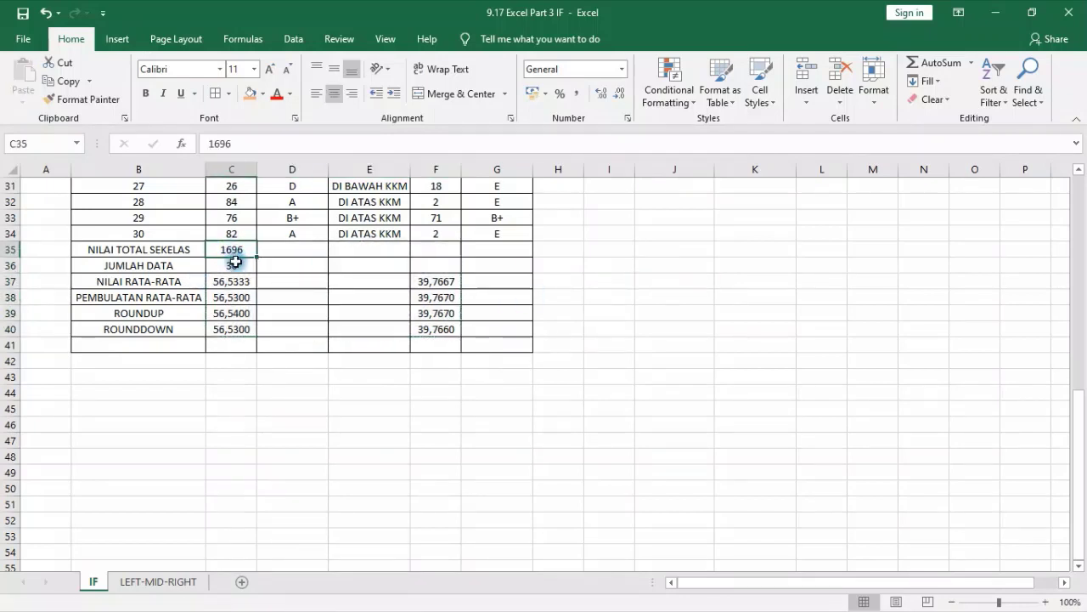
click(237, 264)
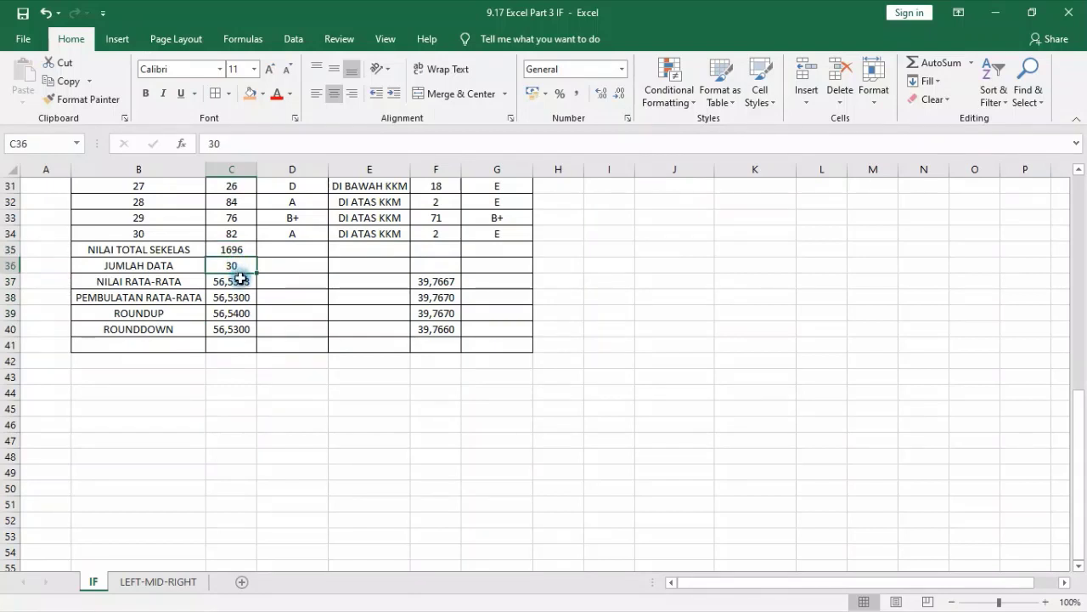
click(241, 279)
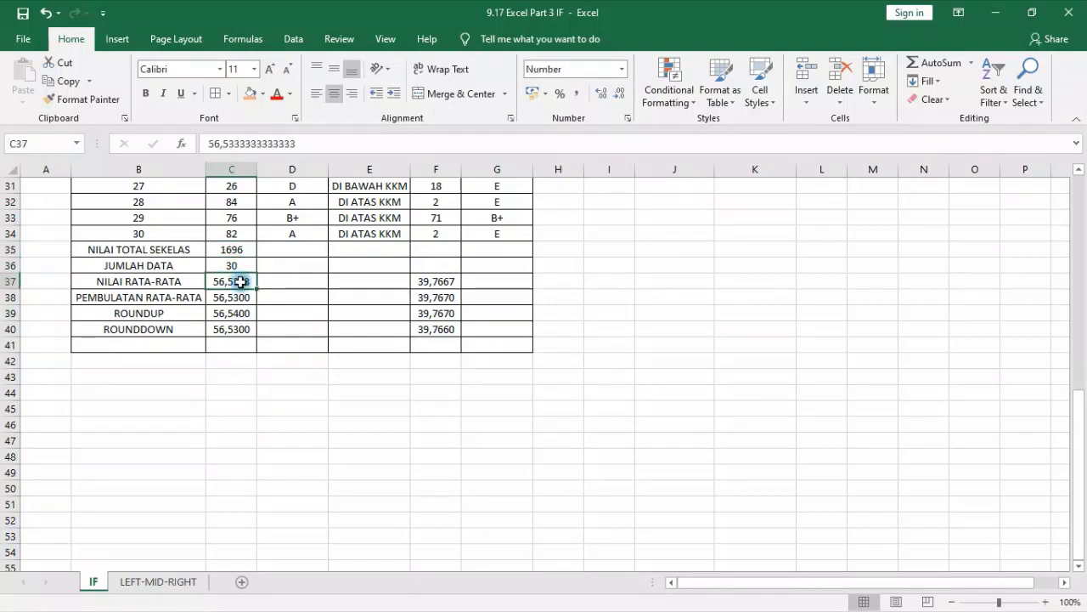
click(241, 294)
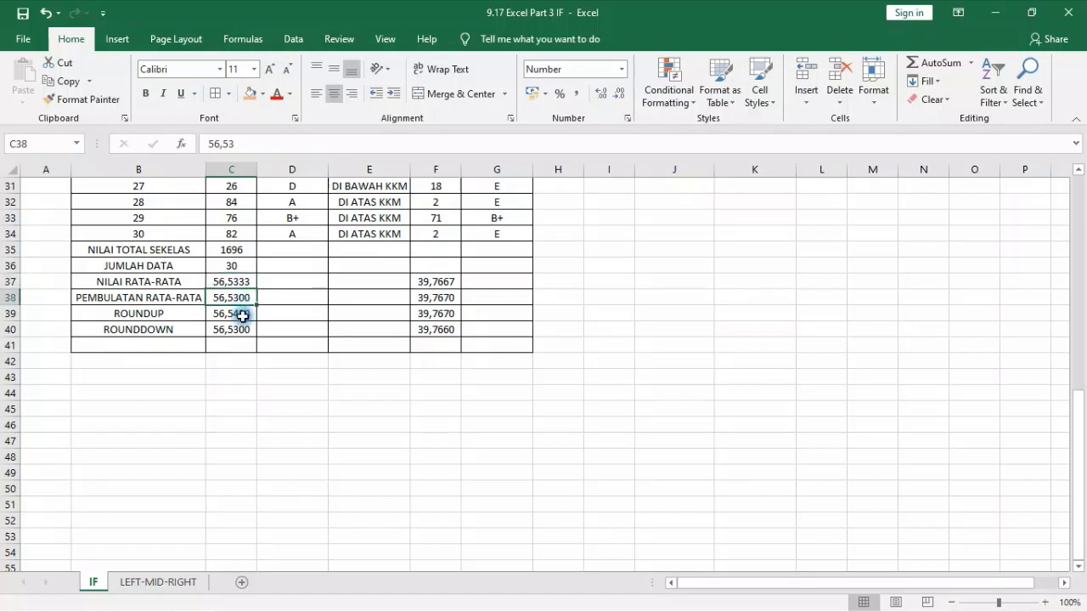
click(243, 316)
click(244, 331)
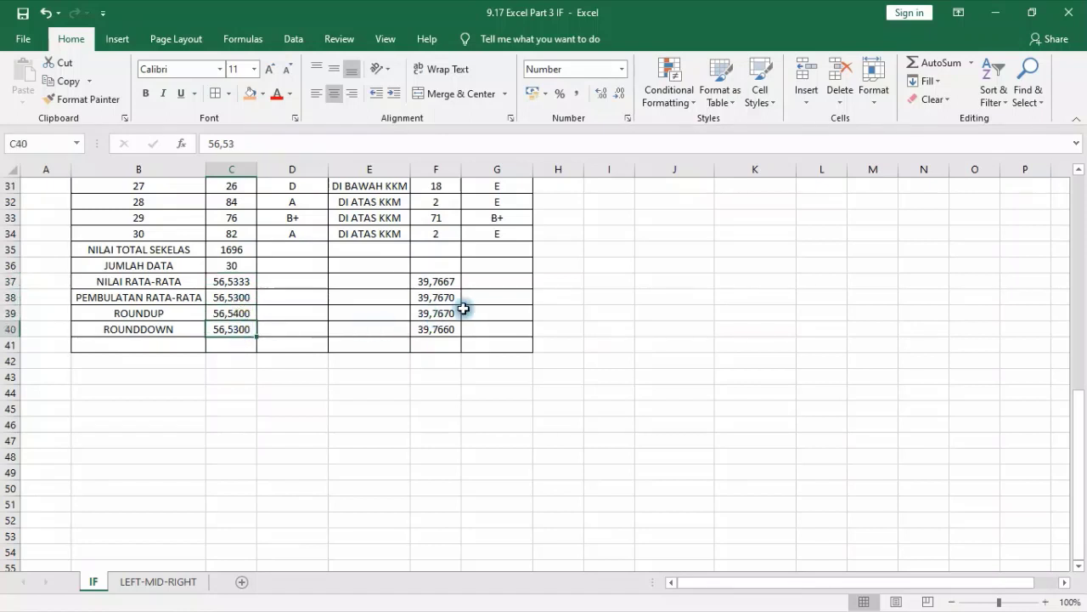
click(443, 283)
click(443, 299)
click(440, 316)
click(439, 332)
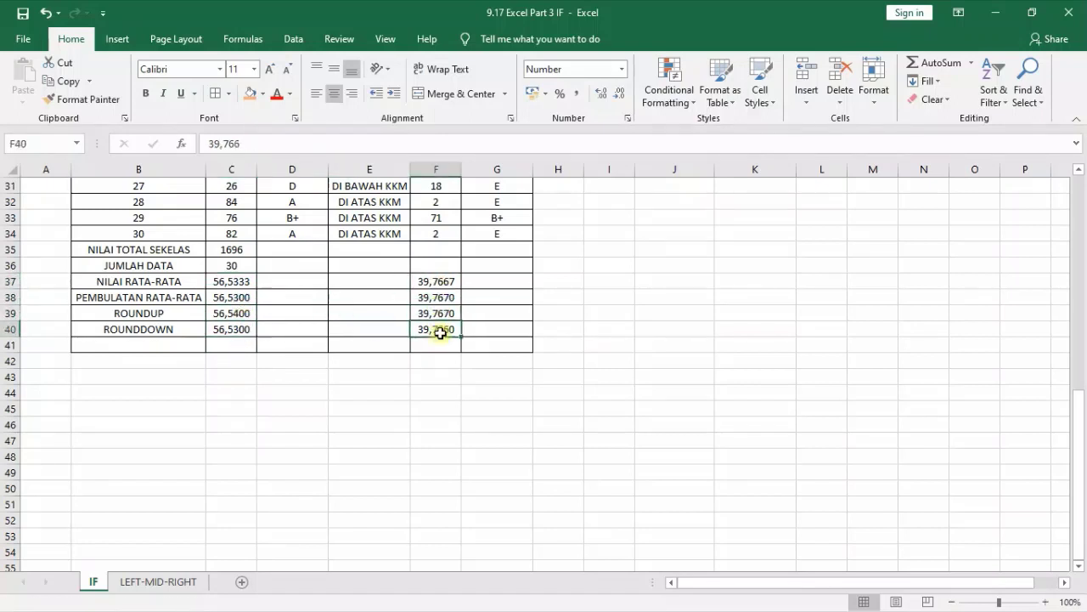
- Compare the Class A average in C37 with its rounded and ROUNDDOWN results in C38 and C40
click(220, 285)
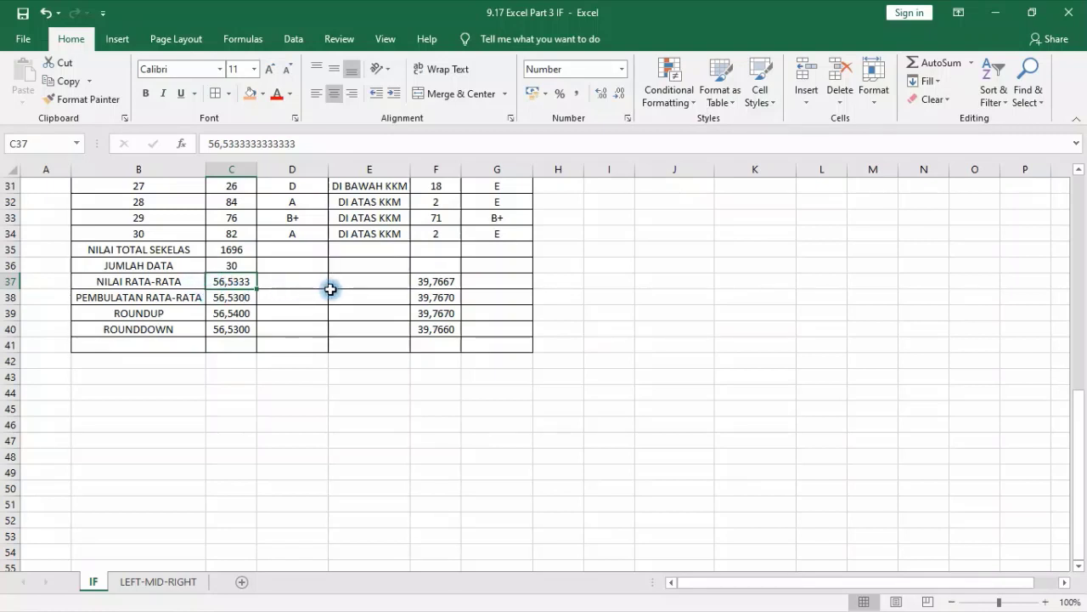
click(236, 294)
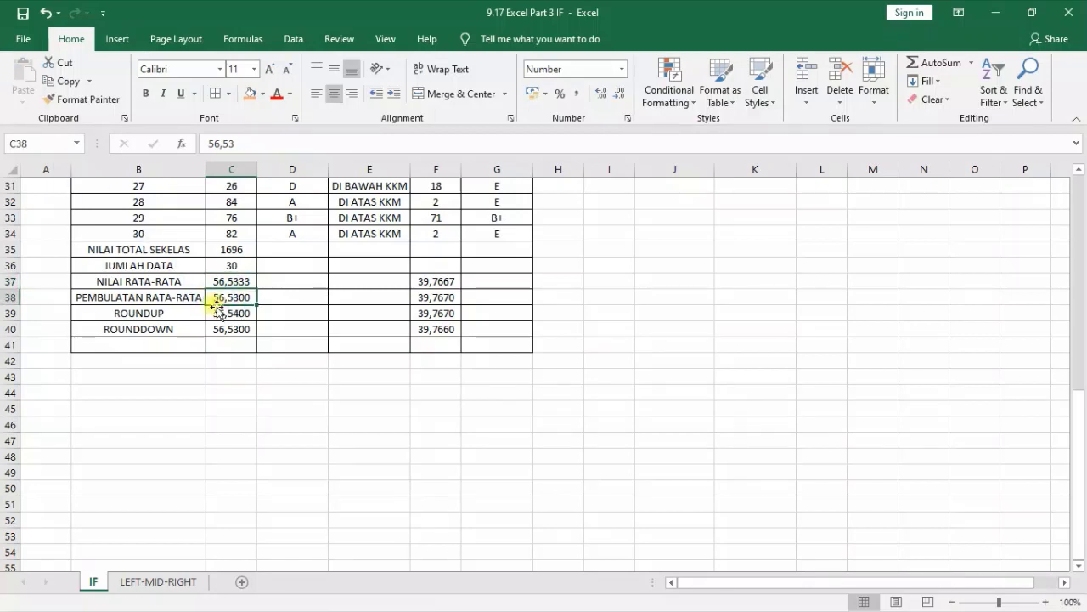
click(241, 326)
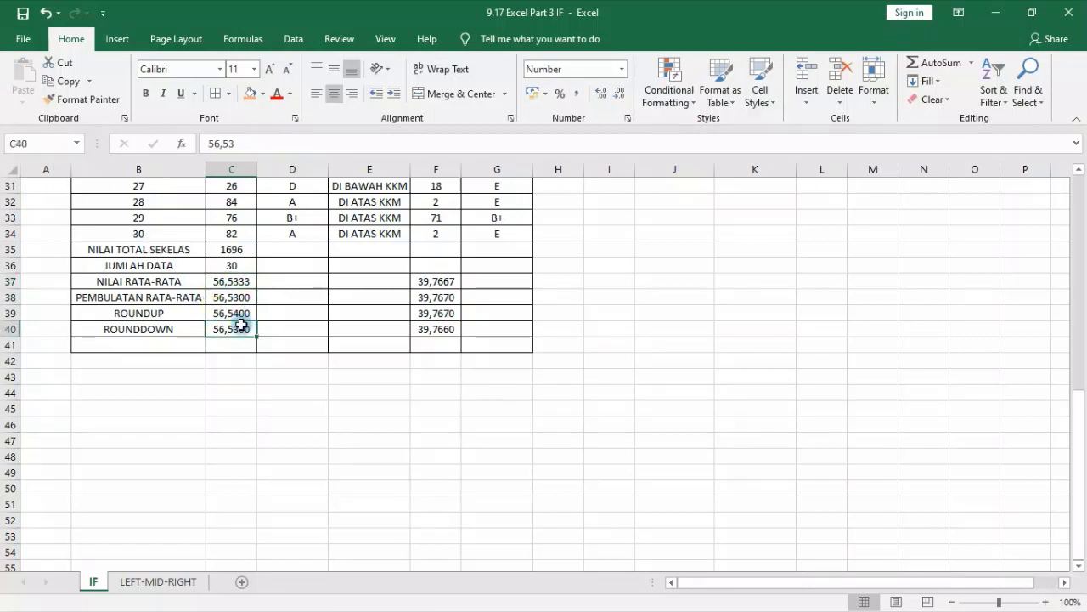
click(230, 282)
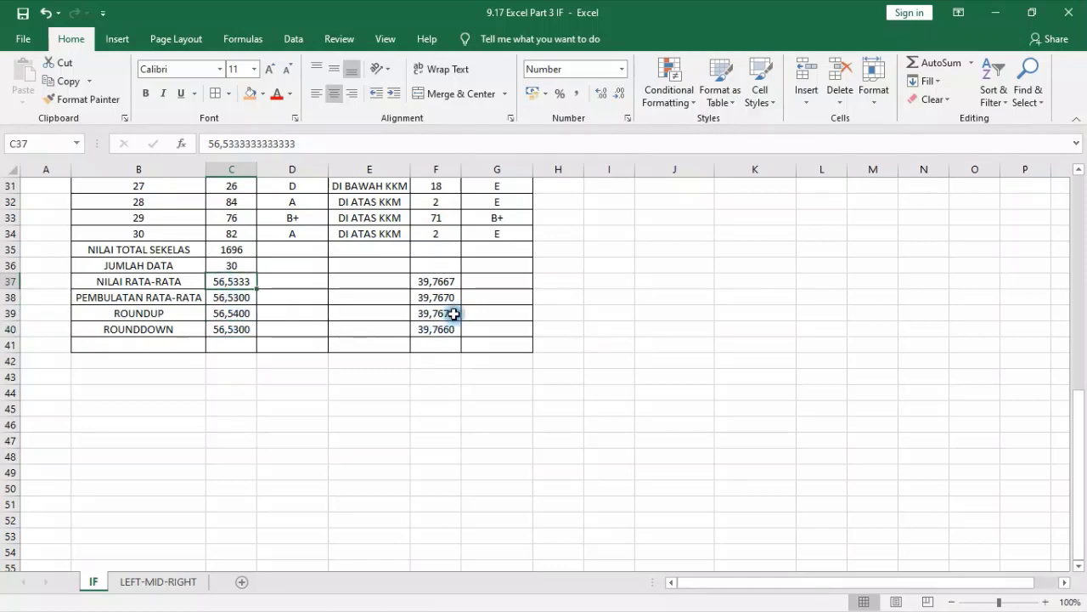
click(490, 316)
- Inspect the nested IF formulas in the IF sheet's Grade Class A and Grade Class B columns
scroll(348, 403, up, 7)
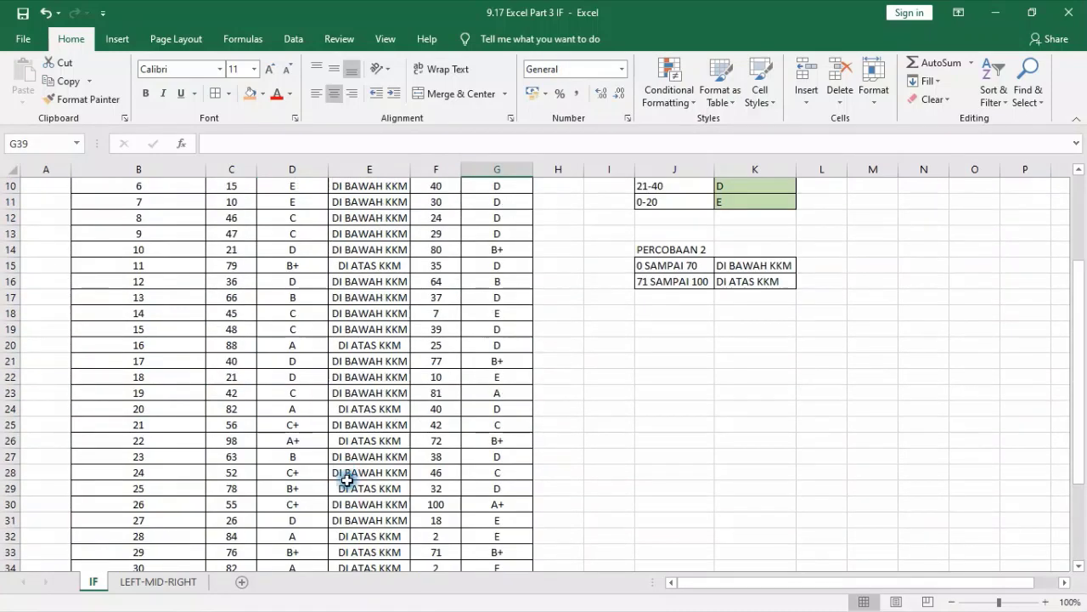
click(233, 265)
click(299, 251)
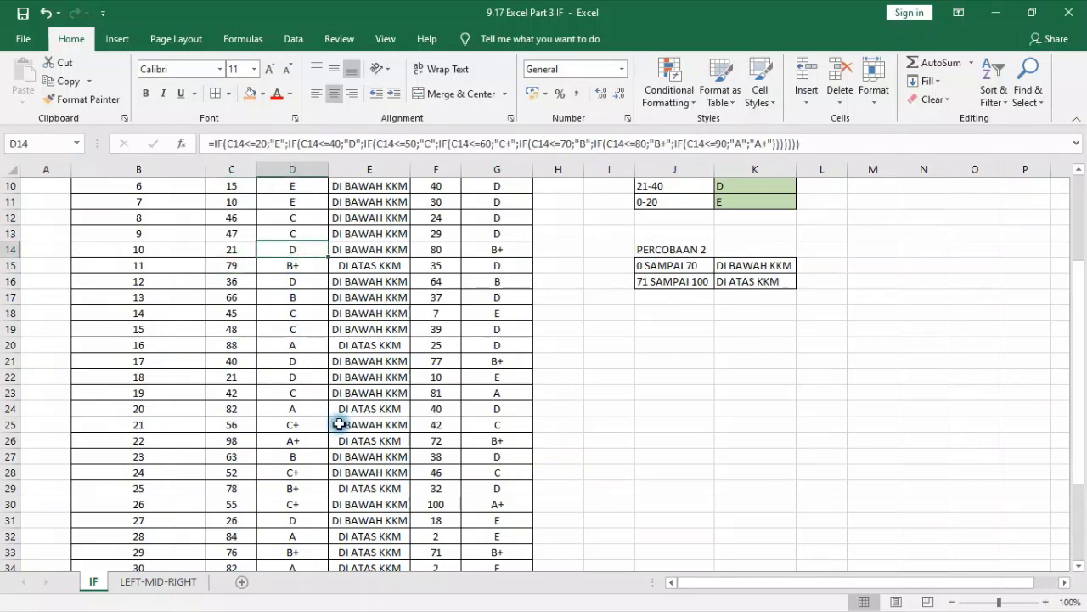
scroll(338, 424, up, 3)
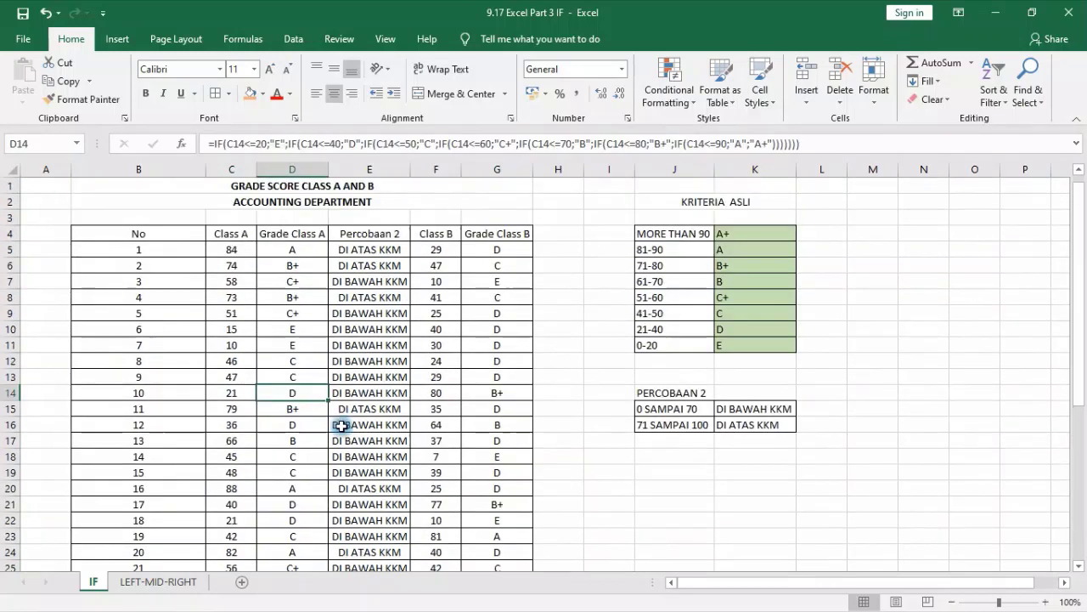
click(430, 270)
click(536, 324)
click(491, 281)
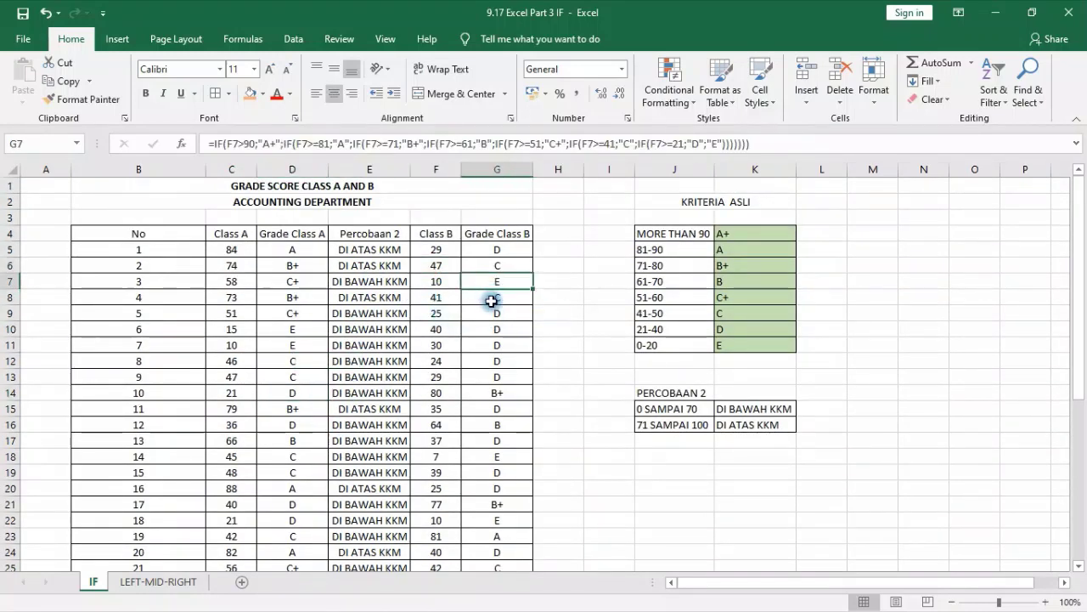
click(280, 246)
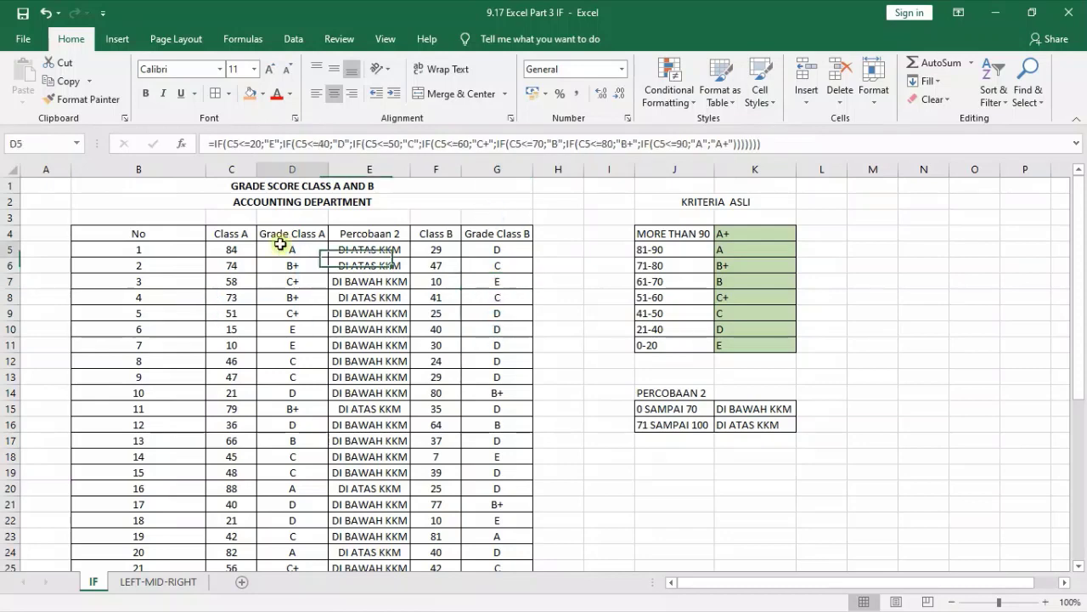
click(496, 263)
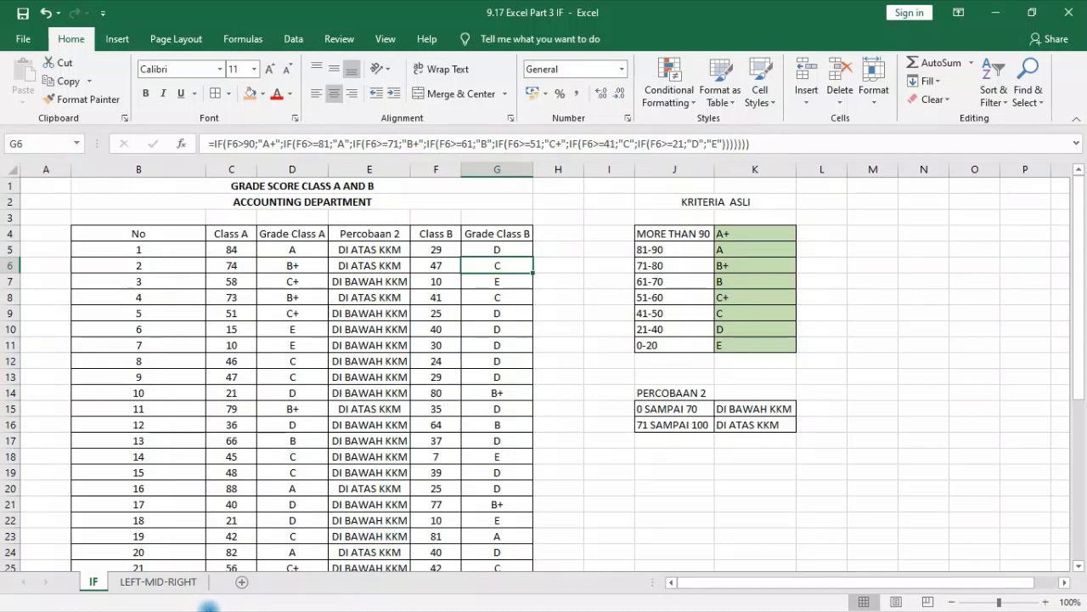
- On the LEFT-MID-RIGHT sheet, fill the Grade Class A header in F4 with light gold
click(192, 582)
click(573, 184)
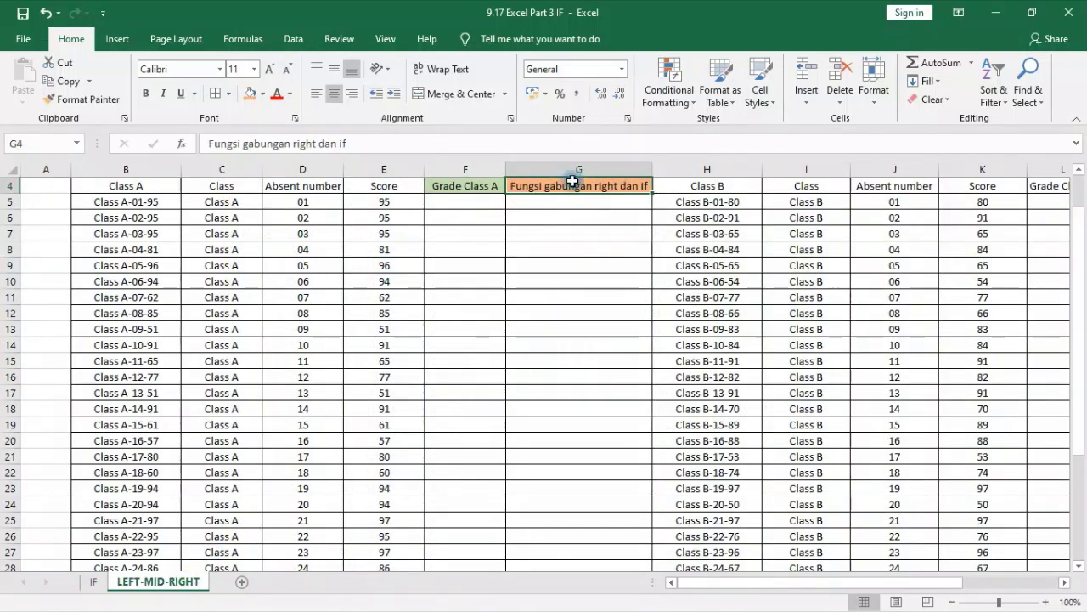
click(464, 186)
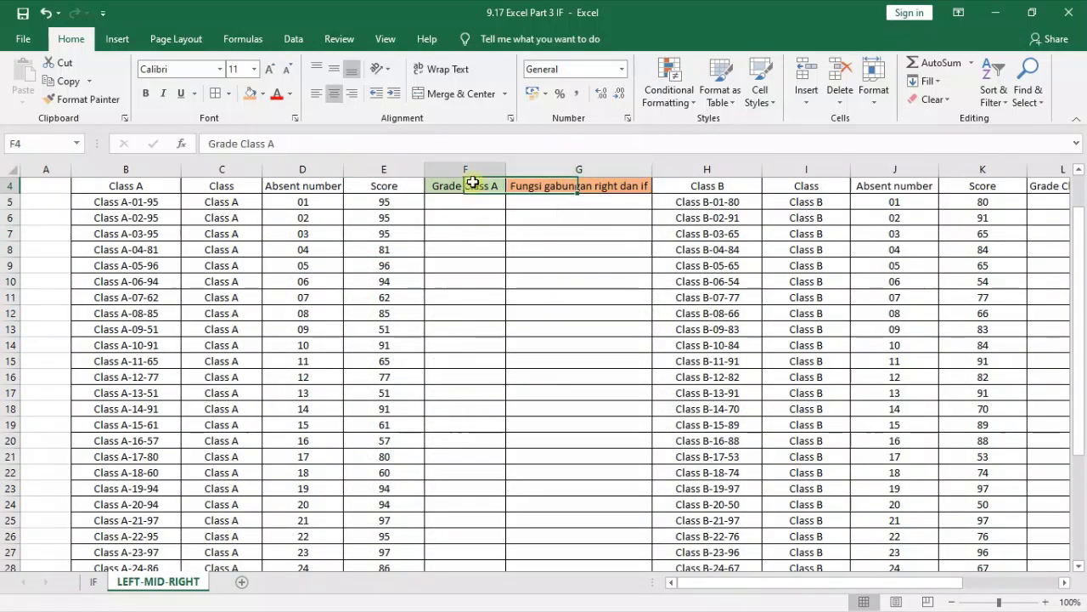
click(262, 93)
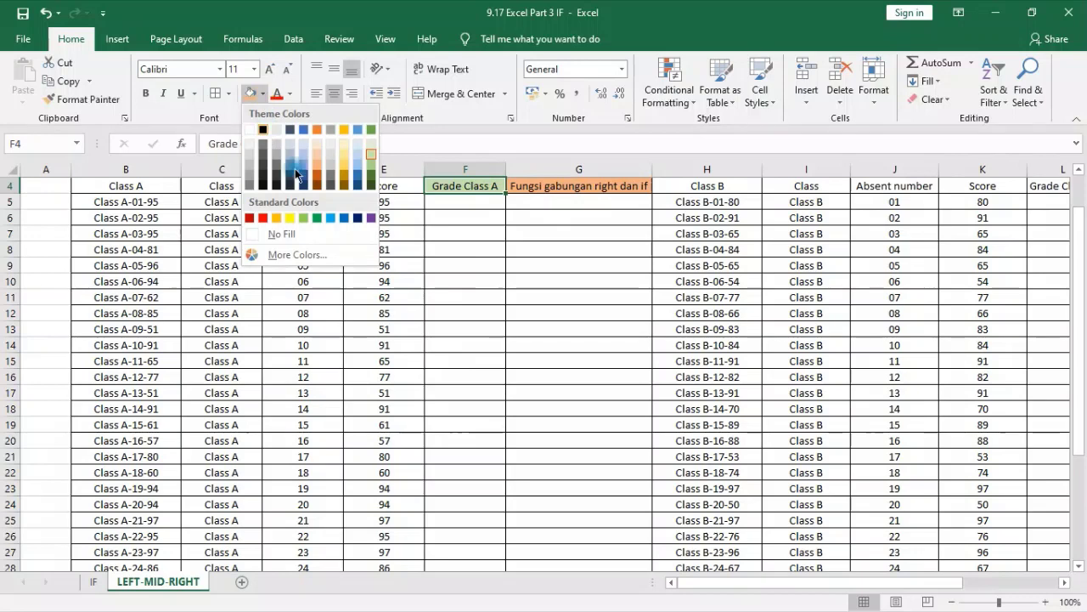
click(344, 156)
click(480, 265)
- Fill the Class A table's Class, Absent number and Score headers in C4:E4 with light green
drag(223, 185, 374, 185)
click(263, 94)
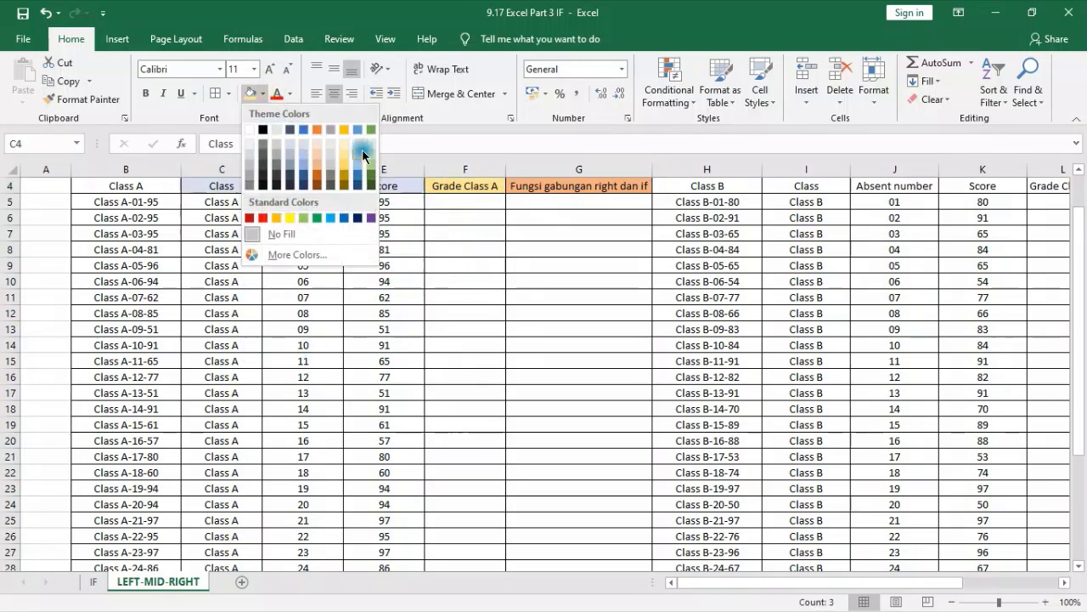
click(372, 157)
click(462, 279)
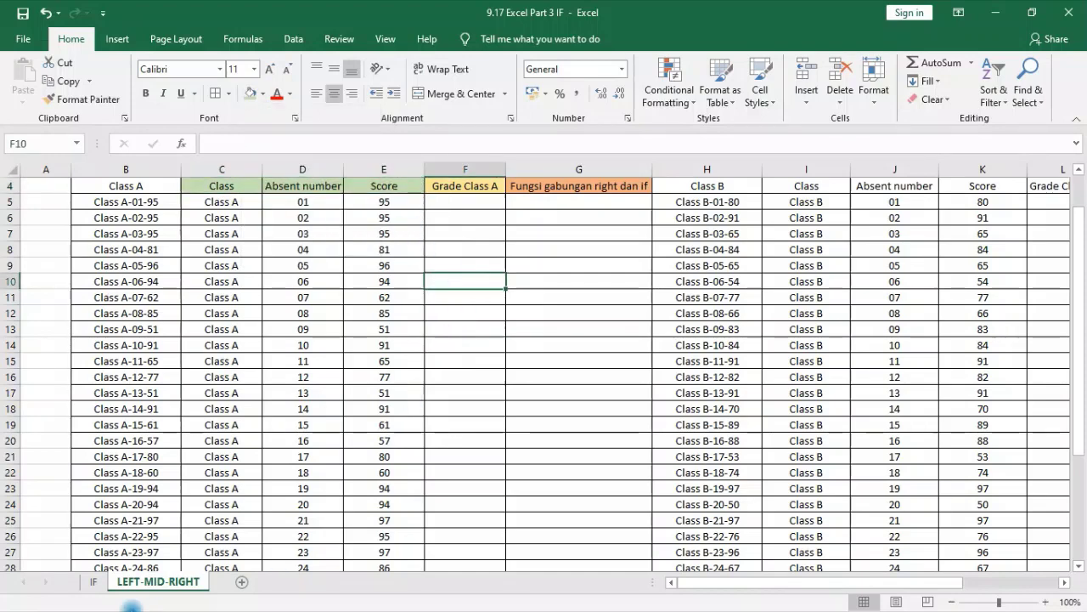
- Review the IF sheet's columns D:E and the LEFT-MID-RIGHT sheet's Class A columns C to G, including the formula in C5
click(94, 581)
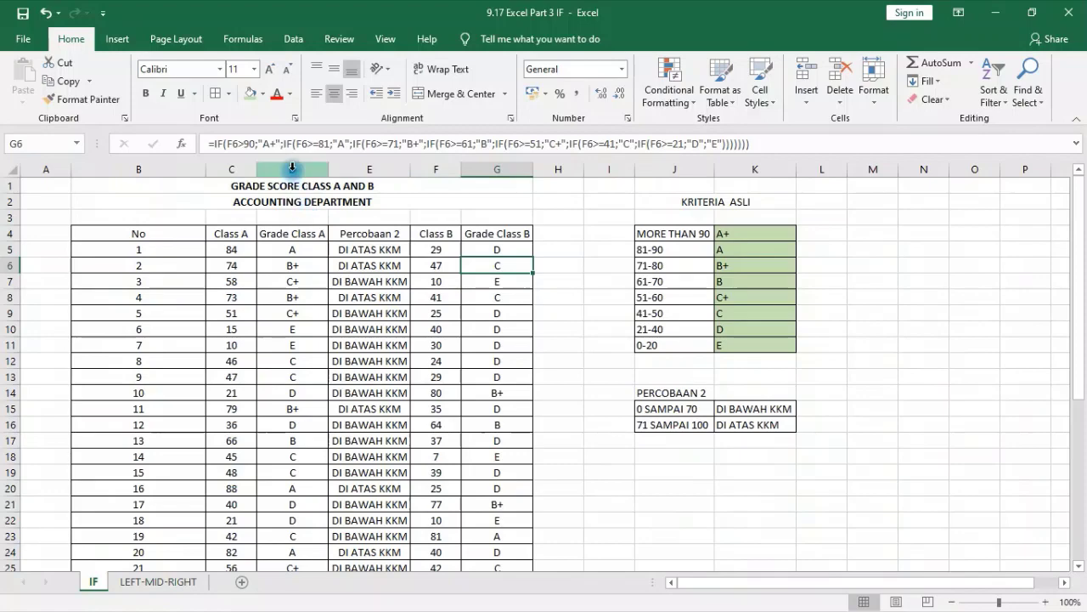
drag(292, 169, 370, 169)
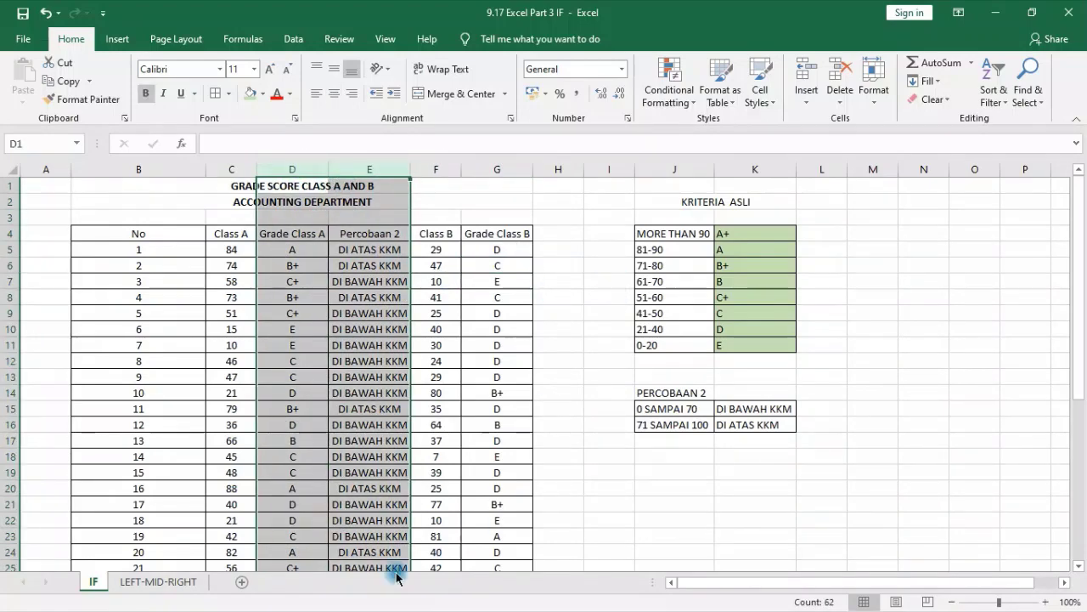
click(157, 581)
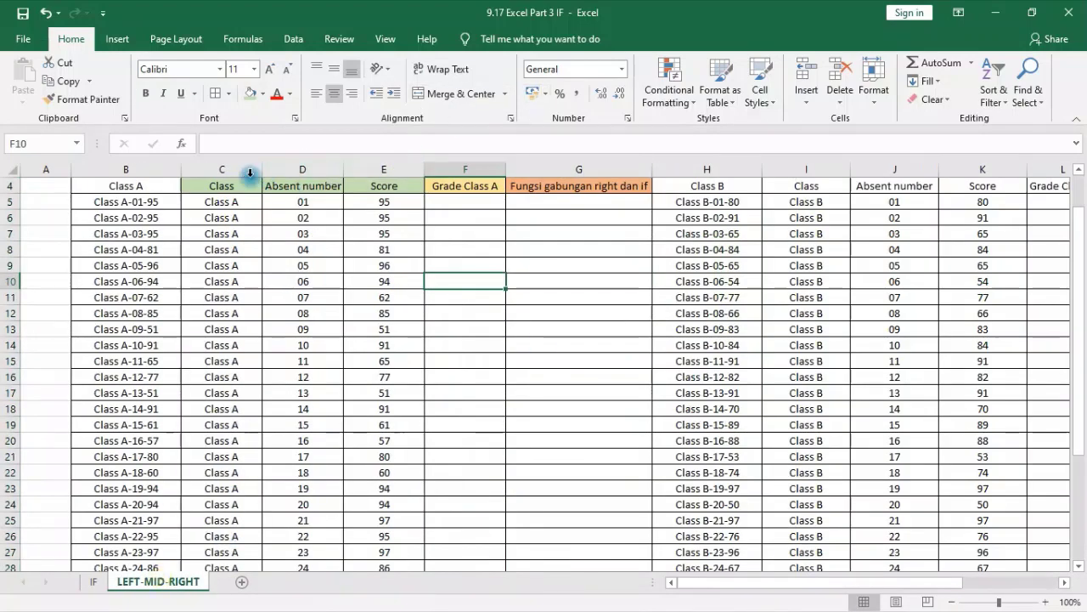
drag(238, 169, 387, 170)
click(212, 202)
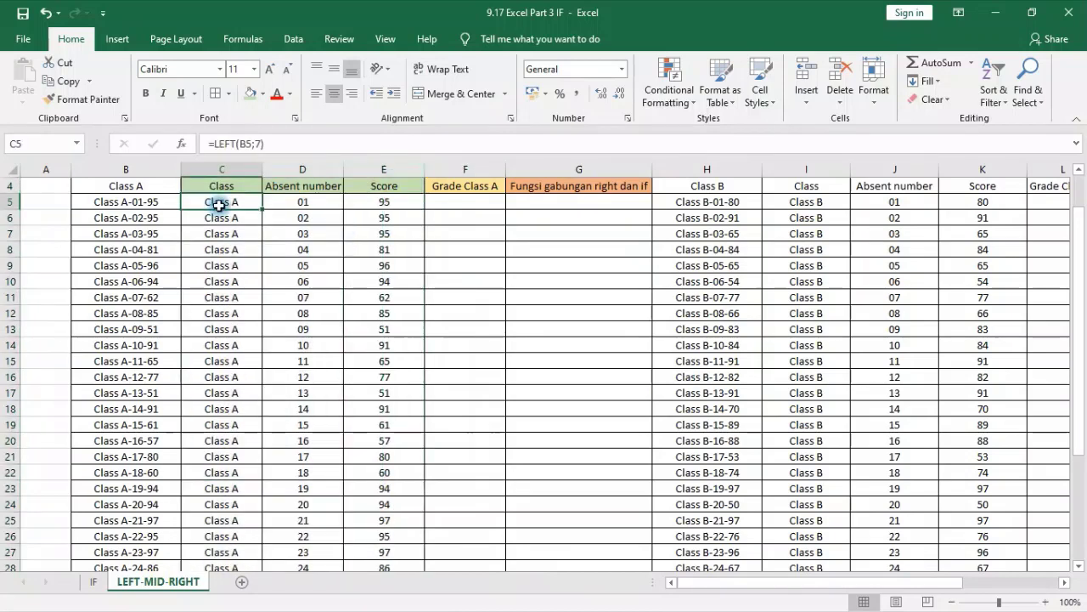
click(471, 200)
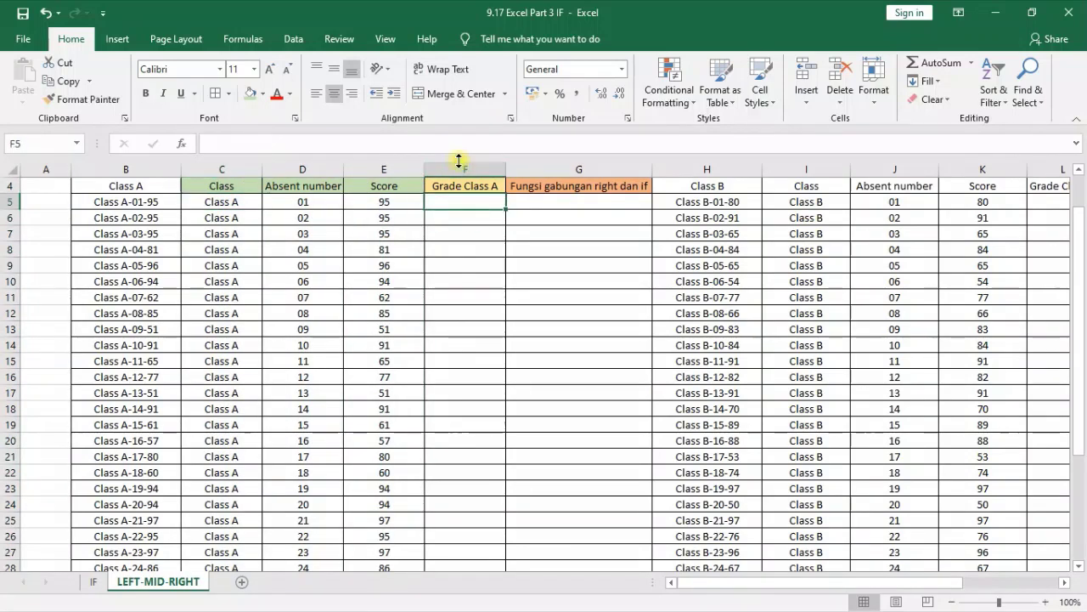
click(464, 169)
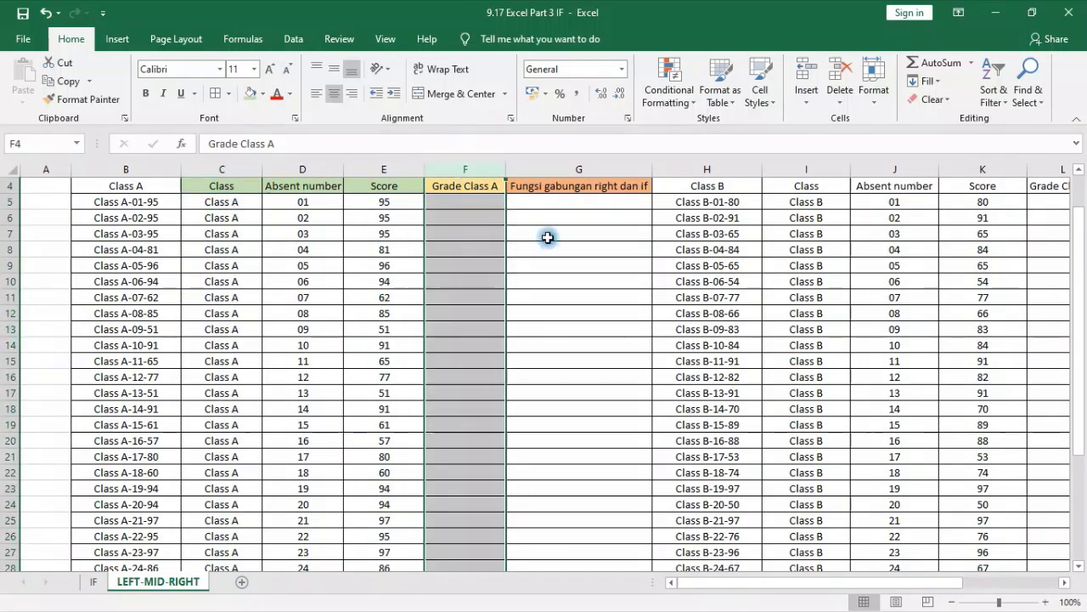
click(584, 169)
- Change the header in L4 of the Class B table to Grade Class B
drag(820, 582, 1026, 579)
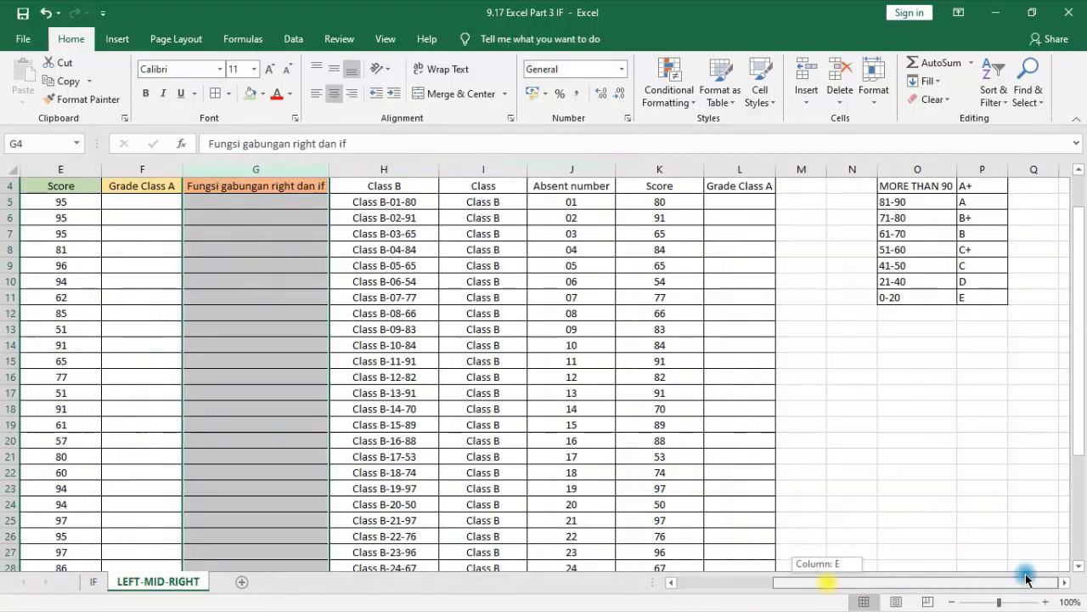
click(740, 169)
click(751, 184)
click(310, 145)
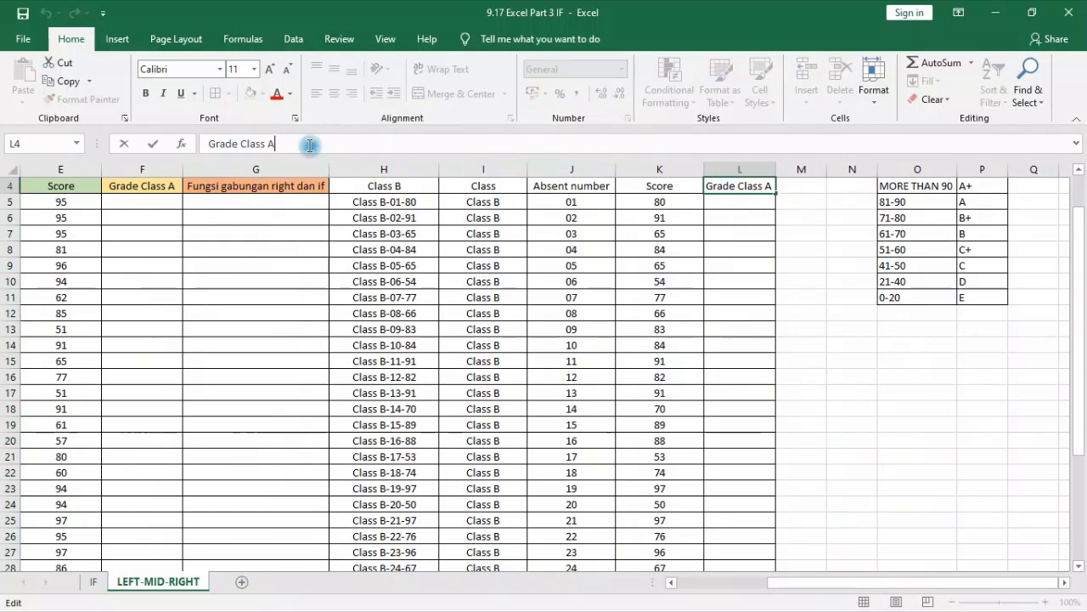
text(B)
click(888, 391)
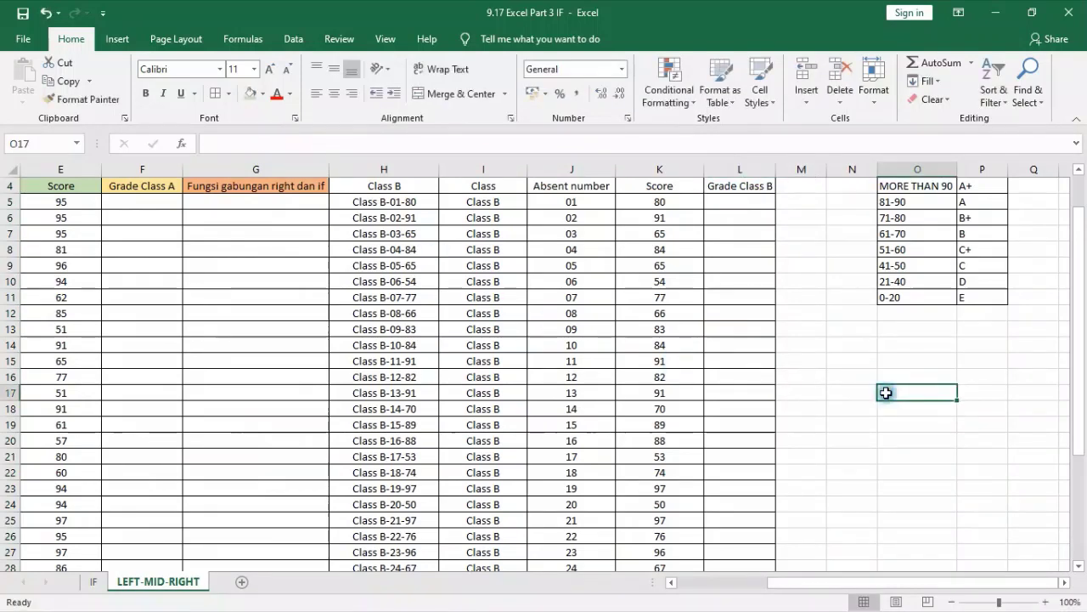